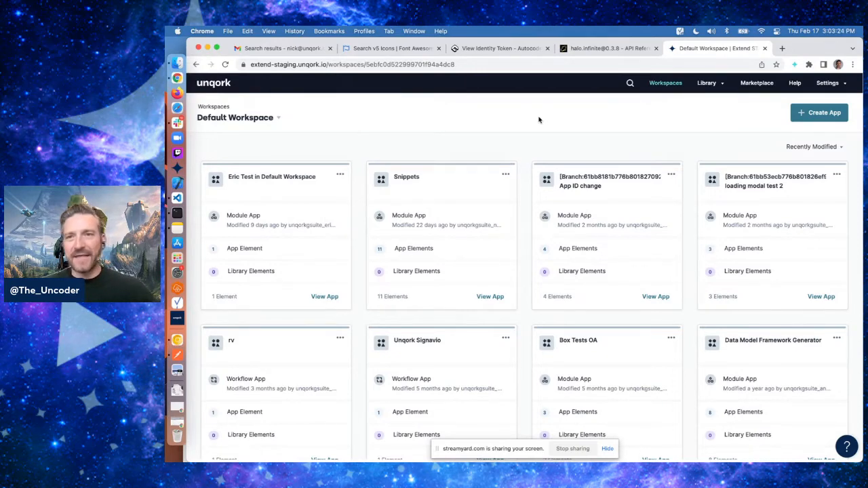
# Search the environment for the personal workspace and open it
pyautogui.click(816, 148)
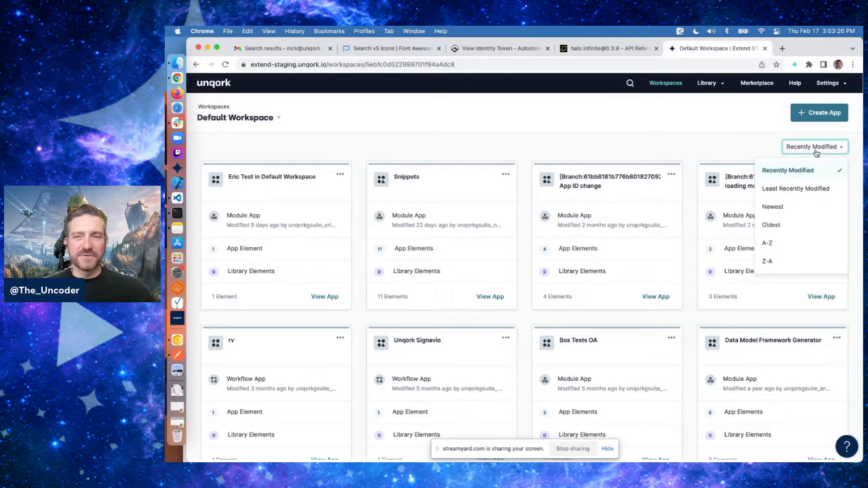
pyautogui.click(656, 129)
pyautogui.press('super+k')
pyautogui.write('nick')
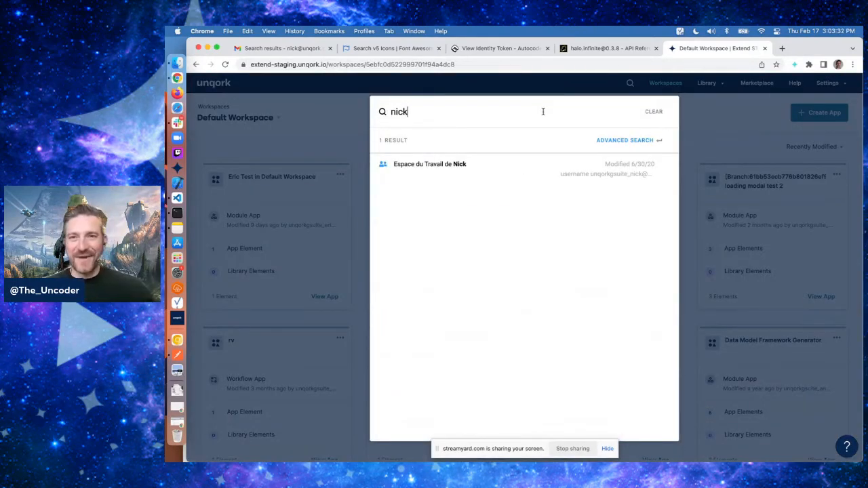
pyautogui.press('super+a')
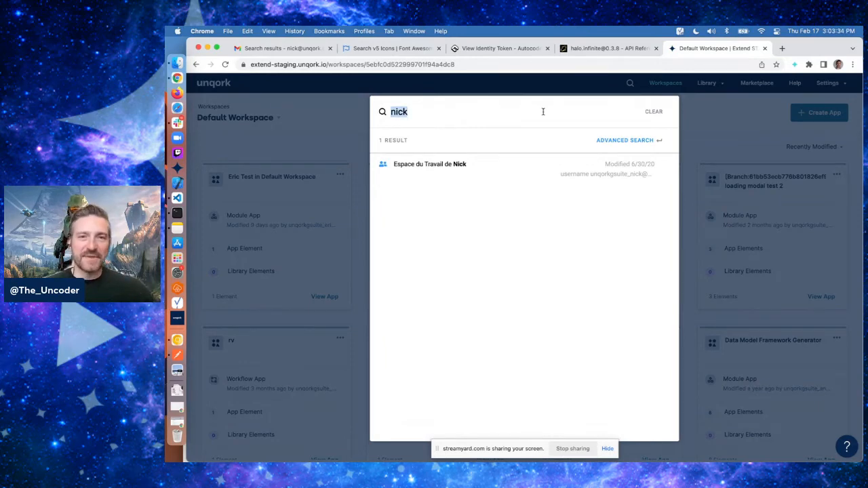
pyautogui.press('BackSpace')
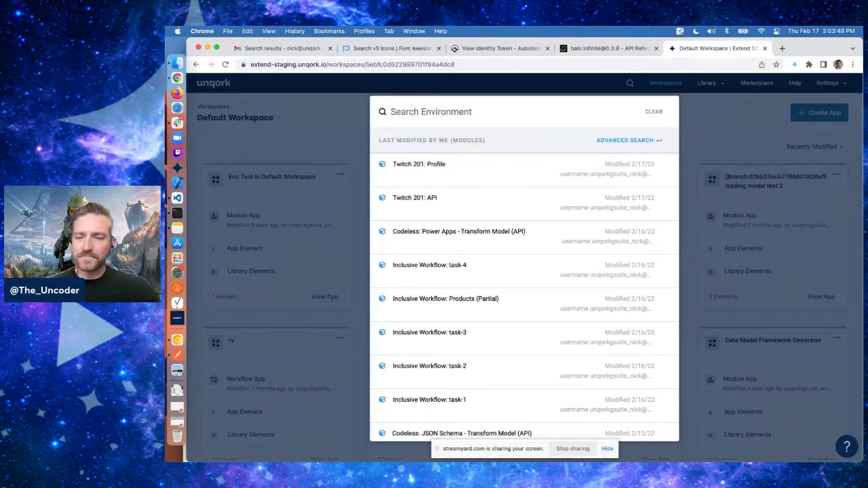
pyautogui.write('nick')
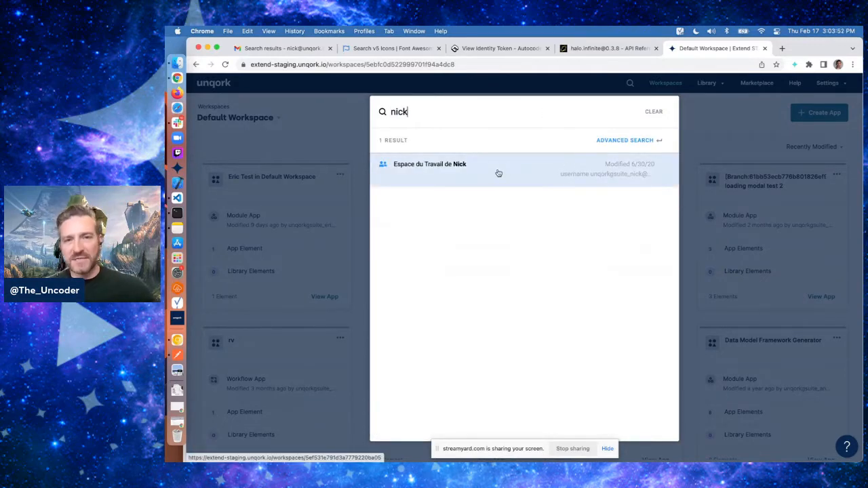
pyautogui.click(499, 173)
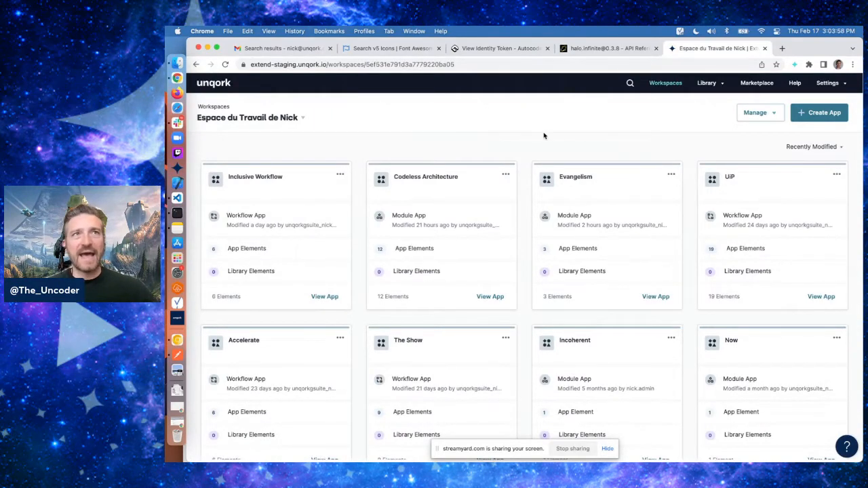
# Start creating a new app named Halo with the app path halo
pyautogui.click(820, 116)
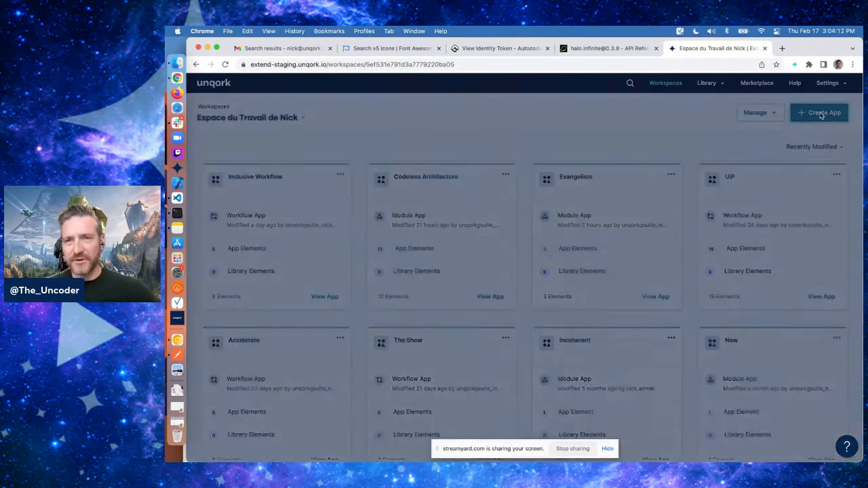
pyautogui.click(463, 215)
pyautogui.write('Hal')
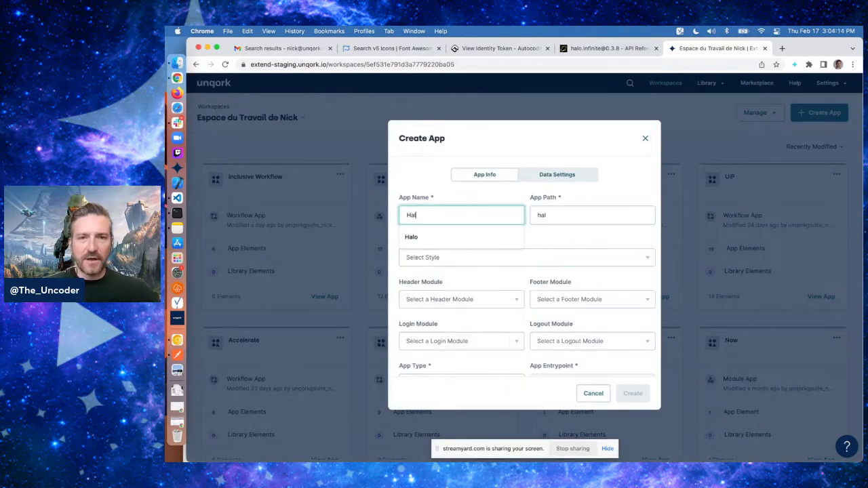
pyautogui.write('o')
pyautogui.press('Tab')
pyautogui.click(551, 237)
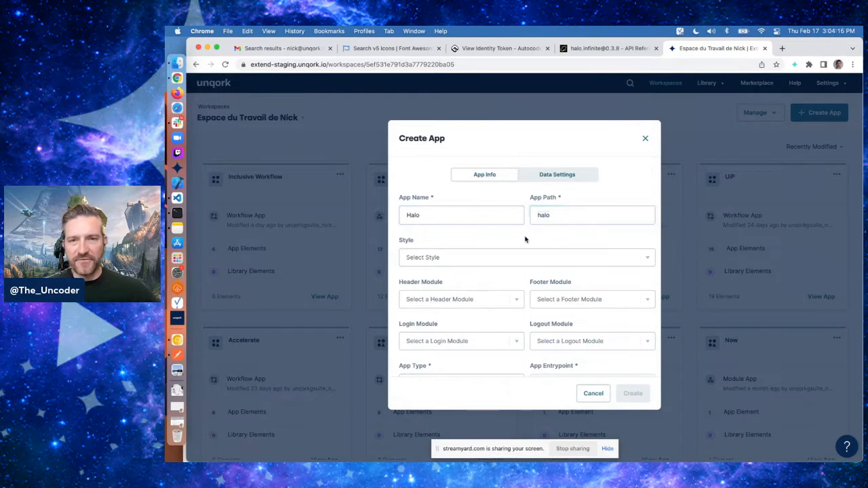
# Set the app type to Module with a new entrypoint and create the app
pyautogui.scroll(-1, 486, 238)
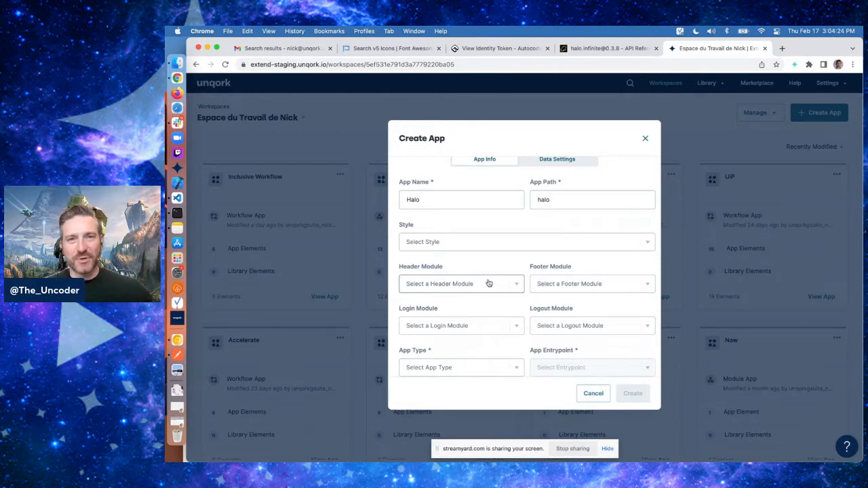
pyautogui.click(445, 368)
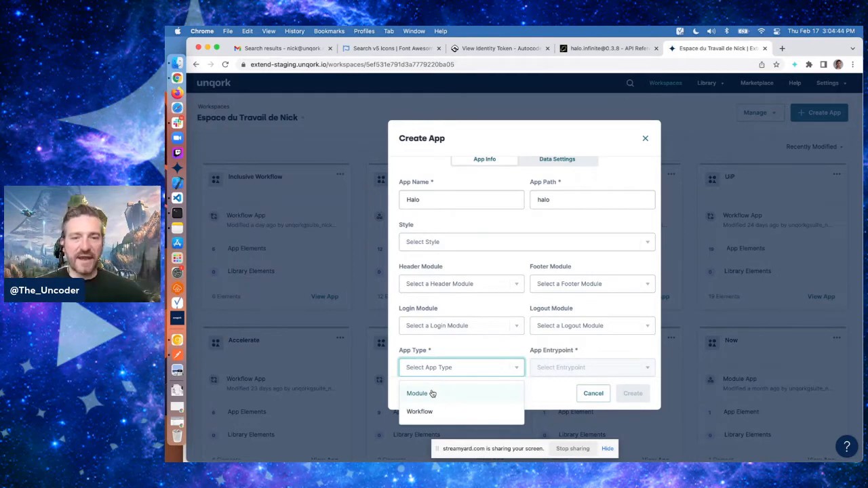
pyautogui.click(432, 393)
pyautogui.click(560, 363)
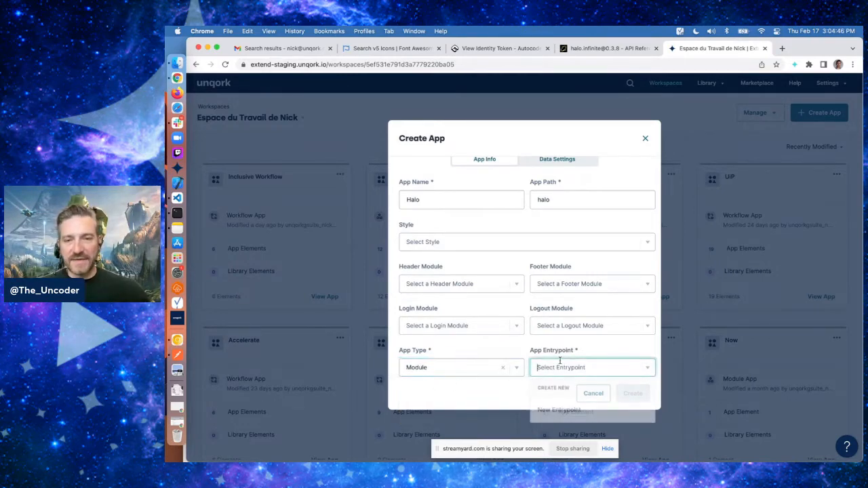
pyautogui.click(555, 411)
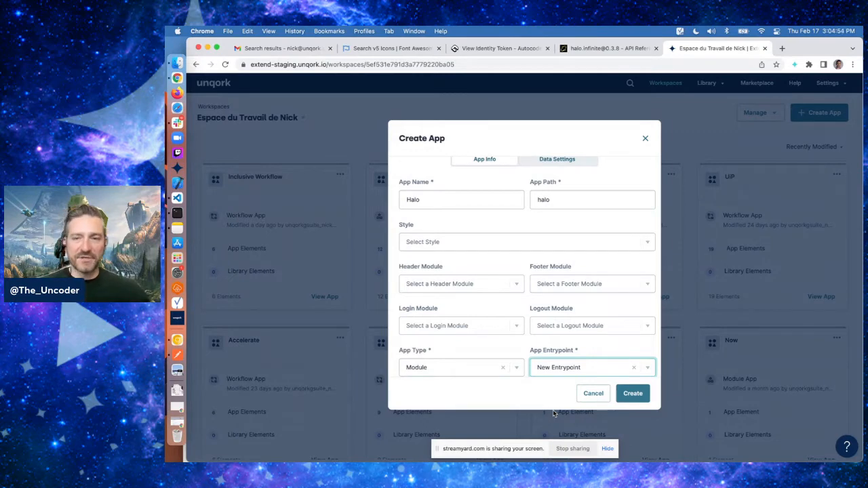
pyautogui.click(642, 397)
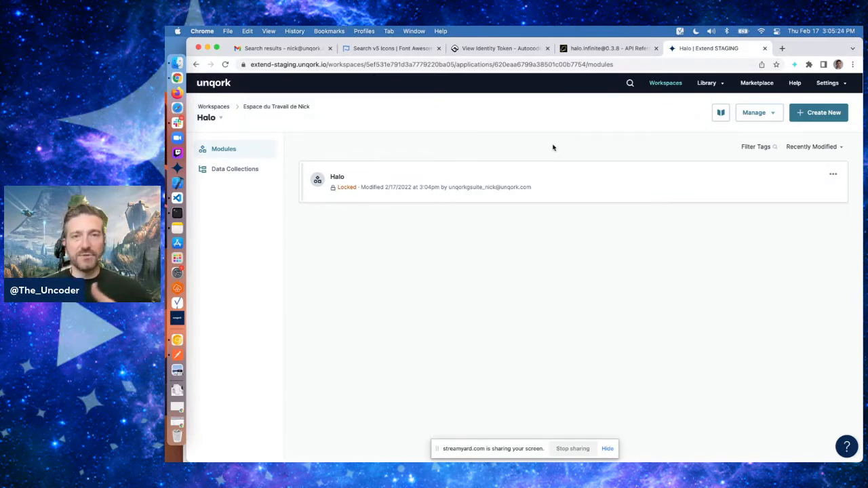
# Open Express Role Administration from the administration settings in a new tab
pyautogui.click(828, 85)
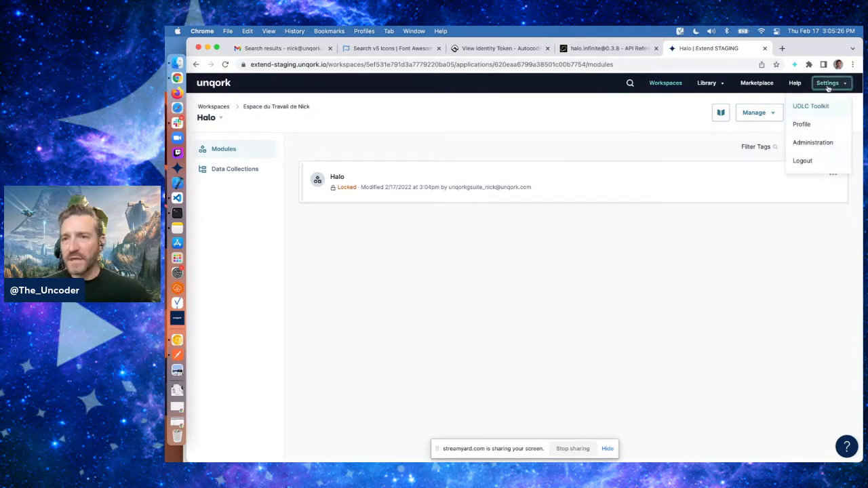
pyautogui.click(802, 145)
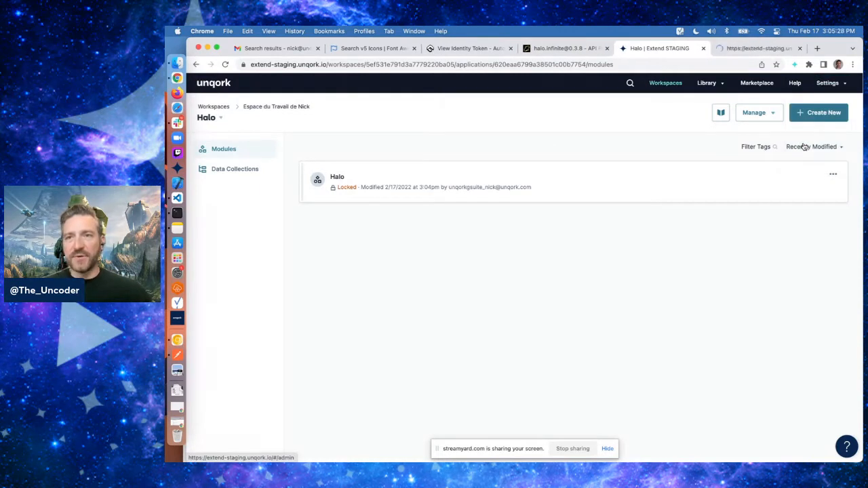
pyautogui.click(737, 52)
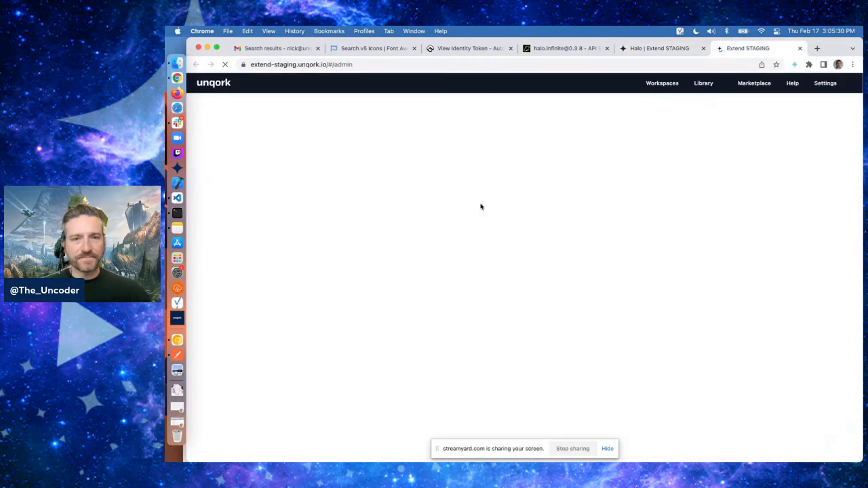
pyautogui.click(339, 251)
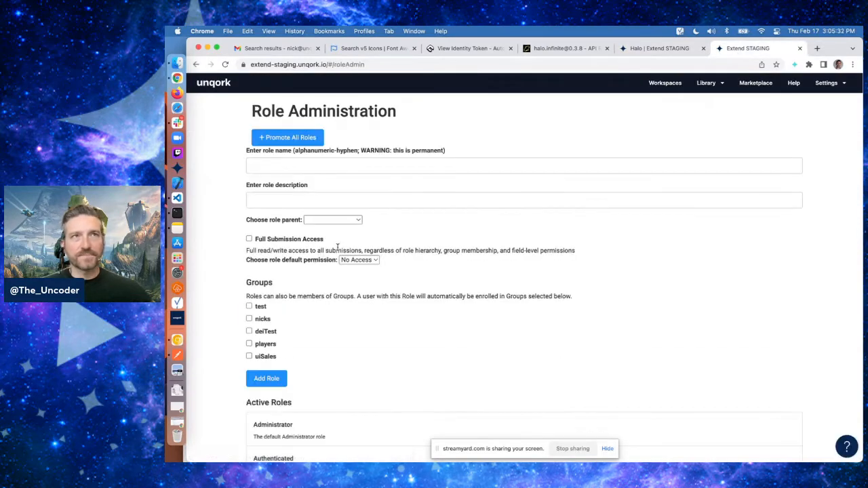
# Enter the role name Spartan and the role description spartan
pyautogui.click(448, 167)
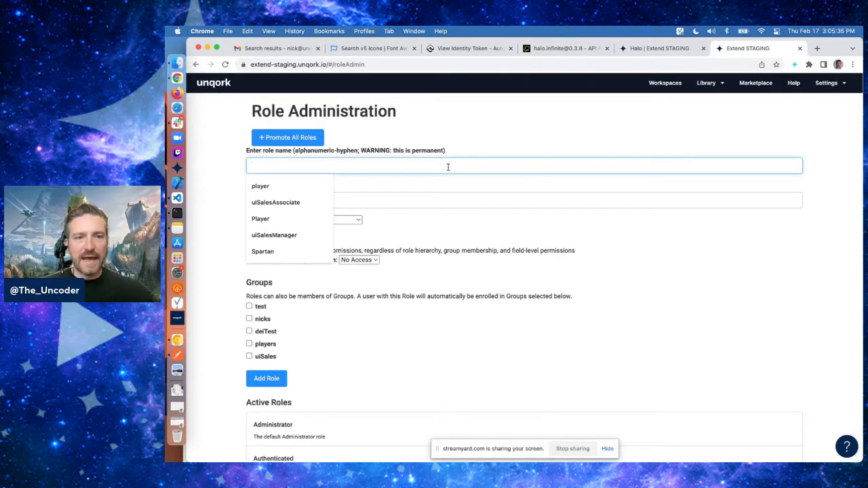
pyautogui.click(274, 234)
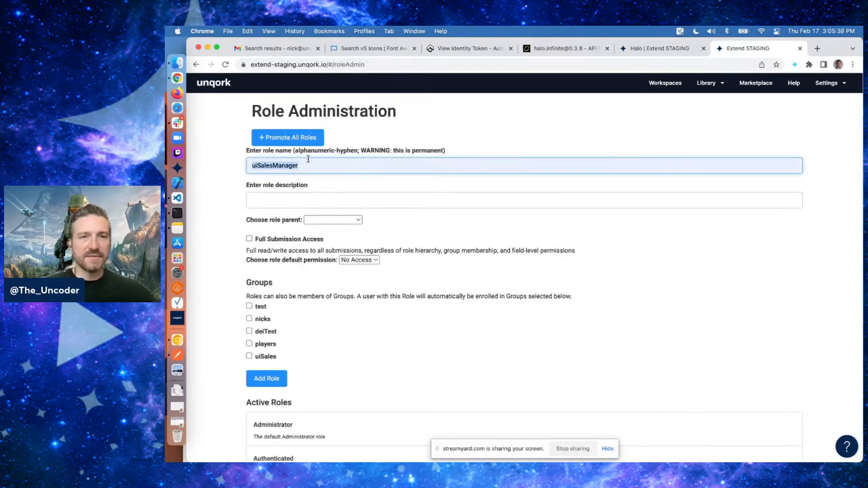
pyautogui.write('Spartan')
pyautogui.click(285, 193)
pyautogui.write('s')
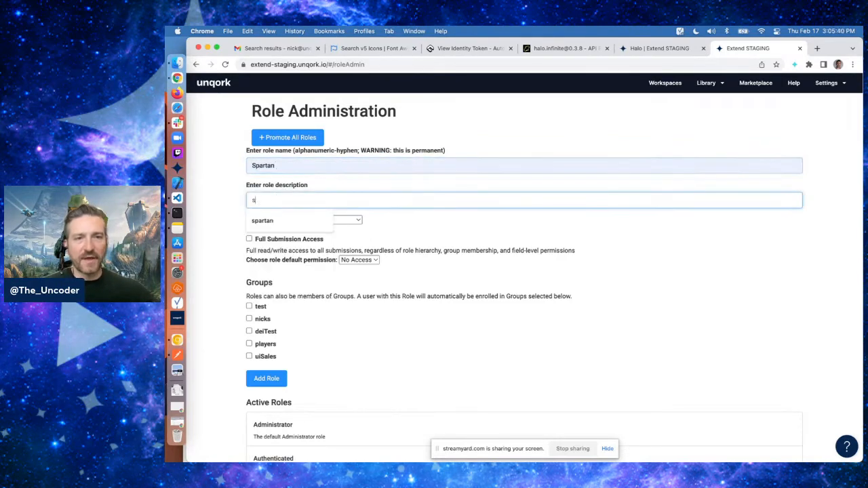
pyautogui.write('partan')
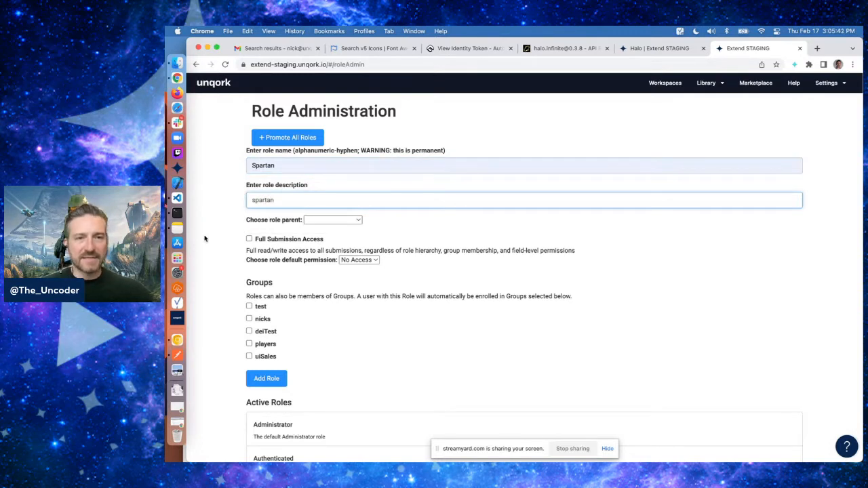
pyautogui.click(205, 239)
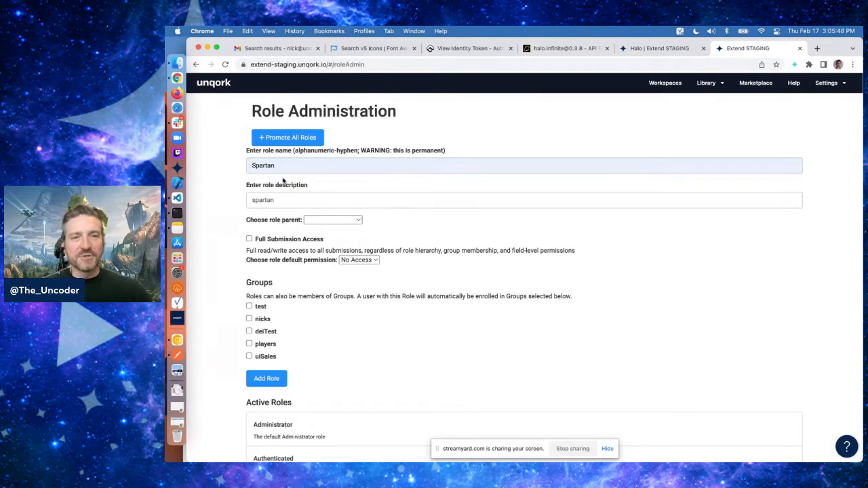
# Add the Spartan role and acknowledge the confirmation
pyautogui.scroll(-1, 228, 224)
pyautogui.scroll(-3, 228, 223)
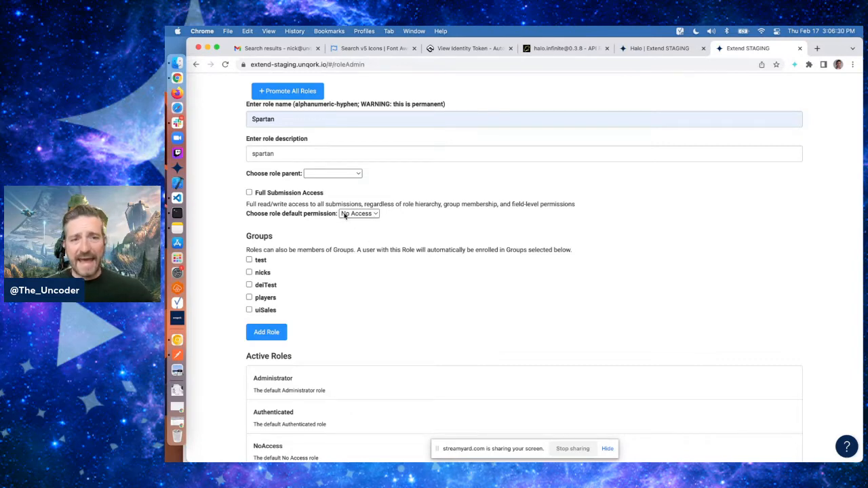
pyautogui.click(267, 332)
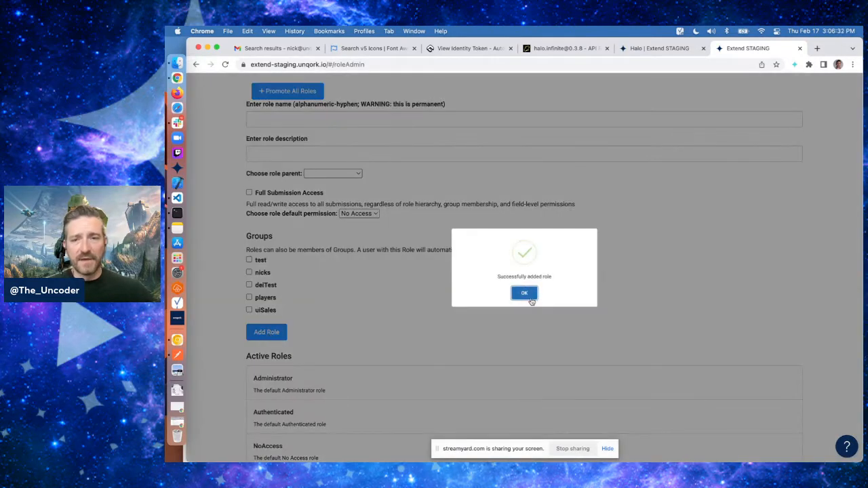
pyautogui.click(531, 299)
# Go back to Administration, open Express User Administration and start adding a new user
pyautogui.hscroll(-5, 517, 287)
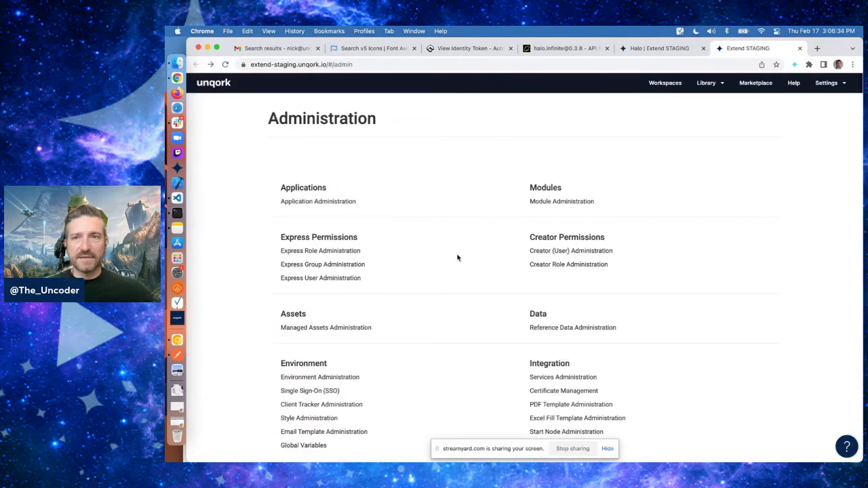
pyautogui.click(339, 279)
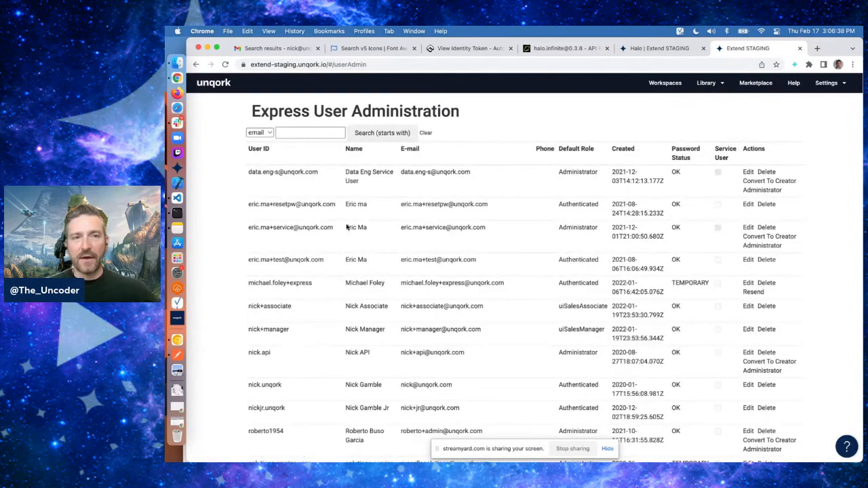
pyautogui.scroll(-10, 515, 283)
pyautogui.scroll(-5, 515, 284)
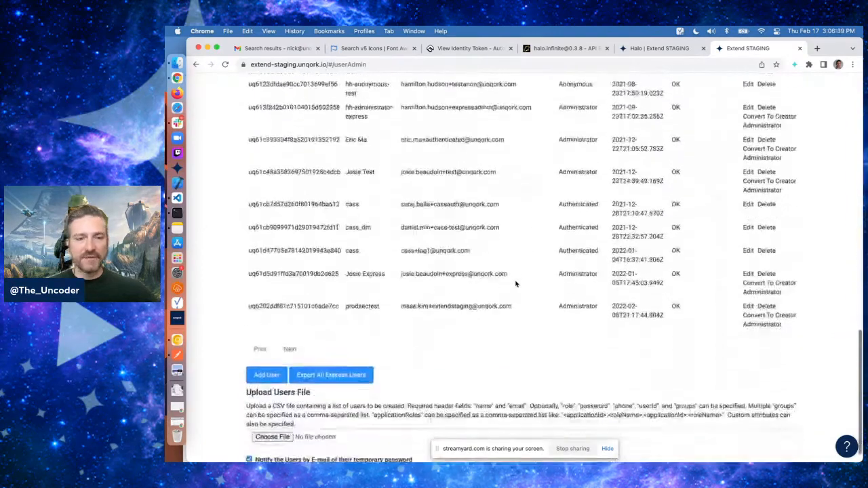
pyautogui.click(266, 354)
# Enter the new user's full name in the required name field
pyautogui.scroll(5, 342, 161)
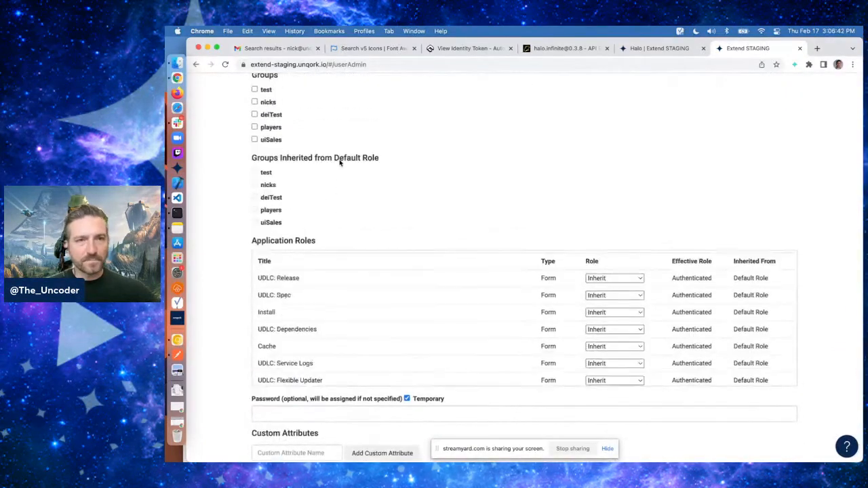
pyautogui.click(294, 126)
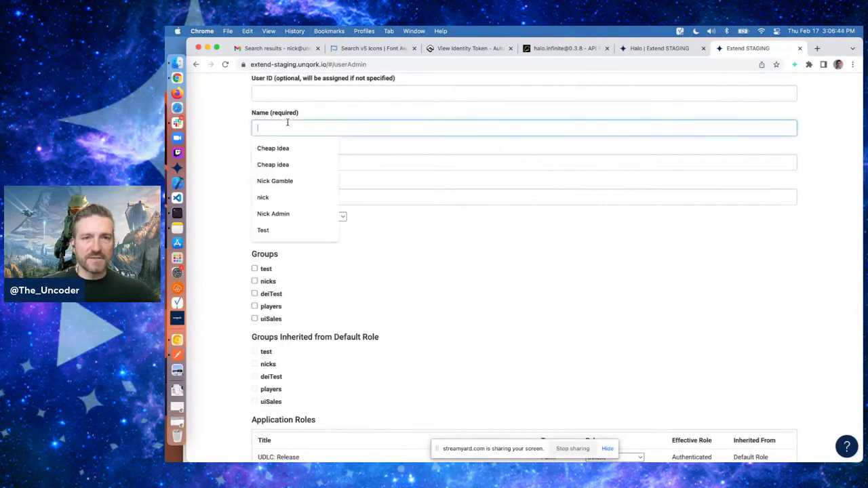
pyautogui.write('Nick Spartan')
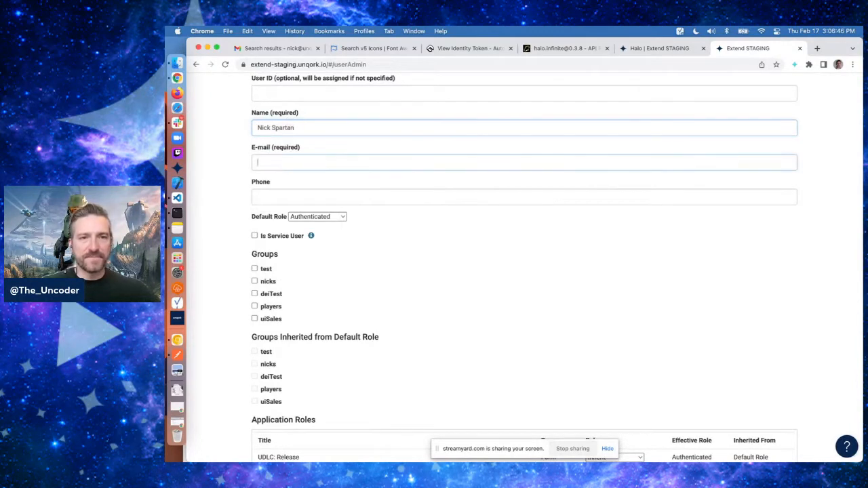
# Enter the new user's e-mail address in the required e-mail field
pyautogui.press('Tab')
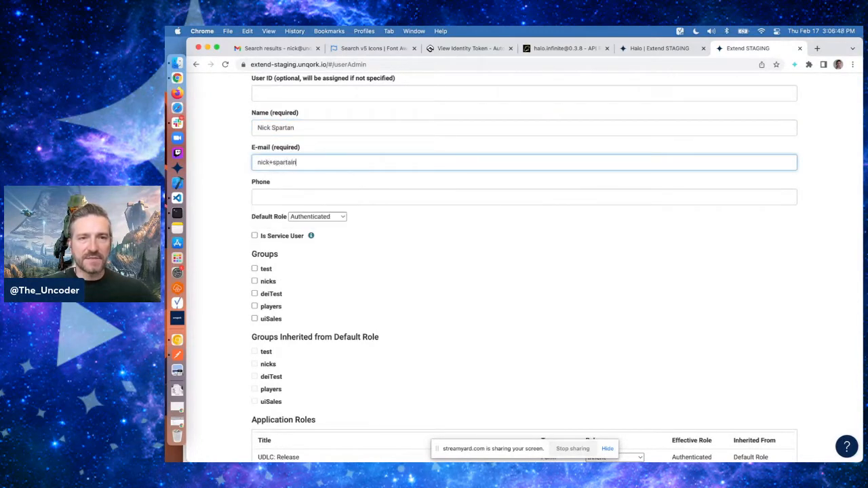
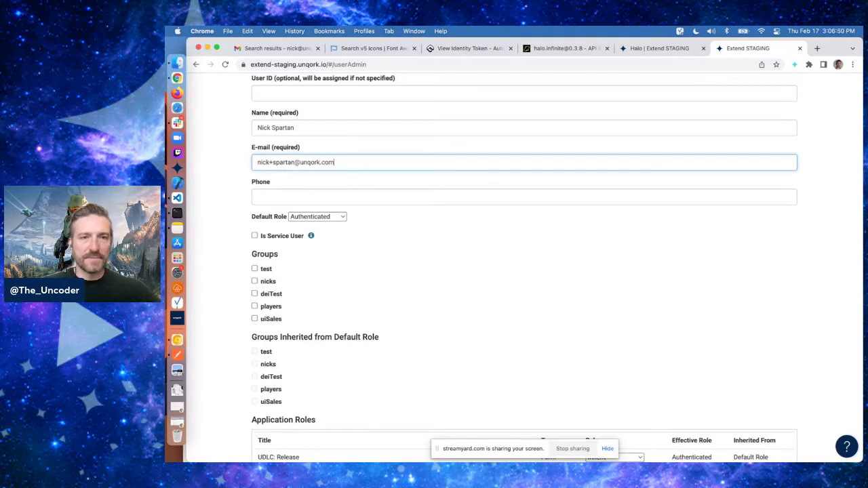
# Append 1 to the local part of the e-mail address
pyautogui.click(294, 163)
pyautogui.write('1')
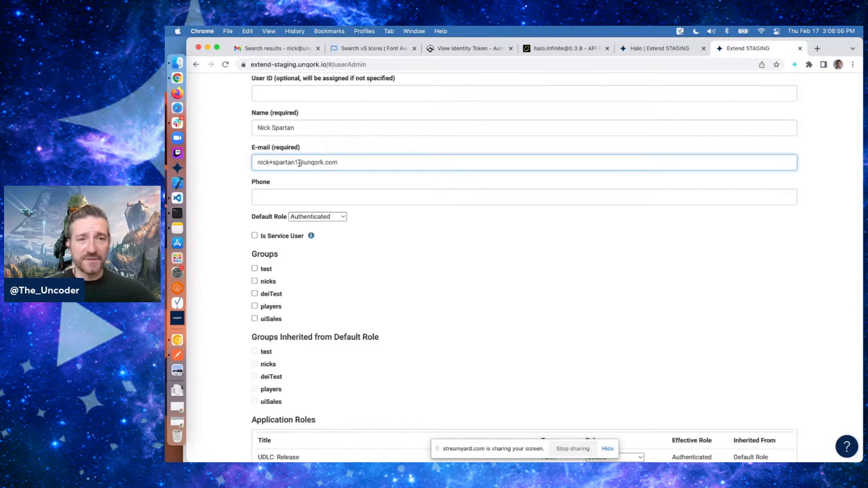
pyautogui.doubleClick(298, 163)
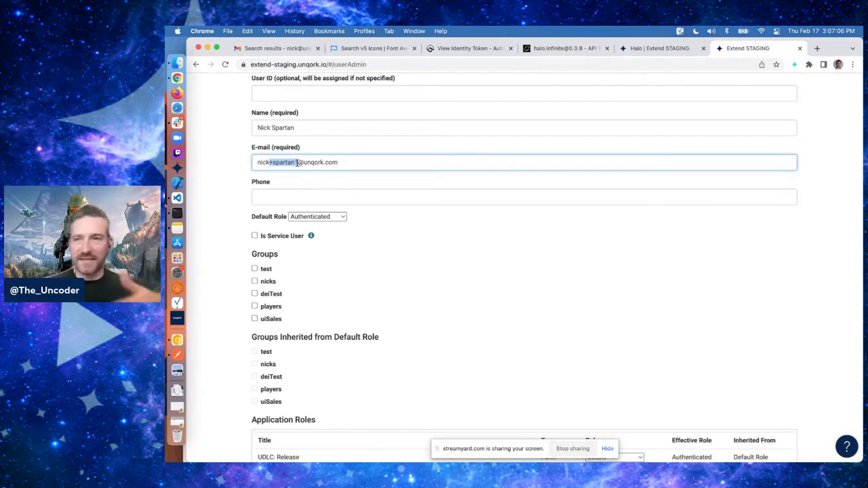
pyautogui.click(271, 162)
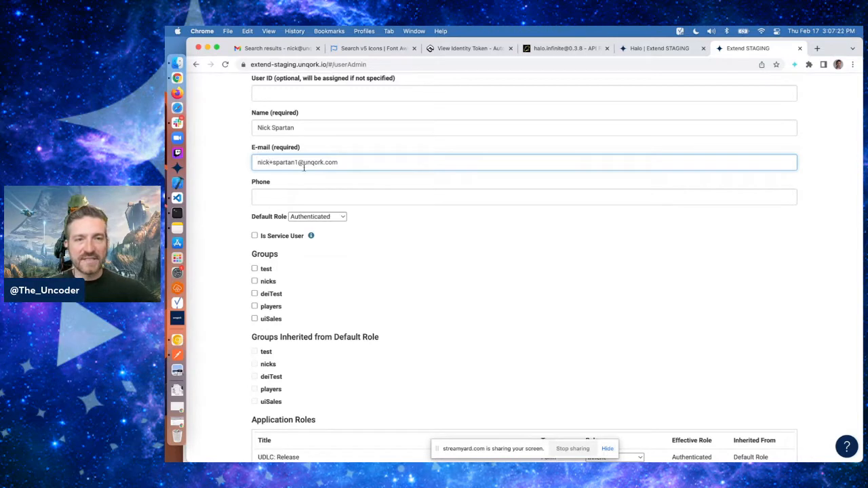
pyautogui.moveTo(269, 162); pyautogui.dragTo(298, 161)
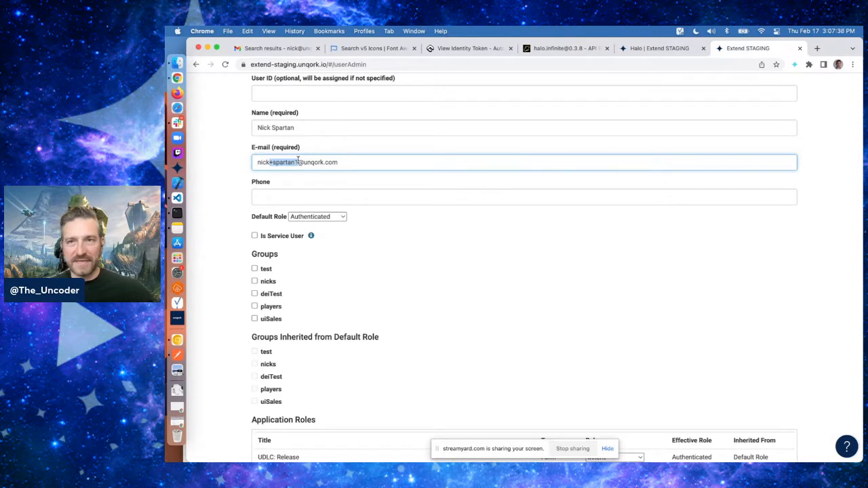
pyautogui.click(381, 223)
# Set the default role to Spartan and add the user with e-mail notification
pyautogui.click(310, 217)
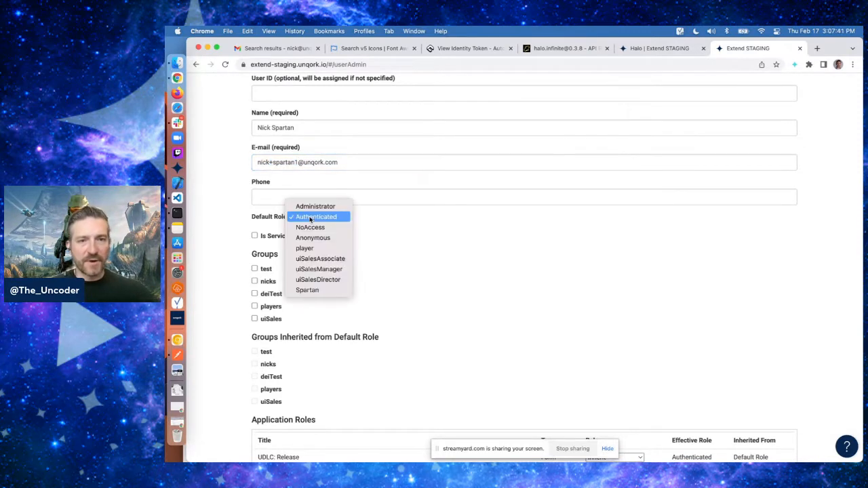
pyautogui.click(309, 290)
pyautogui.scroll(-2, 417, 286)
pyautogui.scroll(-4, 418, 286)
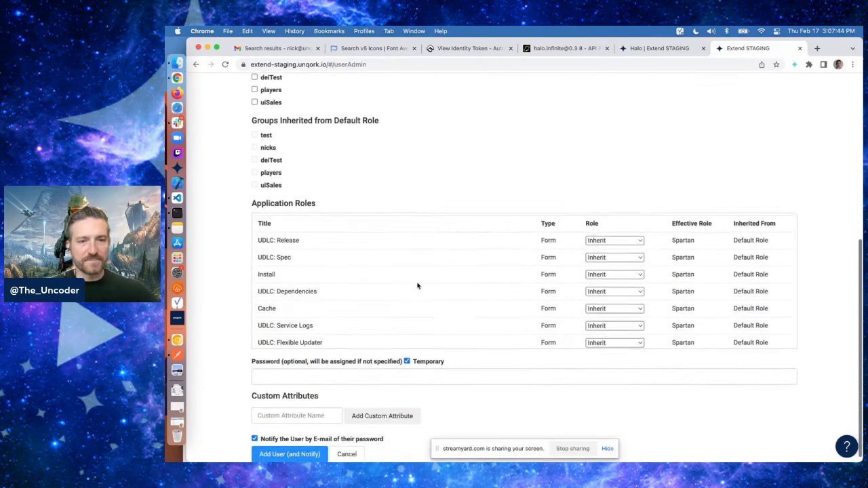
pyautogui.scroll(-3, 417, 285)
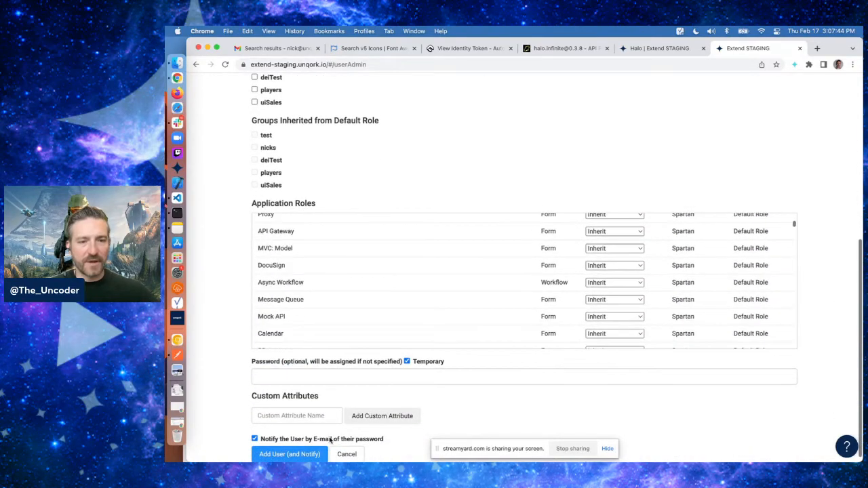
pyautogui.click(290, 454)
# Start adding another user and enter its full name and a second e-mail address
pyautogui.click(523, 301)
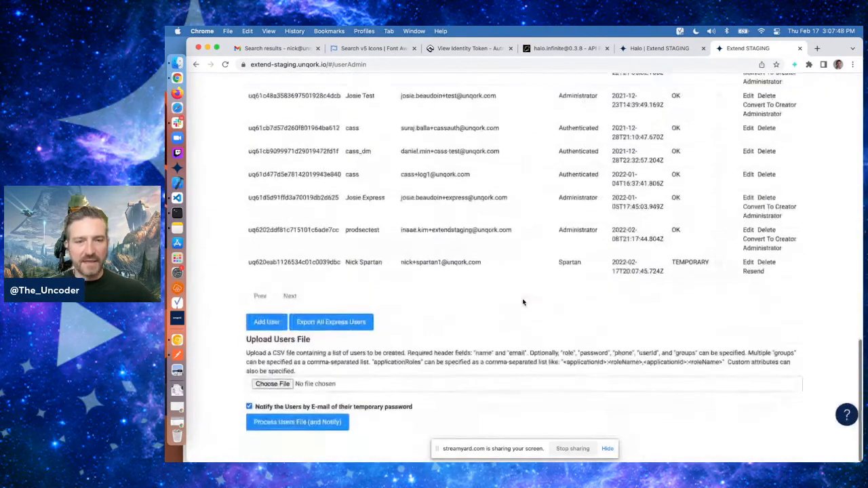
pyautogui.click(268, 355)
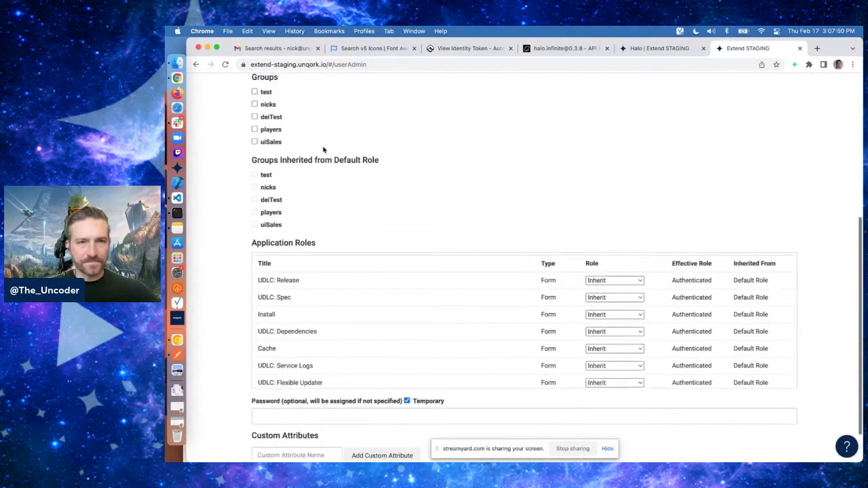
pyautogui.scroll(3, 323, 149)
pyautogui.click(297, 163)
pyautogui.write('Nick Spa')
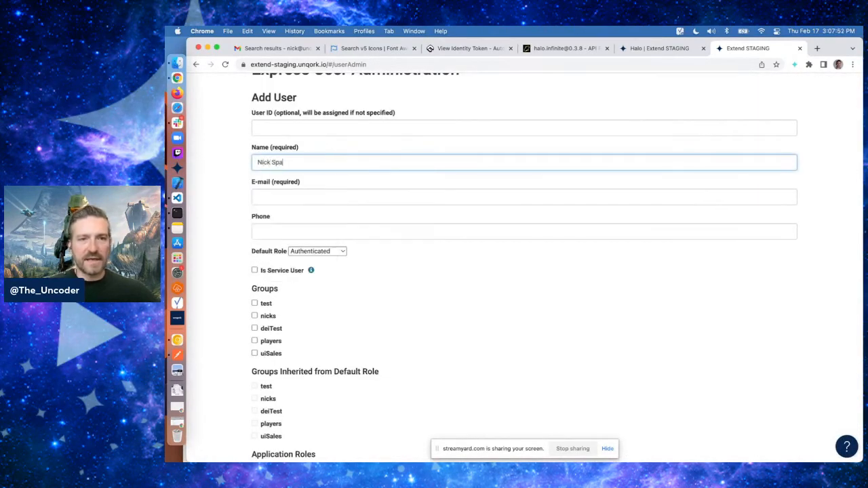
pyautogui.write('rtan')
pyautogui.press('Tab')
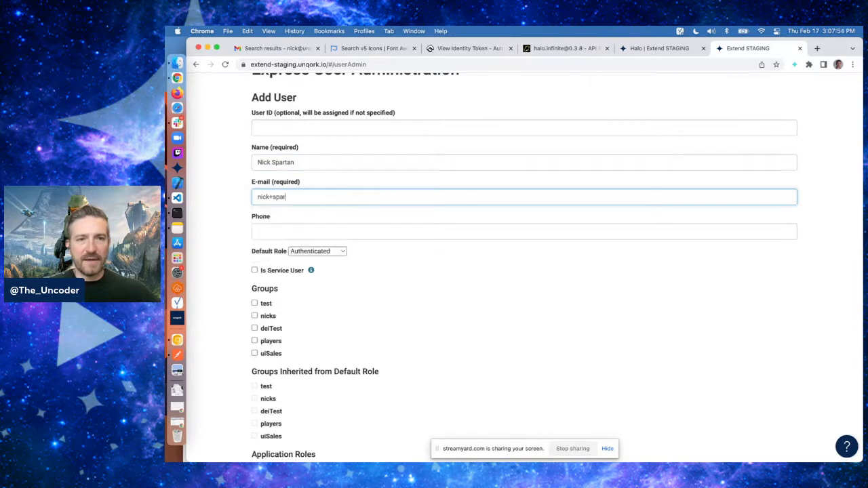
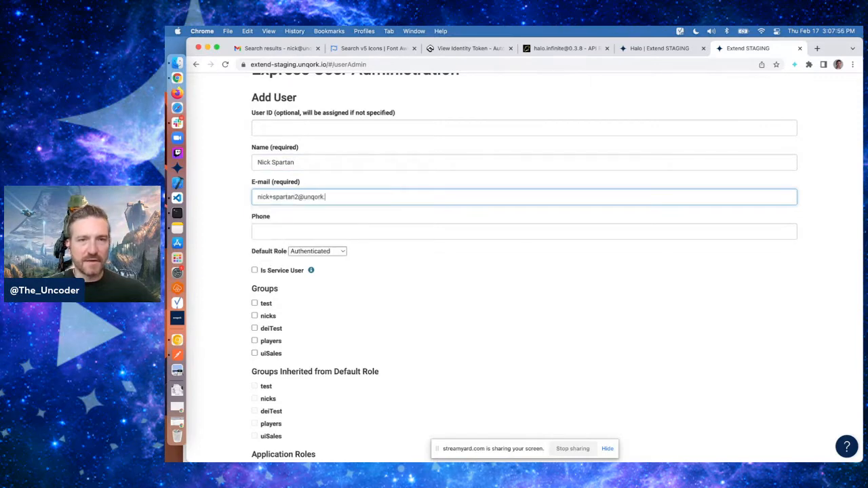
# Set this user's default role to Spartan, add the user and acknowledge the success message
pyautogui.click(314, 251)
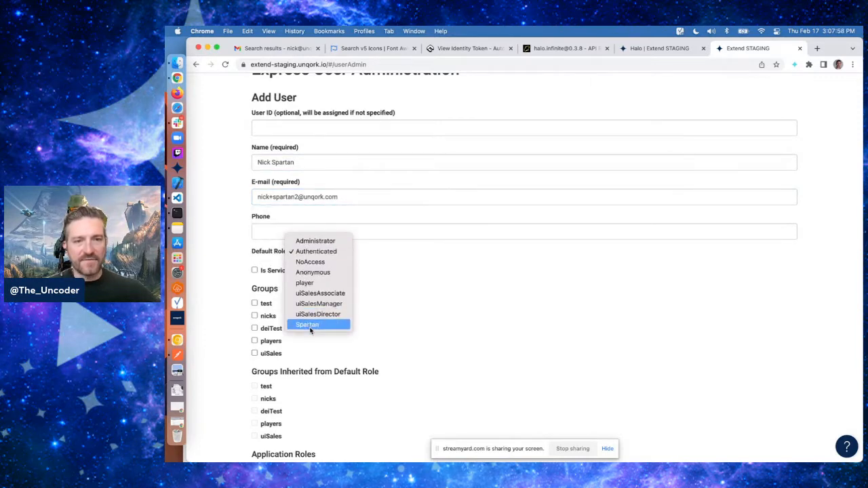
pyautogui.click(310, 327)
pyautogui.scroll(-5, 401, 330)
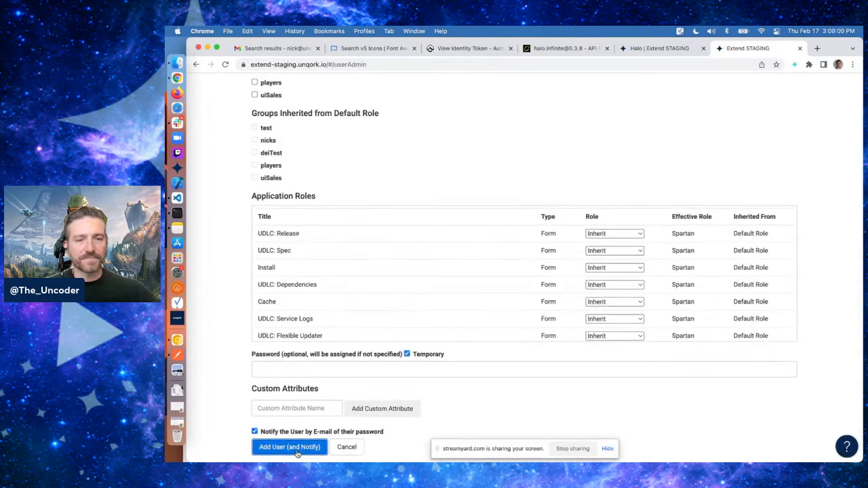
pyautogui.click(289, 447)
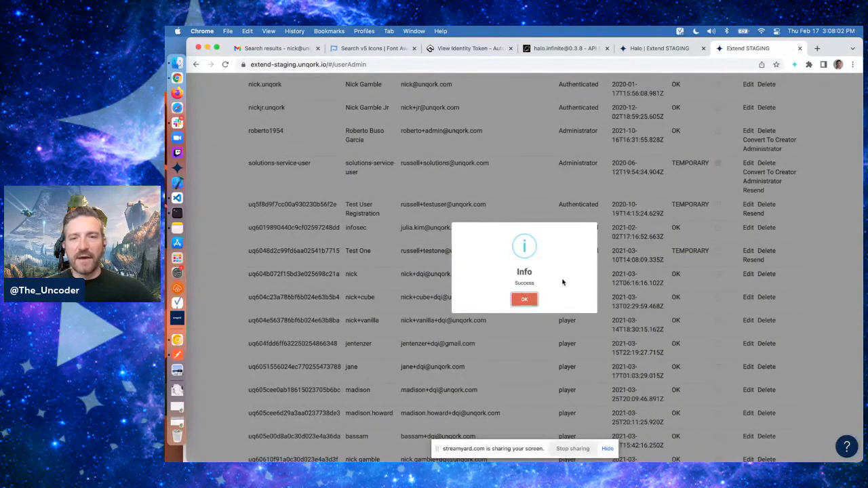
pyautogui.click(526, 300)
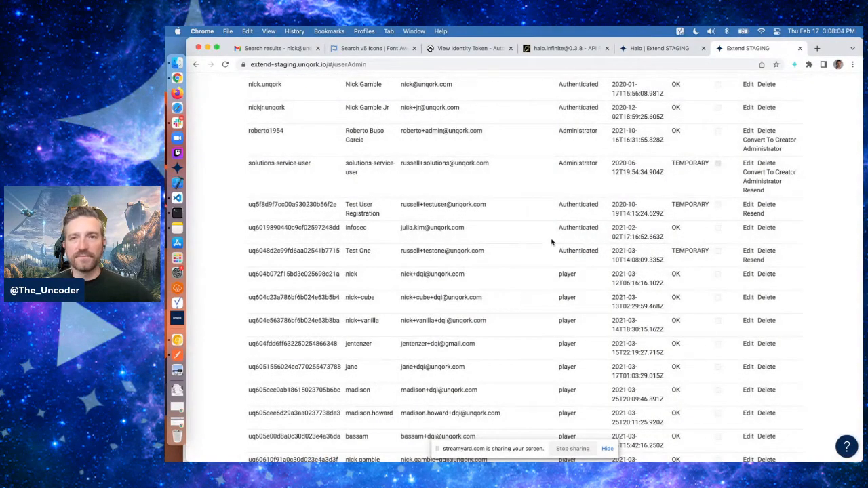
# Open the Halo module from its app and go to the module's settings
pyautogui.click(665, 50)
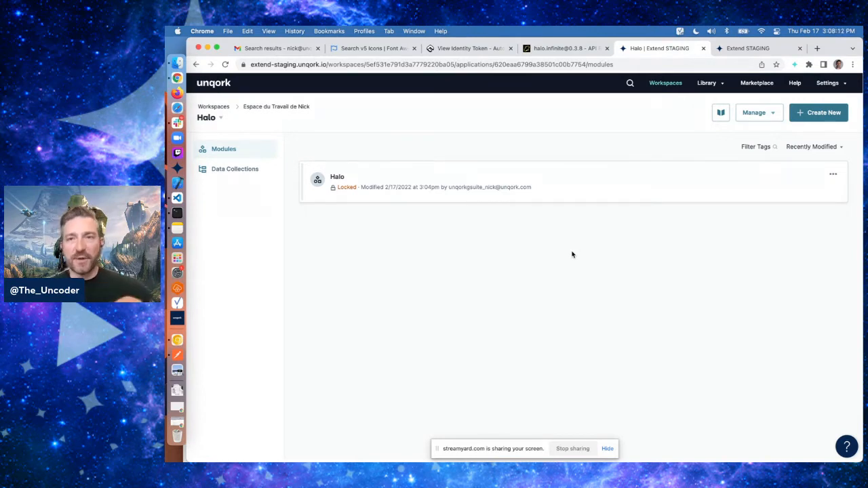
pyautogui.click(479, 196)
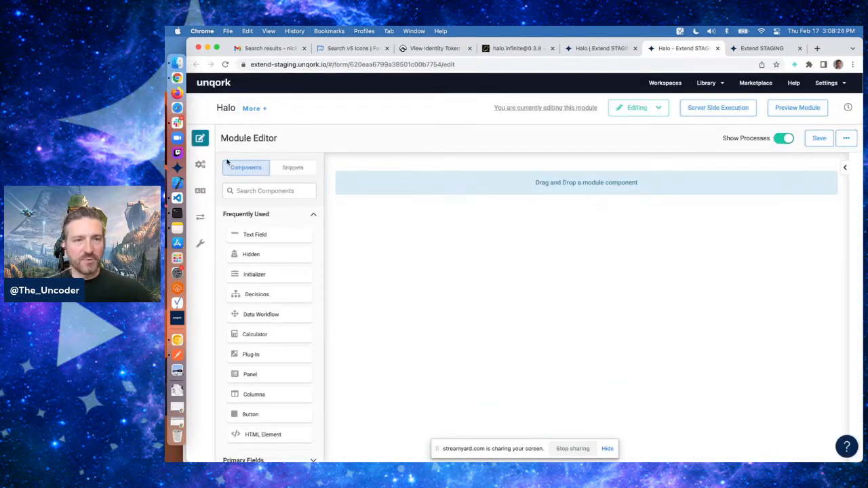
pyautogui.click(224, 167)
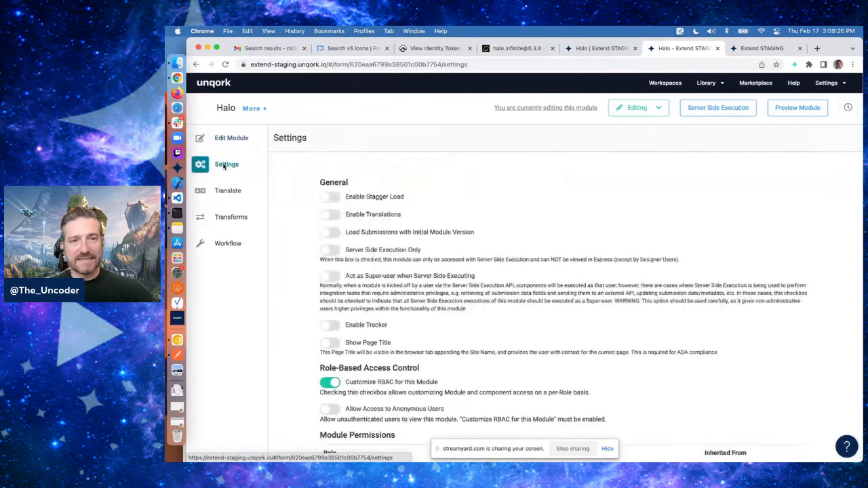
pyautogui.scroll(-3, 425, 253)
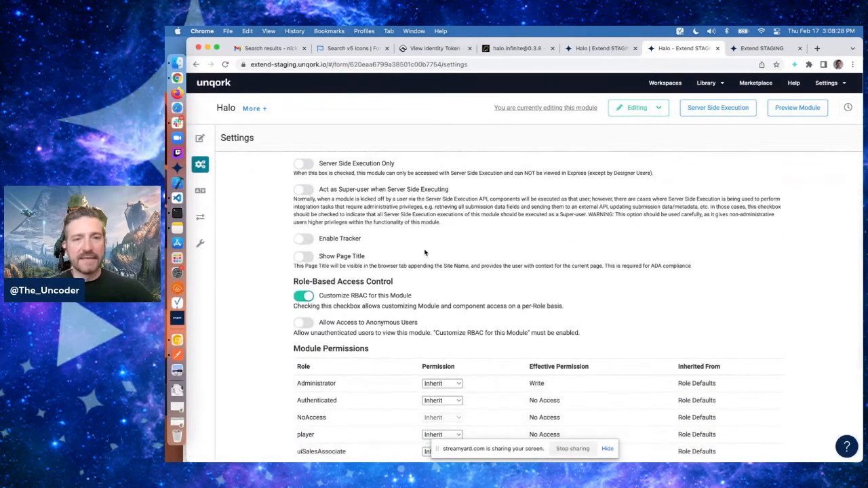
pyautogui.scroll(-1, 425, 253)
pyautogui.scroll(1, 424, 253)
pyautogui.scroll(-1, 425, 253)
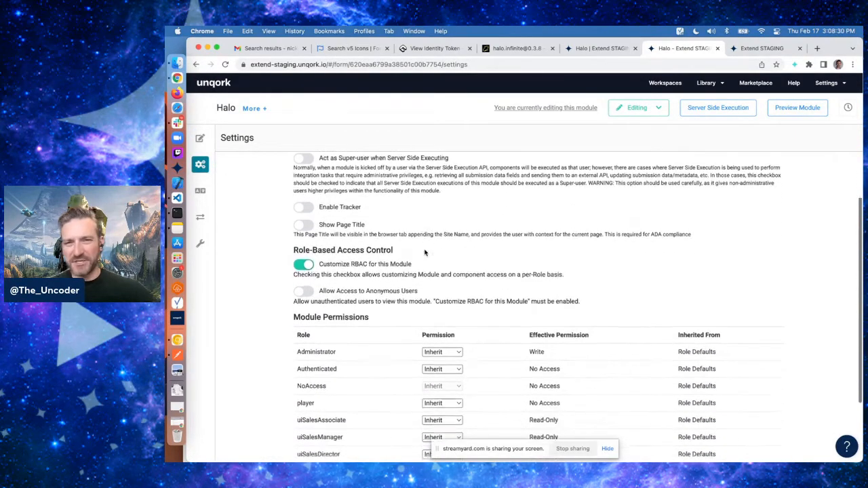
# Enable Show Page Title and set the page title to Halo
pyautogui.click(306, 210)
pyautogui.click(325, 248)
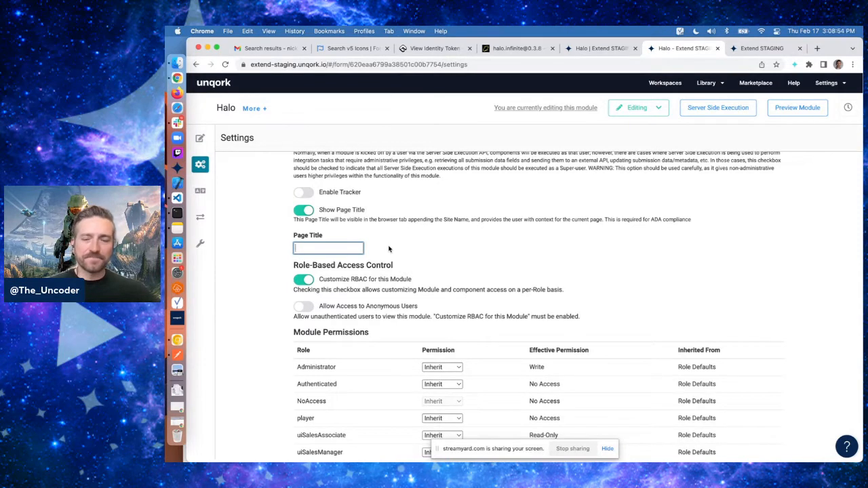
pyautogui.write('Halo')
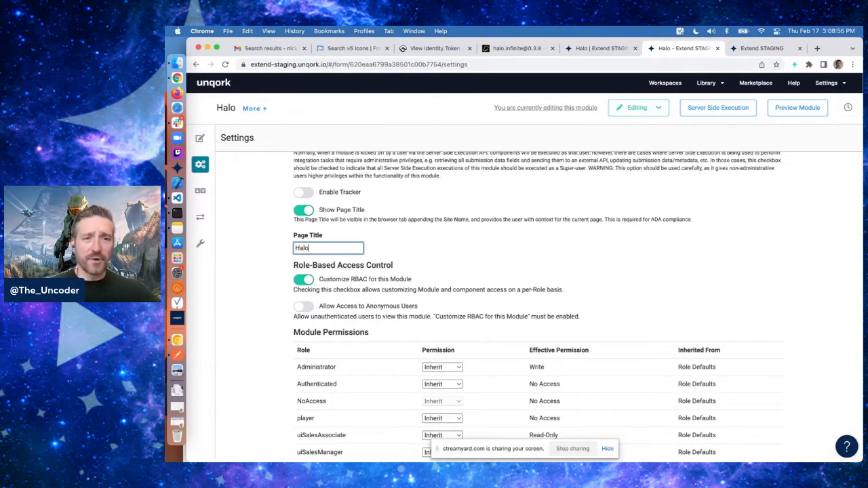
pyautogui.click(440, 251)
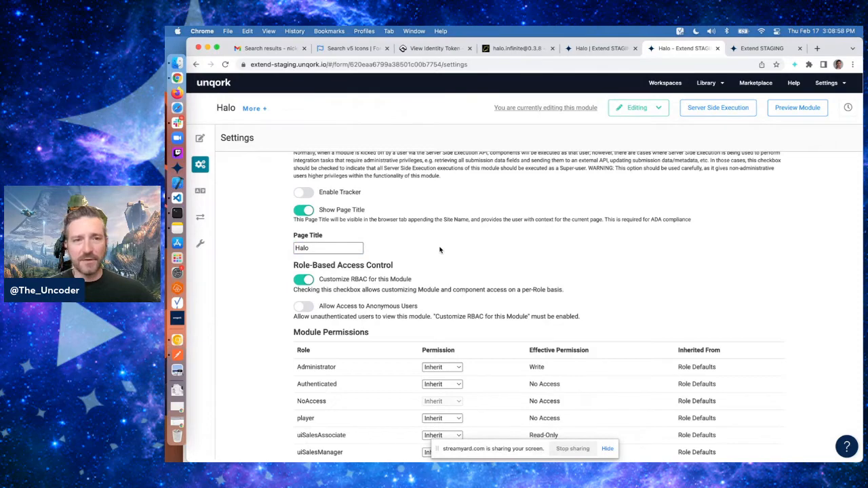
# Give the Spartan role Write permission on the module, save the settings and return to the editor
pyautogui.scroll(-2, 440, 250)
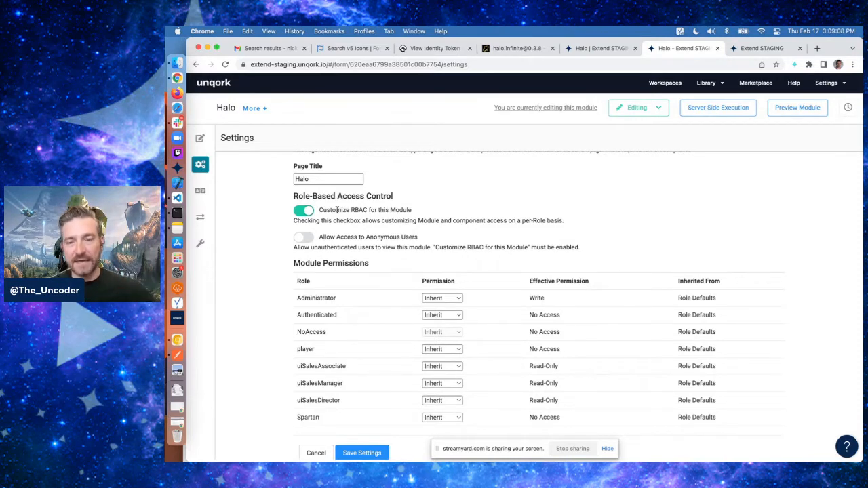
pyautogui.scroll(-2, 337, 210)
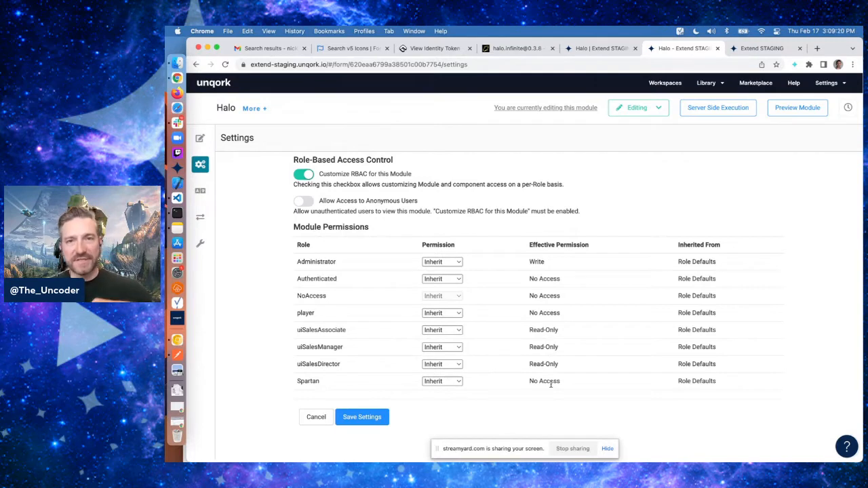
pyautogui.click(458, 384)
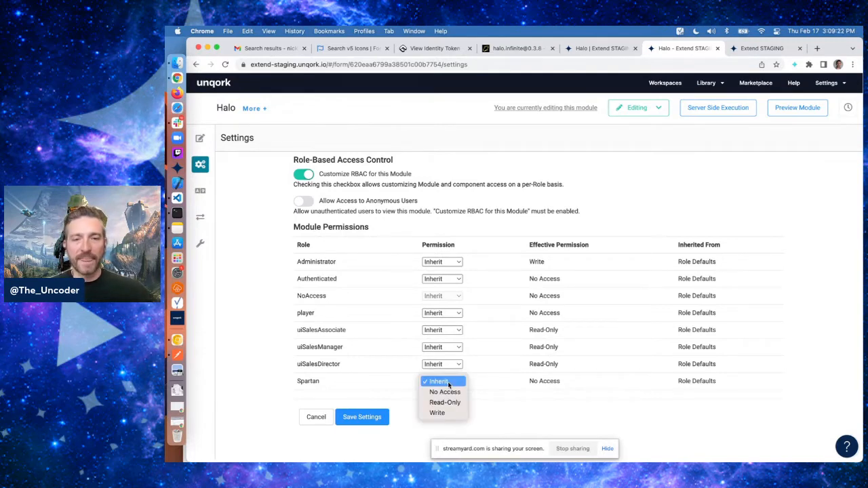
pyautogui.click(438, 413)
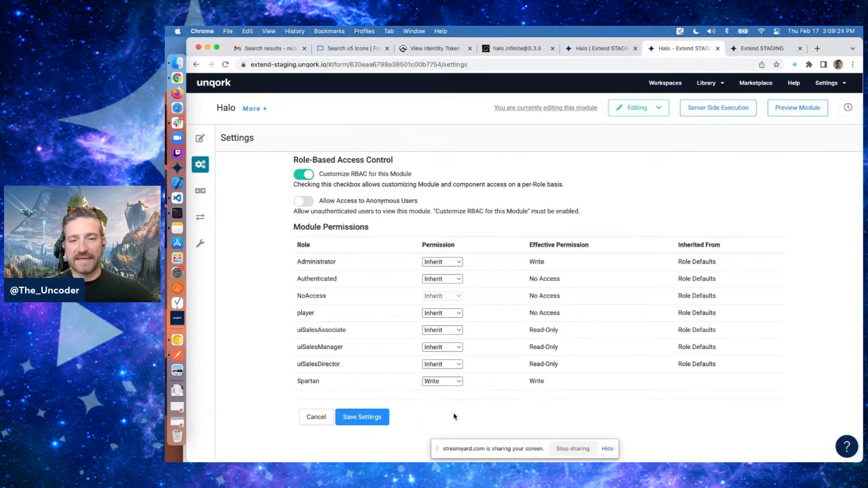
pyautogui.click(368, 417)
pyautogui.click(201, 138)
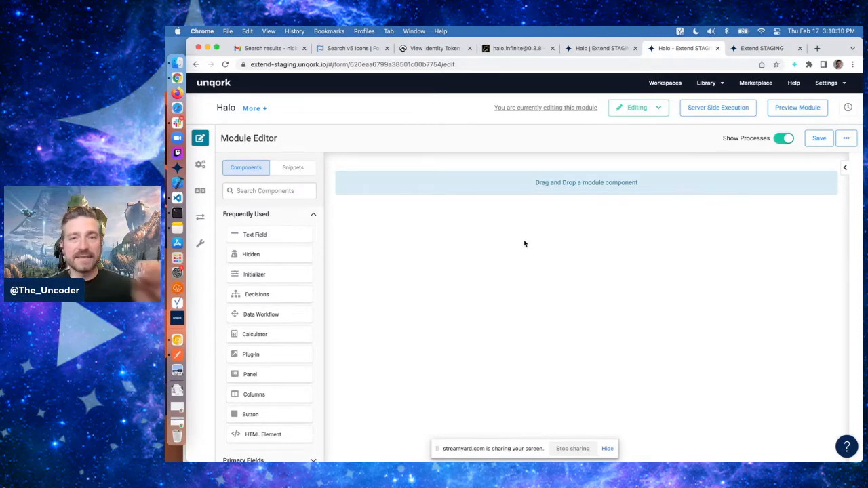
# Go back to the staging Administration page and open Services Administration
pyautogui.click(770, 49)
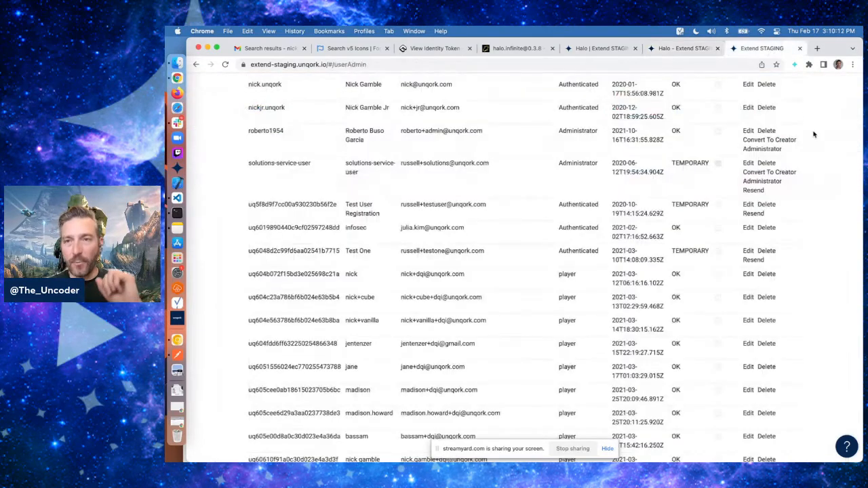
pyautogui.scroll(10, 815, 134)
pyautogui.click(827, 83)
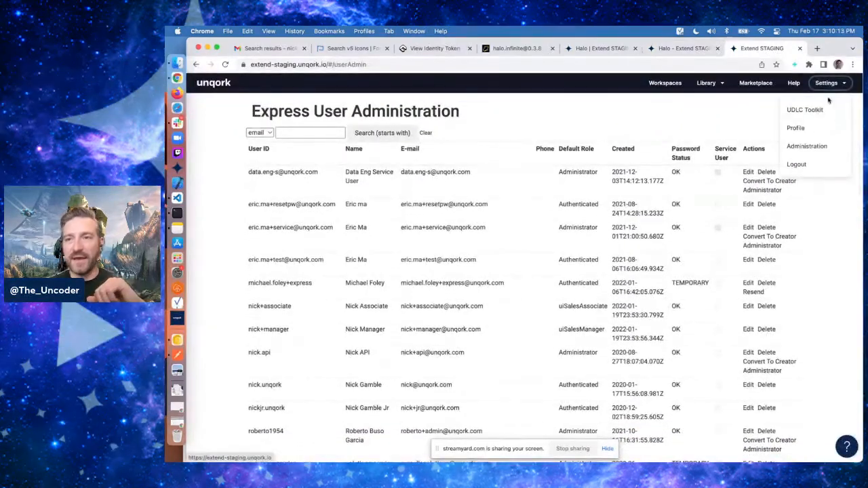
pyautogui.click(807, 146)
pyautogui.scroll(-2, 429, 285)
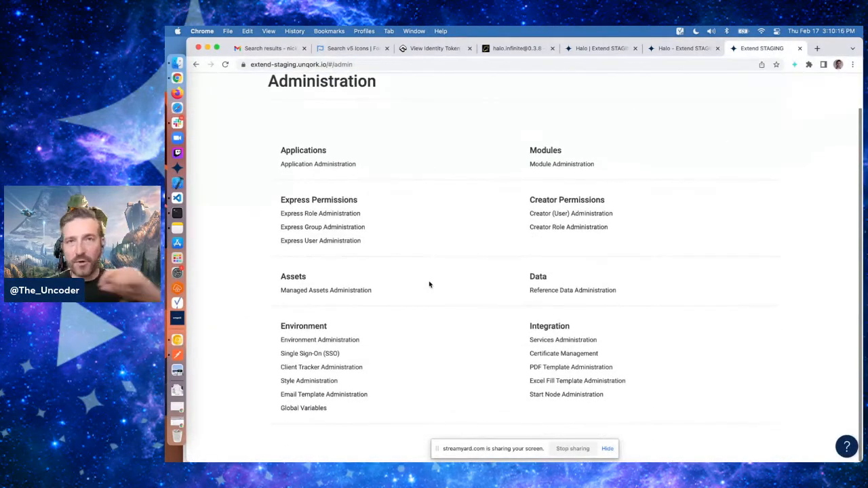
pyautogui.click(567, 340)
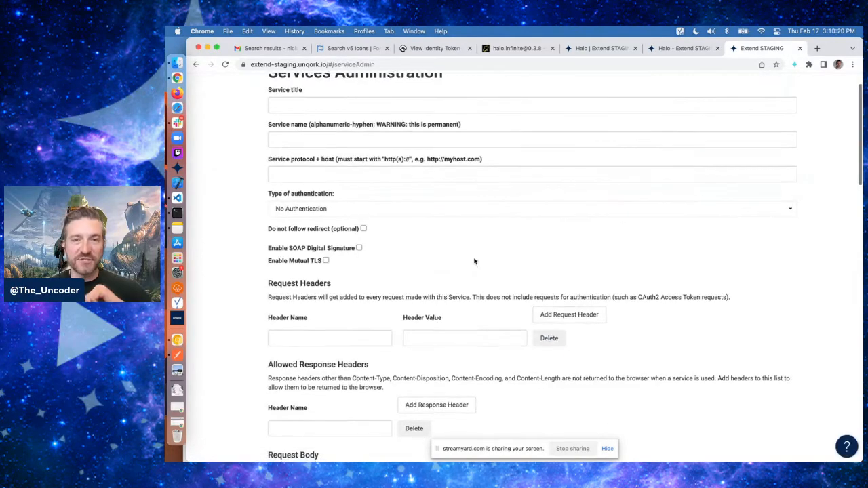
# Scroll down to the active services list and open the existing Halo service
pyautogui.scroll(-1, 474, 261)
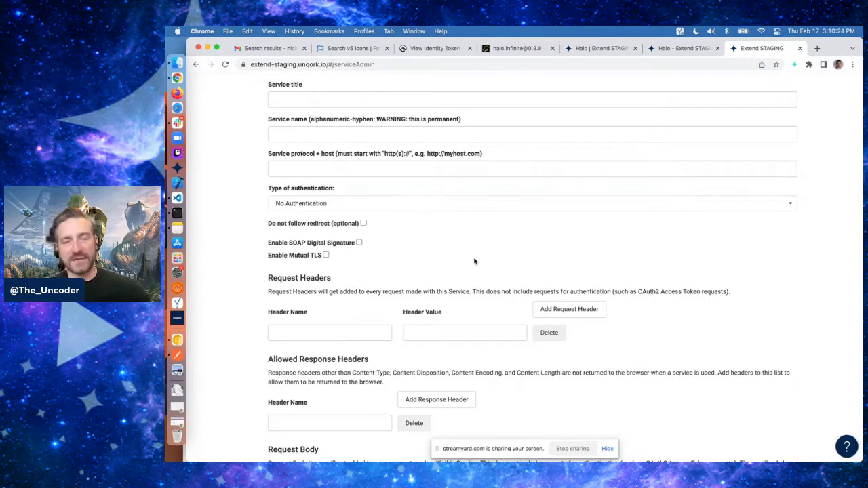
pyautogui.scroll(-20, 474, 261)
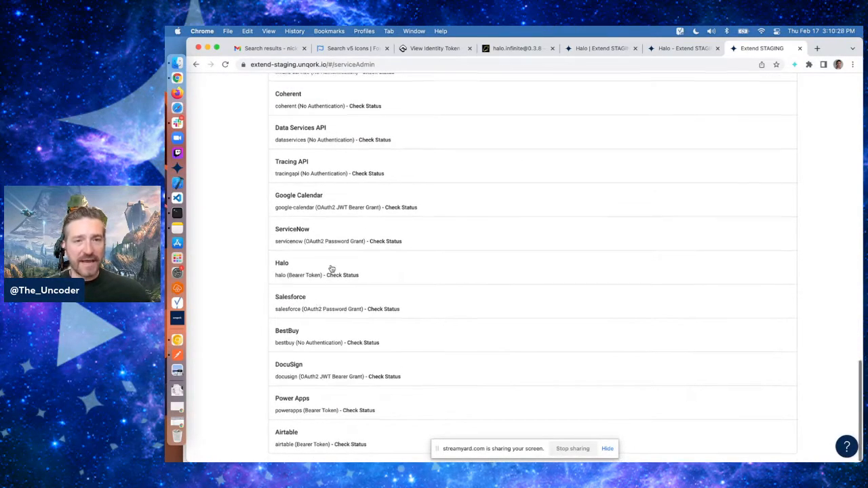
pyautogui.scroll(1, 331, 270)
pyautogui.click(302, 289)
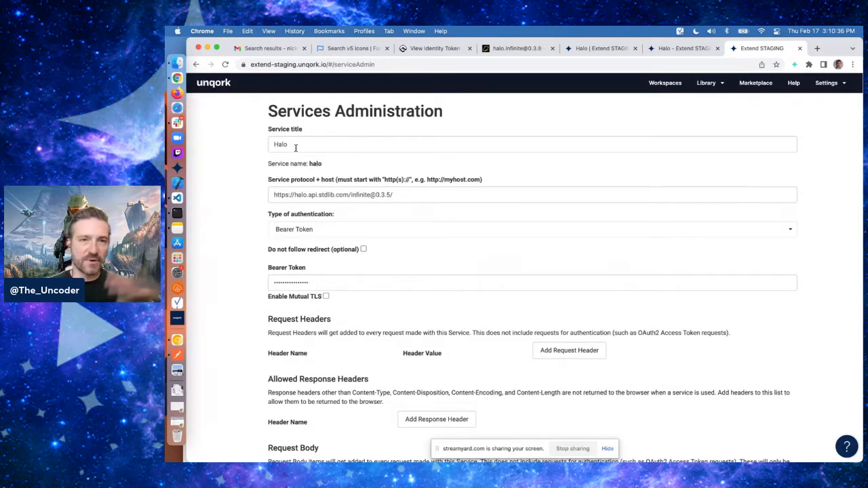
pyautogui.click(407, 196)
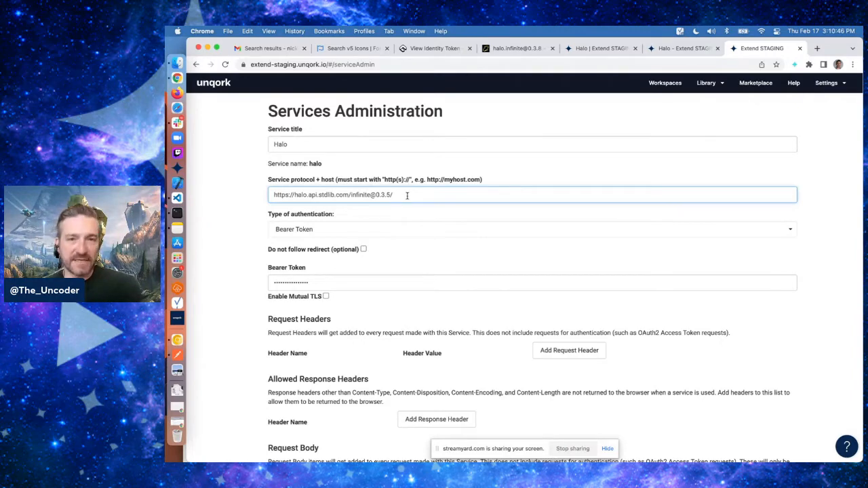
# Compare the Halo service's host URL and bearer token with the Autocode API docs and identity token pages
pyautogui.click(517, 48)
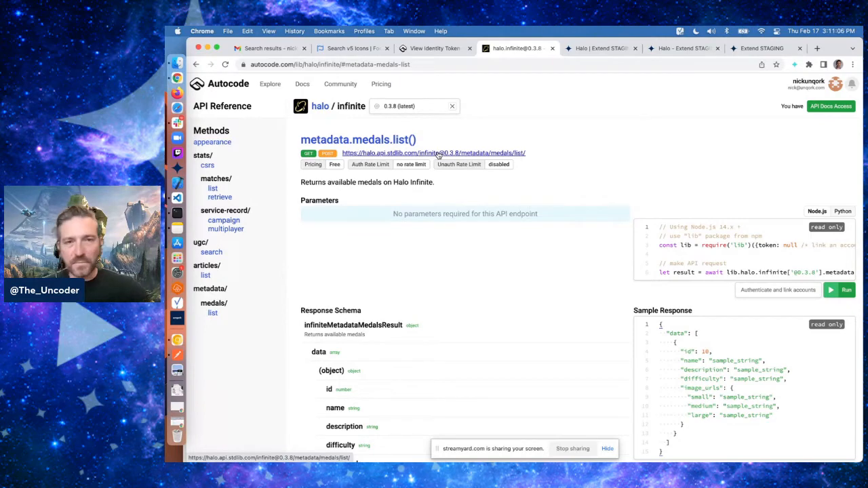
pyautogui.click(755, 49)
pyautogui.tripleClick(397, 195)
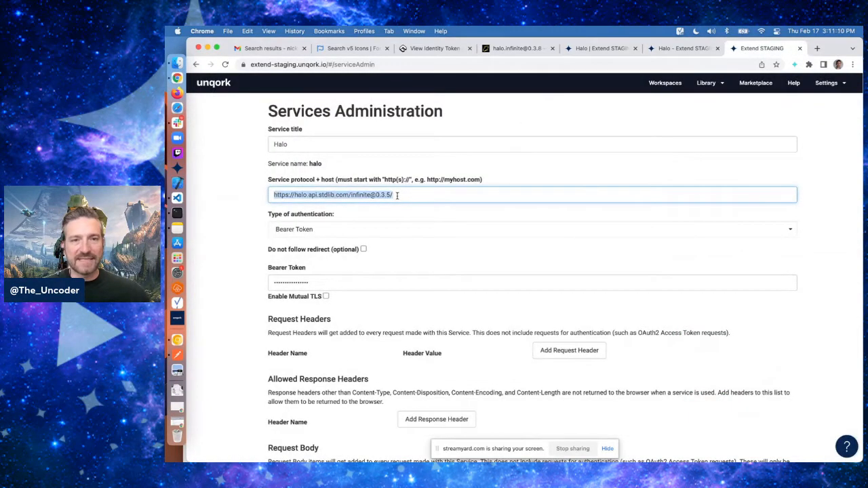
pyautogui.click(397, 195)
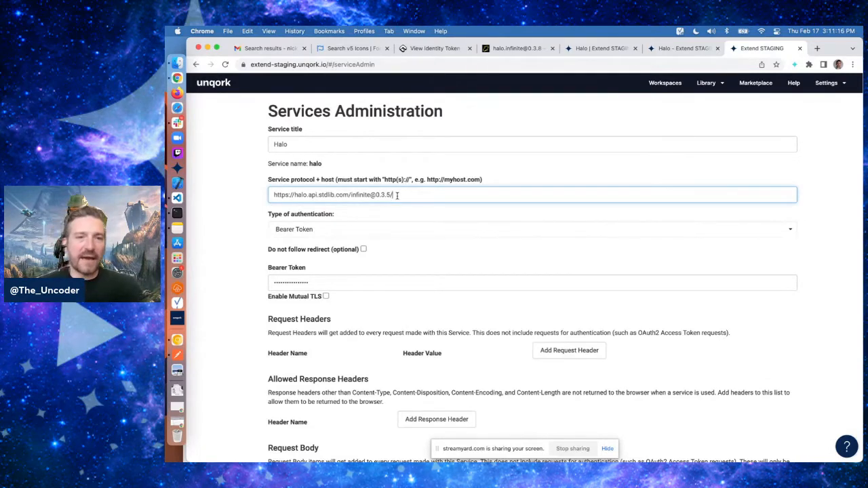
pyautogui.click(443, 162)
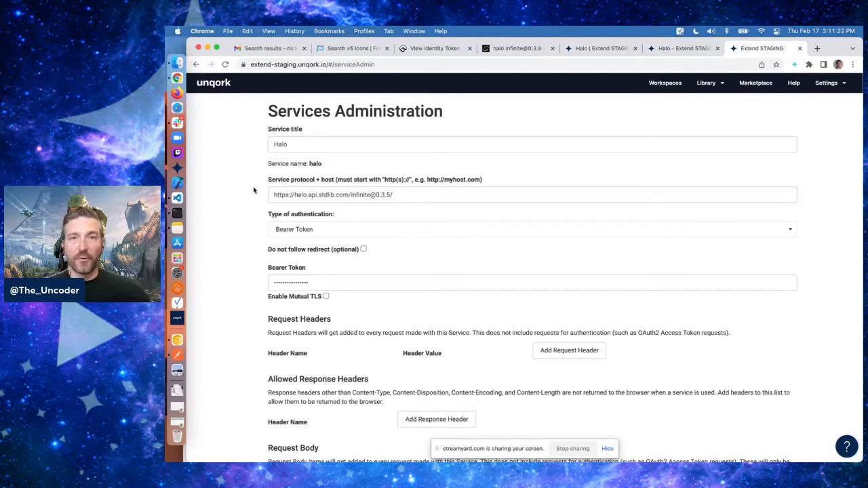
pyautogui.scroll(-1, 254, 190)
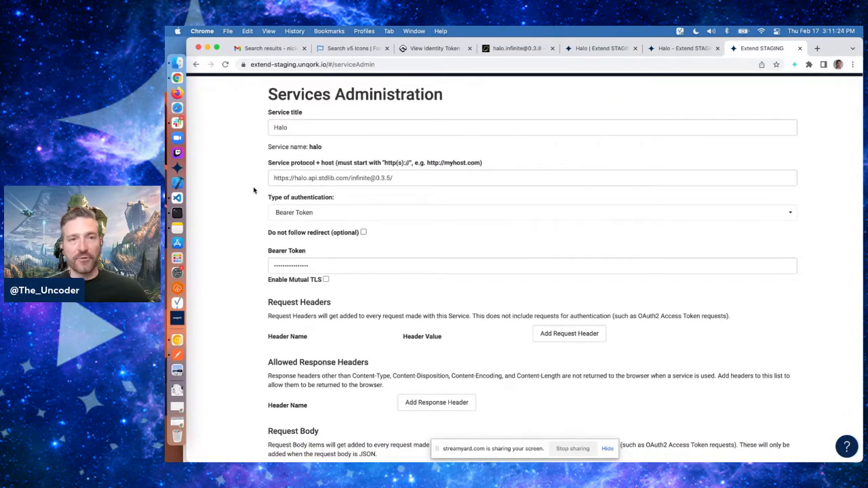
pyautogui.scroll(-1, 253, 190)
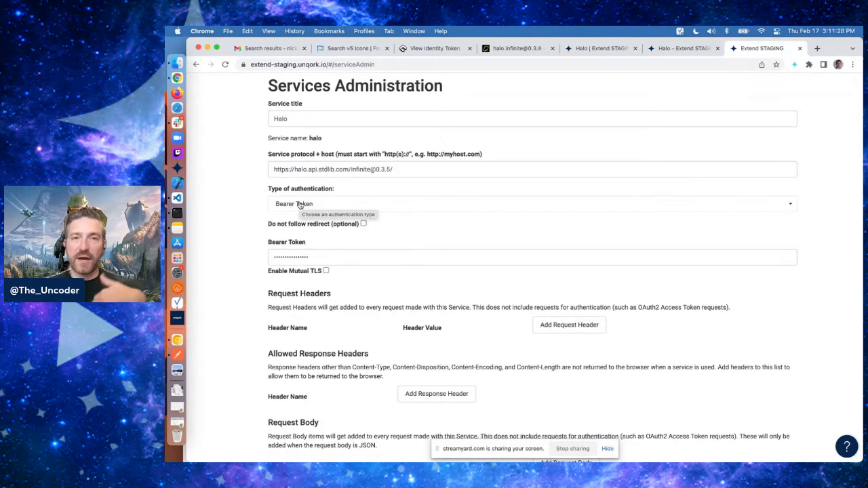
pyautogui.click(438, 49)
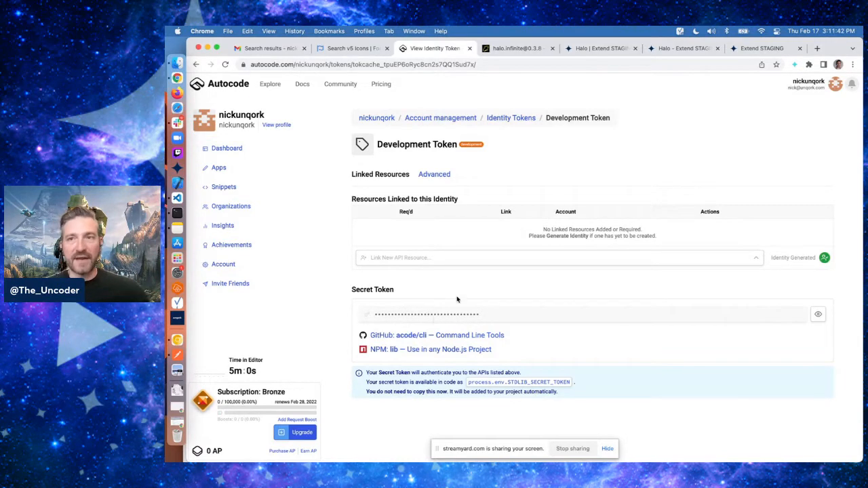
pyautogui.click(764, 49)
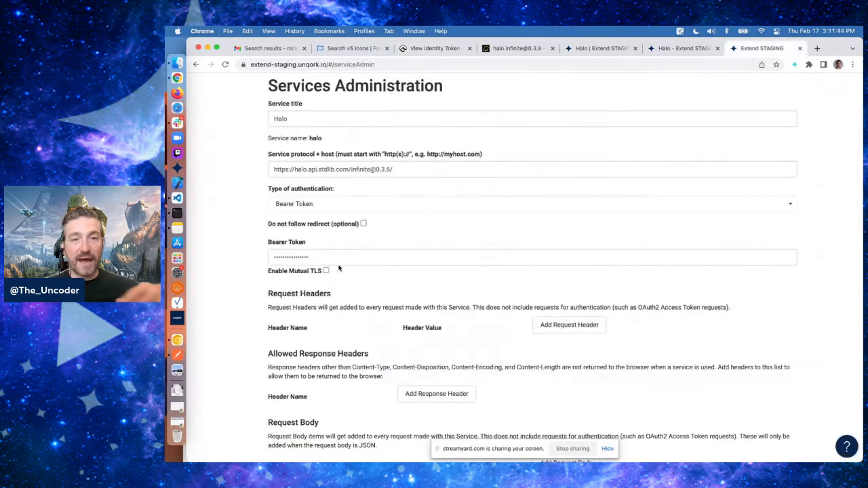
# Browse the available authentication types for the Halo service, keeping Bearer Token
pyautogui.click(375, 206)
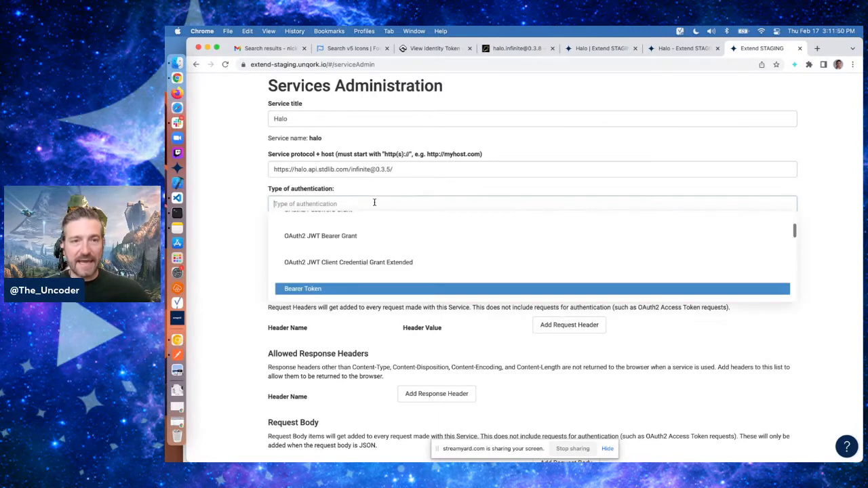
pyautogui.scroll(3, 386, 246)
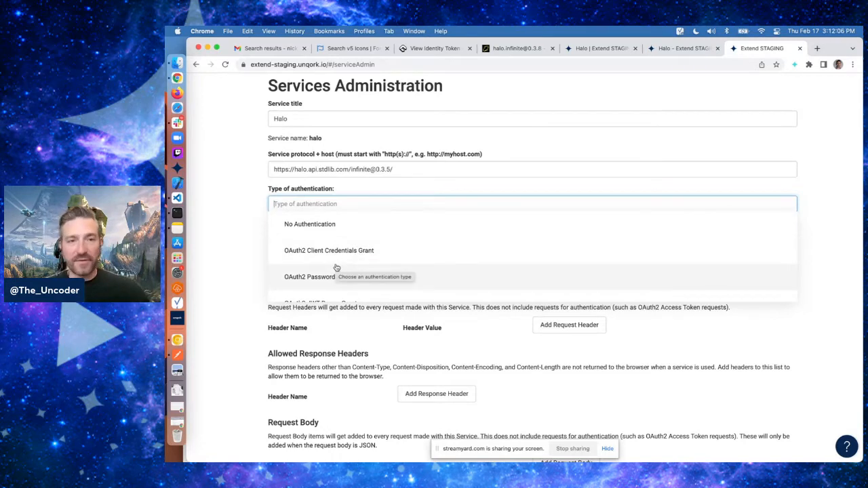
pyautogui.scroll(-1, 346, 267)
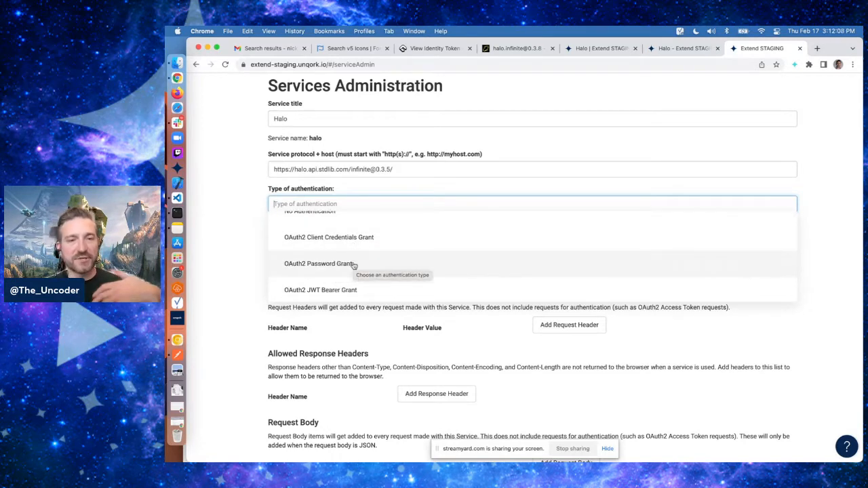
pyautogui.scroll(-5, 351, 271)
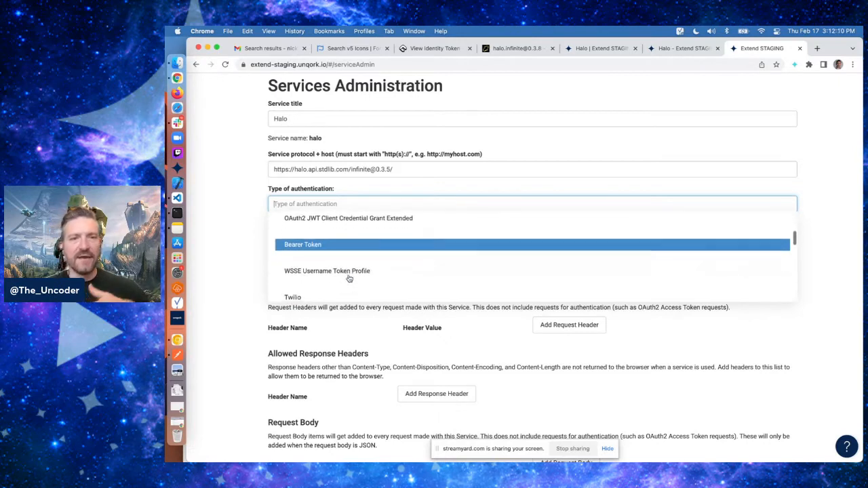
pyautogui.scroll(4, 350, 278)
pyautogui.scroll(-6, 349, 278)
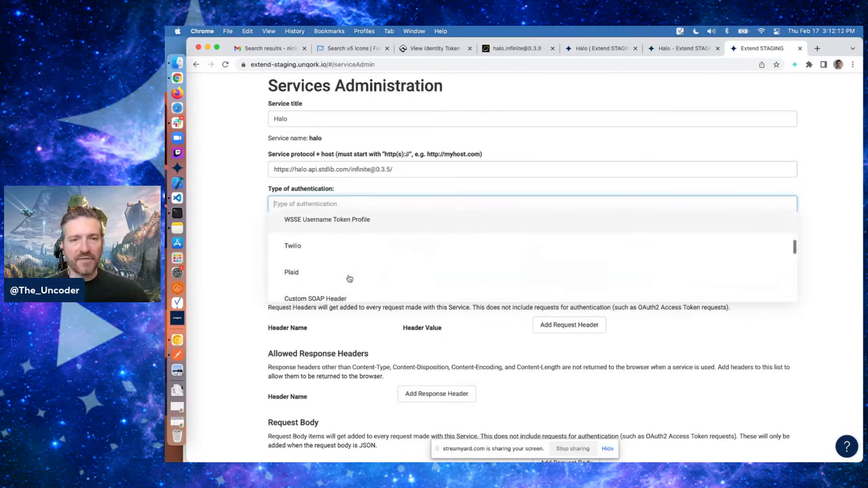
pyautogui.scroll(-4, 349, 278)
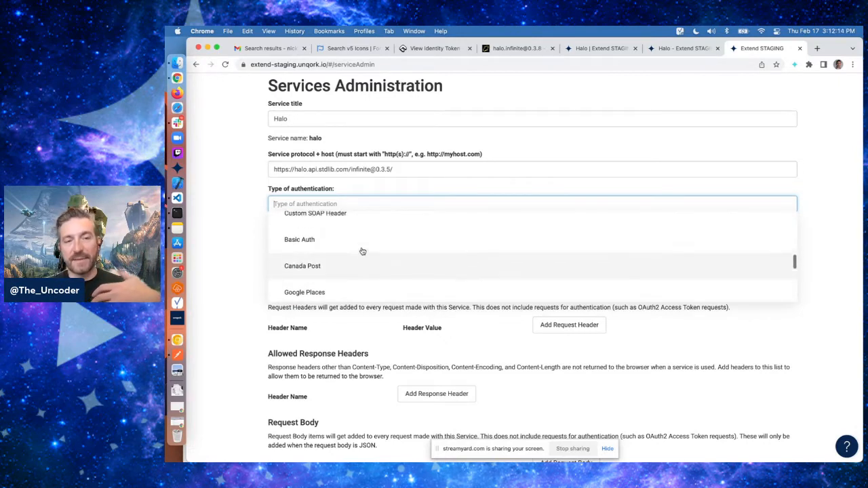
pyautogui.scroll(1, 361, 252)
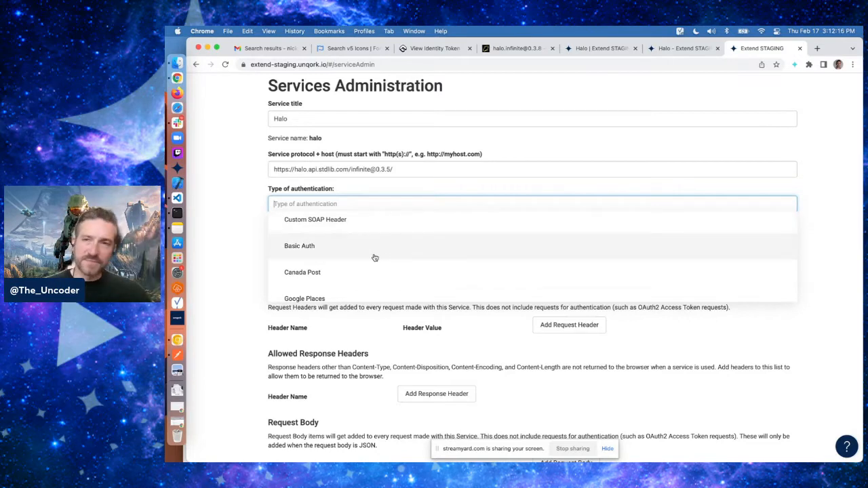
pyautogui.scroll(-5, 375, 258)
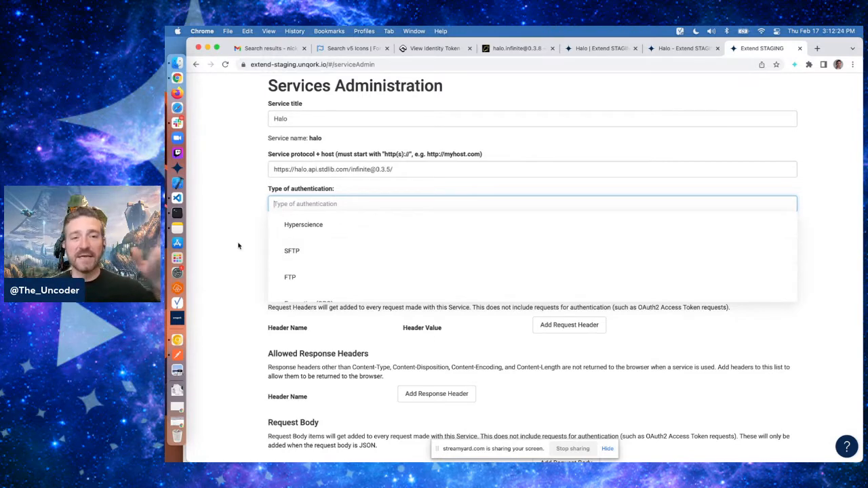
pyautogui.click(319, 209)
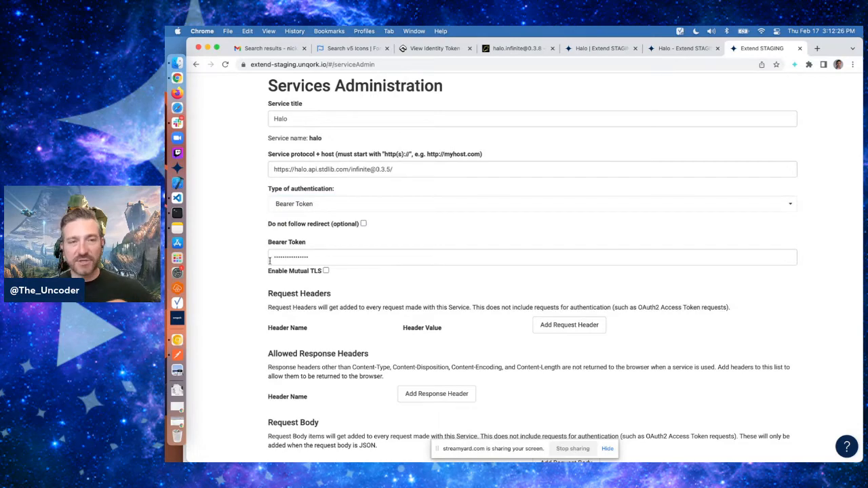
pyautogui.scroll(-10, 253, 288)
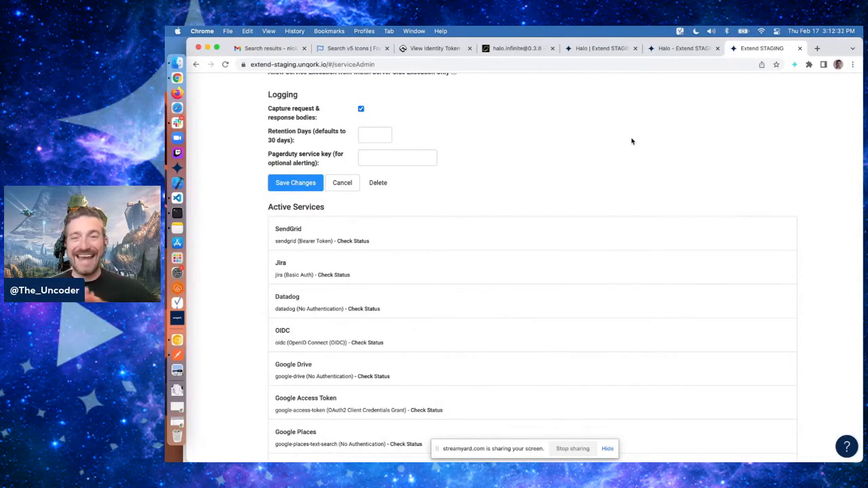
# In the Halo module editor, add a Plug-In component with property ID and canvas label plugMedals
pyautogui.click(681, 50)
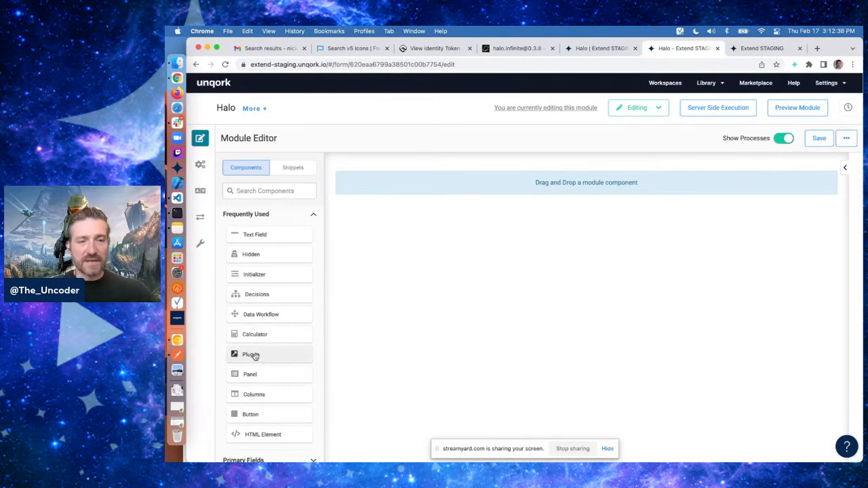
pyautogui.moveTo(244, 356); pyautogui.dragTo(494, 188)
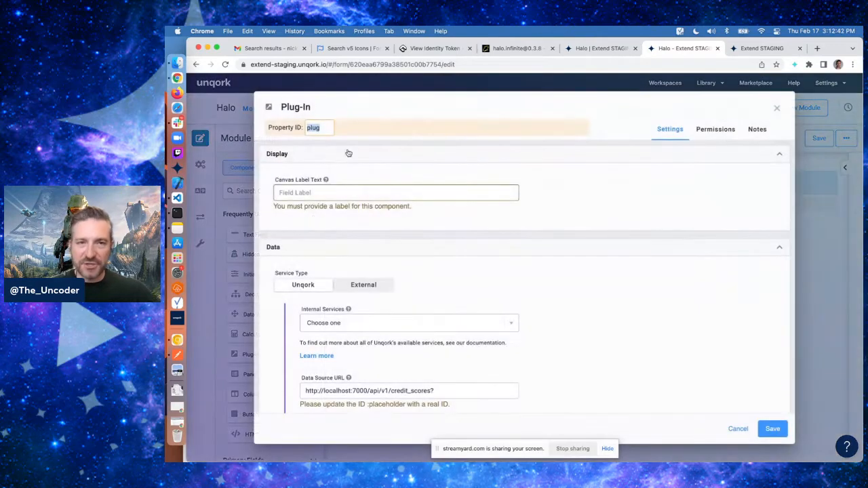
pyautogui.click(327, 128)
pyautogui.write('Medals')
pyautogui.press('Tab')
pyautogui.write('plugD')
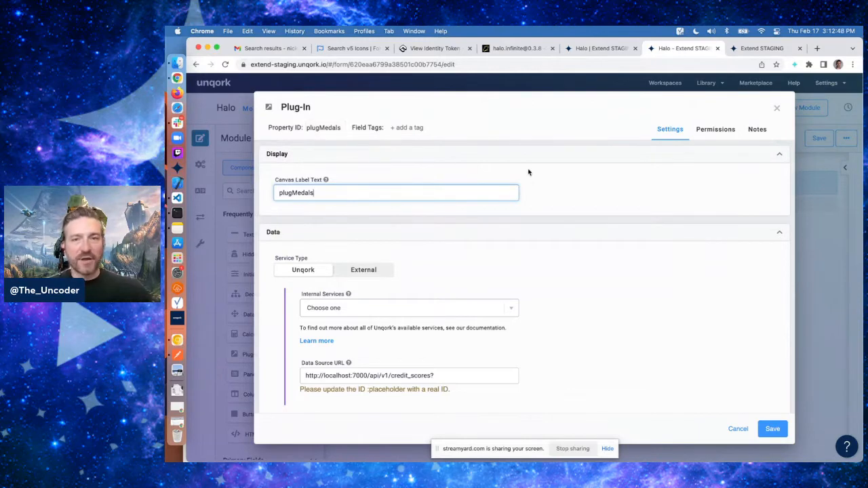
pyautogui.click(563, 172)
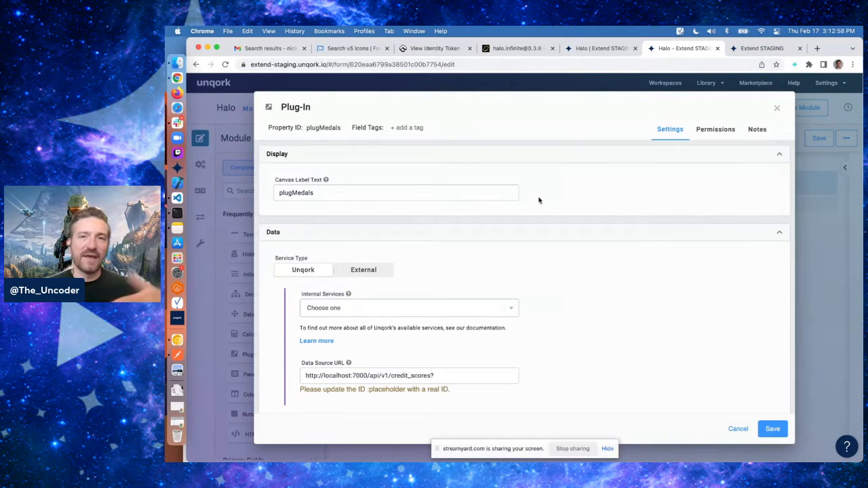
# Set the plug-in's service type to External and choose the Halo external service
pyautogui.scroll(-3, 540, 200)
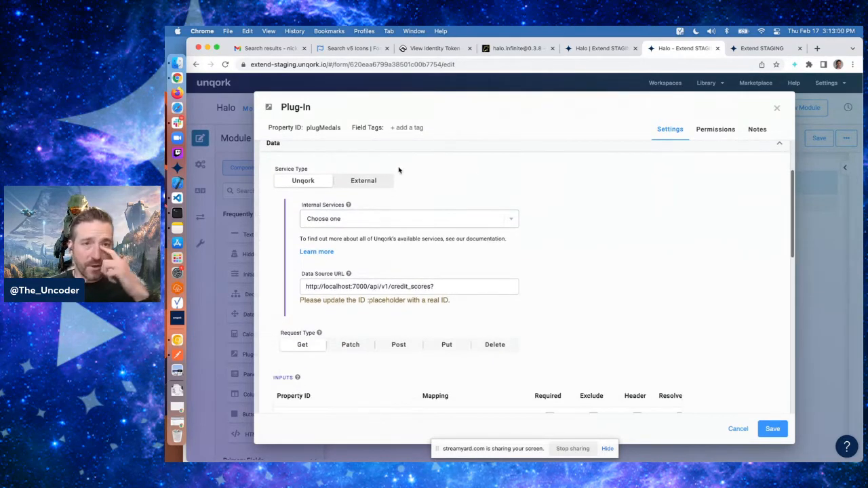
pyautogui.click(367, 182)
pyautogui.click(336, 217)
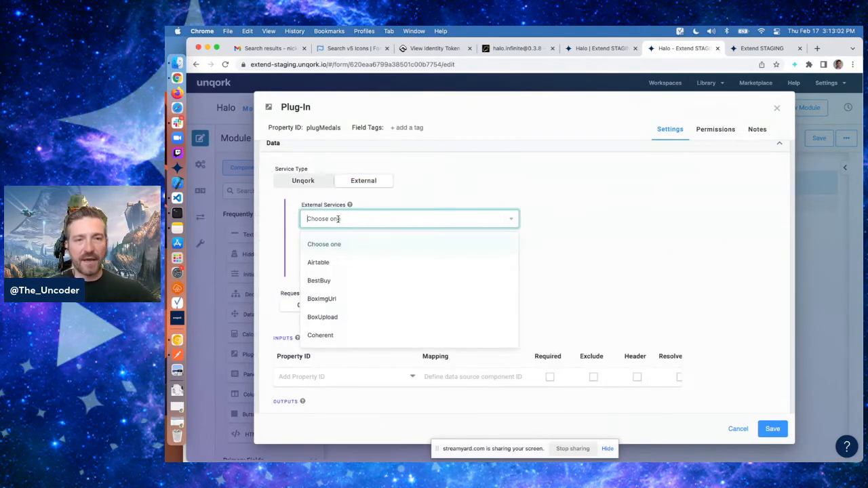
pyautogui.write('halo')
pyautogui.click(327, 245)
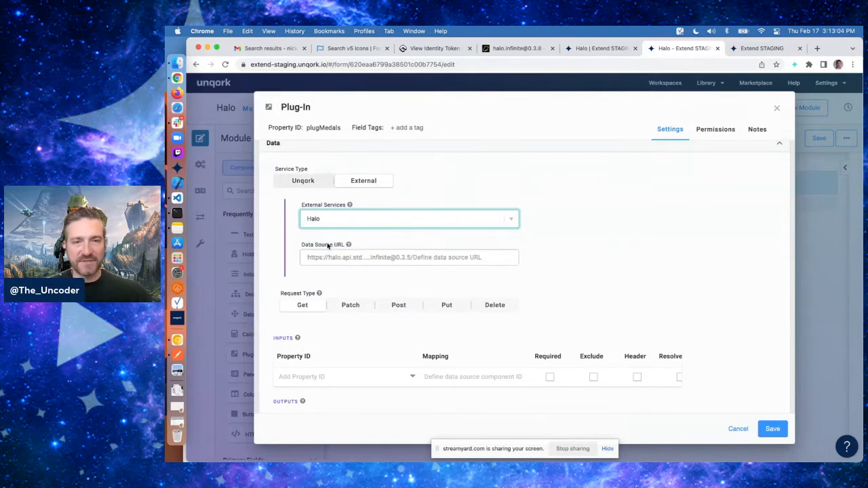
# Copy the metadata/medals/list/ path from the Autocode docs into the plug-in's Data Source URL
pyautogui.click(431, 257)
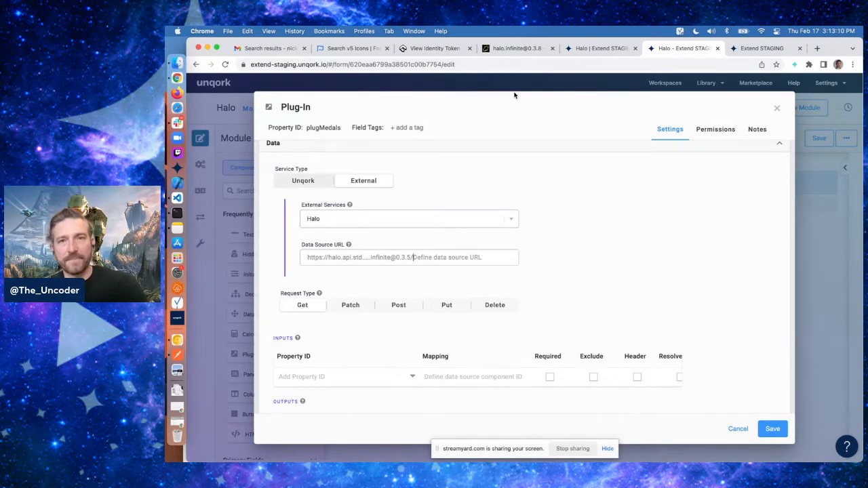
pyautogui.click(517, 49)
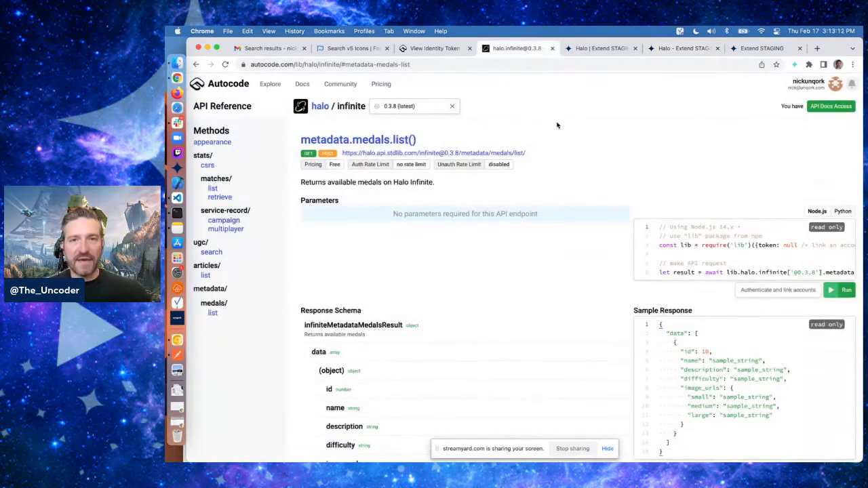
pyautogui.moveTo(525, 157); pyautogui.dragTo(463, 154)
pyautogui.hotkey('ctrl', 'c')
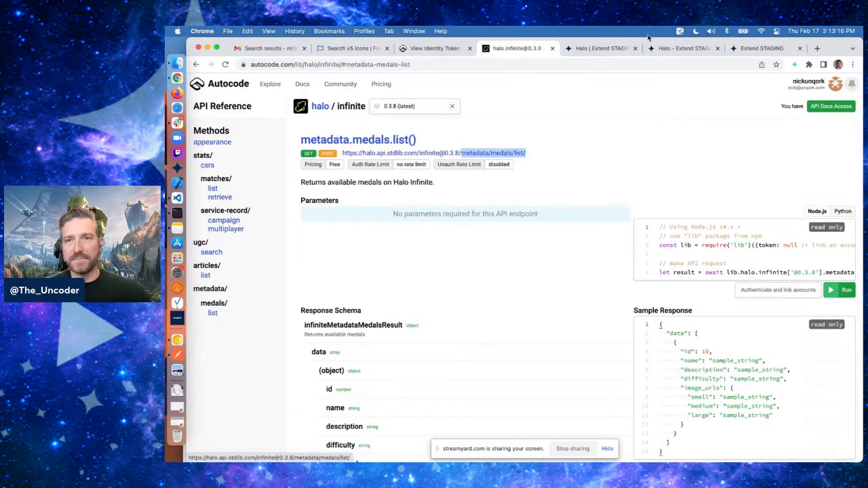
pyautogui.click(658, 48)
pyautogui.hotkey('ctrl', 'v')
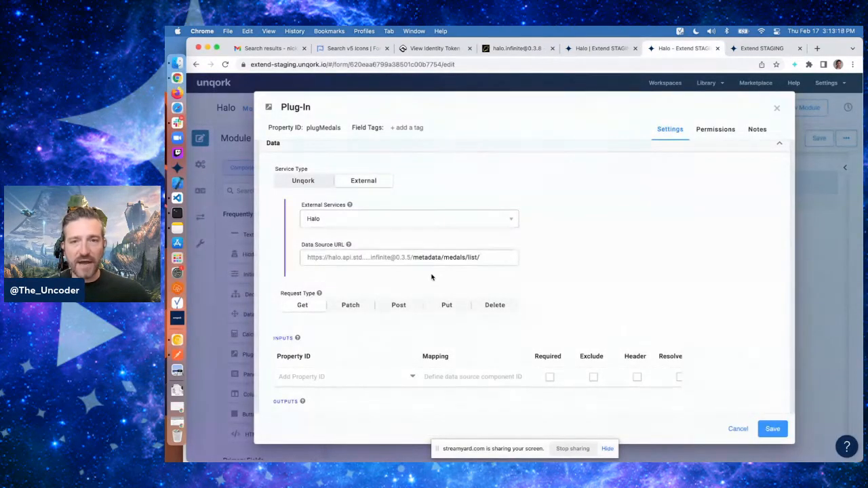
pyautogui.click(537, 49)
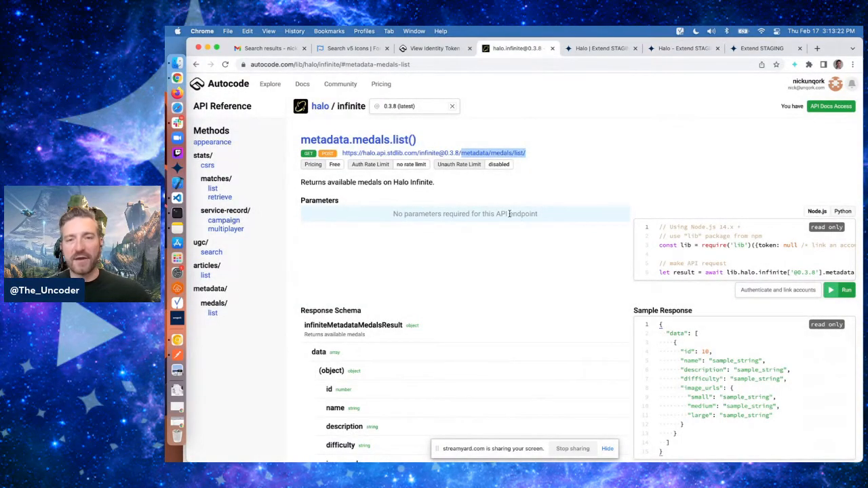
pyautogui.click(695, 48)
pyautogui.scroll(-1, 565, 237)
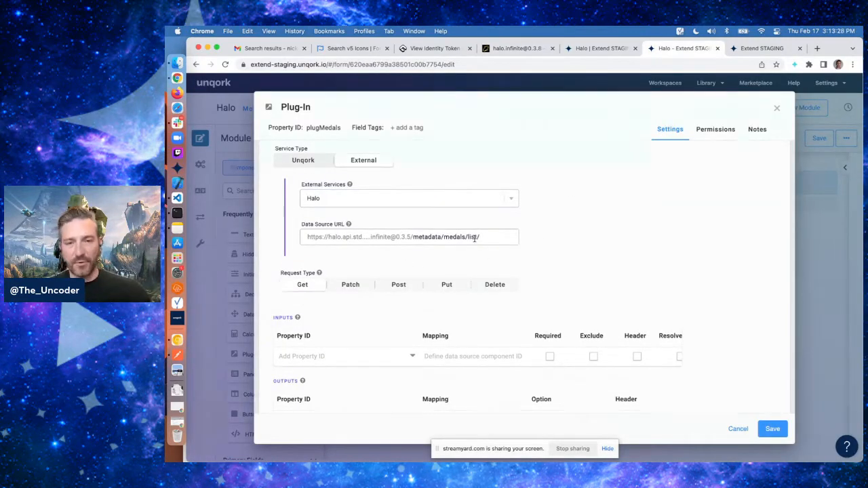
# Save the plugMedals plug-in configuration
pyautogui.scroll(-10, 530, 238)
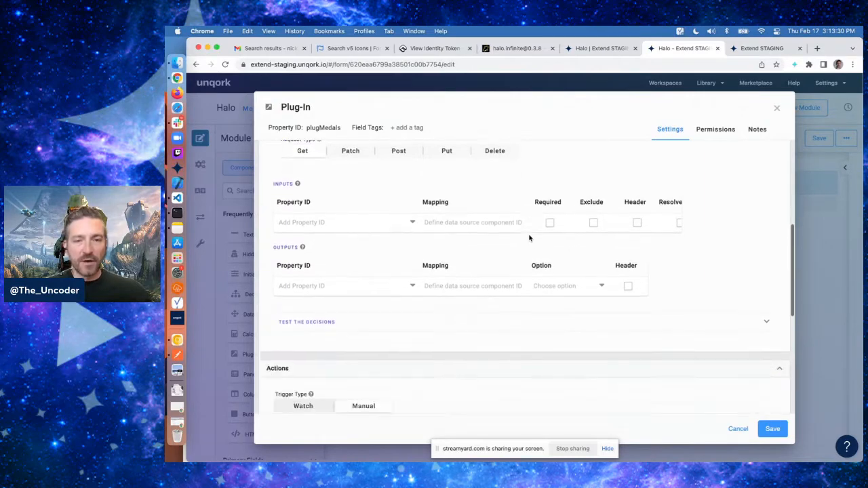
pyautogui.click(773, 429)
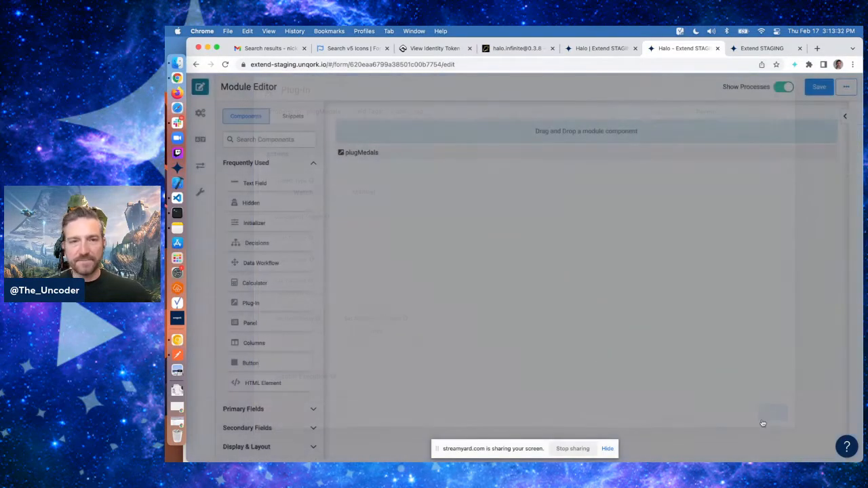
# Add an Initializer with property ID and canvas label initNew, triggered on New Submission
pyautogui.moveTo(265, 277); pyautogui.dragTo(448, 199)
pyautogui.write('initNew')
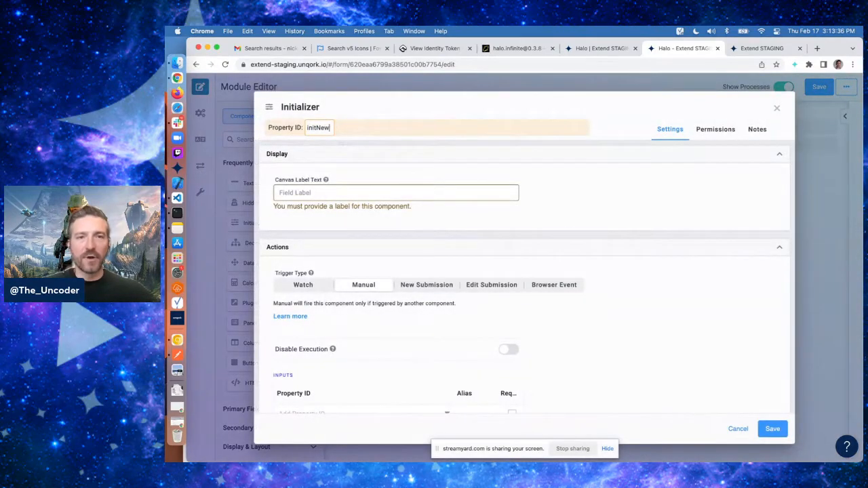
pyautogui.press('Tab')
pyautogui.write('in')
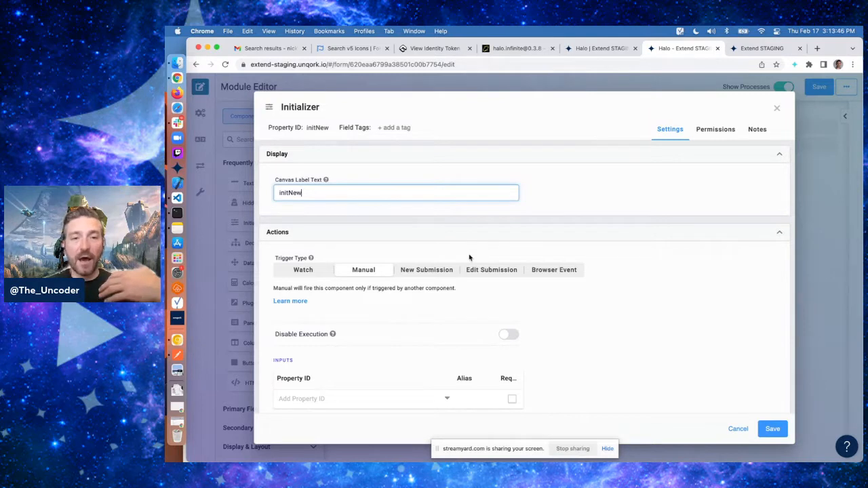
pyautogui.click(427, 269)
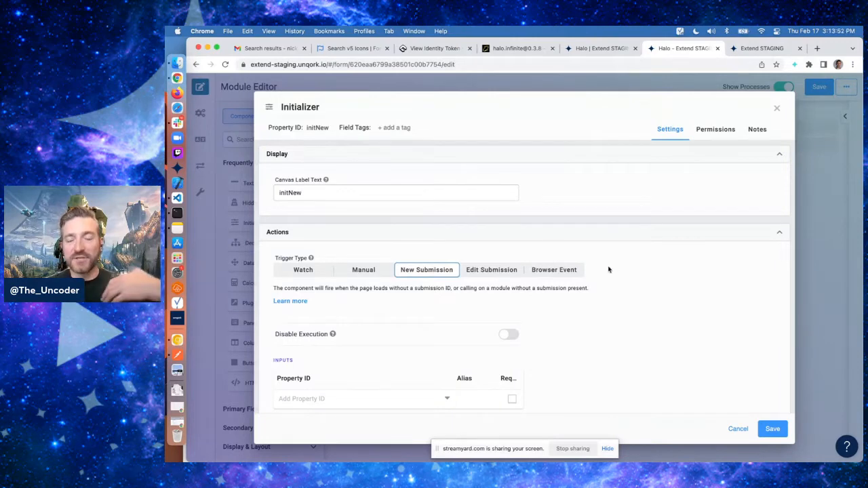
# Add an initializer output sending a trigger with value GO to plugMedals, and save the initializer
pyautogui.scroll(-3, 597, 271)
pyautogui.click(378, 349)
pyautogui.write('plug')
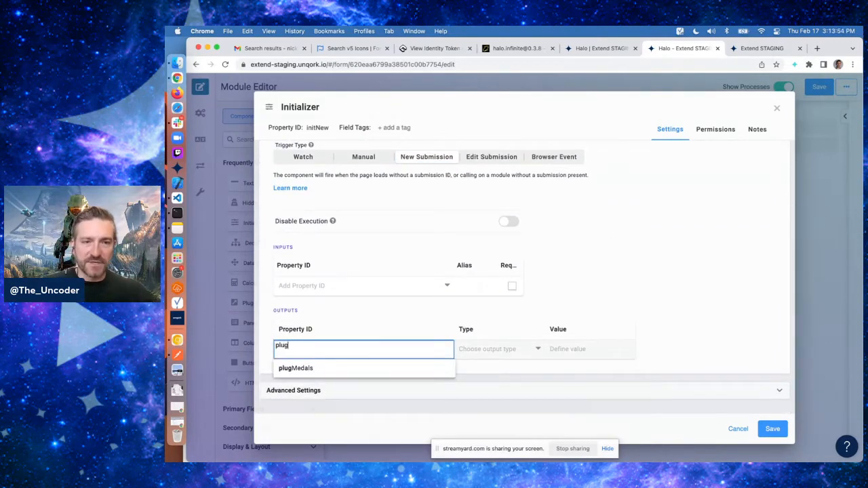
pyautogui.click(317, 368)
pyautogui.click(456, 348)
pyautogui.write('trigger')
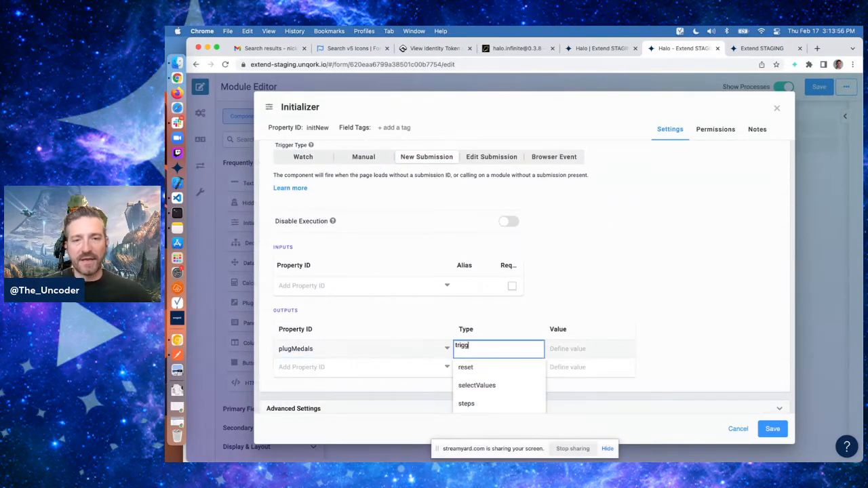
pyautogui.press('Tab')
pyautogui.write('GO')
pyautogui.press('Return')
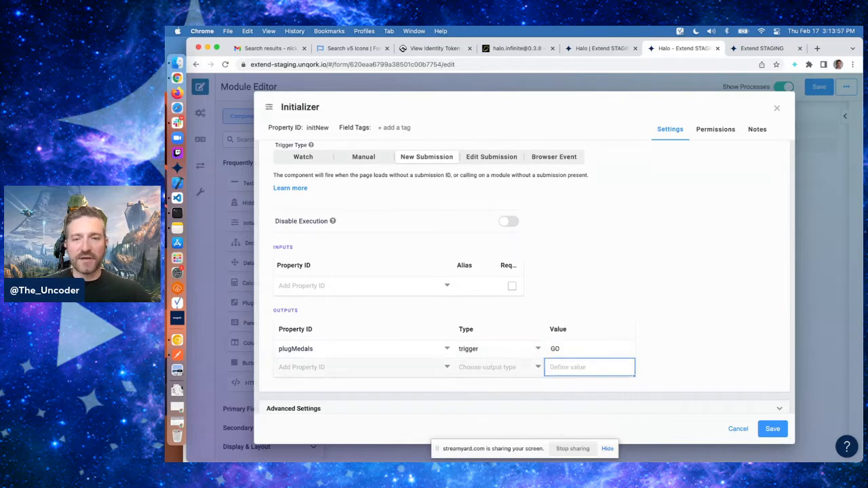
pyautogui.click(565, 347)
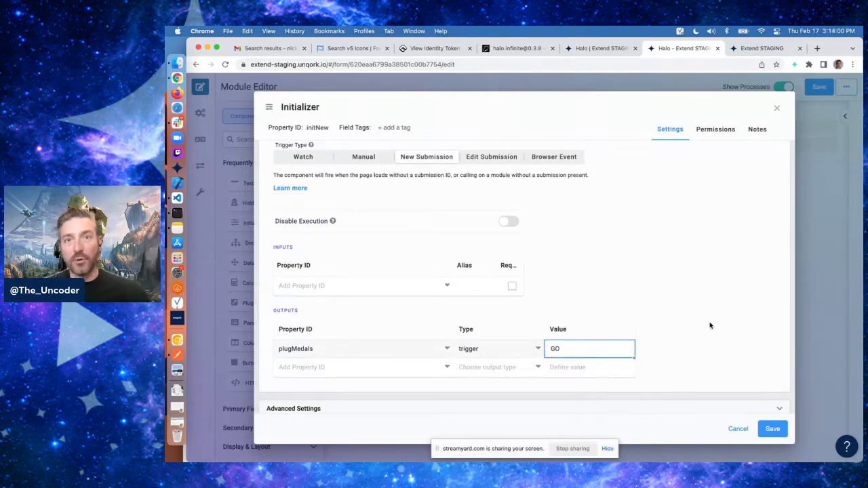
pyautogui.click(773, 429)
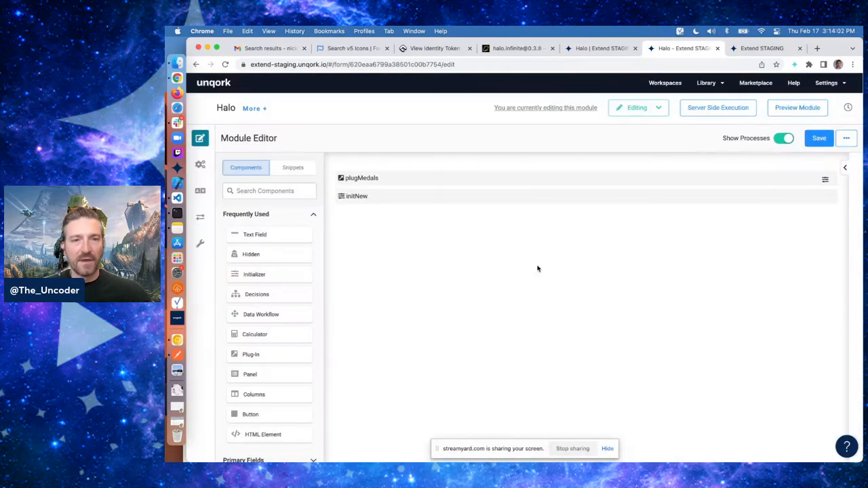
# Save the Halo module and open its preview
pyautogui.click(814, 140)
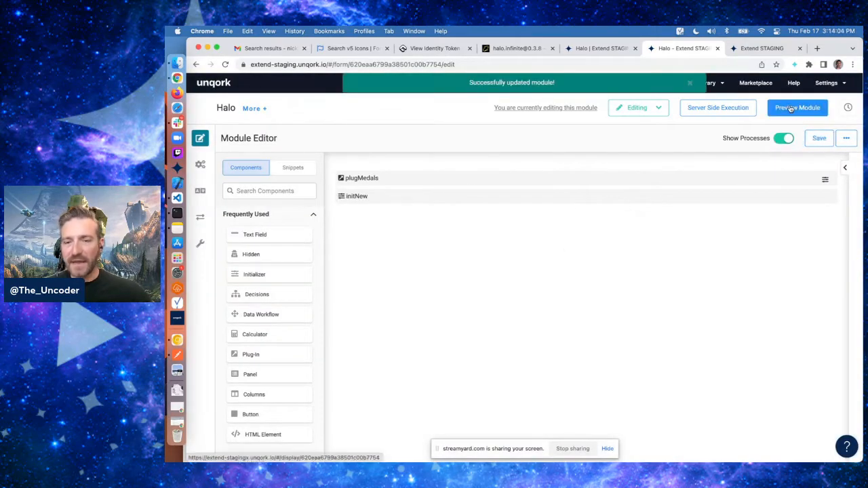
pyautogui.click(791, 110)
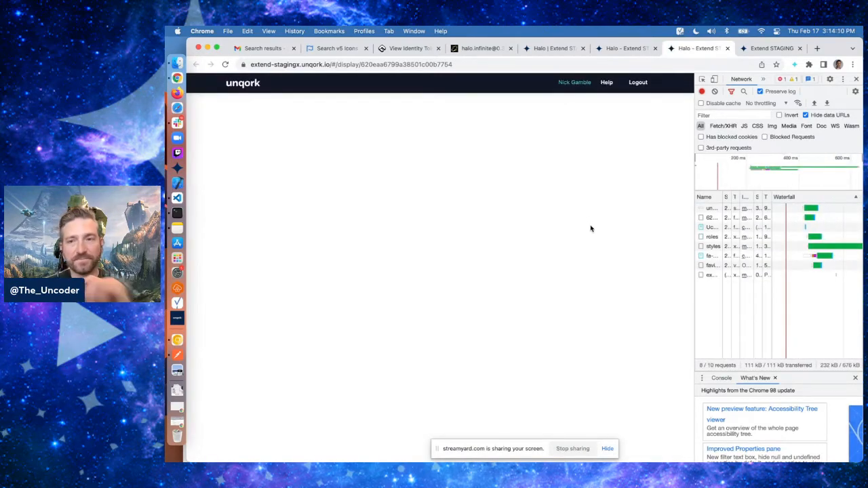
# Log out of the module preview and close the developer tools
pyautogui.moveTo(695, 259); pyautogui.dragTo(615, 258)
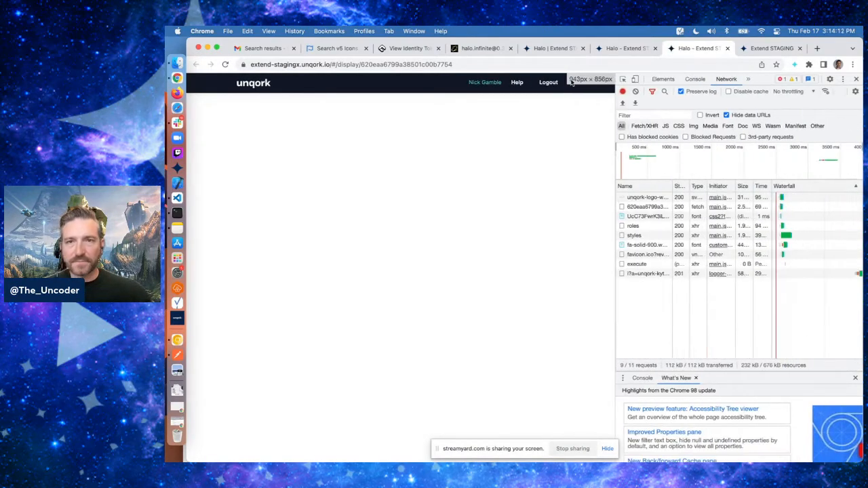
pyautogui.click(546, 82)
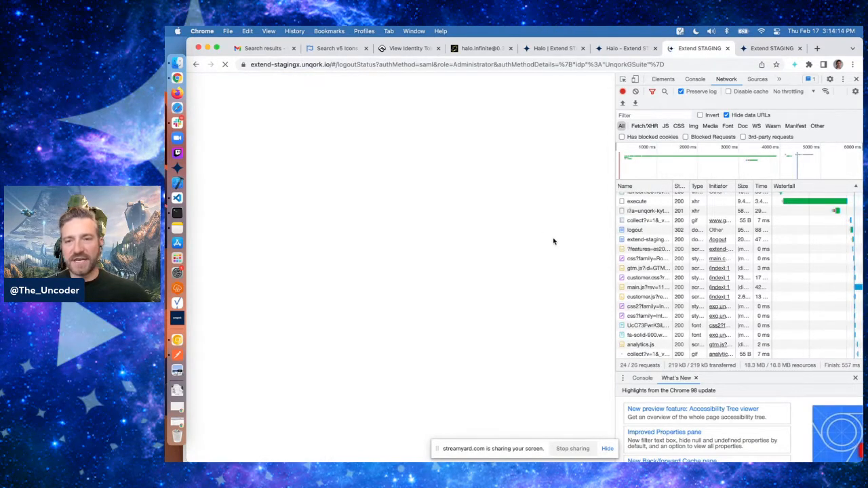
pyautogui.click(728, 48)
pyautogui.click(783, 109)
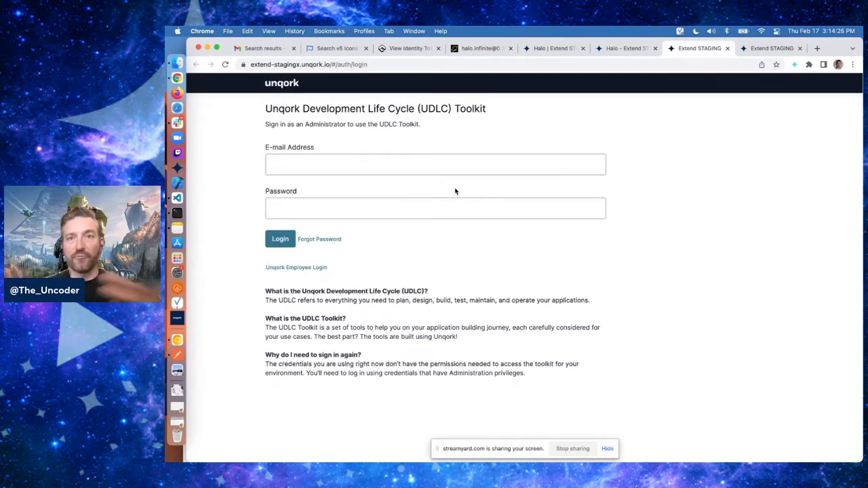
# Enter the first Spartan test user's e-mail address on the login page
pyautogui.click(429, 167)
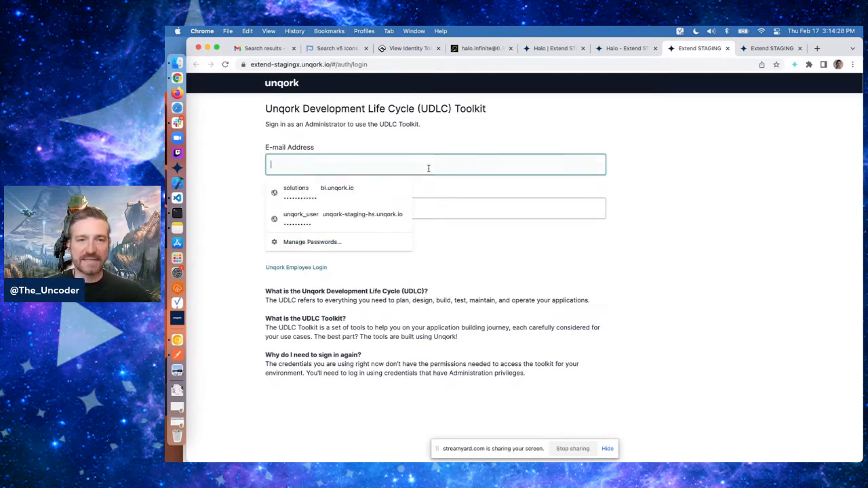
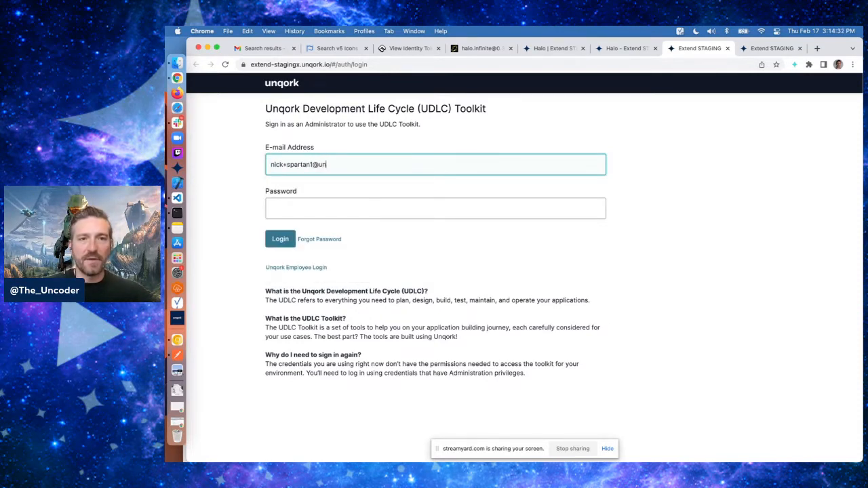
pyautogui.press('Tab')
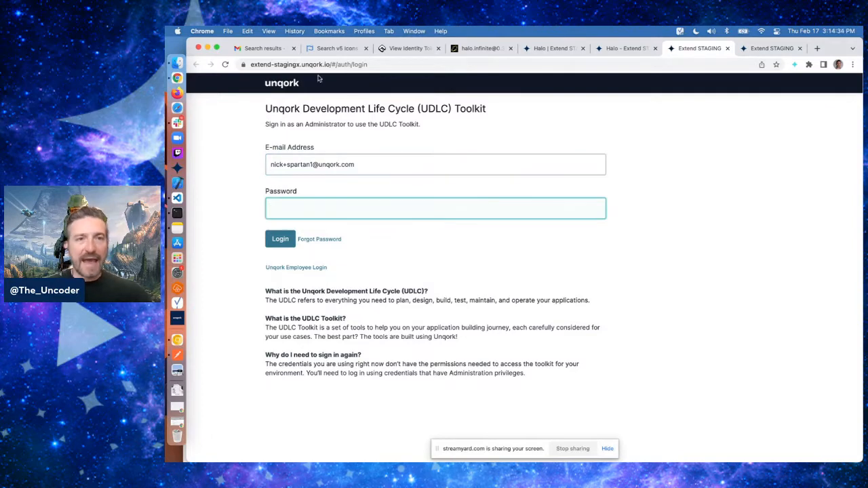
# Copy the first test user's temporary password from the Unqork welcome e-mail
pyautogui.click(267, 49)
pyautogui.click(413, 200)
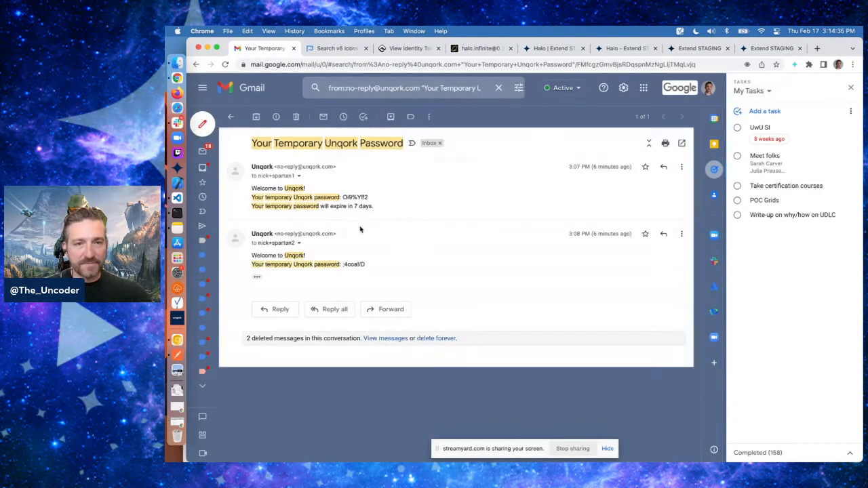
pyautogui.moveTo(341, 196); pyautogui.dragTo(382, 199)
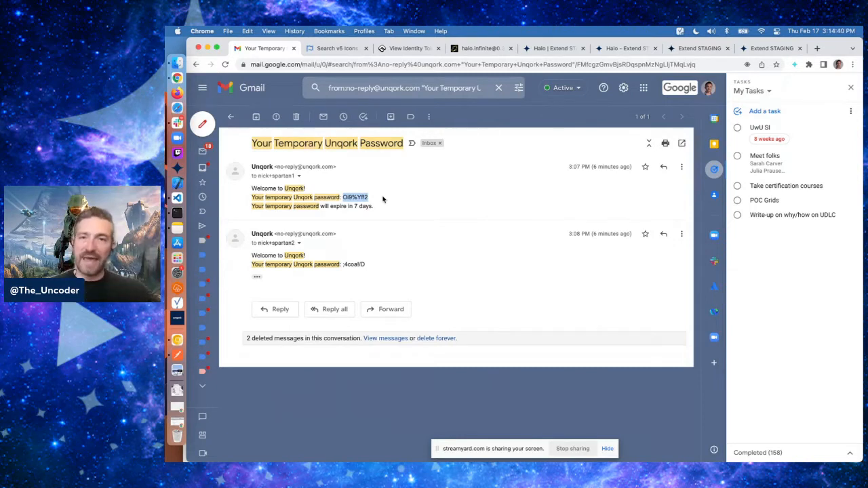
pyautogui.click(382, 198)
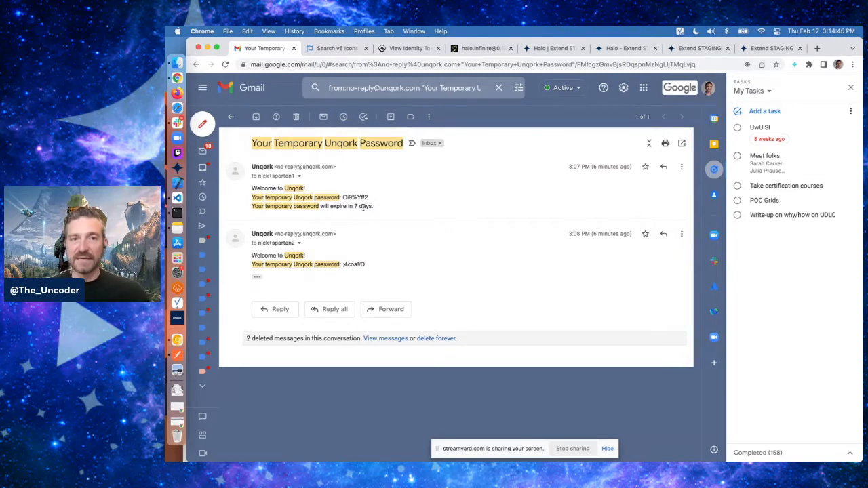
# Paste the temporary password, log in, and acknowledge the password reset prompt
pyautogui.click(768, 49)
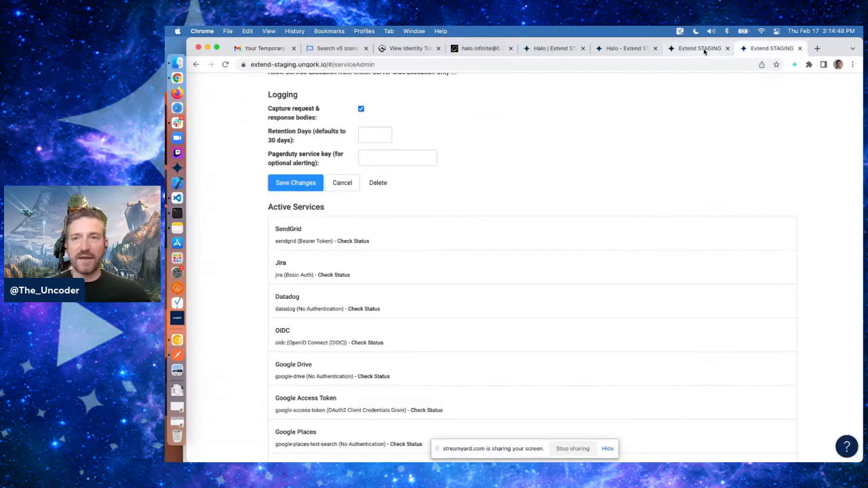
pyautogui.click(704, 51)
pyautogui.press('super+v')
pyautogui.click(289, 243)
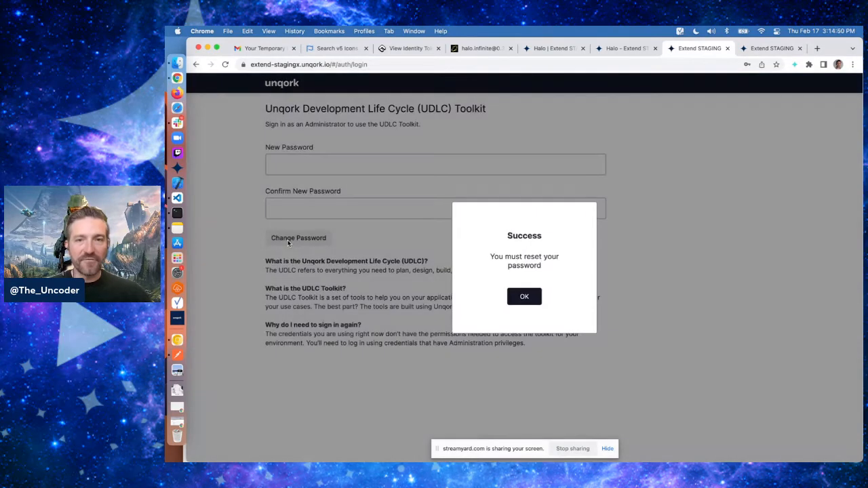
pyautogui.click(524, 297)
# Enter and confirm a new password for the test user, then change the password
pyautogui.click(412, 163)
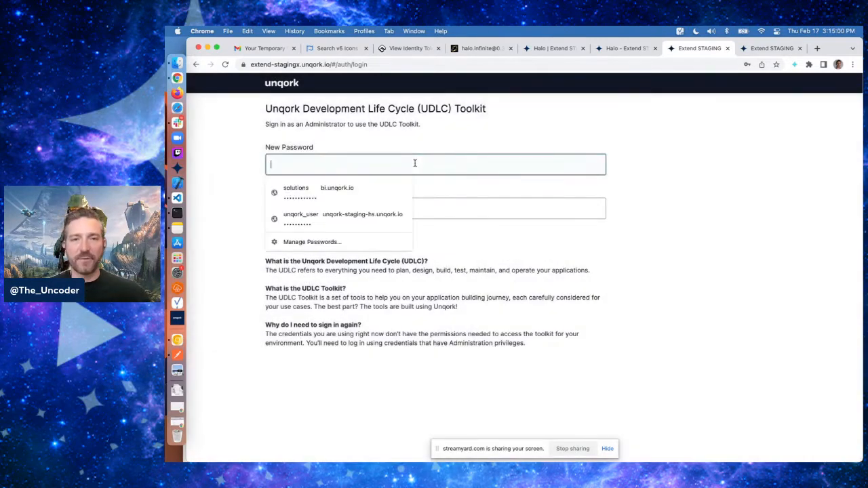
pyautogui.write('*****')
pyautogui.press('Tab')
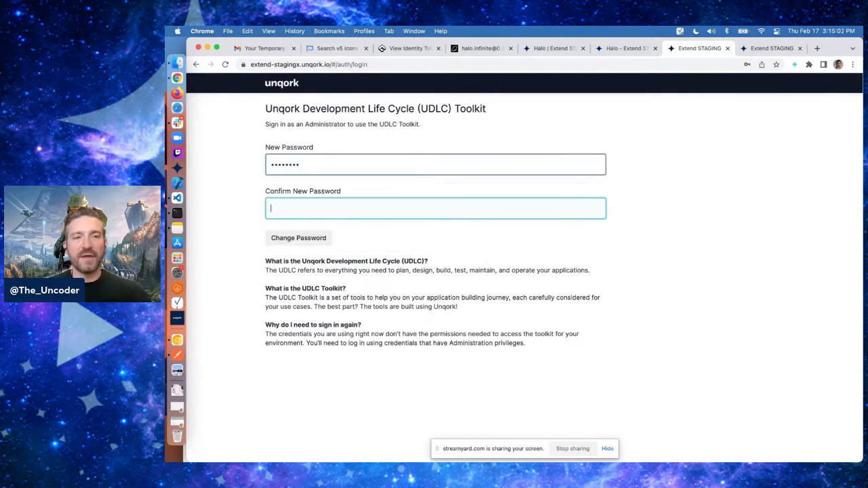
pyautogui.write('********')
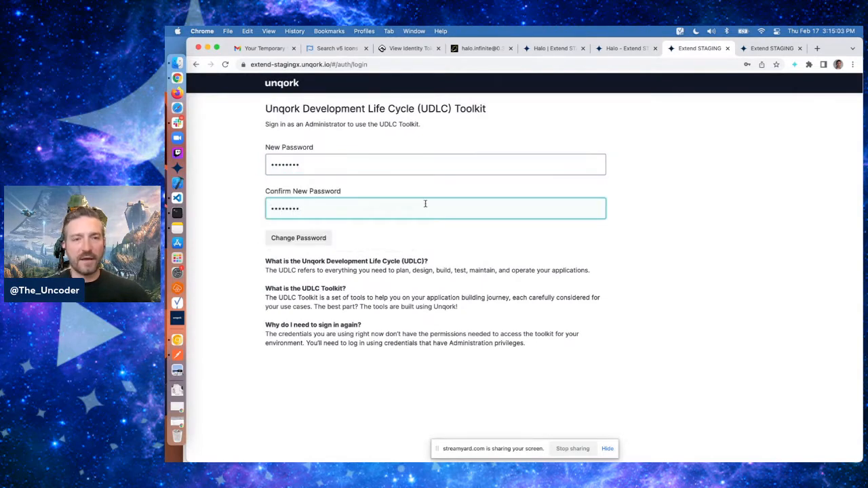
pyautogui.click(316, 238)
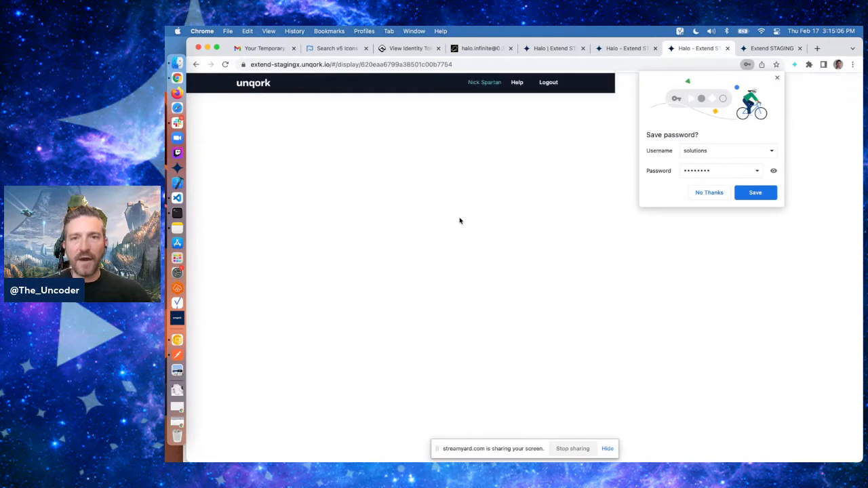
# Dismiss the save-password prompt and reload the module with developer tools open
pyautogui.press('super+alt+i')
pyautogui.click(778, 80)
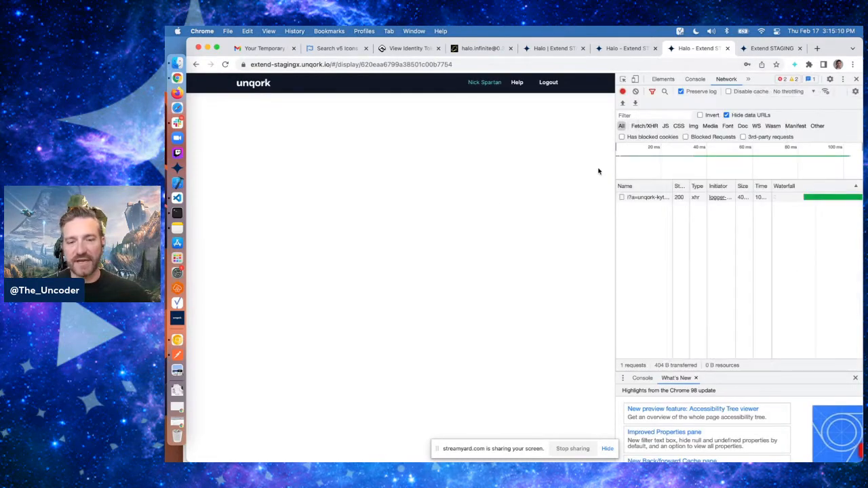
pyautogui.press('super+r')
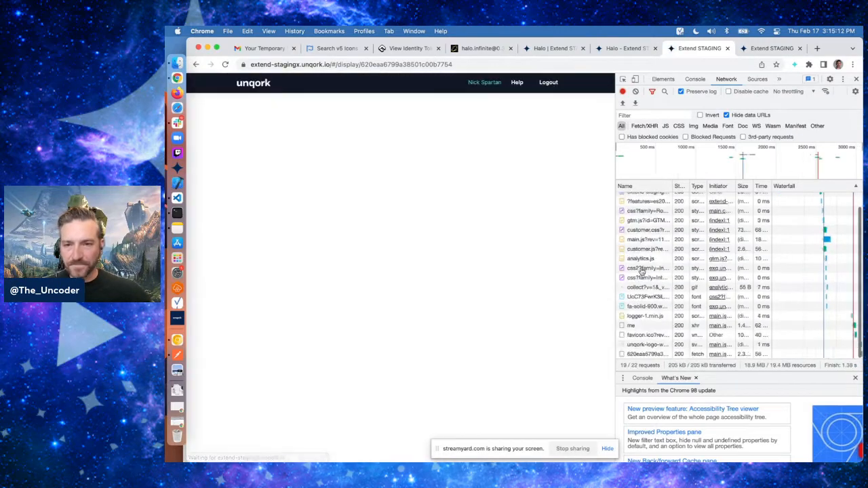
# Filter network requests by exe and inspect the execute request's payload and preview
pyautogui.click(644, 116)
pyautogui.write('exe')
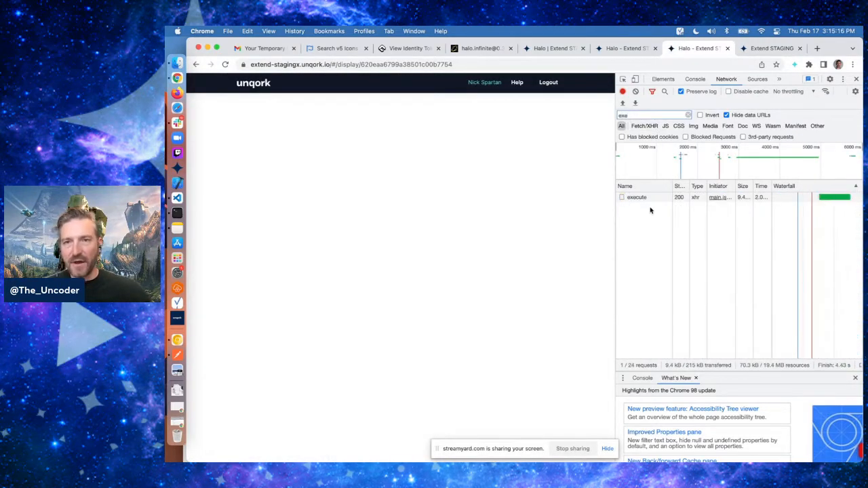
pyautogui.moveTo(615, 227); pyautogui.dragTo(580, 232)
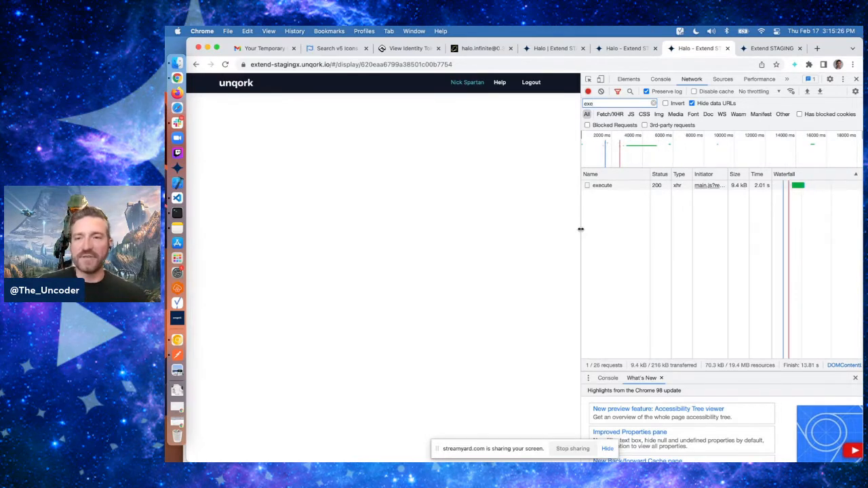
pyautogui.click(617, 188)
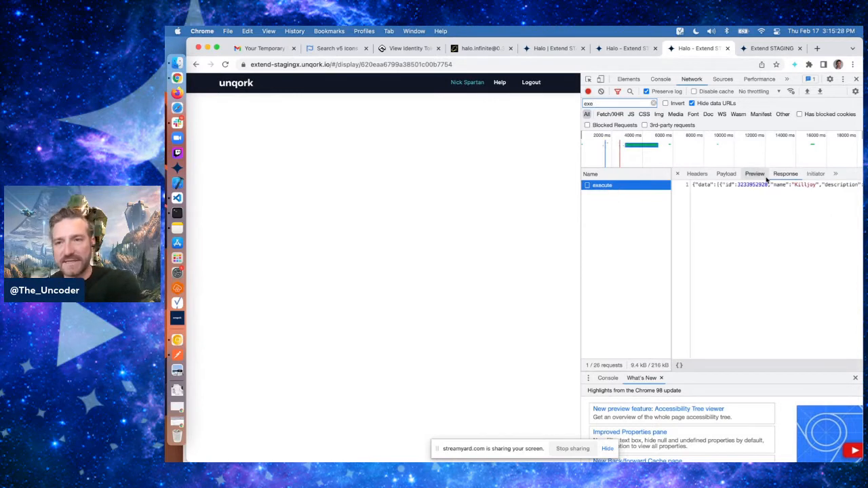
pyautogui.click(727, 173)
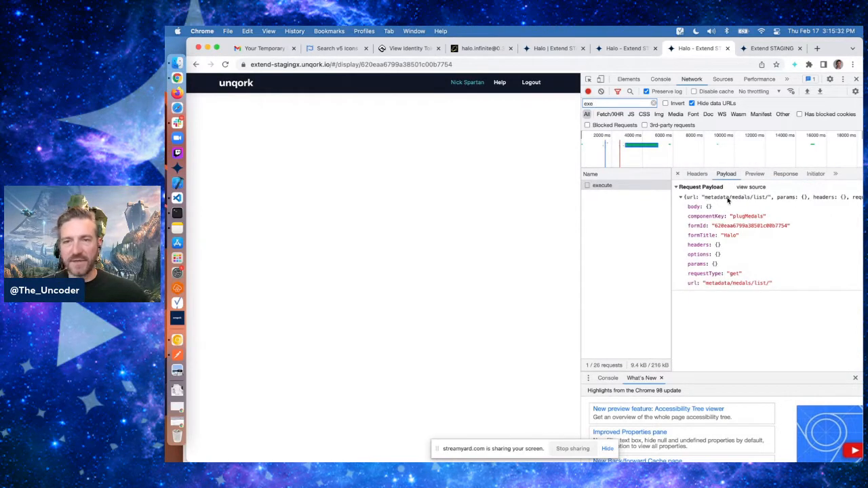
pyautogui.click(754, 174)
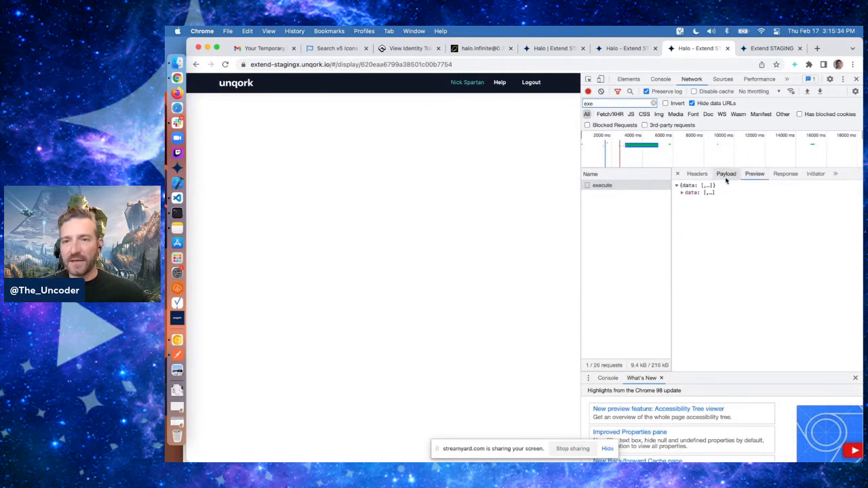
# Expand the execute response preview to inspect the returned list of medal entries
pyautogui.click(684, 193)
pyautogui.click(689, 200)
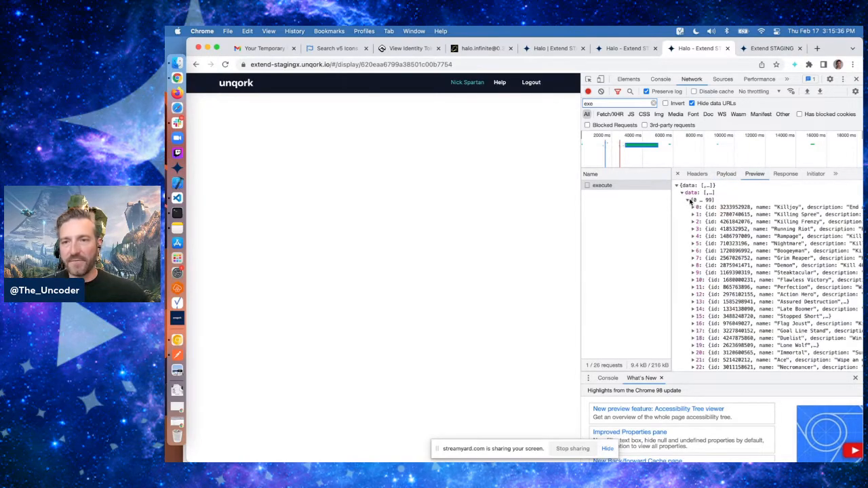
pyautogui.click(697, 208)
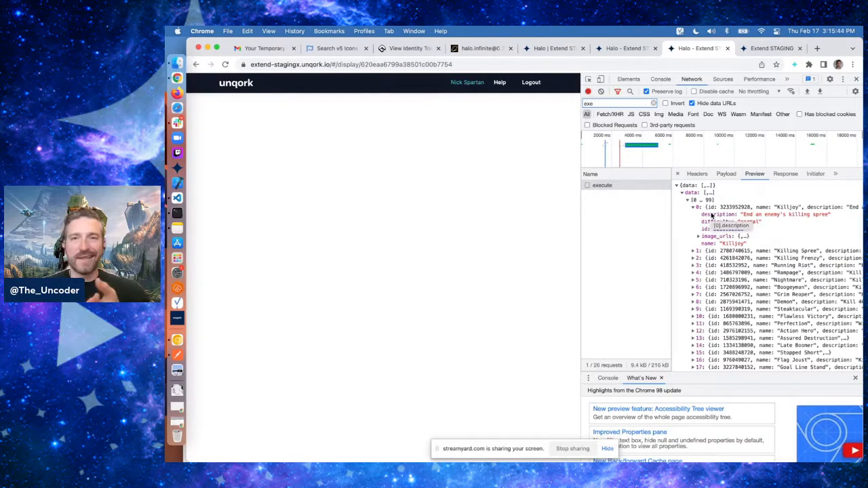
# In the module editor, move the initNew initializer above the plugMedals plug-in
pyautogui.click(626, 50)
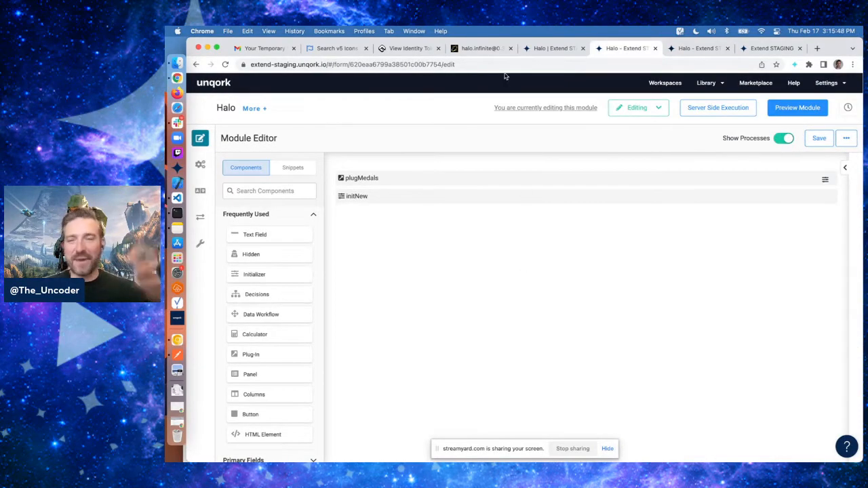
pyautogui.click(699, 50)
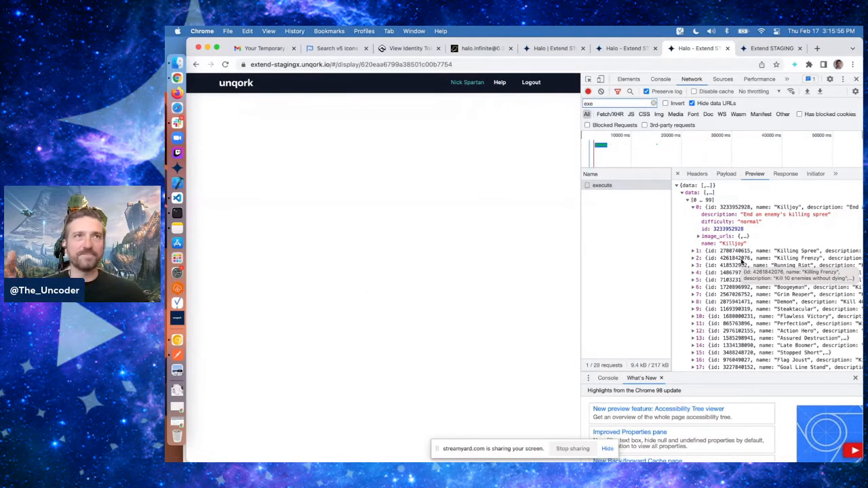
pyautogui.click(628, 49)
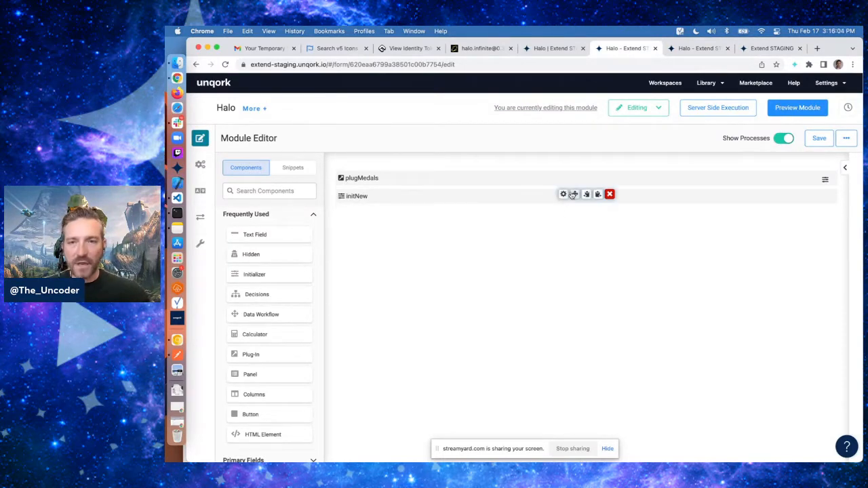
pyautogui.moveTo(574, 194); pyautogui.dragTo(575, 175)
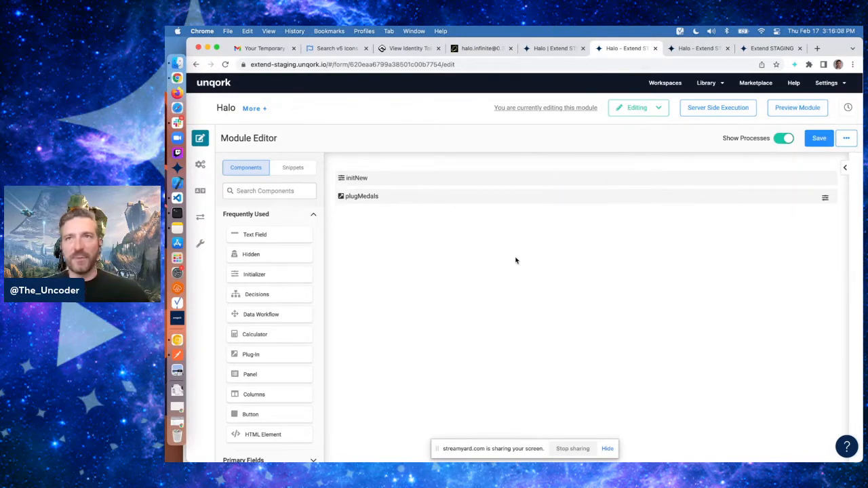
# Add a Hidden component below the plug-in with property ID medals and label medals, and save it
pyautogui.click(699, 48)
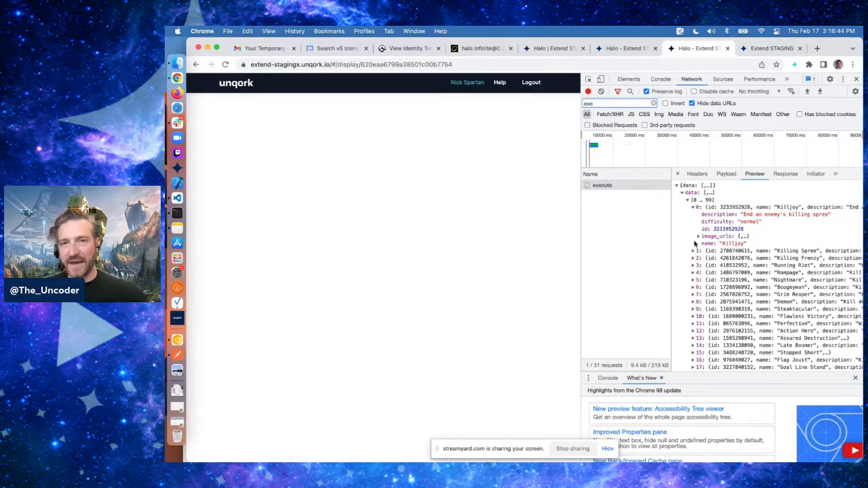
pyautogui.click(625, 49)
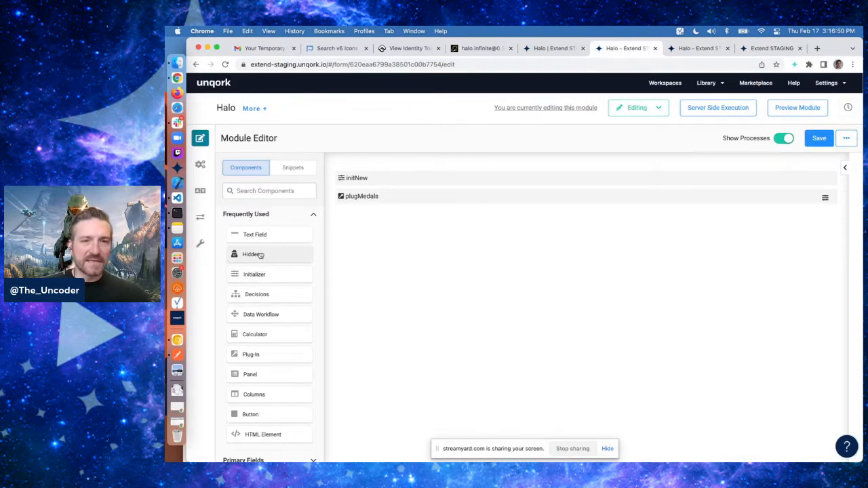
pyautogui.moveTo(259, 255); pyautogui.dragTo(427, 207)
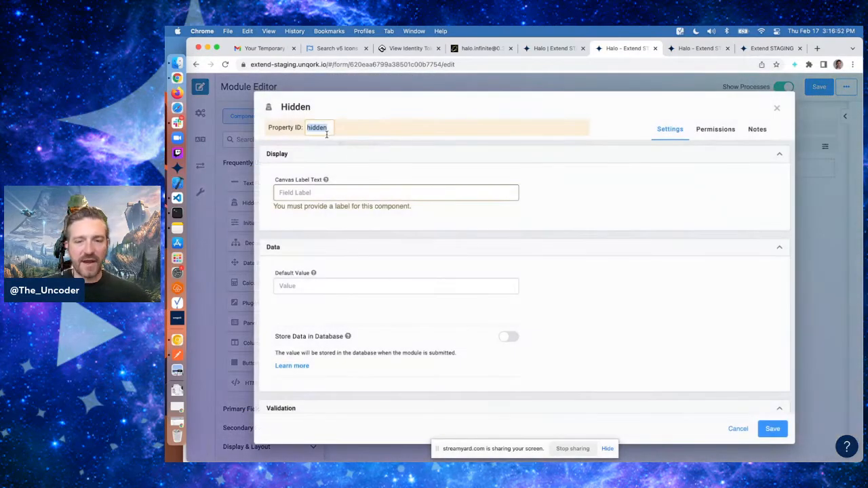
pyautogui.write('medals')
pyautogui.press('Tab')
pyautogui.write('medal')
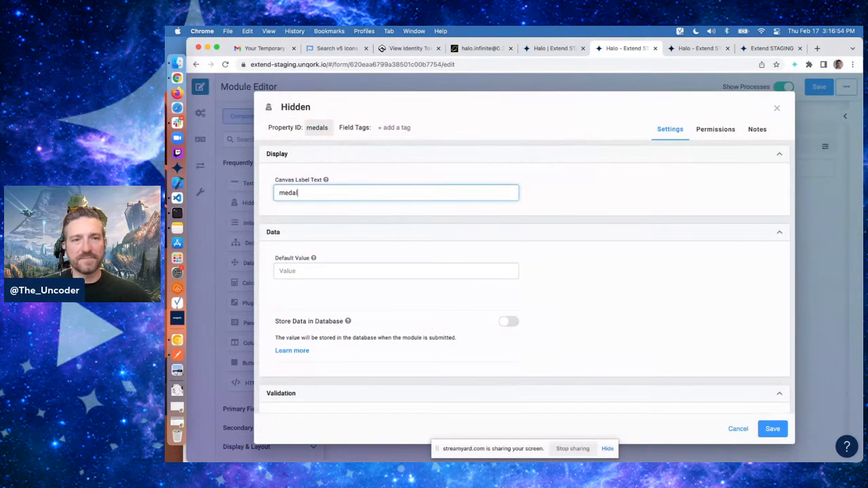
pyautogui.write('s')
pyautogui.click(770, 428)
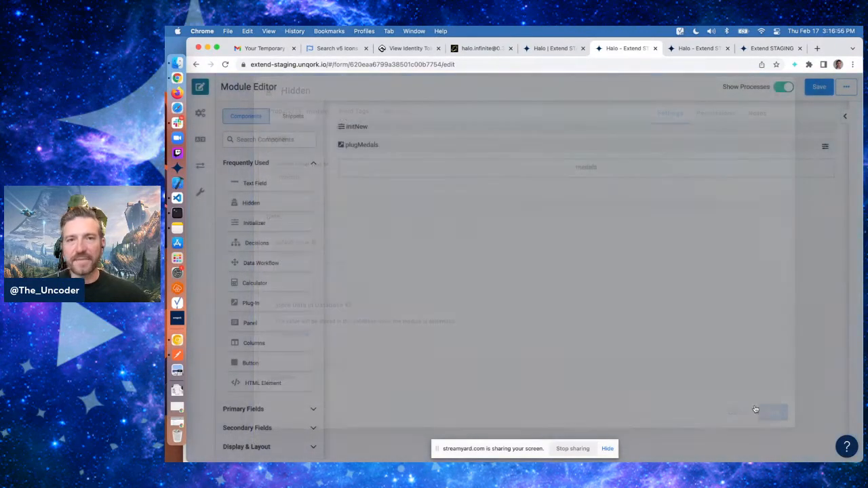
# Edit the plugMedals plug-in to add an input with property ID medals mapped to data, then save it
pyautogui.click(563, 196)
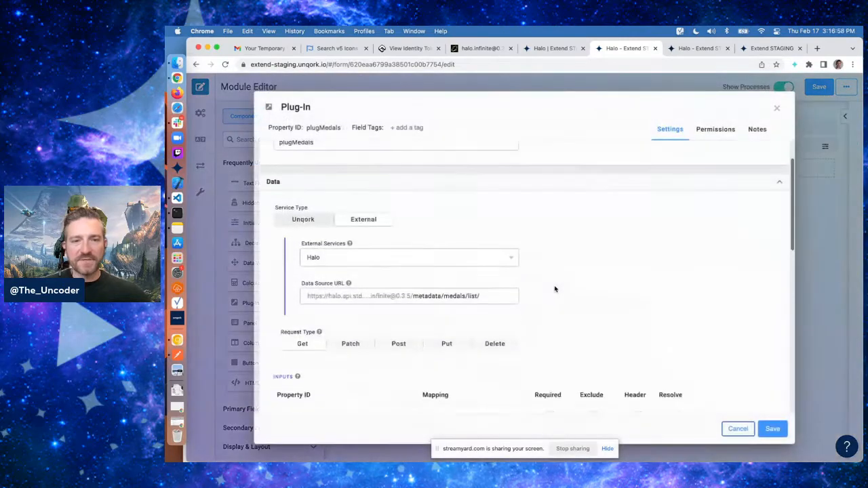
pyautogui.scroll(-5, 555, 289)
pyautogui.click(456, 197)
pyautogui.write('data')
pyautogui.click(346, 197)
pyautogui.write('m')
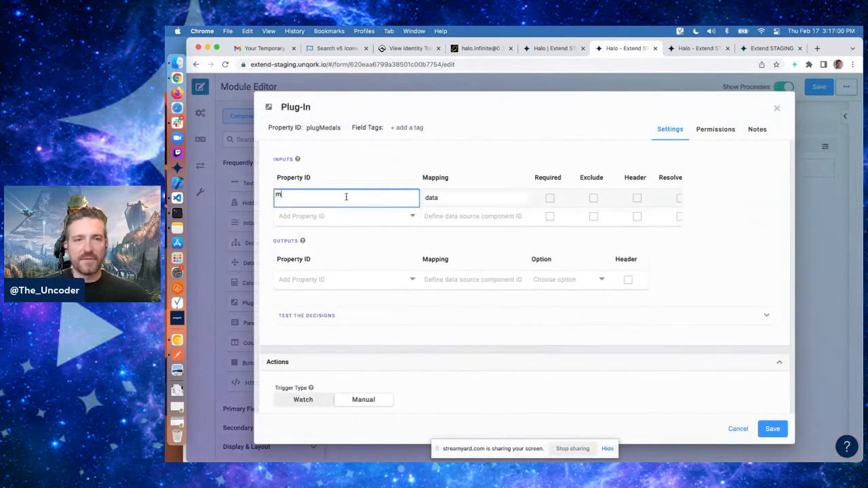
pyautogui.write('edals')
pyautogui.press('Return')
pyautogui.click(446, 198)
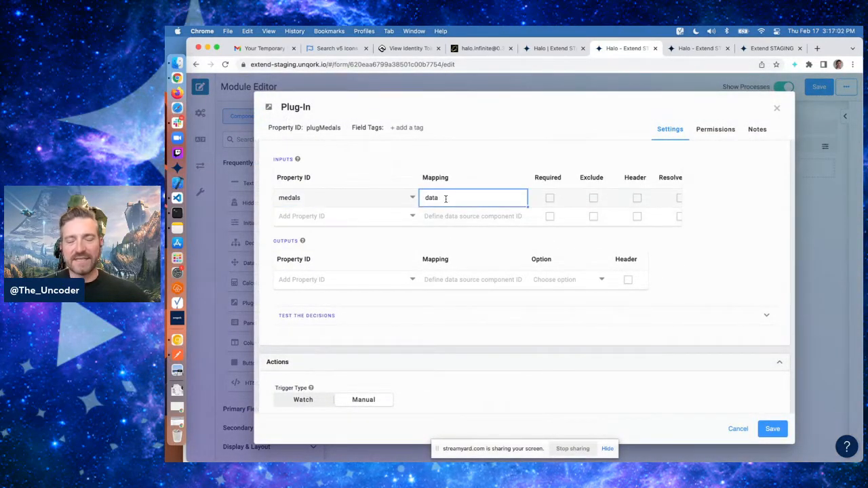
pyautogui.click(699, 49)
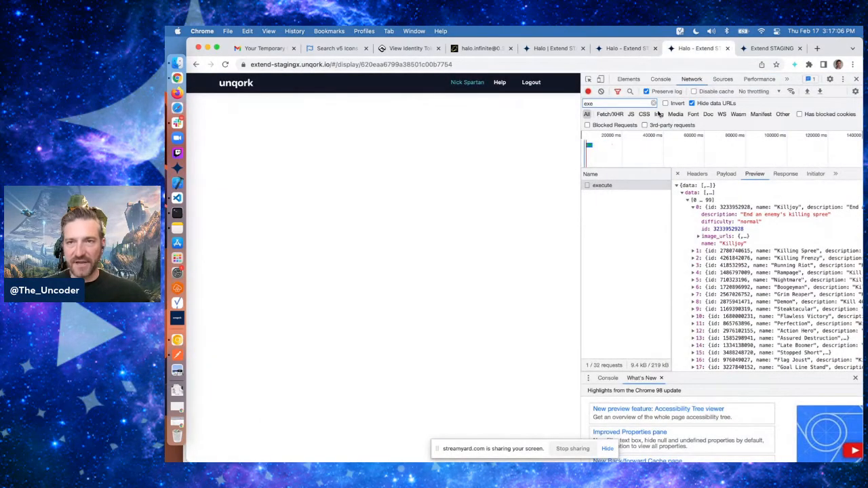
pyautogui.click(626, 48)
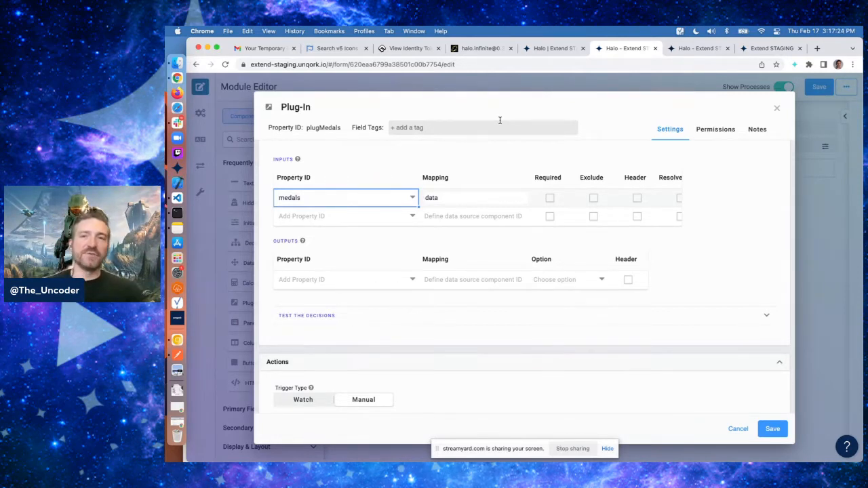
pyautogui.click(536, 110)
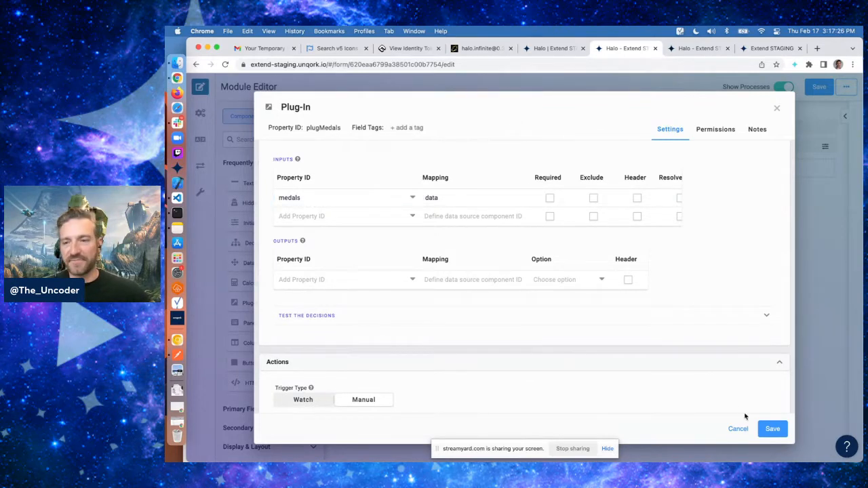
pyautogui.click(773, 429)
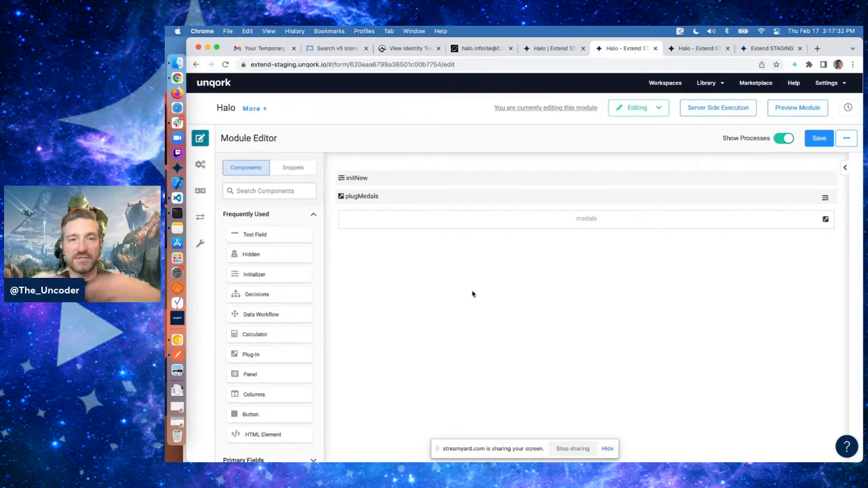
# Review the Halo API docs for stats.service-record.multiplayer, including its parameters and response schema
pyautogui.click(483, 48)
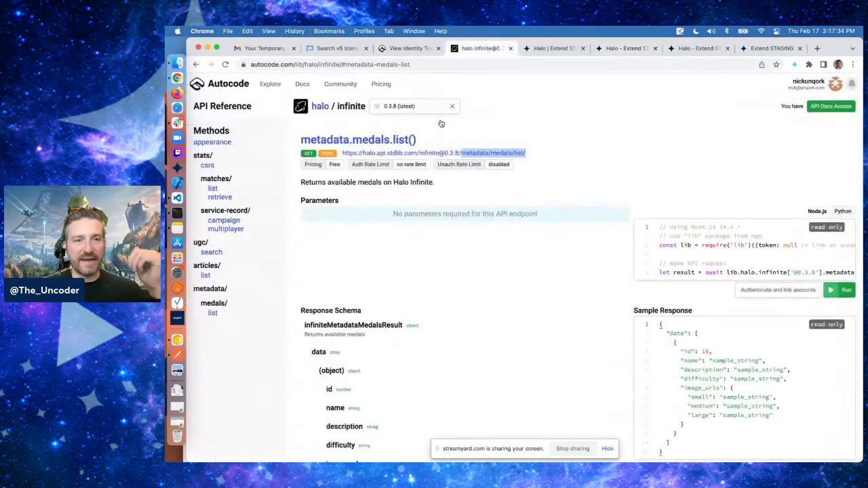
pyautogui.click(226, 230)
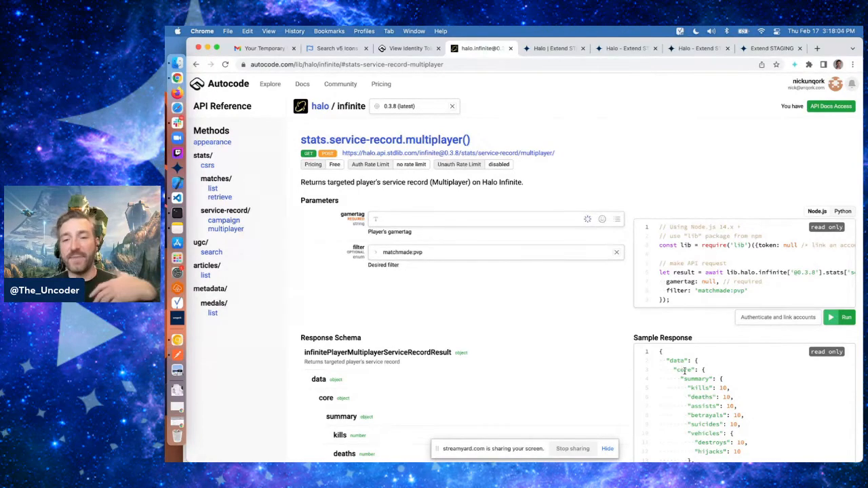
pyautogui.scroll(-1, 685, 370)
pyautogui.scroll(-3, 550, 341)
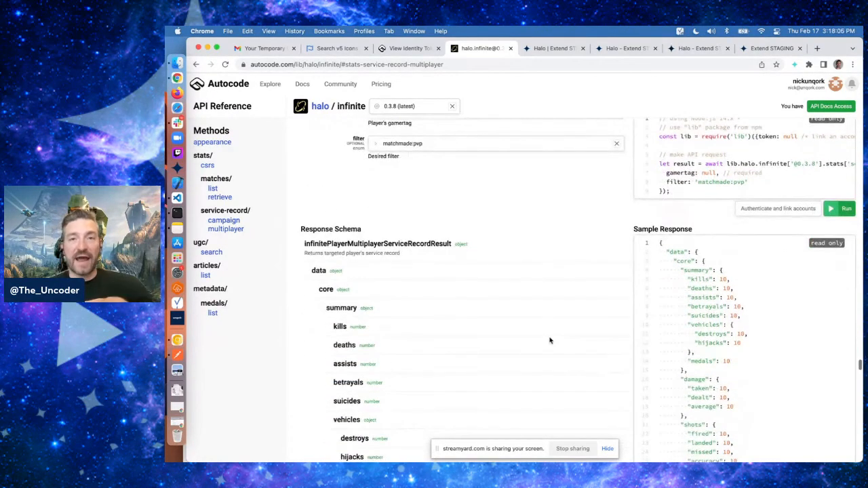
pyautogui.scroll(-1, 550, 341)
pyautogui.scroll(-1, 551, 342)
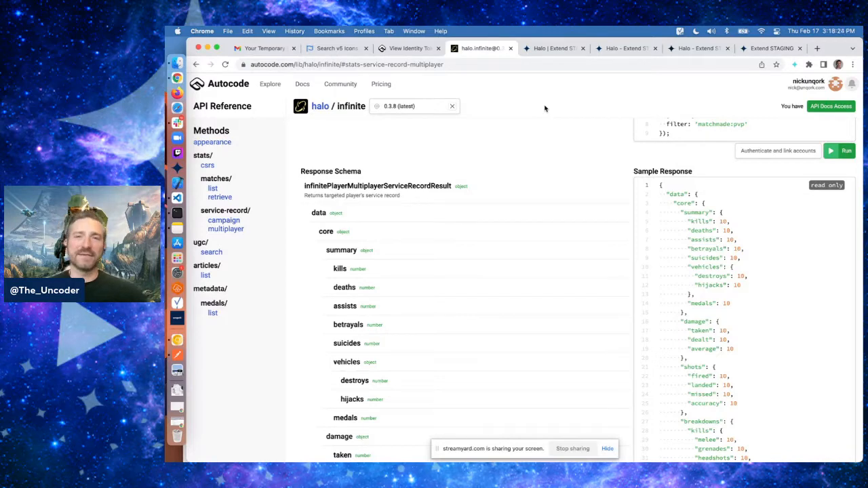
pyautogui.click(626, 48)
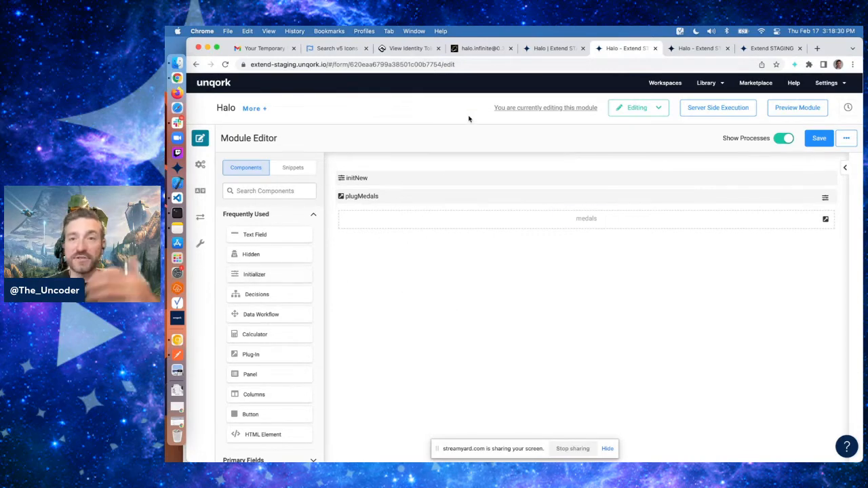
pyautogui.click(483, 50)
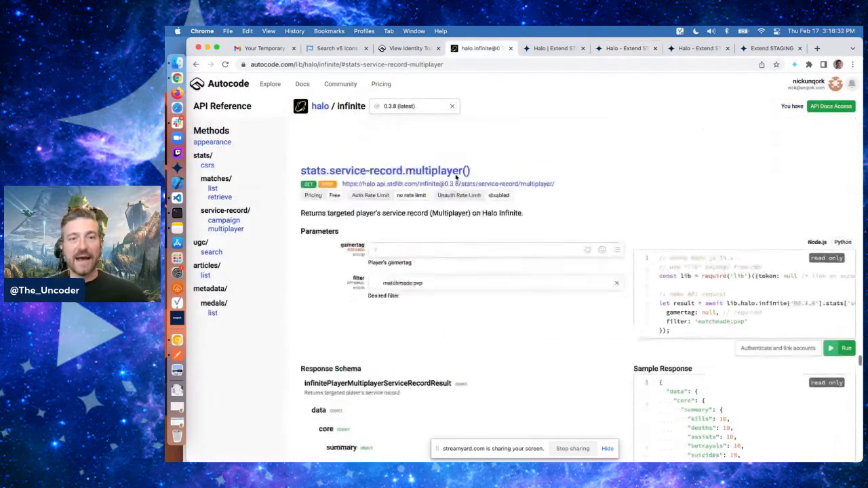
# Search the components for field and add a Field Group with property ID fgGamertag, then save it
pyautogui.click(625, 49)
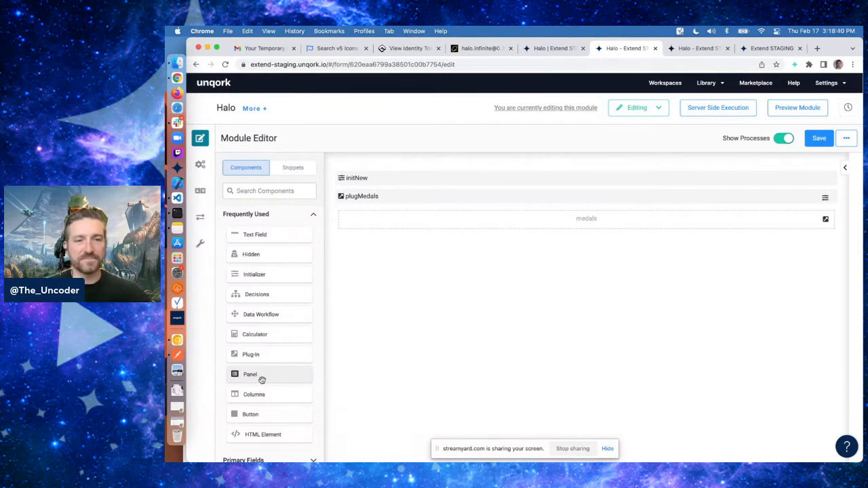
pyautogui.scroll(-1, 262, 380)
pyautogui.scroll(1, 271, 285)
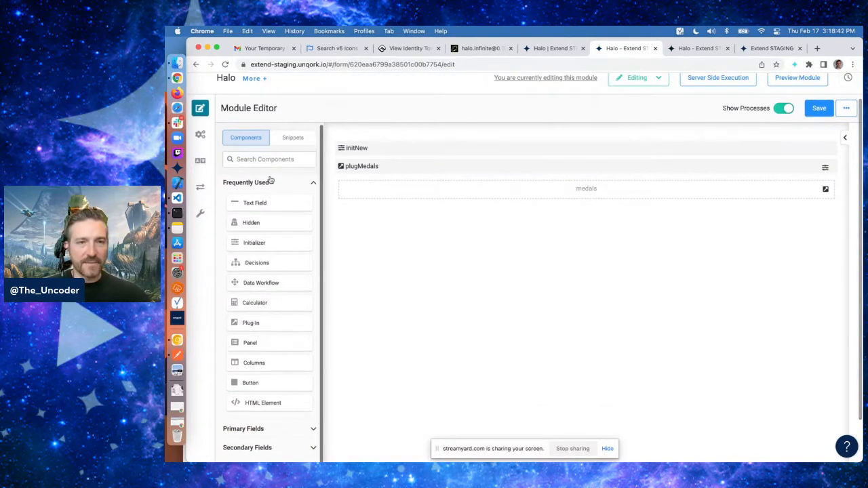
pyautogui.click(268, 161)
pyautogui.write('field')
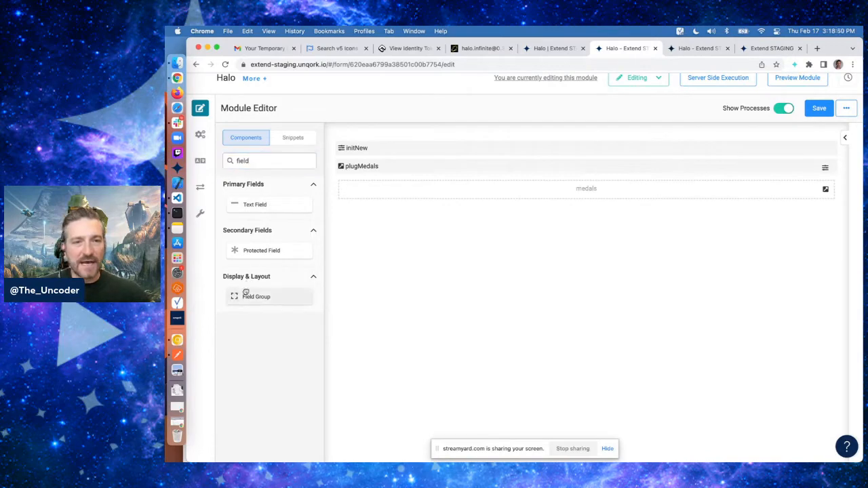
pyautogui.moveTo(246, 295); pyautogui.dragTo(456, 203)
pyautogui.write('fg')
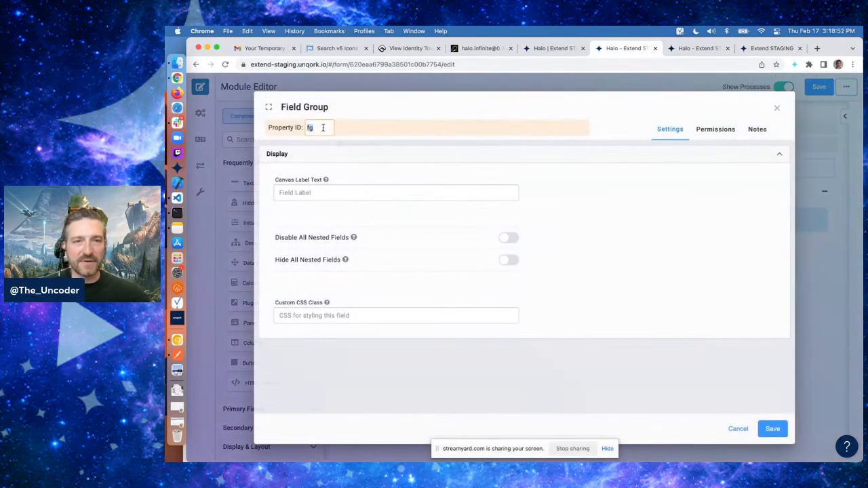
pyautogui.write('Gametertag')
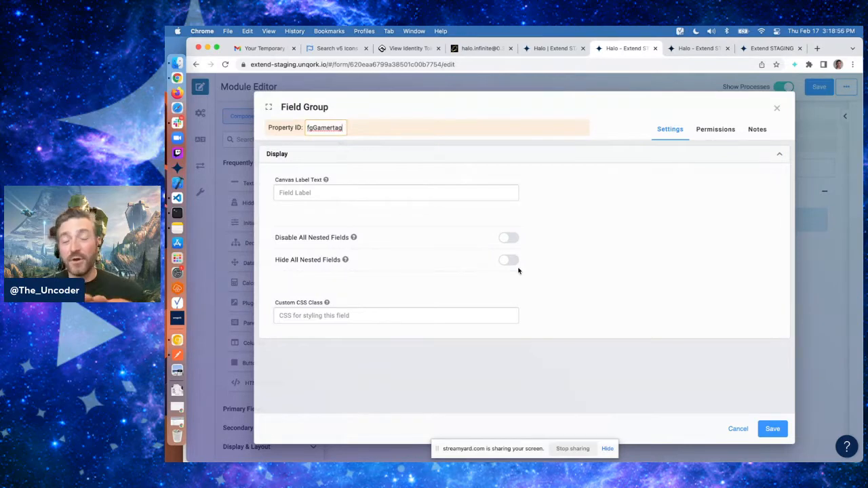
pyautogui.click(773, 427)
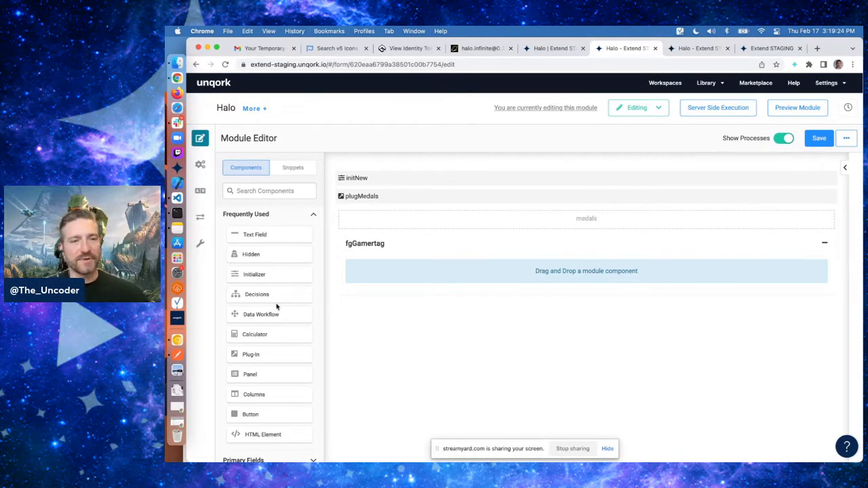
# Add a Text Field inside fgGamertag with property ID gamertag and label Gamertag, then save it
pyautogui.moveTo(253, 235); pyautogui.dragTo(432, 287)
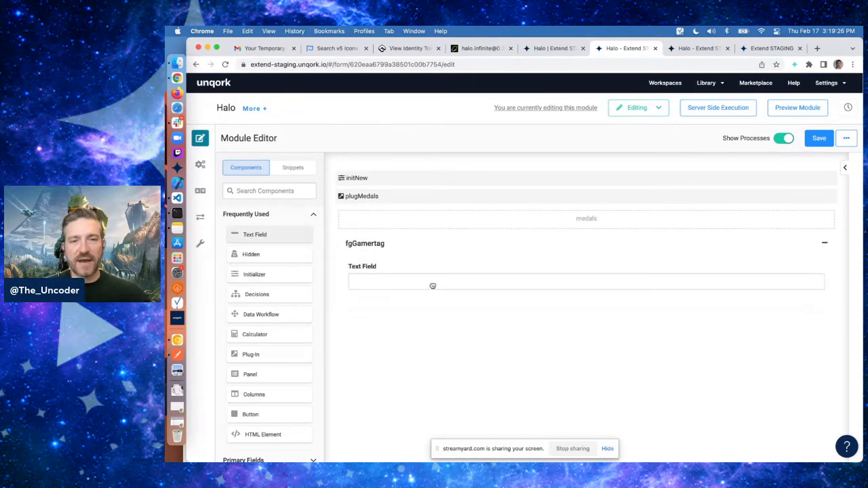
pyautogui.write('gamertag')
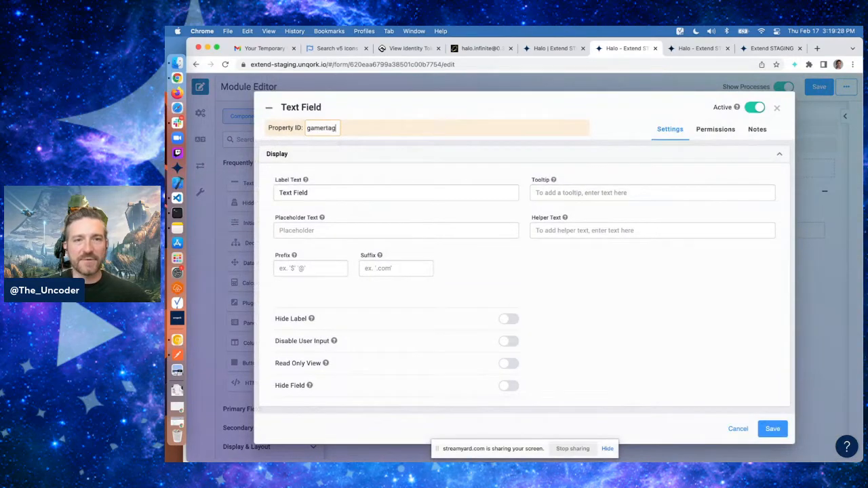
pyautogui.press('Tab')
pyautogui.write('Gamertag')
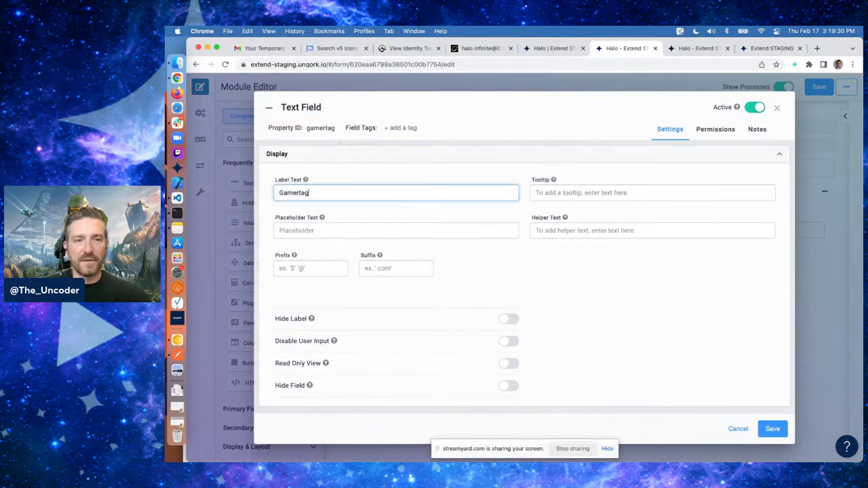
pyautogui.scroll(-5, 715, 359)
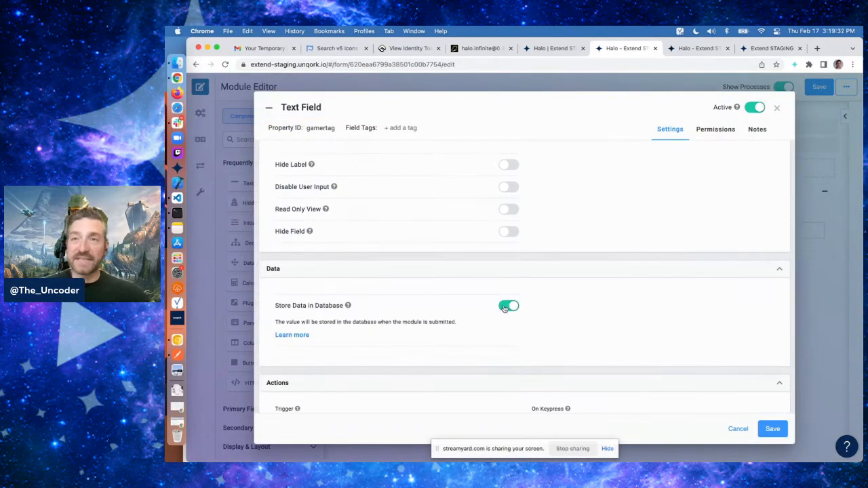
pyautogui.scroll(-1, 504, 308)
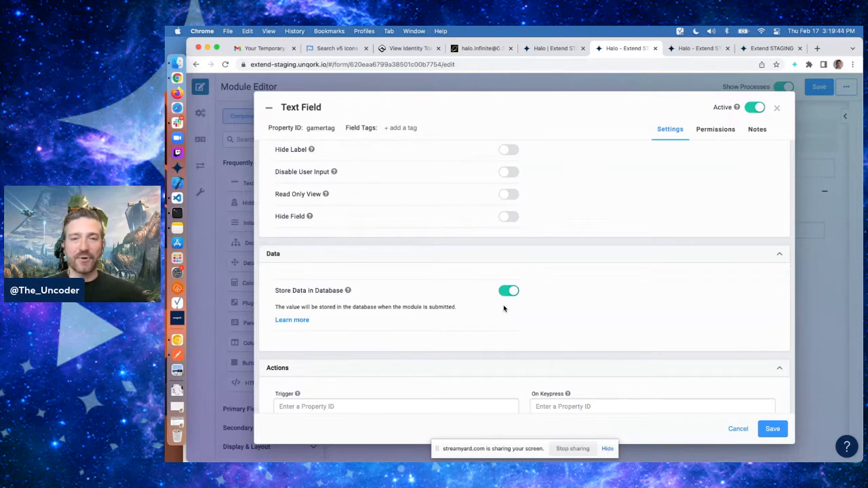
pyautogui.moveTo(349, 293)
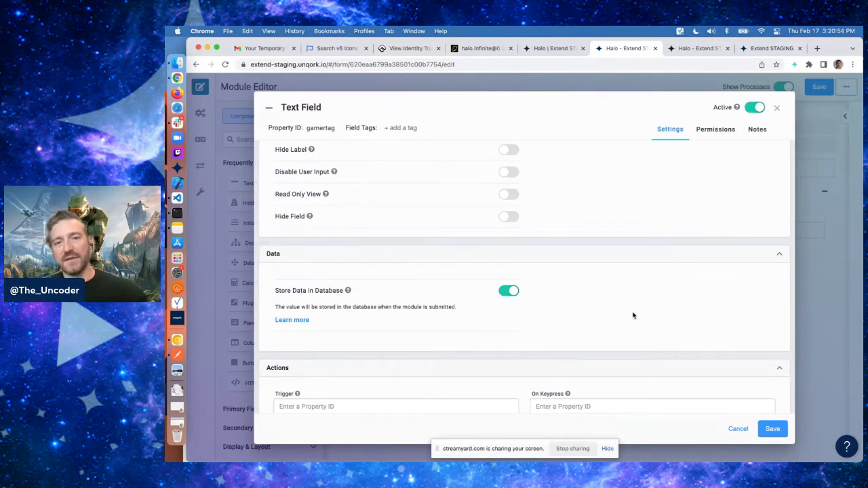
pyautogui.scroll(-5, 678, 340)
pyautogui.click(773, 429)
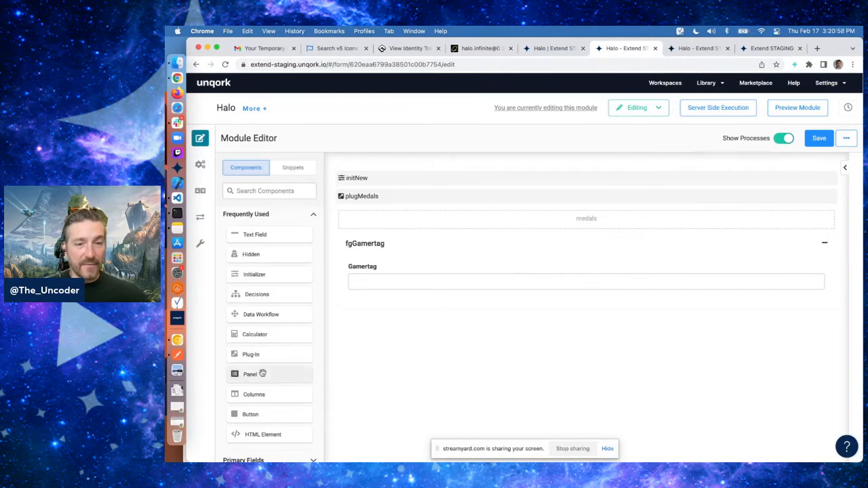
# Add a Button below the Gamertag field with property ID btnSearch and label Search
pyautogui.scroll(-1, 263, 373)
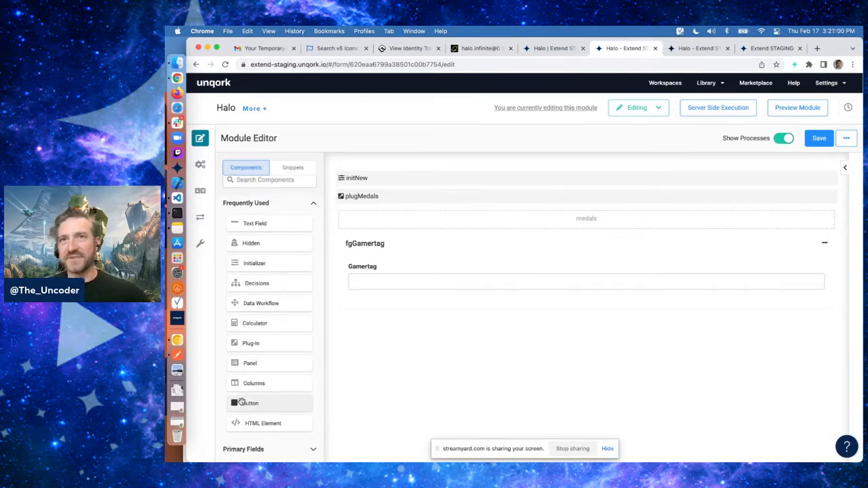
pyautogui.moveTo(241, 403); pyautogui.dragTo(495, 294)
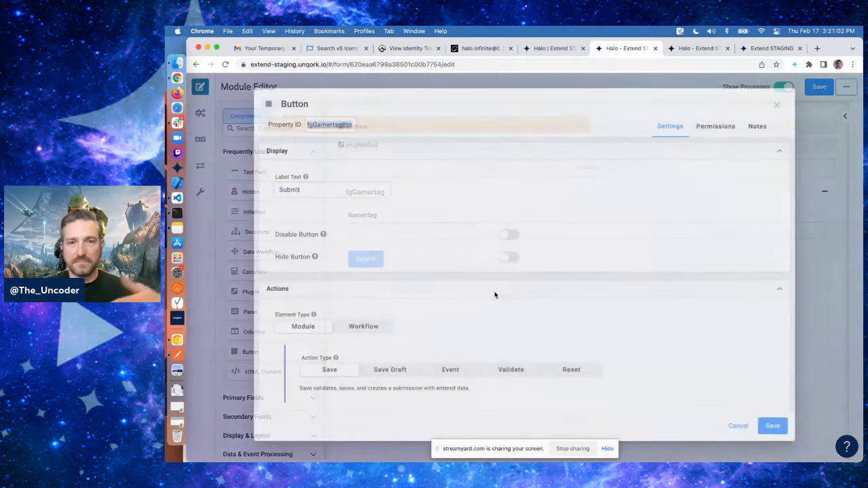
pyautogui.write('btnSearch')
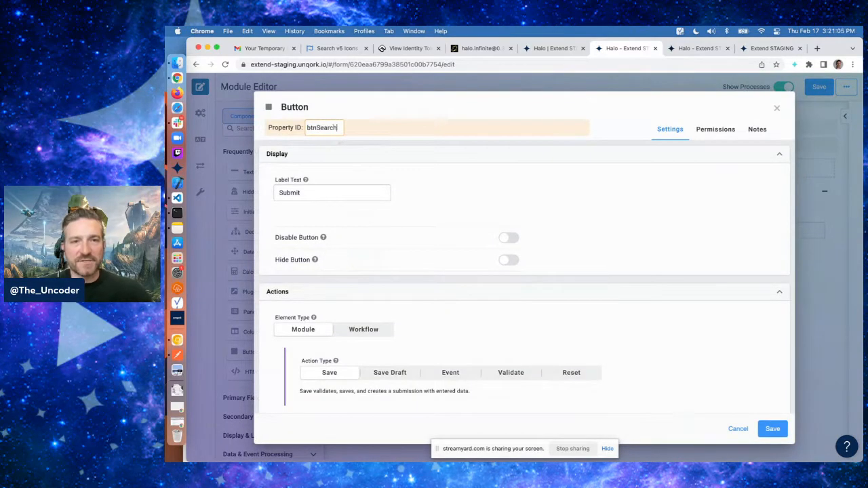
pyautogui.press('Tab')
pyautogui.write('Search')
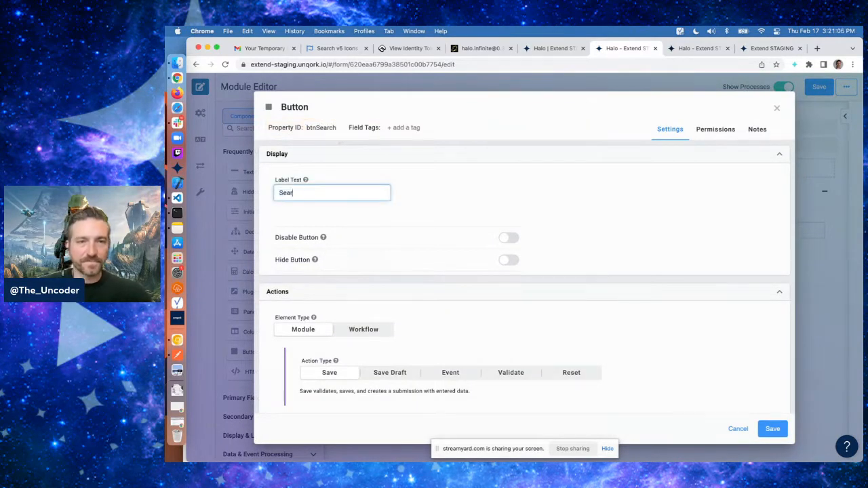
pyautogui.click(674, 232)
# Set the Search button's action type to Event with trigger on click plugGamertag, then save the button
pyautogui.scroll(-5, 673, 231)
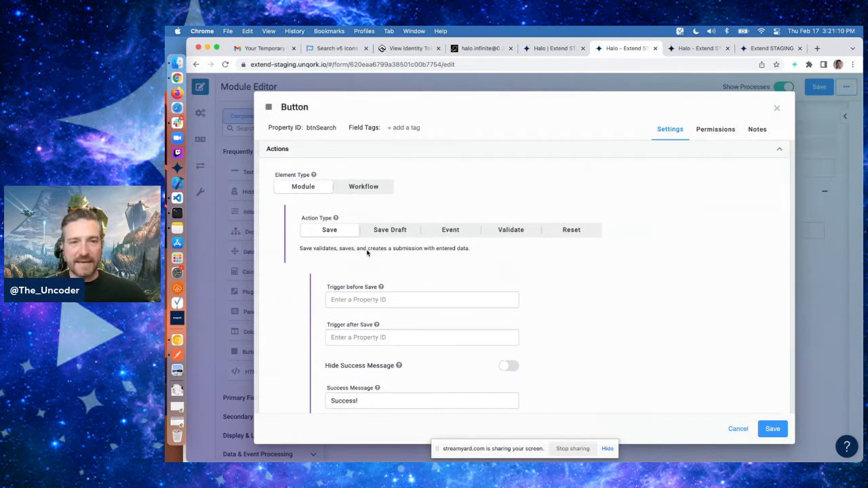
pyautogui.click(439, 232)
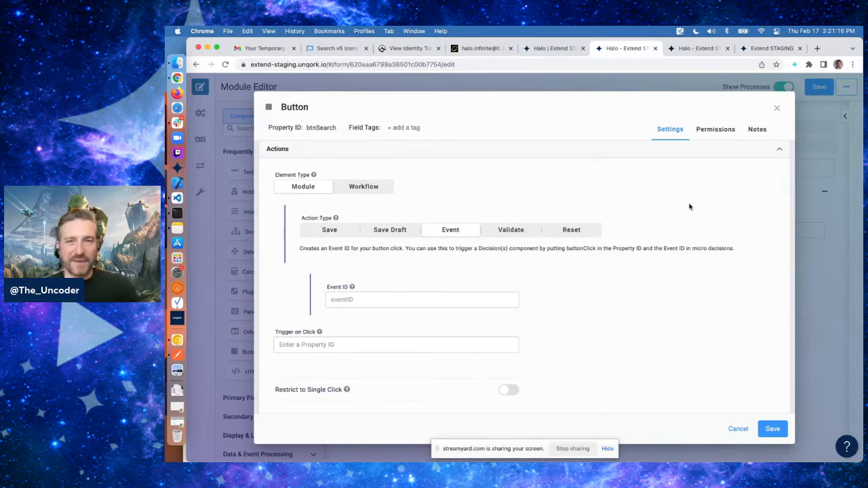
pyautogui.scroll(-1, 690, 207)
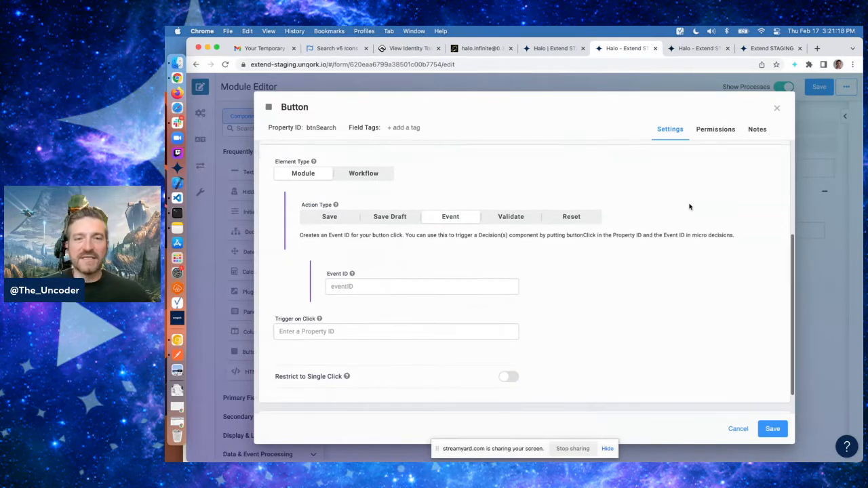
pyautogui.click(382, 331)
pyautogui.write('p')
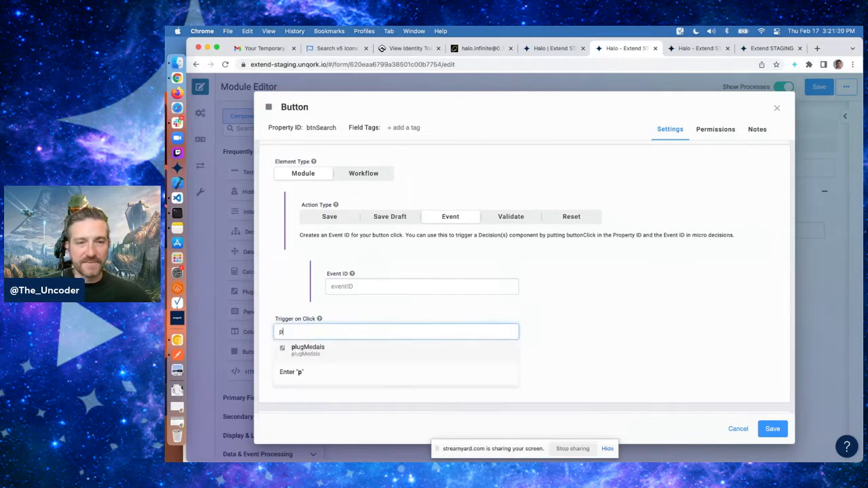
pyautogui.write('lugGamertag')
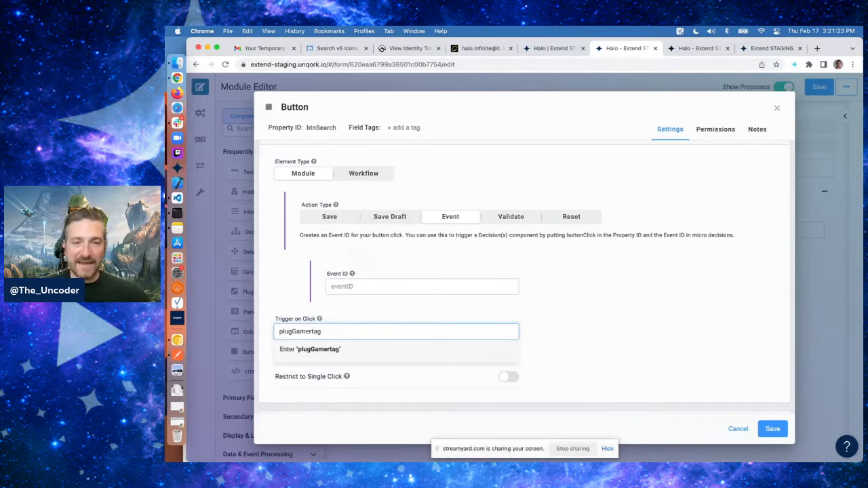
pyautogui.click(597, 316)
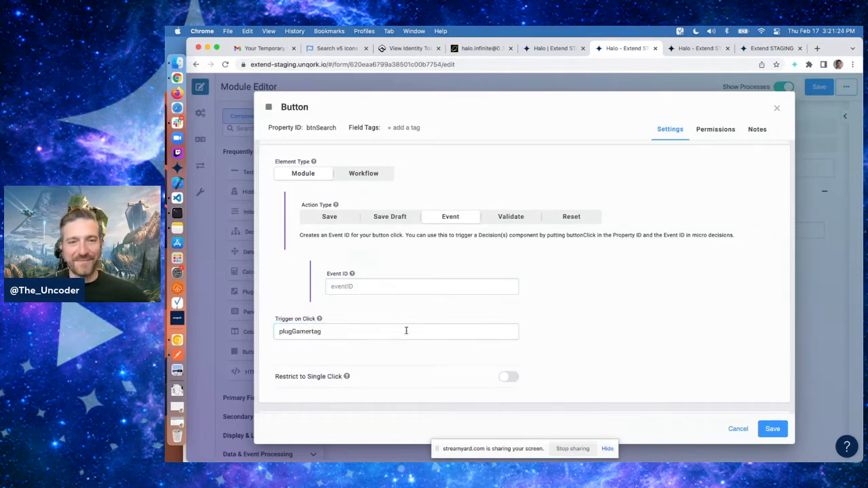
pyautogui.click(370, 333)
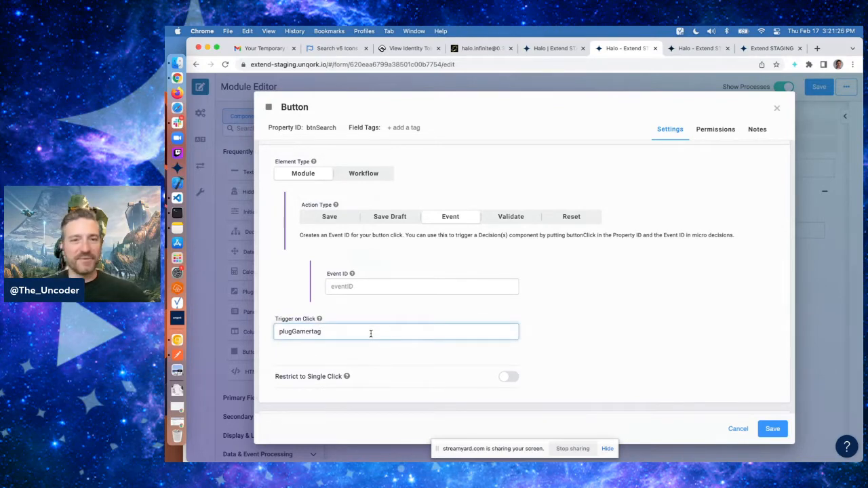
pyautogui.press('BackSpace')
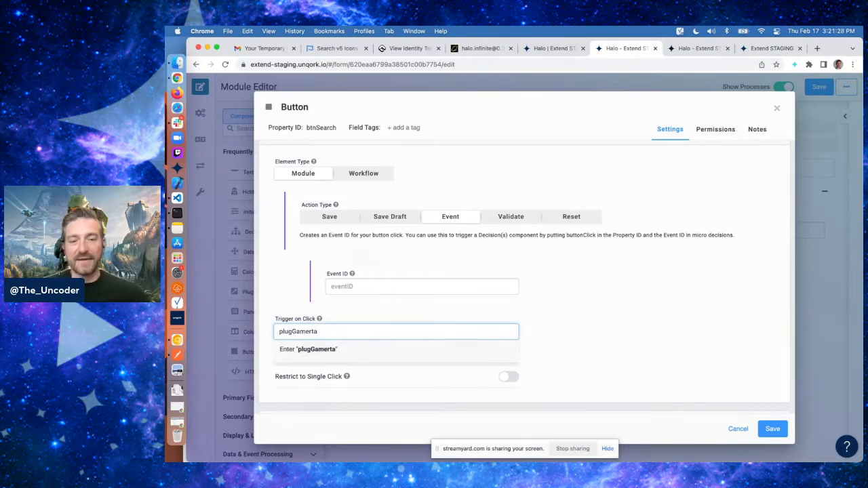
pyautogui.write('g')
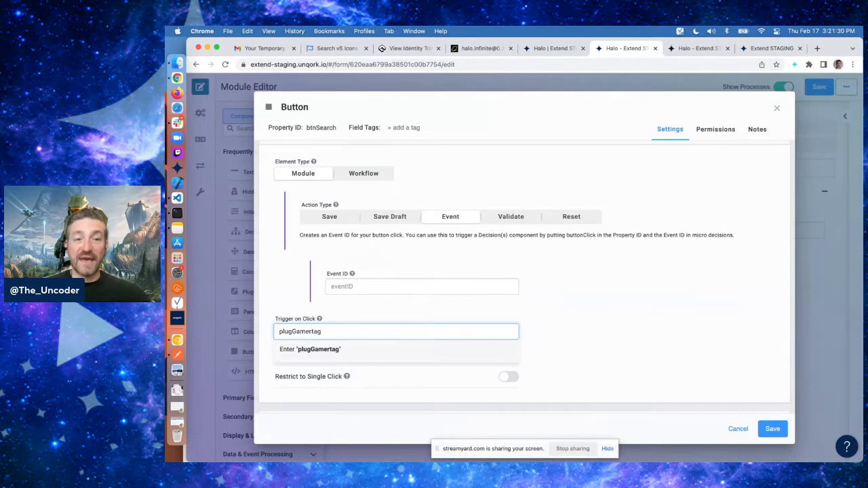
pyautogui.doubleClick(308, 331)
pyautogui.press('super+c')
pyautogui.click(611, 320)
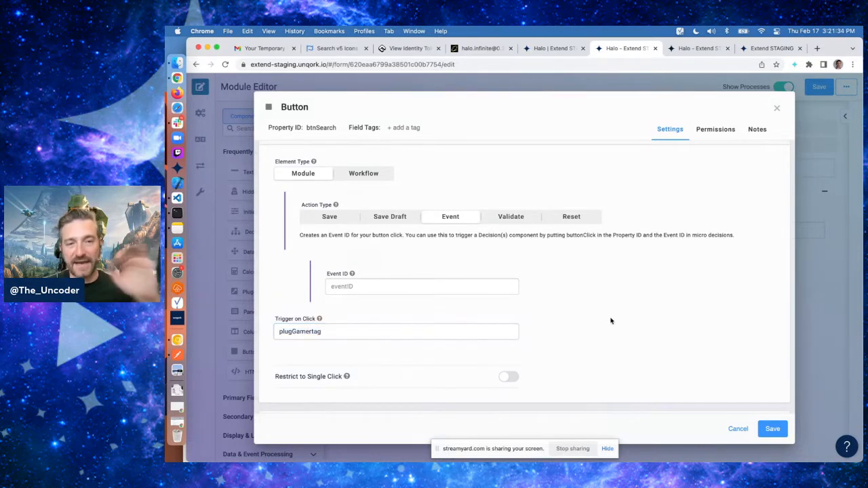
pyautogui.scroll(-2, 610, 320)
pyautogui.click(771, 429)
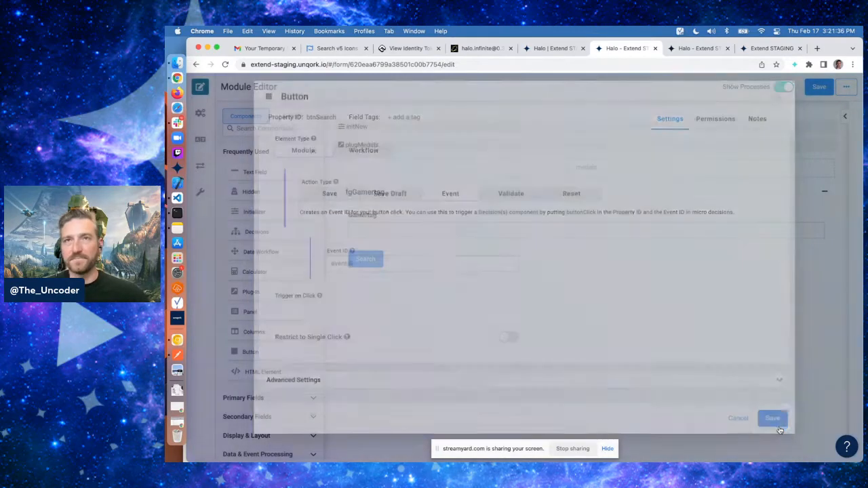
# Add a Plug-In below the button with property ID and label plugGamertag, using the external Halo service
pyautogui.scroll(-2, 477, 294)
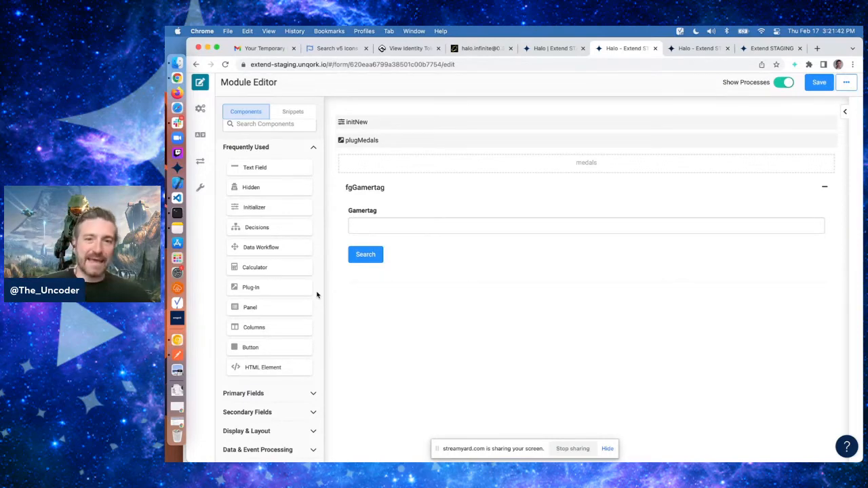
pyautogui.moveTo(255, 287); pyautogui.dragTo(437, 270)
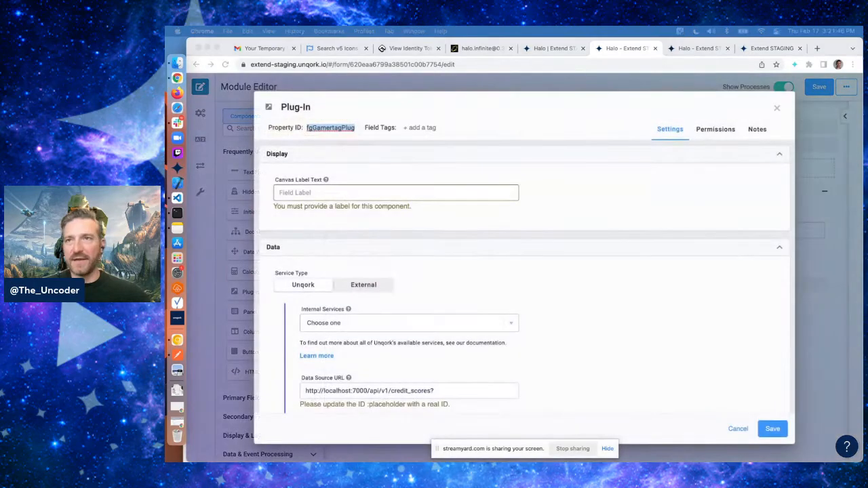
pyautogui.click(332, 127)
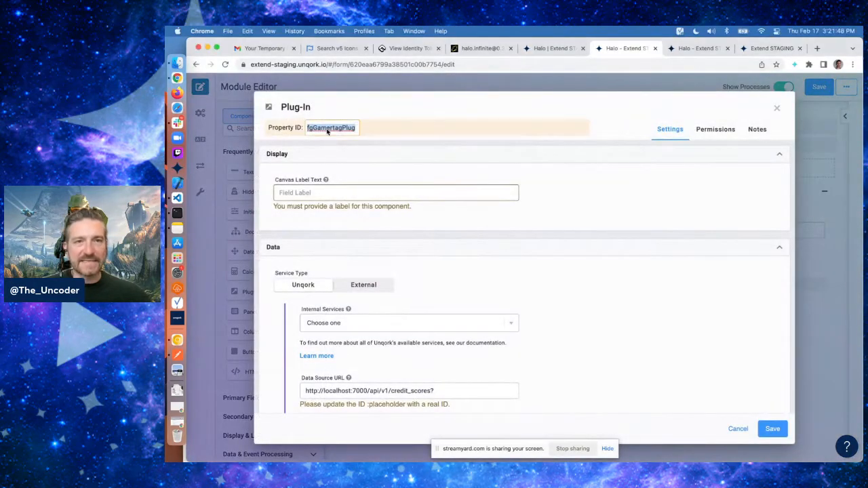
pyautogui.press('super+v')
pyautogui.click(311, 191)
pyautogui.press('super+v')
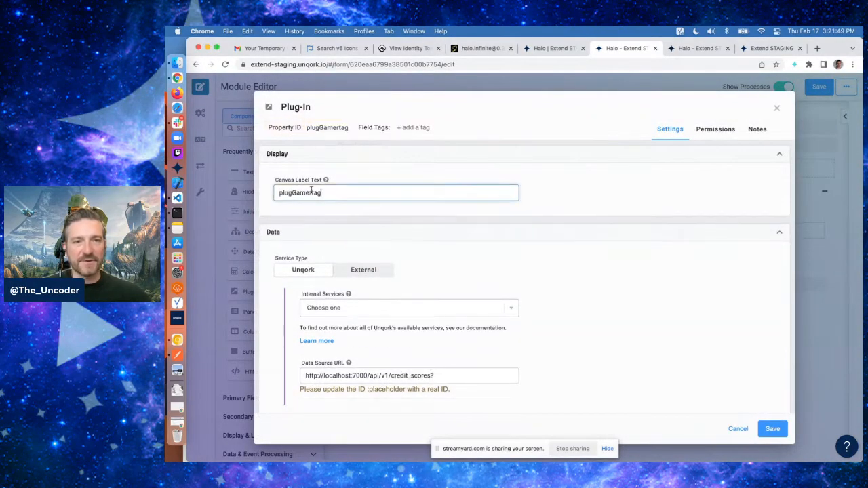
pyautogui.click(371, 277)
pyautogui.click(361, 307)
pyautogui.write('halo')
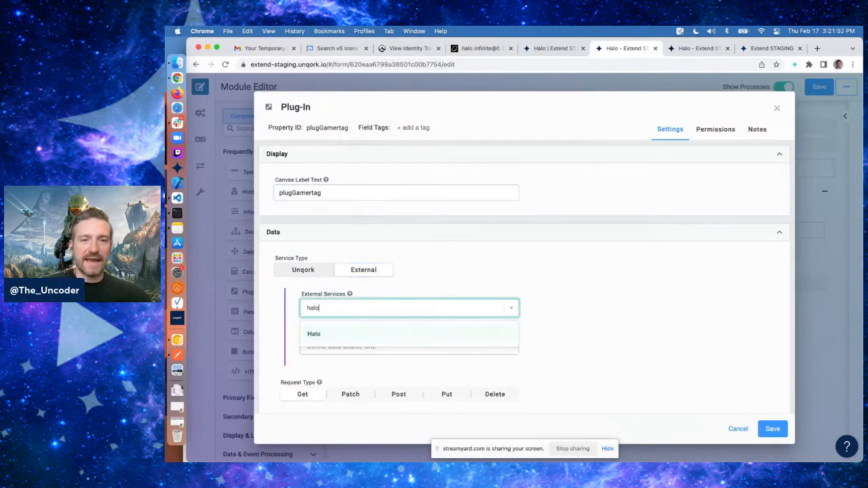
pyautogui.click(355, 331)
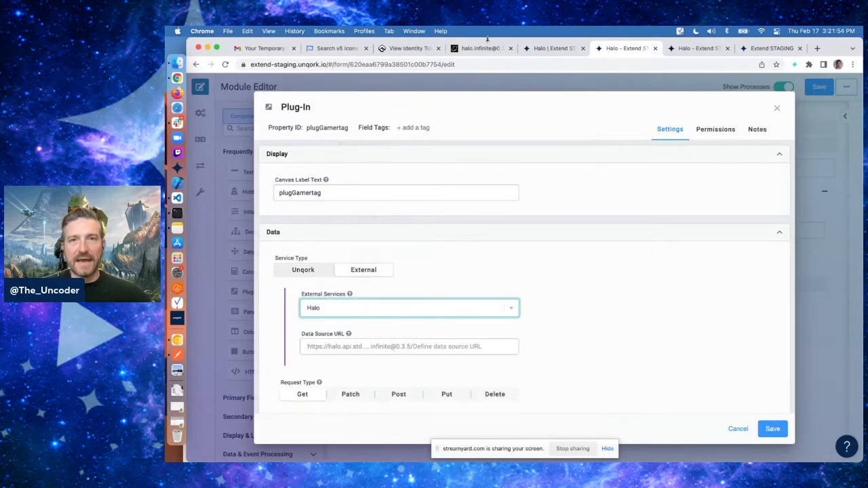
pyautogui.click(482, 49)
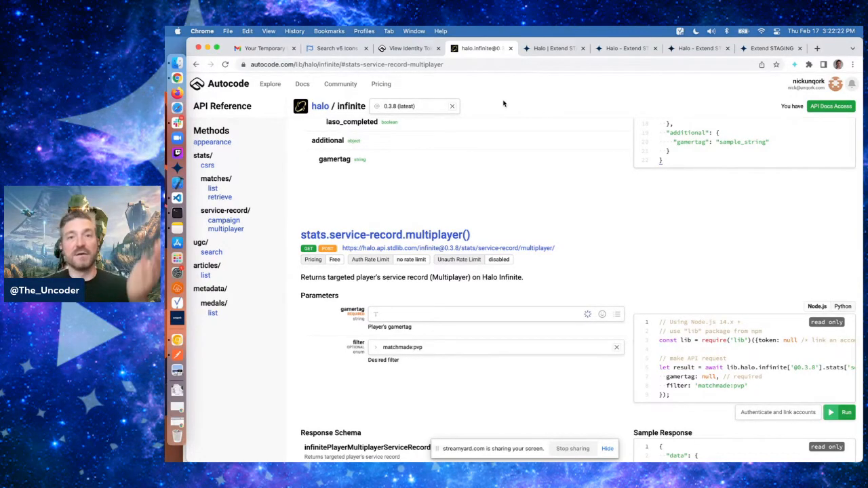
pyautogui.press('super+9')
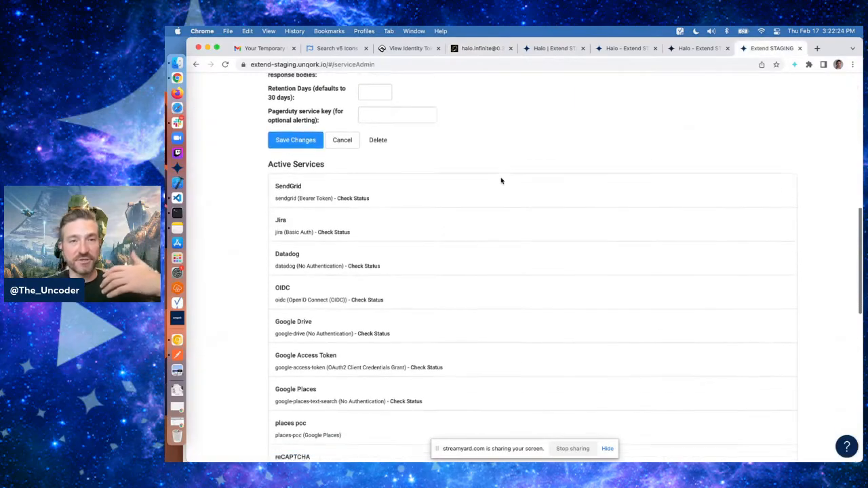
pyautogui.scroll(-8, 502, 181)
pyautogui.scroll(15, 394, 247)
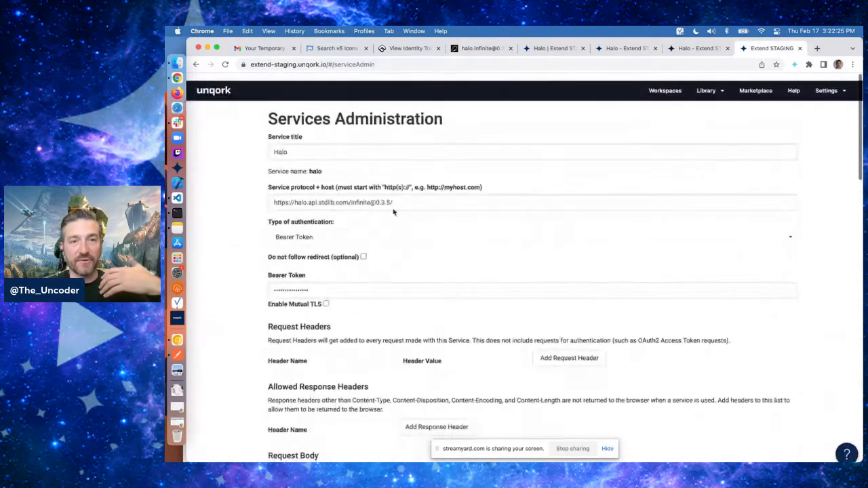
pyautogui.click(391, 194)
pyautogui.press('BackSpace')
pyautogui.write('8')
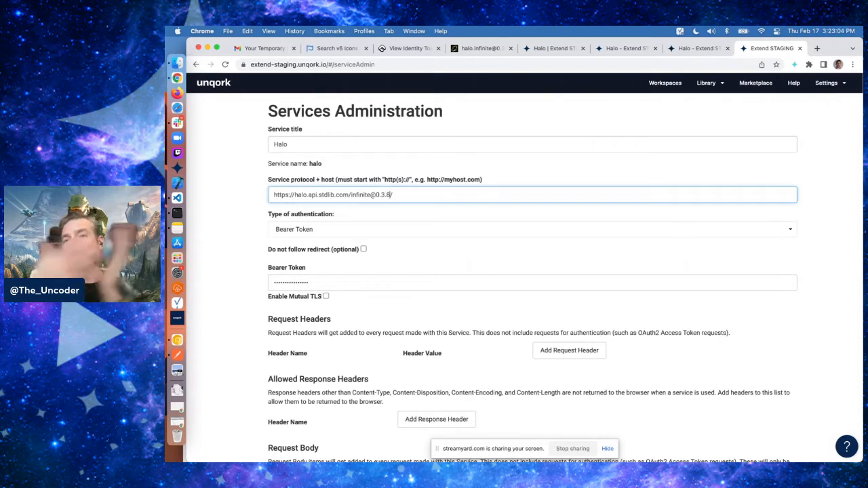
# Rename the service title to Halo 0.3.8 and return to the module editor
pyautogui.click(324, 146)
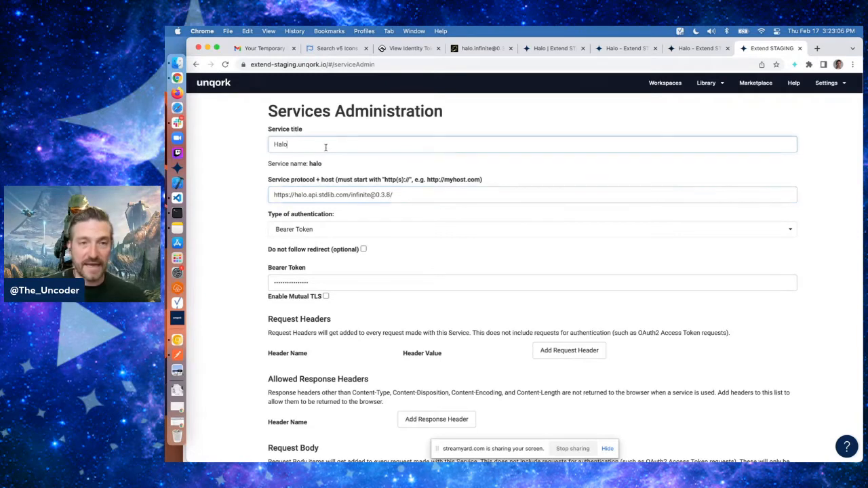
pyautogui.write('0.3.8')
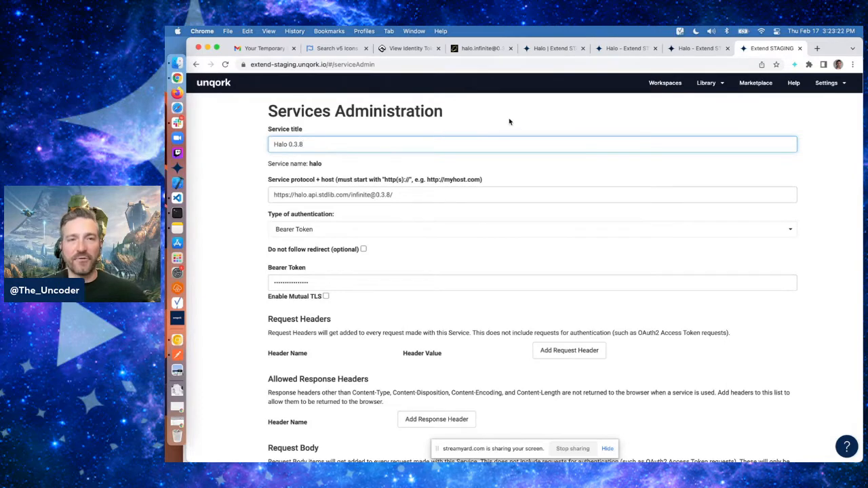
pyautogui.click(623, 48)
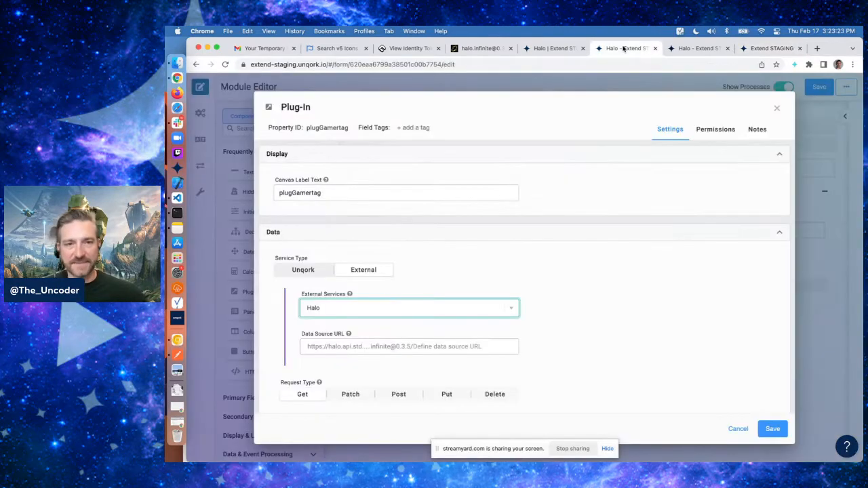
# Copy the stats/service-record/multiplayer/ endpoint path from the docs into the plug-in's Data Source URL
pyautogui.click(482, 49)
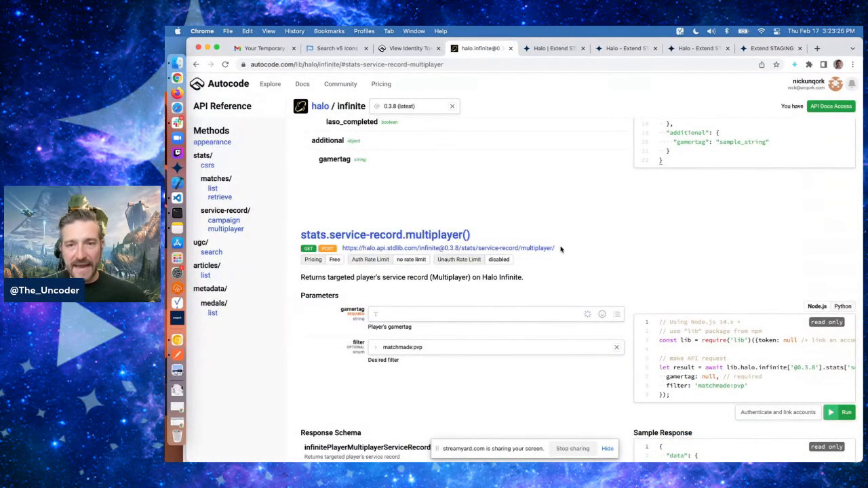
pyautogui.moveTo(557, 249); pyautogui.dragTo(461, 248)
pyautogui.press('super+c')
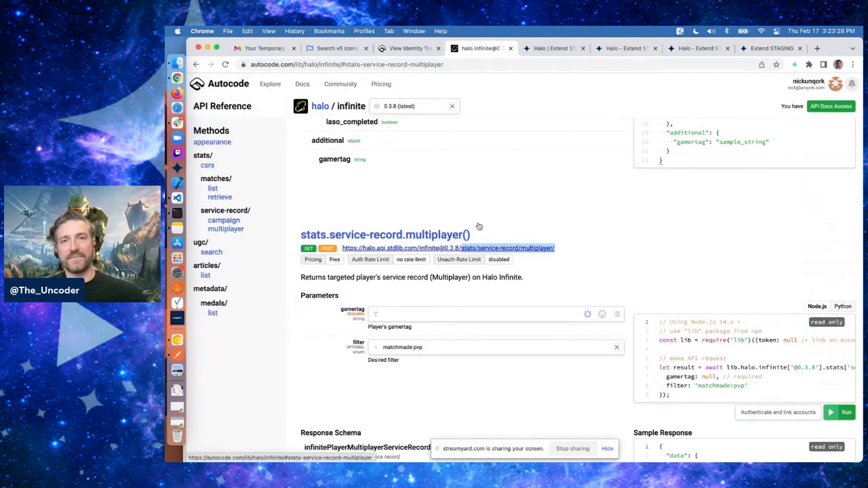
pyautogui.click(590, 48)
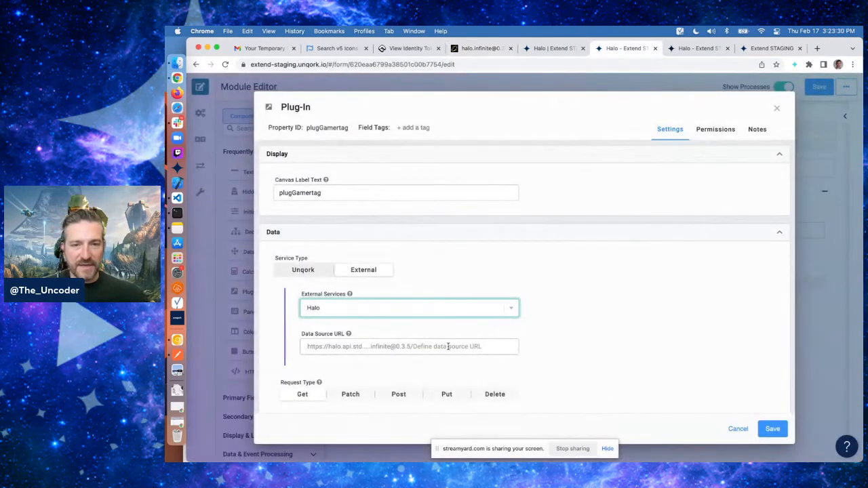
pyautogui.click(448, 346)
pyautogui.press('super+v')
pyautogui.scroll(-2, 581, 340)
pyautogui.scroll(-3, 580, 340)
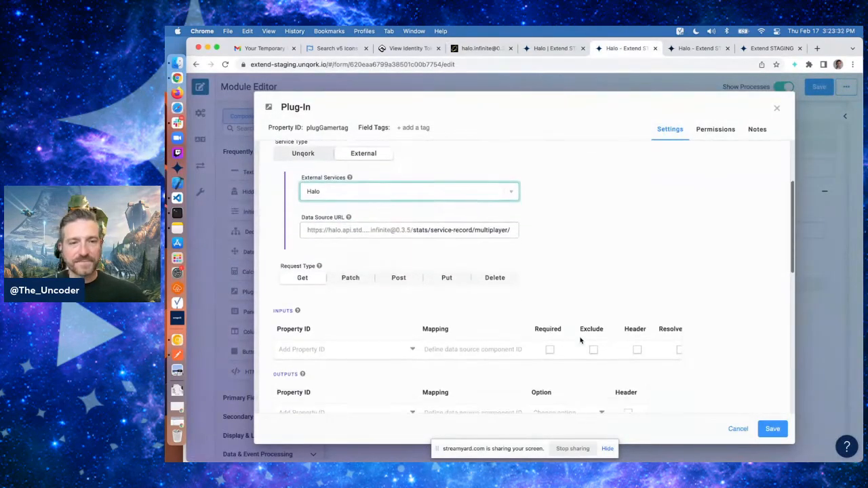
# Add an input that maps filter to the property ID 'matchmade:pvp', copied from the docs' filter parameter
pyautogui.click(483, 48)
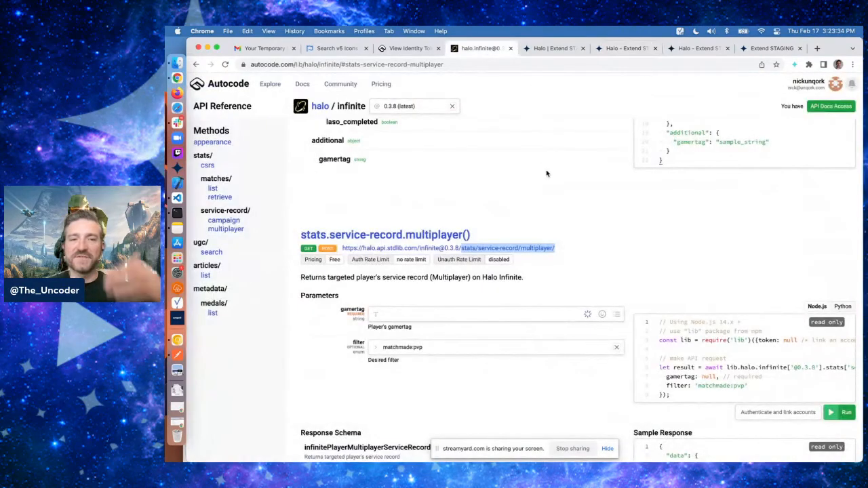
pyautogui.click(541, 210)
pyautogui.scroll(-2, 435, 216)
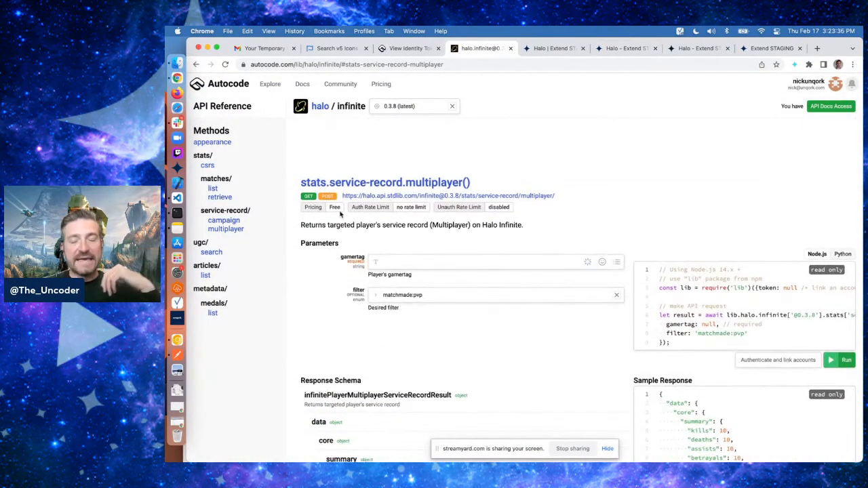
pyautogui.click(374, 261)
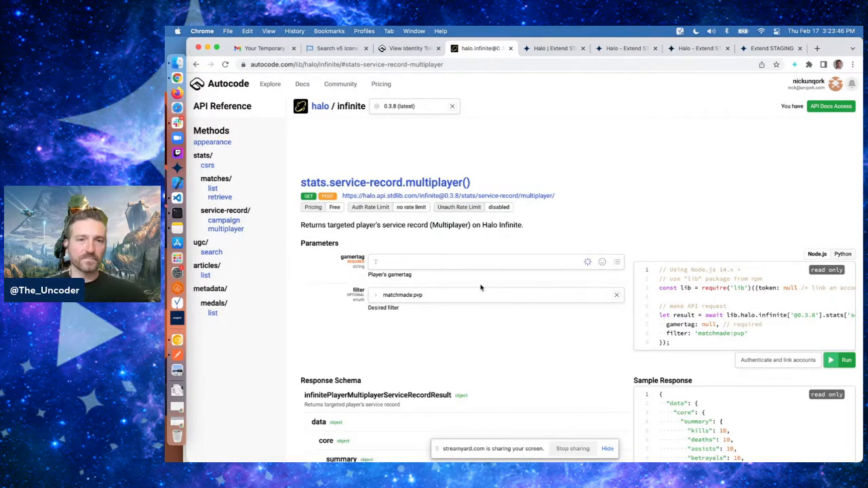
pyautogui.click(439, 294)
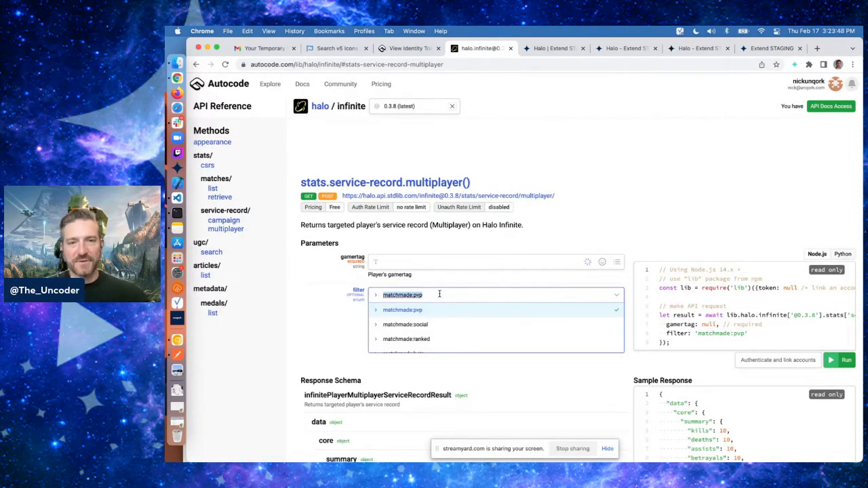
pyautogui.click(576, 201)
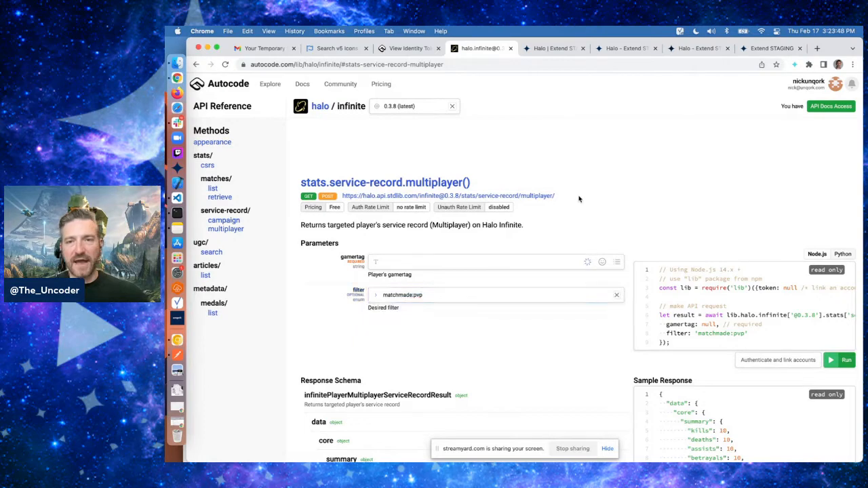
pyautogui.click(561, 51)
pyautogui.click(599, 52)
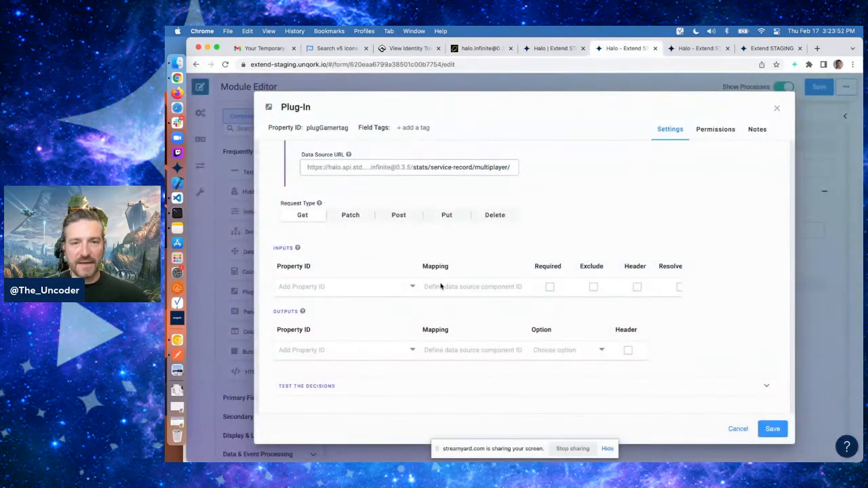
pyautogui.click(440, 286)
pyautogui.write('filter')
pyautogui.hotkey('shift', 'Tab')
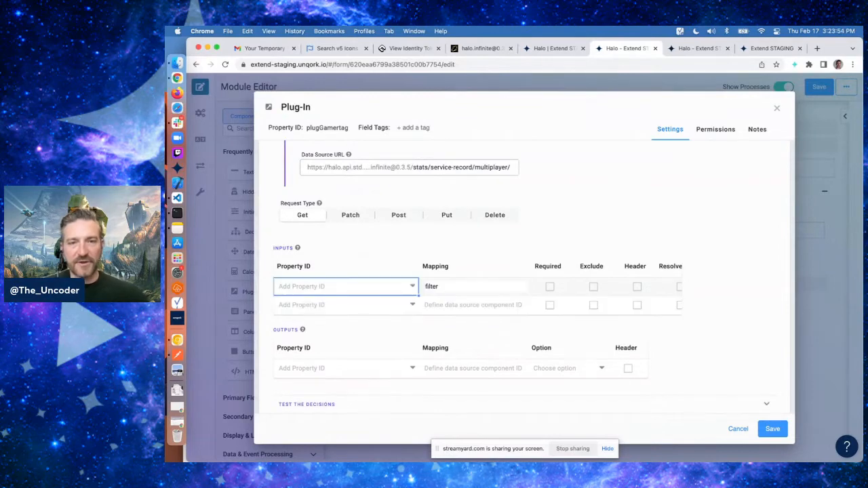
pyautogui.write("'matchmade:pvp'")
pyautogui.press('Tab')
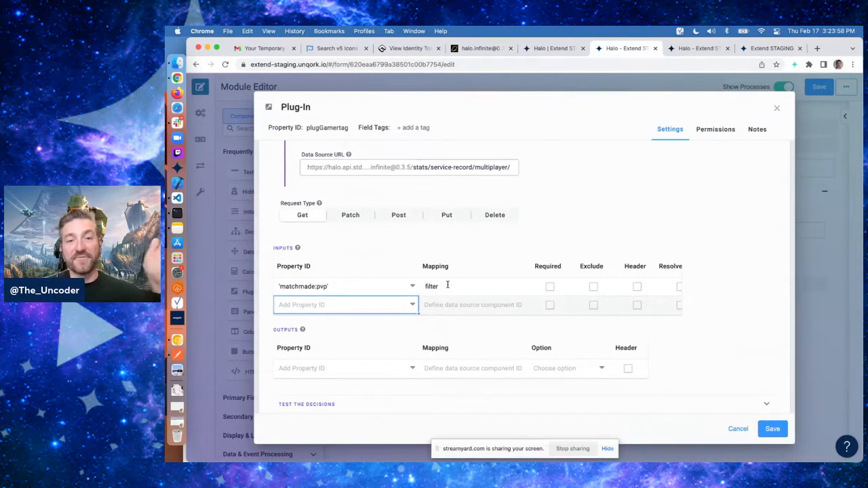
# Review the filter parameter's available options in the API docs
pyautogui.click(482, 48)
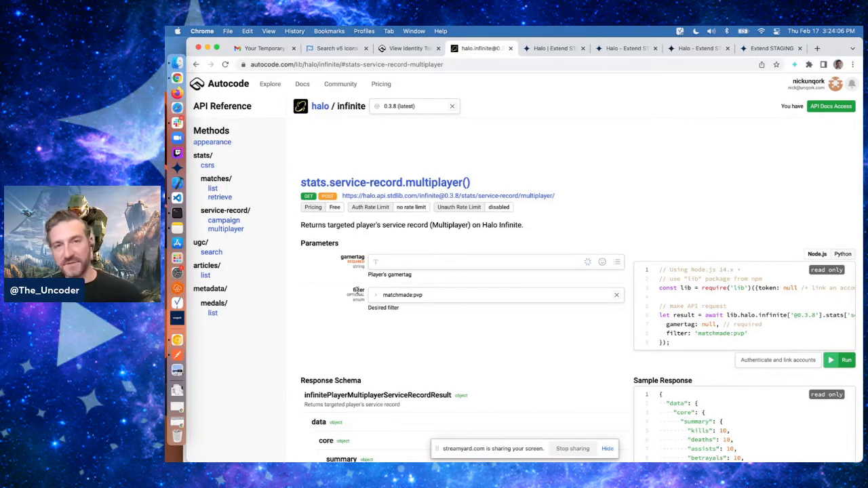
pyautogui.click(630, 49)
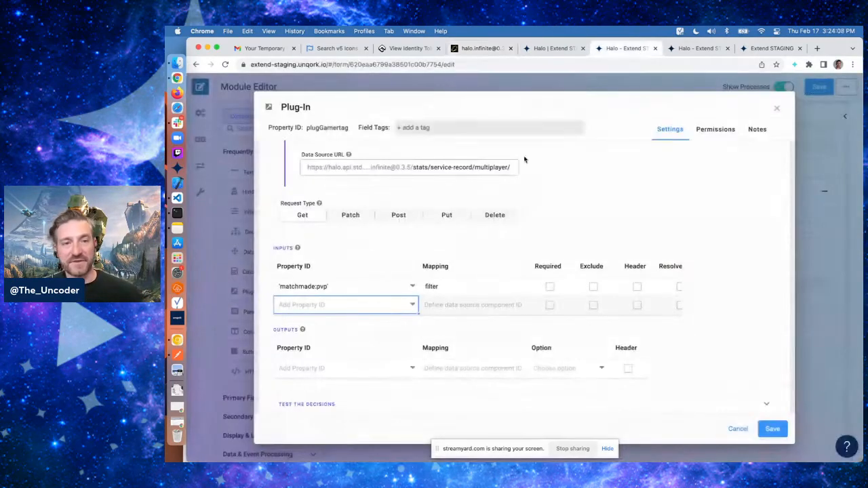
pyautogui.click(343, 291)
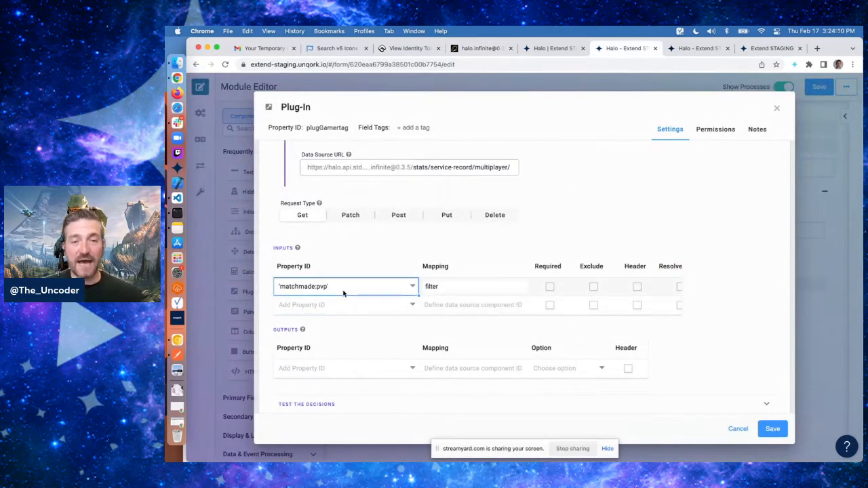
pyautogui.click(480, 48)
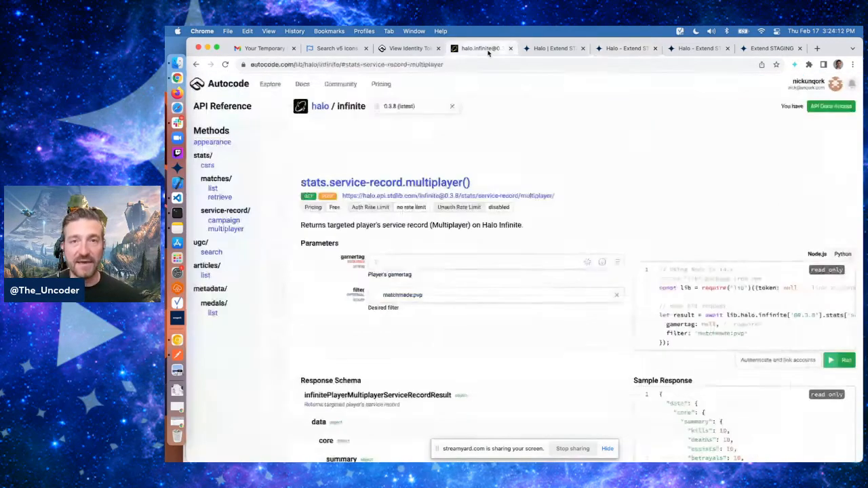
pyautogui.click(573, 295)
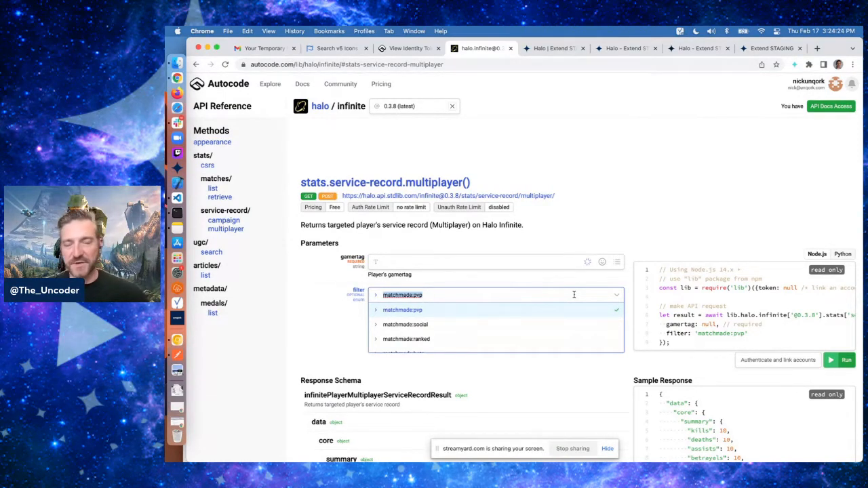
pyautogui.click(605, 166)
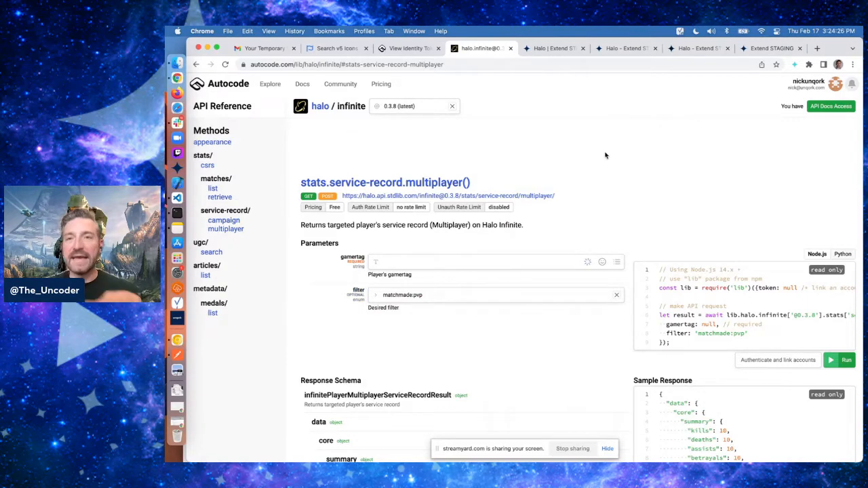
# Add a second input mapping gamertag to the gamertag property ID
pyautogui.click(623, 48)
pyautogui.click(446, 307)
pyautogui.write('g')
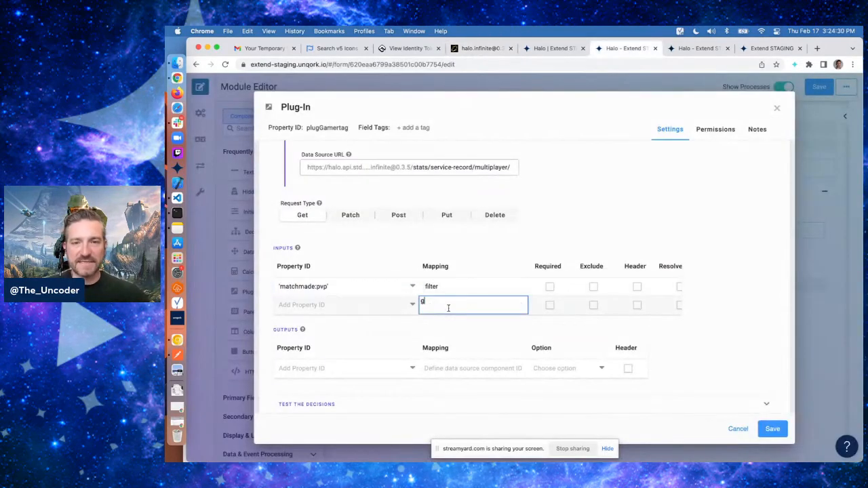
pyautogui.write('amertag')
pyautogui.hotkey('shift', 'Tab')
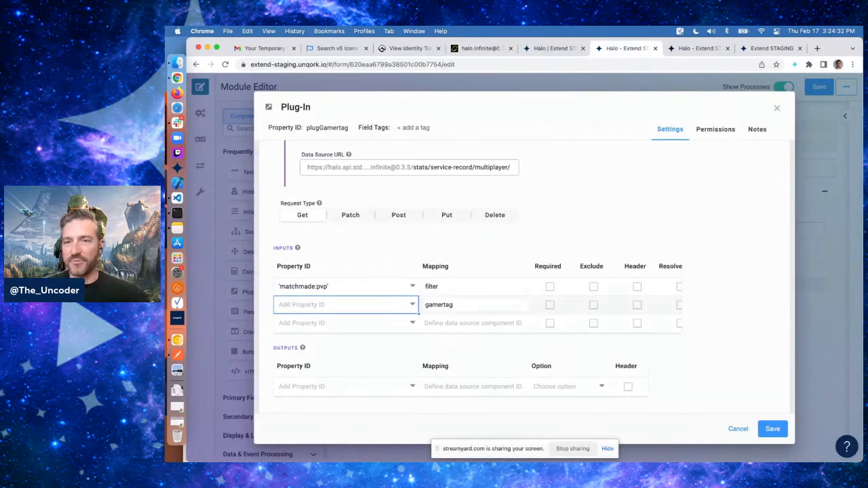
pyautogui.write('gam')
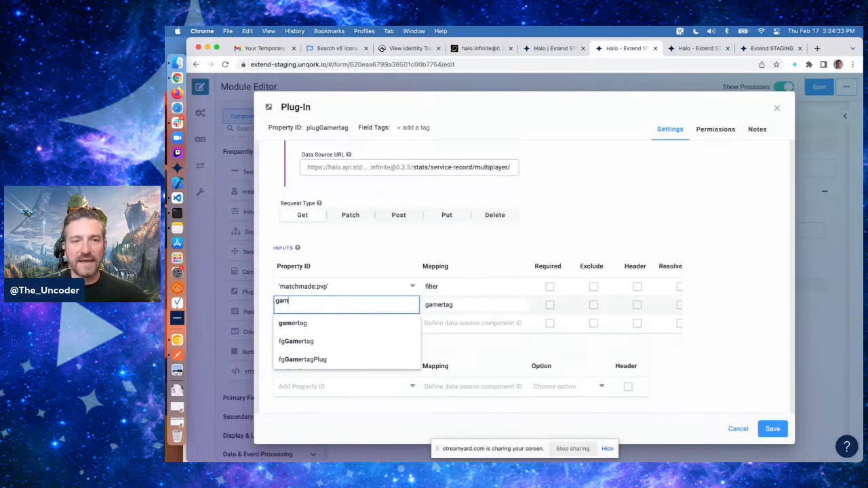
pyautogui.click(323, 324)
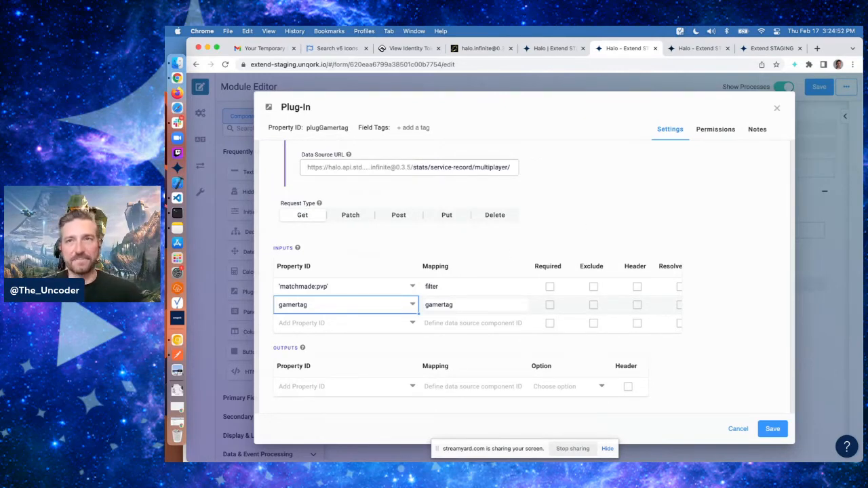
# Add an output mapping data to the property ID stats and save the plug-in
pyautogui.scroll(-3, 756, 291)
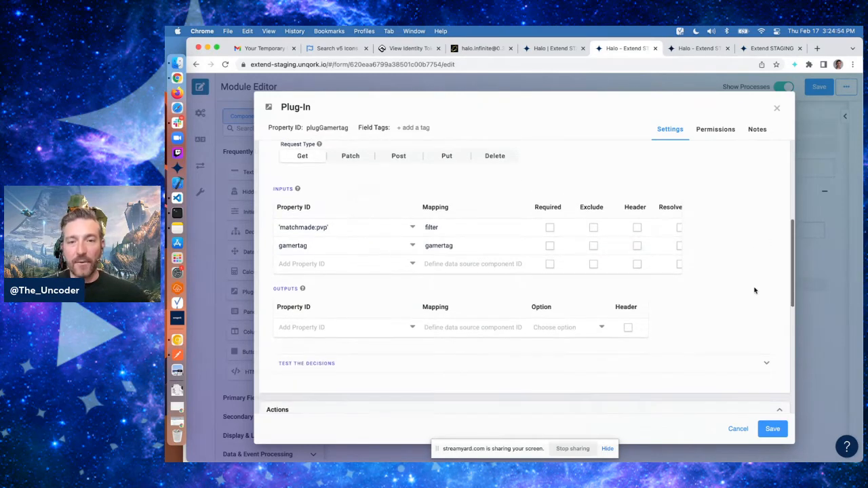
pyautogui.click(477, 297)
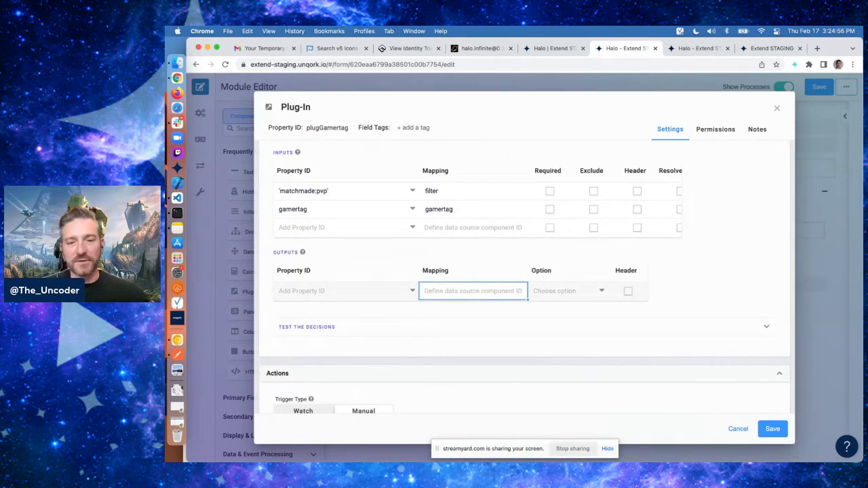
pyautogui.write('data')
pyautogui.hotkey('shift', 'Tab')
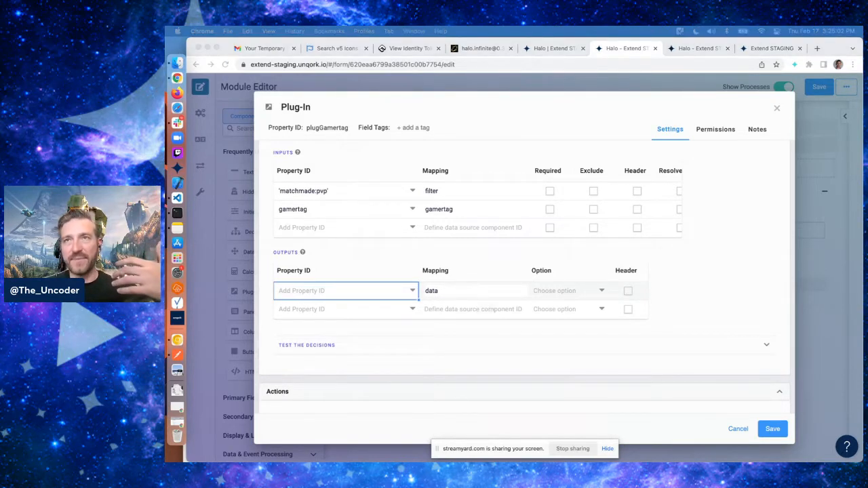
pyautogui.click(337, 292)
pyautogui.write('stats')
pyautogui.press('Return')
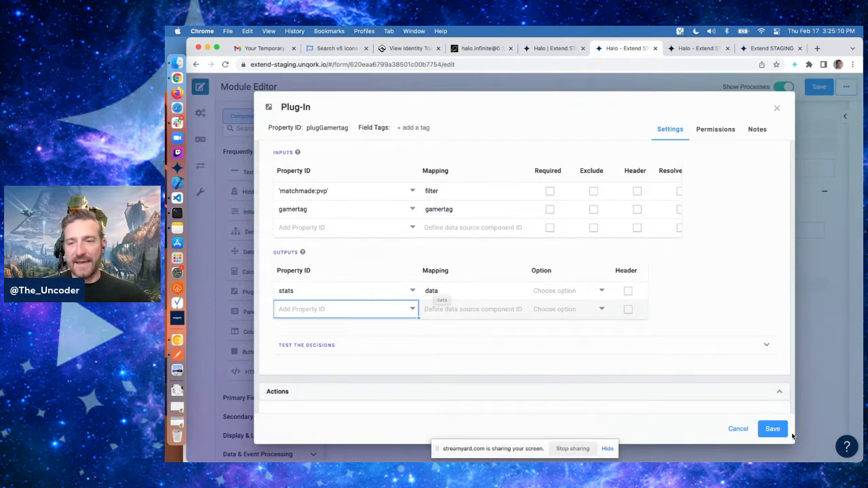
pyautogui.click(772, 427)
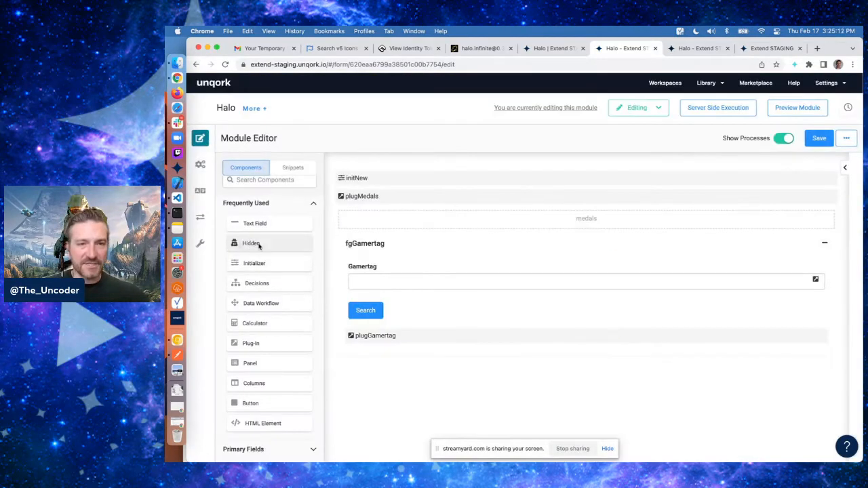
# Add a Hidden component below the plug-in with property ID and label stats, and enable Store Data in Database
pyautogui.moveTo(256, 244); pyautogui.dragTo(456, 363)
pyautogui.write('stats')
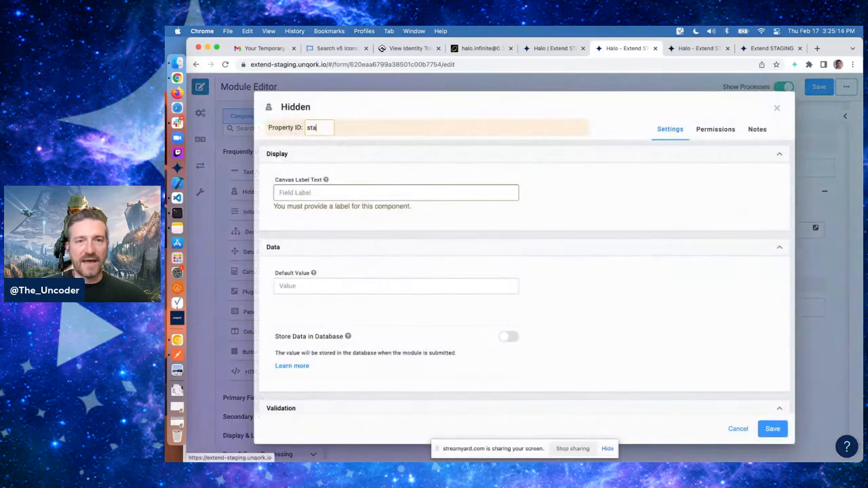
pyautogui.press('Tab')
pyautogui.write('stats')
pyautogui.click(580, 287)
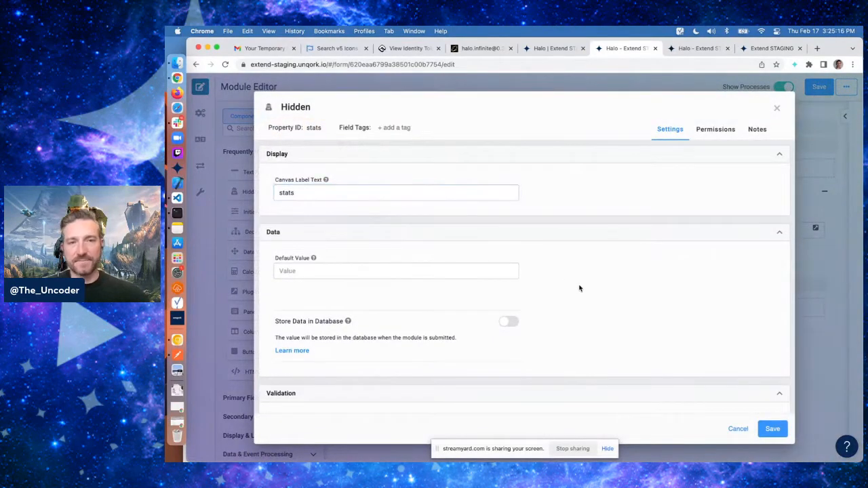
pyautogui.scroll(-1, 579, 289)
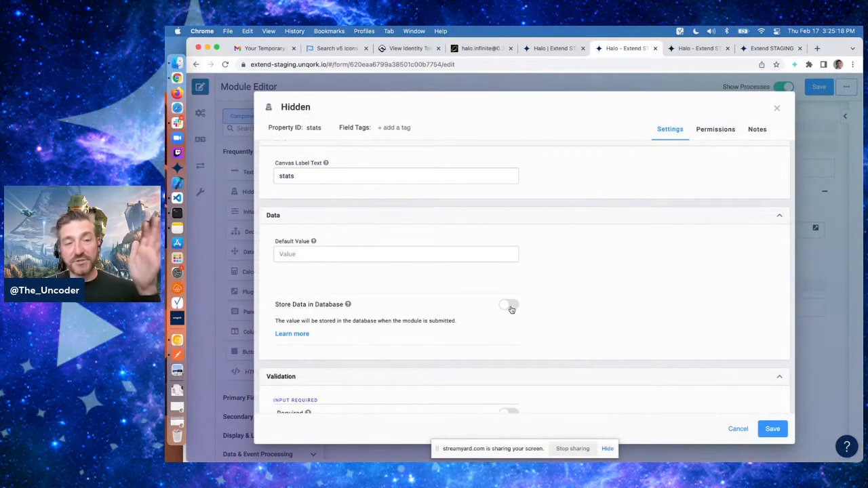
pyautogui.moveTo(348, 304)
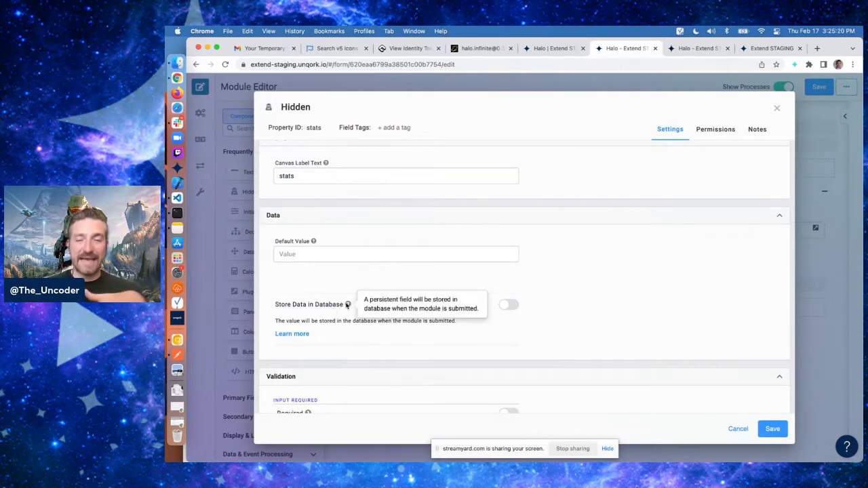
pyautogui.click(510, 307)
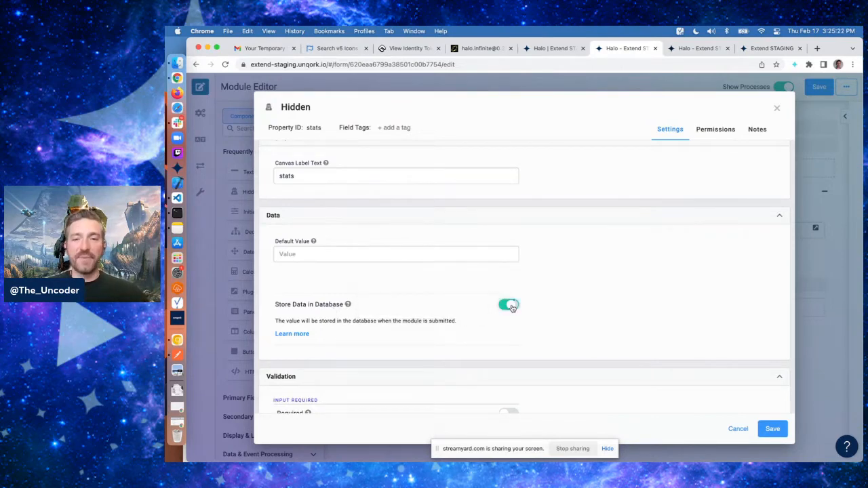
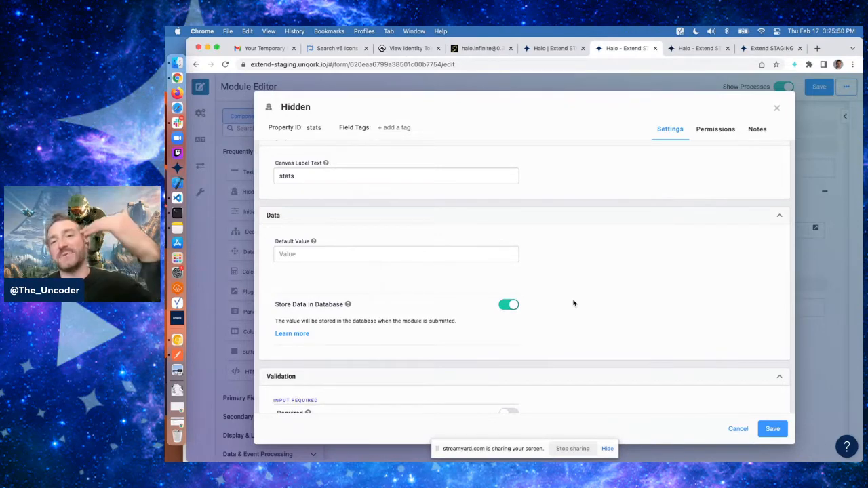
# Save the stats Hidden component and then save the module
pyautogui.click(773, 429)
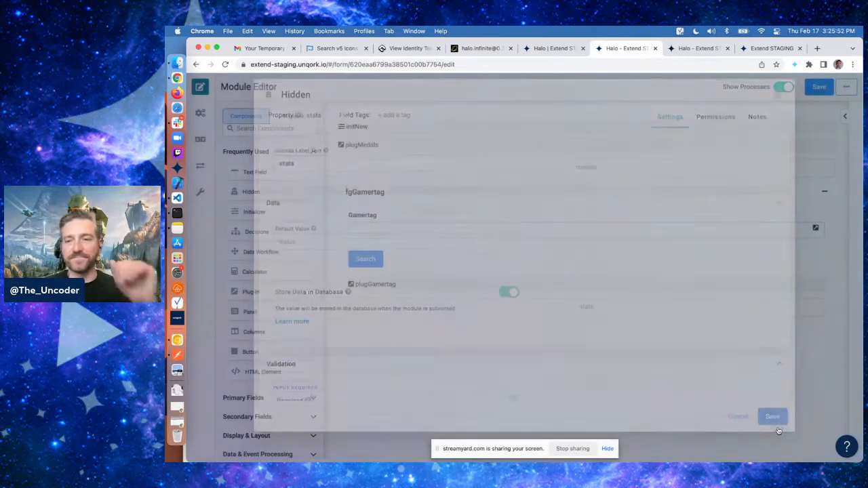
pyautogui.click(815, 140)
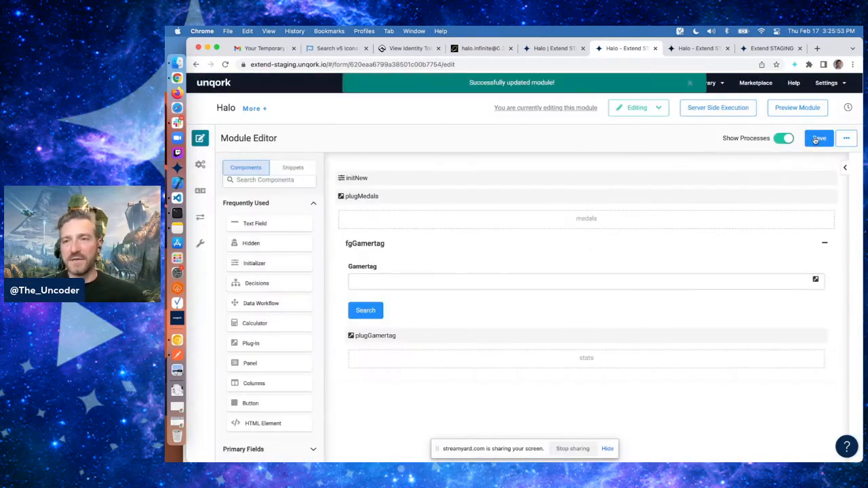
pyautogui.click(698, 49)
pyautogui.press('super+r')
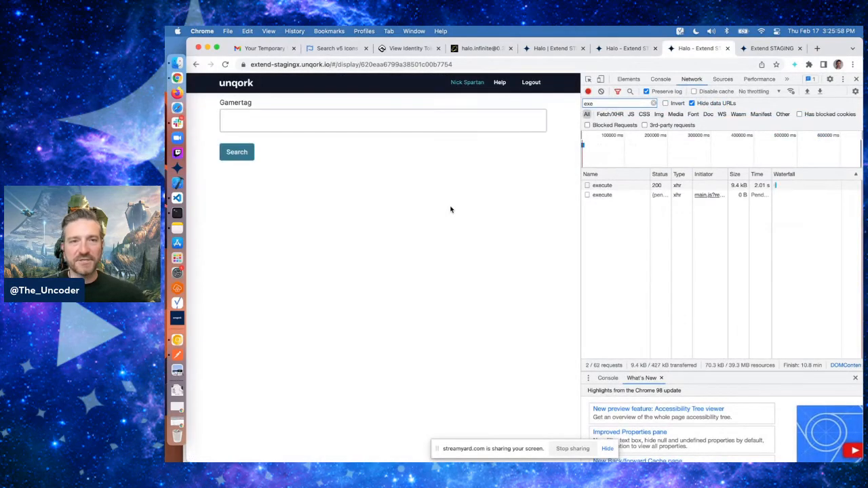
pyautogui.click(332, 121)
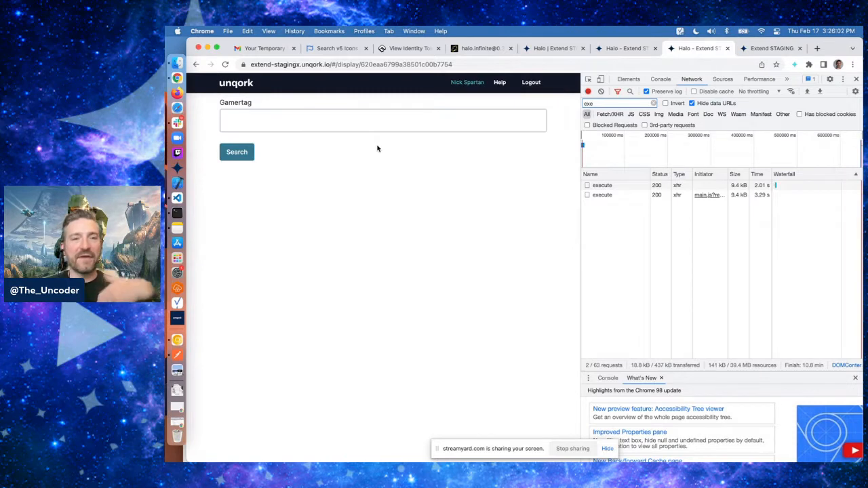
pyautogui.click(291, 116)
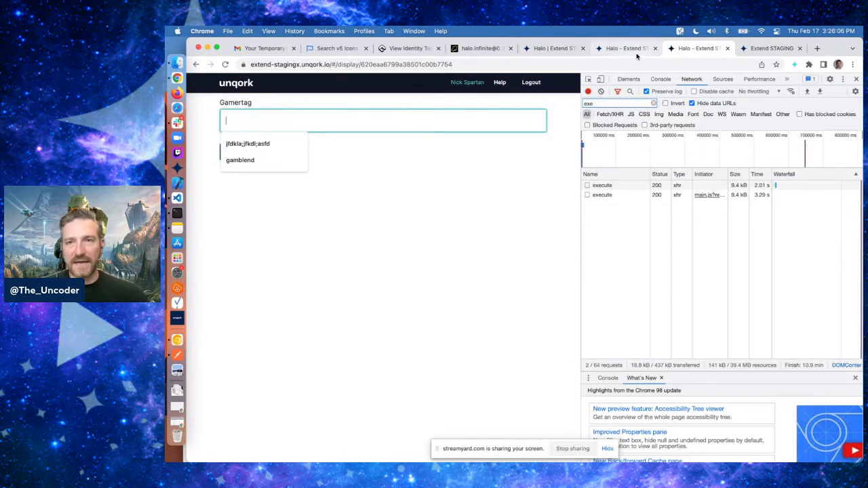
pyautogui.write('gamblend')
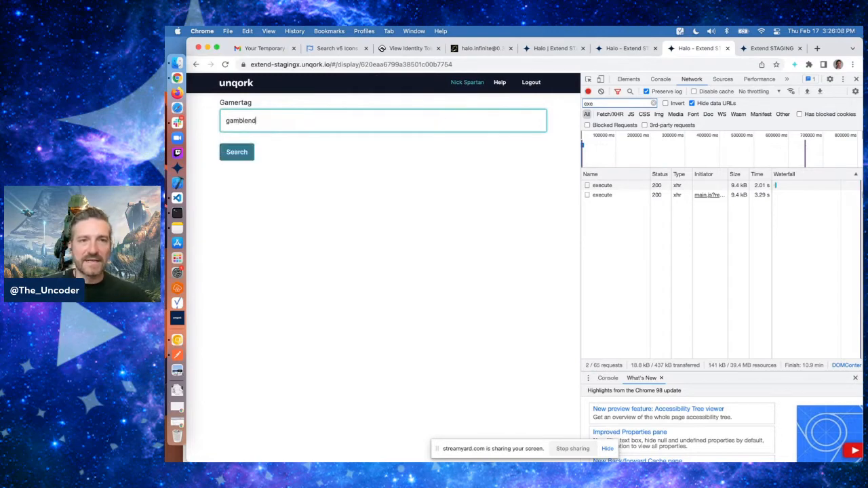
pyautogui.click(458, 246)
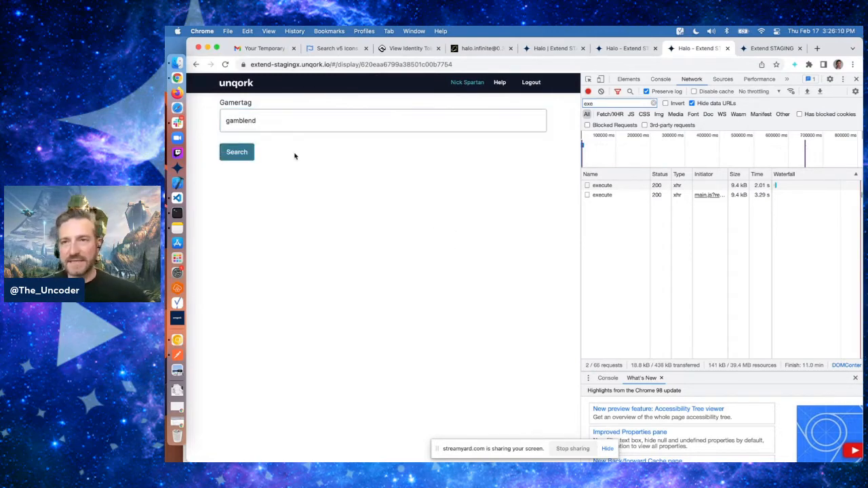
pyautogui.click(242, 152)
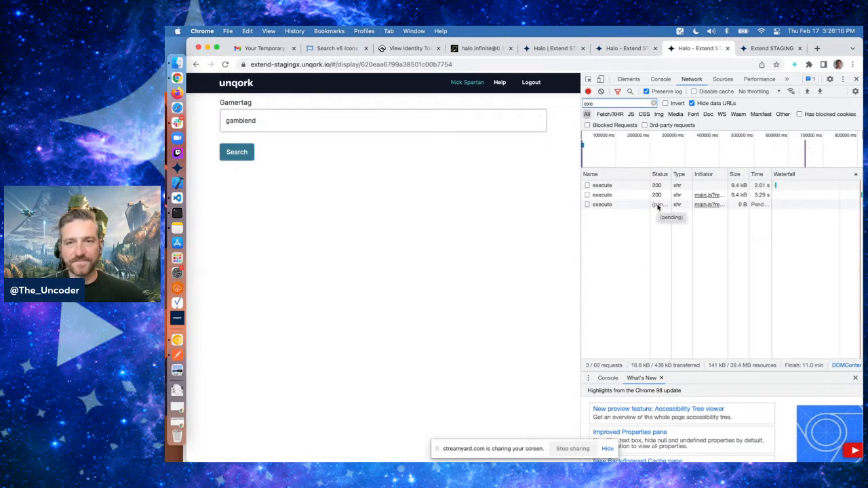
# Inspect the latest execute request's response data, expanding the core stats breakdowns, damage, shots and summary
pyautogui.click(630, 208)
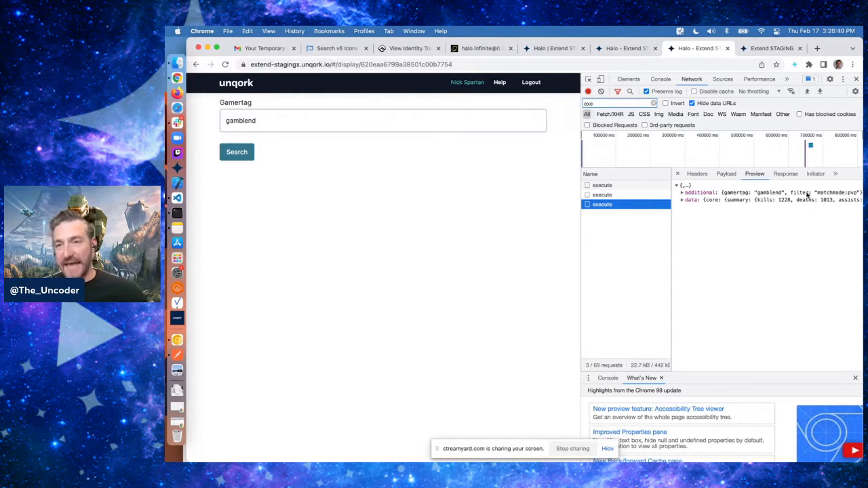
pyautogui.click(691, 200)
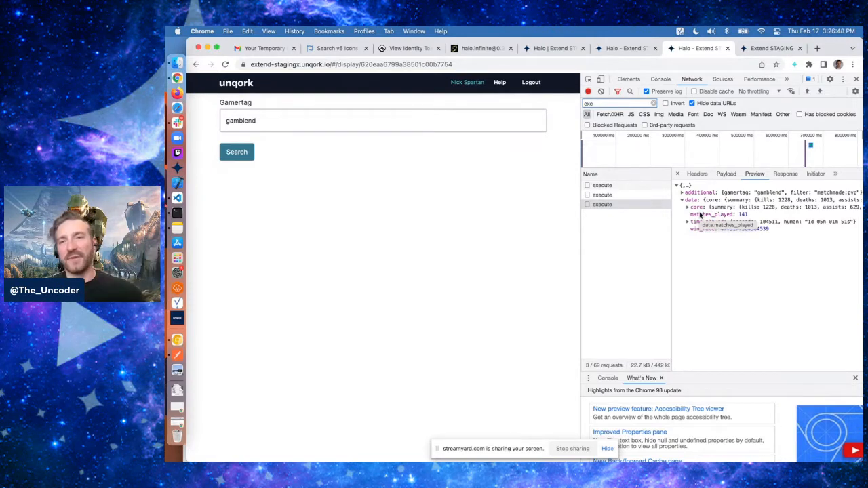
pyautogui.click(617, 48)
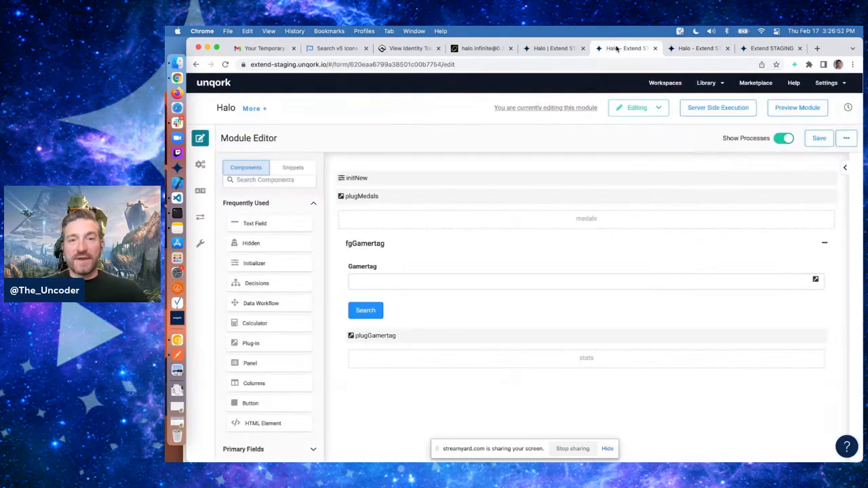
pyautogui.click(695, 48)
pyautogui.click(690, 207)
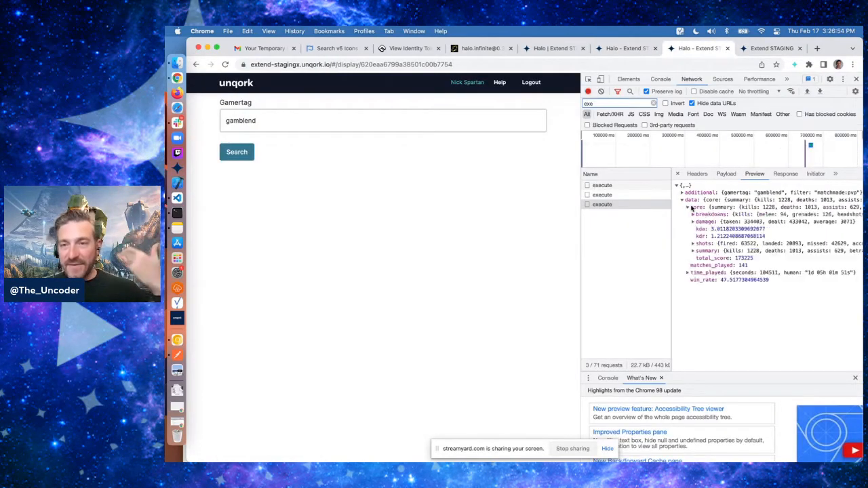
pyautogui.click(711, 216)
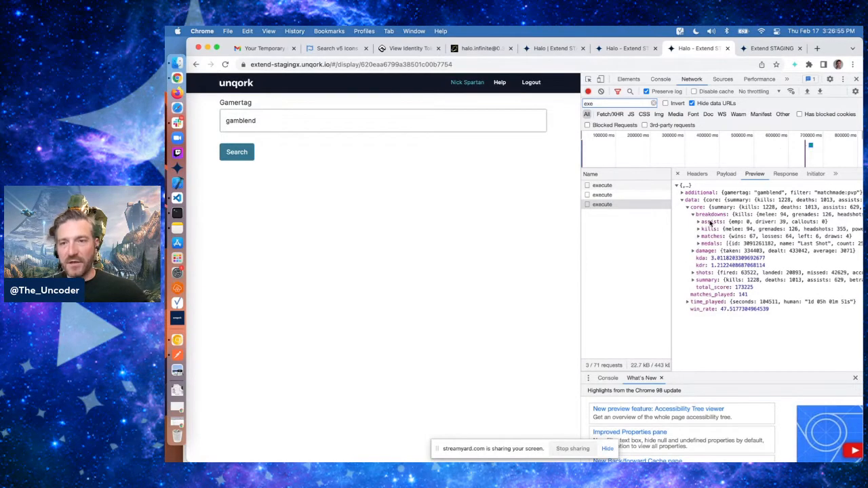
pyautogui.click(704, 280)
pyautogui.click(705, 274)
pyautogui.click(705, 252)
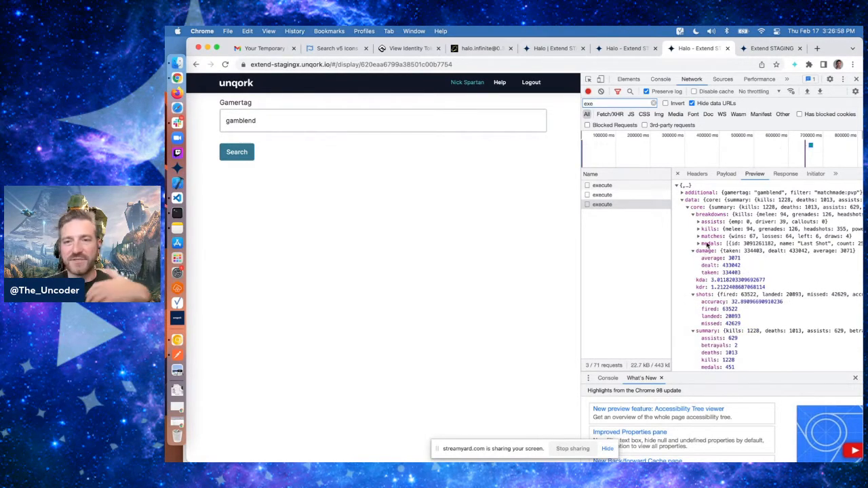
pyautogui.click(711, 222)
pyautogui.click(711, 223)
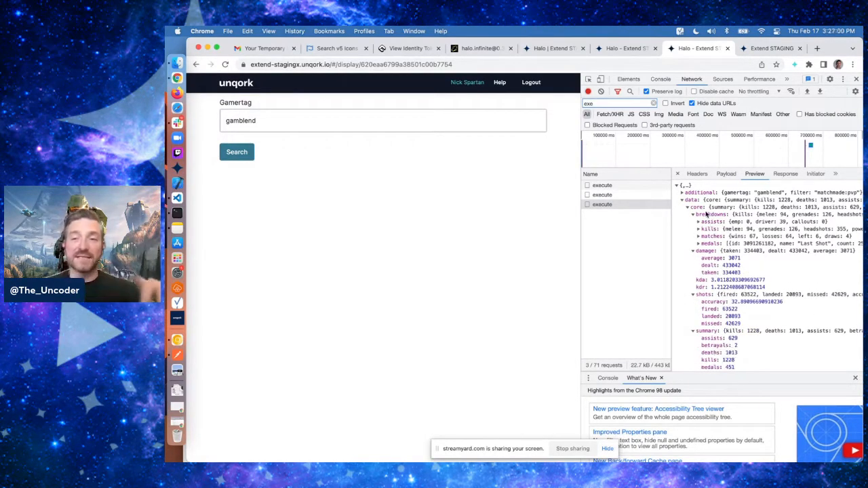
pyautogui.click(706, 214)
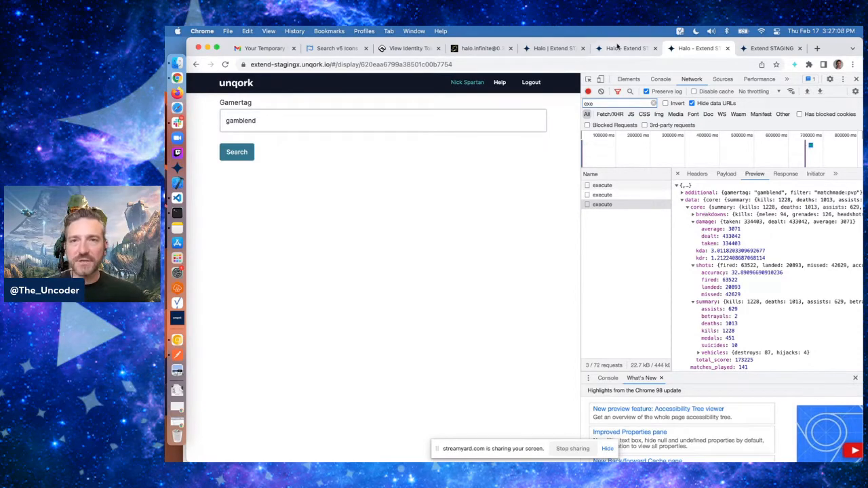
# Add a Field Group below the gamertag plug-in with property ID and label fgStats
pyautogui.click(617, 48)
pyautogui.scroll(-2, 514, 271)
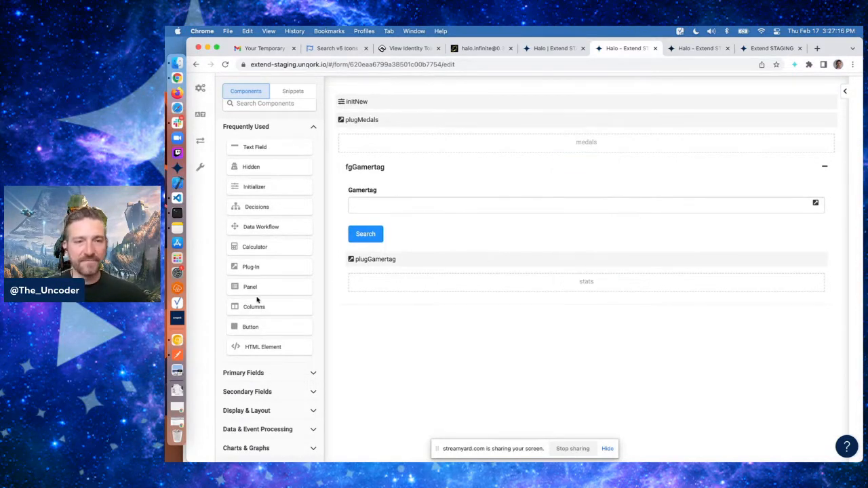
pyautogui.scroll(-1, 255, 298)
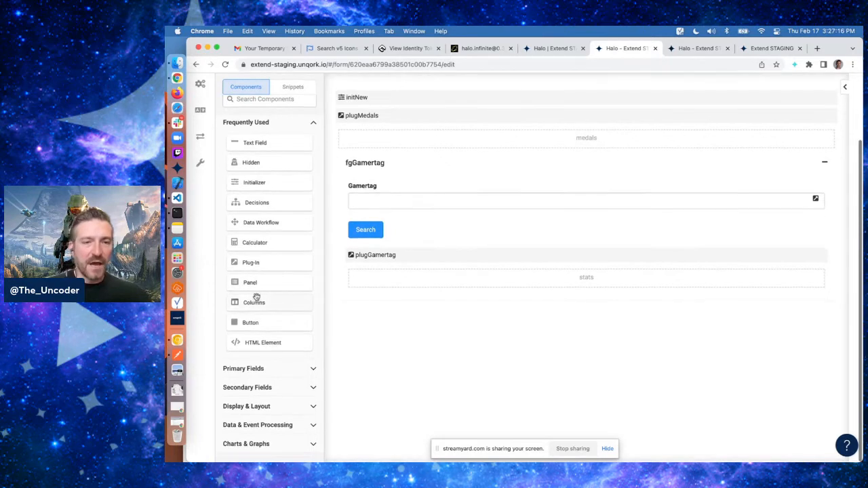
pyautogui.click(269, 101)
pyautogui.write('field')
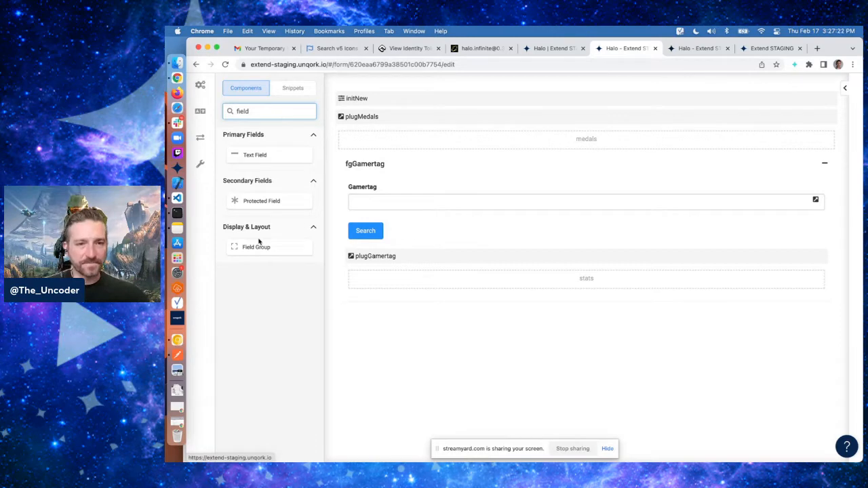
pyautogui.moveTo(257, 246); pyautogui.dragTo(418, 311)
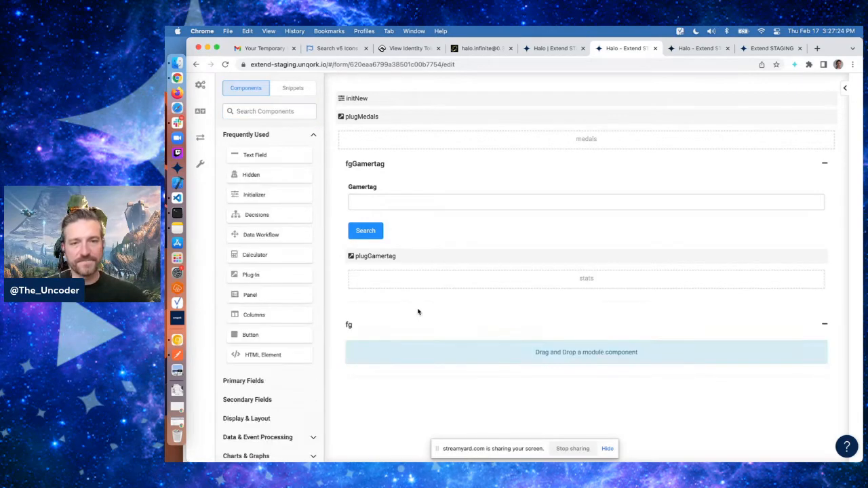
pyautogui.write('Stats')
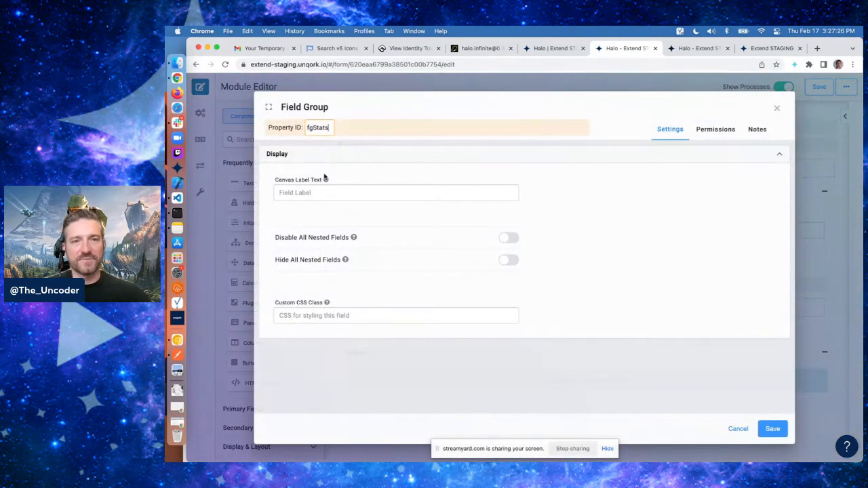
pyautogui.click(320, 194)
pyautogui.write('fgStats')
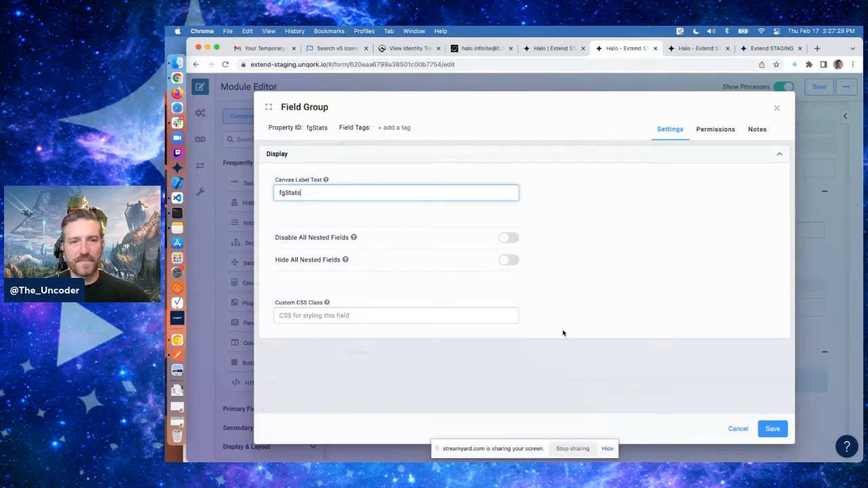
pyautogui.click(773, 429)
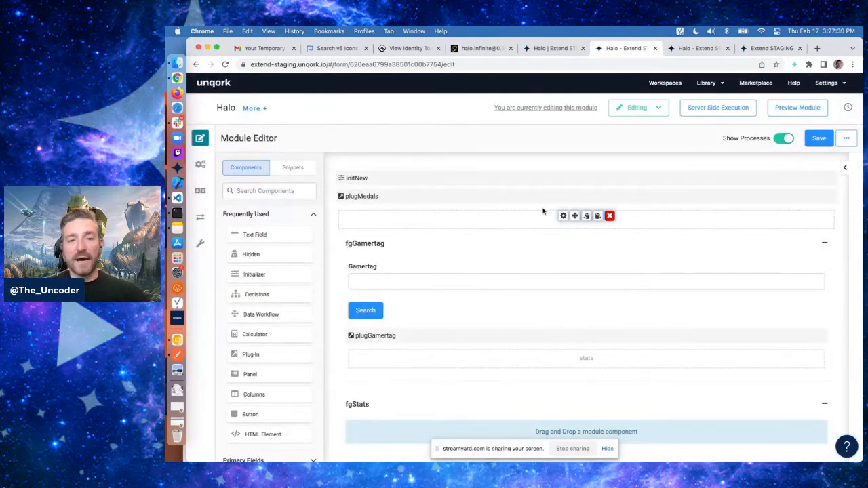
# Add a Hidden component inside fgStats with property ID and label aggKDR
pyautogui.scroll(-3, 543, 211)
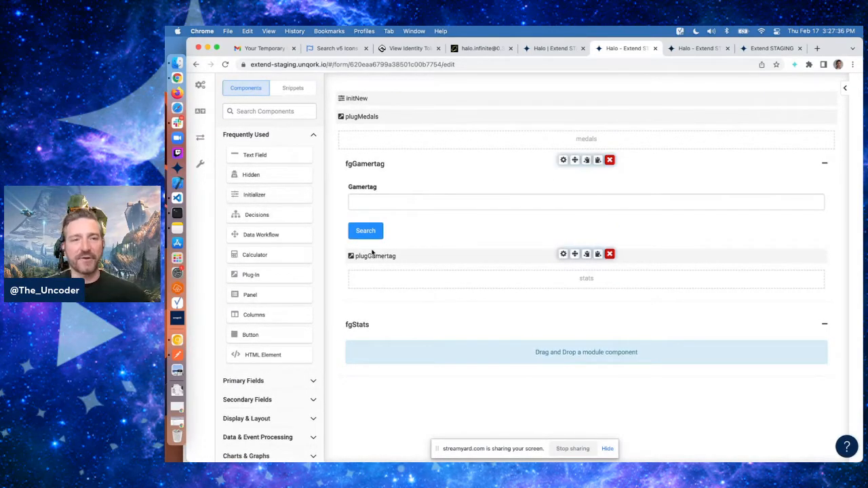
pyautogui.moveTo(277, 175); pyautogui.dragTo(452, 373)
pyautogui.write('aggKDR')
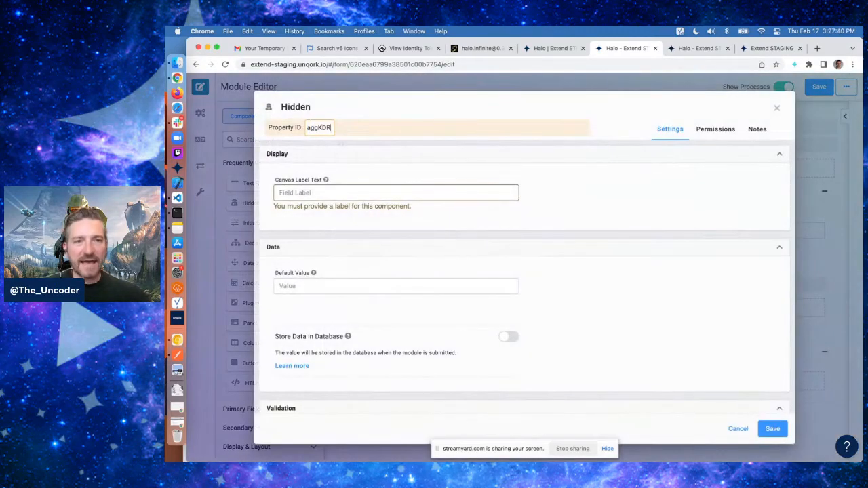
pyautogui.press('Tab')
pyautogui.write('aggKDR')
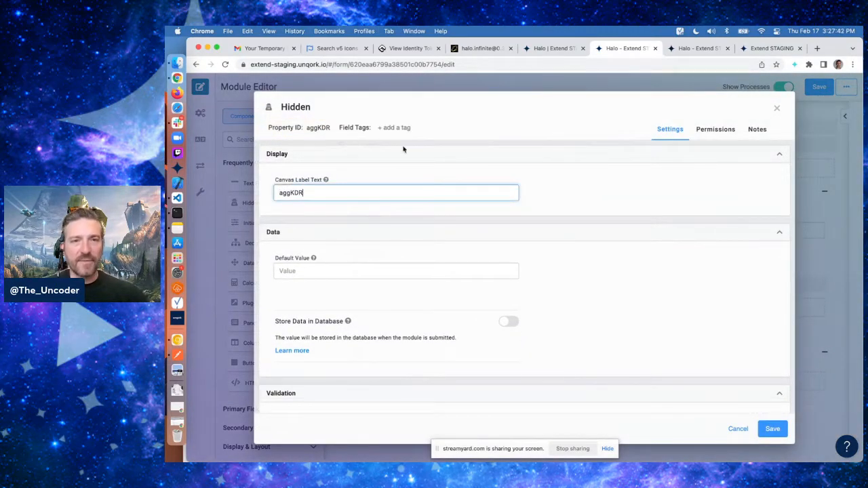
pyautogui.click(603, 197)
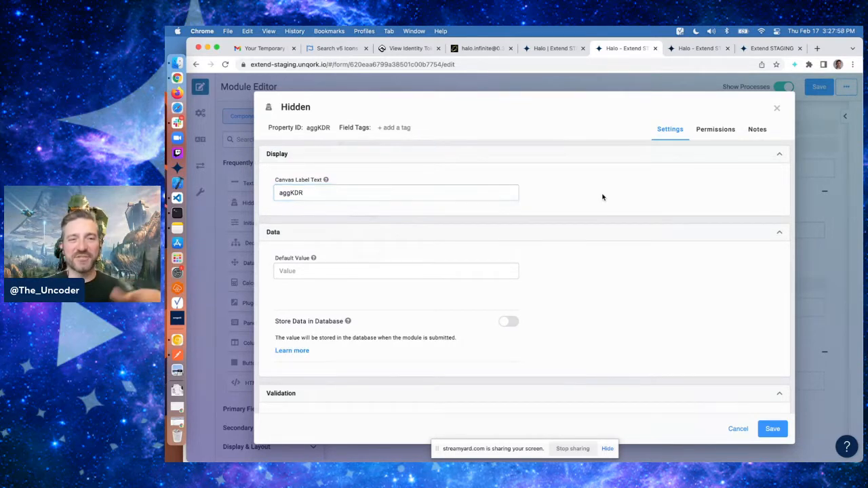
pyautogui.click(773, 429)
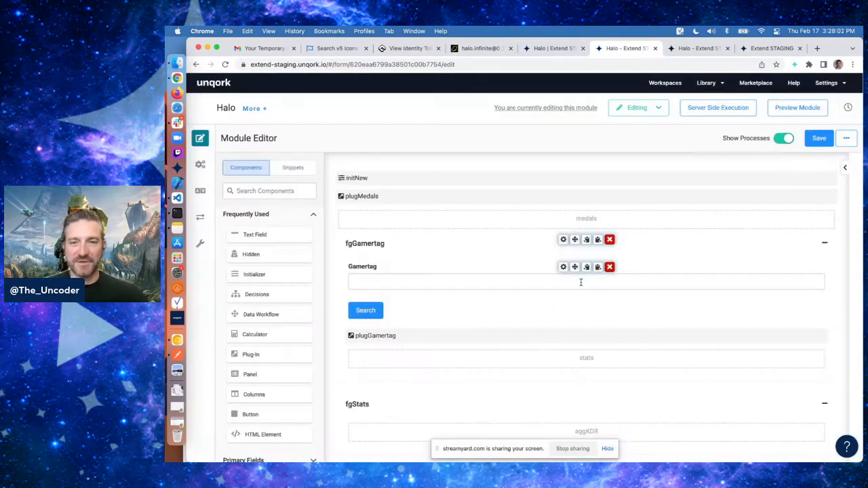
# Duplicate the aggKDR component and set the copy's property ID and label to aggAccuracy
pyautogui.scroll(-3, 580, 283)
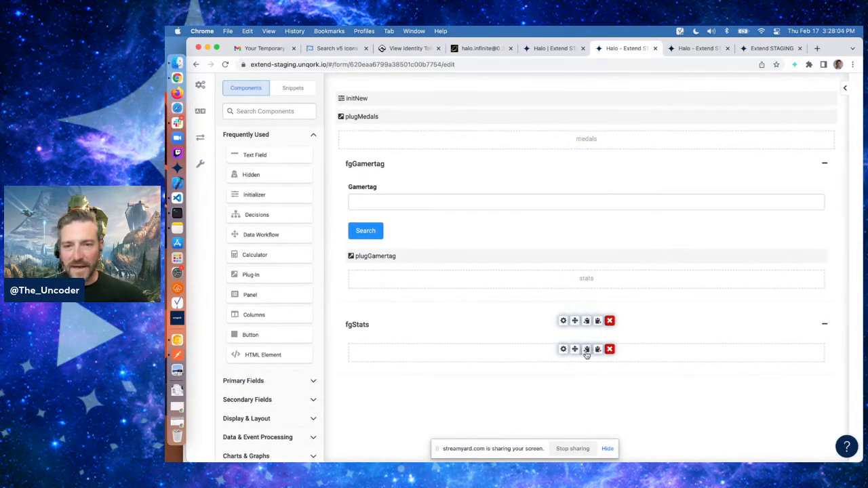
pyautogui.click(597, 350)
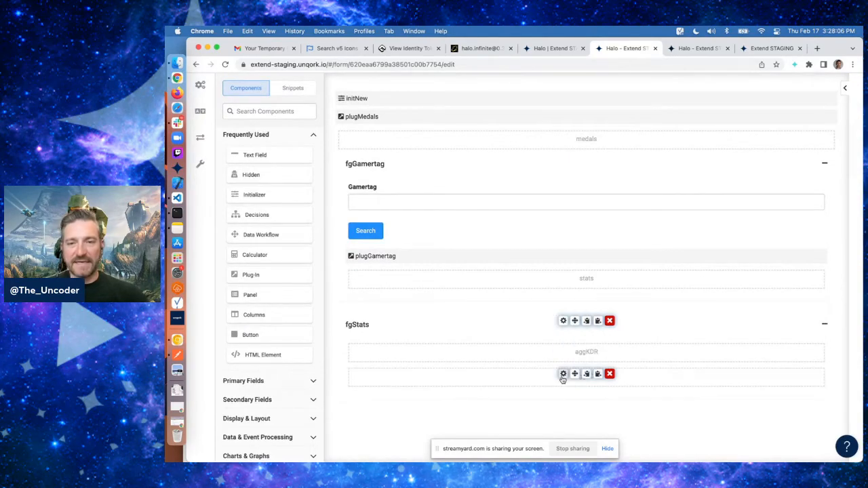
pyautogui.click(563, 375)
pyautogui.click(318, 128)
pyautogui.write('ag')
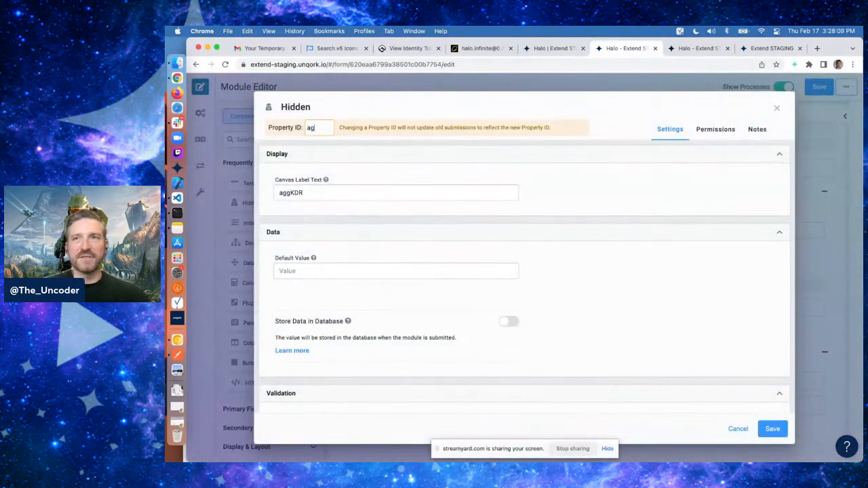
pyautogui.write('gAccuracy')
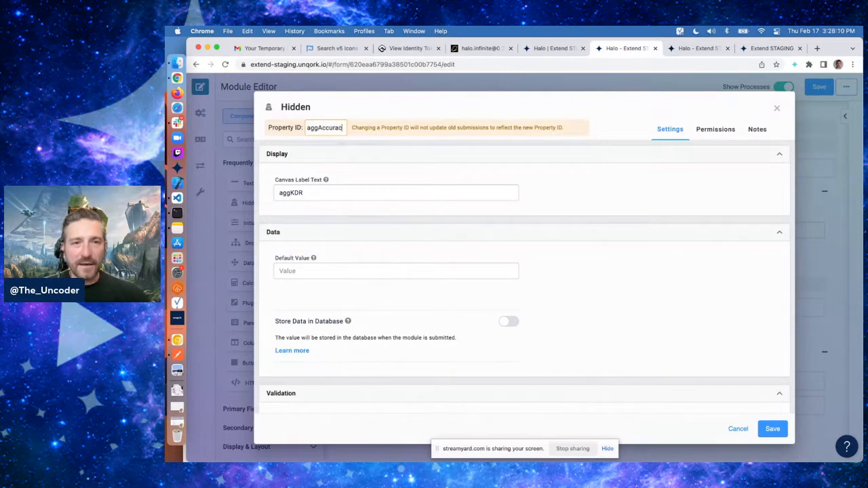
pyautogui.click(334, 197)
pyautogui.press('BackSpace')
pyautogui.press('BackSpace')
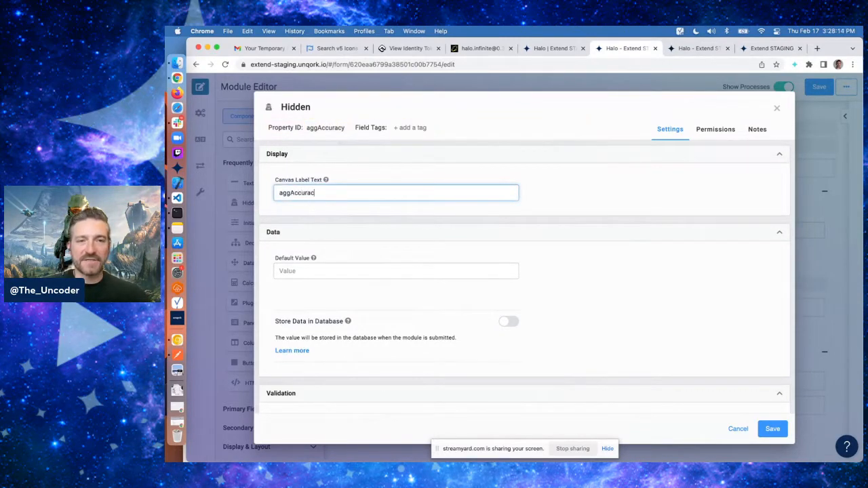
pyautogui.click(568, 197)
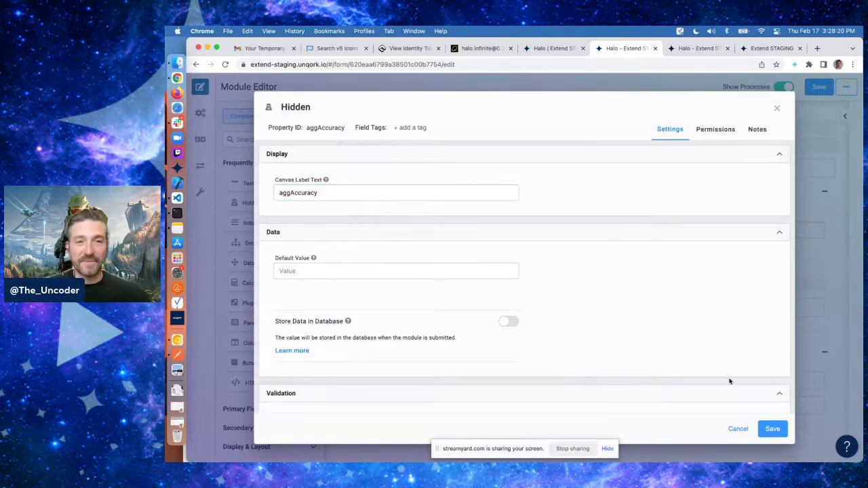
pyautogui.click(772, 429)
pyautogui.scroll(-2, 622, 287)
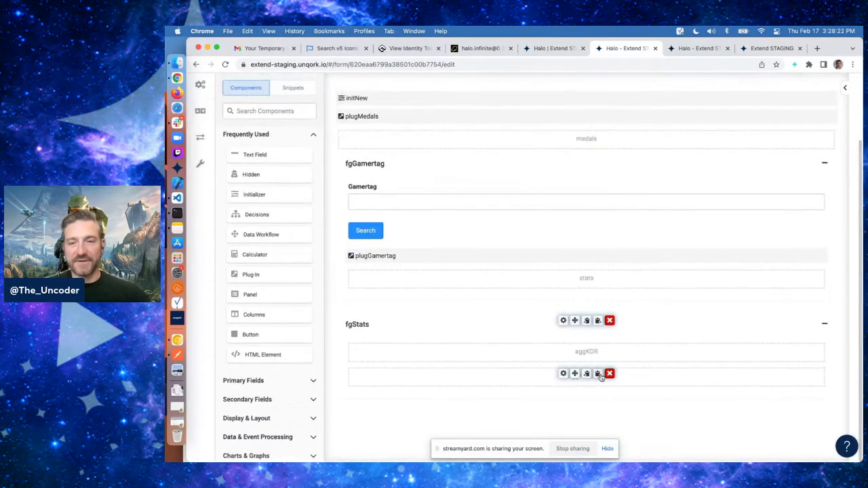
# Set the next duplicated Hidden component's property ID and canvas label to aggMedalsCount and save it
pyautogui.moveTo(576, 401)
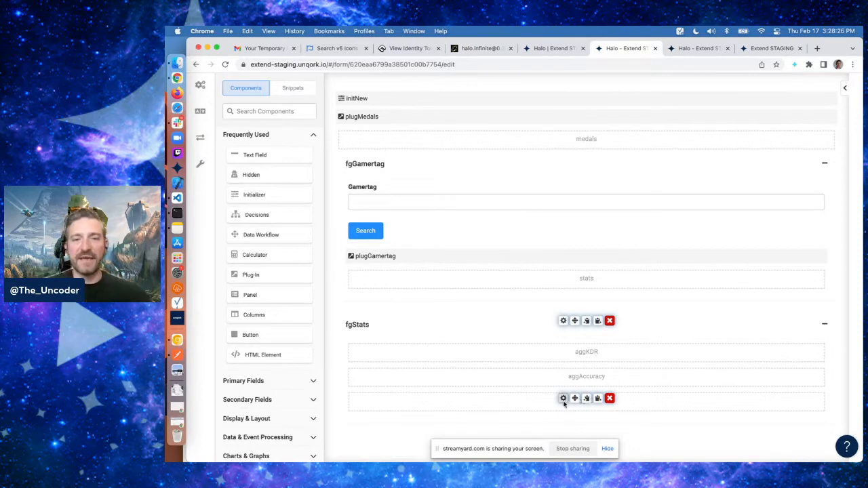
pyautogui.click(564, 400)
pyautogui.doubleClick(321, 127)
pyautogui.write('aggMedalsCount')
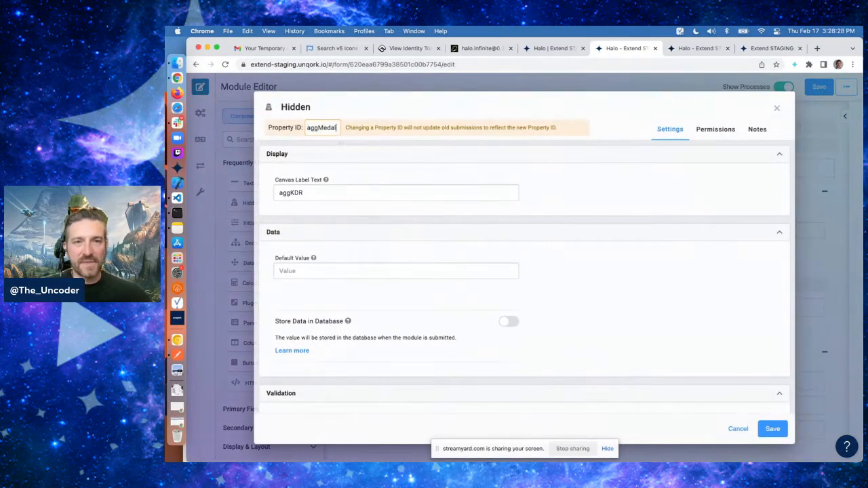
pyautogui.doubleClick(310, 196)
pyautogui.write('aggMedalsCount')
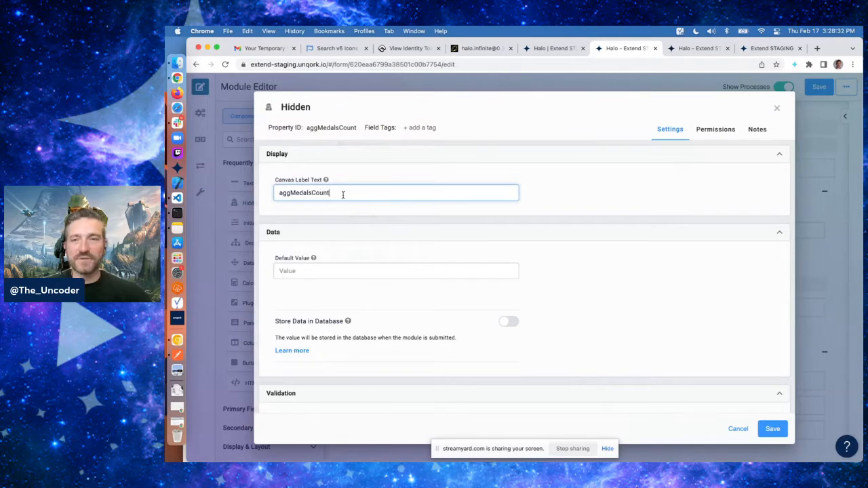
pyautogui.click(643, 207)
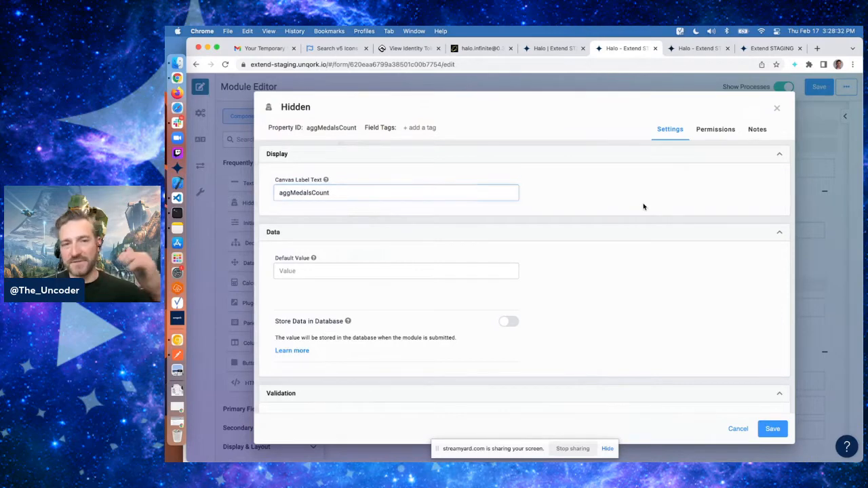
pyautogui.click(772, 431)
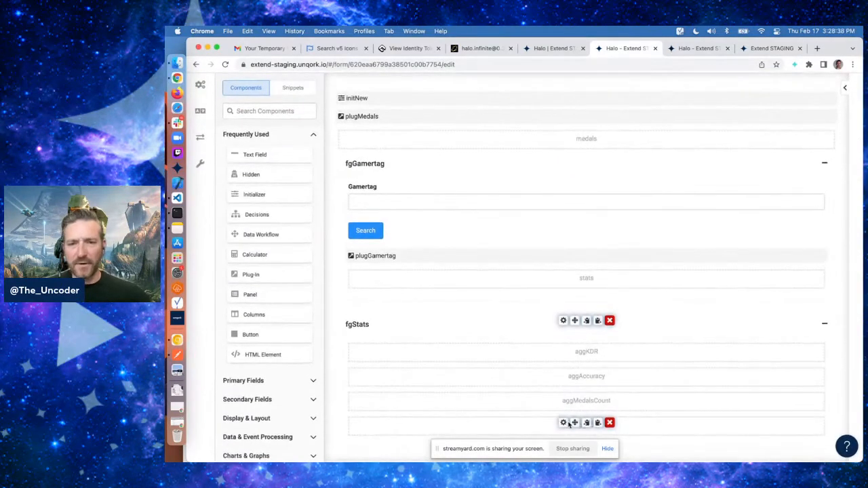
# Open the following duplicated Hidden component and set its property ID to aggMedalsDifficulty
pyautogui.click(563, 423)
pyautogui.doubleClick(321, 128)
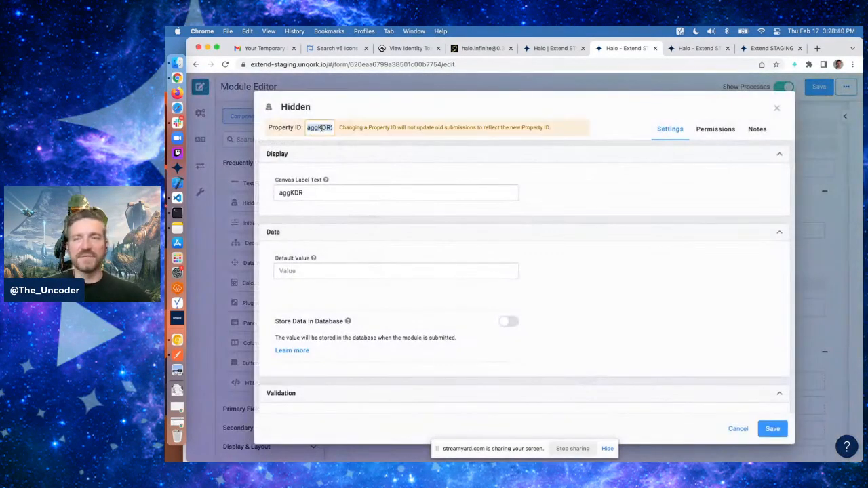
pyautogui.write('aggMedals')
pyautogui.write('Difficulty')
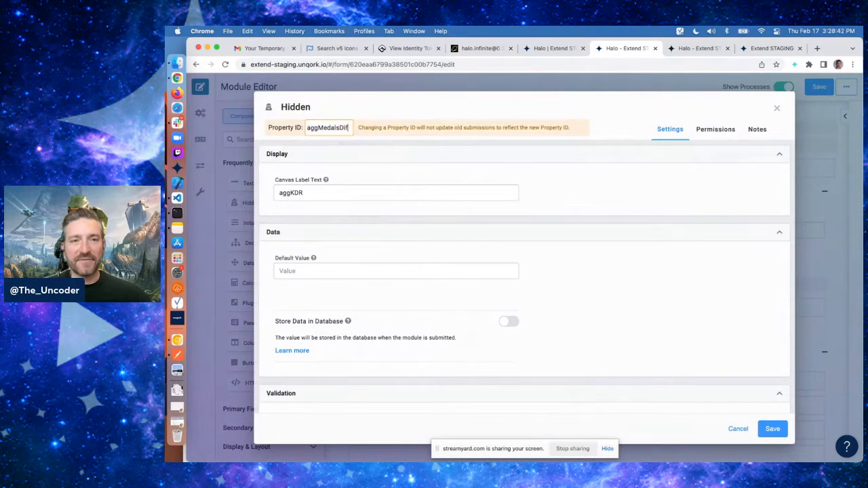
pyautogui.press('Tab')
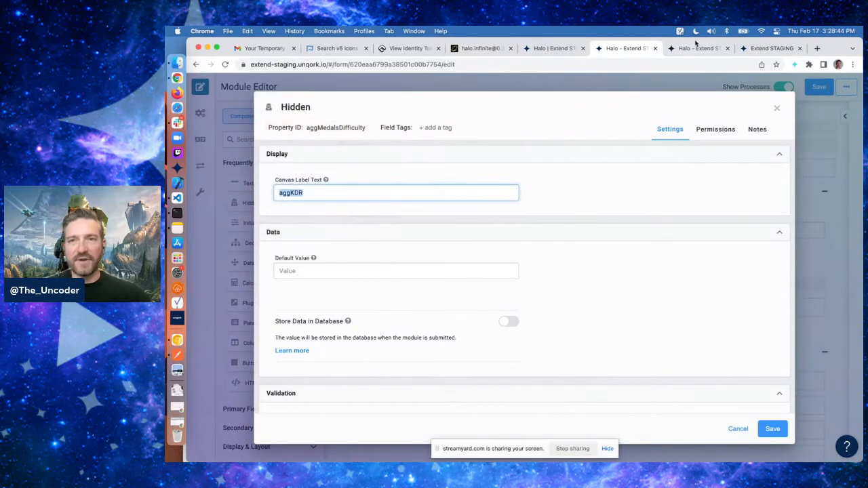
# Inspect the first medal entry in the preview tab's execute response, including its difficulty field, then return to the editor
pyautogui.click(697, 49)
pyautogui.click(609, 185)
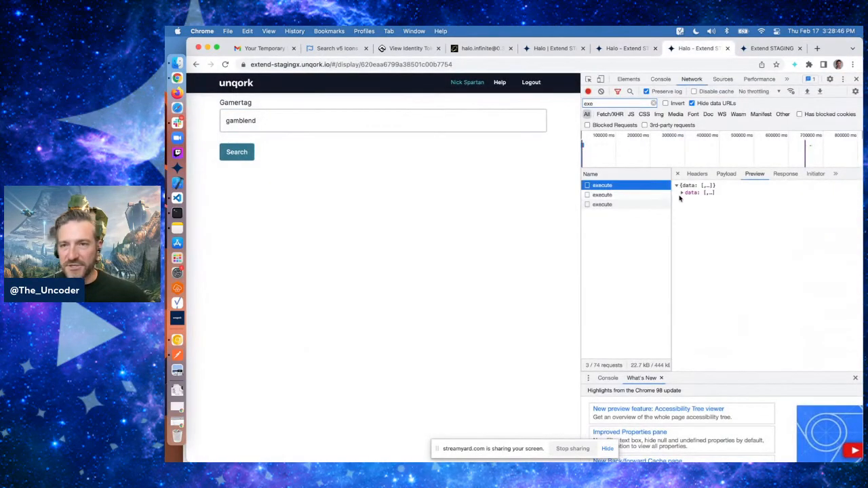
pyautogui.click(682, 194)
pyautogui.click(688, 200)
pyautogui.click(698, 207)
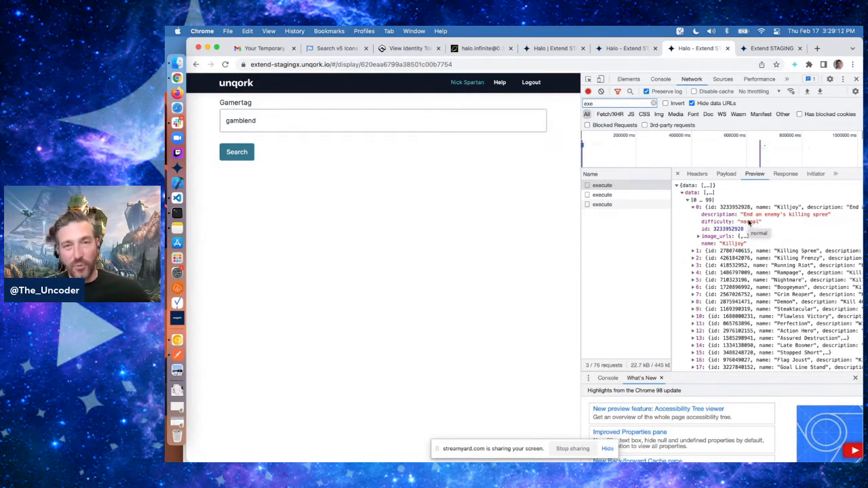
pyautogui.click(553, 49)
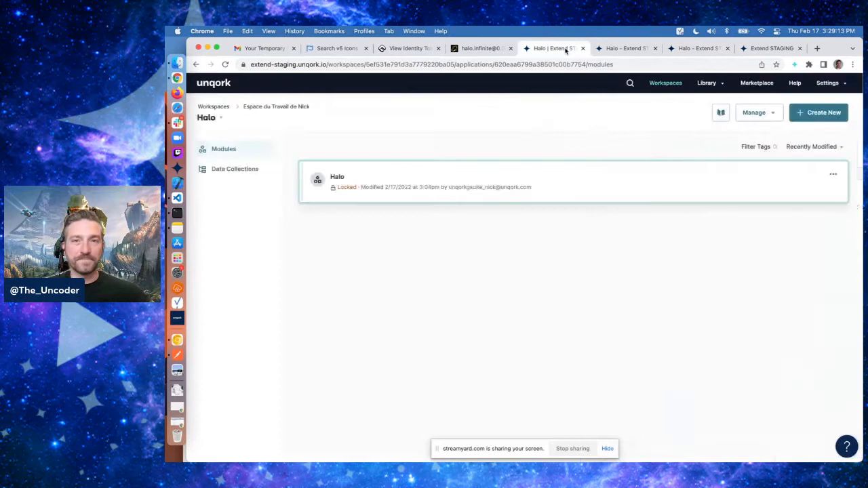
pyautogui.click(602, 50)
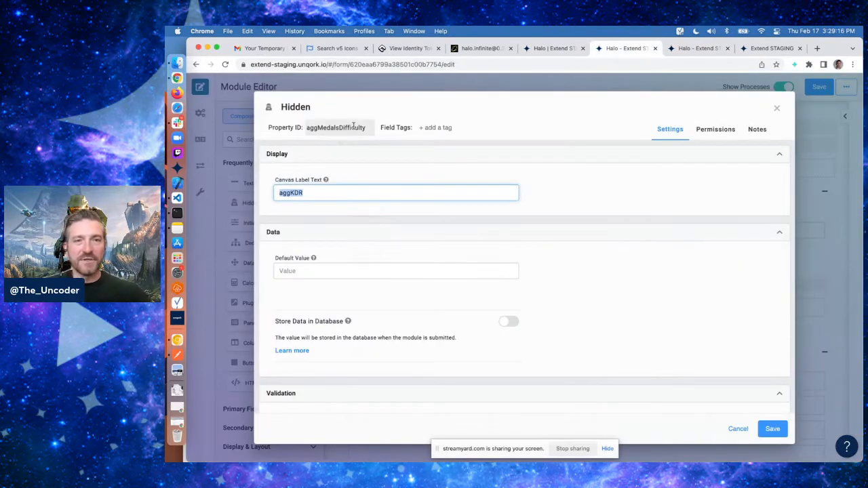
# Copy the property ID into the canvas label so it reads aggMedalsDifficulty, and save the component
pyautogui.doubleClick(336, 127)
pyautogui.press('super+c')
pyautogui.click(302, 193)
pyautogui.press('super+v')
pyautogui.press('BackSpace')
pyautogui.press('BackSpace')
pyautogui.press('BackSpace')
pyautogui.press('BackSpace')
pyautogui.press('BackSpace')
pyautogui.press('BackSpace')
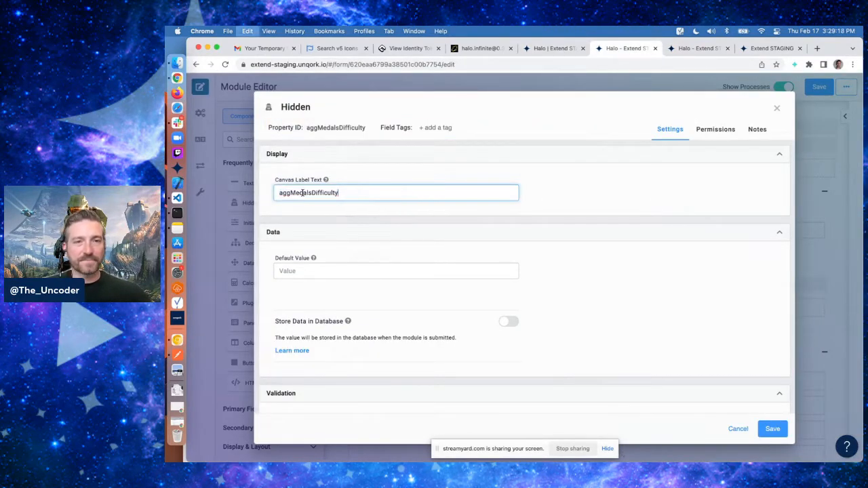
pyautogui.click(773, 429)
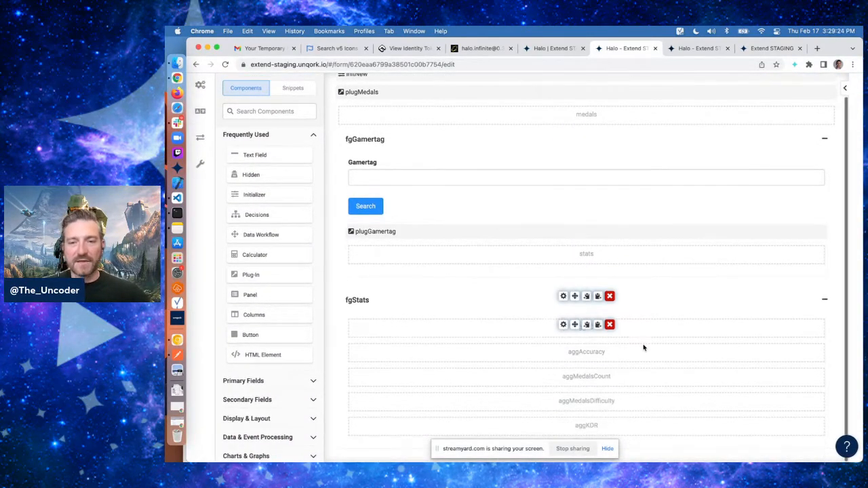
# Set another duplicated Hidden component's property ID and canvas label to aggMedalsDifficultyPerMedal and save it
pyautogui.click(563, 424)
pyautogui.click(323, 127)
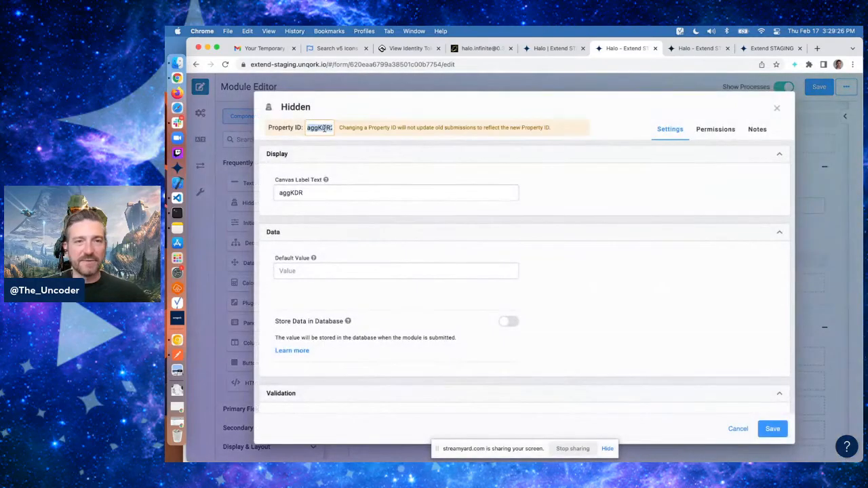
pyautogui.press('super+v')
pyautogui.write('PerMedal')
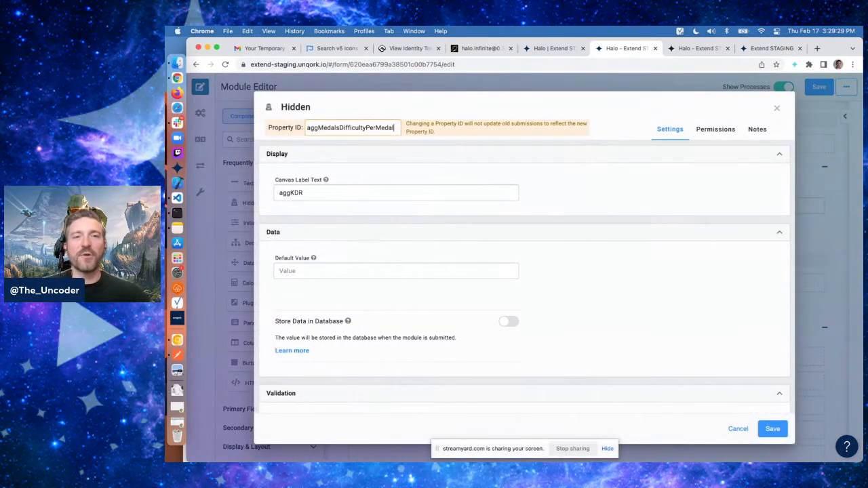
pyautogui.doubleClick(347, 123)
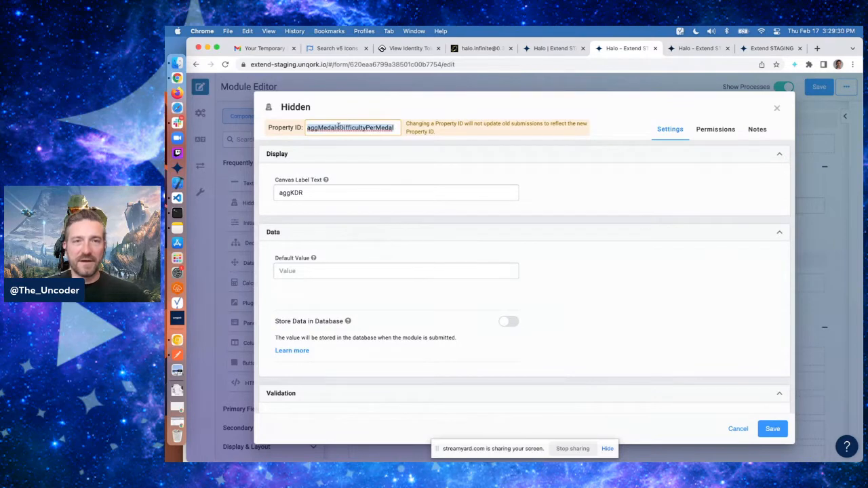
pyautogui.tripleClick(327, 193)
pyautogui.hotkey('ctrl', 'v')
pyautogui.click(624, 196)
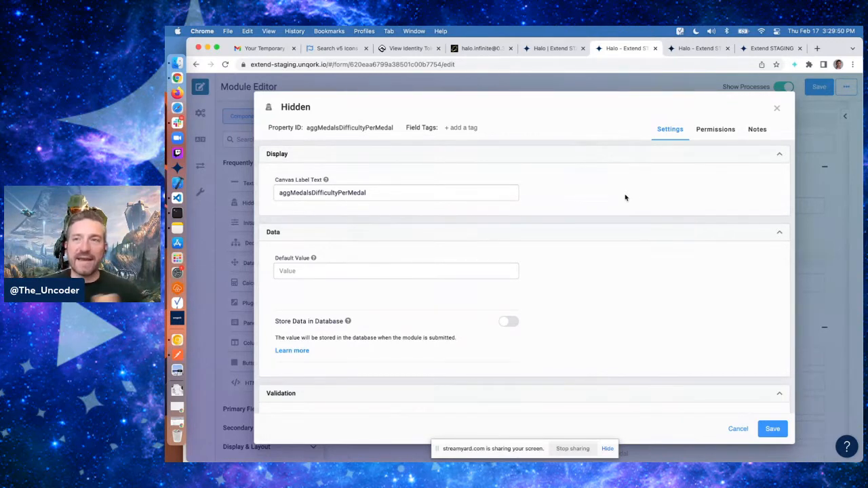
pyautogui.click(770, 427)
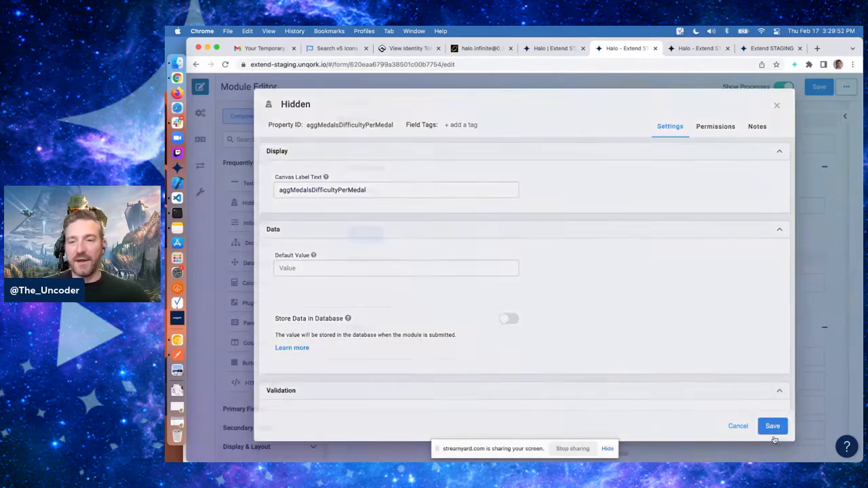
# Set the last duplicated Hidden component's property ID and canvas label to aggMedals and save it
pyautogui.scroll(-3, 591, 282)
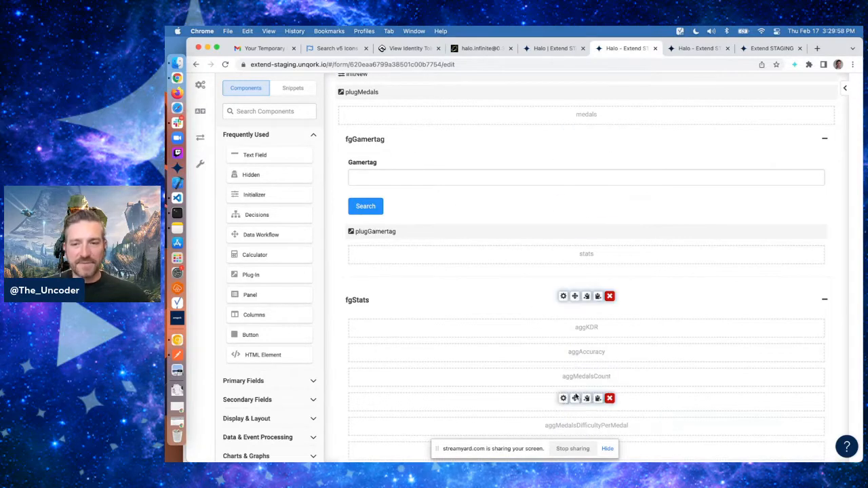
pyautogui.scroll(-1, 560, 407)
pyautogui.click(563, 425)
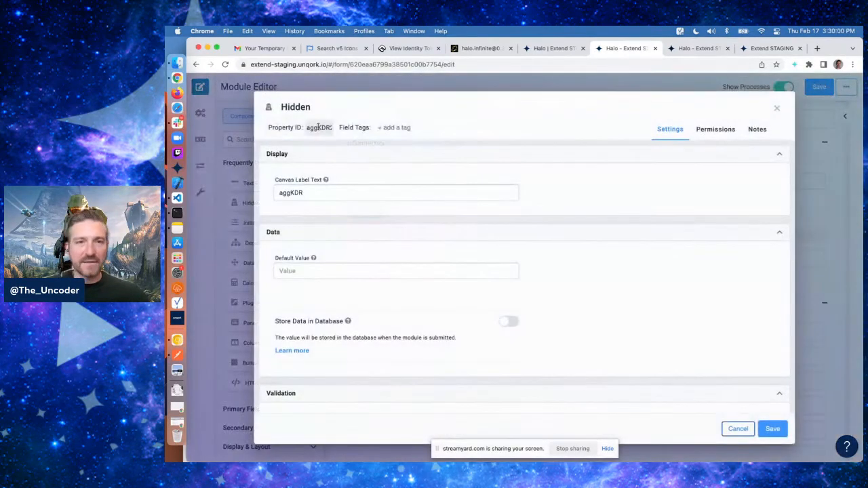
pyautogui.doubleClick(319, 128)
pyautogui.write('aggMedals')
pyautogui.press('Tab')
pyautogui.write('addMed')
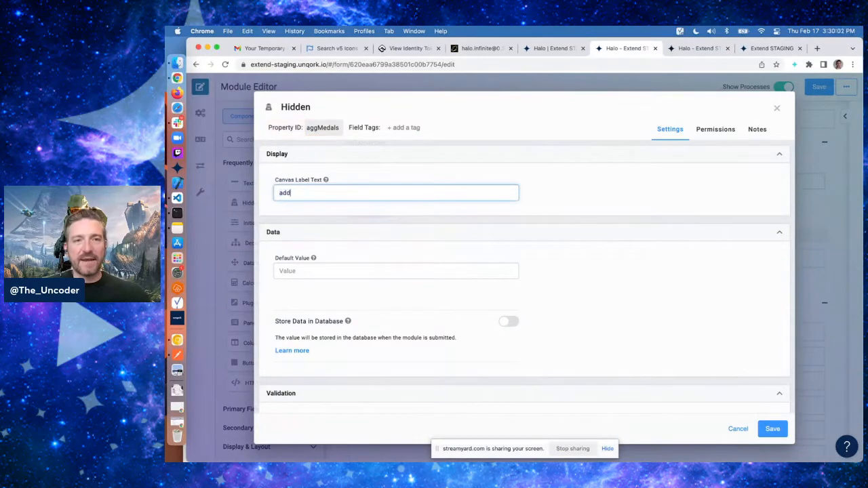
pyautogui.press('BackSpace')
pyautogui.write('ggMedals')
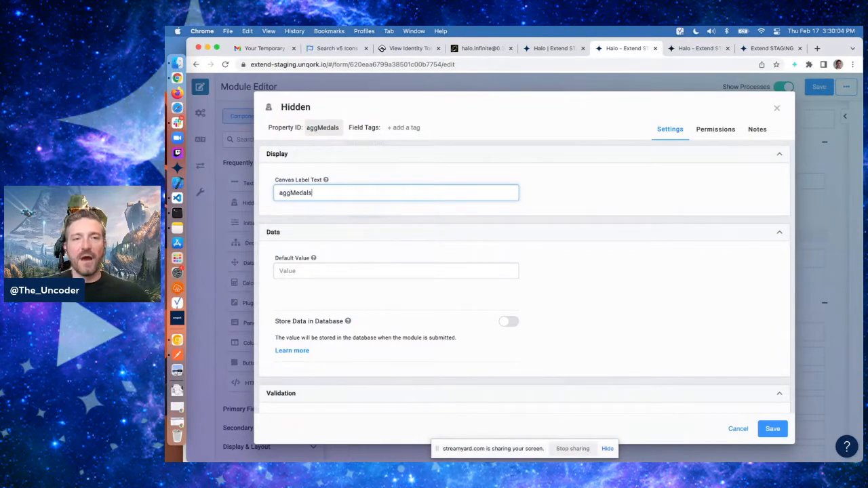
pyautogui.click(609, 189)
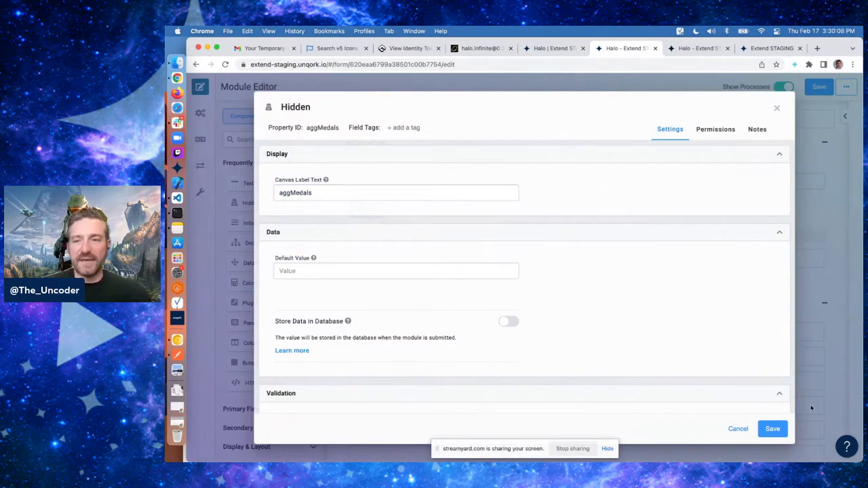
pyautogui.click(773, 429)
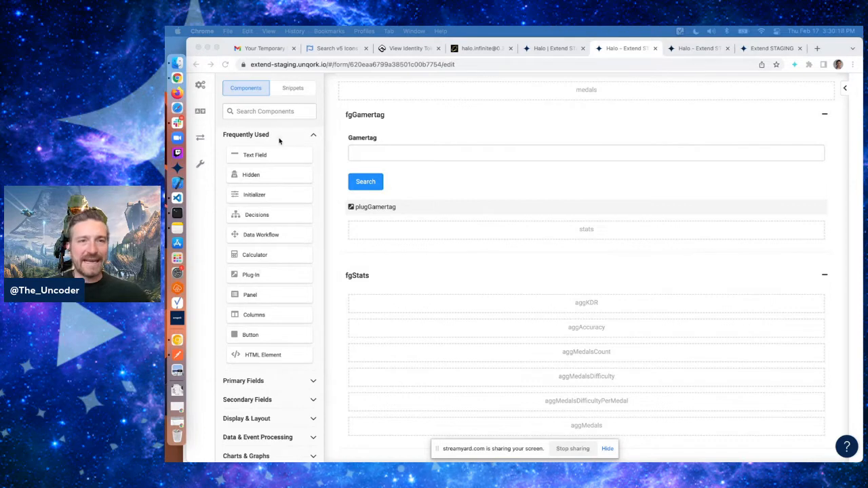
# Add a Data Table component to the module with label and property name dtMedals
pyautogui.click(282, 113)
pyautogui.write('table')
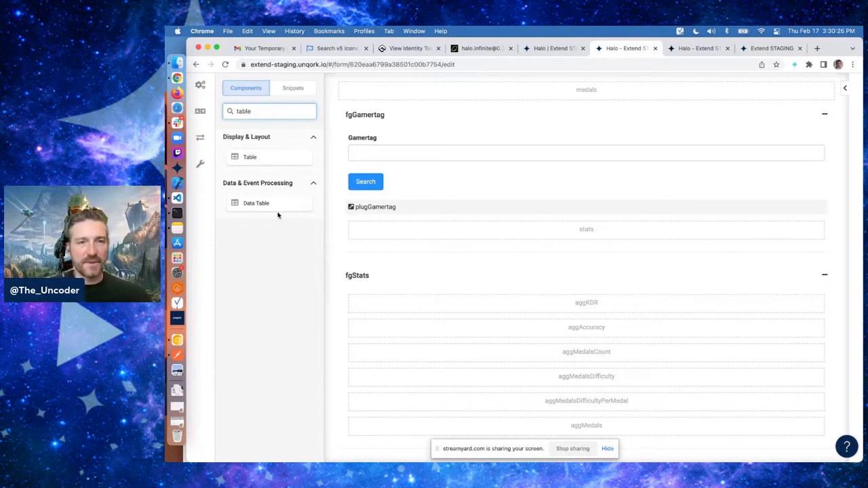
pyautogui.moveTo(264, 202); pyautogui.dragTo(462, 316)
pyautogui.write('dtMedals')
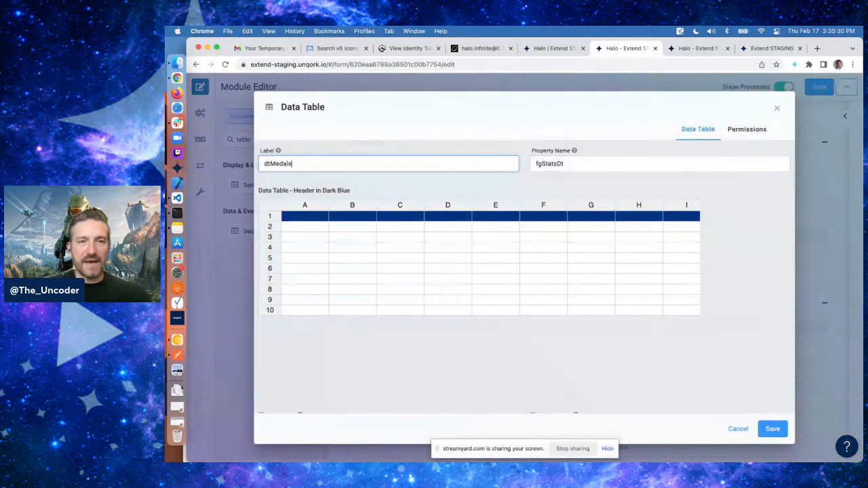
pyautogui.press('Tab')
pyautogui.write('dtMedals')
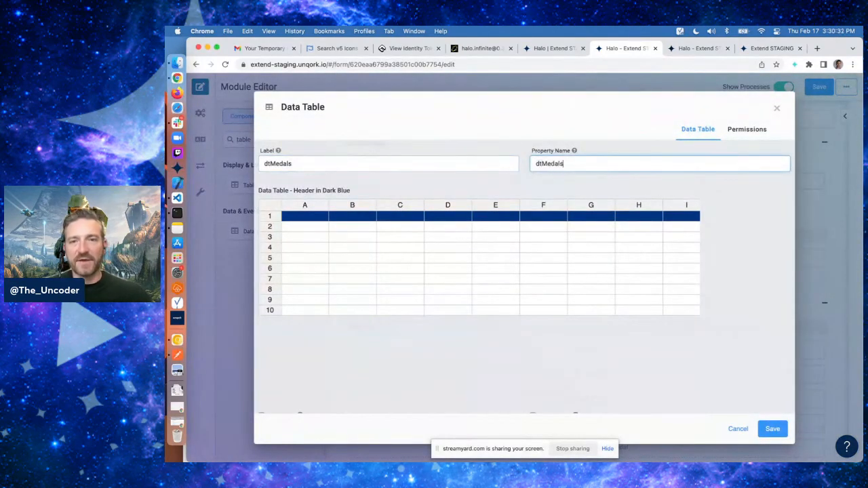
# Enter the data table's column headers difficulty and difficultyScore in the first row
pyautogui.click(311, 217)
pyautogui.write('difficulty')
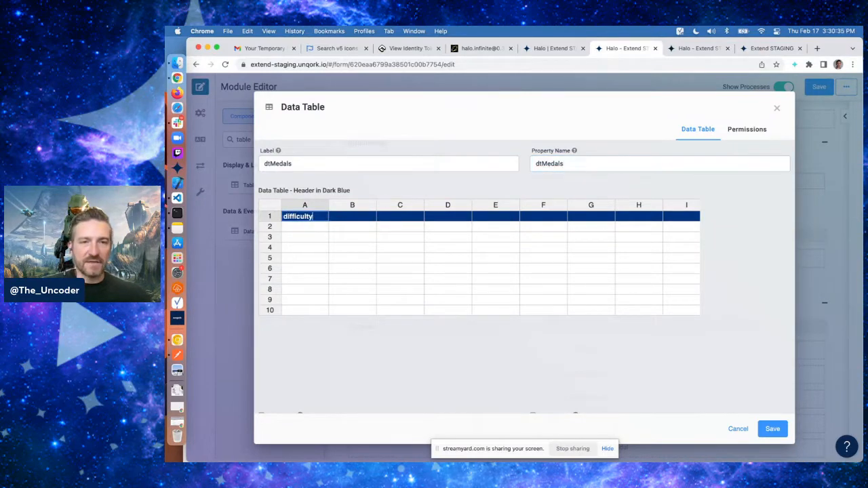
pyautogui.press('Tab')
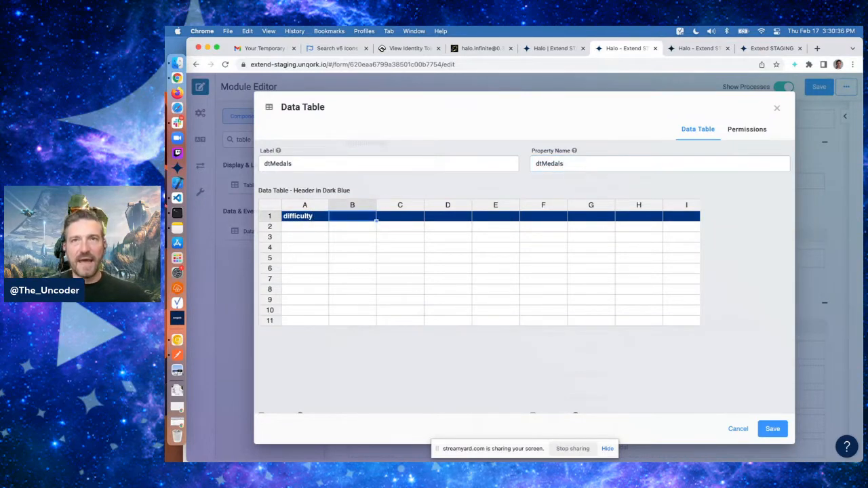
pyautogui.write('difficultyScore')
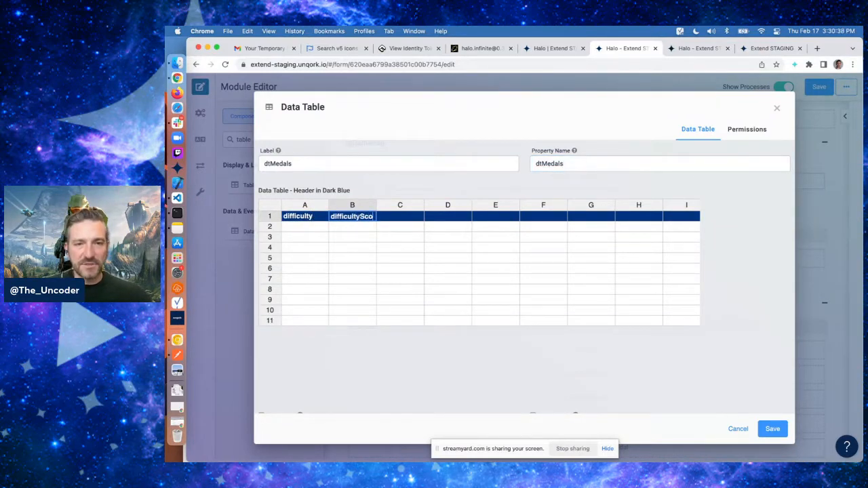
pyautogui.press('Return')
pyautogui.press('Left')
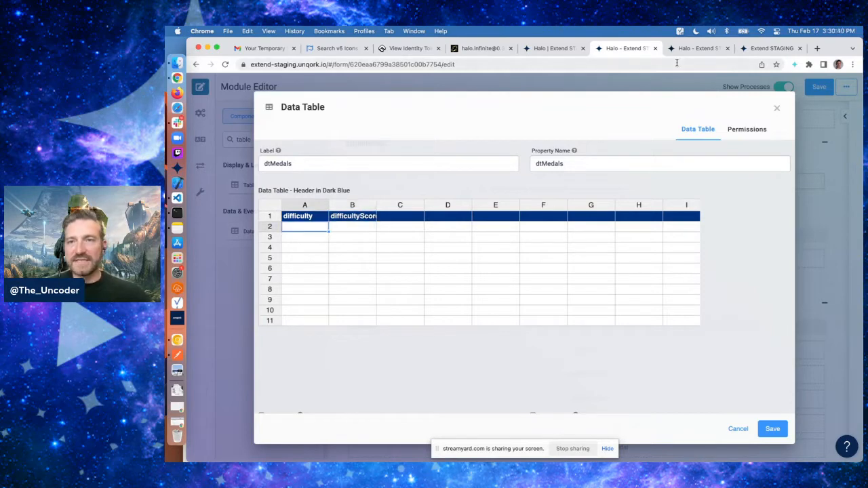
# Enter the difficulty values normal, heroic, legendary and mythic in the data table's difficulty column
pyautogui.click(695, 48)
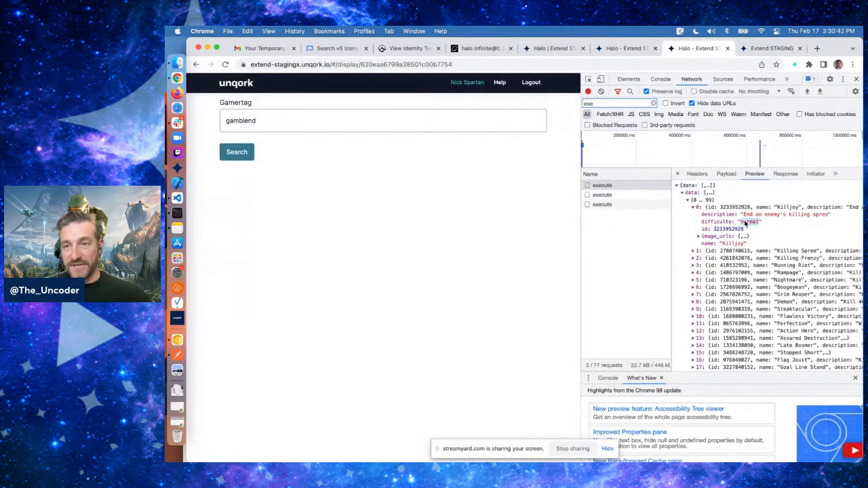
pyautogui.click(624, 48)
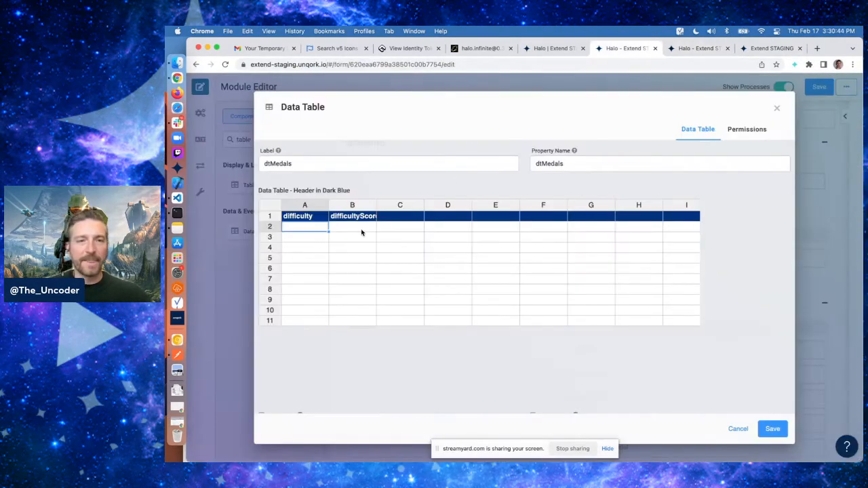
pyautogui.write('normal')
pyautogui.press('Return')
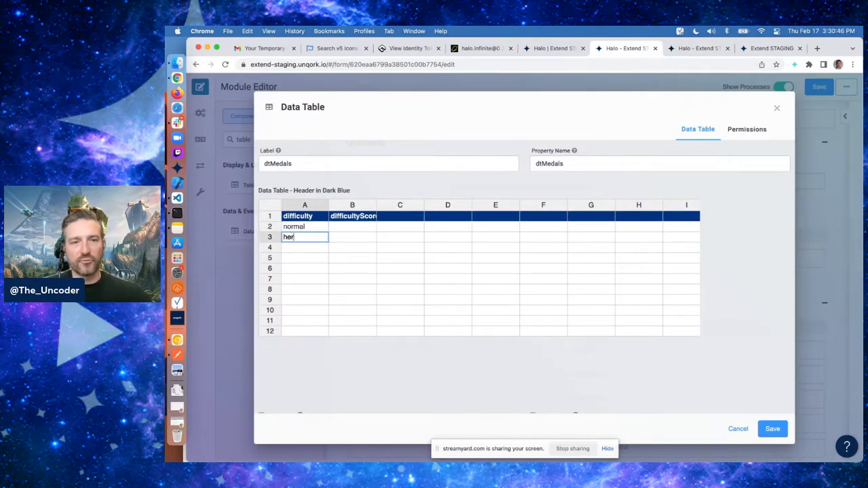
pyautogui.write('heroic')
pyautogui.press('Return')
pyautogui.write('legenda')
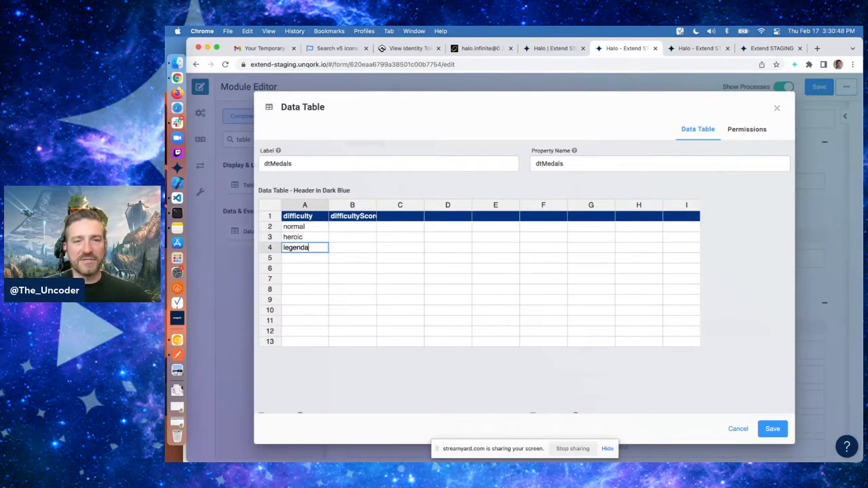
pyautogui.write('ry')
pyautogui.press('Return')
pyautogui.write('mythic')
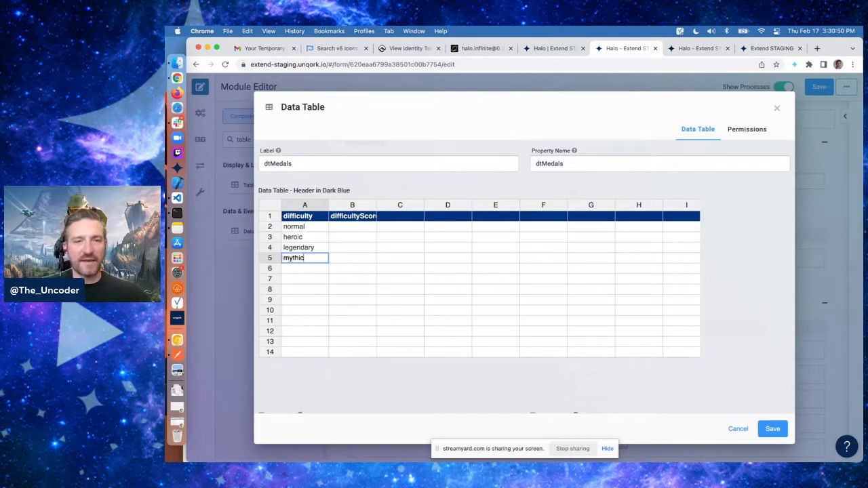
# Enter difficulty scores 1, 2, 3 and 4 beside each difficulty and save the dtMedals data table
pyautogui.press('Tab')
pyautogui.press('Up')
pyautogui.press('Up')
pyautogui.press('Up')
pyautogui.write('1')
pyautogui.press('Return')
pyautogui.write('2')
pyautogui.press('Return')
pyautogui.write('3')
pyautogui.press('Return')
pyautogui.write('4')
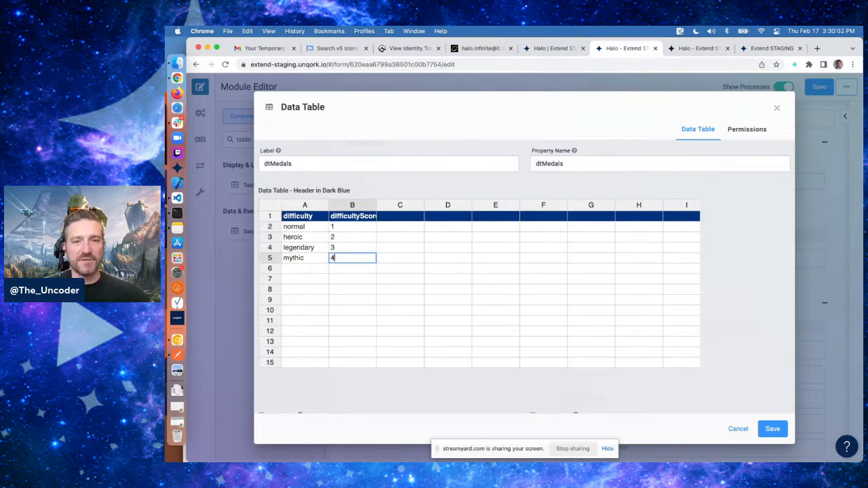
pyautogui.press('Return')
pyautogui.press('Up')
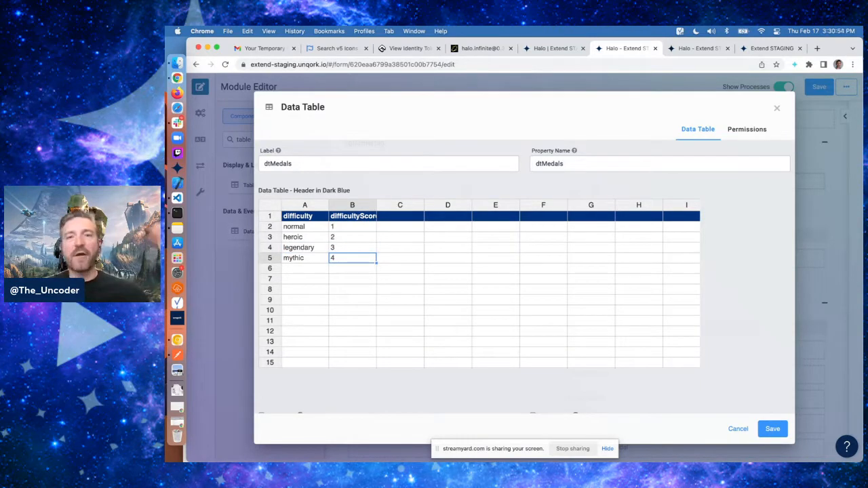
pyautogui.click(307, 231)
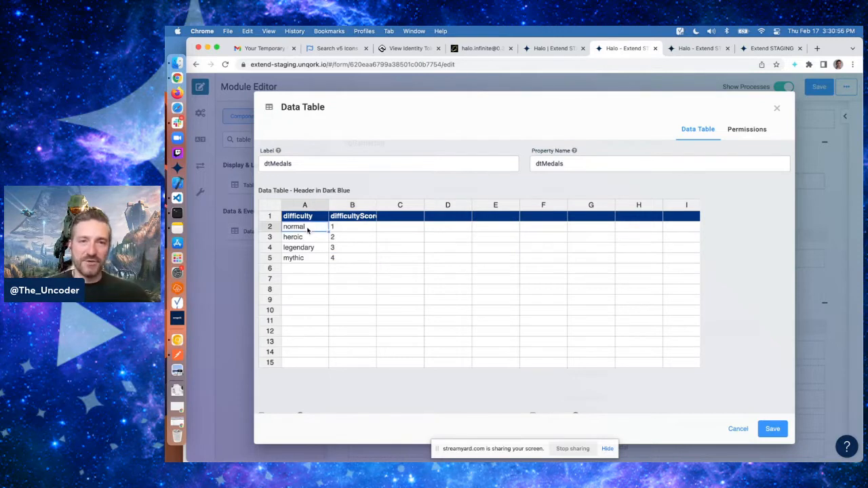
pyautogui.press('Down')
pyautogui.press('Down')
pyautogui.press('Down')
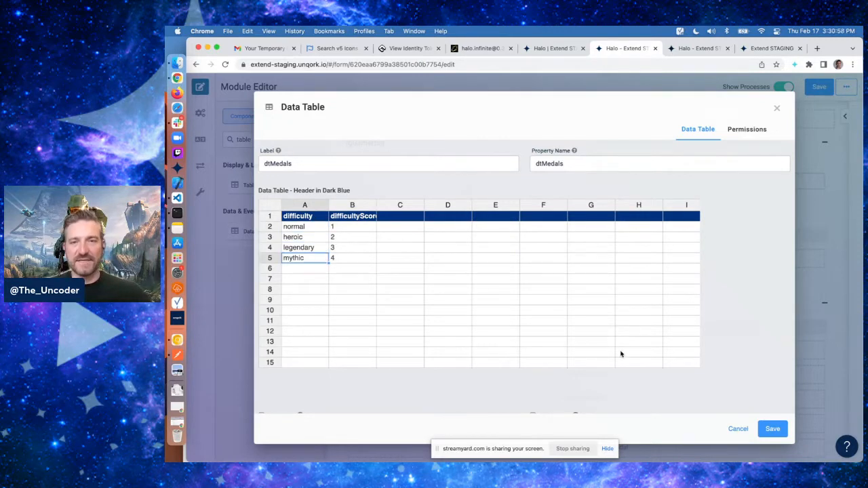
pyautogui.click(771, 432)
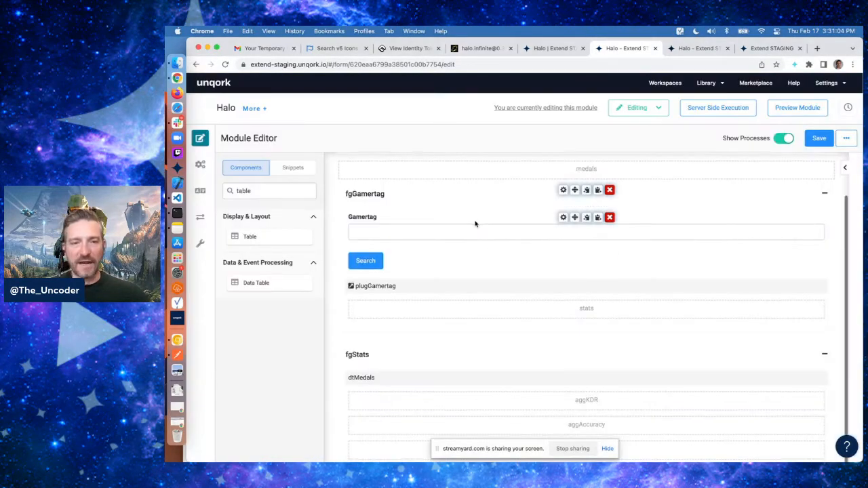
# Clear the component search so the frequently used components are listed
pyautogui.scroll(-3, 474, 224)
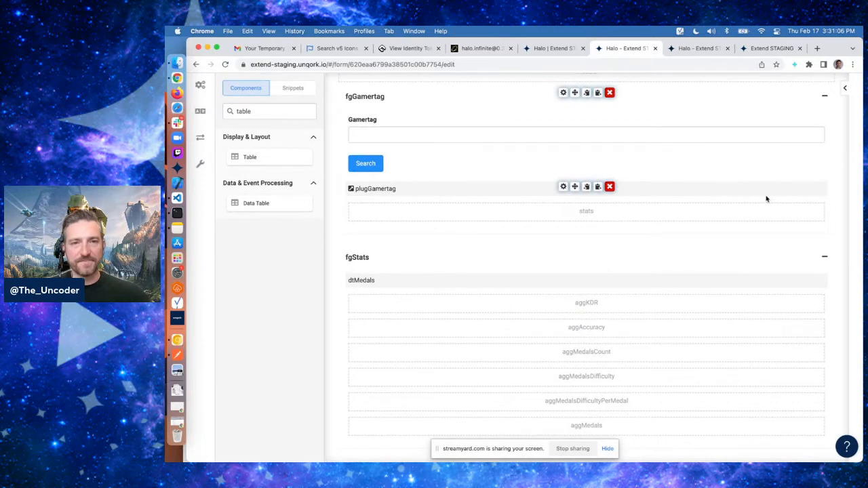
pyautogui.doubleClick(258, 112)
pyautogui.press('BackSpace')
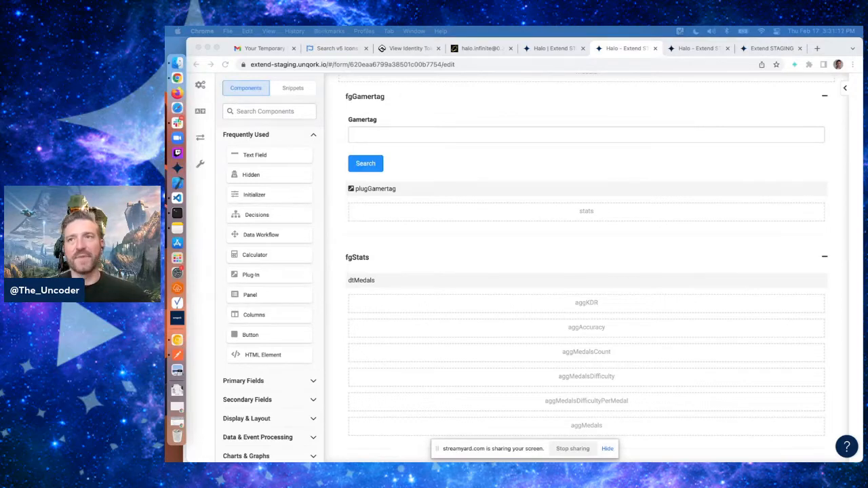
pyautogui.click(420, 243)
# Examine the stats response's core breakdowns and medals structure in the browser's network preview
pyautogui.click(700, 48)
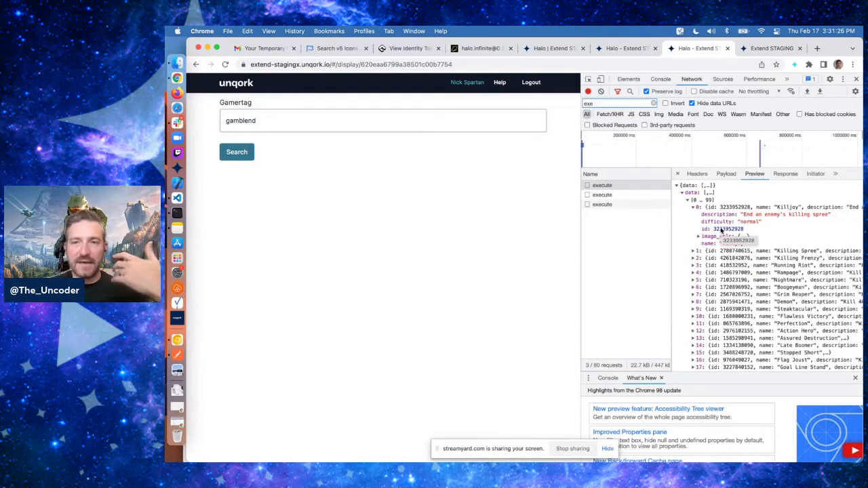
pyautogui.click(630, 205)
pyautogui.click(692, 200)
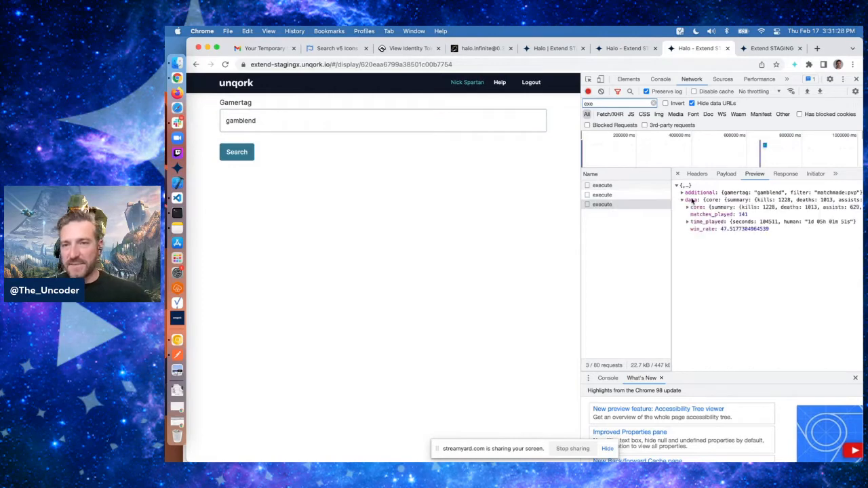
pyautogui.click(695, 208)
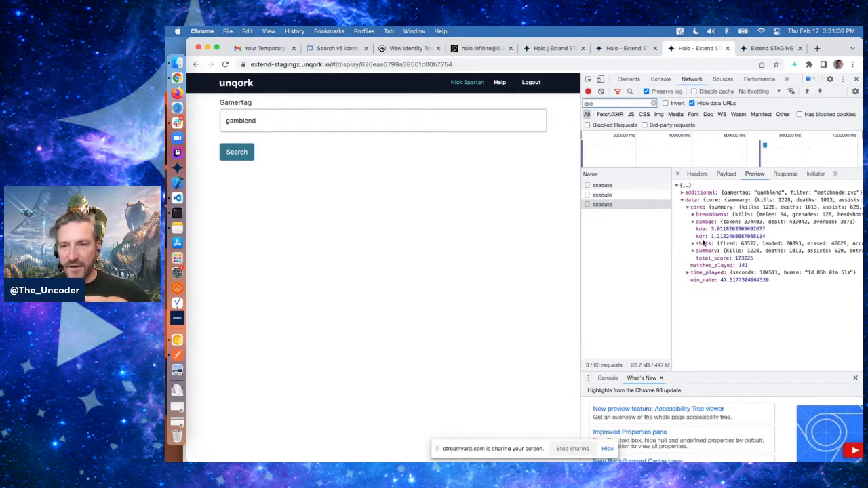
pyautogui.click(710, 215)
pyautogui.click(708, 243)
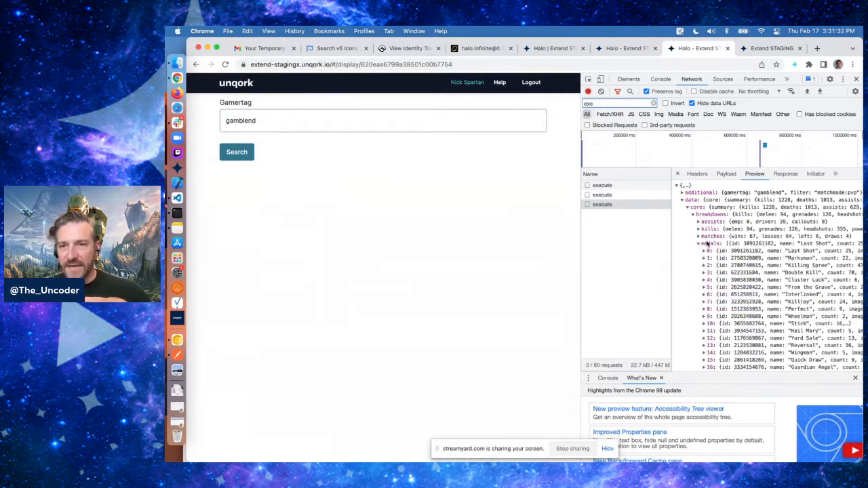
pyautogui.click(704, 251)
pyautogui.scroll(-1, 723, 248)
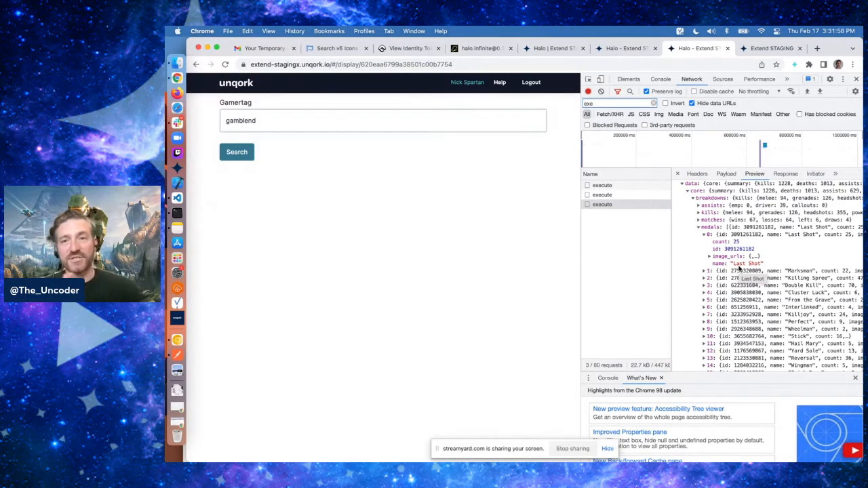
pyautogui.scroll(1, 740, 237)
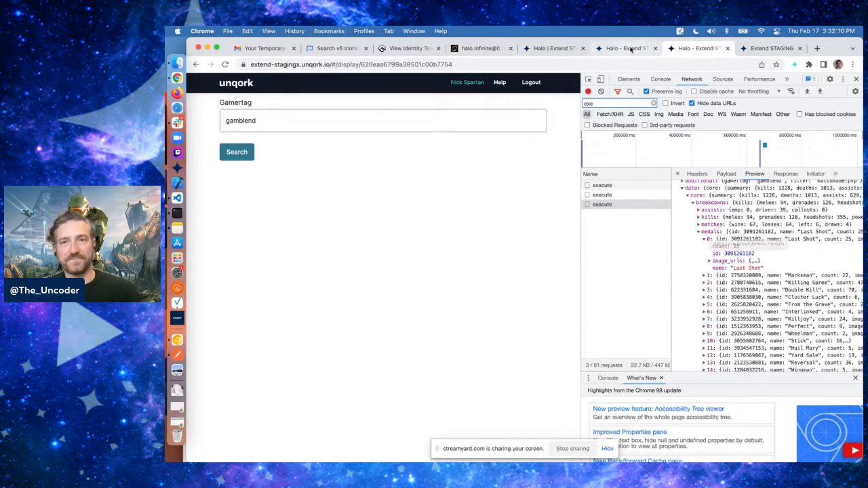
pyautogui.click(628, 48)
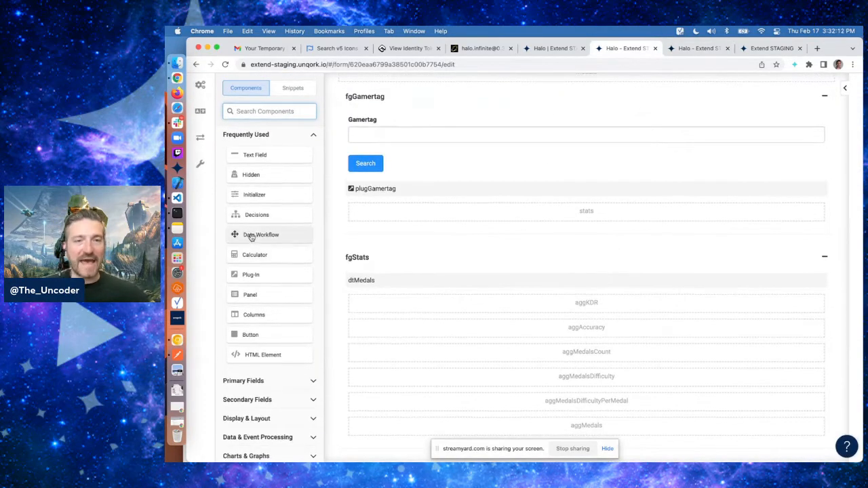
# Add a Data Workflow component with canvas label and property name dwfMedals
pyautogui.moveTo(251, 237); pyautogui.dragTo(426, 307)
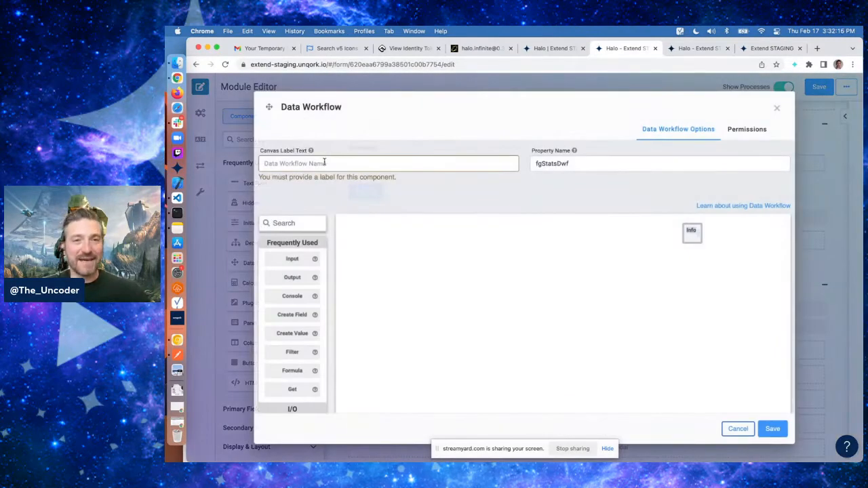
pyautogui.click(325, 163)
pyautogui.write('dwfMedals')
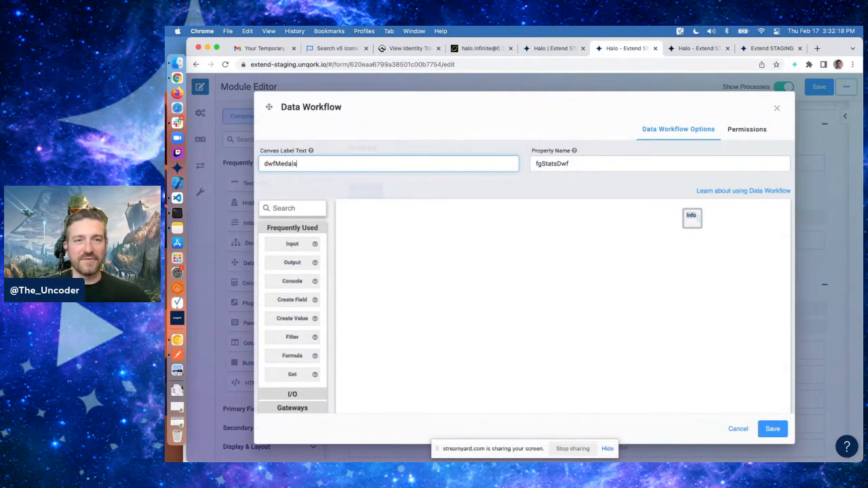
pyautogui.press('Tab')
pyautogui.write('dwfMedals')
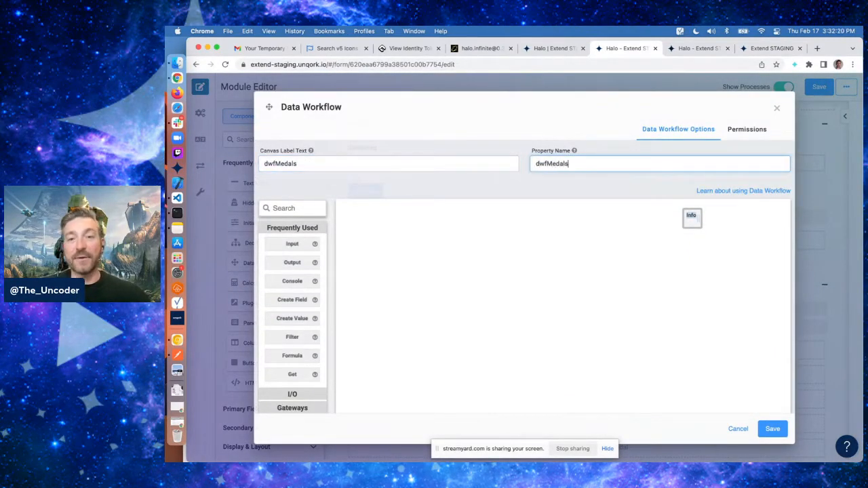
pyautogui.click(389, 188)
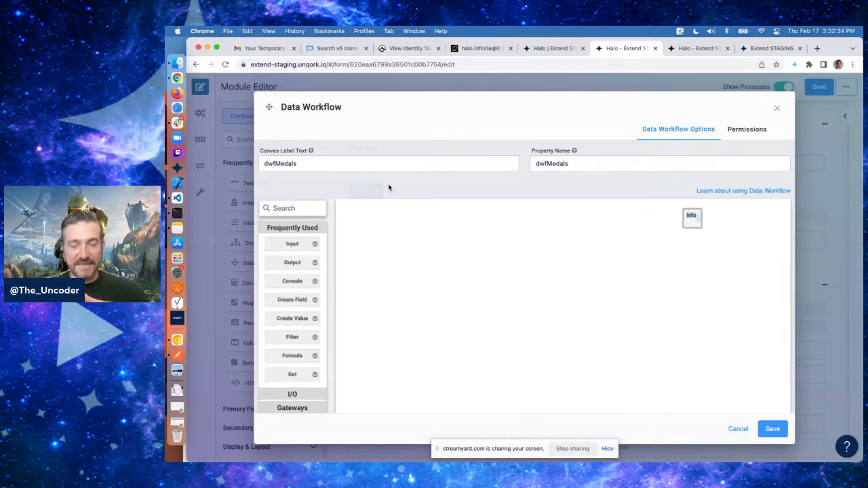
# Add an Input operator to the workflow that reads the stats component
pyautogui.moveTo(314, 284)
pyautogui.scroll(-1, 314, 288)
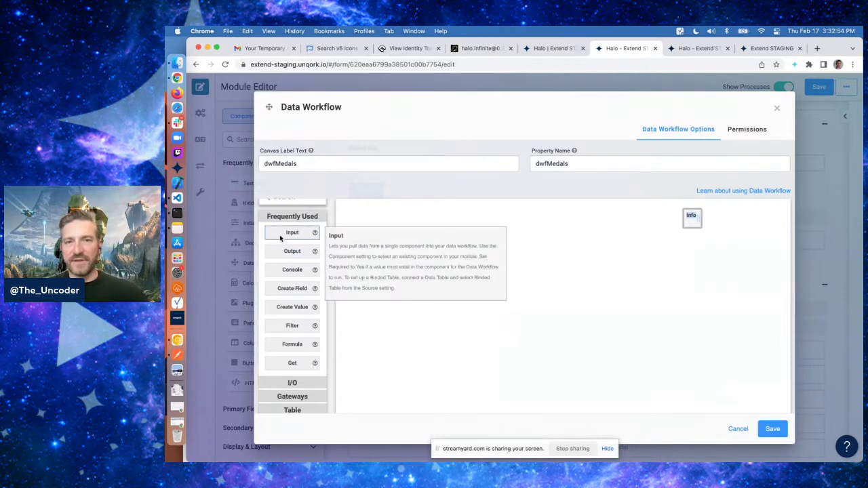
pyautogui.moveTo(293, 232); pyautogui.dragTo(429, 242)
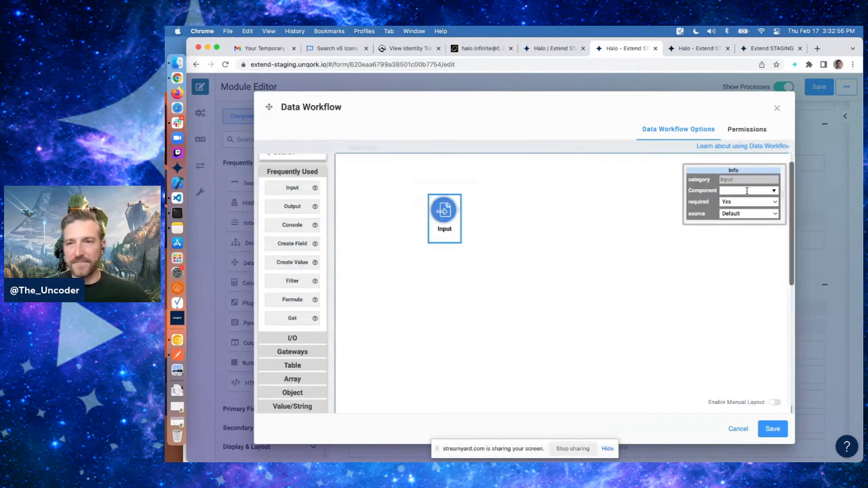
pyautogui.click(747, 191)
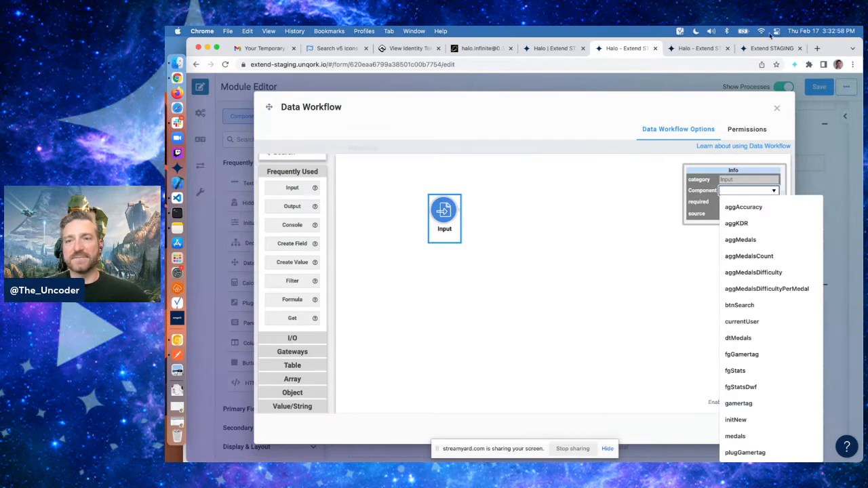
pyautogui.write('stat')
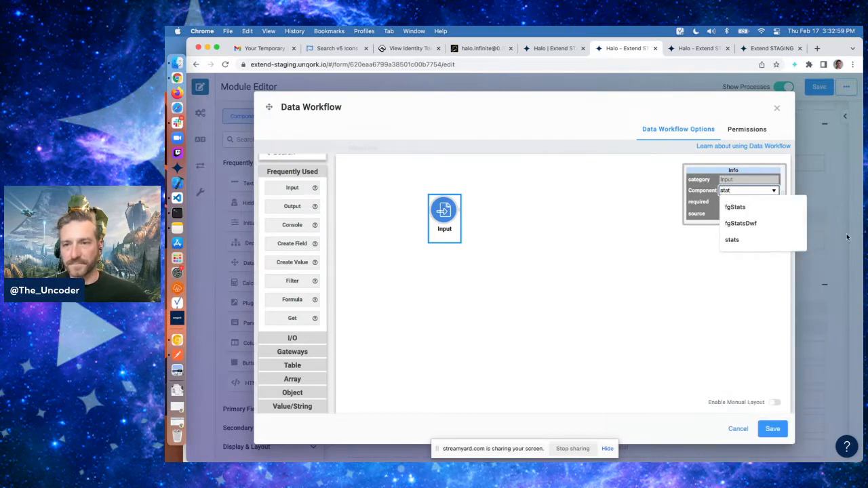
pyautogui.click(756, 243)
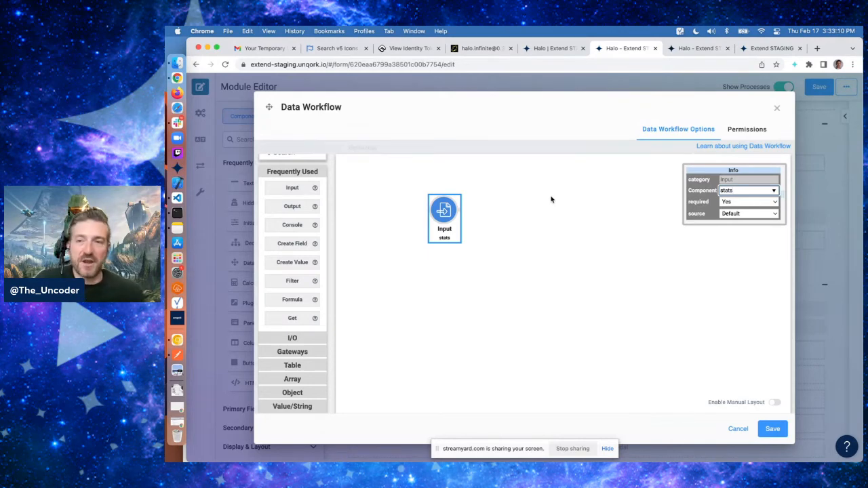
pyautogui.click(542, 146)
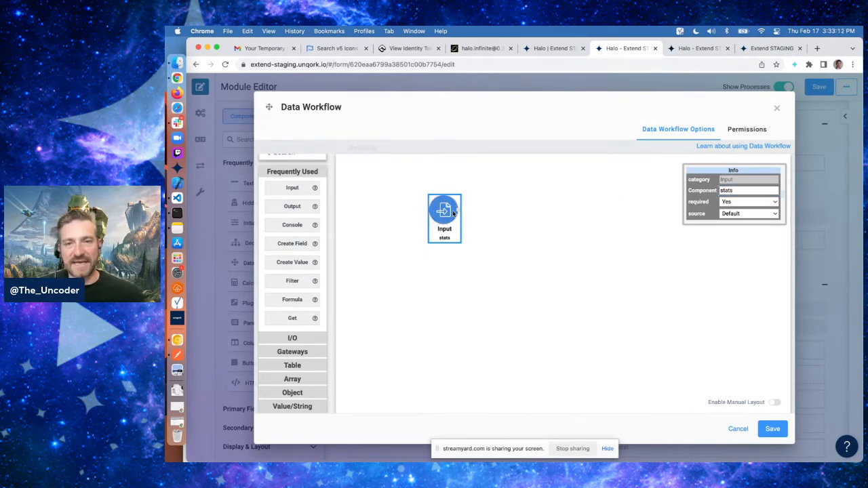
# Add a second Input operator reading the medals component and position it below the first
pyautogui.moveTo(309, 190); pyautogui.dragTo(473, 309)
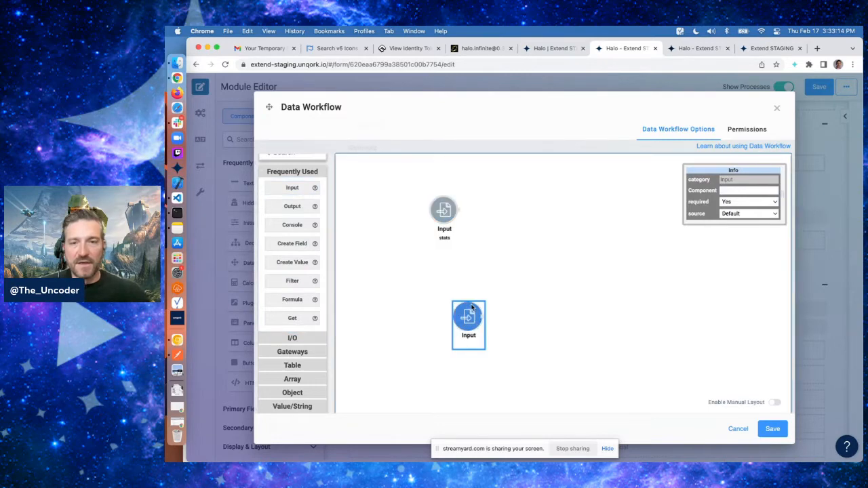
pyautogui.click(746, 190)
pyautogui.write('medals')
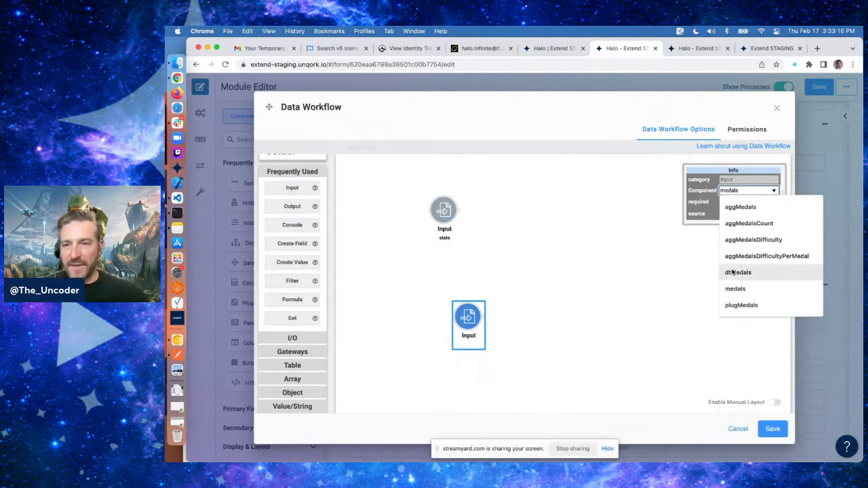
pyautogui.click(736, 289)
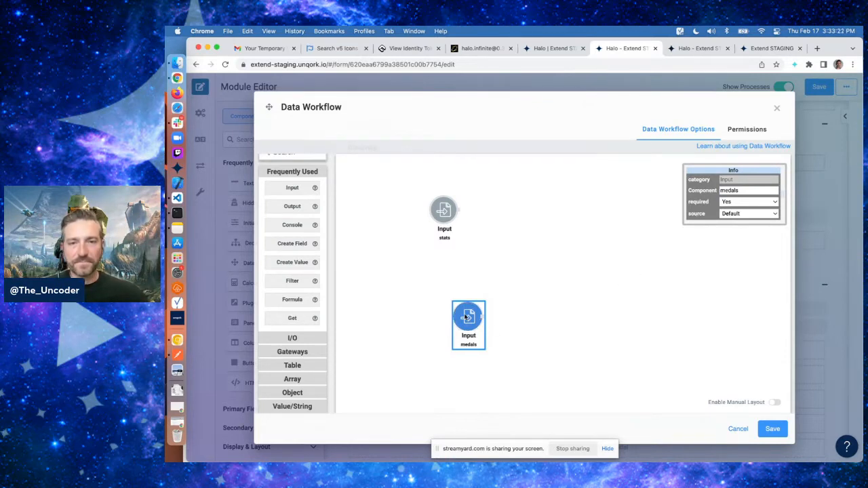
pyautogui.moveTo(467, 317); pyautogui.dragTo(446, 287)
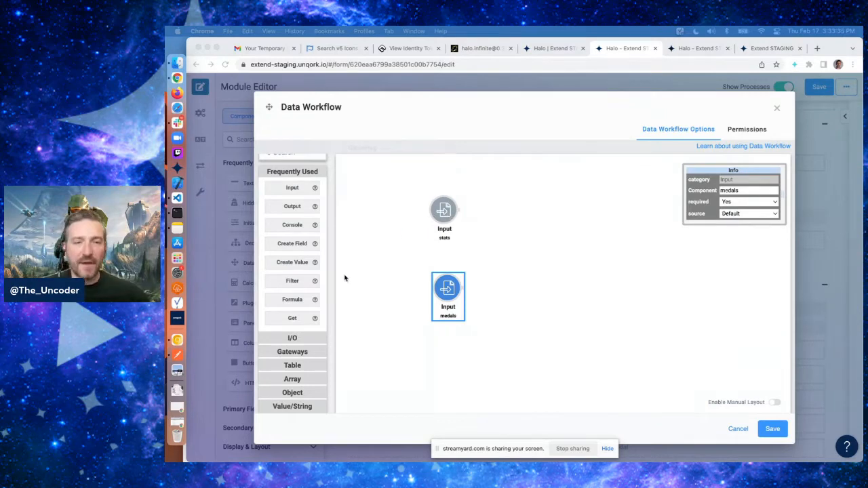
pyautogui.click(477, 272)
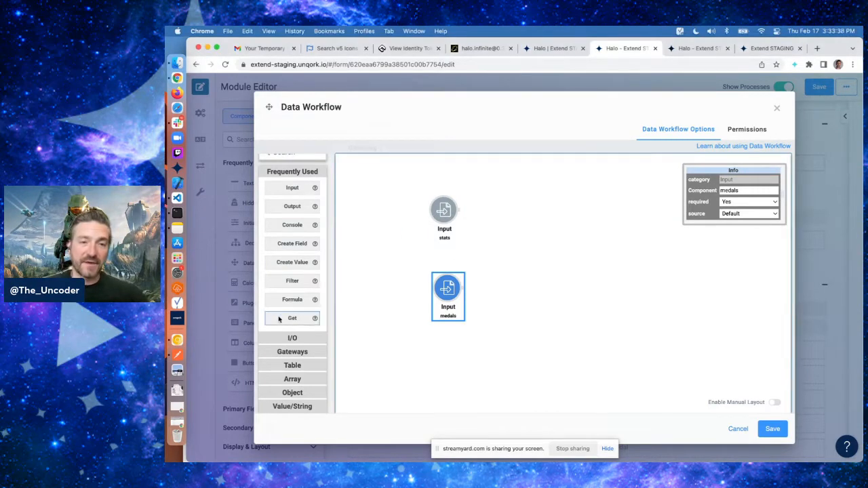
# Add a Get operator to the workflow and connect the stats Input to it
pyautogui.moveTo(280, 318); pyautogui.dragTo(515, 220)
pyautogui.moveTo(460, 211); pyautogui.dragTo(523, 237)
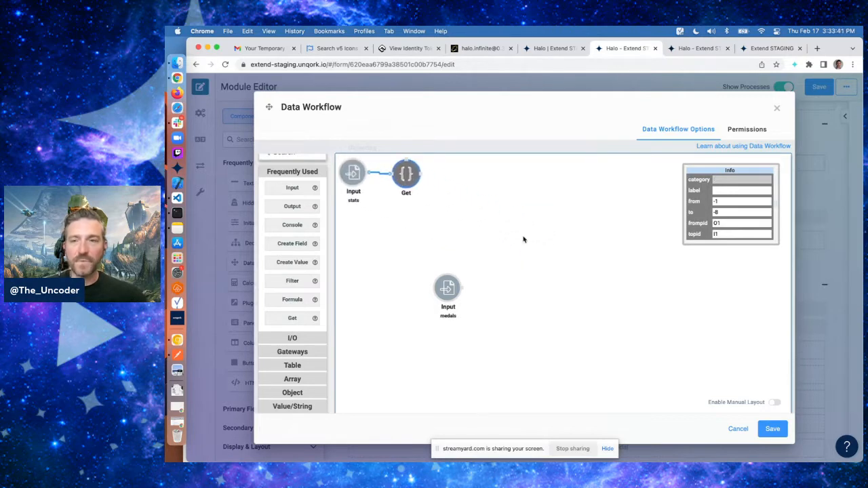
pyautogui.click(410, 176)
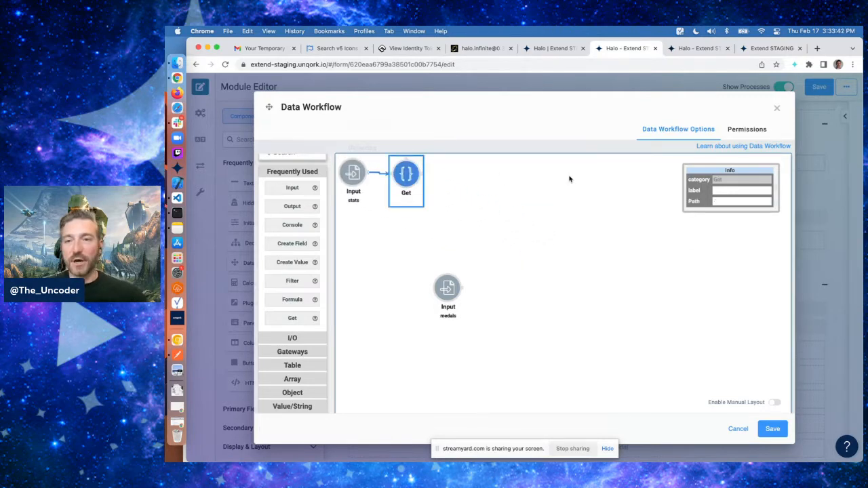
# Set the Get operator's path to core.breakdowns.medals, checking the stats response structure in the preview
pyautogui.click(730, 201)
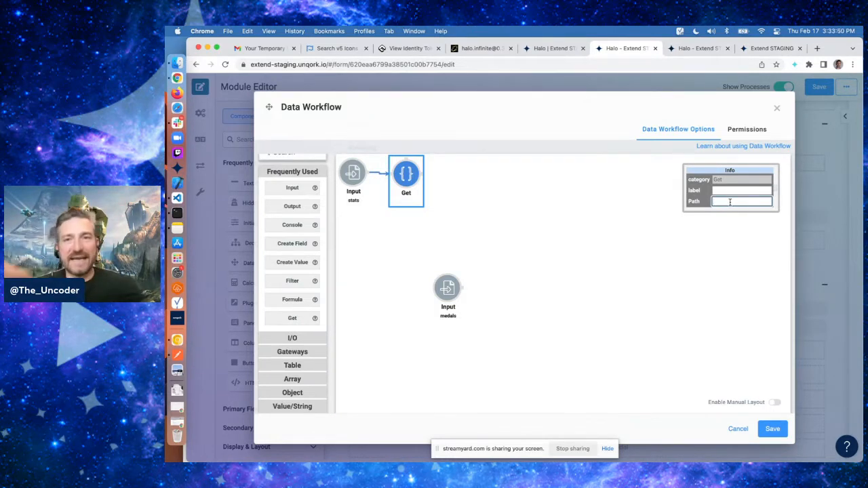
pyautogui.click(699, 48)
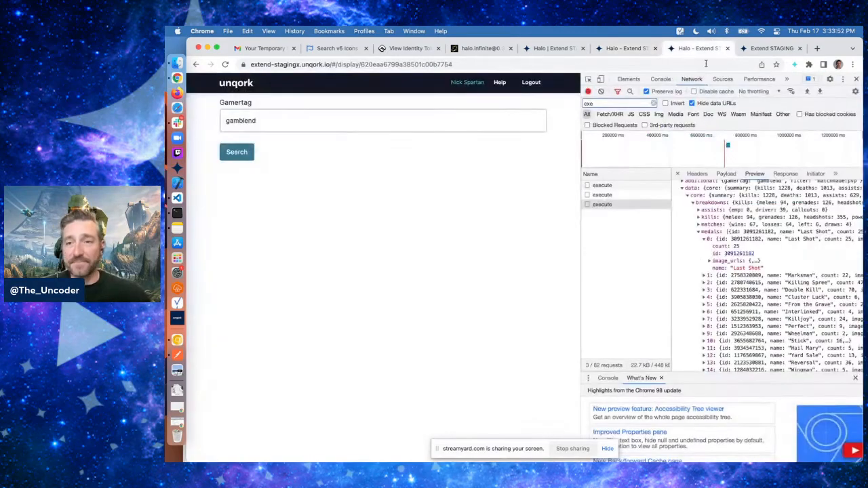
pyautogui.click(720, 236)
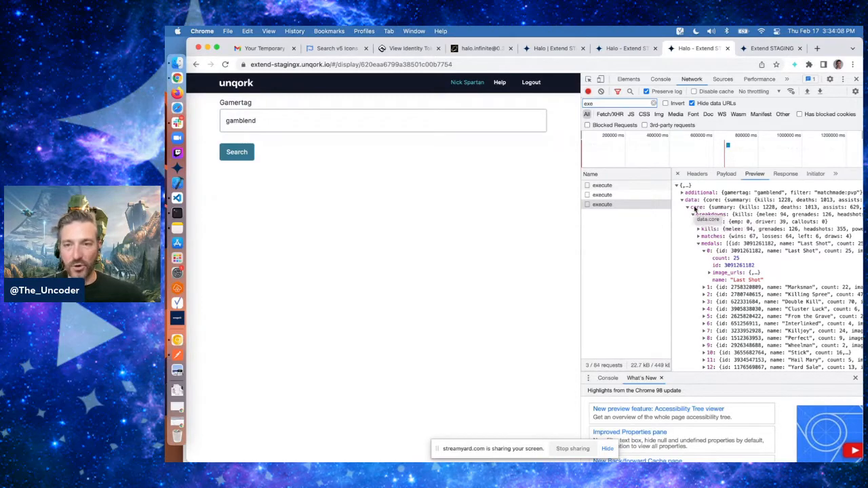
pyautogui.click(638, 49)
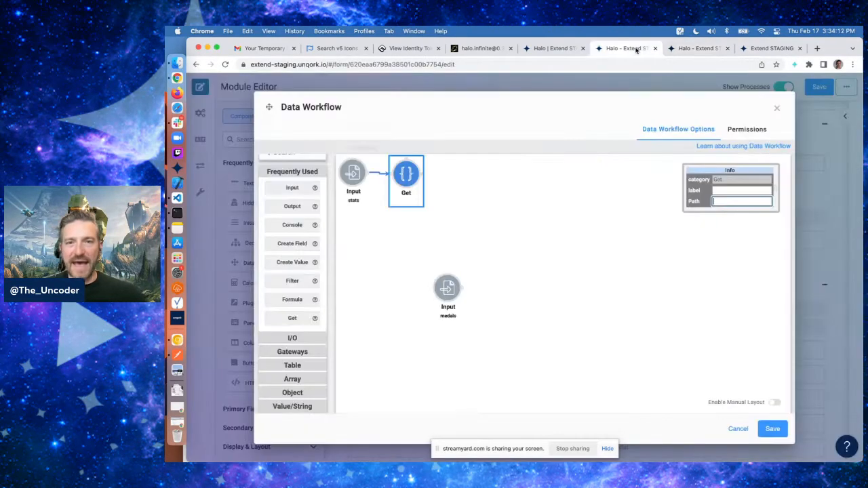
pyautogui.write('core.break')
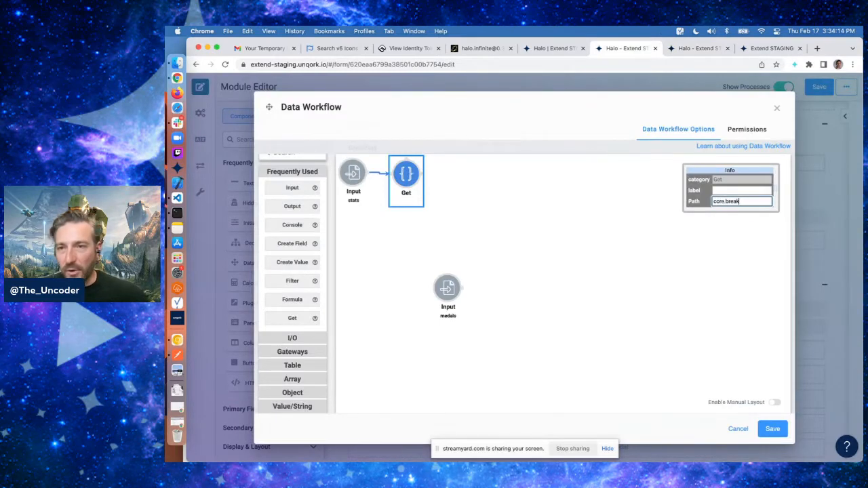
pyautogui.write('downs.')
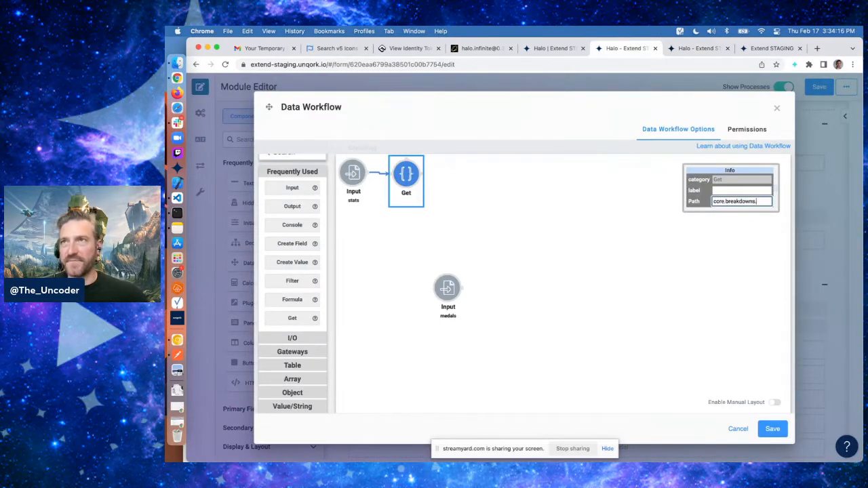
pyautogui.write('medals')
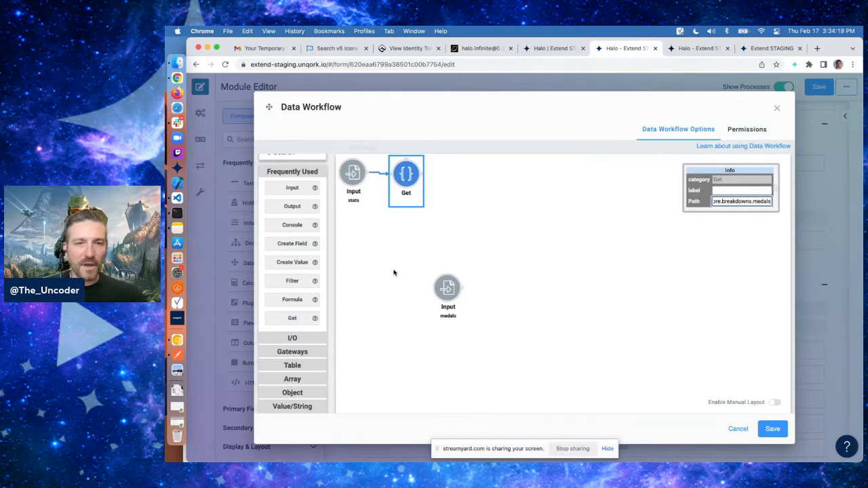
# Add a Merge operator and connect both the Get operator and the medals Input into it
pyautogui.click(406, 175)
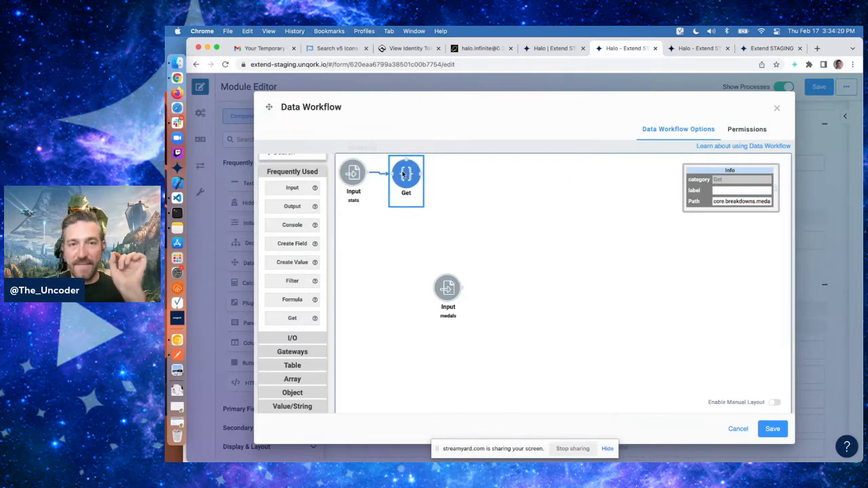
pyautogui.click(442, 291)
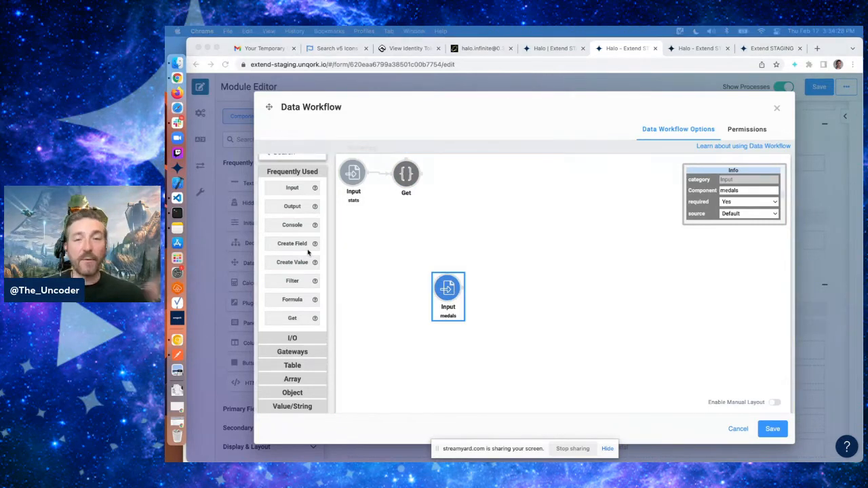
pyautogui.scroll(-3, 307, 252)
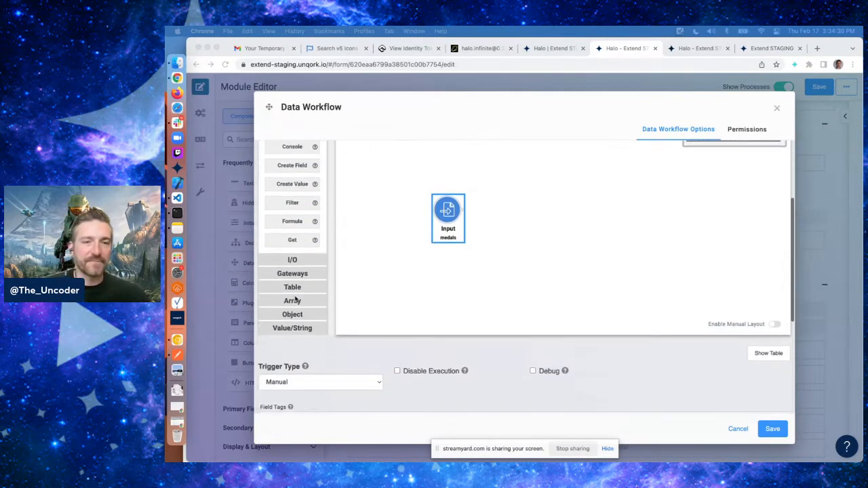
pyautogui.click(292, 286)
pyautogui.scroll(-5, 294, 290)
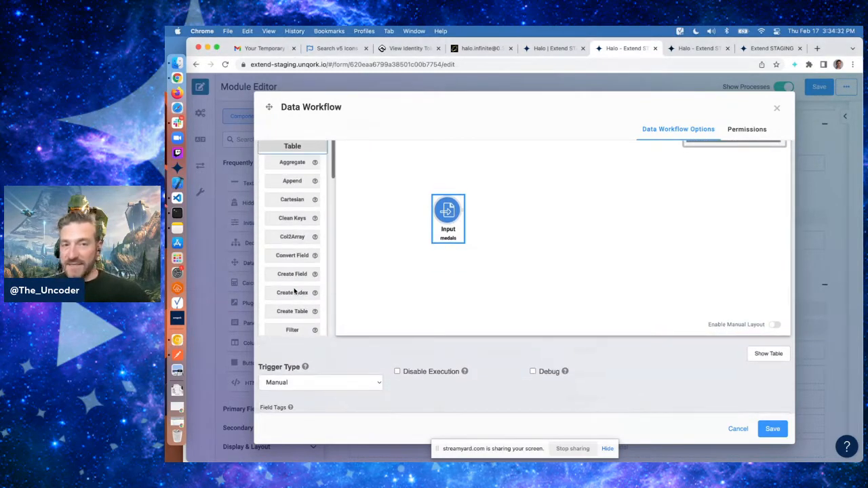
pyautogui.moveTo(287, 281); pyautogui.dragTo(543, 224)
pyautogui.moveTo(421, 163); pyautogui.dragTo(544, 215)
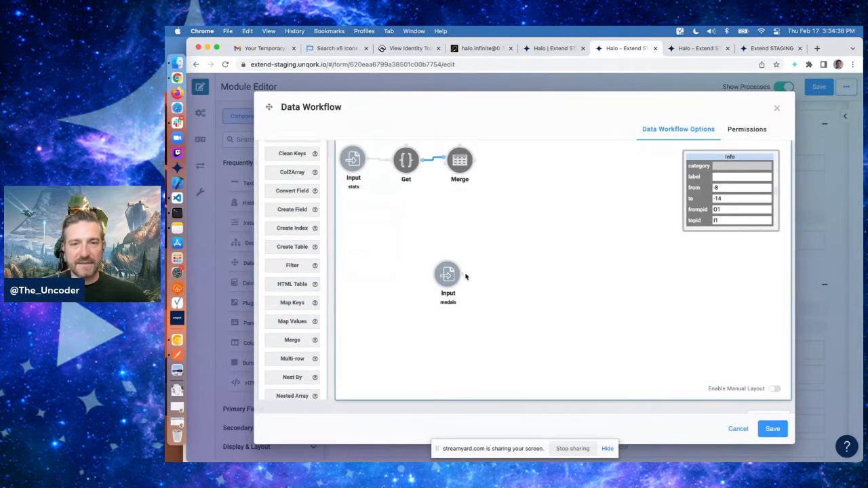
pyautogui.moveTo(462, 275); pyautogui.dragTo(460, 166)
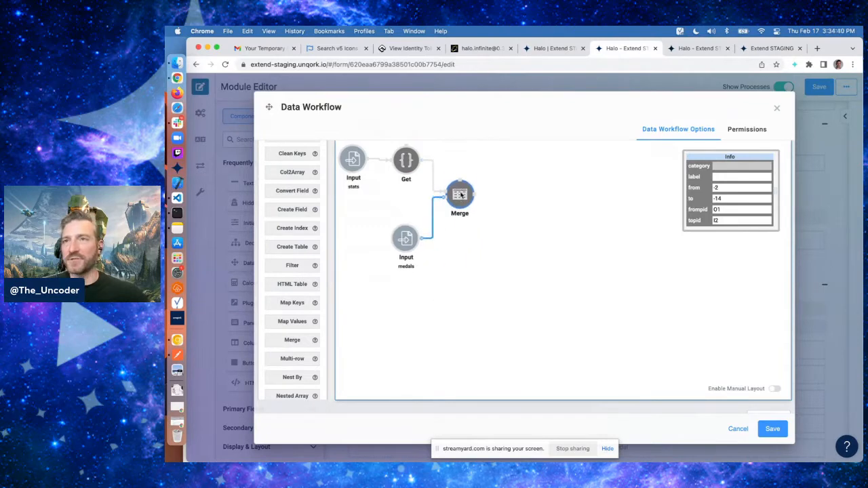
# Set the Merge operator's Merge Type to Intersection
pyautogui.click(461, 195)
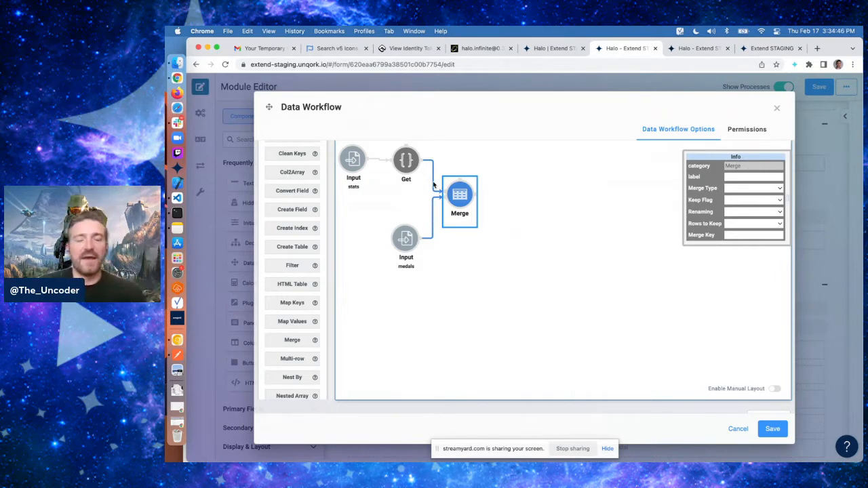
pyautogui.click(737, 192)
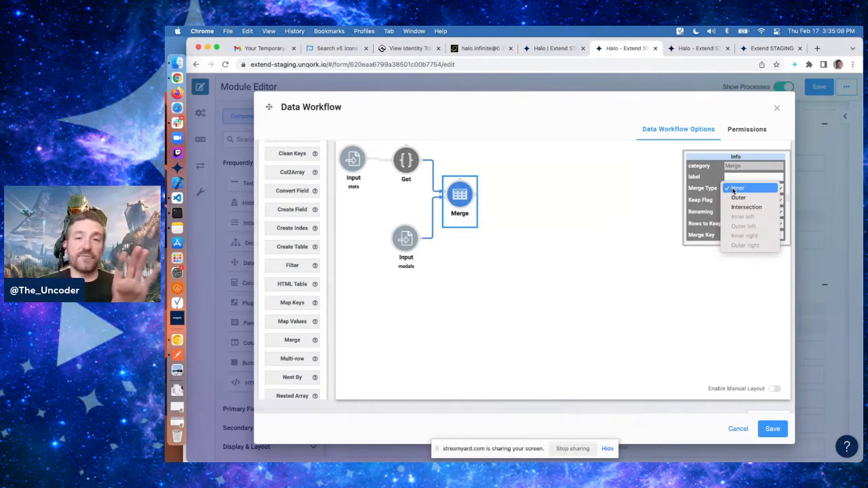
pyautogui.click(410, 248)
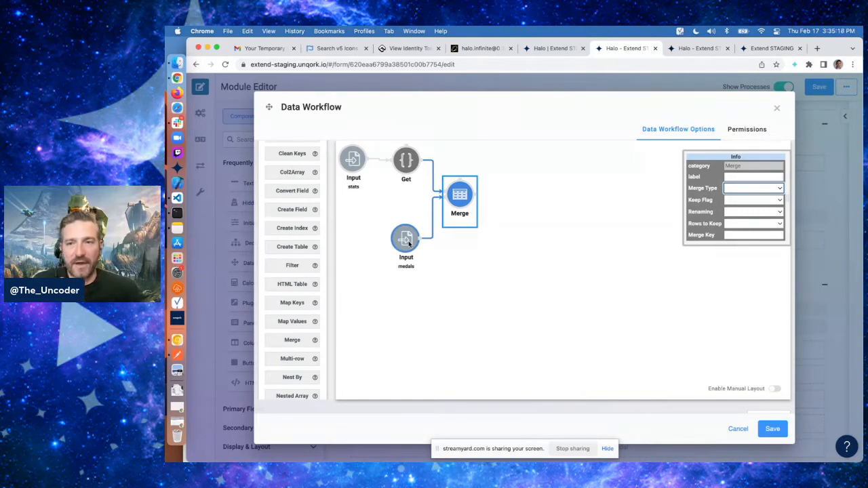
pyautogui.click(744, 190)
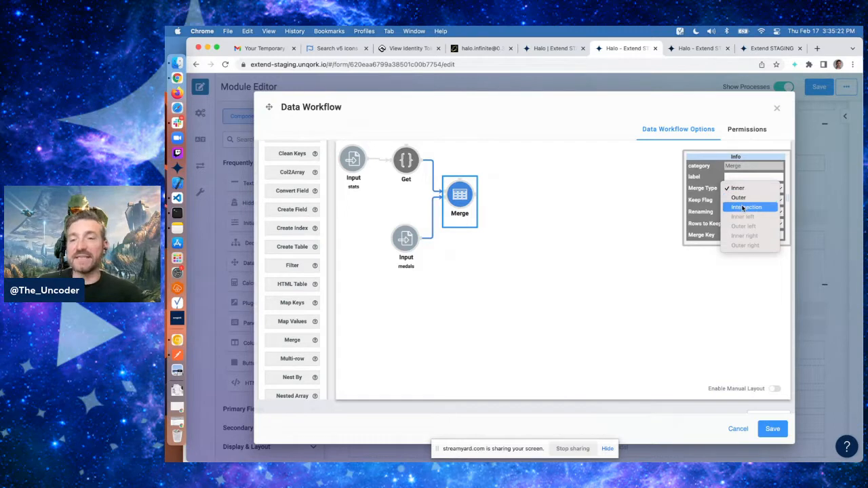
pyautogui.click(743, 208)
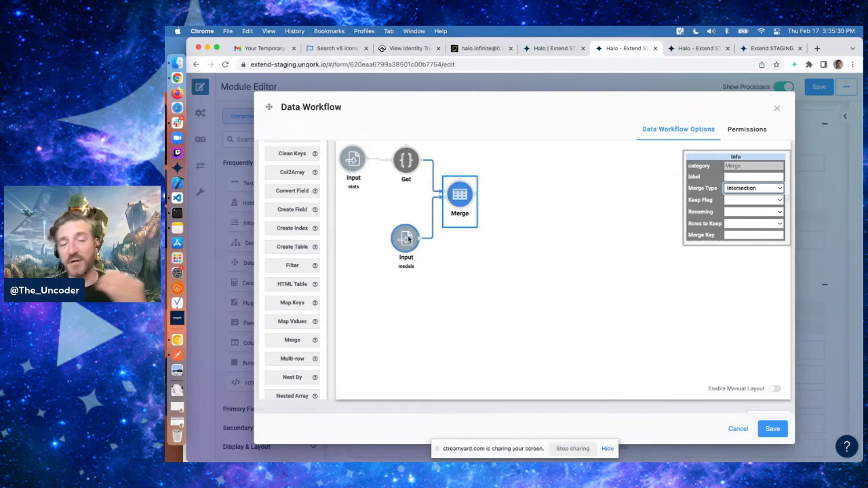
# Set the Merge operator's Merge Key to id
pyautogui.click(401, 163)
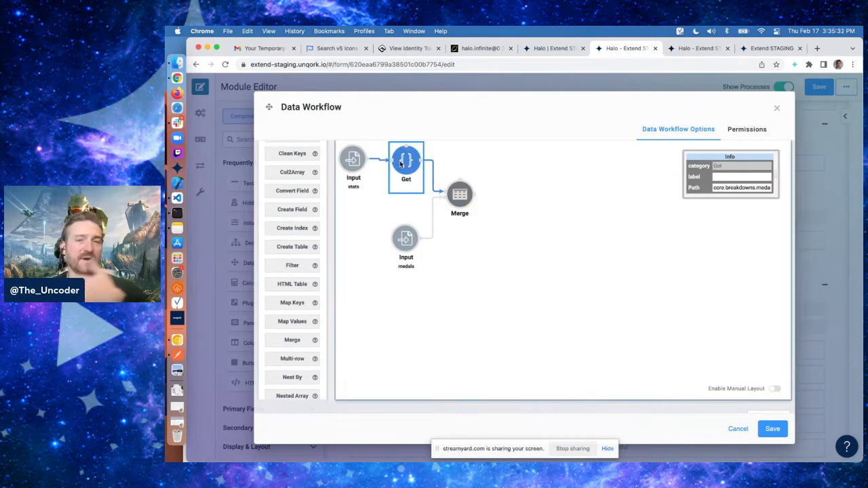
pyautogui.click(405, 240)
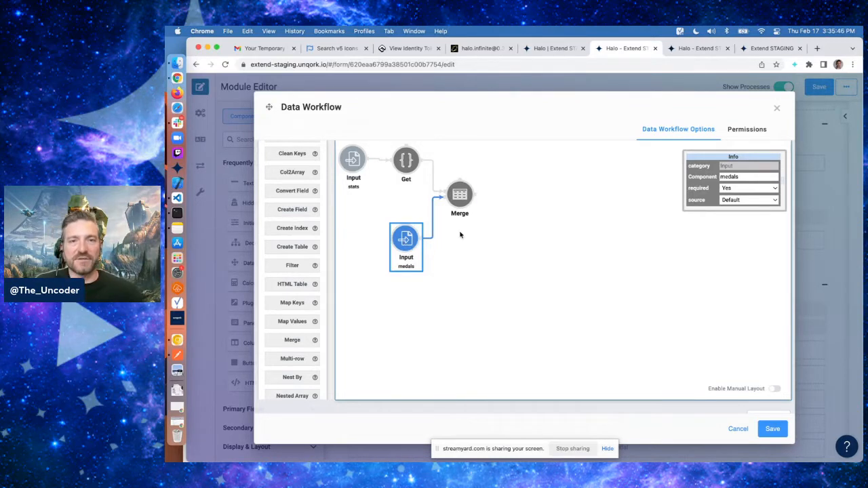
pyautogui.click(460, 196)
pyautogui.click(755, 199)
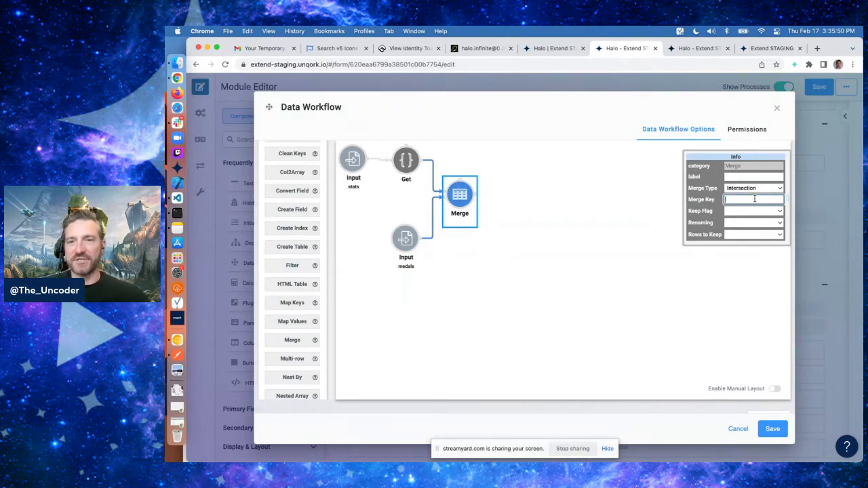
pyautogui.write('id')
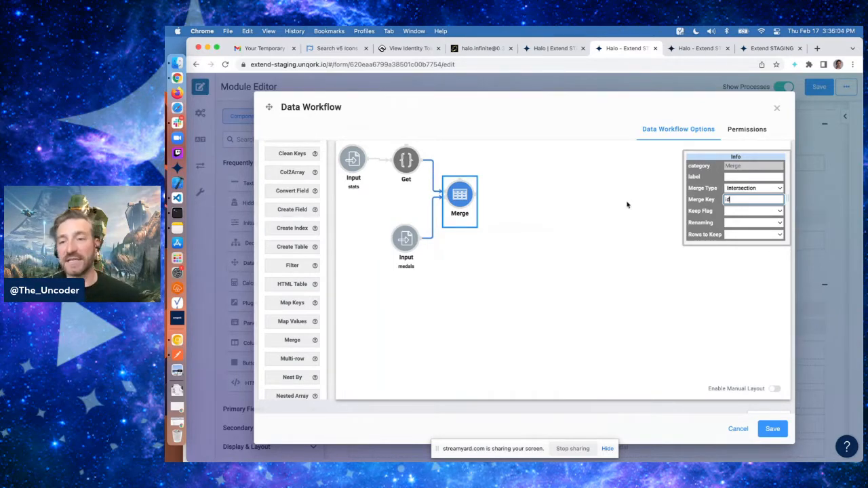
# Check the medals response fields, then set the Merge's Keep Flag to False, Renaming to Replace and Rows to Keep to First
pyautogui.click(709, 49)
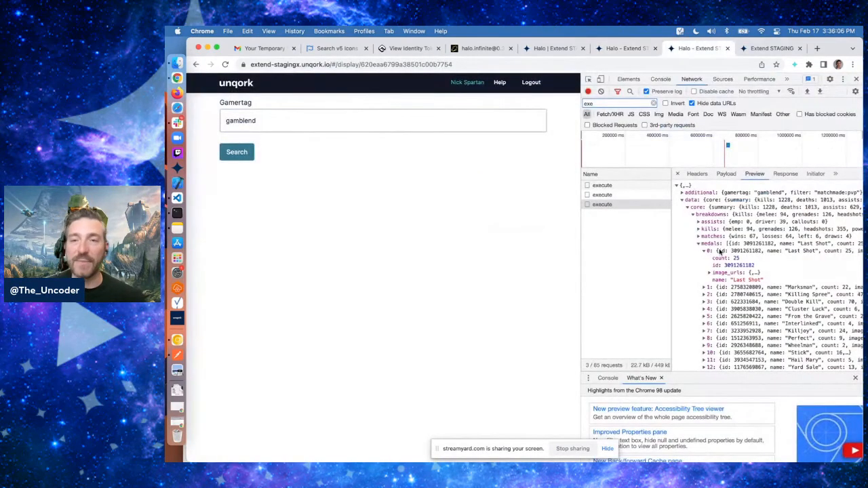
pyautogui.click(603, 186)
pyautogui.click(687, 193)
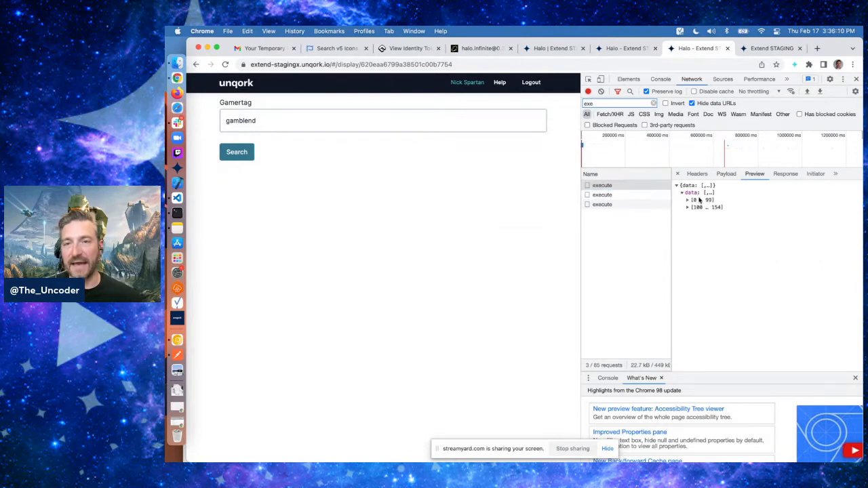
pyautogui.click(695, 201)
pyautogui.click(700, 207)
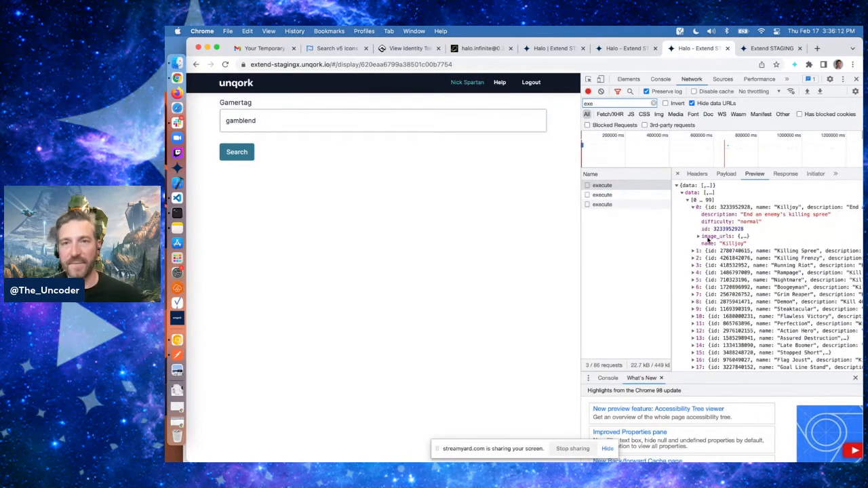
pyautogui.click(623, 48)
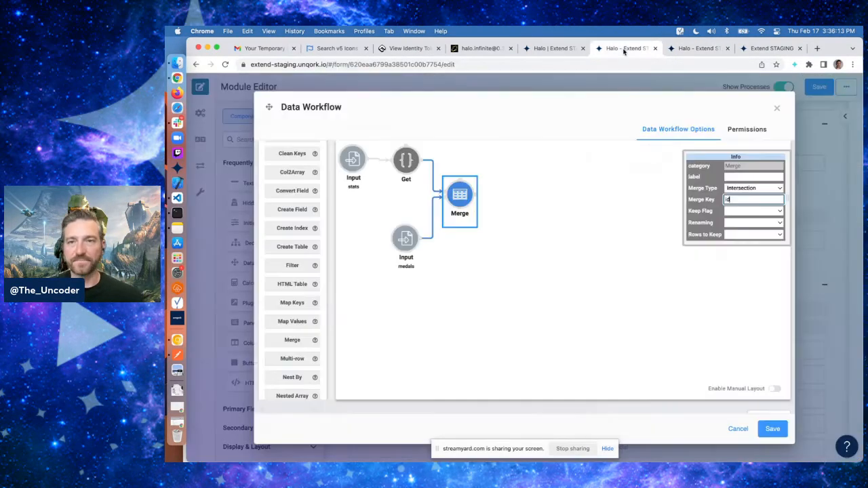
pyautogui.click(743, 213)
pyautogui.click(742, 230)
pyautogui.click(742, 224)
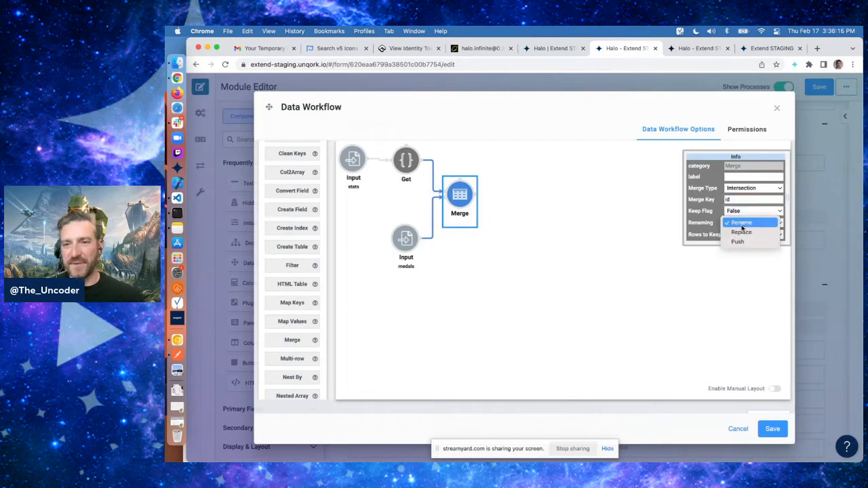
pyautogui.click(743, 232)
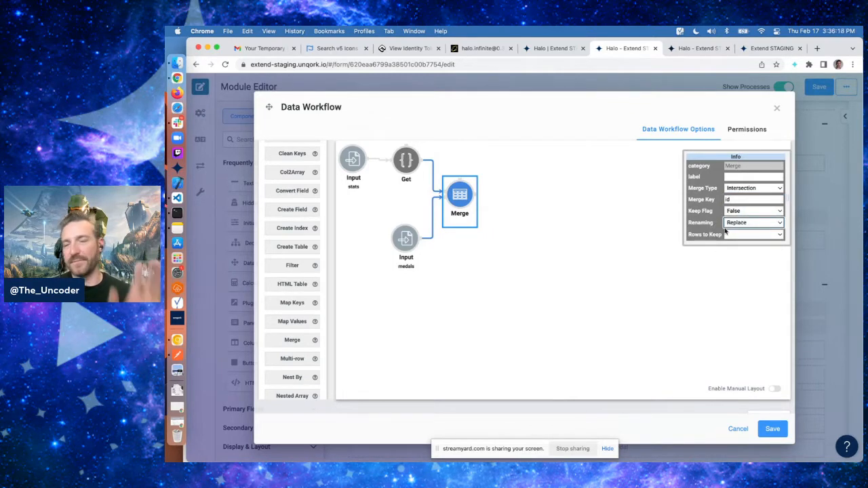
pyautogui.click(738, 235)
pyautogui.click(739, 236)
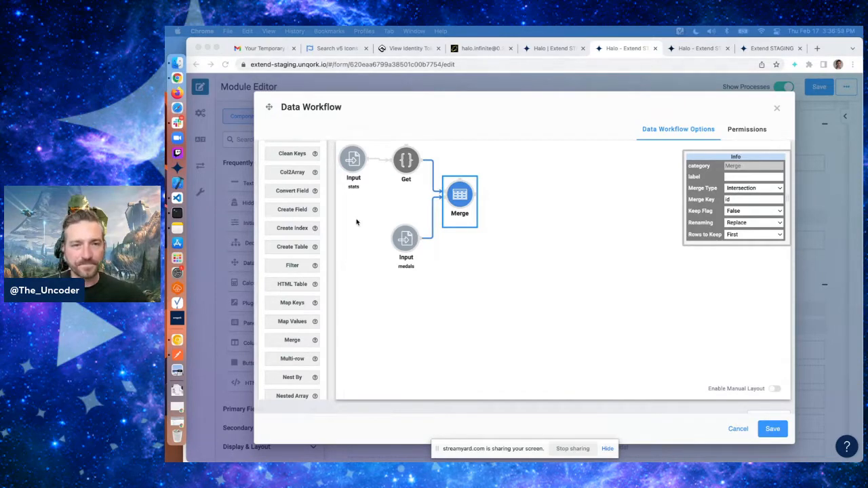
# Add a Set operator from the Object category to the workflow canvas
pyautogui.scroll(-2, 294, 302)
pyautogui.scroll(-5, 294, 302)
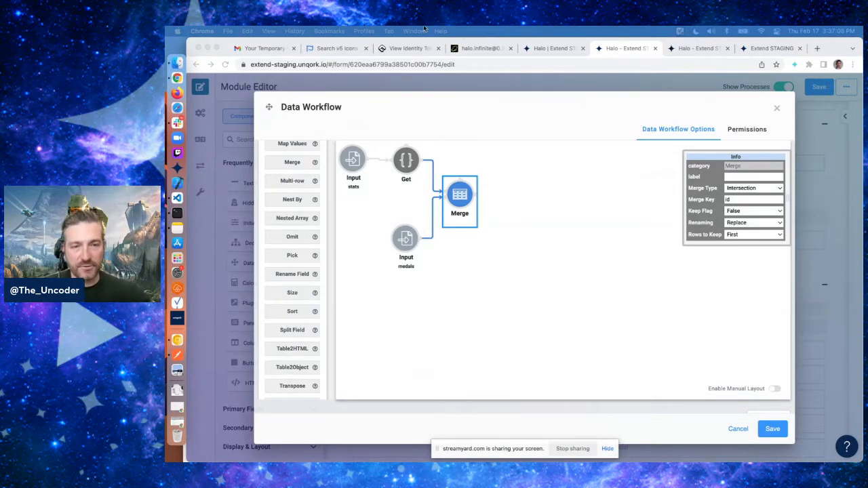
pyautogui.scroll(-3, 294, 314)
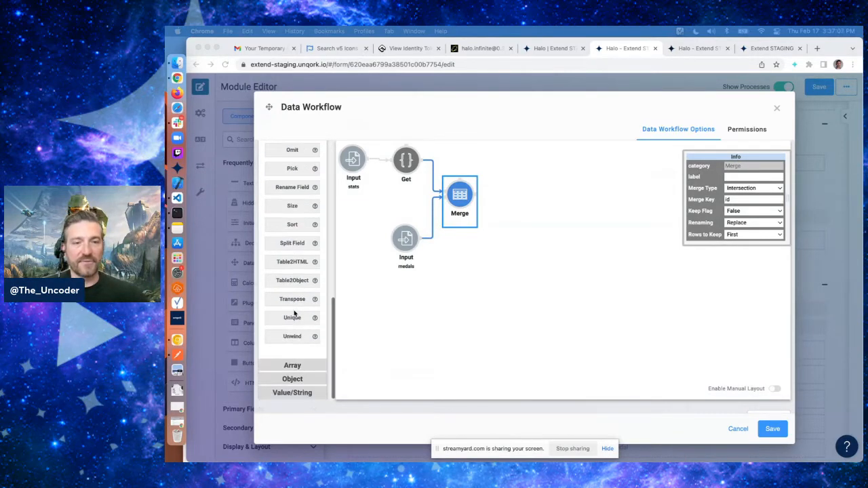
pyautogui.click(292, 384)
pyautogui.click(292, 380)
pyautogui.scroll(-2, 302, 336)
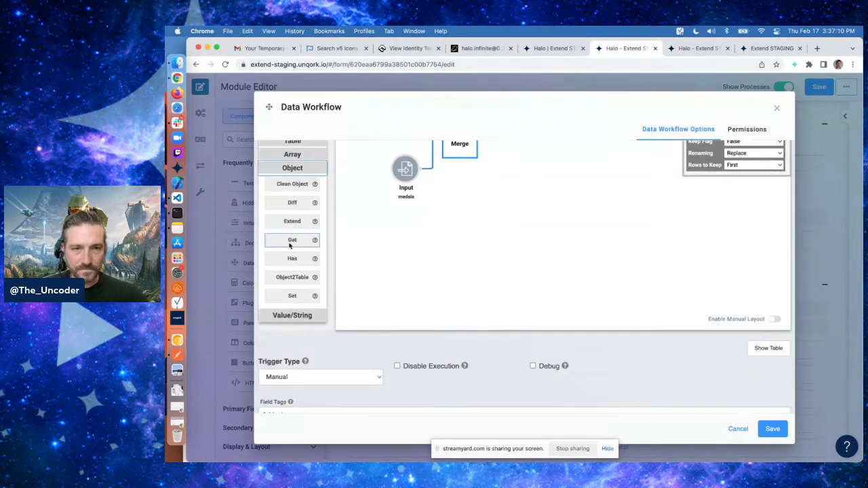
pyautogui.moveTo(292, 297); pyautogui.dragTo(562, 182)
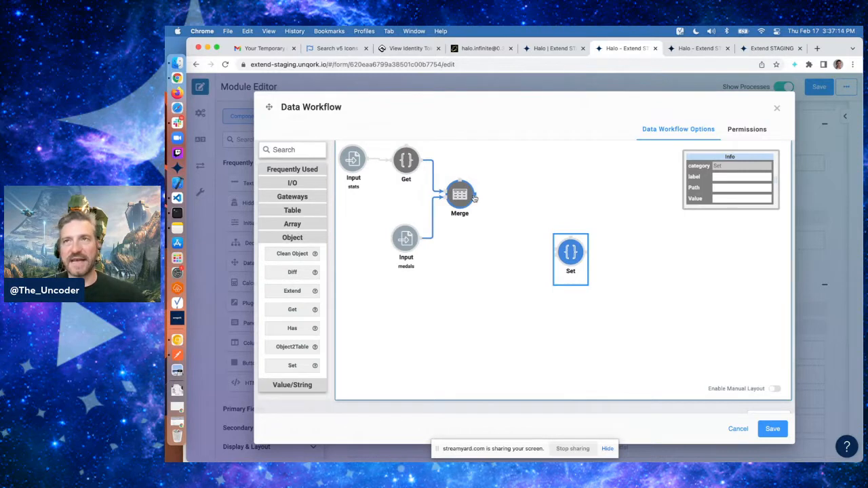
# Wire the stats Input and the Merge output into the Set operator and set its Path to core.breakdowns.medals
pyautogui.moveTo(367, 158); pyautogui.dragTo(554, 249)
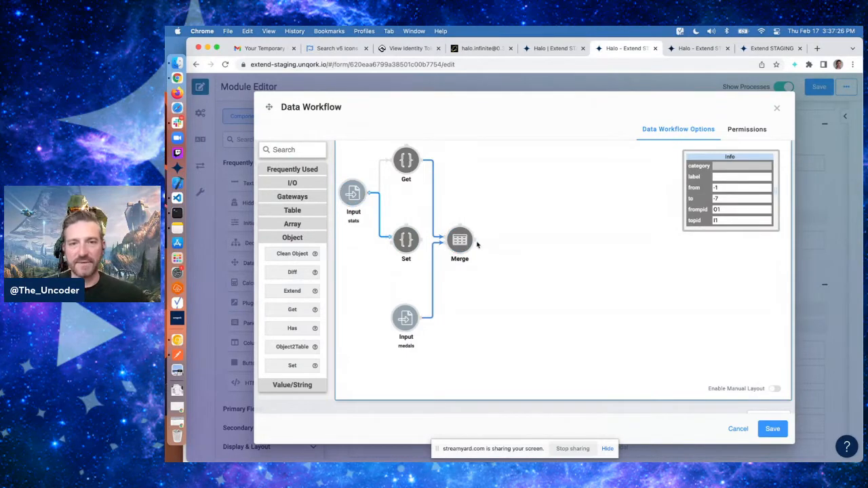
pyautogui.moveTo(477, 243); pyautogui.dragTo(402, 251)
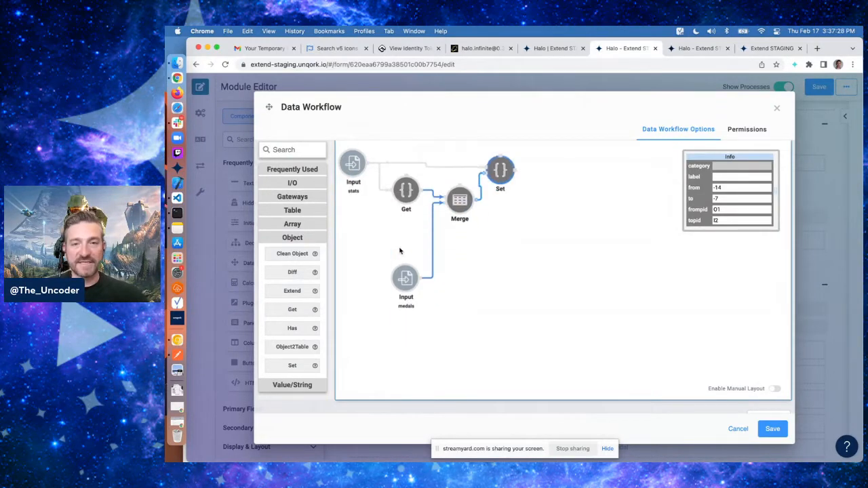
pyautogui.click(516, 161)
pyautogui.click(748, 188)
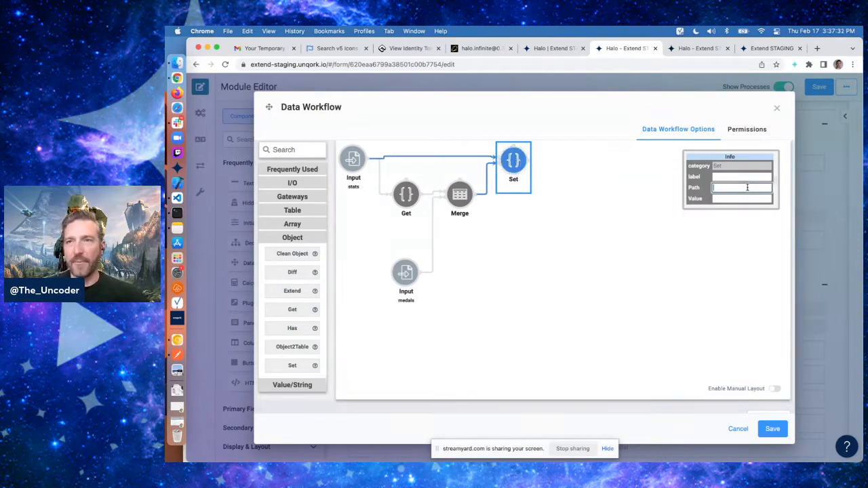
pyautogui.write('core.breakd')
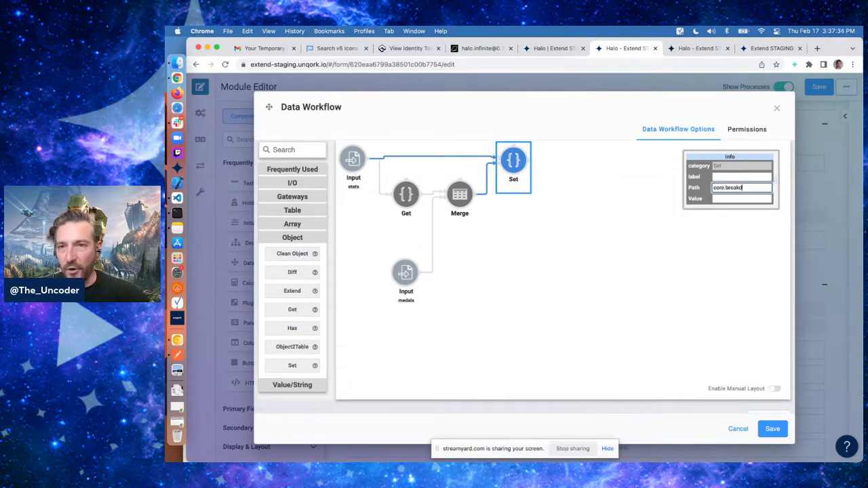
pyautogui.write('owns.medals')
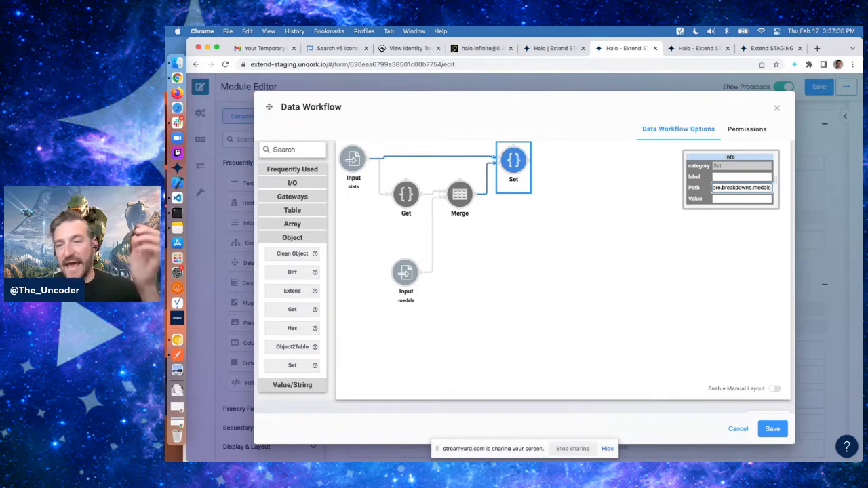
# Review the Get, Merge and Set operator settings
pyautogui.click(407, 196)
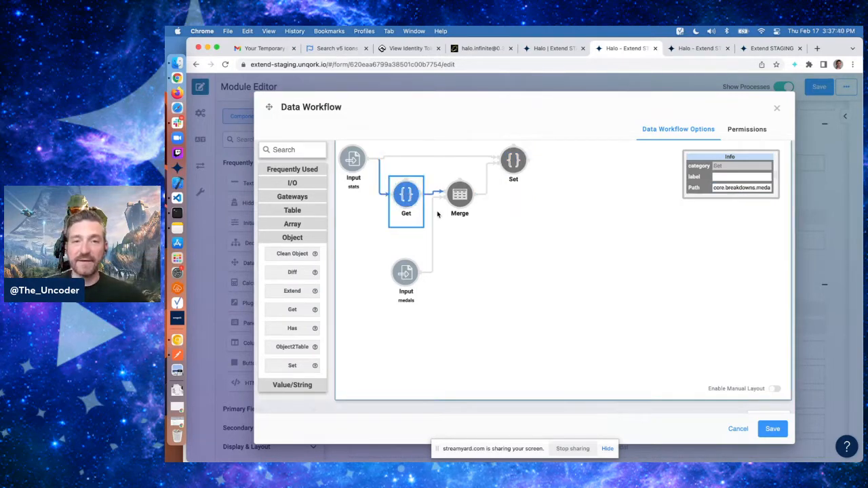
pyautogui.click(458, 201)
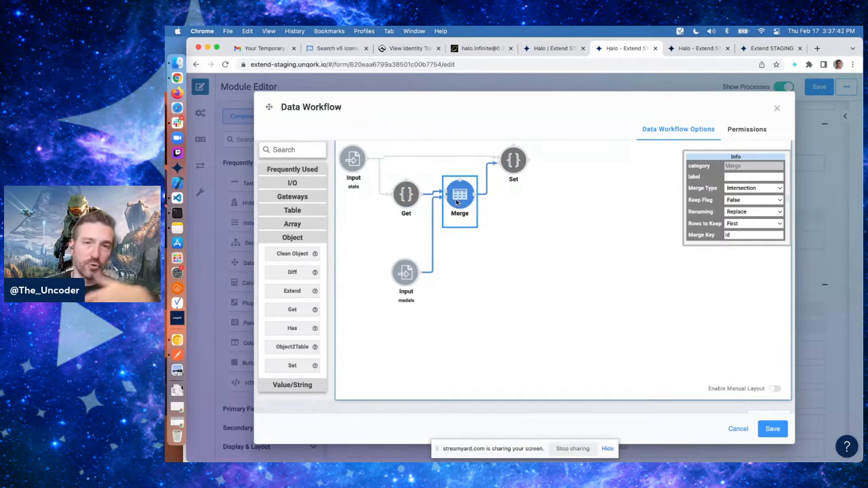
pyautogui.click(516, 162)
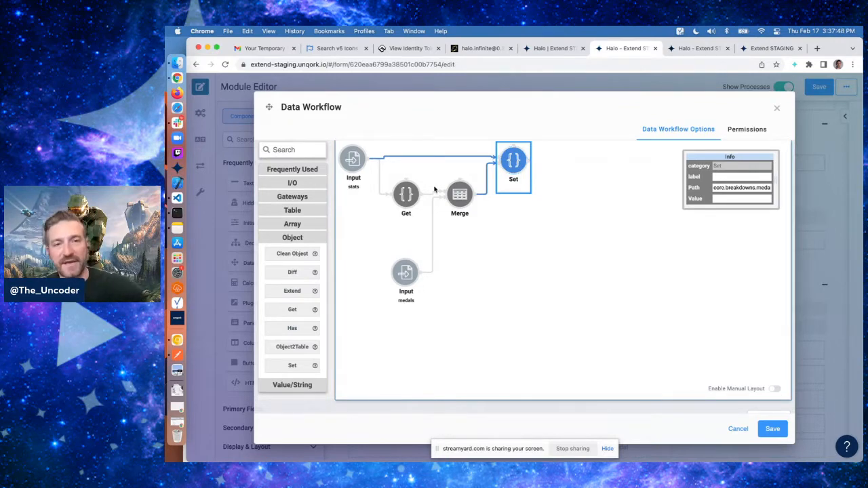
# Add an Output operator after the Set operator and set its Component to stats
pyautogui.click(293, 183)
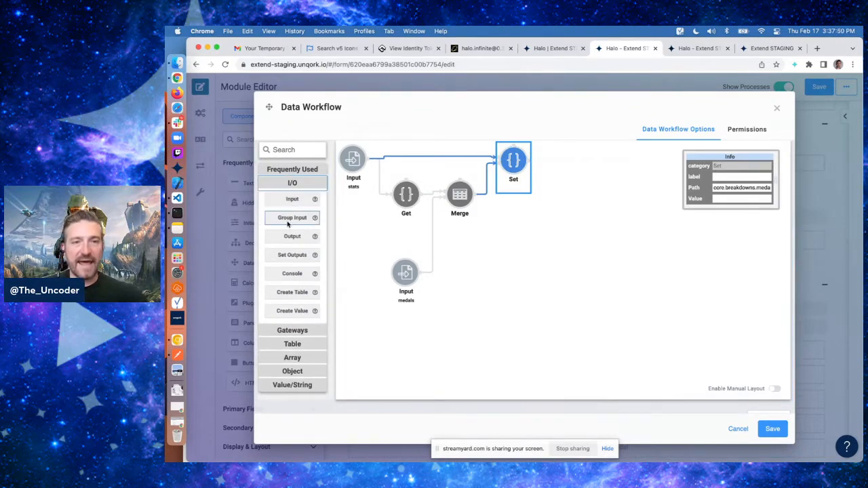
pyautogui.moveTo(293, 236)
pyautogui.mouseDown()
pyautogui.moveTo(568, 162)
pyautogui.moveTo(565, 169)
pyautogui.moveTo(589, 176)
pyautogui.mouseUp()
pyautogui.click(570, 164)
pyautogui.click(747, 176)
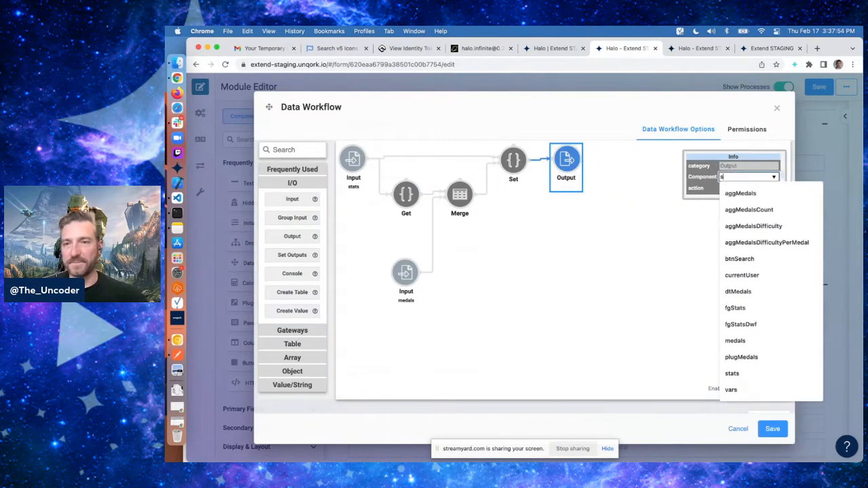
pyautogui.write('stat')
pyautogui.click(731, 227)
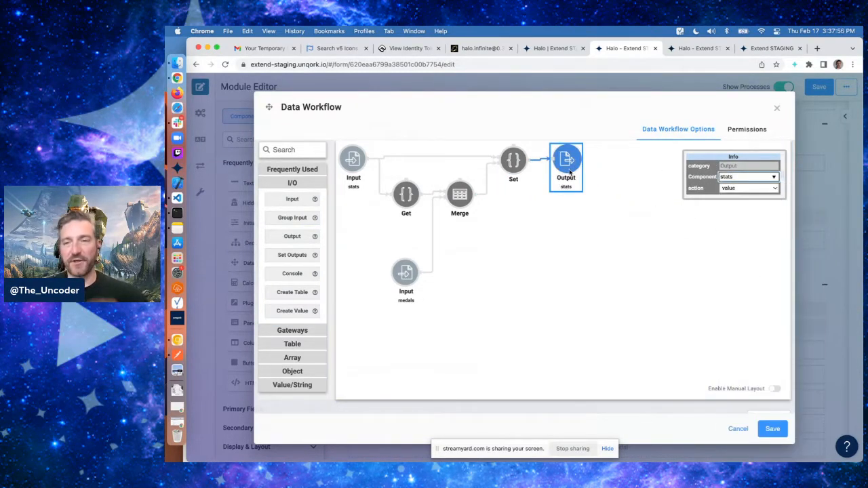
# Check the Set, Input and Output operators, then save the data workflow
pyautogui.click(513, 163)
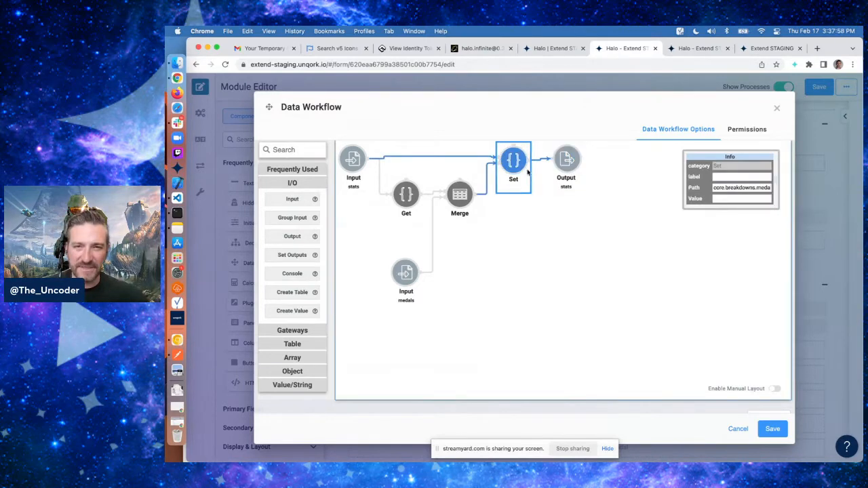
pyautogui.click(350, 163)
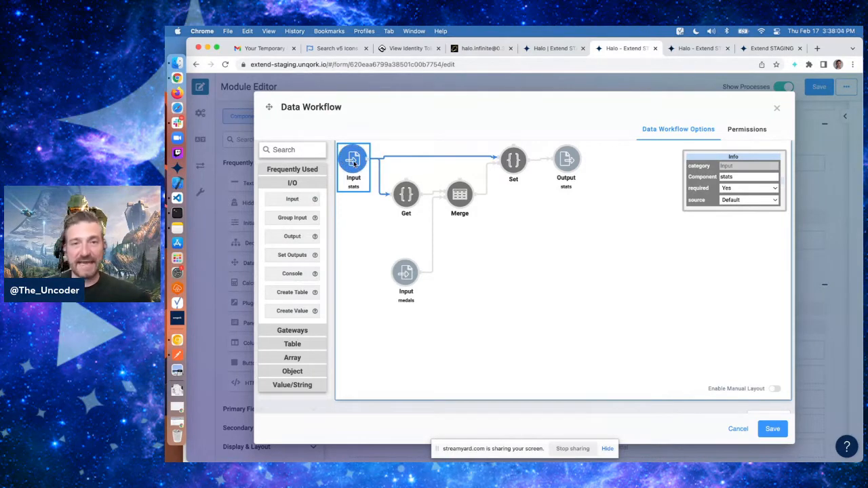
pyautogui.click(564, 166)
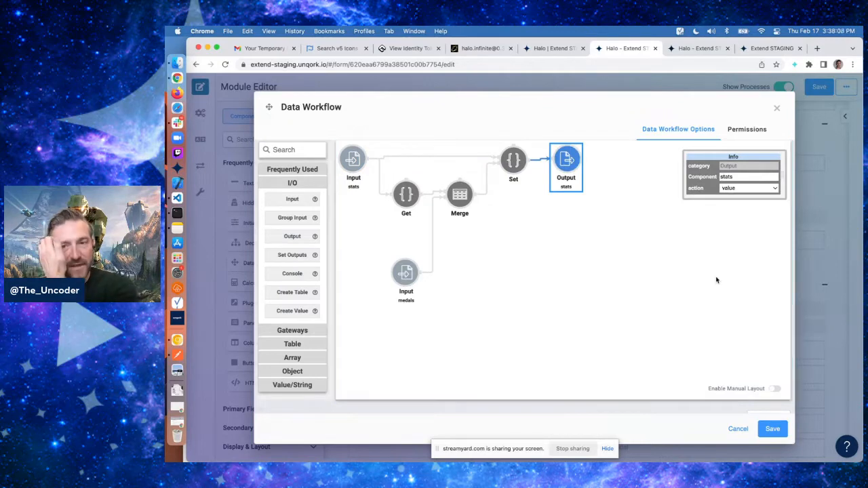
pyautogui.scroll(-5, 743, 407)
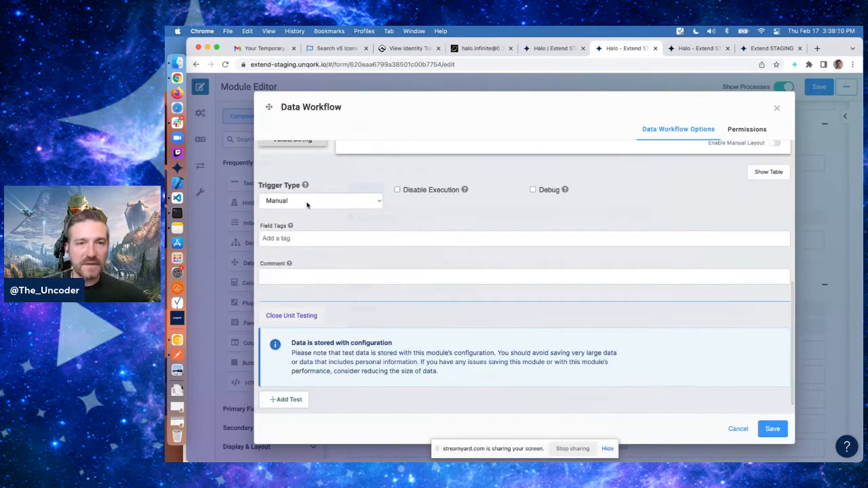
pyautogui.click(770, 428)
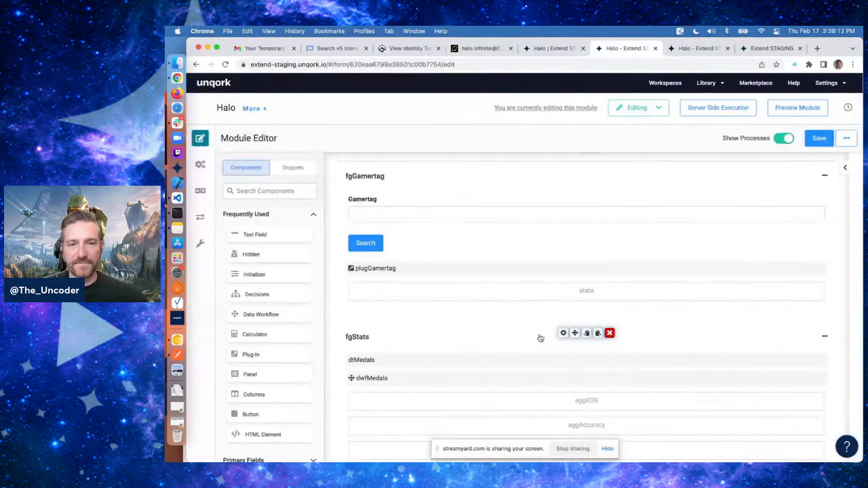
# Add an Initializer between the gamertag field group and fgStats, with Property ID and label initStats
pyautogui.scroll(-2, 541, 338)
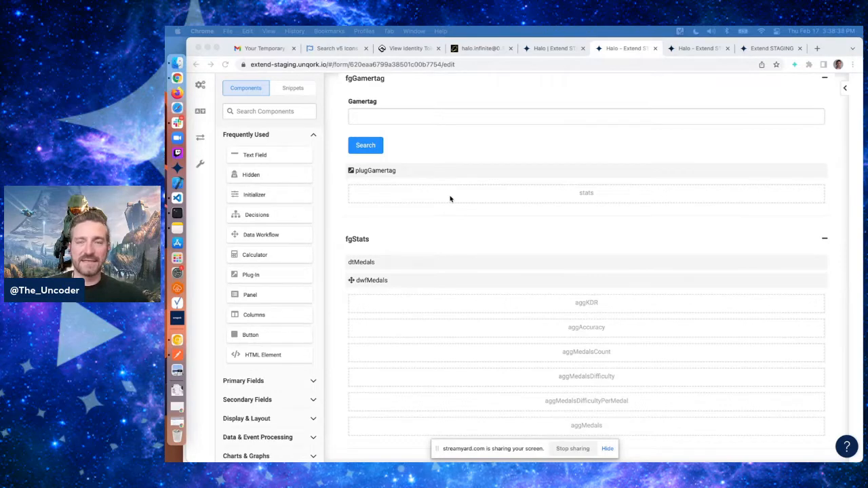
pyautogui.click(255, 194)
pyautogui.moveTo(254, 195); pyautogui.dragTo(400, 240)
pyautogui.write('Stats')
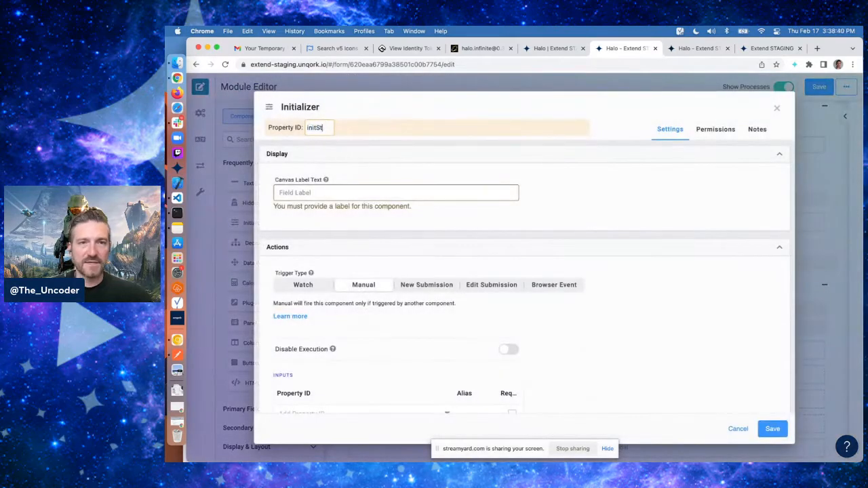
pyautogui.press('Tab')
pyautogui.write('tats')
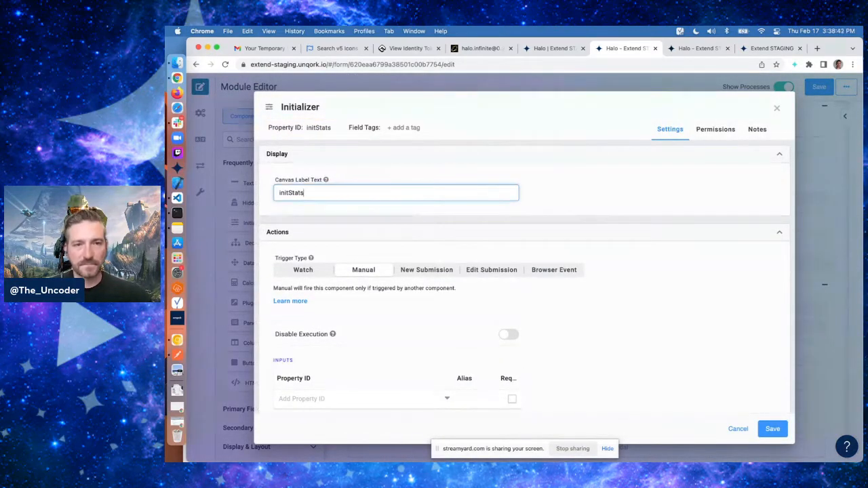
pyautogui.click(393, 245)
# Give initStats an output to dwfMedals of type trigger with value GO, and save the Initializer
pyautogui.scroll(-1, 393, 245)
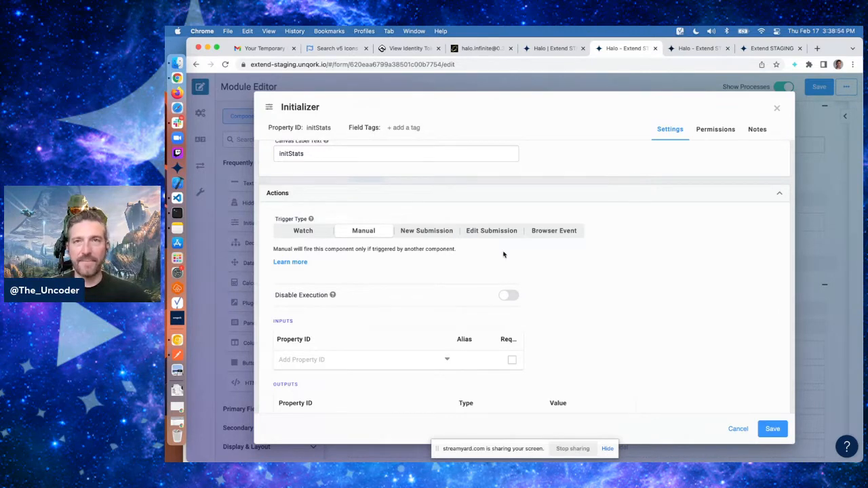
pyautogui.scroll(-2, 504, 254)
pyautogui.click(322, 349)
pyautogui.write('dwf')
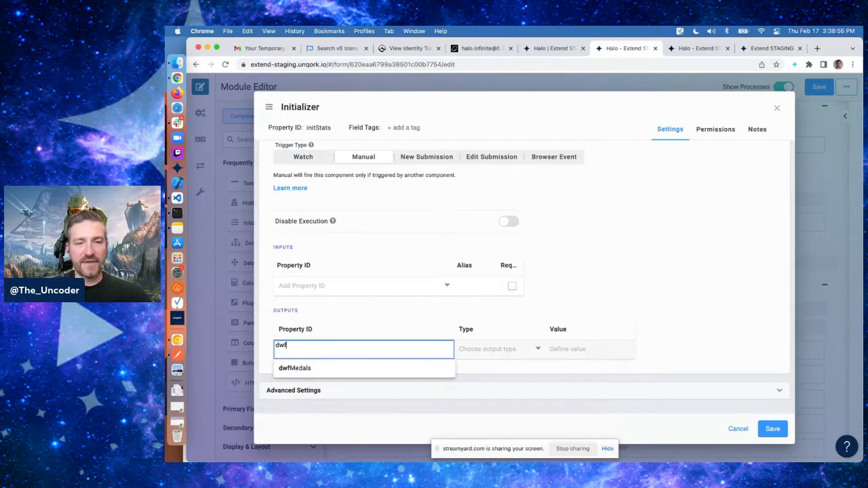
pyautogui.click(308, 367)
pyautogui.click(478, 349)
pyautogui.write('trigger')
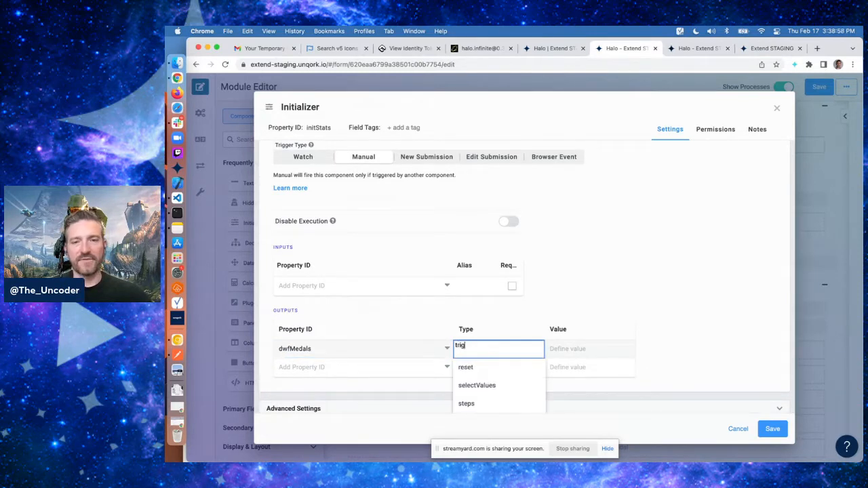
pyautogui.press('Tab')
pyautogui.write('GO')
pyautogui.press('Return')
pyautogui.click(715, 284)
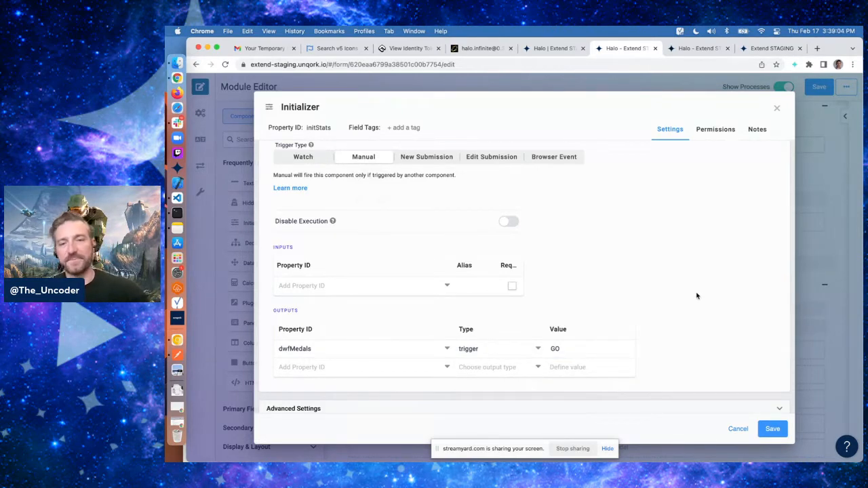
pyautogui.click(773, 429)
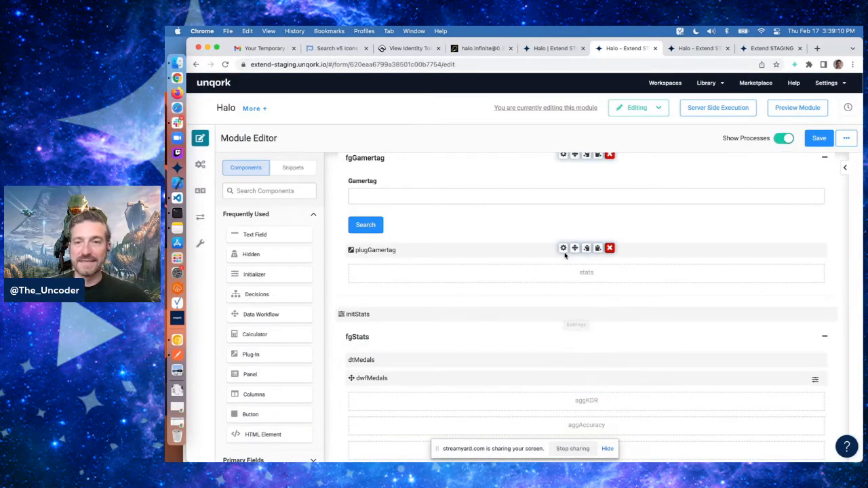
# Set the plugGamertag plug-in's Post Trigger to initStats, save the plug-in and save the module
pyautogui.click(564, 250)
pyautogui.scroll(-10, 508, 262)
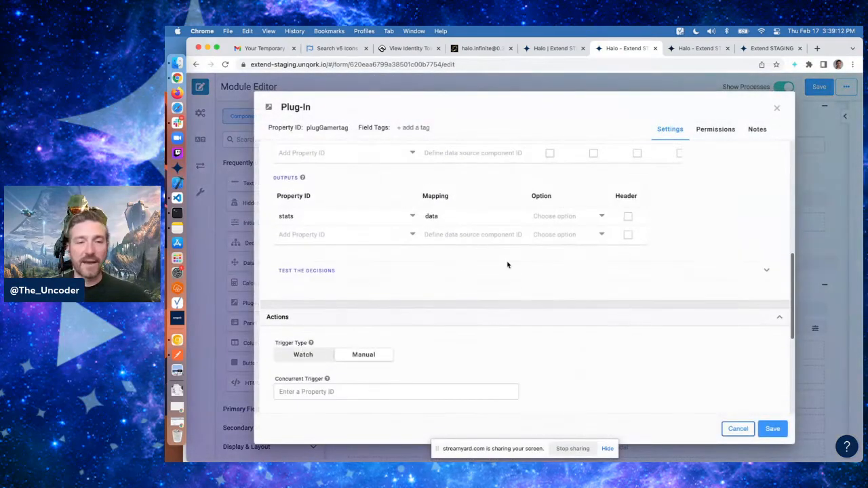
pyautogui.scroll(-2, 358, 315)
pyautogui.click(306, 250)
pyautogui.write('initStat')
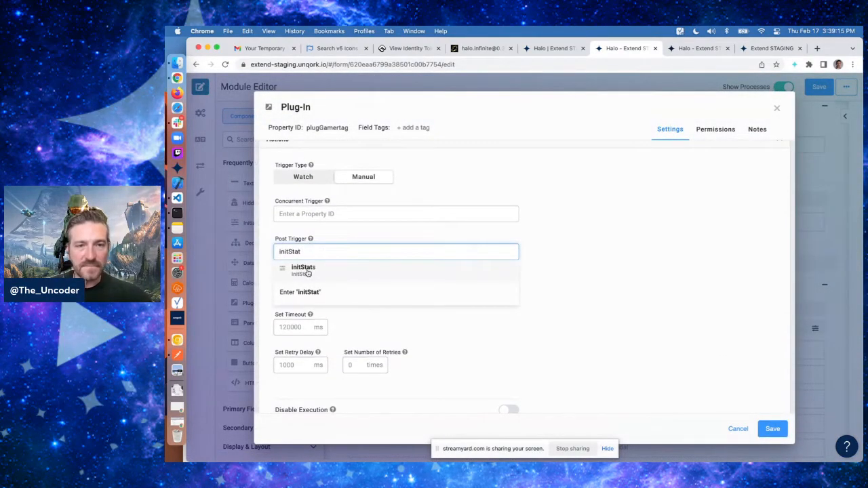
pyautogui.click(304, 268)
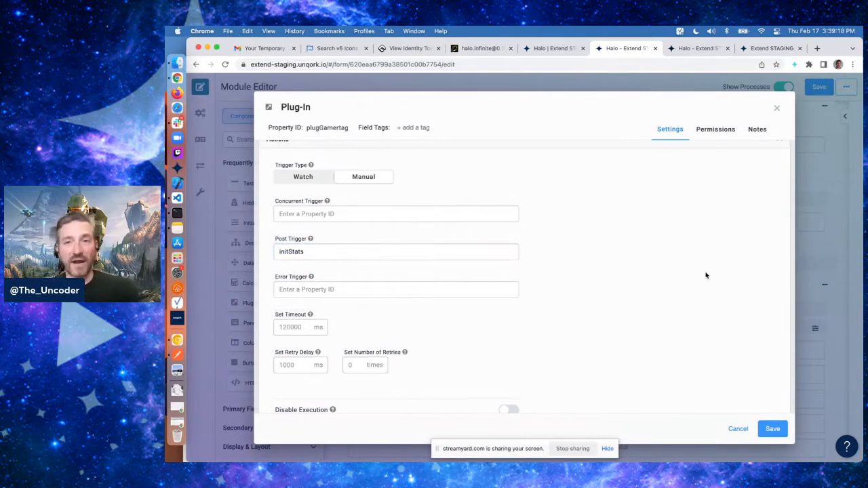
pyautogui.click(773, 428)
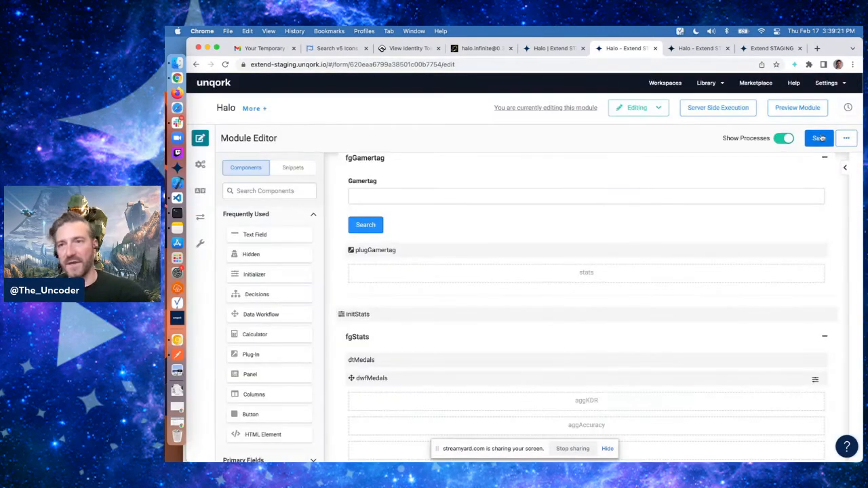
pyautogui.click(820, 138)
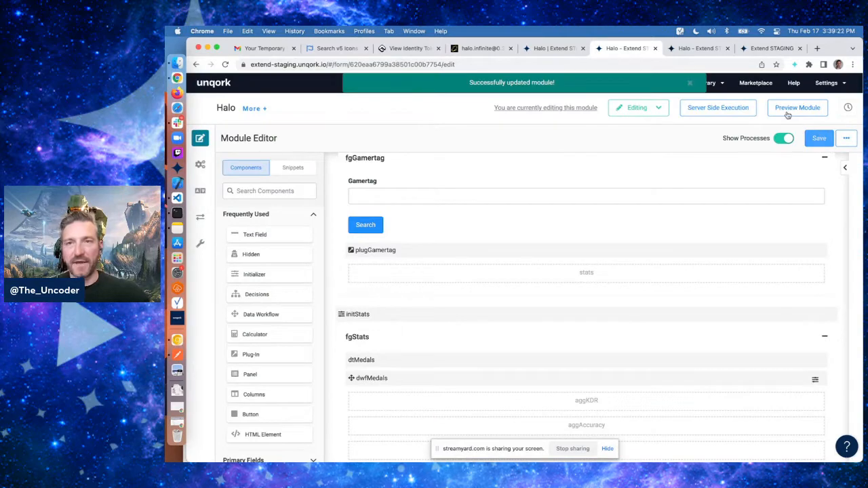
# Reload the module preview and search for a player's gamertag
pyautogui.click(695, 48)
pyautogui.press('super+r')
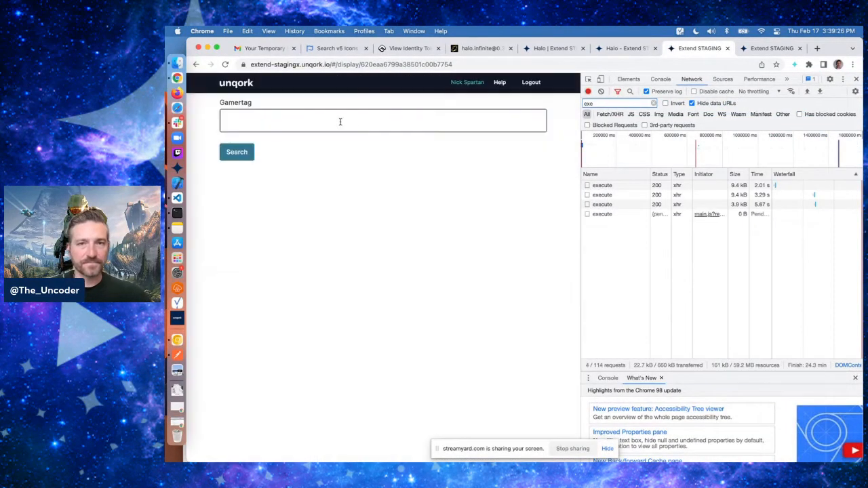
pyautogui.click(331, 119)
pyautogui.write('gamblend')
pyautogui.click(232, 151)
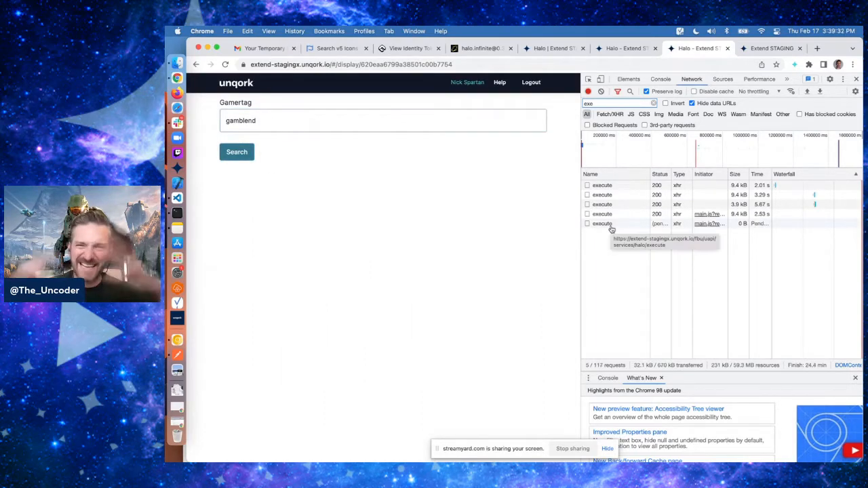
# Run the submission query in the console and expand the submission data and its stats object
pyautogui.click(661, 80)
pyautogui.write("angular.element('.unqorkio-form').scope().submission")
pyautogui.press('Return')
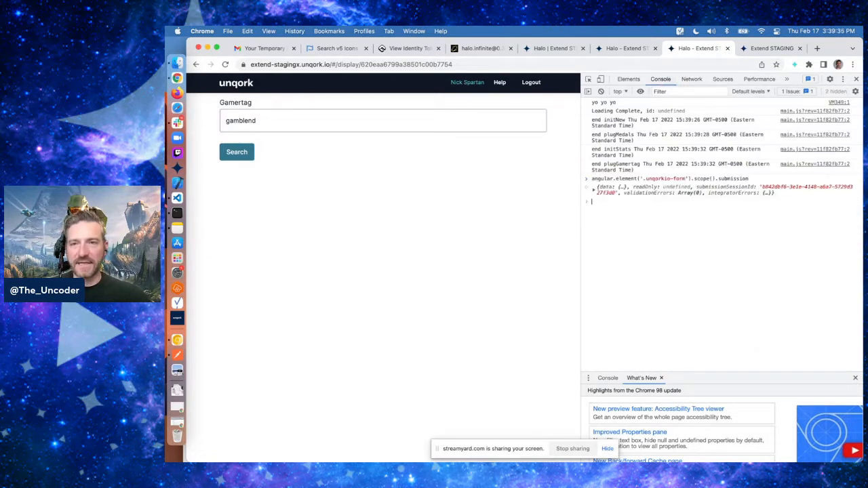
pyautogui.click(609, 193)
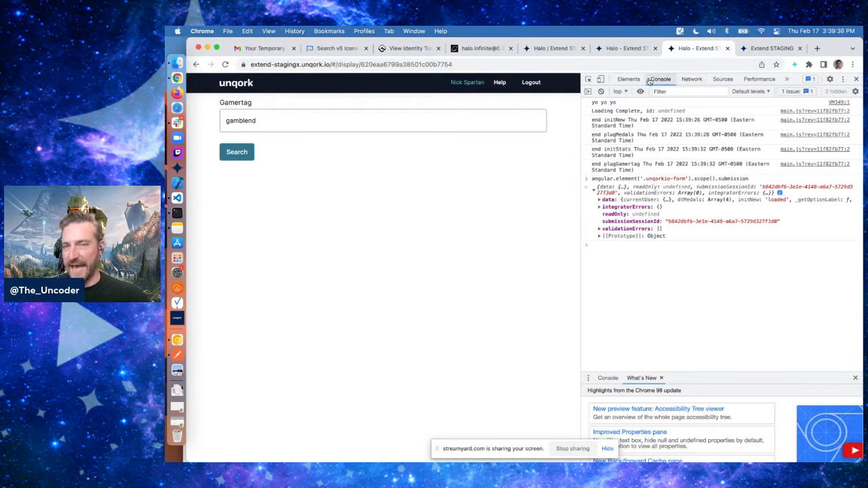
pyautogui.click(608, 200)
pyautogui.scroll(-1, 608, 201)
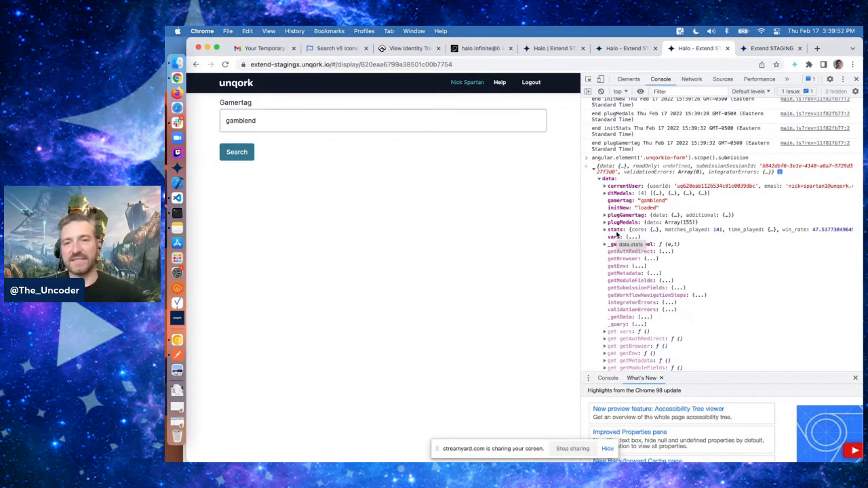
pyautogui.click(615, 231)
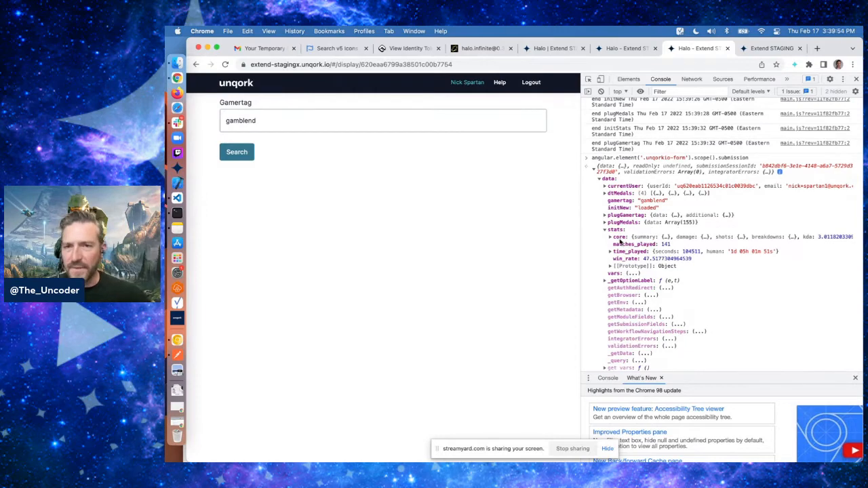
# Expand the stats core breakdowns and medals array in the console and scroll through the medal entries
pyautogui.click(620, 237)
pyautogui.click(626, 246)
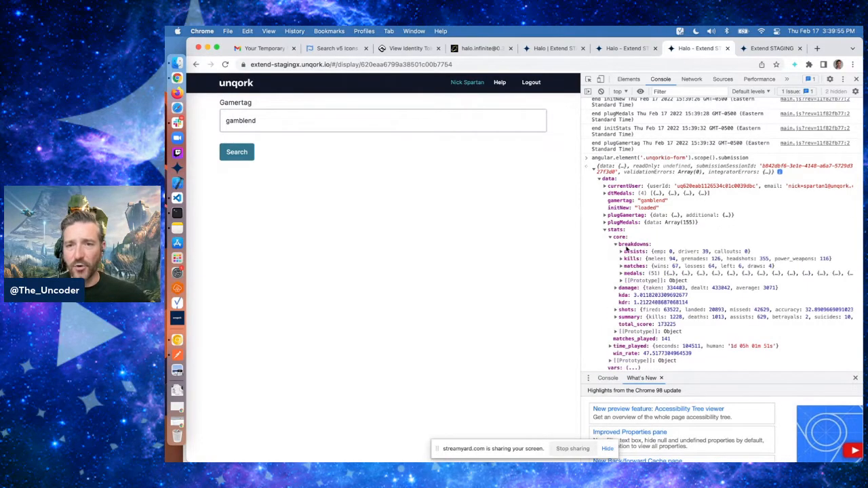
pyautogui.click(625, 274)
pyautogui.click(628, 281)
pyautogui.scroll(-1, 658, 291)
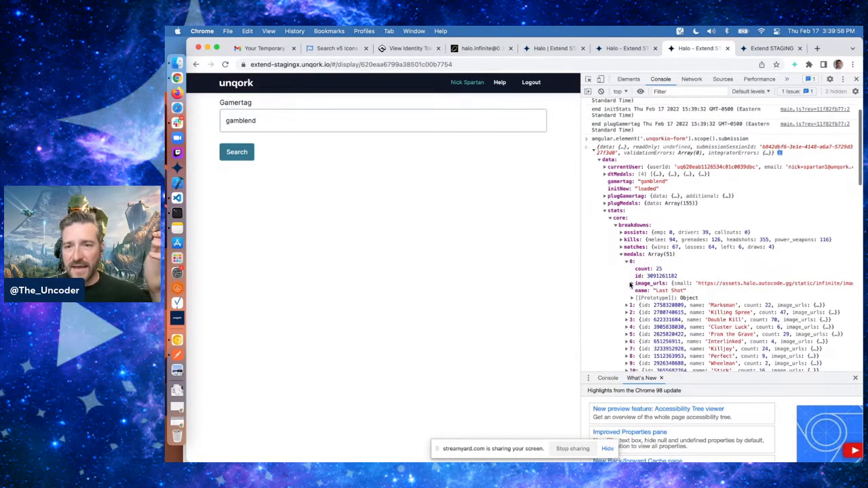
pyautogui.scroll(-1, 663, 294)
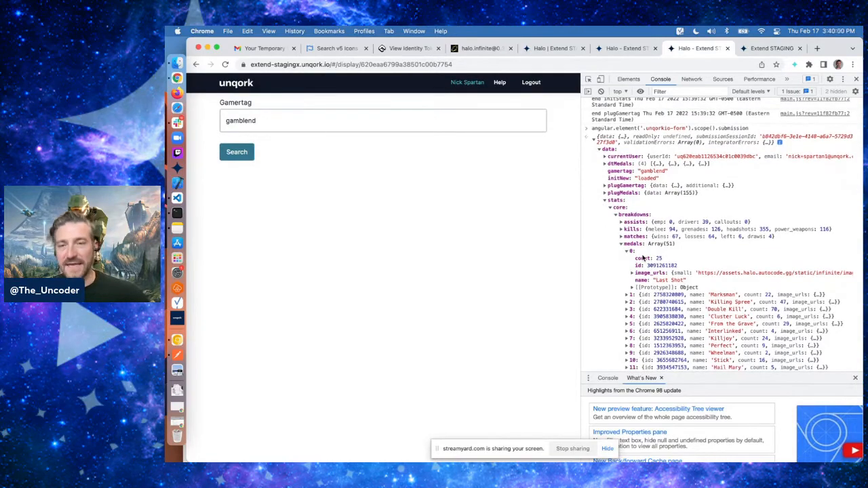
pyautogui.scroll(-15, 634, 249)
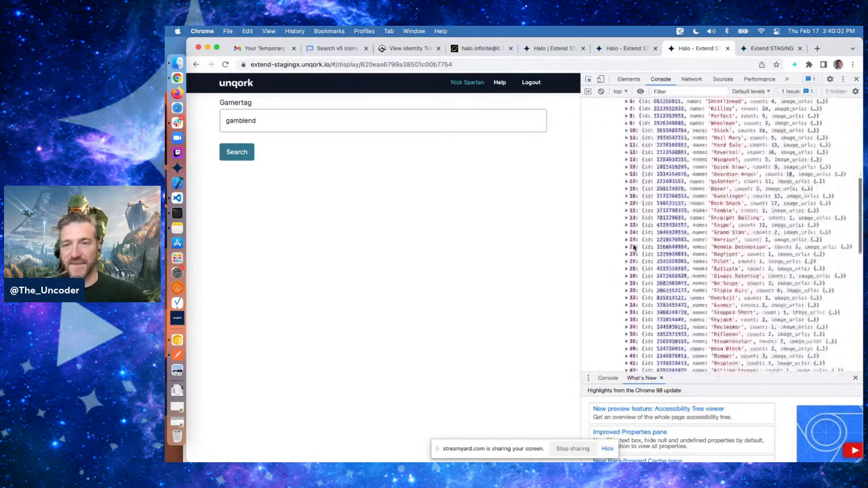
pyautogui.scroll(10, 635, 249)
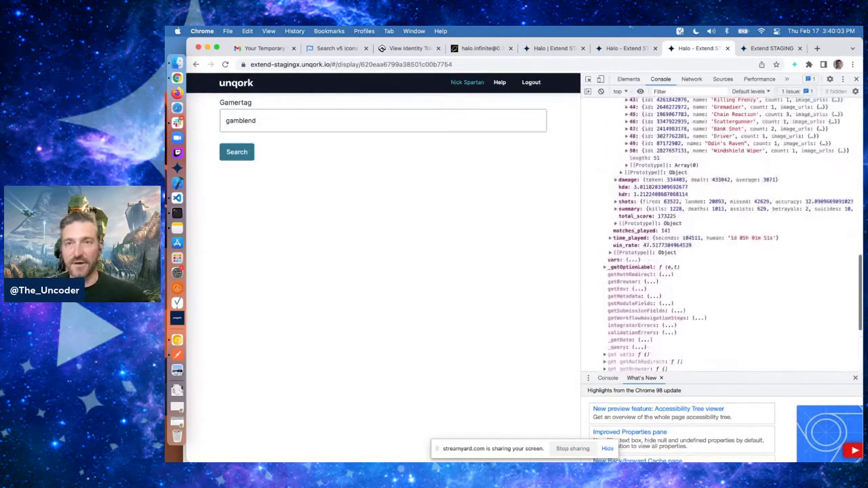
# Open the dwfMedals data workflow in the module editor and inspect each node's settings, closing without changes
pyautogui.click(627, 49)
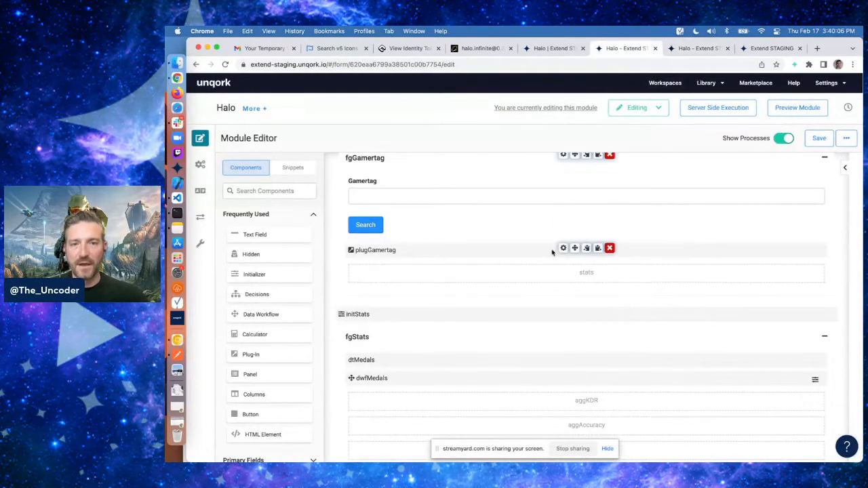
pyautogui.scroll(-1, 512, 353)
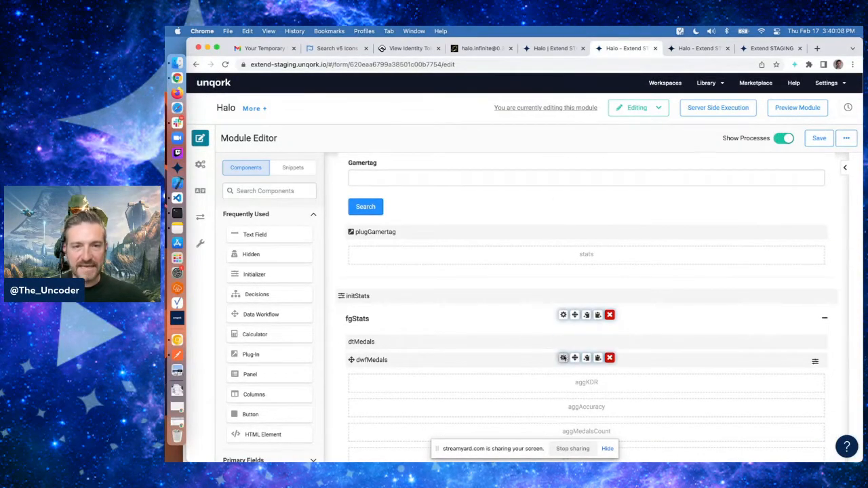
pyautogui.click(563, 358)
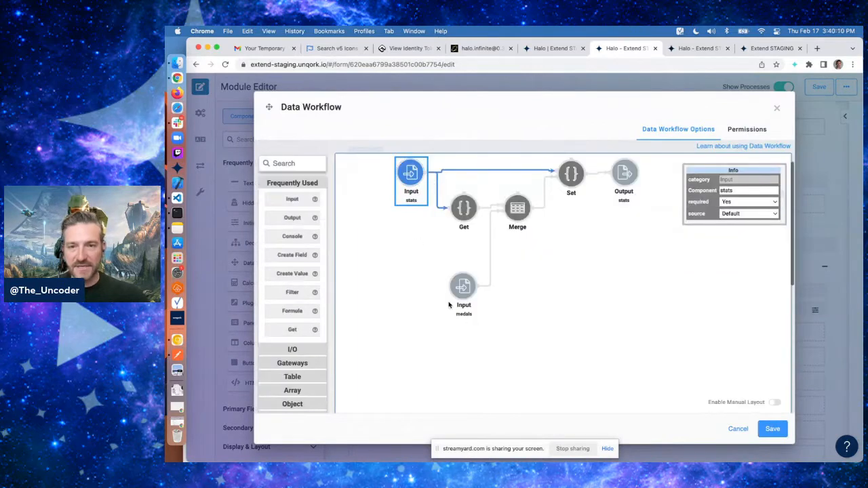
pyautogui.click(463, 287)
pyautogui.click(464, 209)
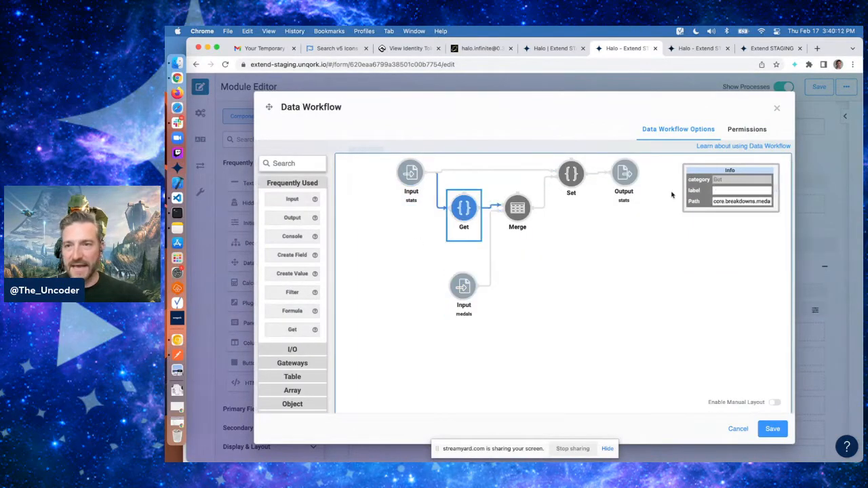
pyautogui.click(732, 201)
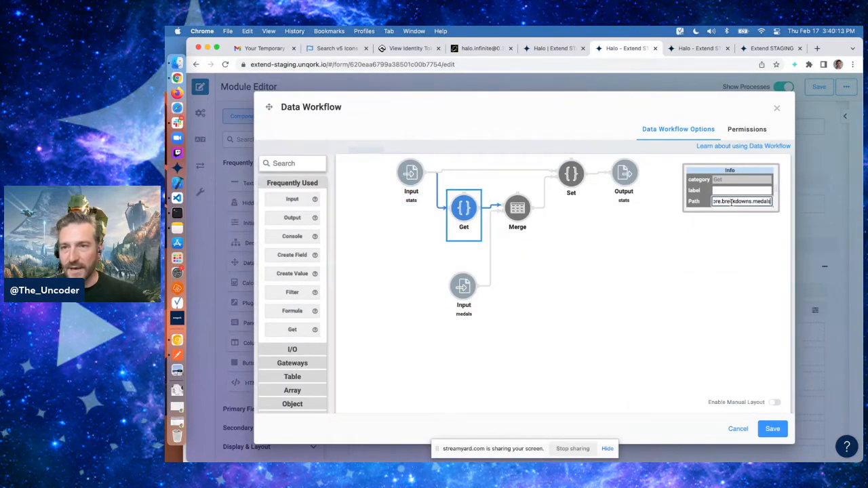
pyautogui.click(518, 208)
pyautogui.click(742, 249)
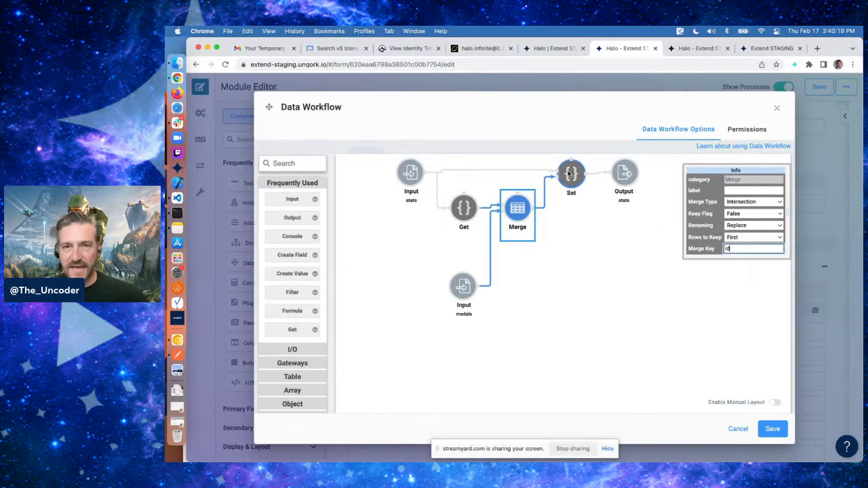
pyautogui.click(572, 174)
pyautogui.click(737, 200)
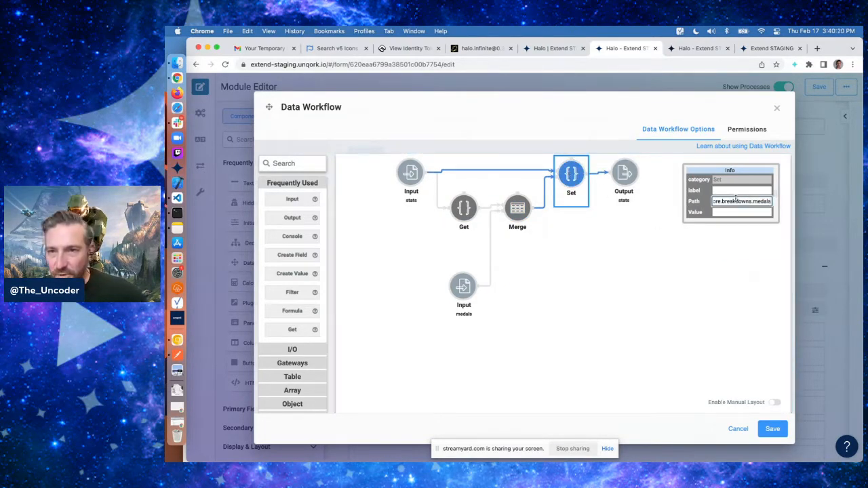
pyautogui.click(624, 174)
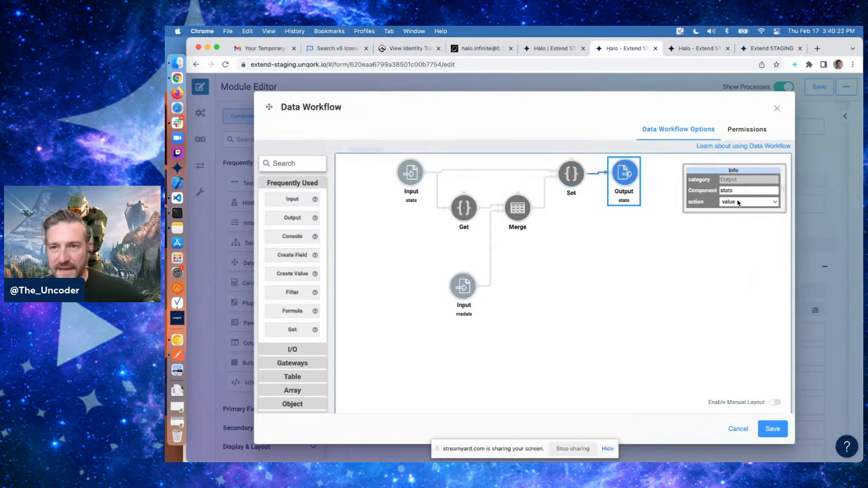
pyautogui.scroll(-8, 648, 334)
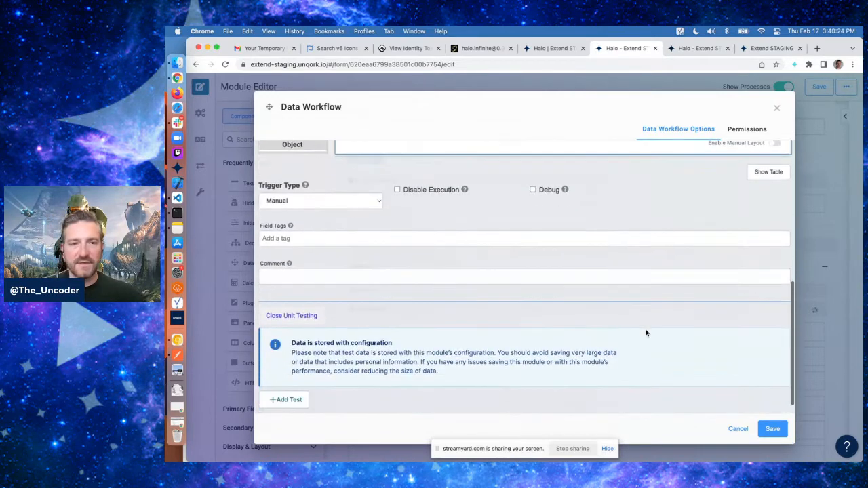
pyautogui.click(738, 429)
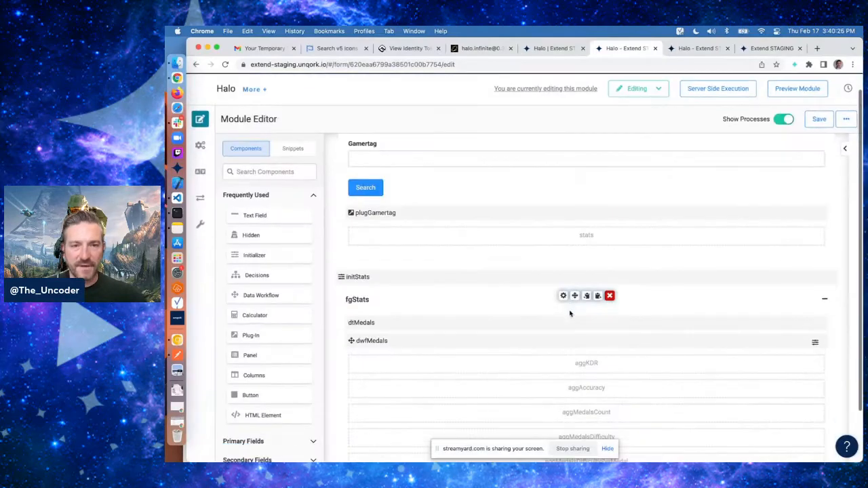
# Add a Console node to the dwfMedals workflow, connect the Set node's output to it, and save the workflow
pyautogui.click(563, 338)
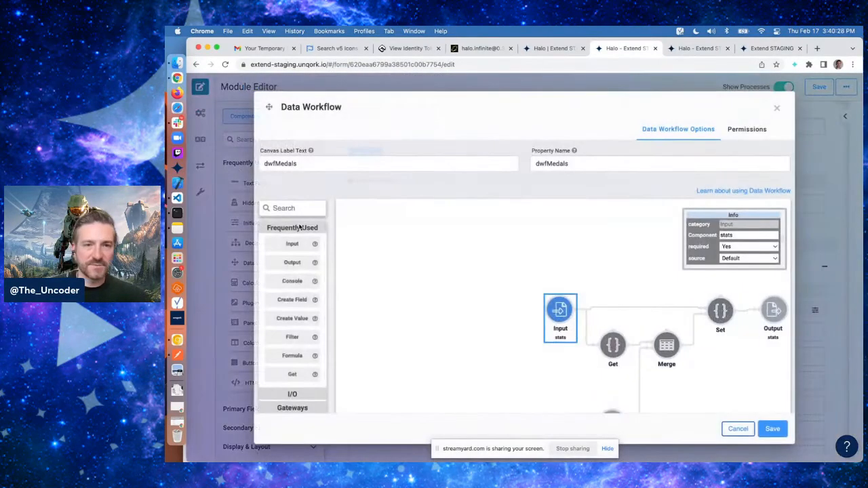
pyautogui.moveTo(292, 281); pyautogui.dragTo(711, 353)
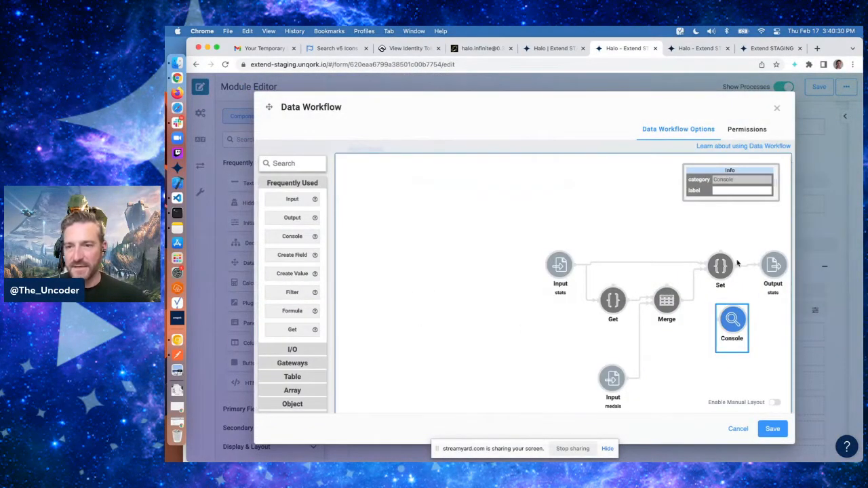
pyautogui.moveTo(739, 266); pyautogui.dragTo(711, 327)
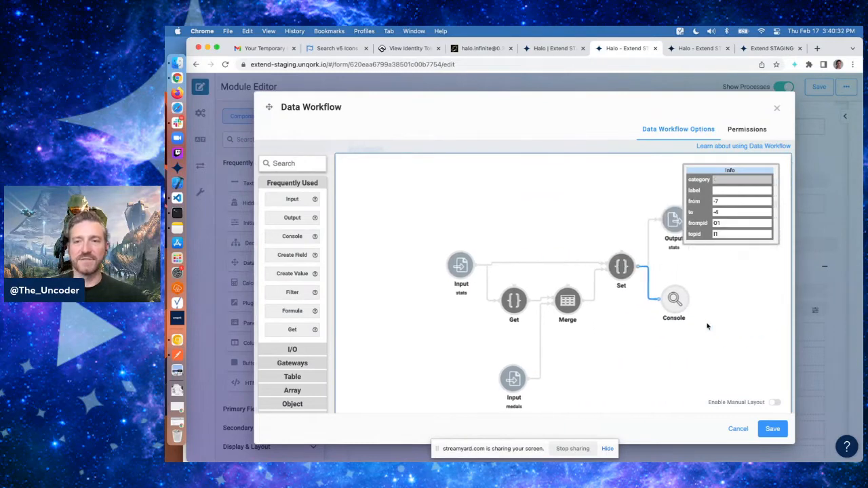
pyautogui.click(697, 50)
pyautogui.click(630, 50)
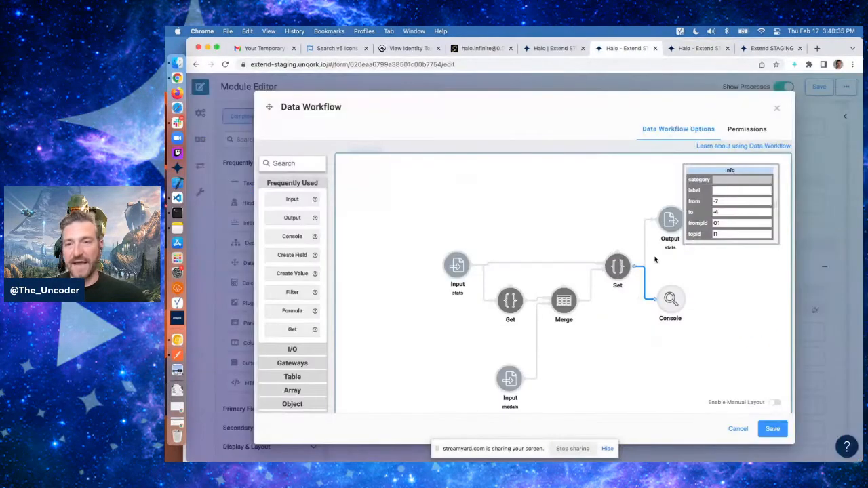
pyautogui.click(768, 428)
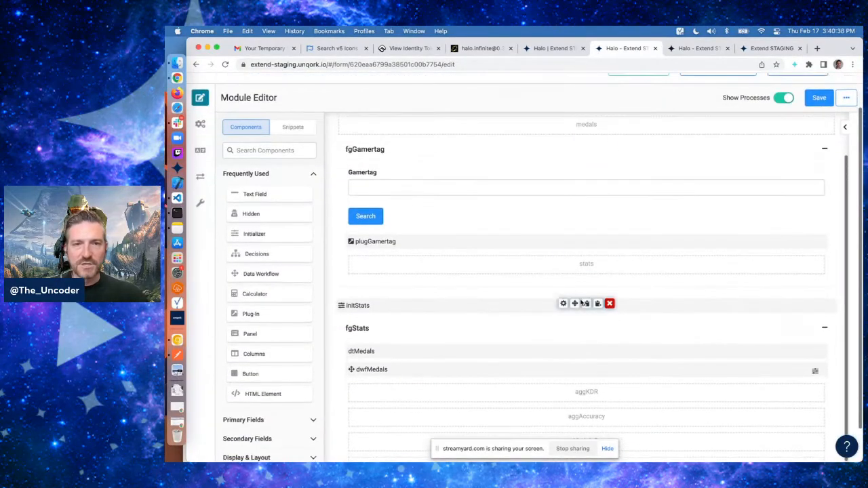
# Review the plugGamertag plug-in's output mapping and Post Trigger, closing without changes
pyautogui.click(563, 240)
pyautogui.scroll(-5, 563, 330)
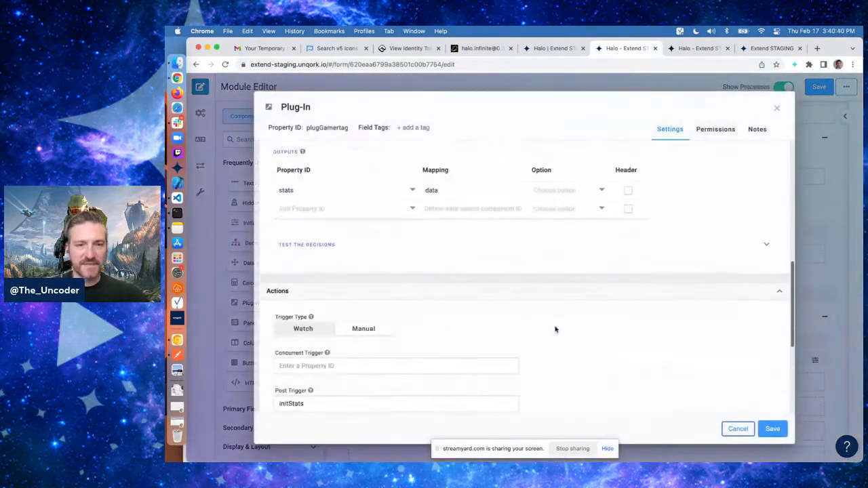
pyautogui.scroll(-3, 555, 330)
pyautogui.click(738, 429)
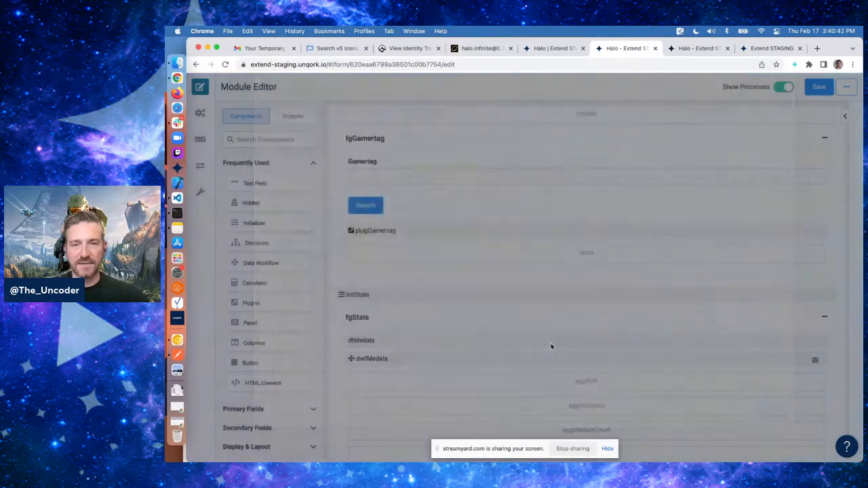
# Open the initStats Initializer, save it, and save the module
pyautogui.click(566, 294)
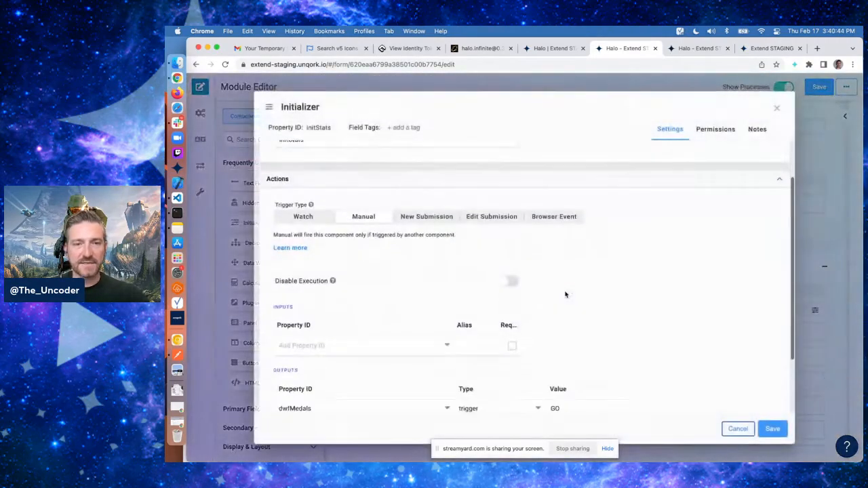
pyautogui.scroll(-2, 628, 304)
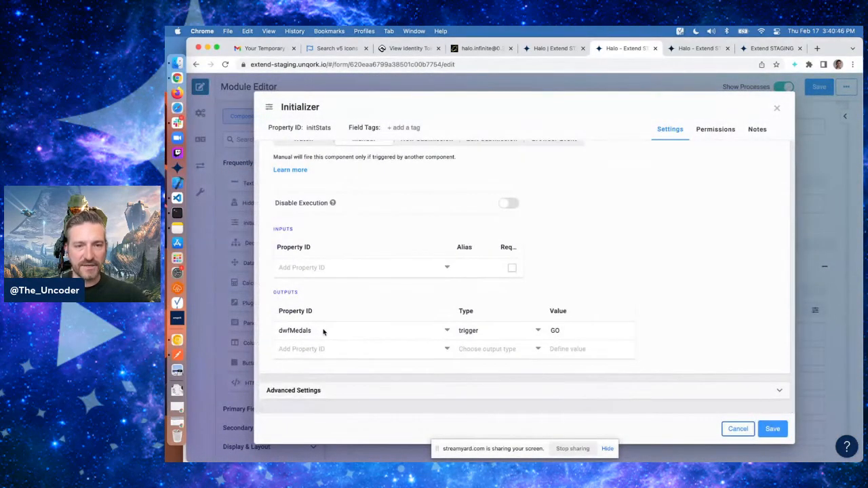
pyautogui.click(773, 428)
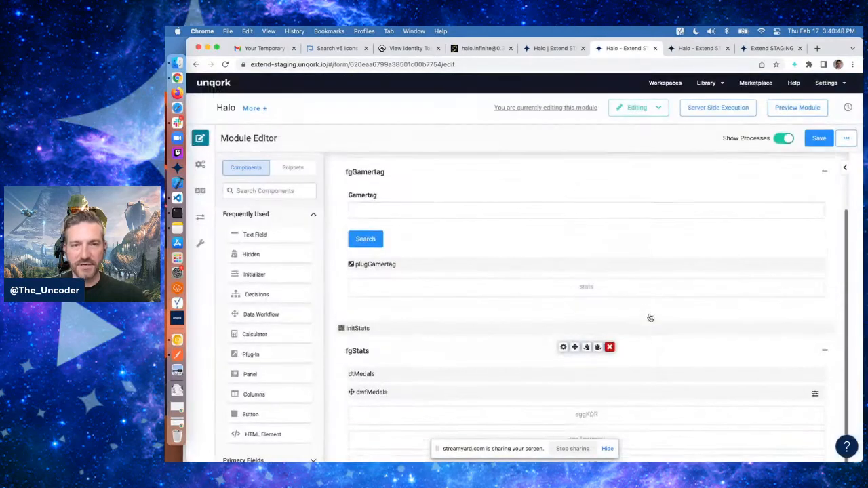
pyautogui.click(820, 138)
# Reload the module preview and search again for the player's gamertag
pyautogui.click(699, 48)
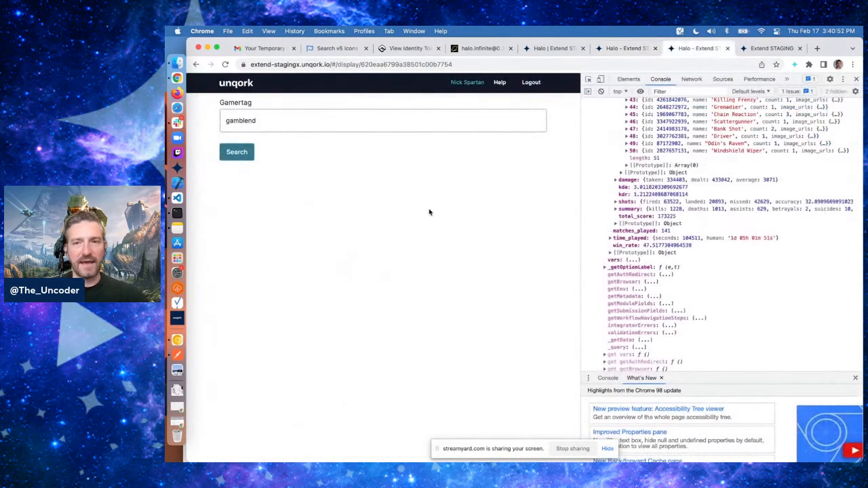
pyautogui.press('super+r')
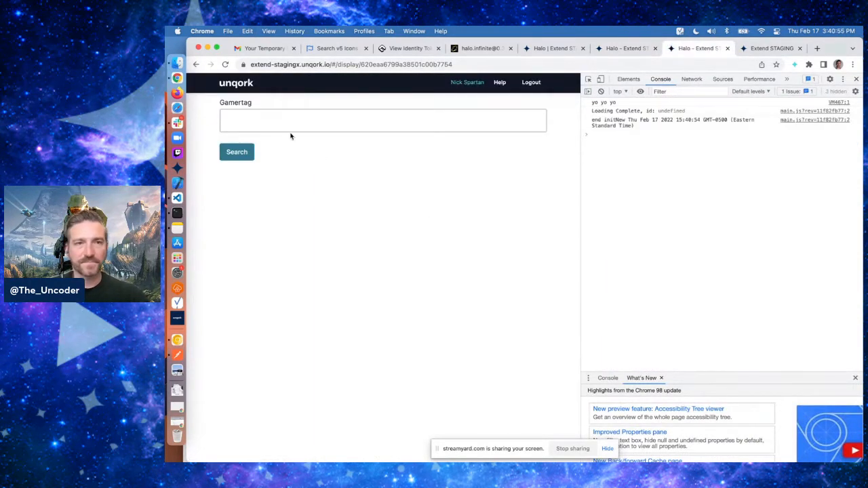
pyautogui.click(281, 121)
pyautogui.write('gabl')
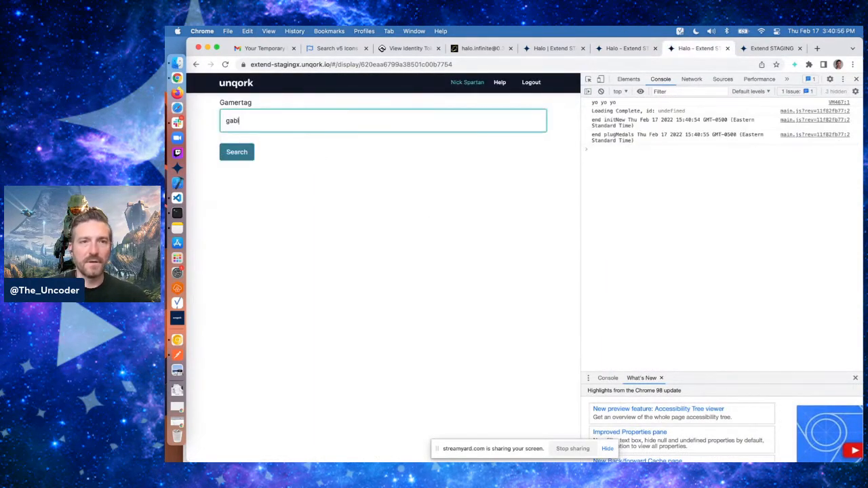
pyautogui.write('m')
pyautogui.press('BackSpace')
pyautogui.press('BackSpace')
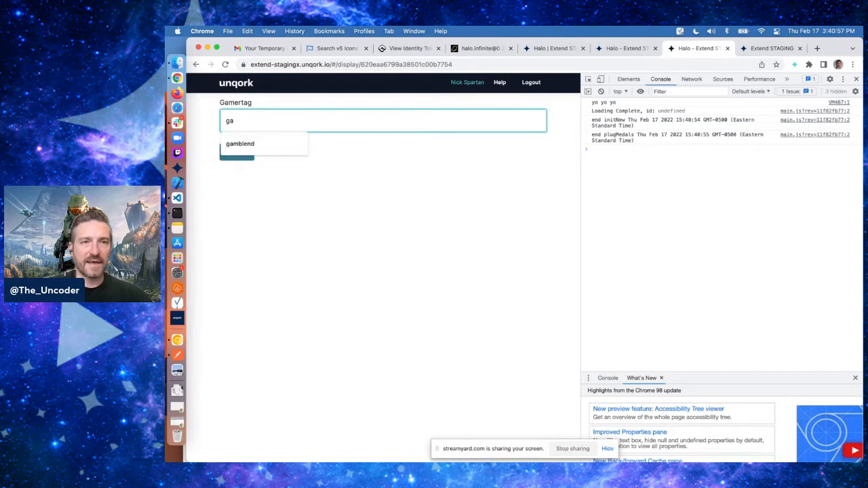
pyautogui.click(242, 143)
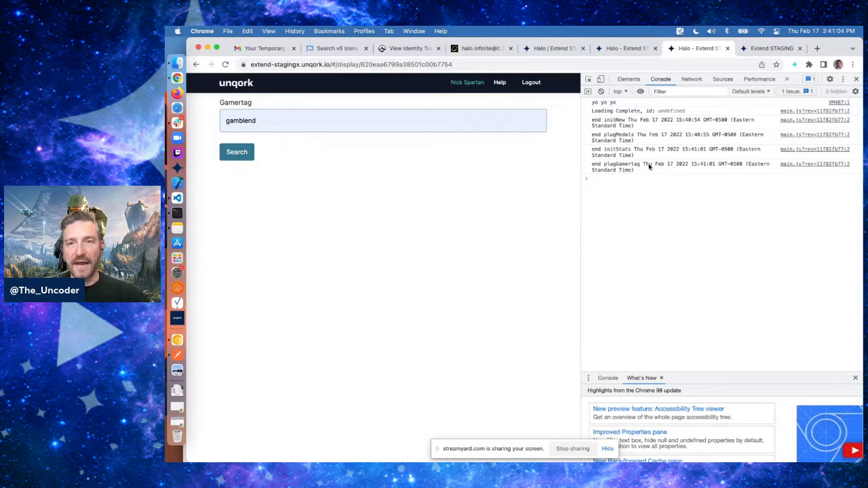
# Rerun the submission query in the console and expand the submission data
pyautogui.press('Up')
pyautogui.press('Return')
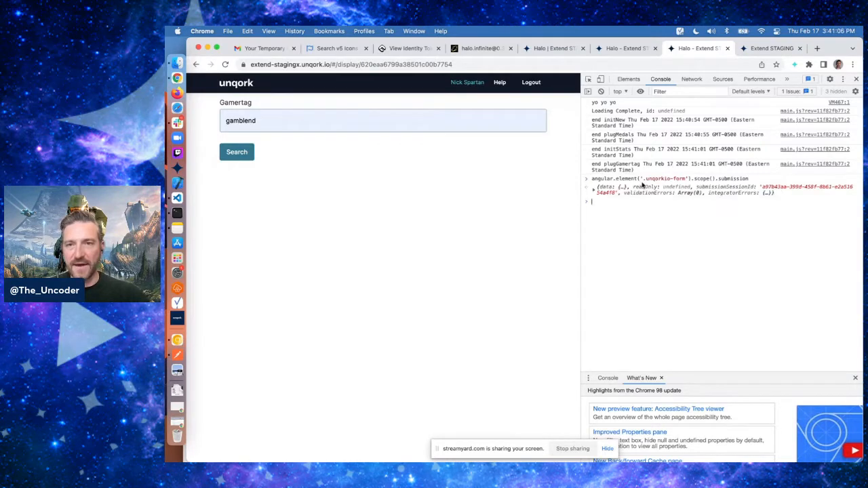
pyautogui.click(618, 193)
pyautogui.click(612, 200)
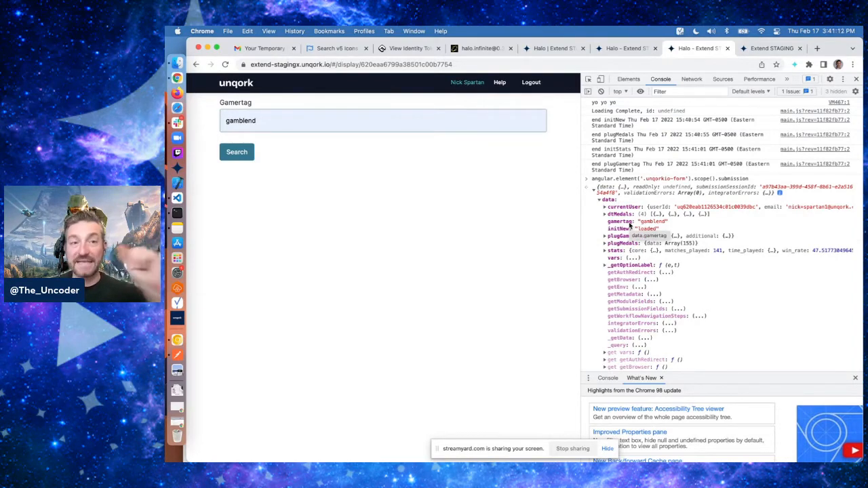
# Inspect the dwfMedals data workflow and its medals Input node, closing it without changes
pyautogui.press('super+alt+Left')
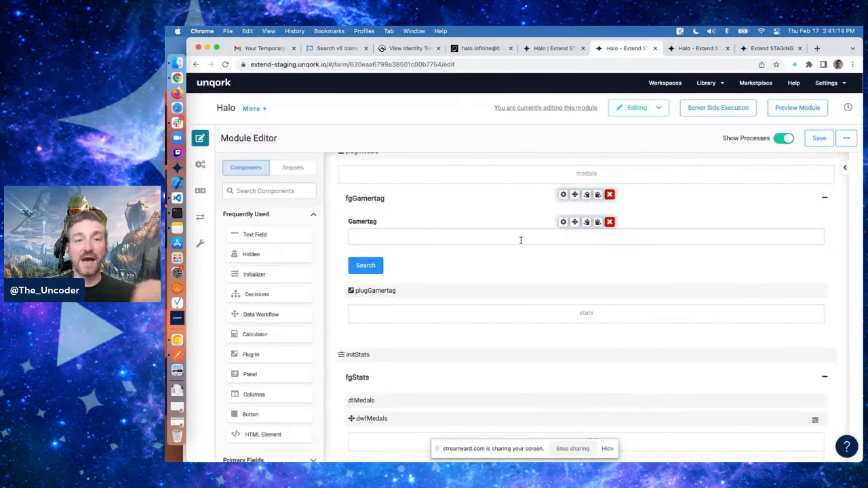
pyautogui.click(563, 358)
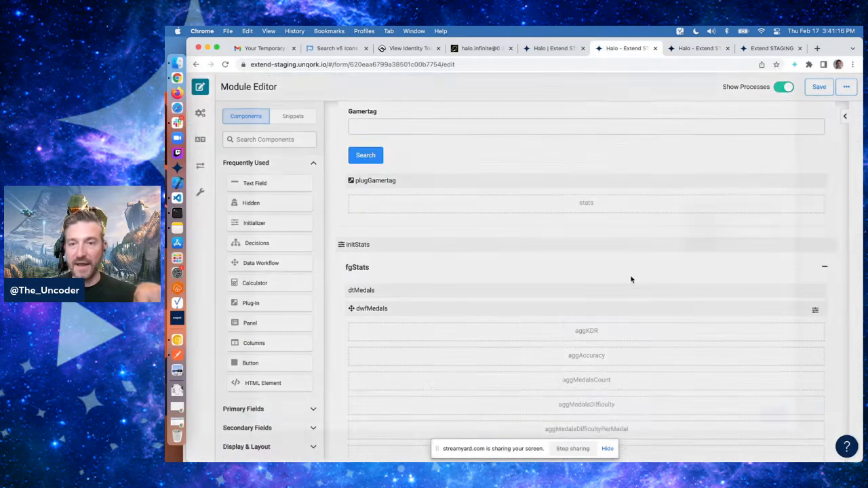
pyautogui.click(773, 346)
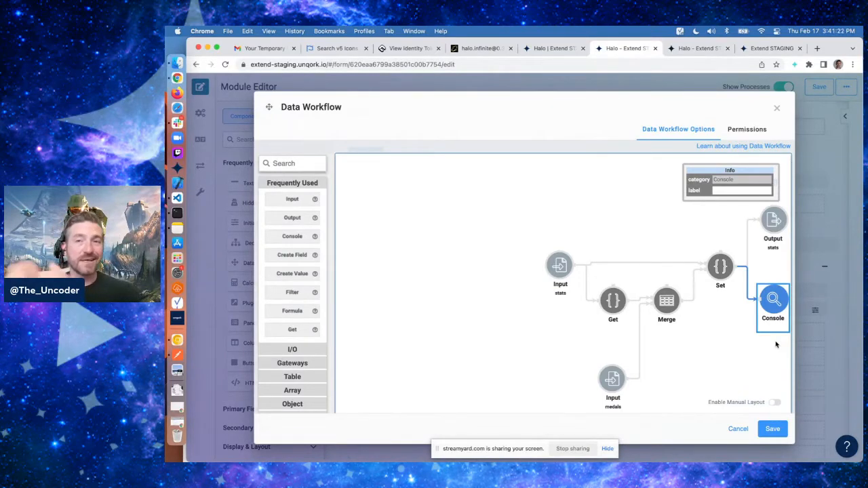
pyautogui.hscroll(3, 772, 312)
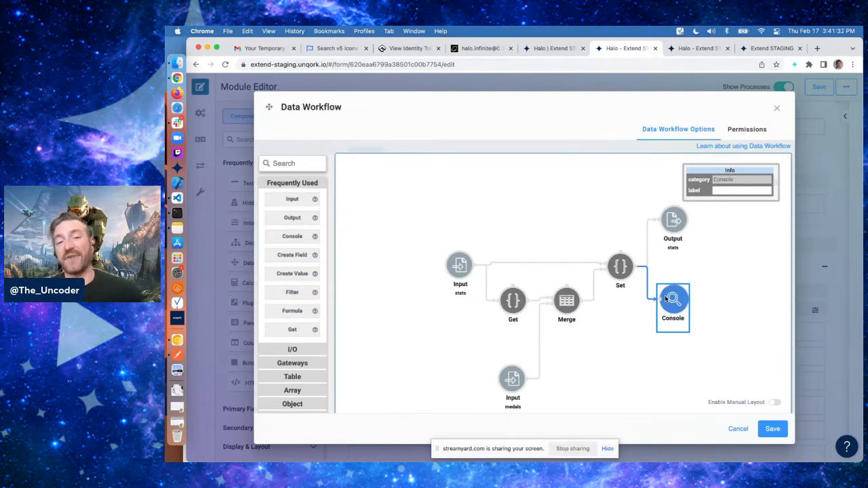
pyautogui.scroll(-1, 665, 324)
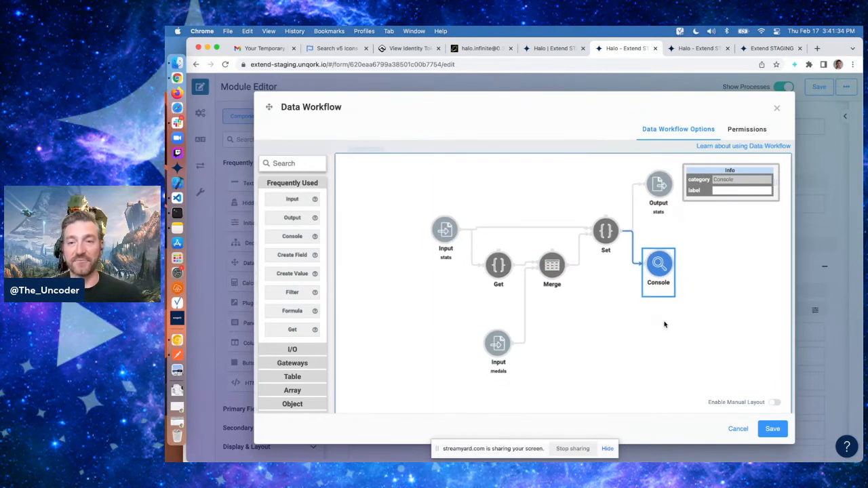
pyautogui.click(498, 344)
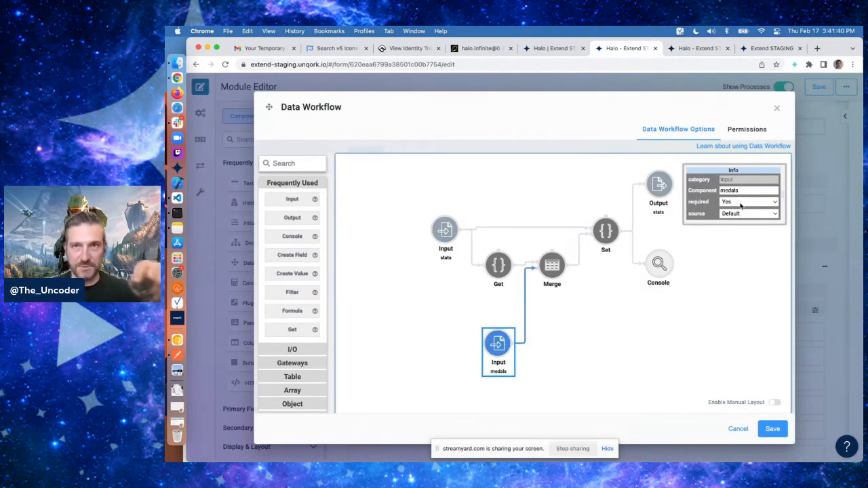
pyautogui.scroll(-5, 445, 151)
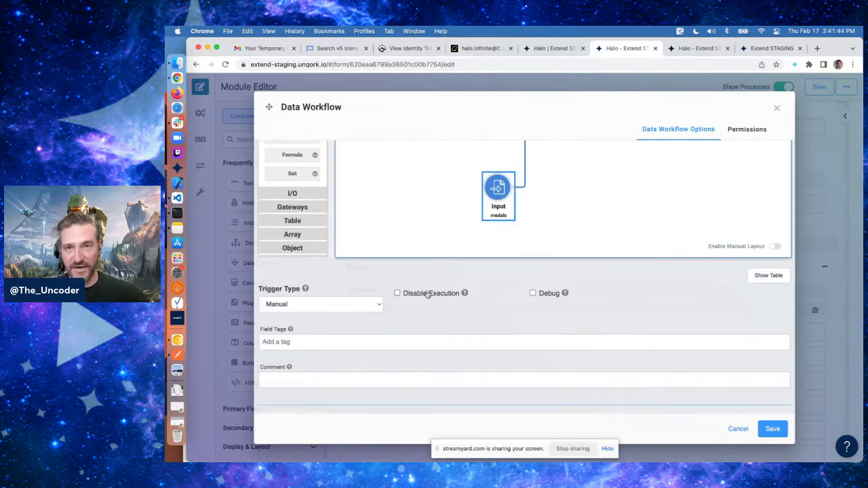
pyautogui.scroll(4, 592, 289)
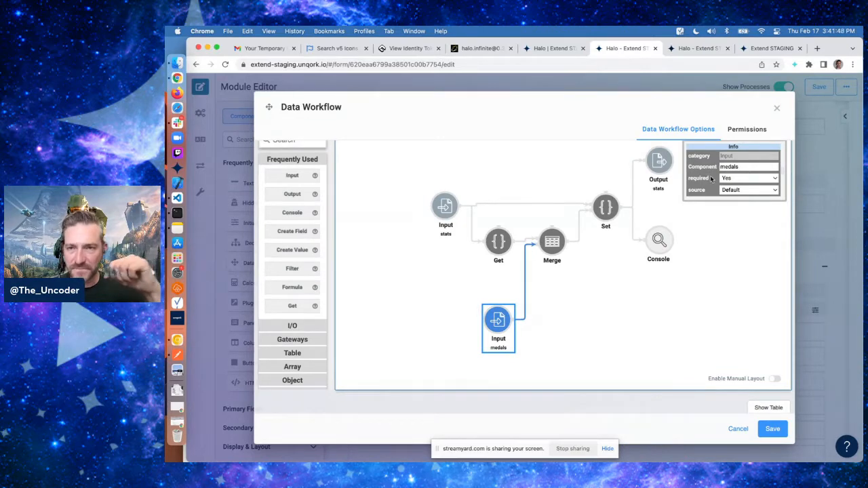
pyautogui.click(776, 108)
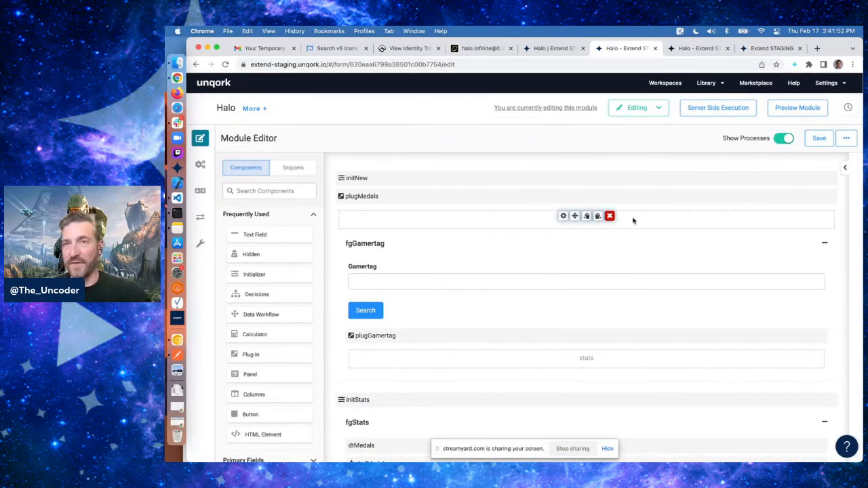
# Expand and collapse the stats object in the console's submission data
pyautogui.click(696, 49)
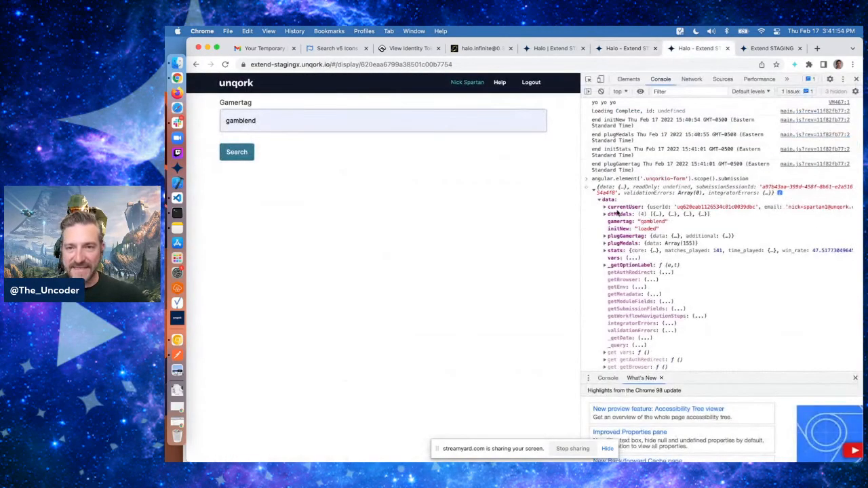
pyautogui.click(617, 251)
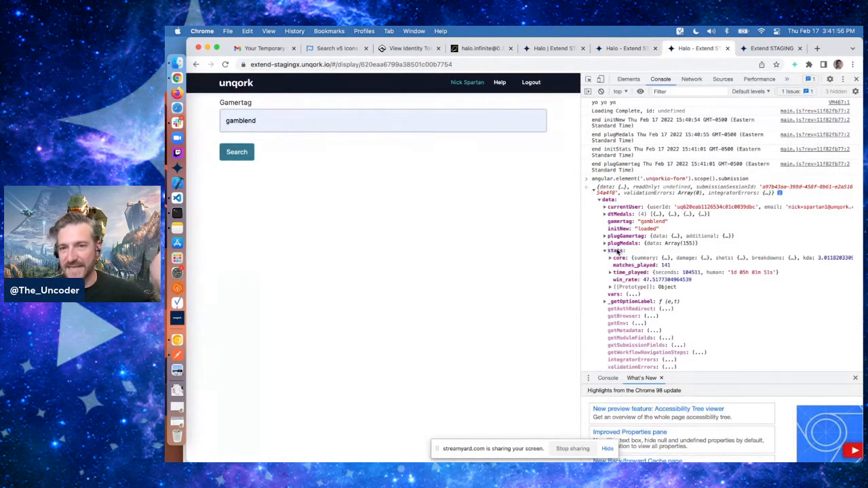
pyautogui.click(613, 251)
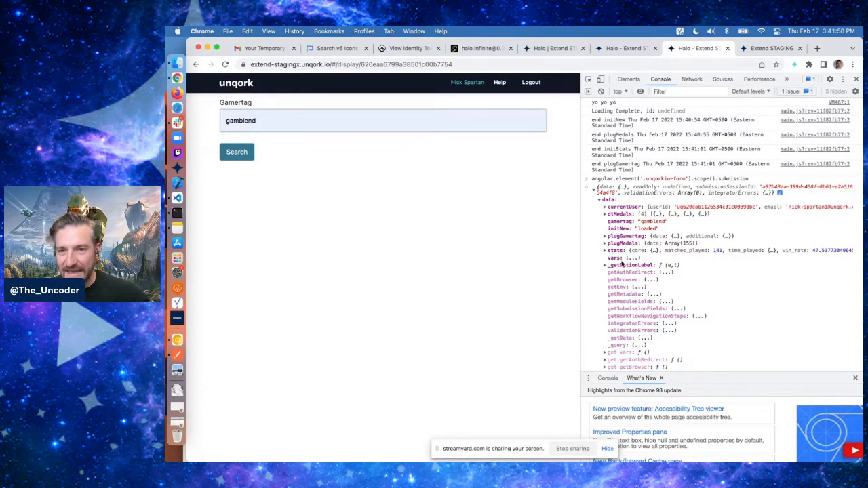
# Map the plugMedals plug-in's output property medals to data, save the plug-in, and save the module
pyautogui.click(625, 48)
pyautogui.moveTo(563, 204)
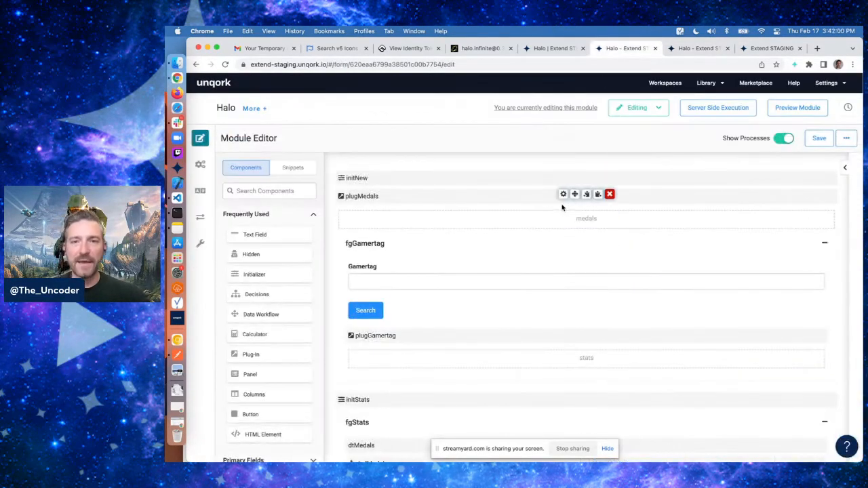
pyautogui.scroll(-8, 566, 320)
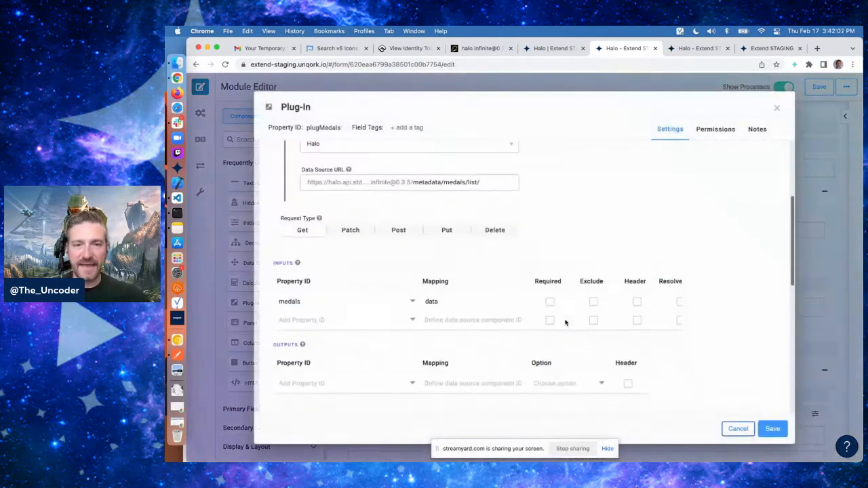
pyautogui.scroll(2, 509, 269)
pyautogui.click(462, 281)
pyautogui.write('data')
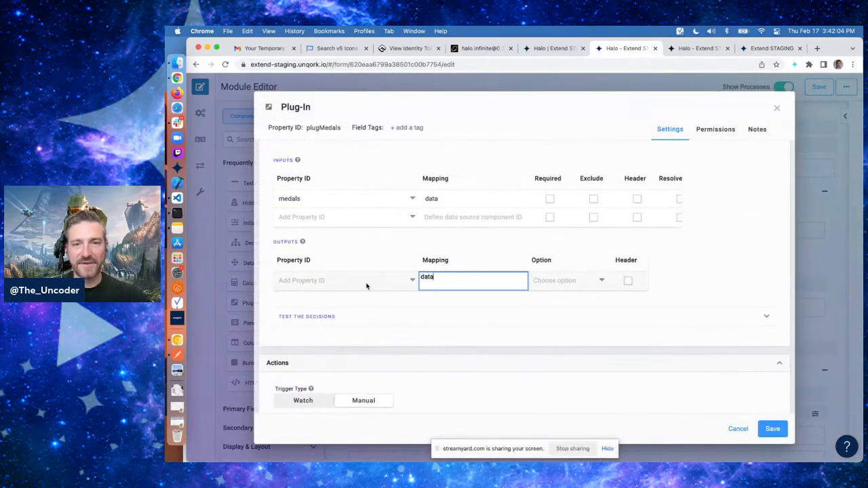
pyautogui.click(345, 280)
pyautogui.write('medals')
pyautogui.press('Return')
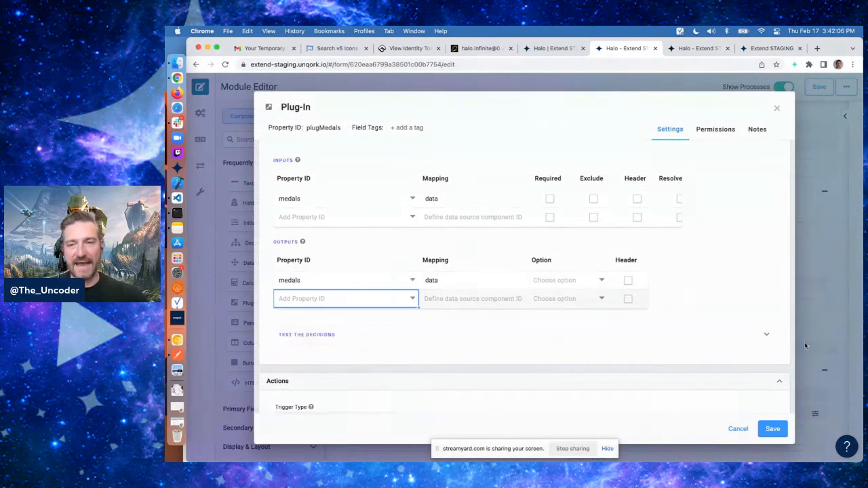
pyautogui.click(777, 426)
pyautogui.click(829, 138)
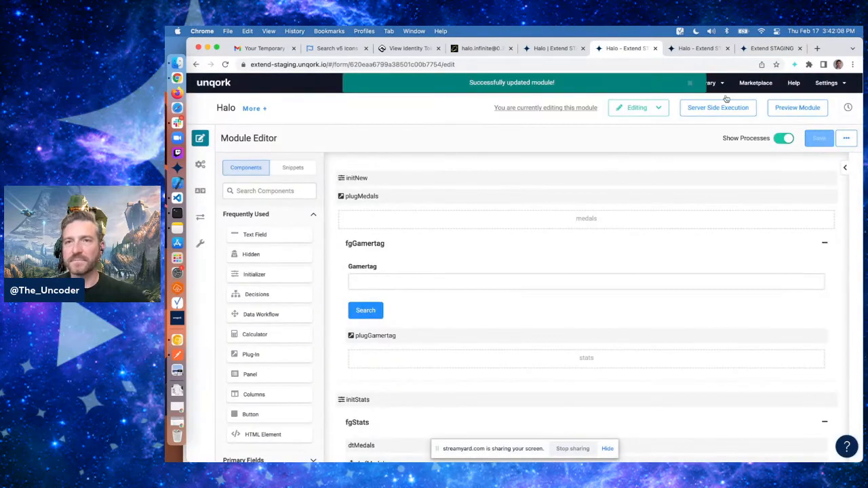
pyautogui.click(686, 49)
pyautogui.press('super+r')
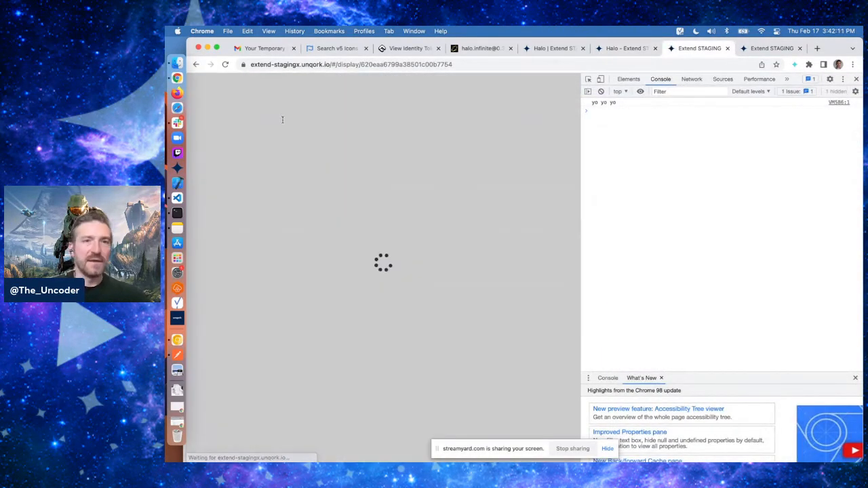
pyautogui.click(282, 122)
pyautogui.write('gamblend')
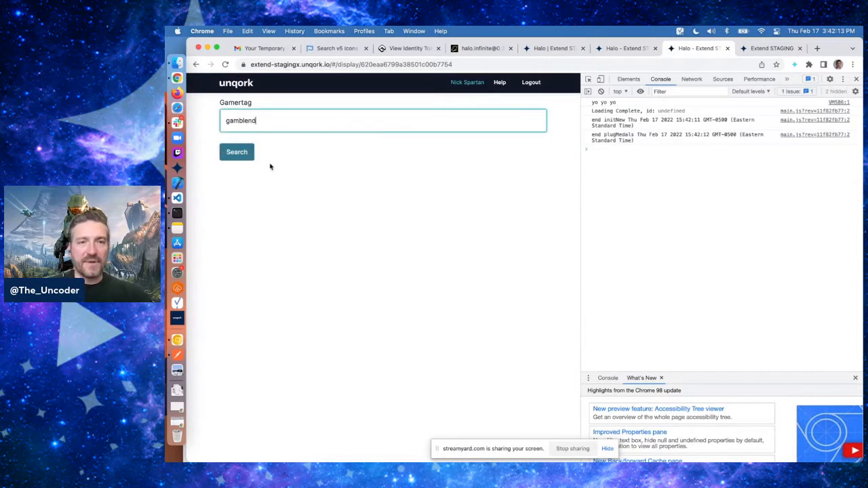
pyautogui.click(240, 154)
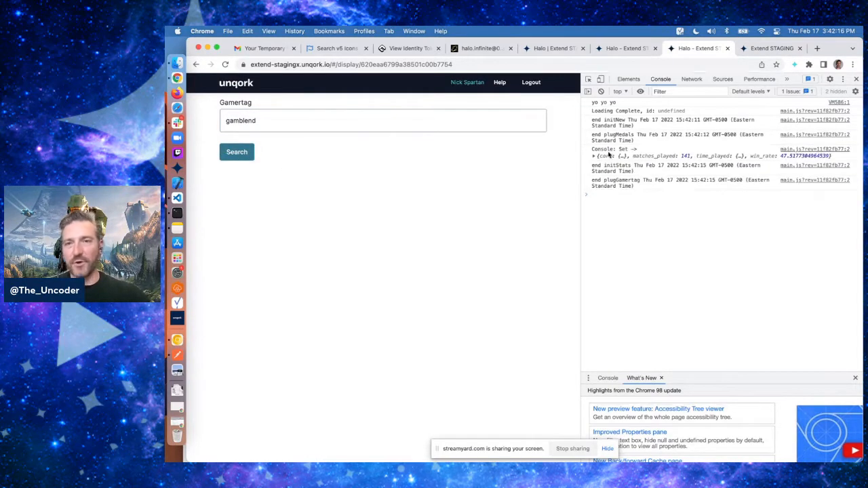
# Expand the logged Set output in the console down to the core breakdowns' medals array
pyautogui.click(595, 157)
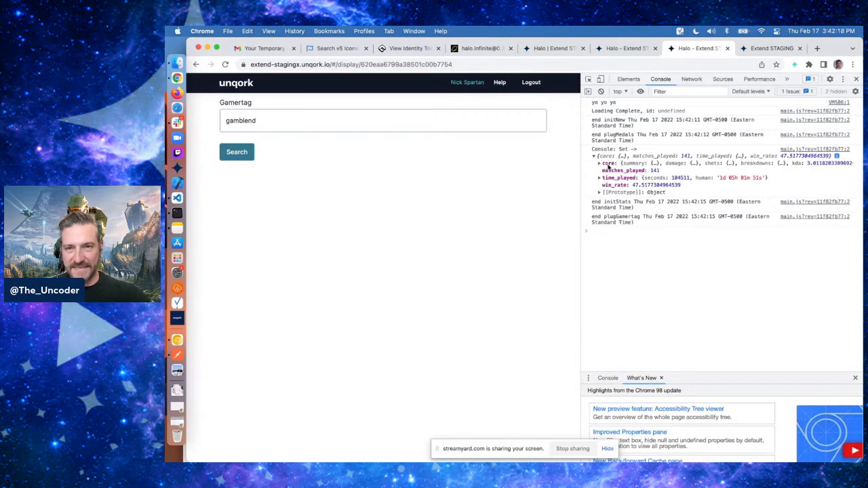
pyautogui.click(608, 164)
pyautogui.click(611, 170)
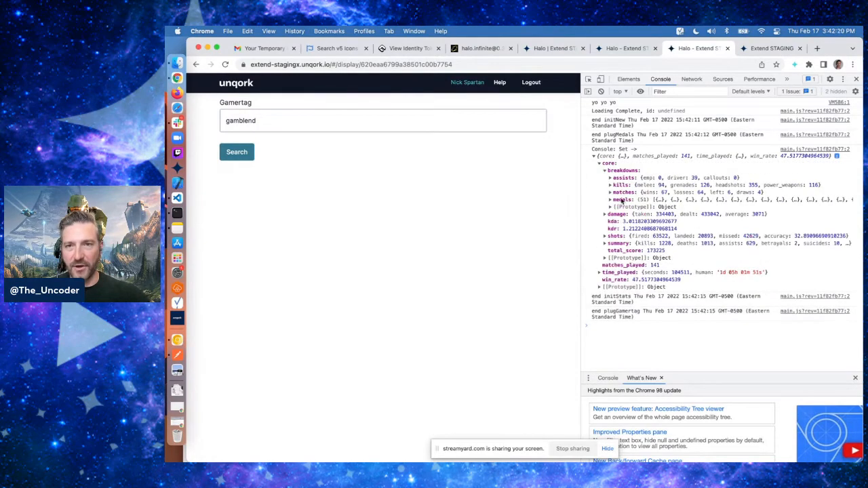
pyautogui.click(621, 201)
pyautogui.click(622, 207)
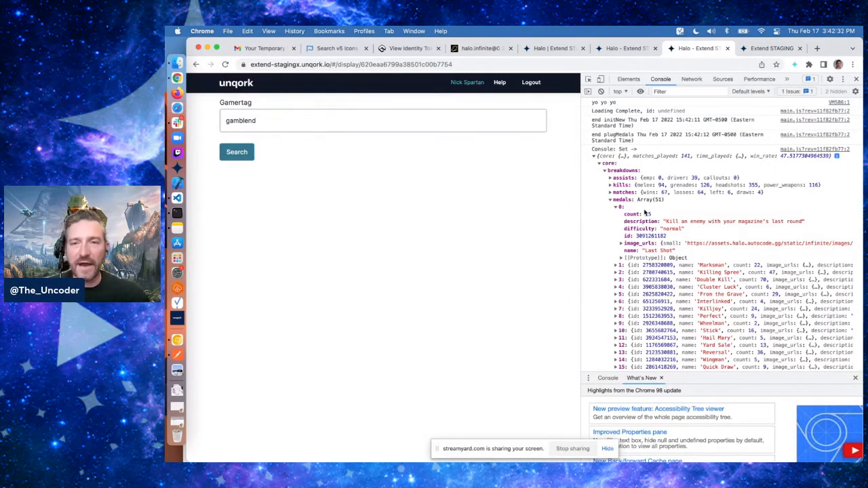
# Add a Data Workflow component to the fgStats panel with the label and property name dwfStats
pyautogui.click(624, 48)
pyautogui.scroll(-5, 495, 274)
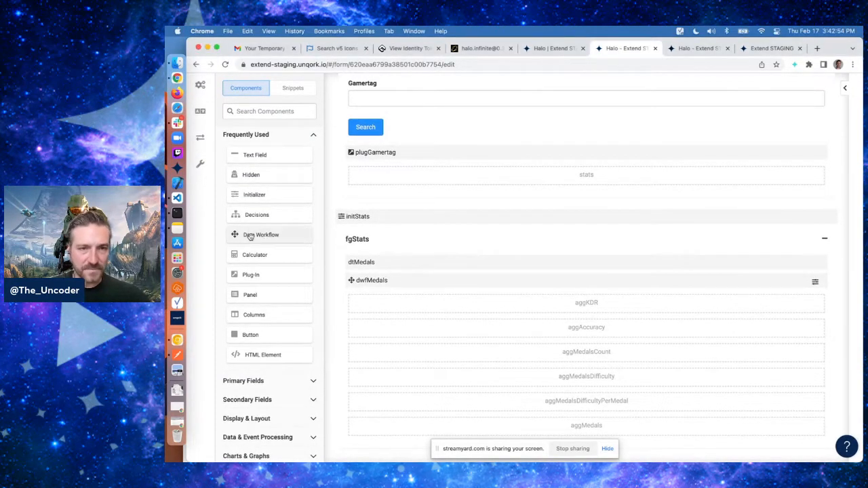
pyautogui.moveTo(249, 237); pyautogui.dragTo(437, 301)
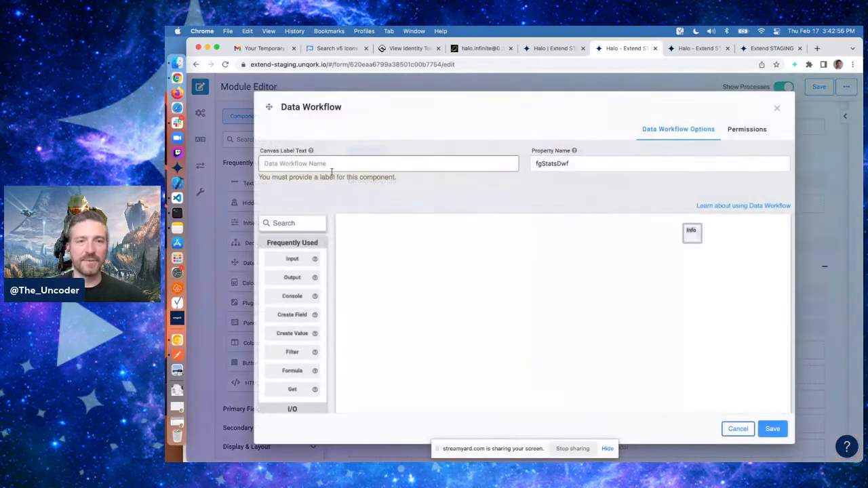
pyautogui.click(328, 165)
pyautogui.write('dwfS')
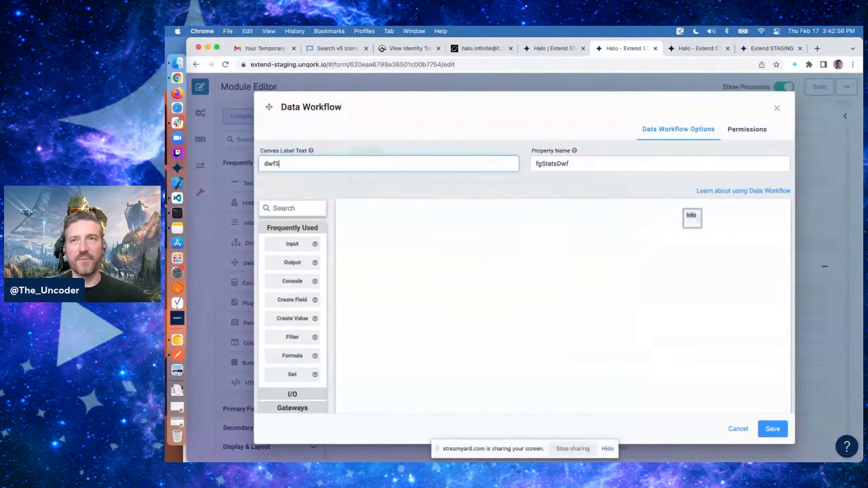
pyautogui.write('tatuss')
pyautogui.press('Tab')
pyautogui.write('dwfStats')
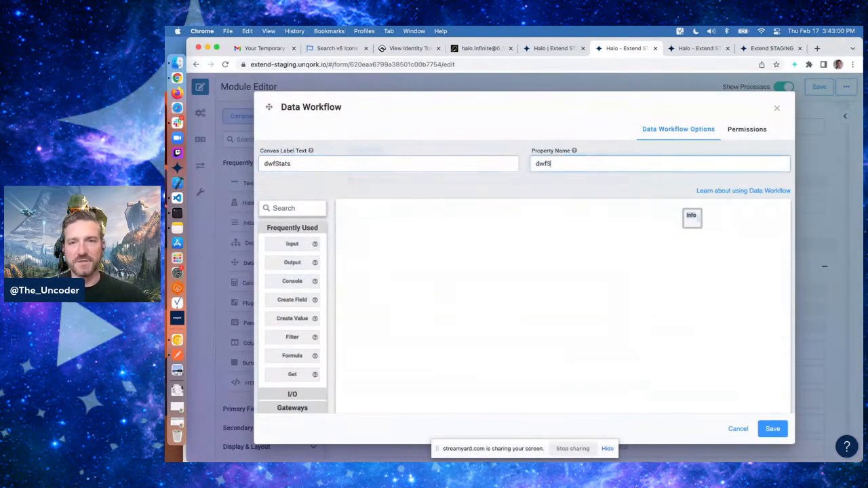
pyautogui.click(406, 195)
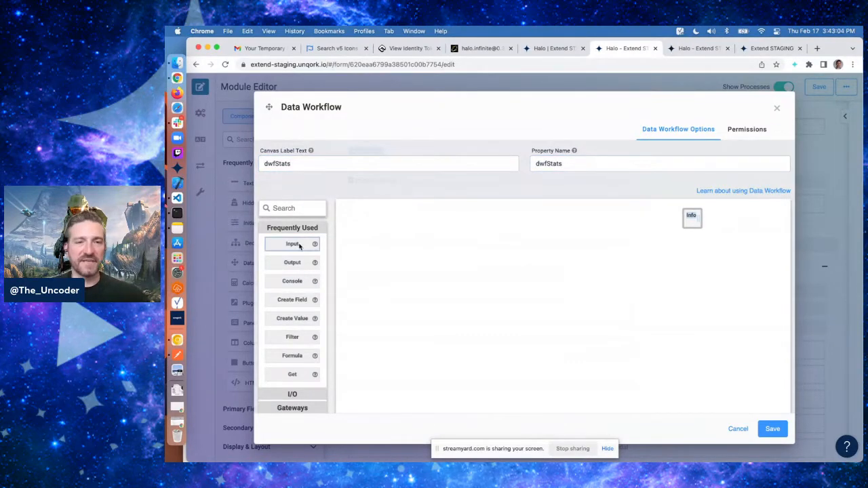
# Add an Input operator to the dwfStats workflow that reads from the stats component
pyautogui.moveTo(291, 243); pyautogui.dragTo(427, 244)
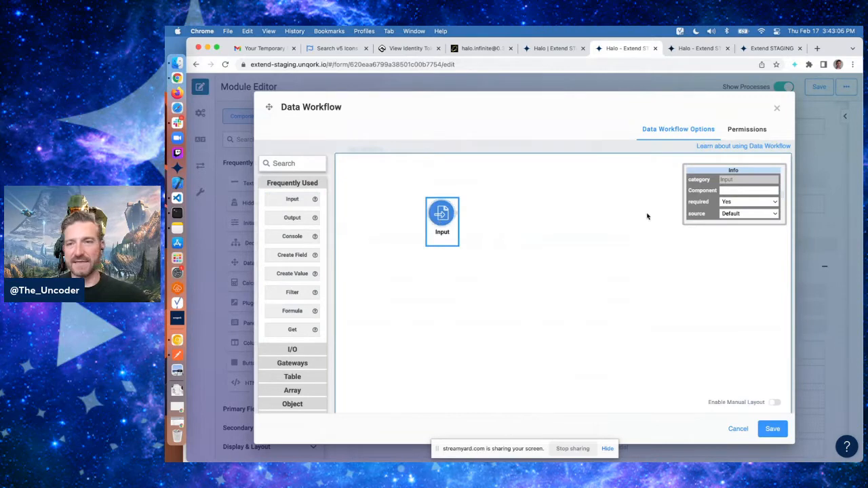
pyautogui.click(755, 190)
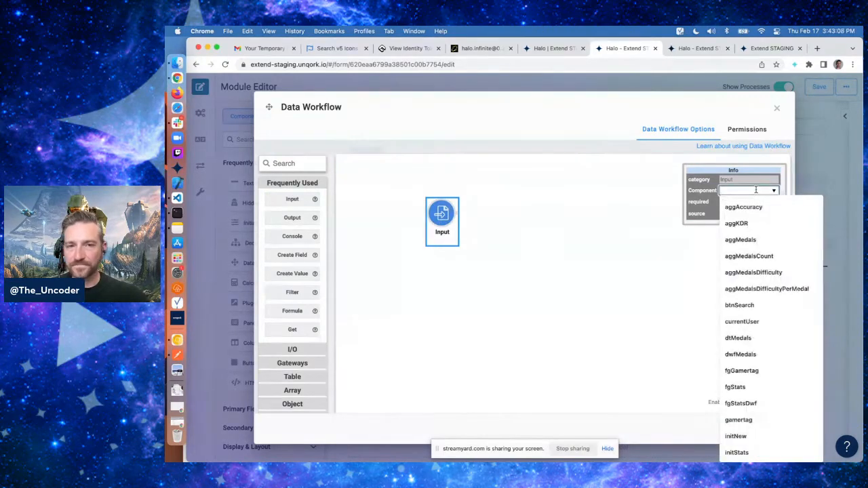
pyautogui.write('stat')
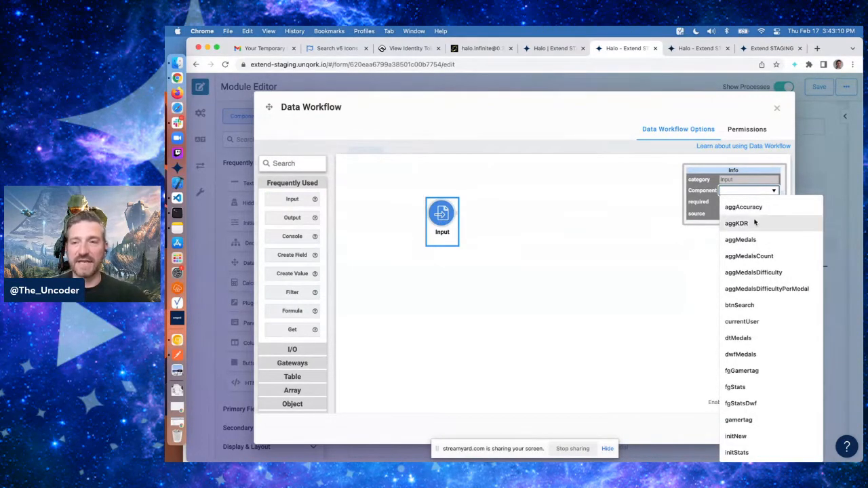
pyautogui.click(746, 258)
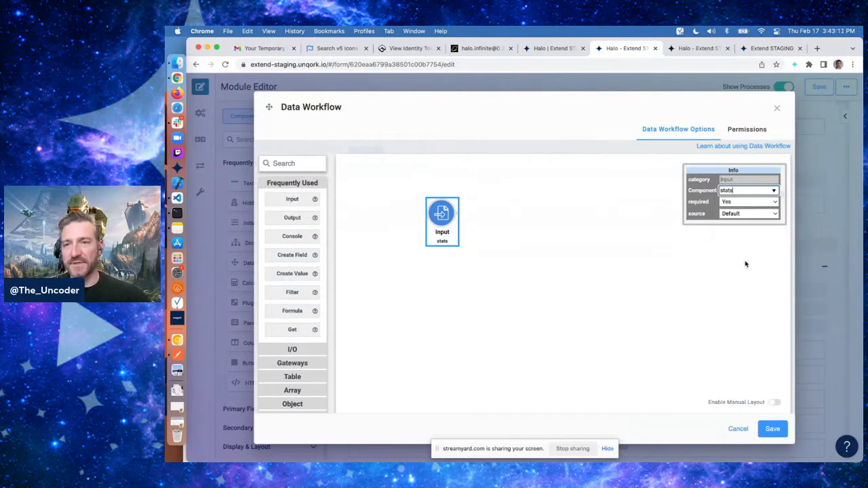
# Connect a Get operator after the Input with the path core.kdr, and place a Formula operator on the canvas
pyautogui.click(507, 252)
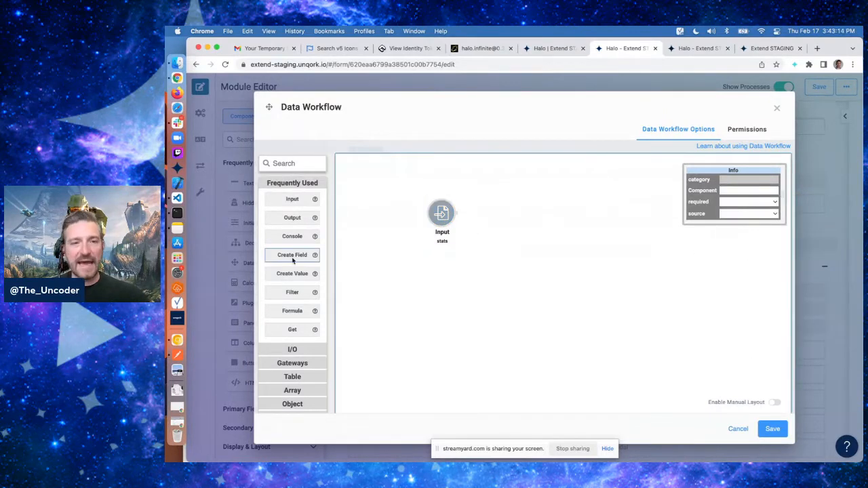
pyautogui.moveTo(292, 330); pyautogui.dragTo(507, 255)
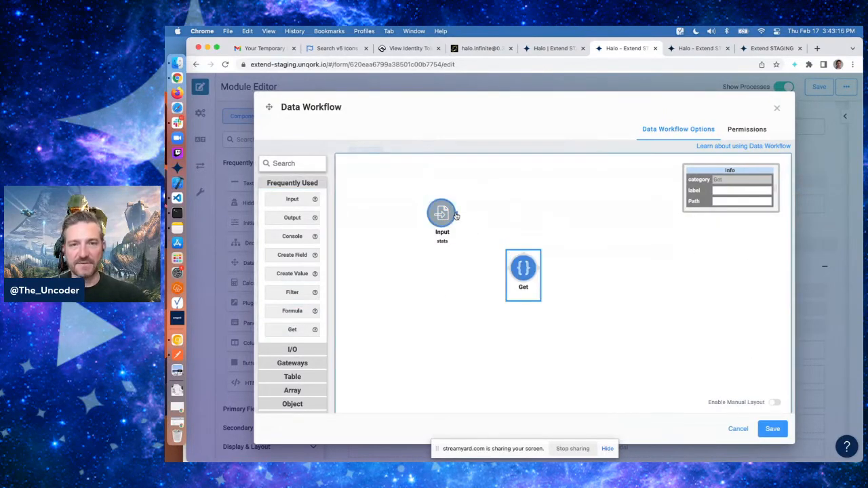
pyautogui.moveTo(463, 213); pyautogui.dragTo(507, 262)
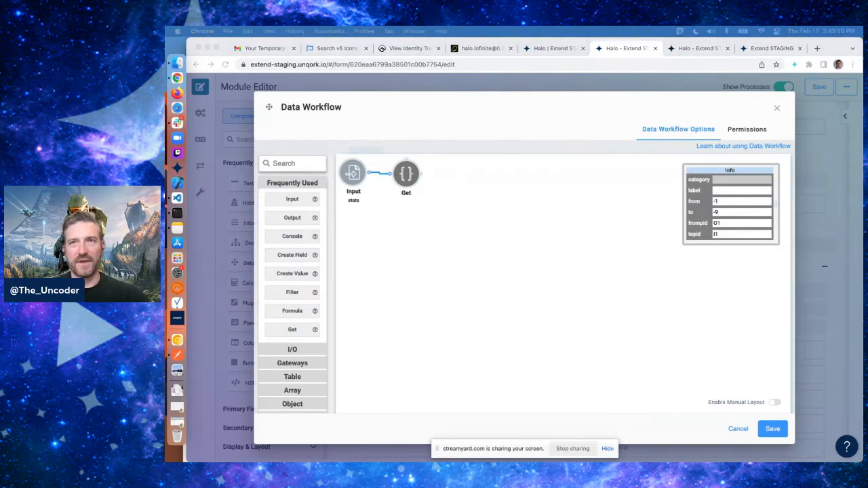
pyautogui.click(407, 174)
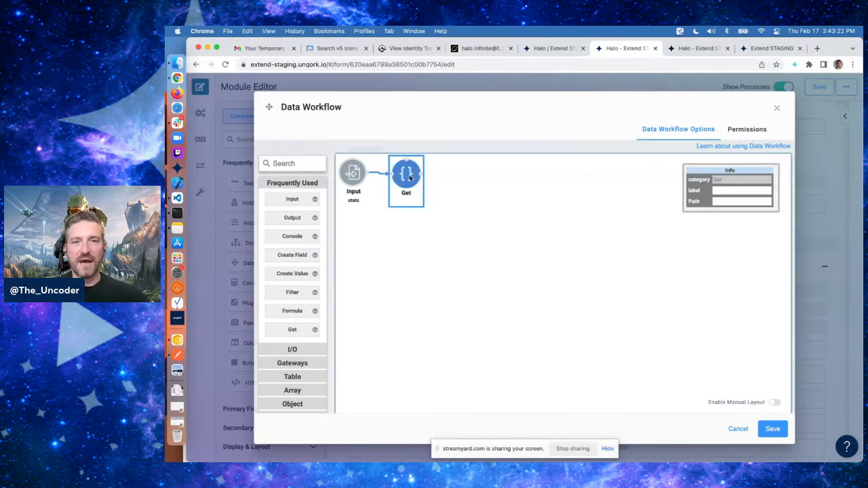
pyautogui.click(757, 201)
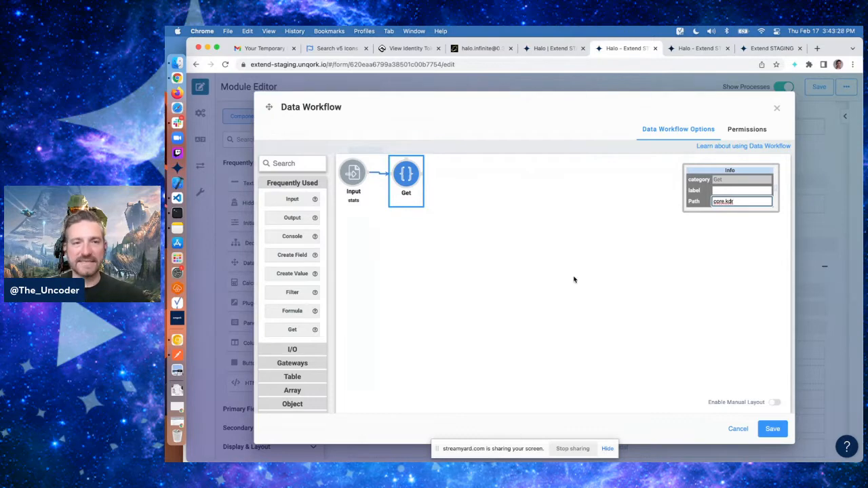
pyautogui.moveTo(292, 311); pyautogui.dragTo(489, 195)
# Inspect the core kdr value in the logged stats output of the preview console
pyautogui.click(701, 49)
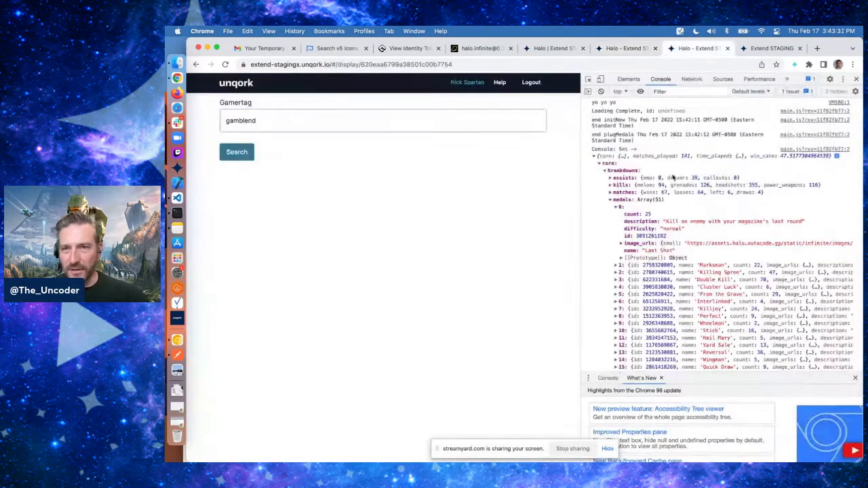
pyautogui.click(616, 172)
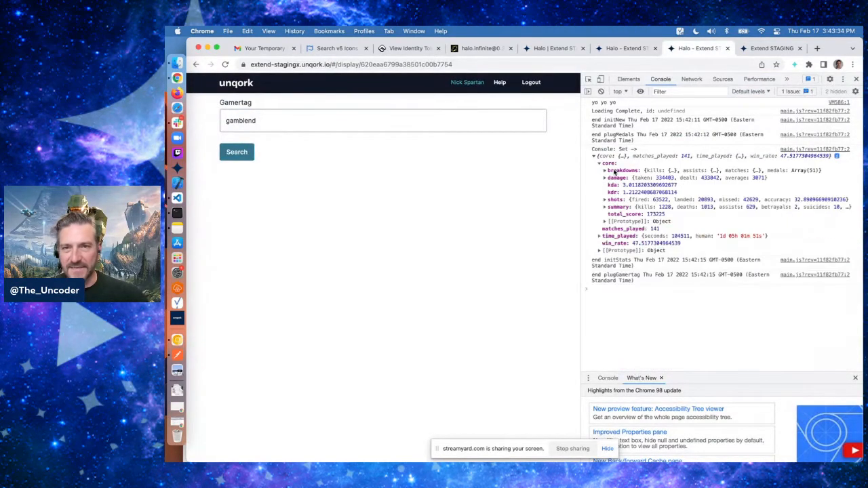
pyautogui.moveTo(623, 192); pyautogui.dragTo(694, 192)
pyautogui.click(682, 195)
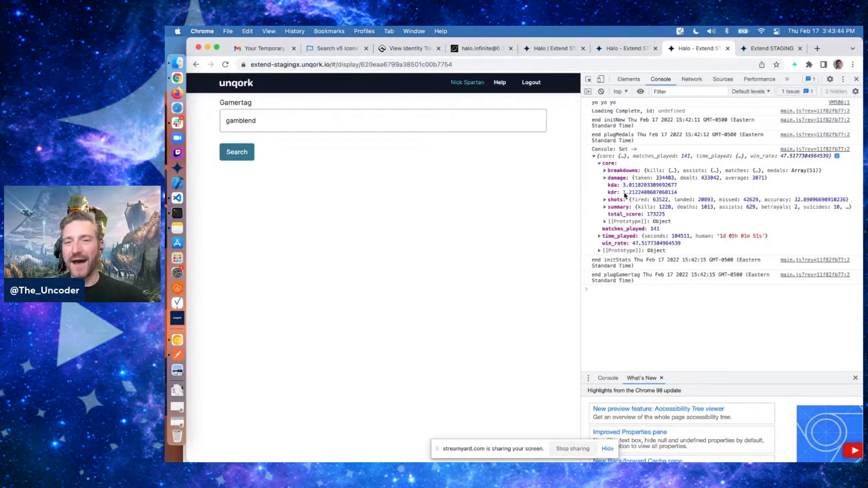
pyautogui.moveTo(625, 195); pyautogui.dragTo(687, 195)
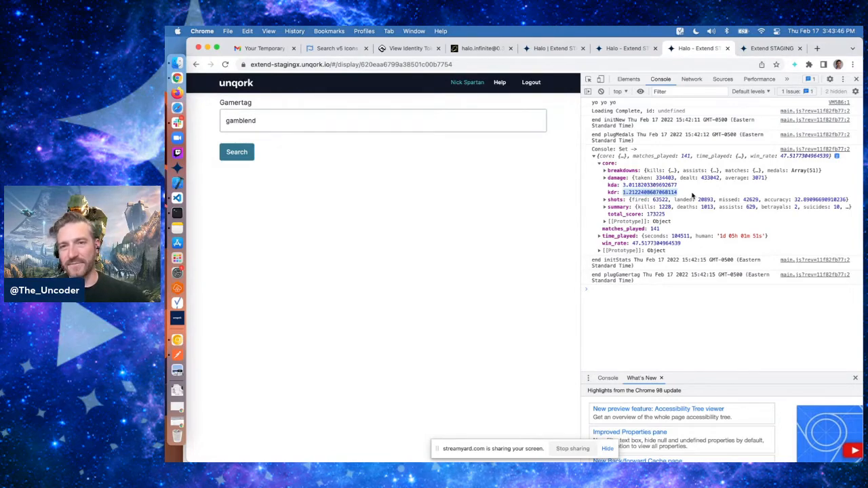
pyautogui.click(654, 195)
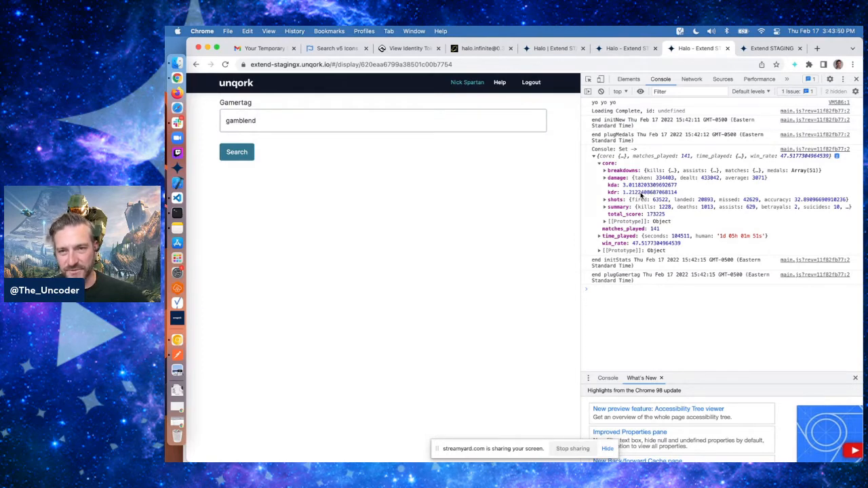
pyautogui.doubleClick(644, 194)
pyautogui.click(693, 194)
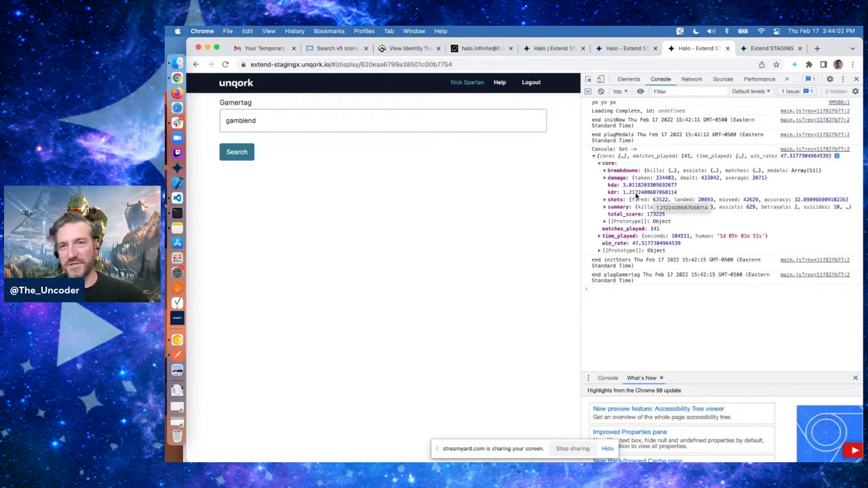
# Connect the Get to the Formula operator and set its expression to =ROUND(A, 2)
pyautogui.click(624, 49)
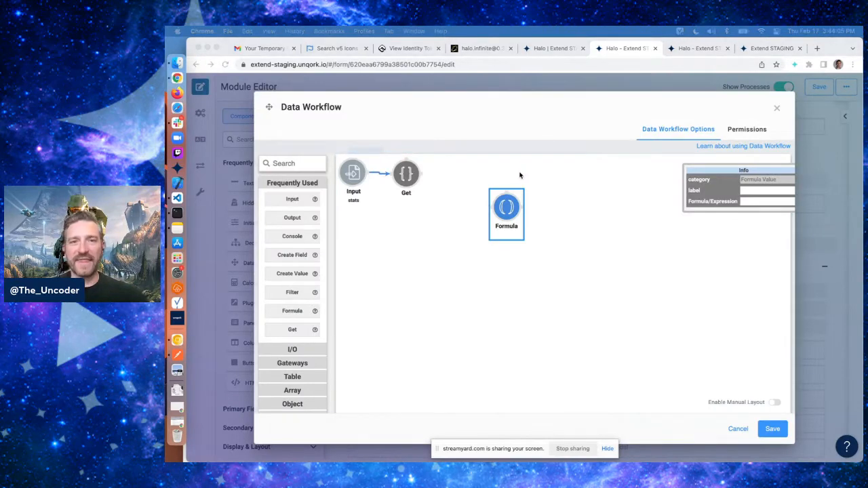
pyautogui.click(421, 176)
pyautogui.moveTo(421, 176); pyautogui.dragTo(507, 206)
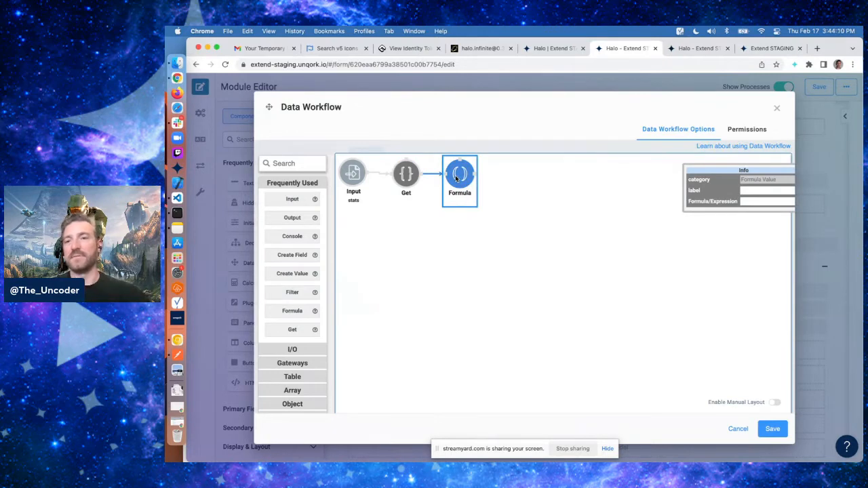
pyautogui.moveTo(744, 165); pyautogui.dragTo(679, 166)
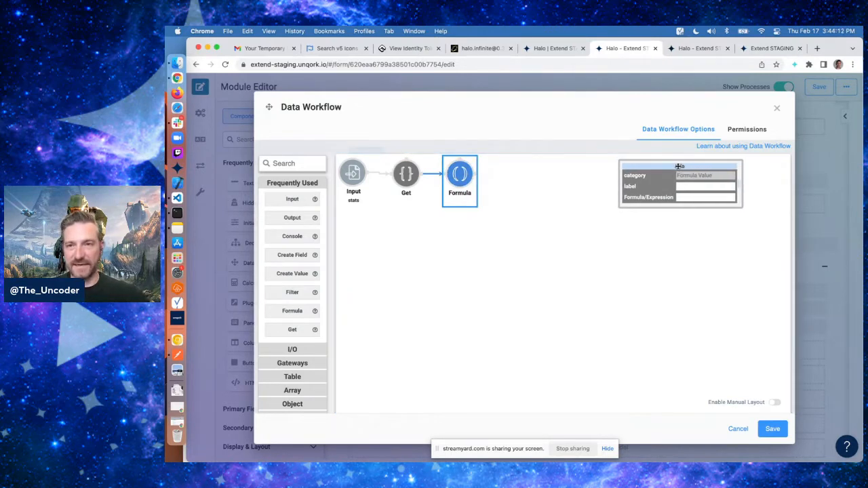
pyautogui.click(684, 198)
pyautogui.write('=ROUND(A, 2')
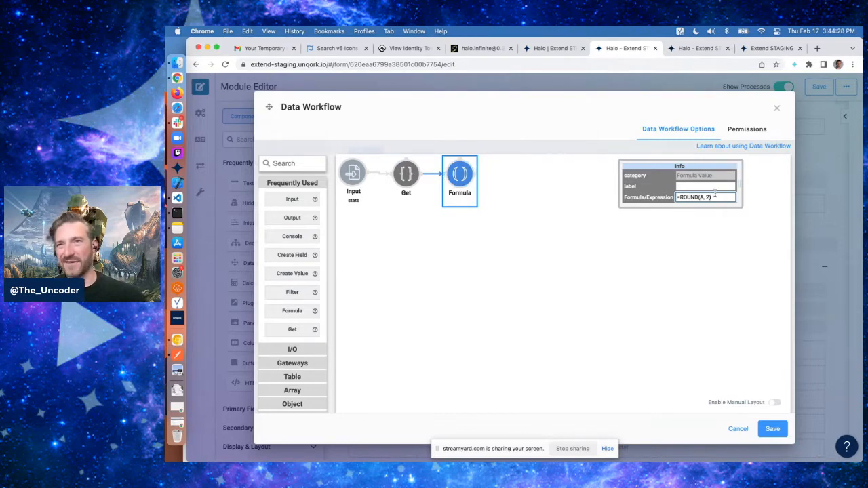
# Add an Output operator after the Formula that writes the value to the aggKDR component
pyautogui.click(291, 218)
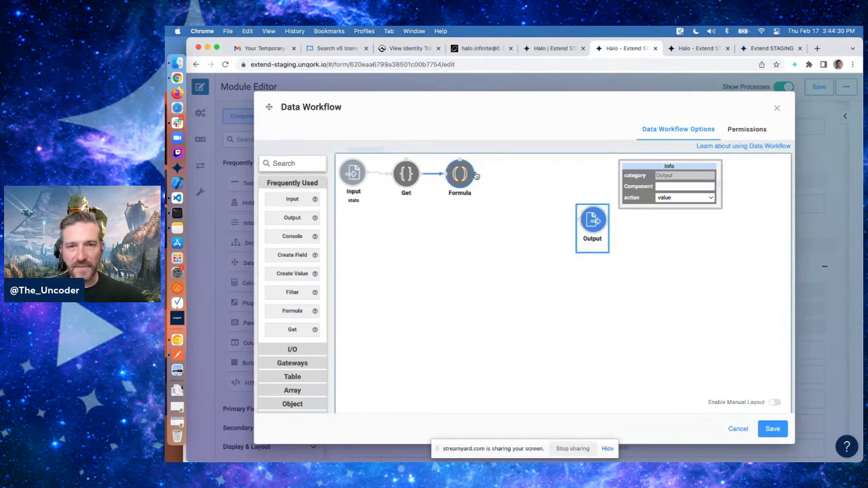
pyautogui.moveTo(477, 175); pyautogui.dragTo(587, 225)
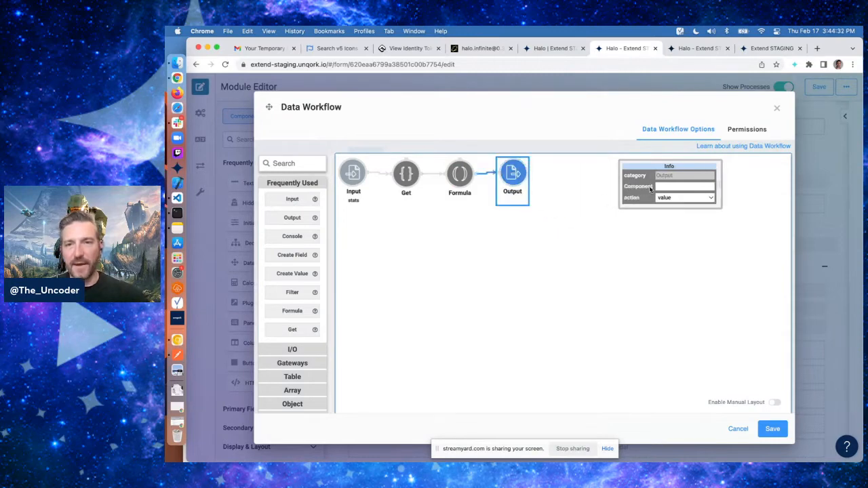
pyautogui.click(680, 187)
pyautogui.write('agg')
pyautogui.click(680, 219)
pyautogui.click(638, 205)
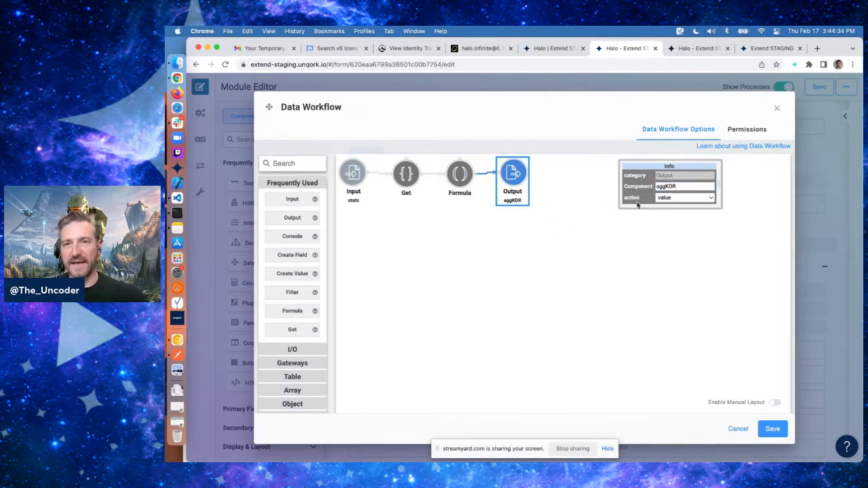
# Duplicate the Get, Formula and Output chain and connect the Input to the copied Get
pyautogui.click(406, 175)
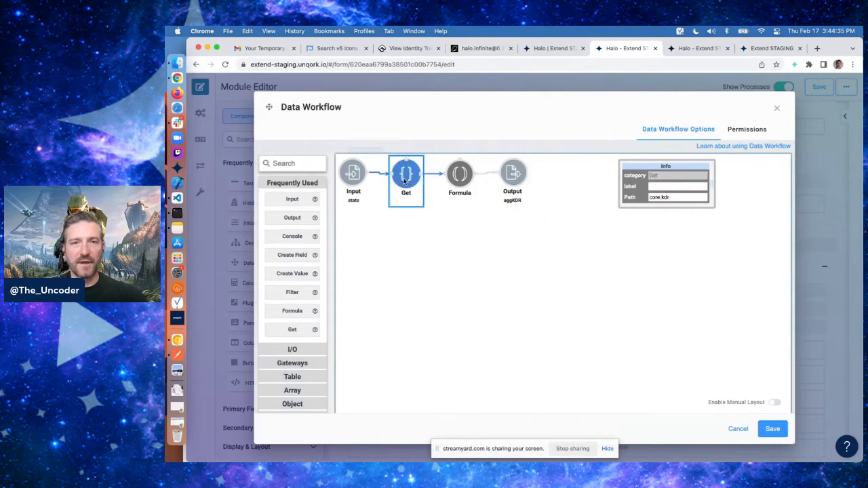
pyautogui.keyDown('shift'); pyautogui.click(460, 175); pyautogui.keyUp('shift')
pyautogui.keyDown('shift'); pyautogui.click(509, 177); pyautogui.keyUp('shift')
pyautogui.hotkey('ctrl', 'c')
pyautogui.hotkey('ctrl', 'v')
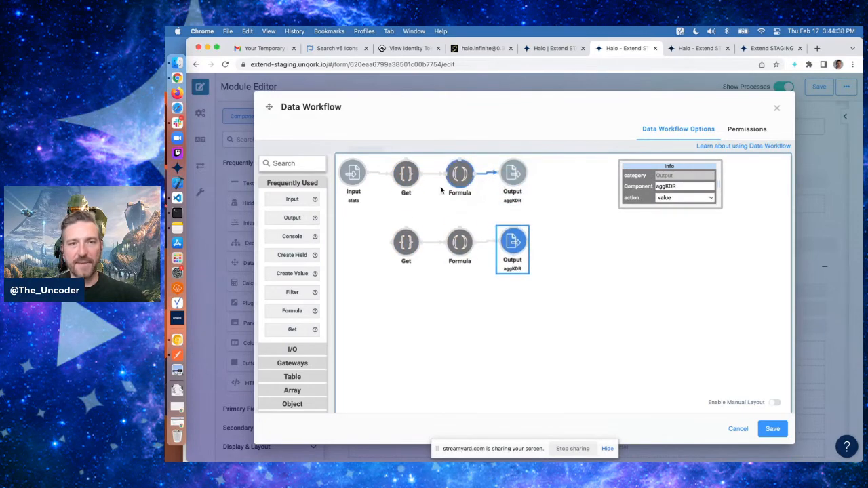
pyautogui.moveTo(367, 173); pyautogui.dragTo(376, 255)
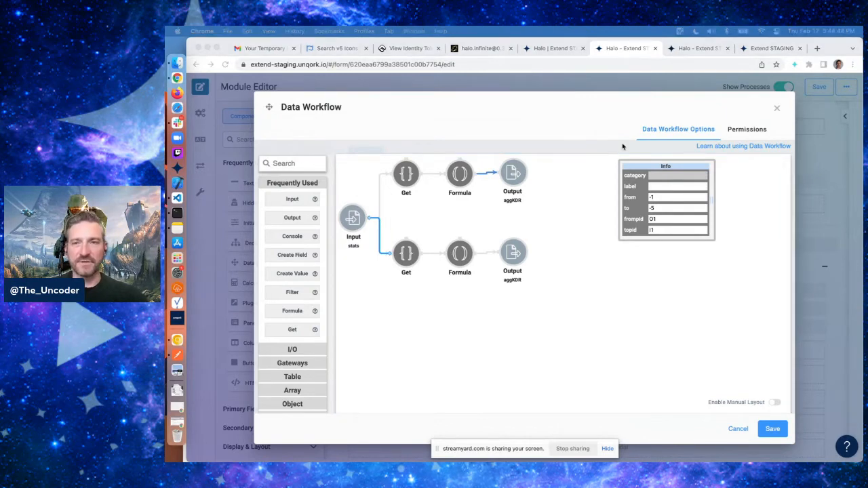
# Set the copied Get operator's path to core.shots.accuracy after checking the accuracy field in the console
pyautogui.click(709, 48)
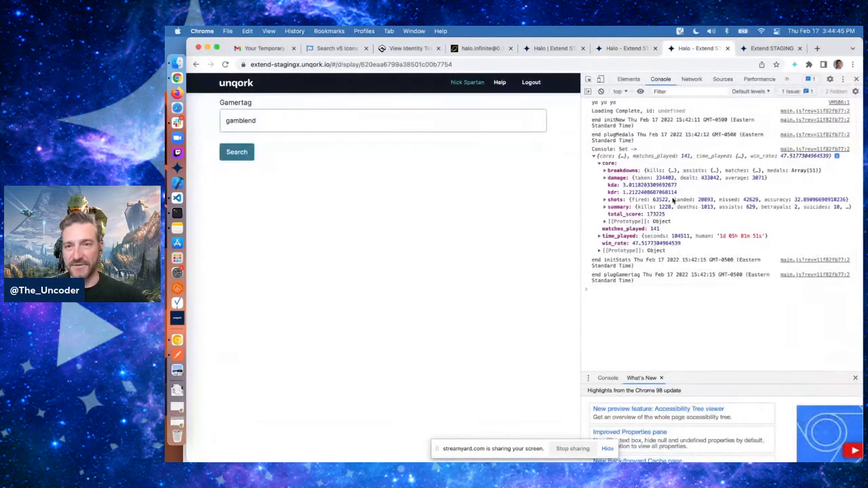
pyautogui.click(614, 201)
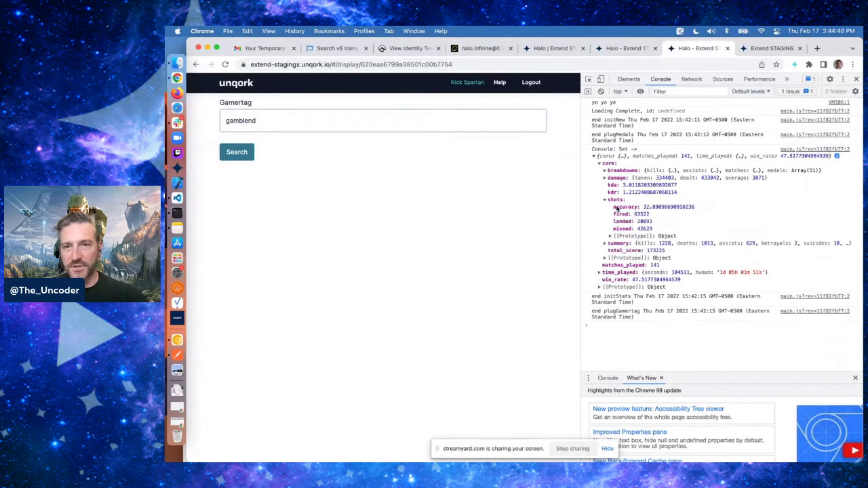
pyautogui.moveTo(644, 208); pyautogui.dragTo(686, 210)
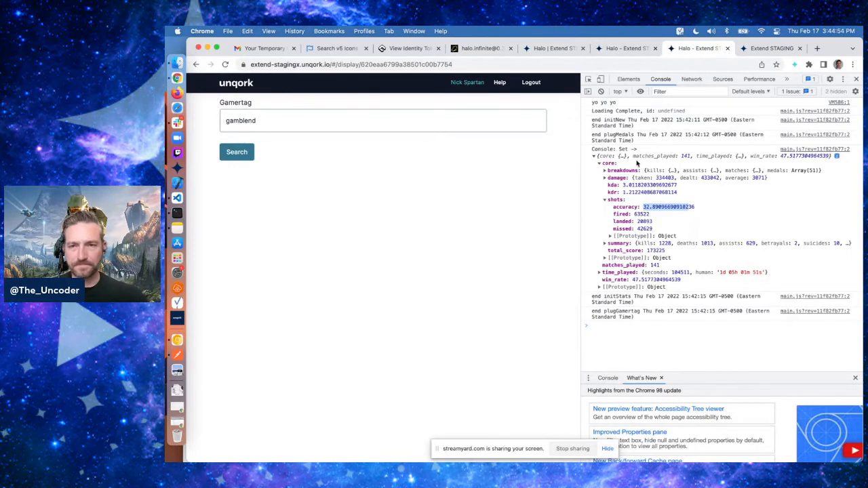
pyautogui.click(619, 49)
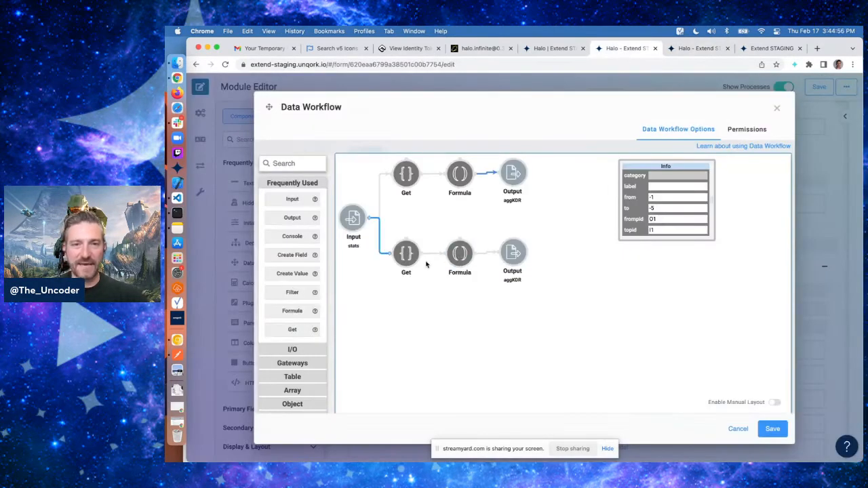
pyautogui.click(403, 261)
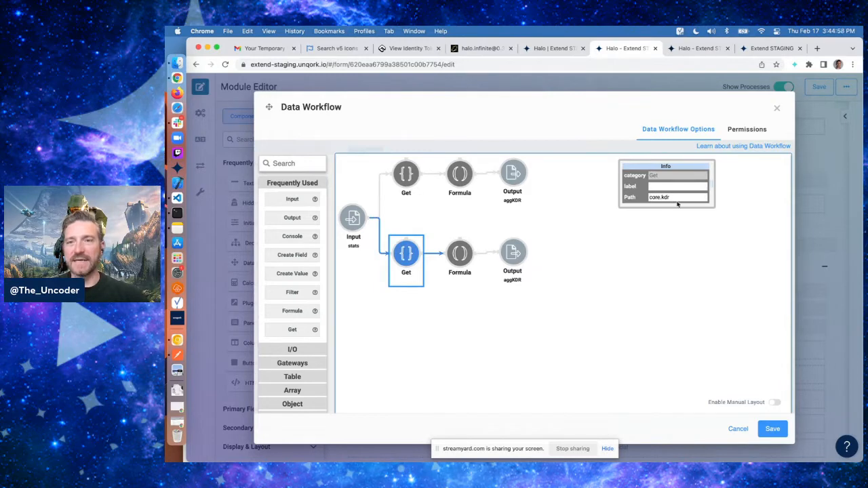
pyautogui.doubleClick(668, 197)
pyautogui.write('core.shots.accuracy')
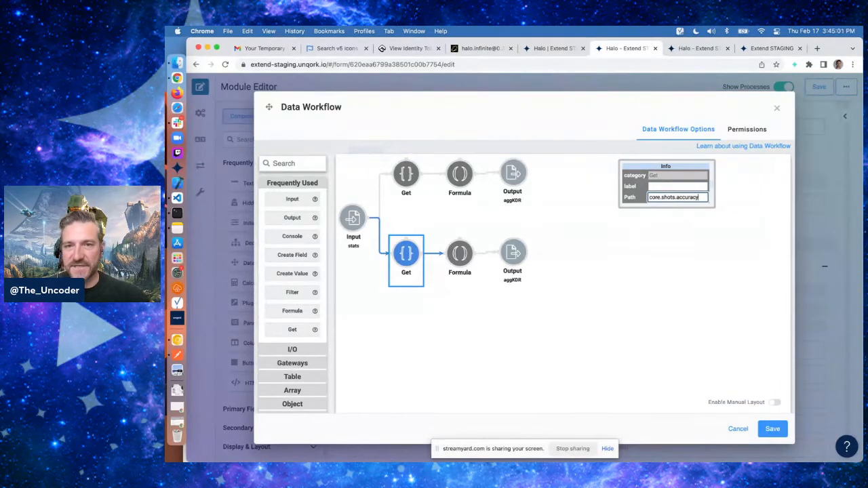
# Point the copied Output operator at the aggAccuracy component
pyautogui.click(460, 255)
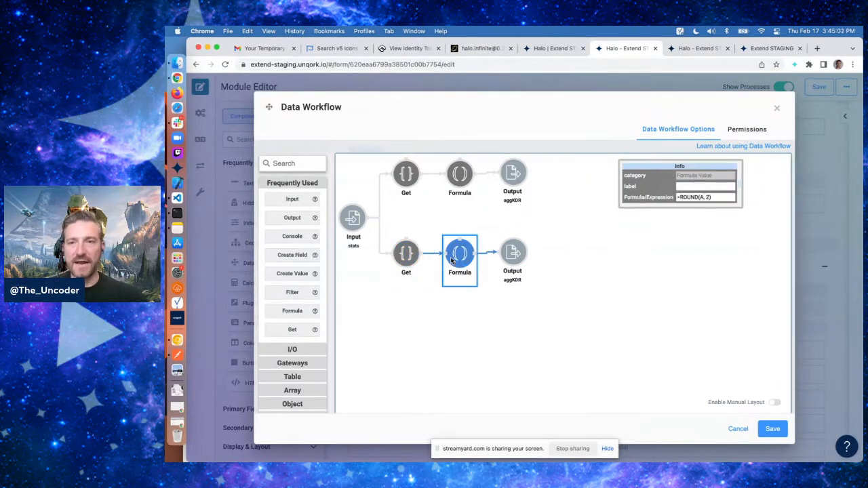
pyautogui.click(513, 255)
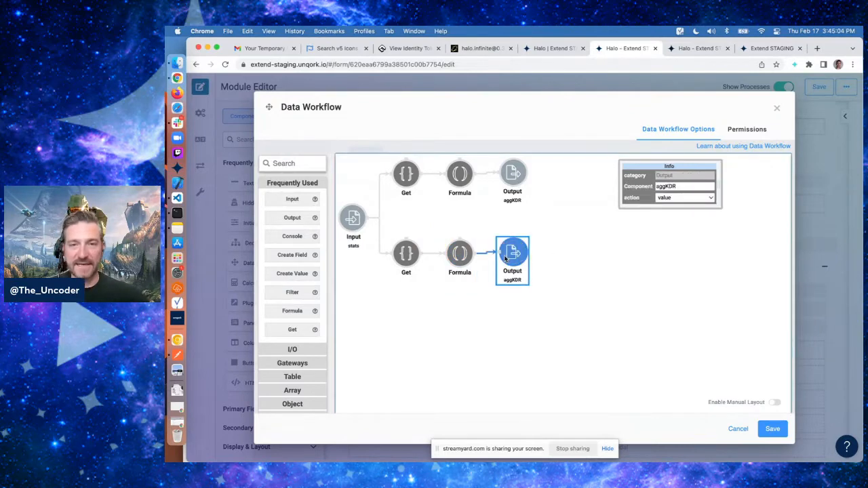
pyautogui.click(695, 185)
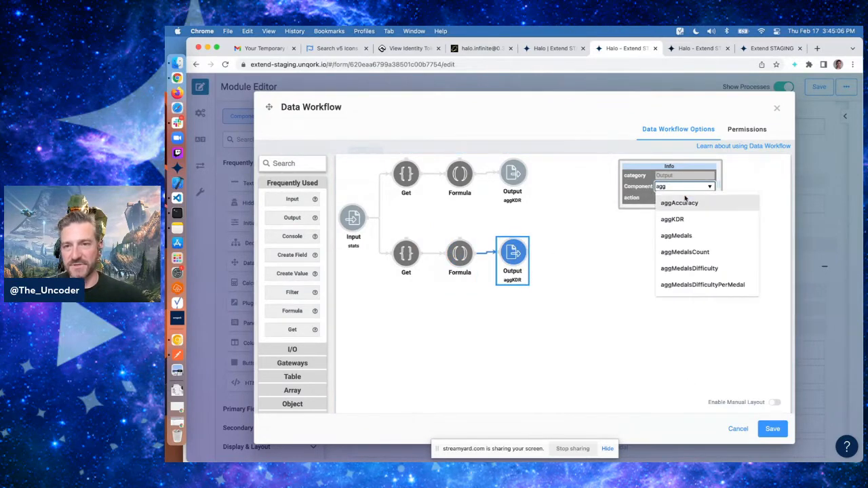
pyautogui.click(675, 203)
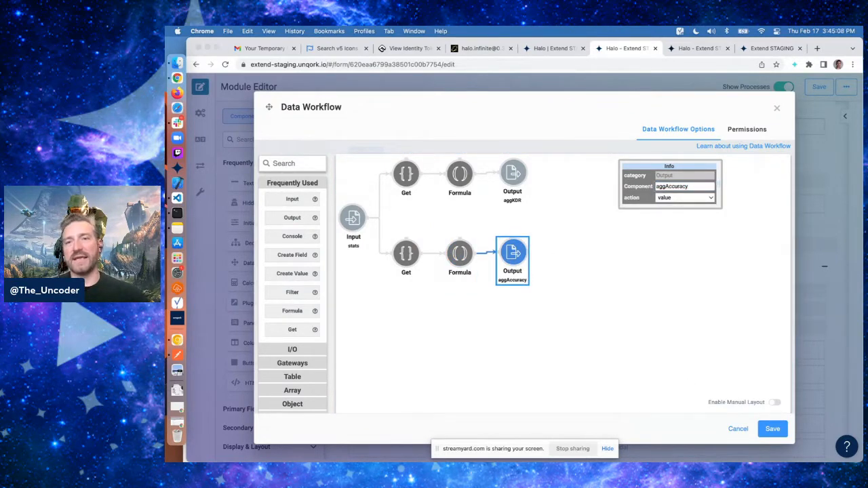
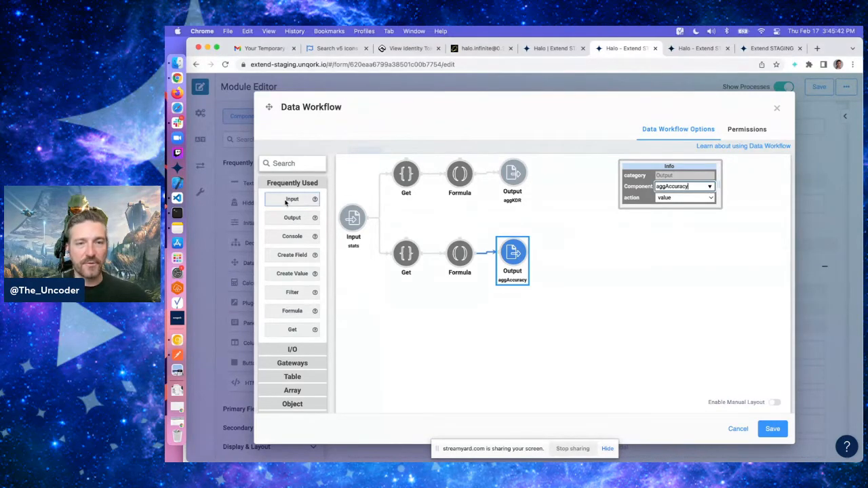
# Add a new Input operator and set its component to dtMedals
pyautogui.moveTo(288, 200); pyautogui.dragTo(435, 362)
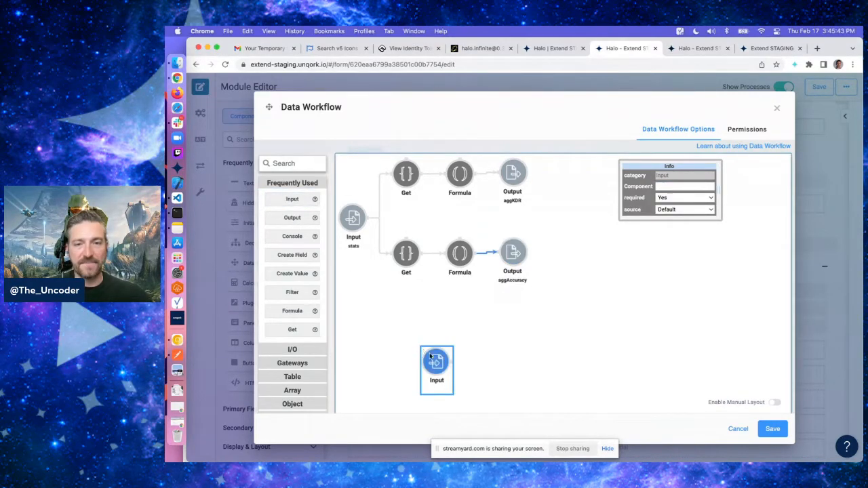
pyautogui.click(682, 186)
pyautogui.click(679, 200)
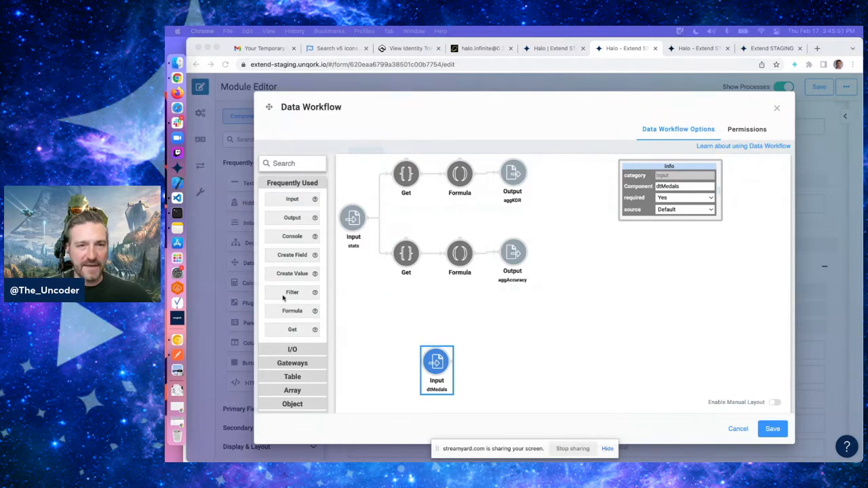
# Add a Get operator fed by the stats Input and set its path to core.breakdowns.medals
pyautogui.moveTo(288, 330); pyautogui.dragTo(394, 320)
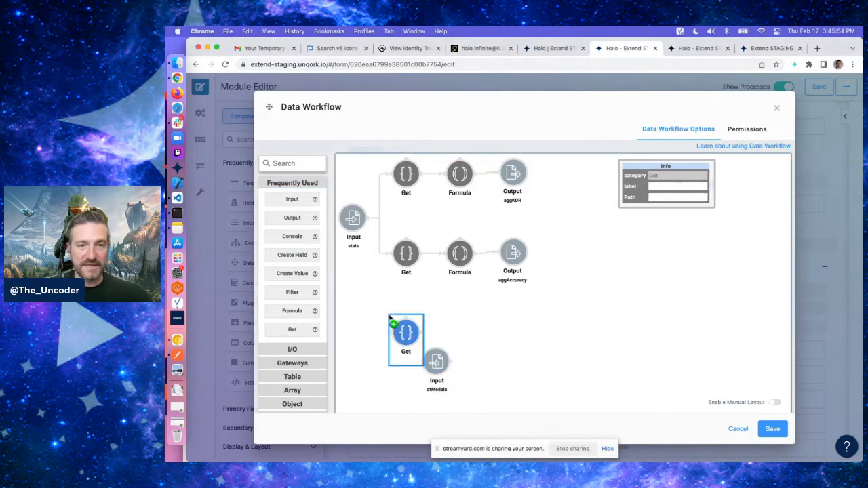
pyautogui.moveTo(372, 220); pyautogui.dragTo(394, 320)
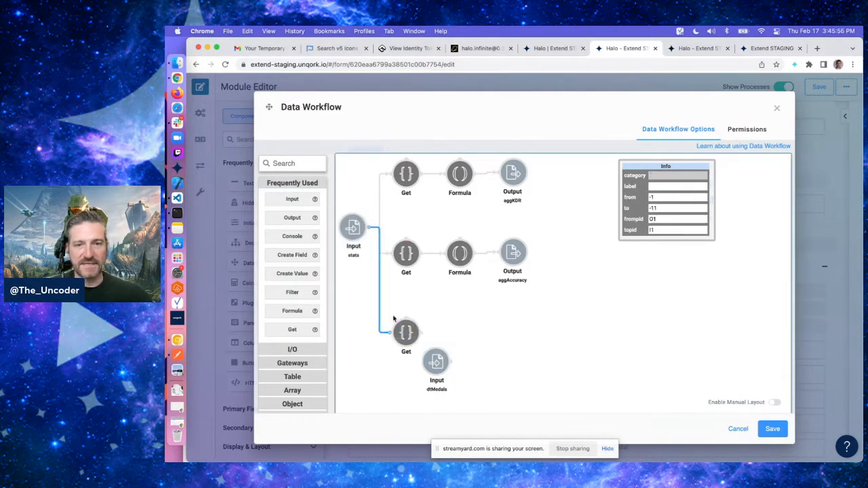
pyautogui.click(685, 198)
pyautogui.write('core.')
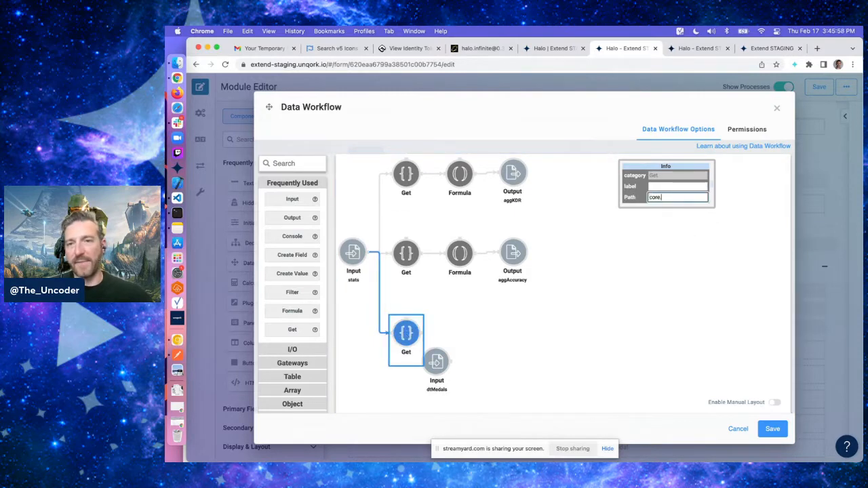
pyautogui.write('breakdowns.medals')
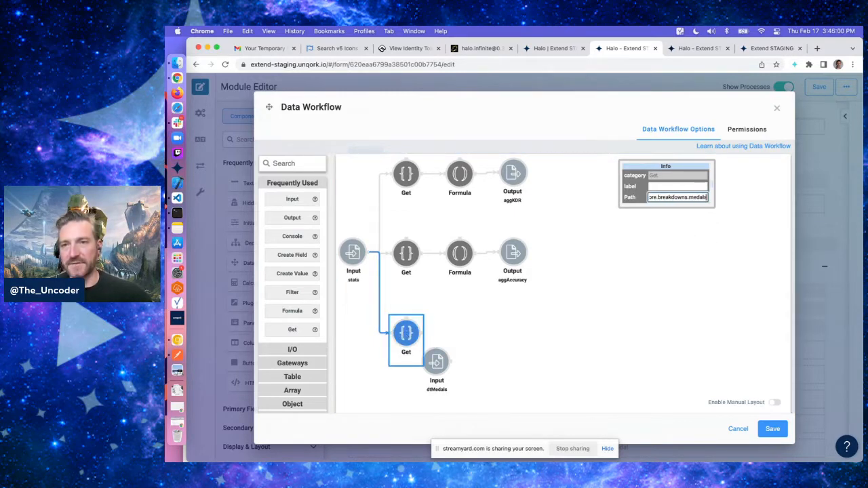
pyautogui.press('super+Tab')
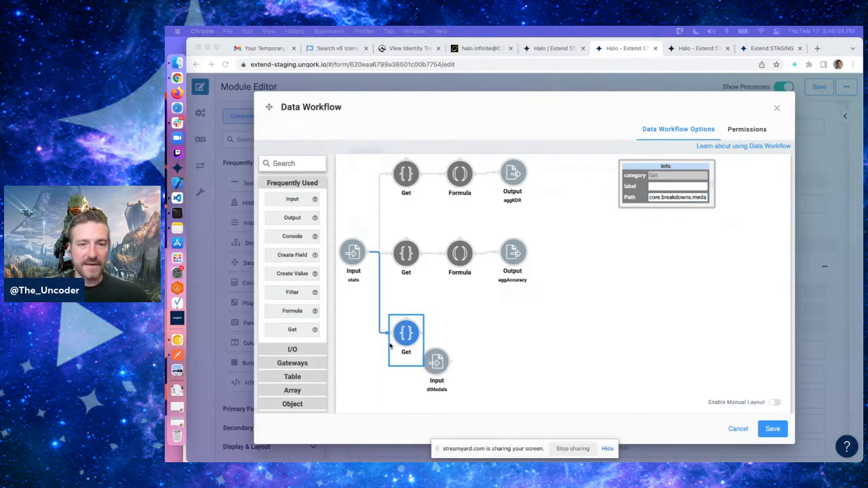
# Add a Merge operator and connect both the medals Get and the dtMedals Input into it
pyautogui.click(288, 375)
pyautogui.click(288, 375)
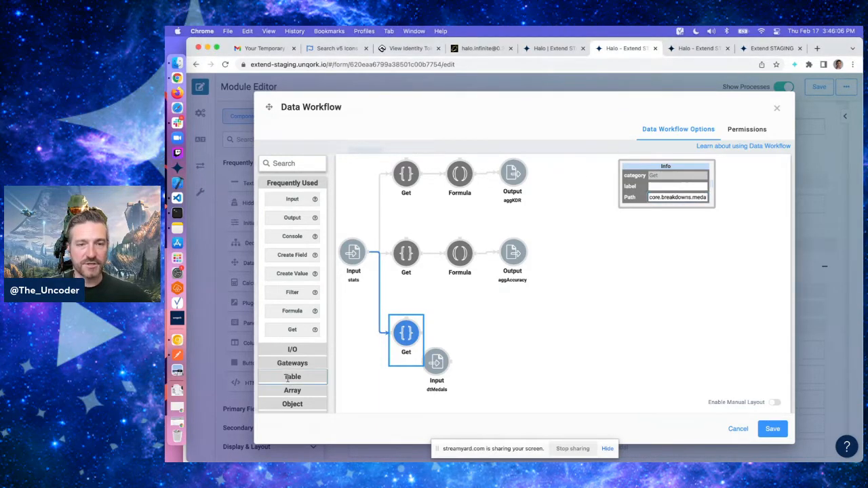
pyautogui.click(439, 375)
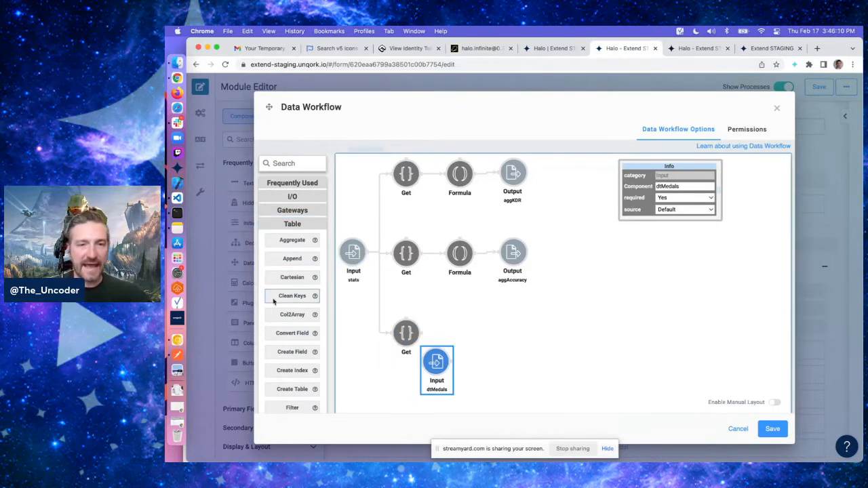
pyautogui.scroll(-2, 292, 312)
pyautogui.scroll(-3, 291, 352)
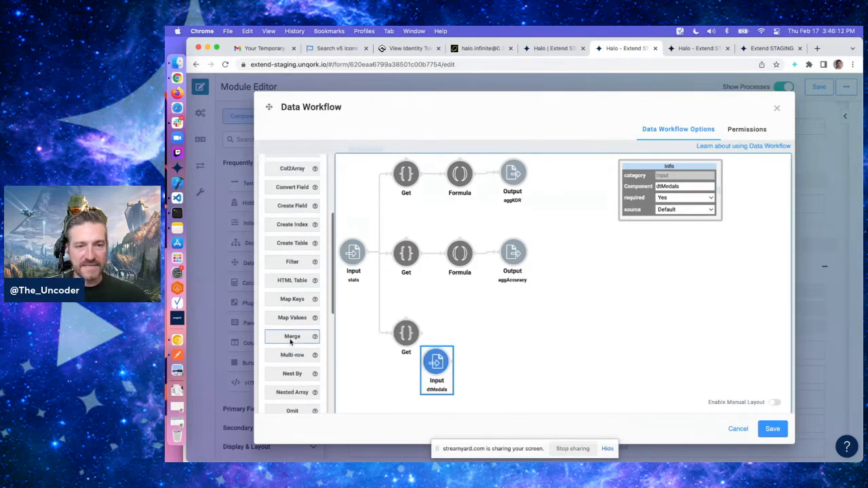
pyautogui.moveTo(291, 336); pyautogui.dragTo(550, 306)
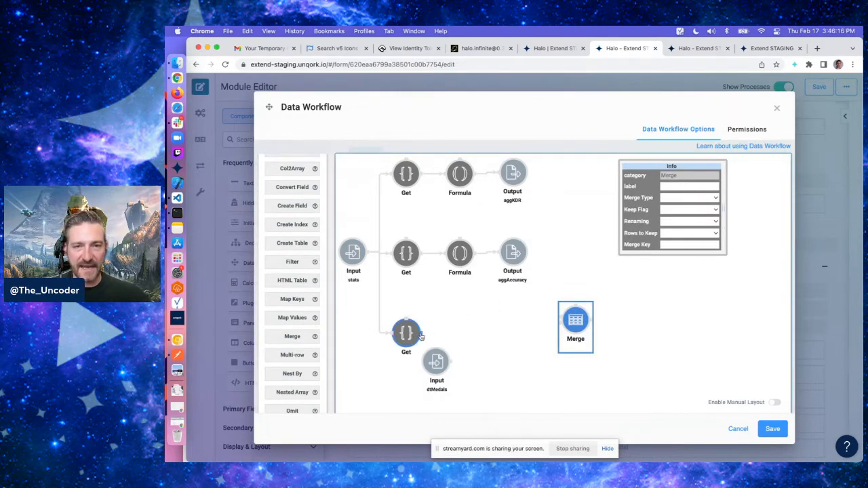
pyautogui.moveTo(421, 336); pyautogui.dragTo(575, 323)
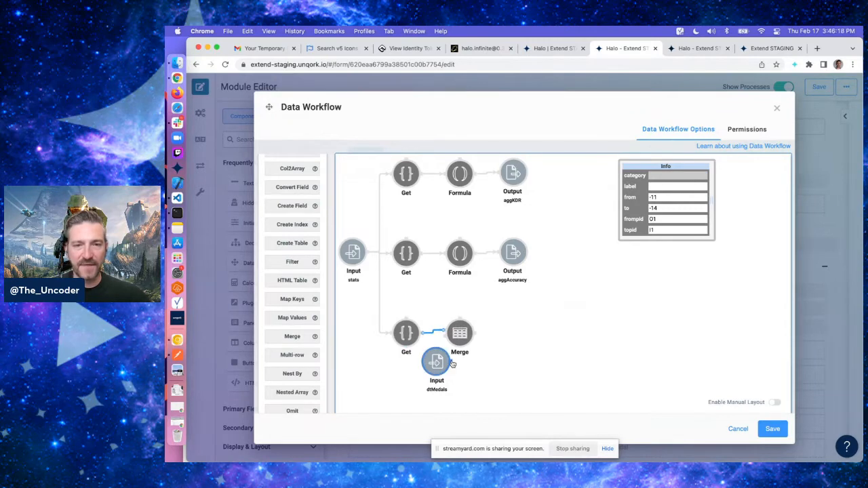
pyautogui.moveTo(453, 364); pyautogui.dragTo(446, 338)
# Set the Merge operator's Merge Type to Inner
pyautogui.scroll(-1, 441, 360)
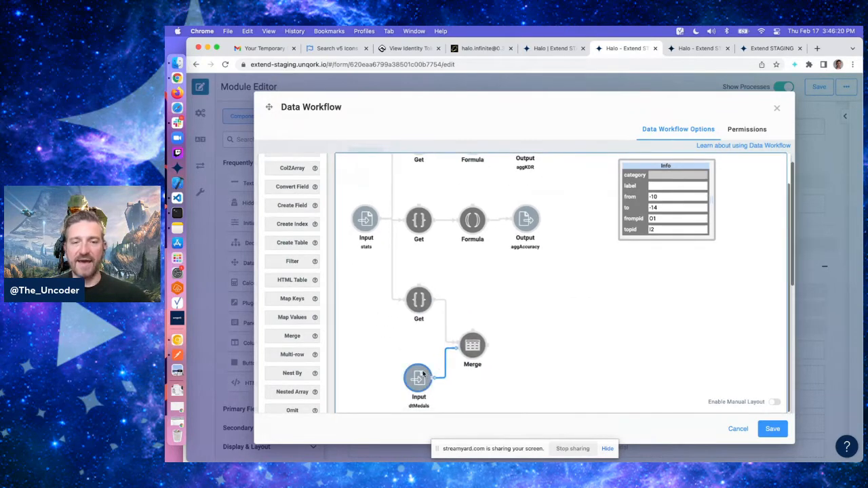
pyautogui.click(478, 354)
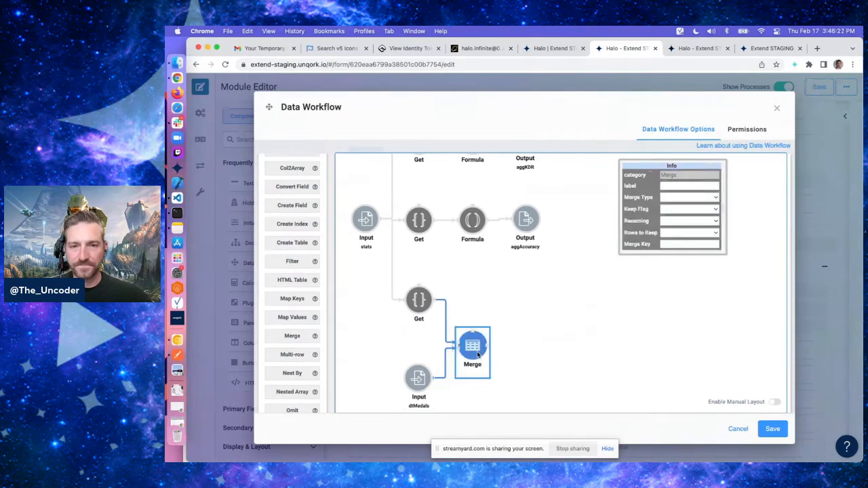
pyautogui.click(688, 198)
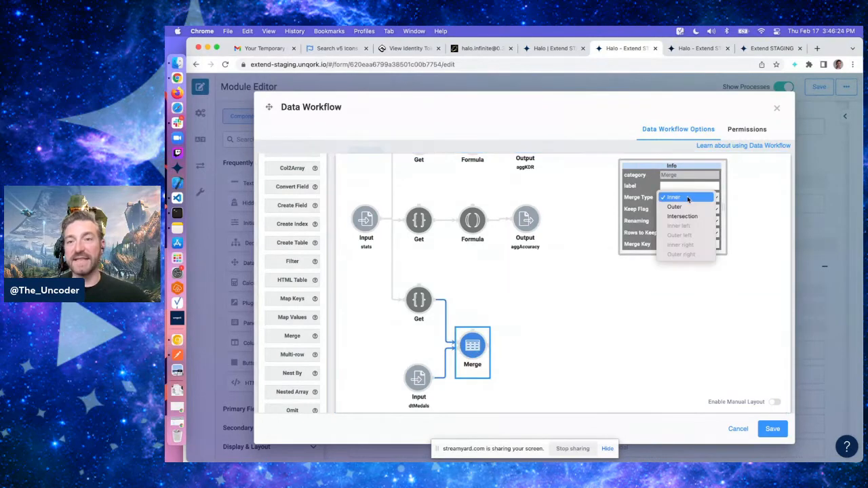
pyautogui.click(678, 199)
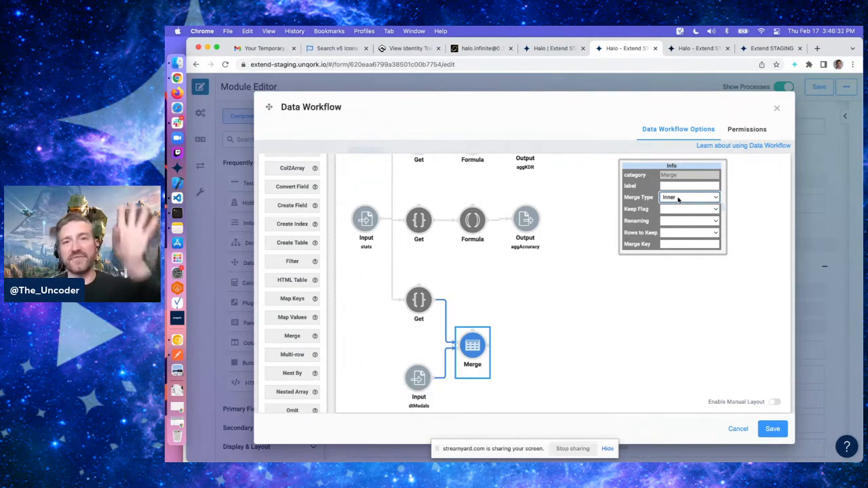
# Inspect the medals Get, dtMedals Input and Merge operators to check how they are wired
pyautogui.click(420, 302)
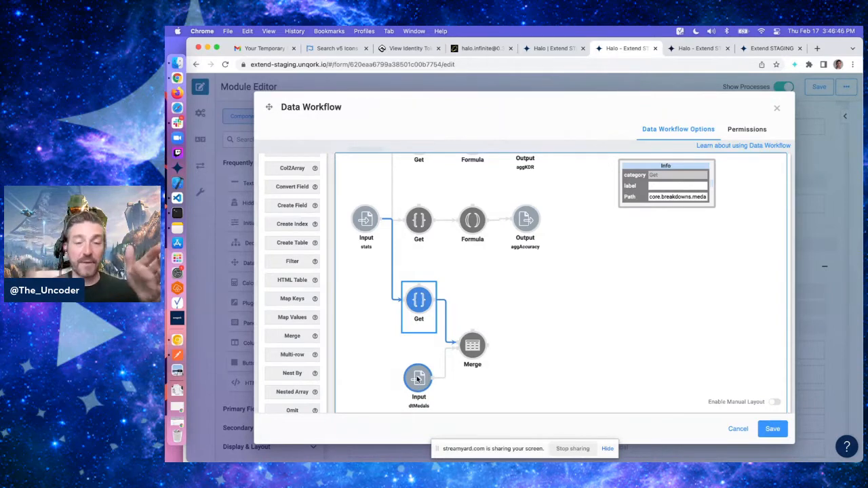
pyautogui.click(418, 378)
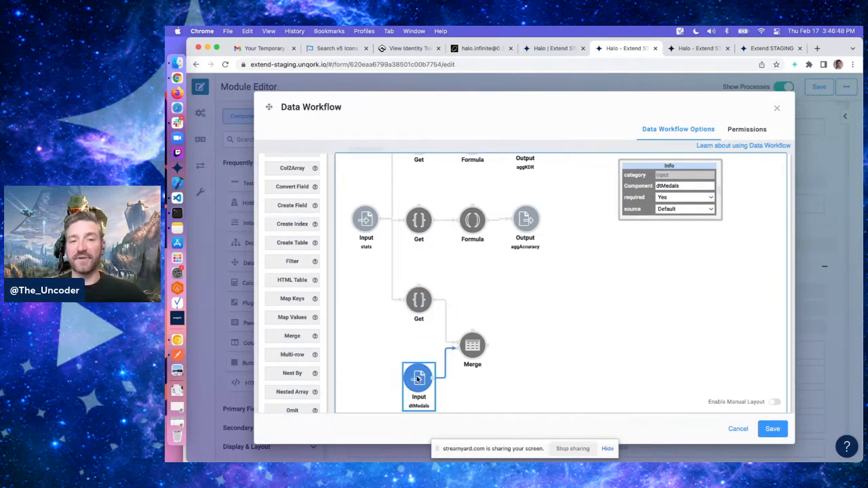
pyautogui.click(411, 300)
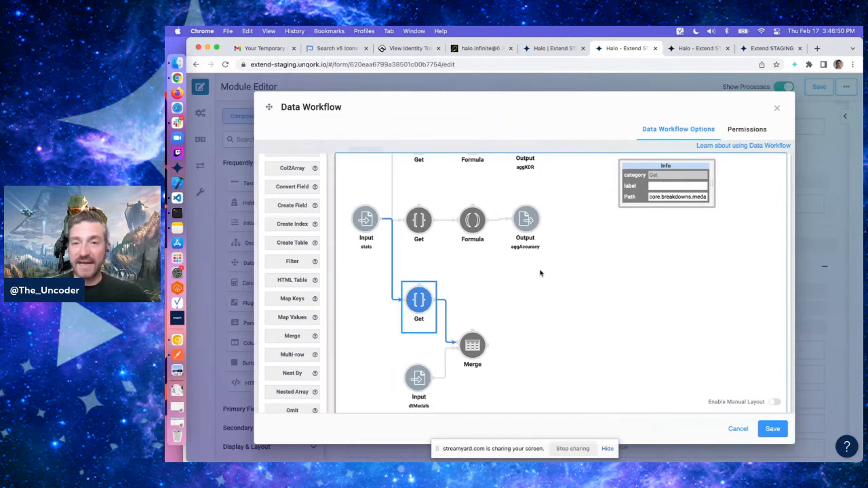
pyautogui.click(417, 381)
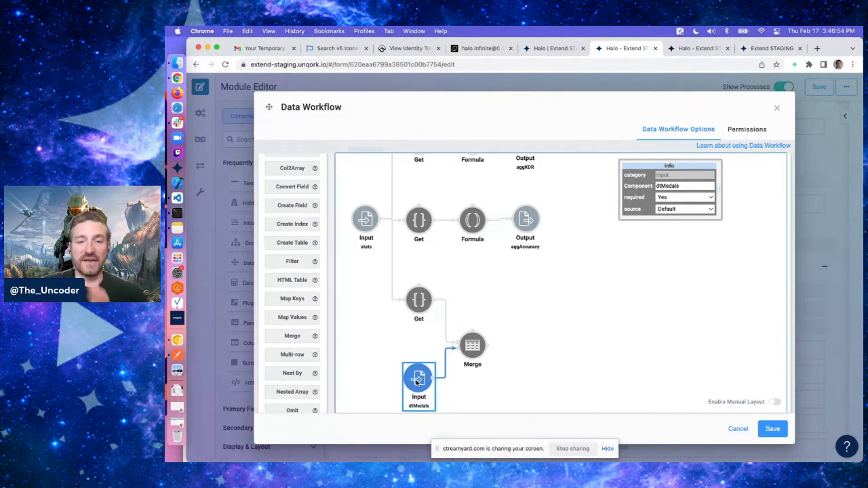
pyautogui.click(473, 343)
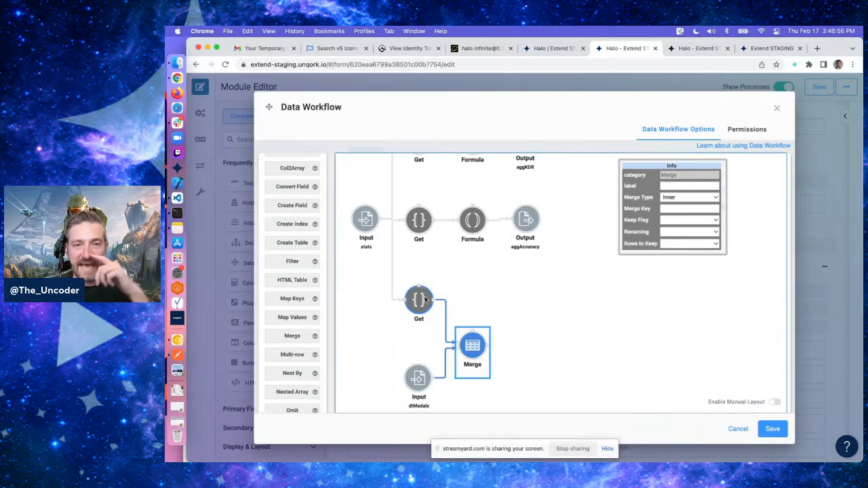
pyautogui.click(423, 300)
pyautogui.click(473, 345)
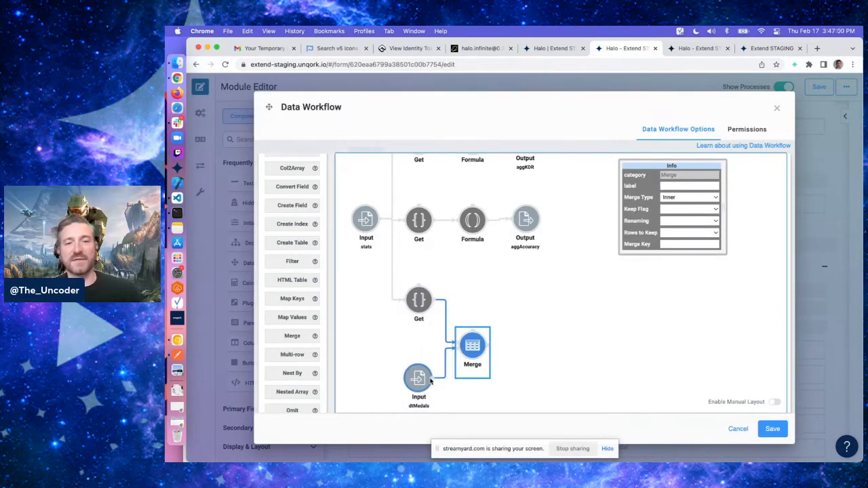
# Configure the Merge with Keep Flag False, Renaming Replace, Rows to Keep First and Merge Key difficulty
pyautogui.click(692, 209)
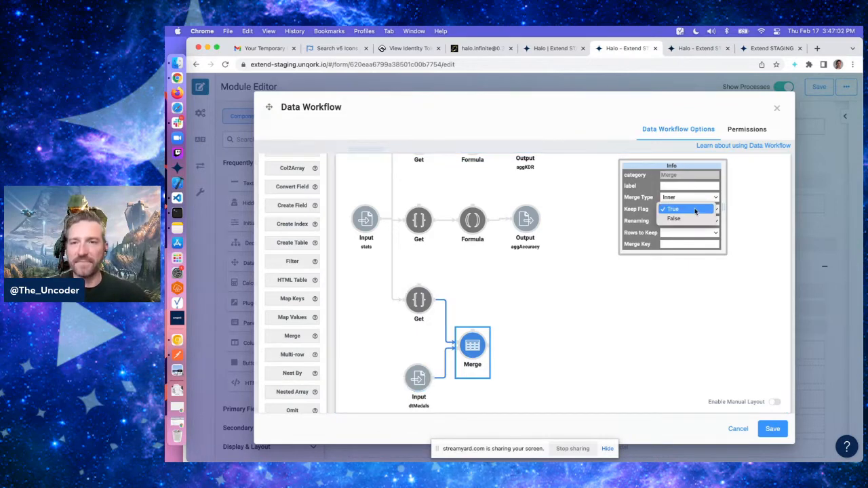
pyautogui.click(678, 220)
pyautogui.click(677, 222)
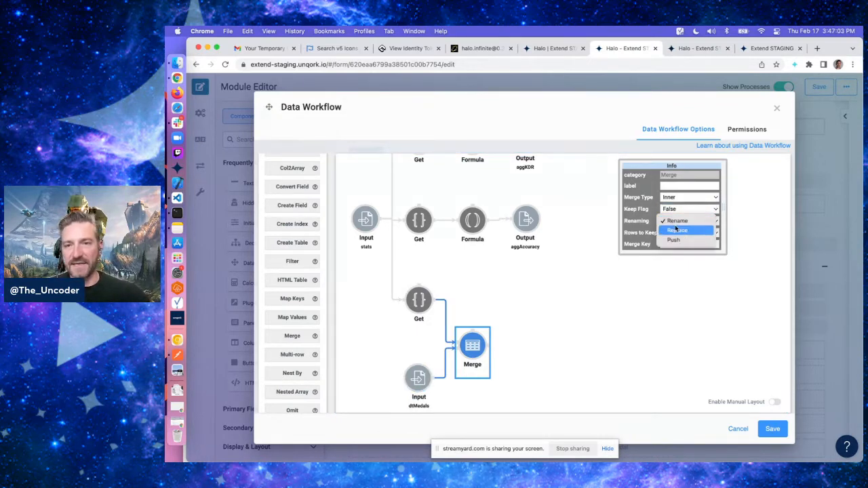
pyautogui.click(676, 229)
pyautogui.click(677, 233)
pyautogui.click(678, 231)
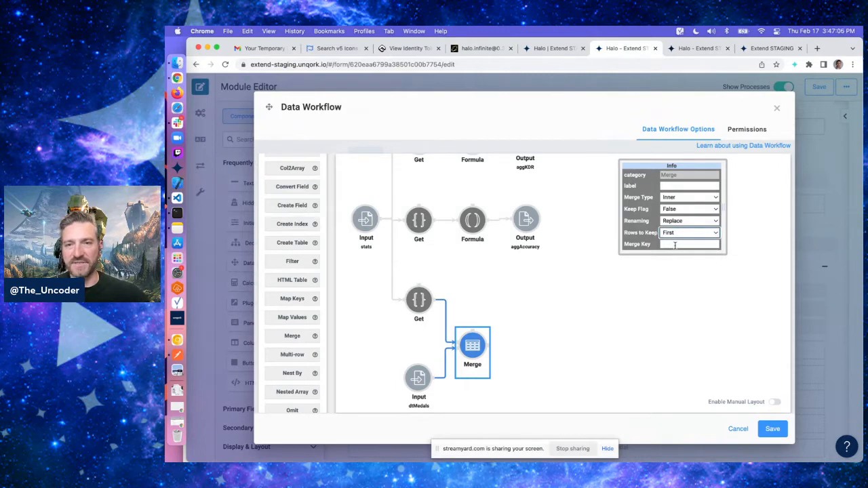
pyautogui.click(675, 245)
pyautogui.write('difficult')
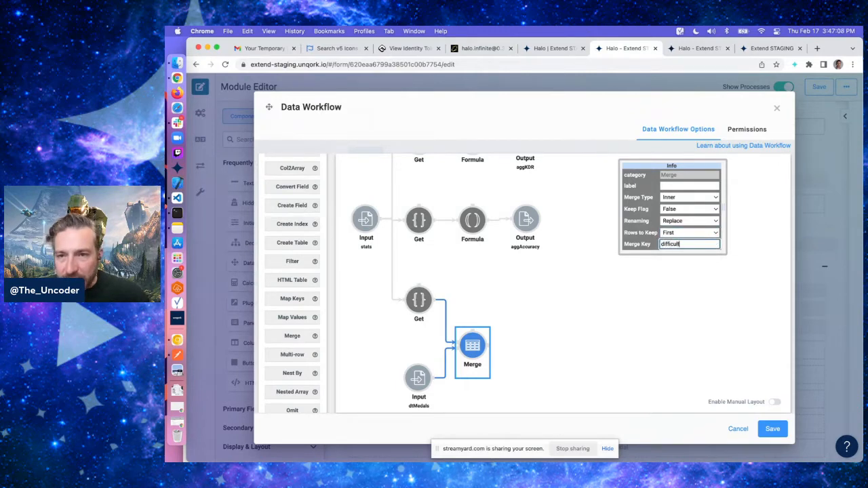
pyautogui.write('y')
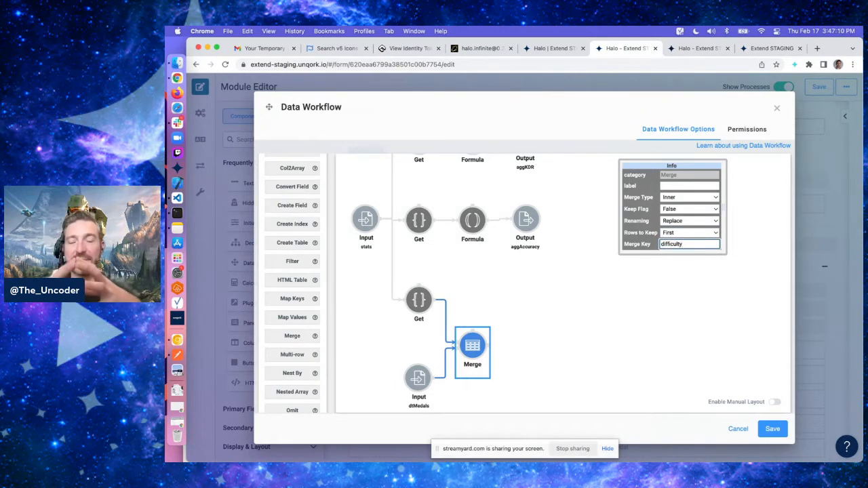
# Examine a medal entry's fields in the running module's console, then return to the module editor
pyautogui.click(694, 48)
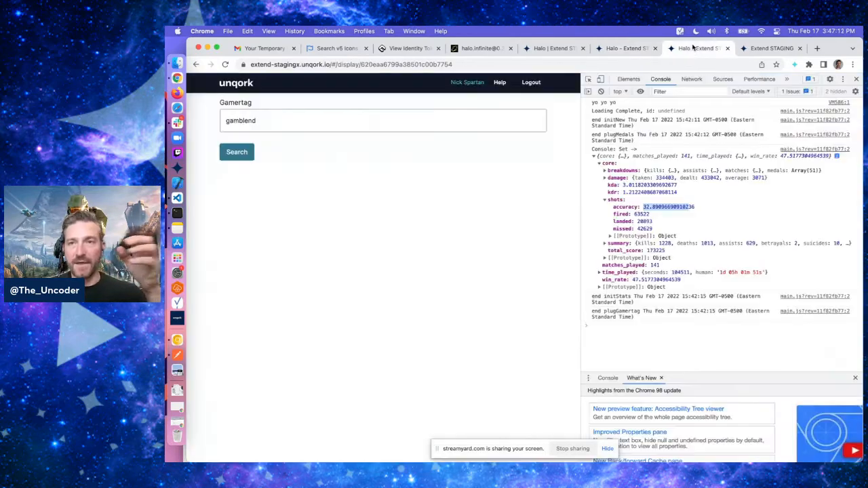
pyautogui.click(616, 174)
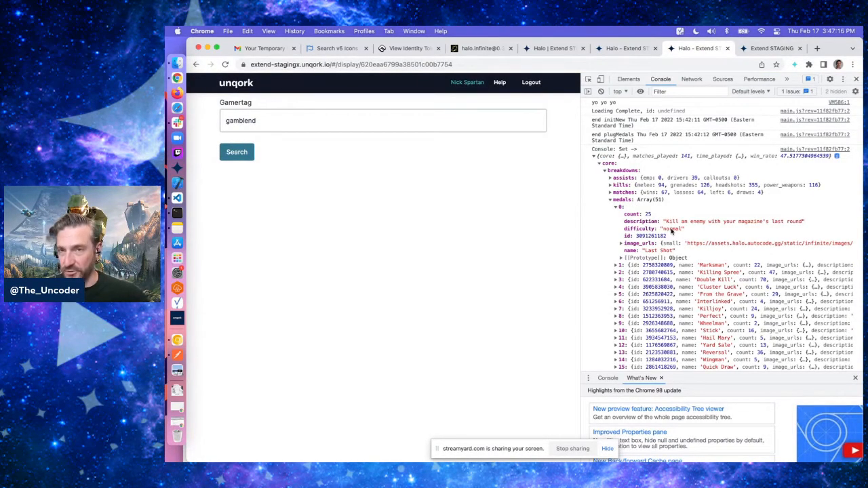
pyautogui.click(623, 48)
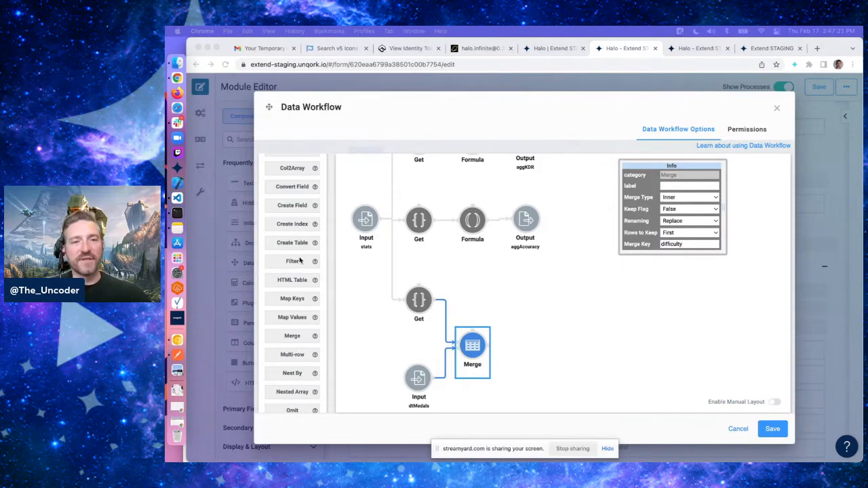
# Add a Create Field operator after the Merge and connect the Merge to it
pyautogui.click(290, 205)
pyautogui.moveTo(284, 211); pyautogui.dragTo(529, 329)
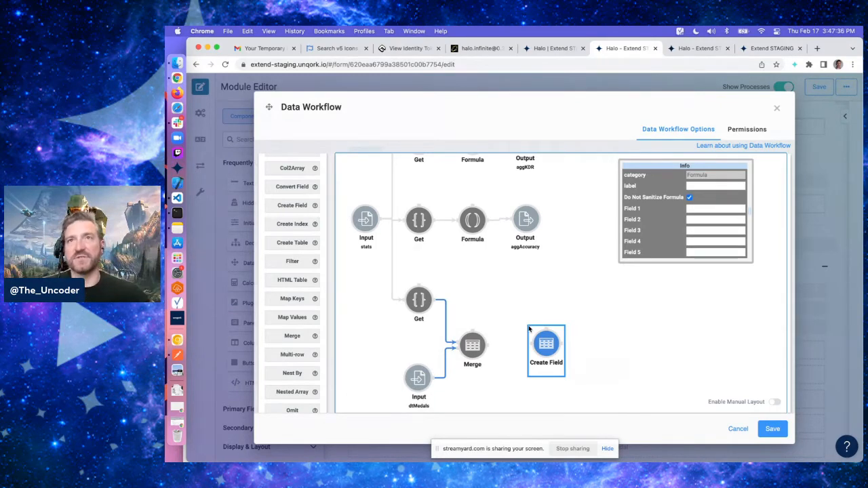
pyautogui.moveTo(488, 346); pyautogui.dragTo(531, 346)
pyautogui.click(526, 380)
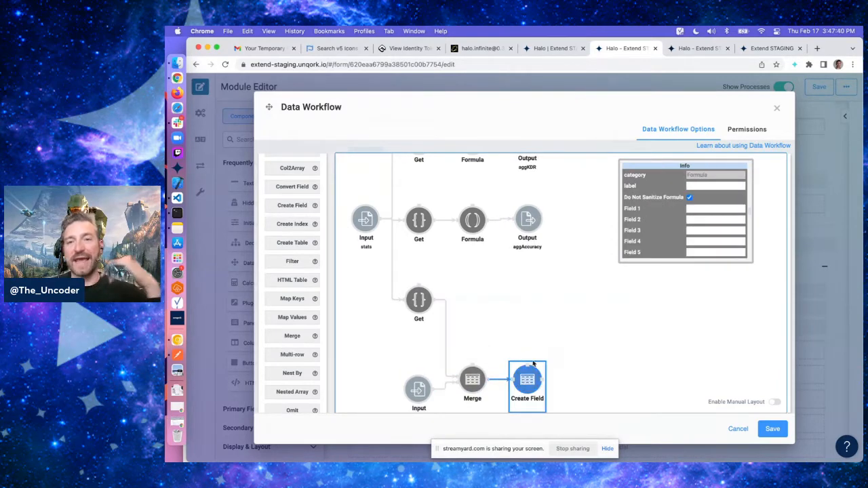
# Enter the Create Field's Field 1 formula as difficultySum = count * difficultyScore, checking medal fields in the console
pyautogui.click(702, 207)
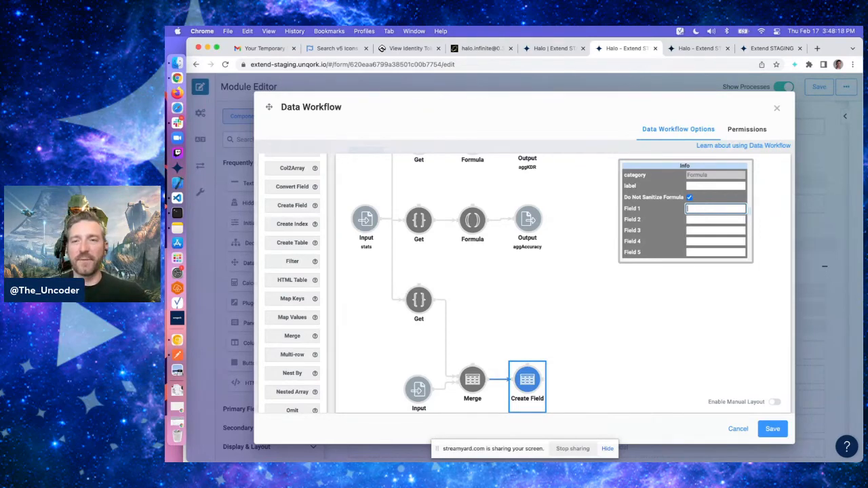
pyautogui.write('difficultySum =')
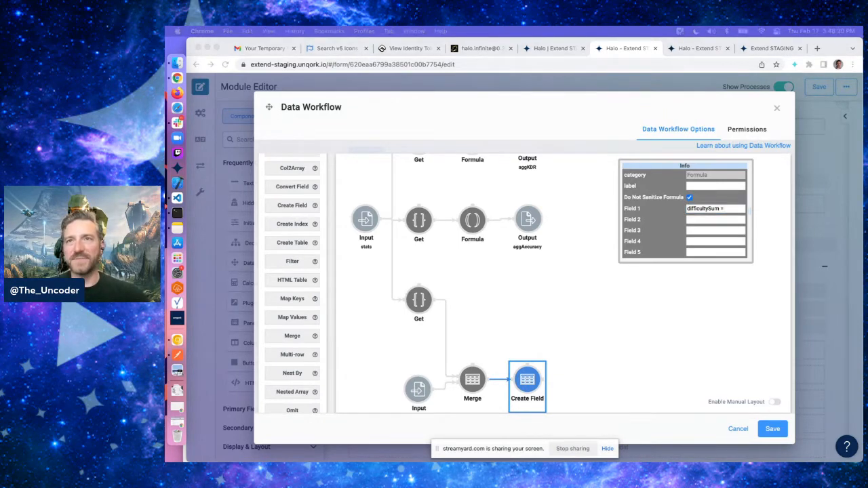
pyautogui.click(732, 210)
pyautogui.write('count')
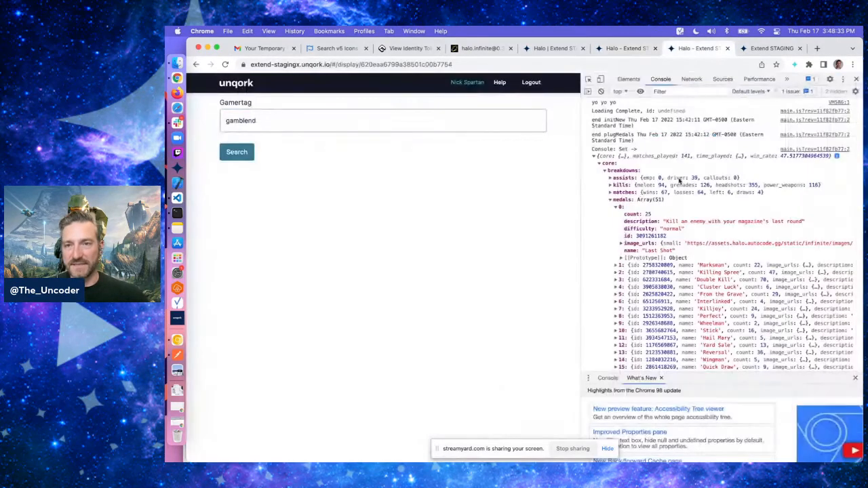
pyautogui.click(702, 52)
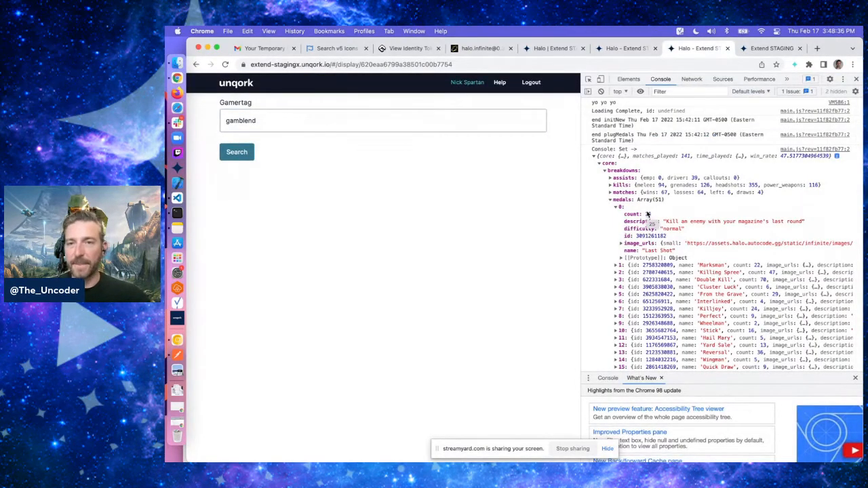
pyautogui.click(625, 49)
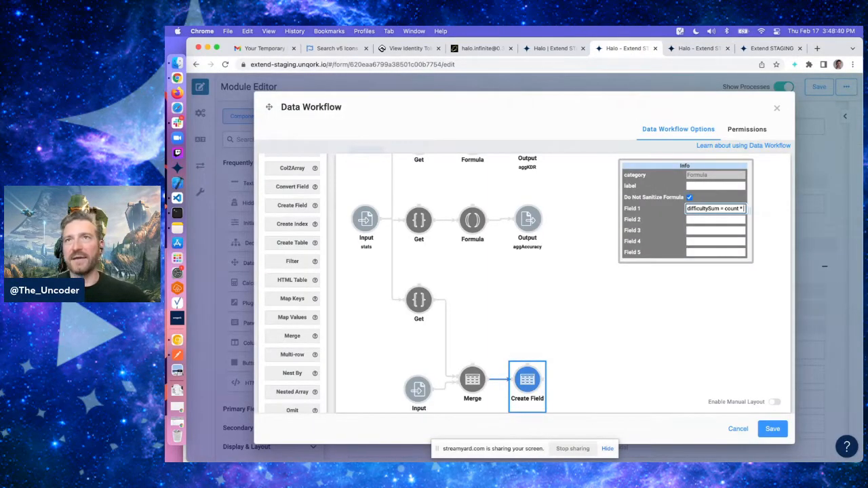
pyautogui.press('super+Tab')
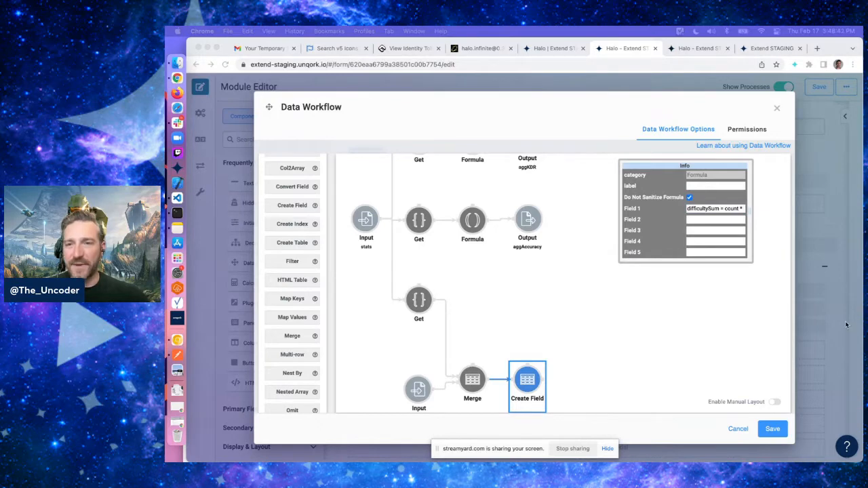
pyautogui.click(727, 209)
pyautogui.write('dif')
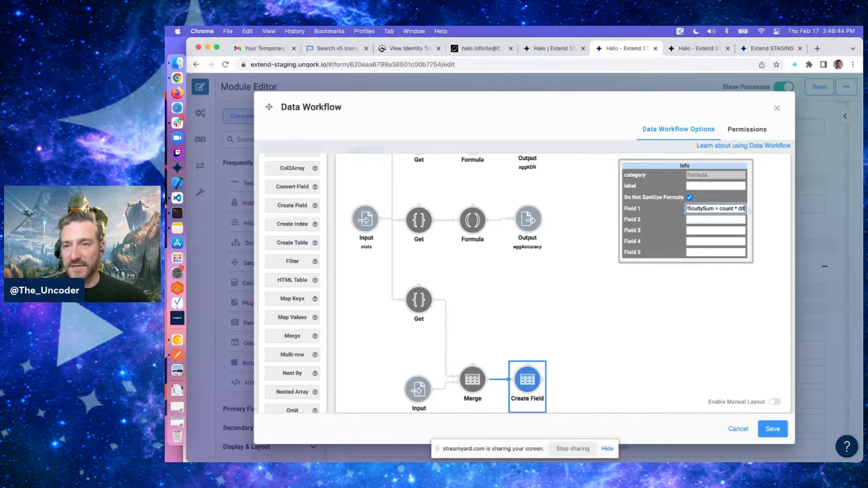
pyautogui.write('ficultyScore')
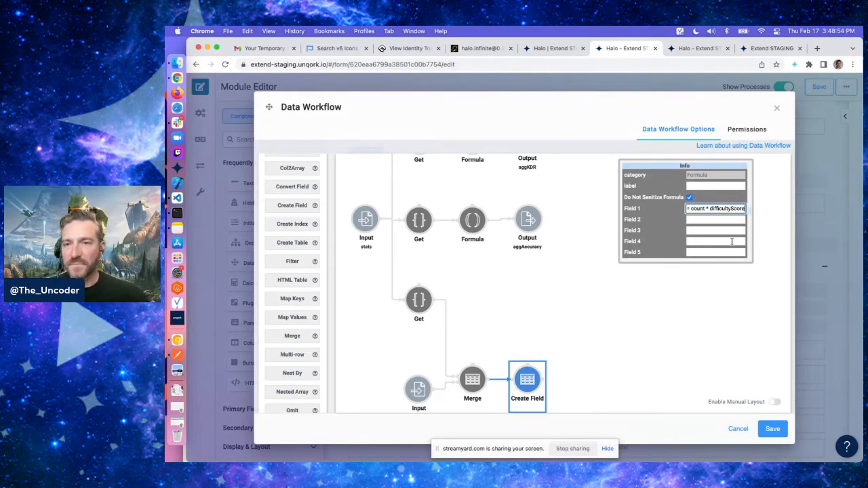
# Review a medal entry's fields in the running module's console, then return to the workflow editor
pyautogui.click(695, 220)
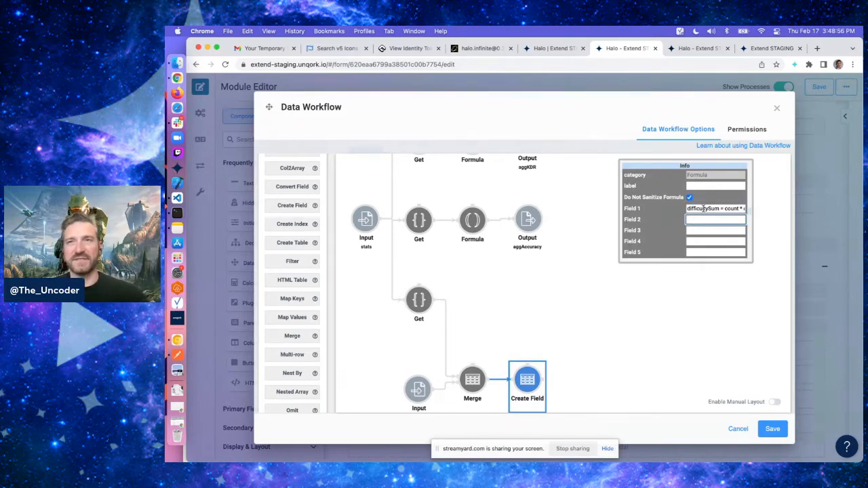
pyautogui.click(703, 208)
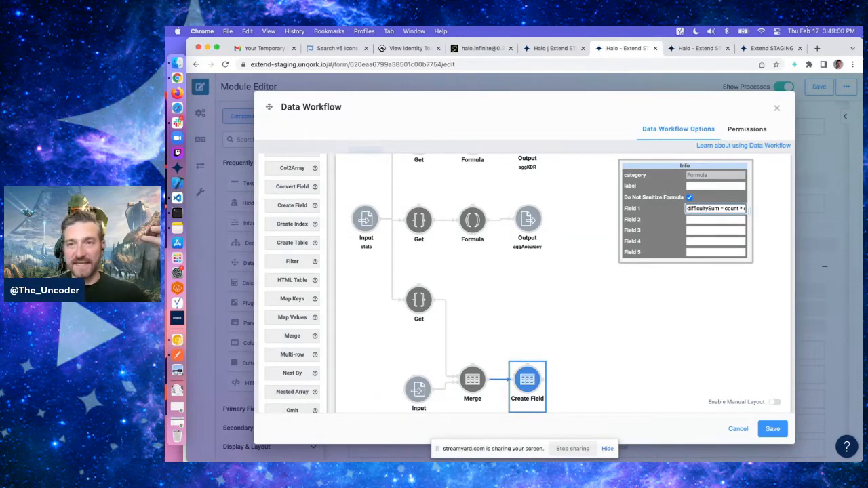
pyautogui.click(699, 49)
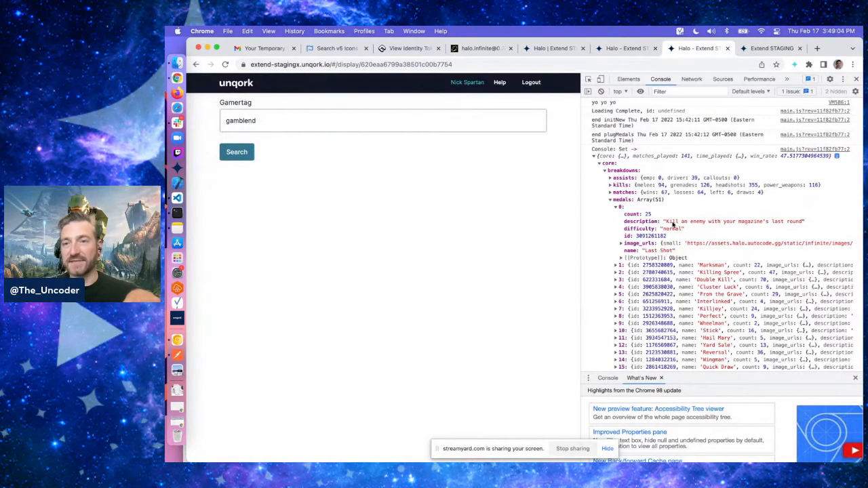
pyautogui.click(628, 48)
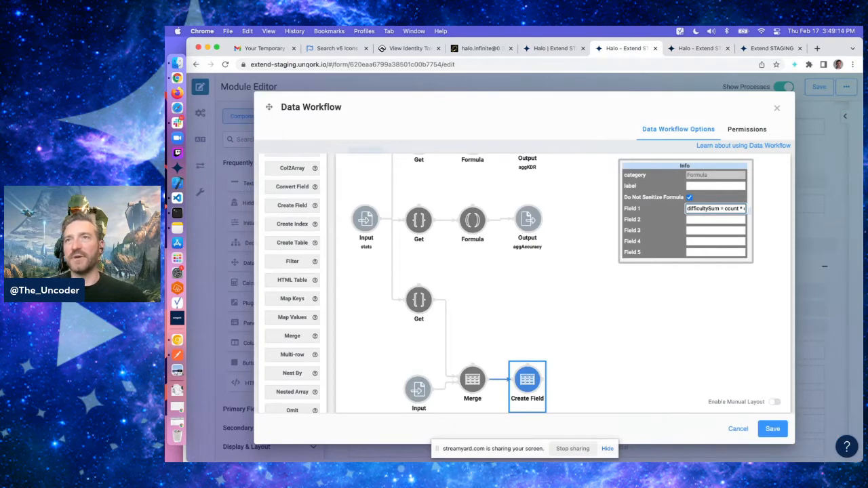
pyautogui.press('super+Tab')
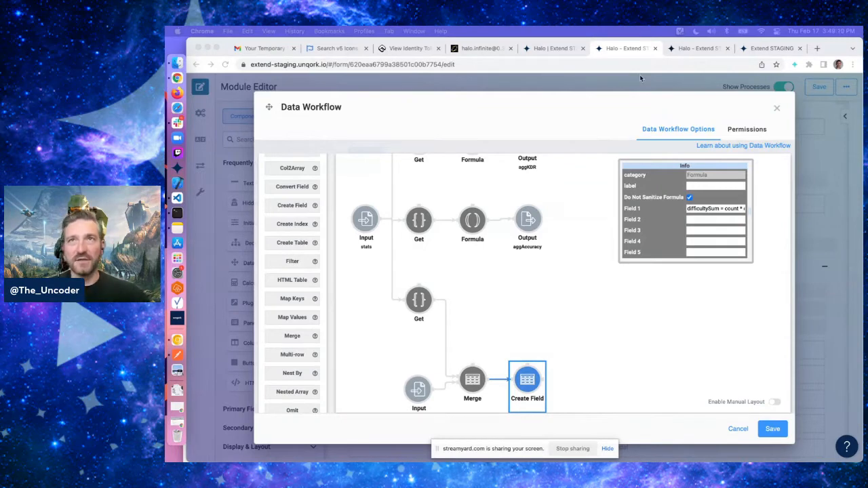
# Add an Aggregate operator after the Create Field and connect the Create Field to it
pyautogui.scroll(-1, 560, 344)
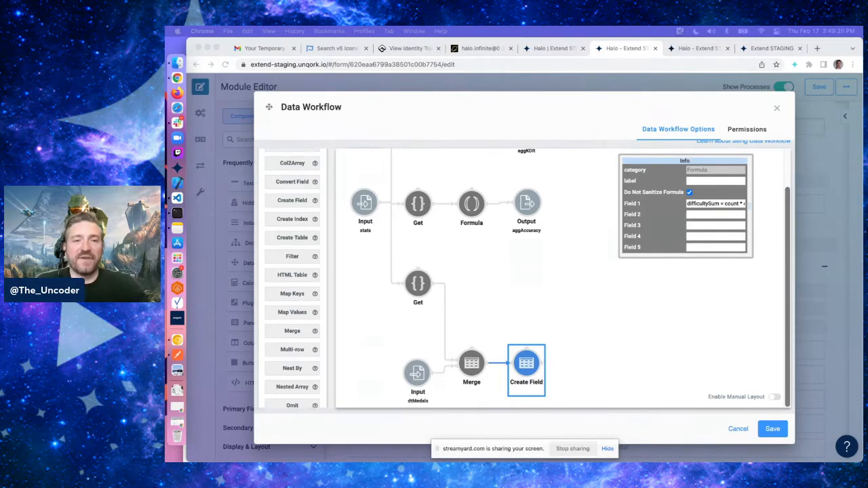
pyautogui.scroll(5, 297, 313)
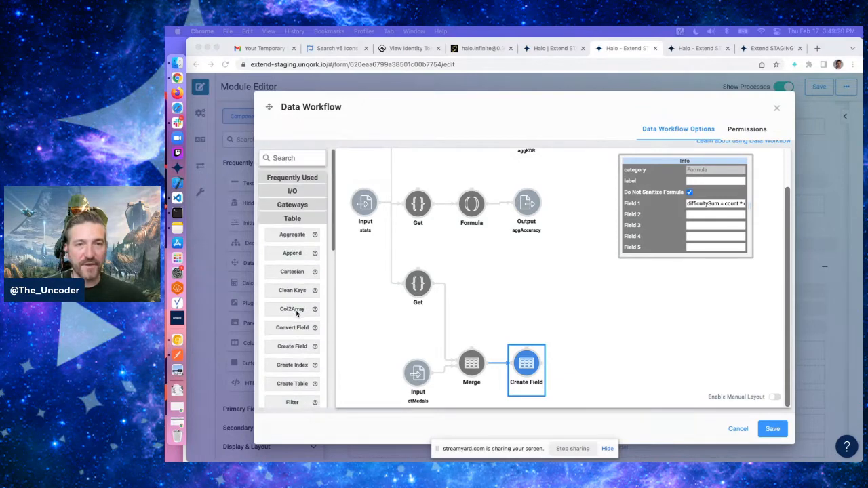
pyautogui.click(294, 235)
pyautogui.moveTo(296, 237); pyautogui.dragTo(595, 304)
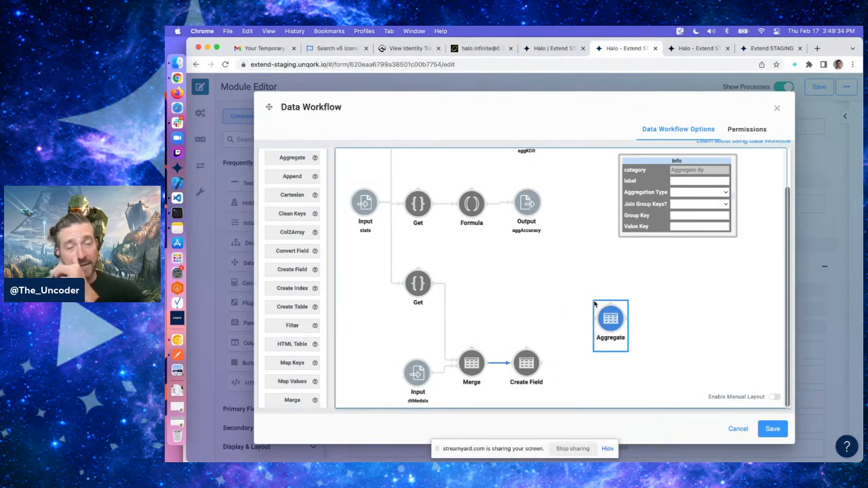
pyautogui.moveTo(546, 364); pyautogui.dragTo(600, 332)
pyautogui.click(582, 365)
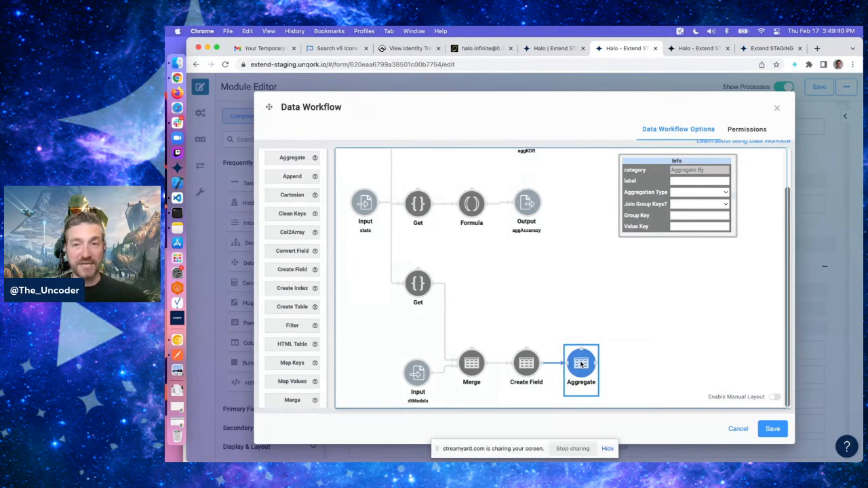
# Configure the Aggregate with Aggregation Type Sum By, Join Group Keys No and Value Key count
pyautogui.click(697, 194)
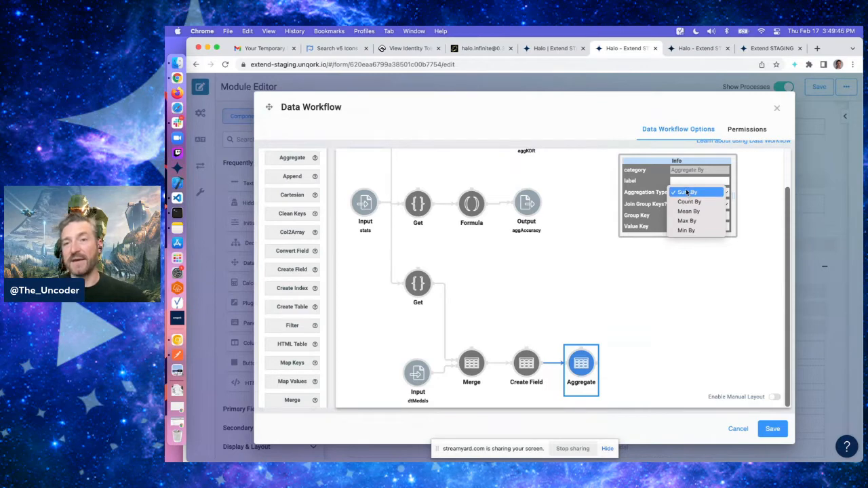
pyautogui.click(687, 192)
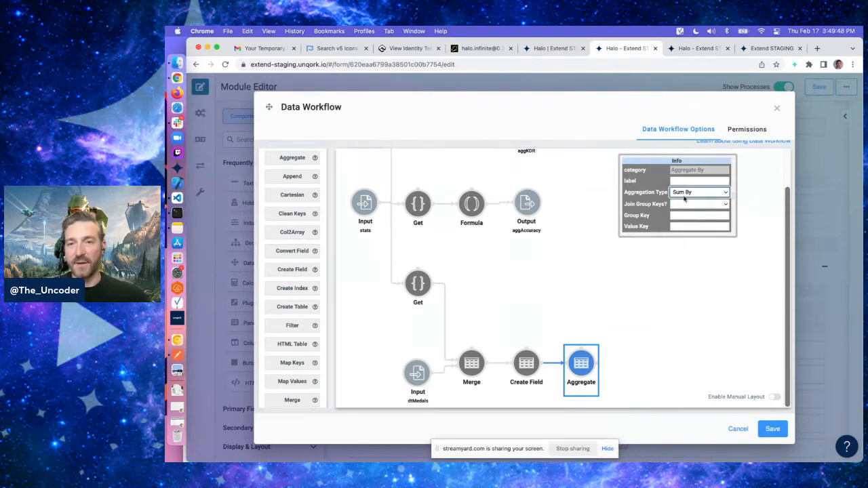
pyautogui.click(685, 203)
pyautogui.click(684, 213)
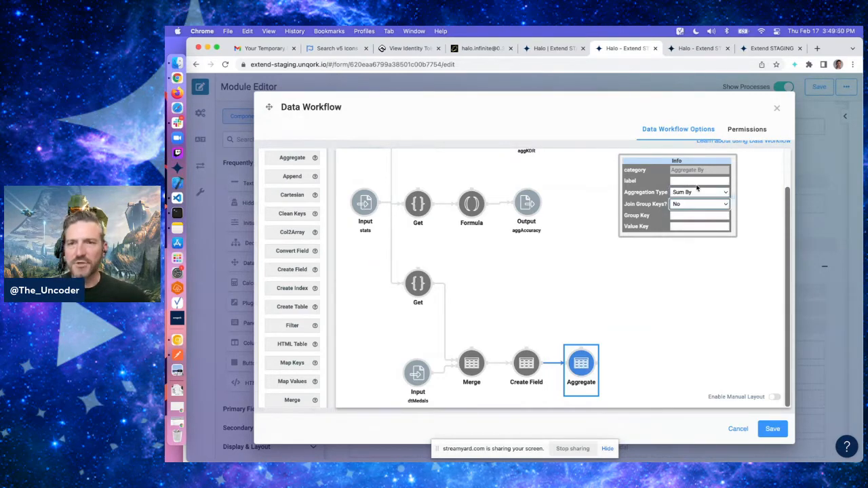
pyautogui.click(683, 215)
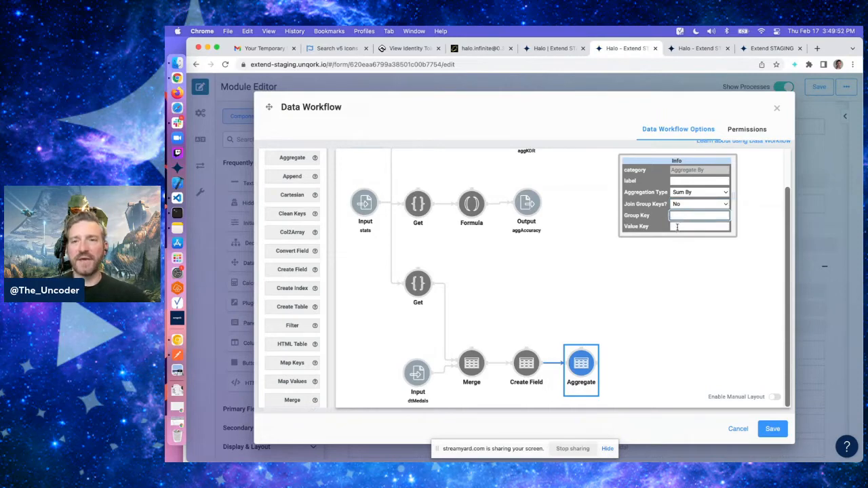
pyautogui.click(677, 228)
pyautogui.write('d')
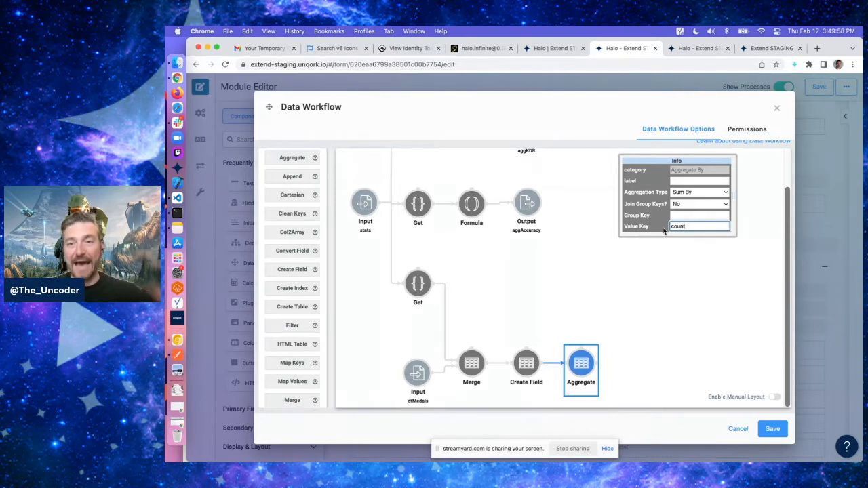
# Expand medal entries in the running module's console to compare their fields, then return to the editor
pyautogui.click(695, 48)
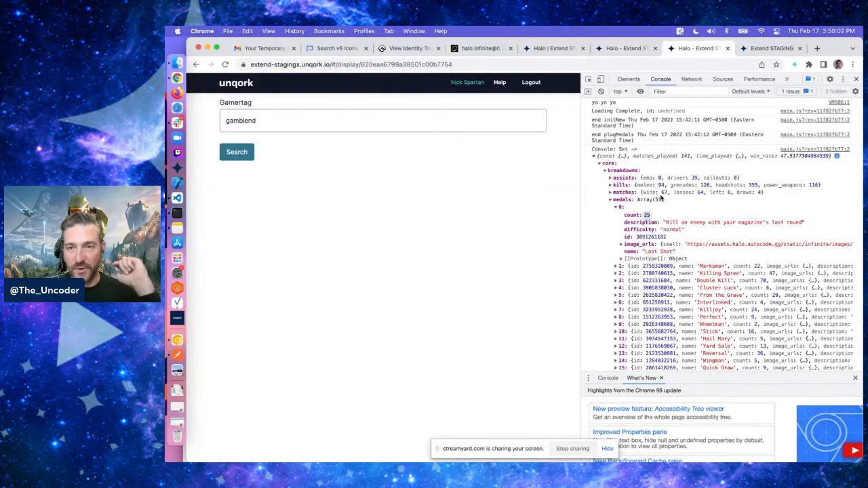
pyautogui.click(616, 266)
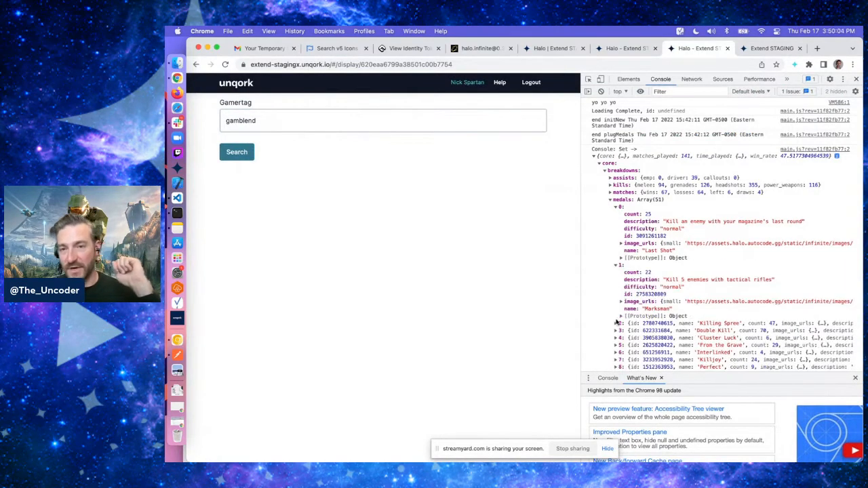
pyautogui.click(617, 324)
pyautogui.click(632, 48)
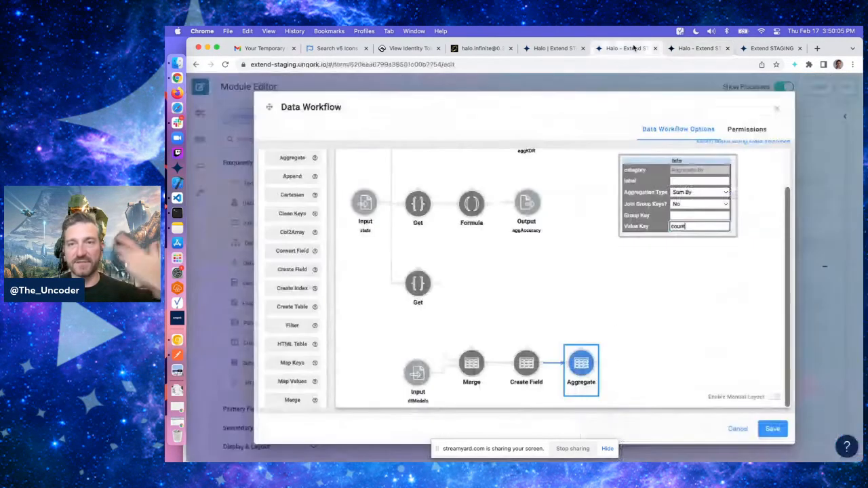
# Add an Output operator after the Aggregate, connect them, and set its Component to aggMedalsCount
pyautogui.scroll(2, 300, 176)
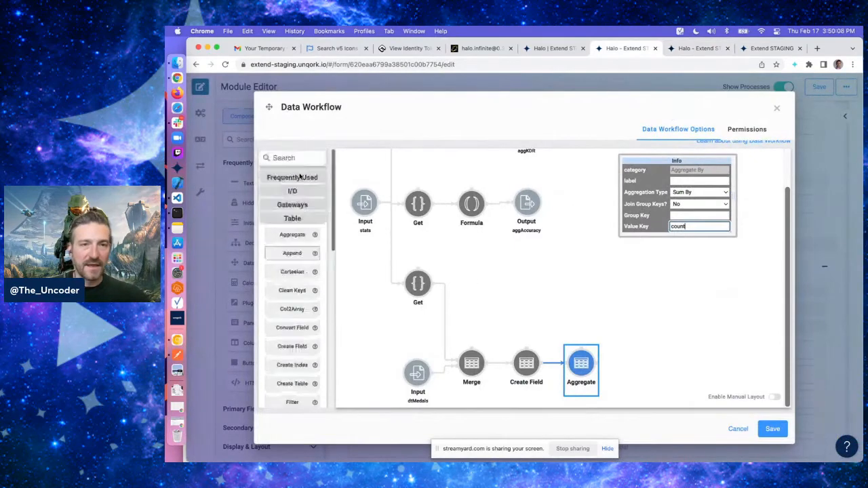
pyautogui.click(293, 191)
pyautogui.moveTo(292, 244); pyautogui.dragTo(623, 300)
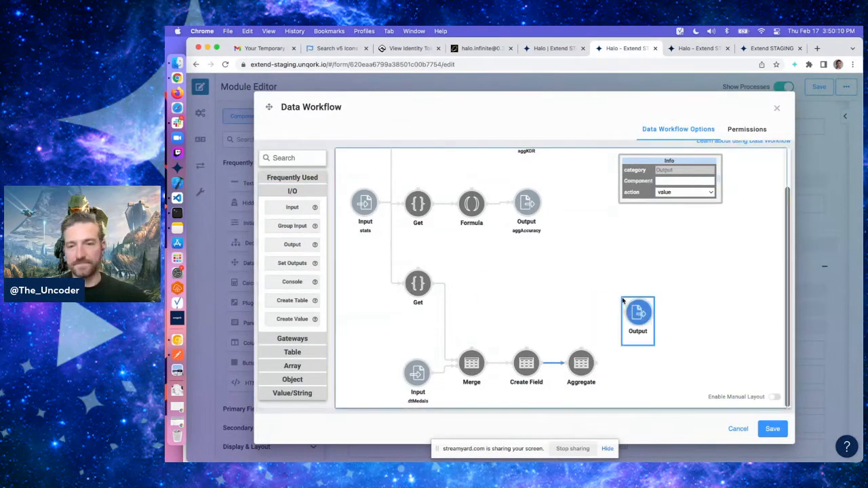
pyautogui.moveTo(597, 364); pyautogui.dragTo(637, 313)
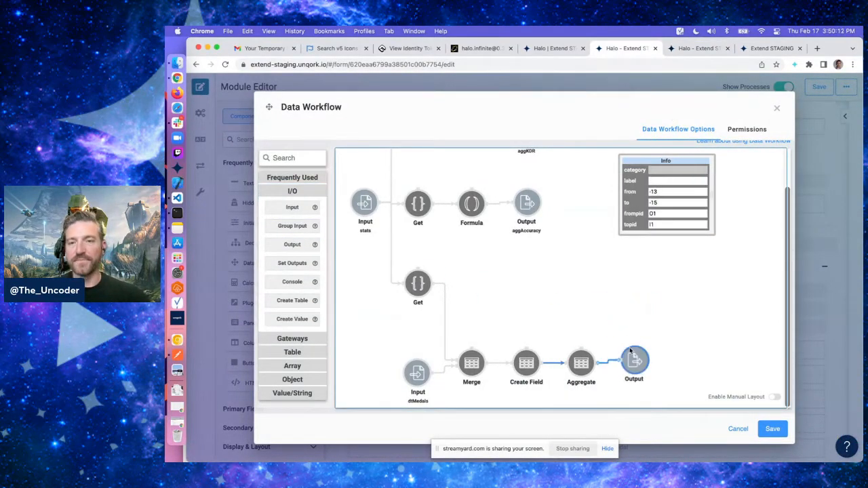
pyautogui.click(631, 351)
pyautogui.click(682, 181)
pyautogui.write('aggM')
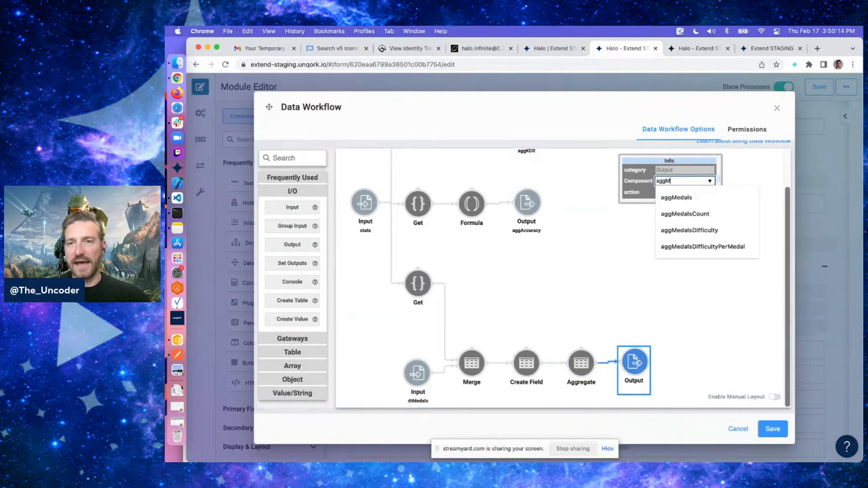
pyautogui.click(685, 213)
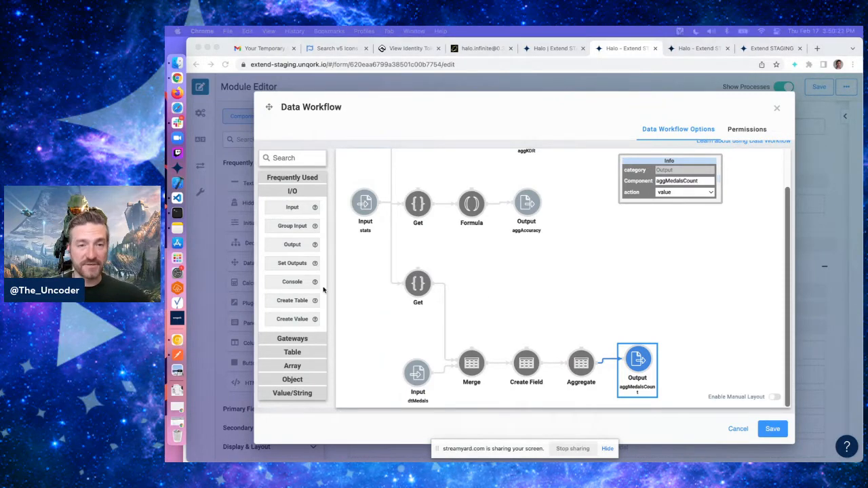
# Add a second Aggregate operator and connect the Create Field to it
pyautogui.click(293, 352)
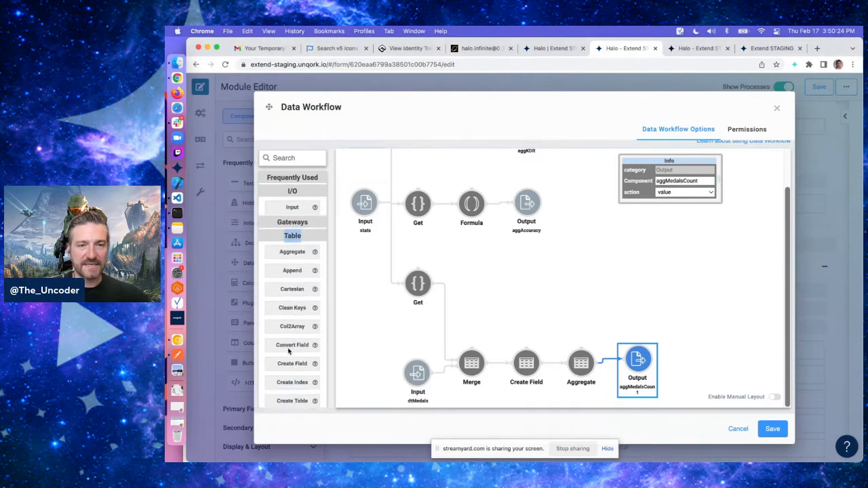
pyautogui.click(291, 235)
pyautogui.scroll(-1, 288, 203)
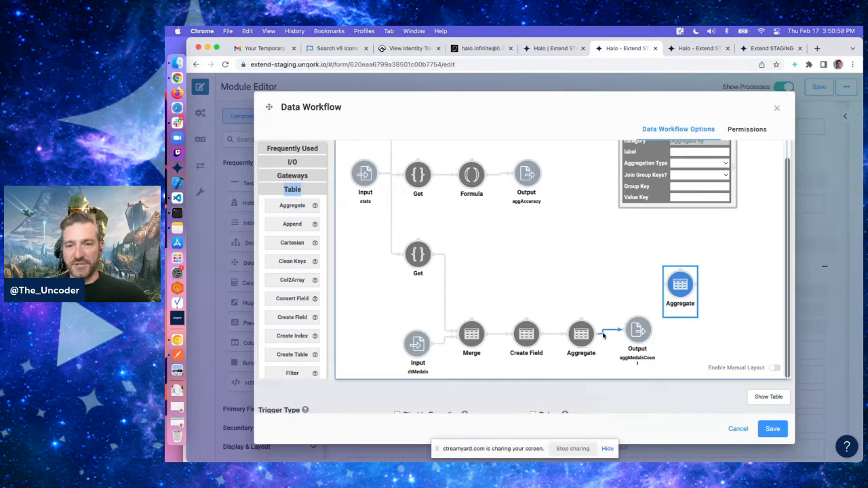
pyautogui.moveTo(543, 334); pyautogui.dragTo(654, 298)
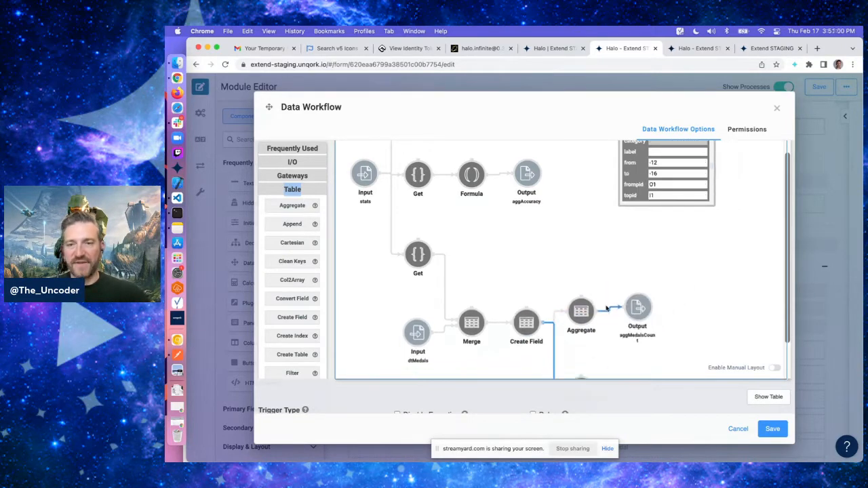
pyautogui.scroll(-2, 604, 308)
pyautogui.scroll(-1, 603, 308)
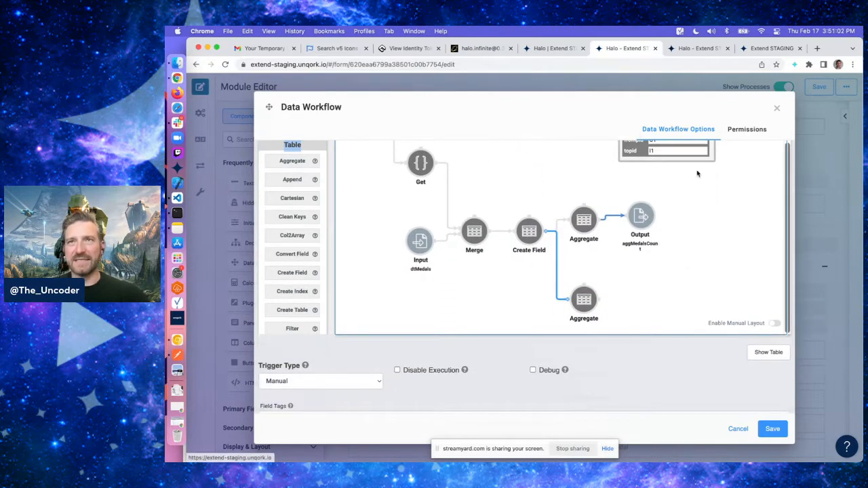
pyautogui.click(584, 299)
pyautogui.scroll(6, 651, 224)
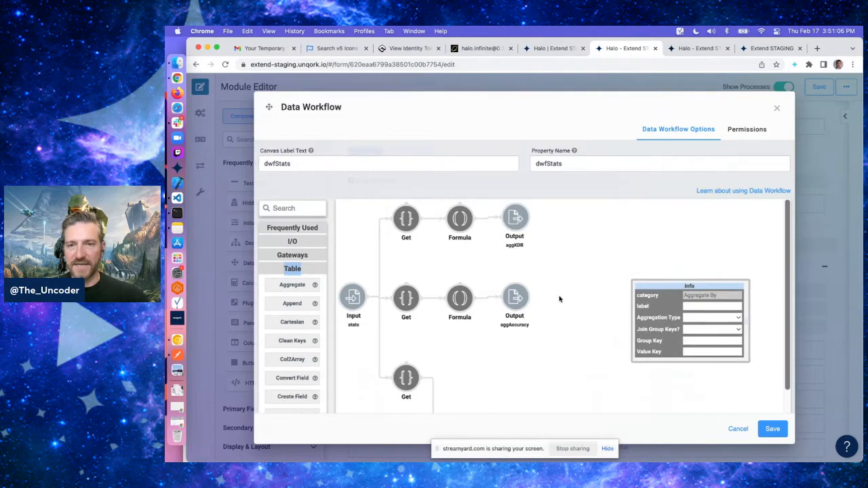
# Configure the second Aggregate with Aggregation Type Sum By, Join Group Keys No and Value Key difficultySum
pyautogui.scroll(-4, 560, 299)
pyautogui.click(706, 288)
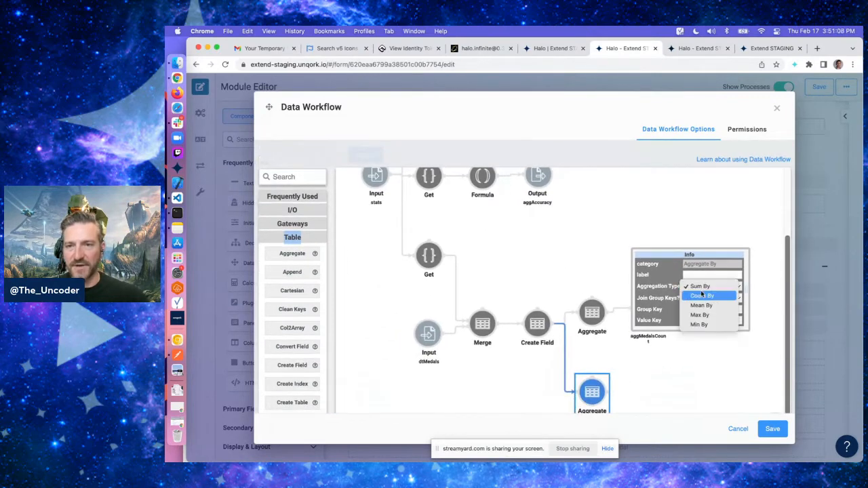
pyautogui.click(702, 290)
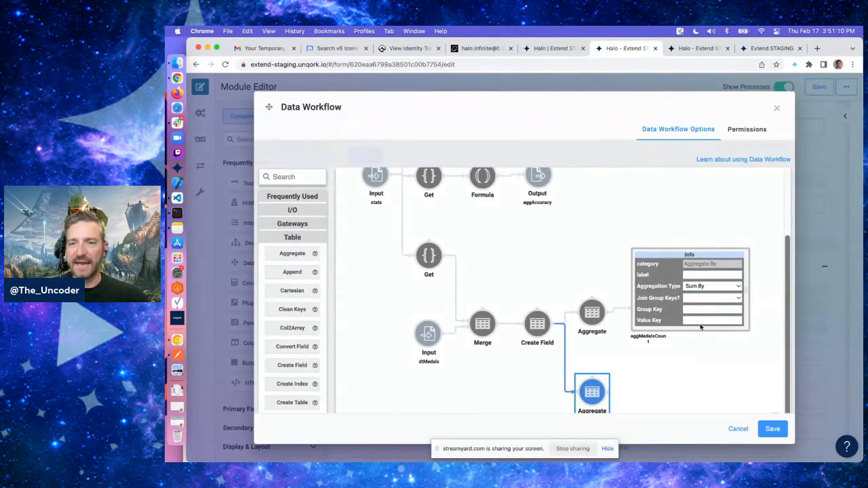
pyautogui.click(712, 300)
pyautogui.click(708, 309)
pyautogui.click(705, 319)
pyautogui.write('d')
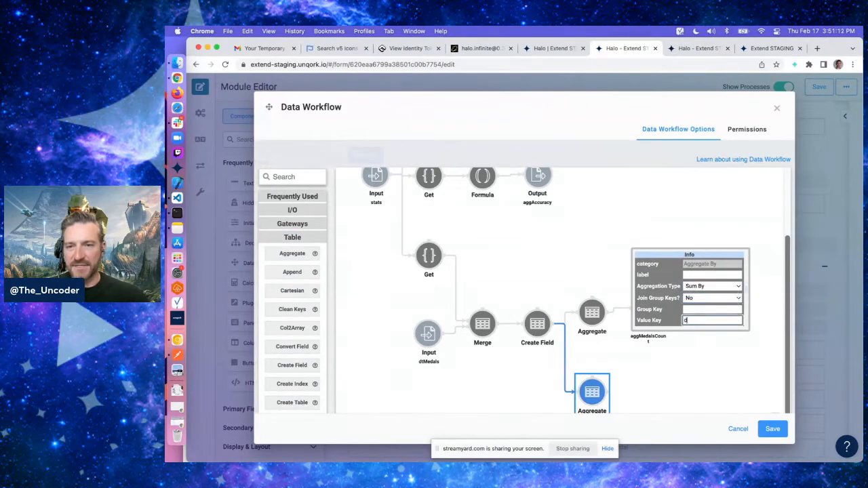
pyautogui.write('ifficultyS')
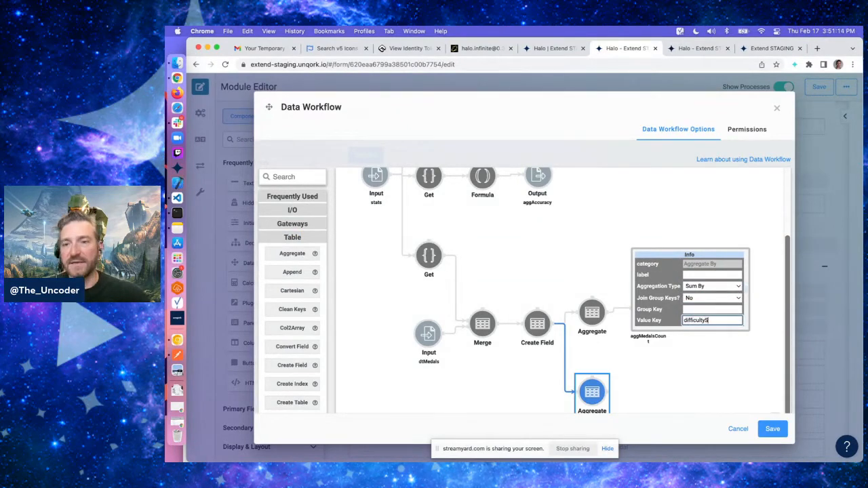
pyautogui.write('um')
pyautogui.click(665, 322)
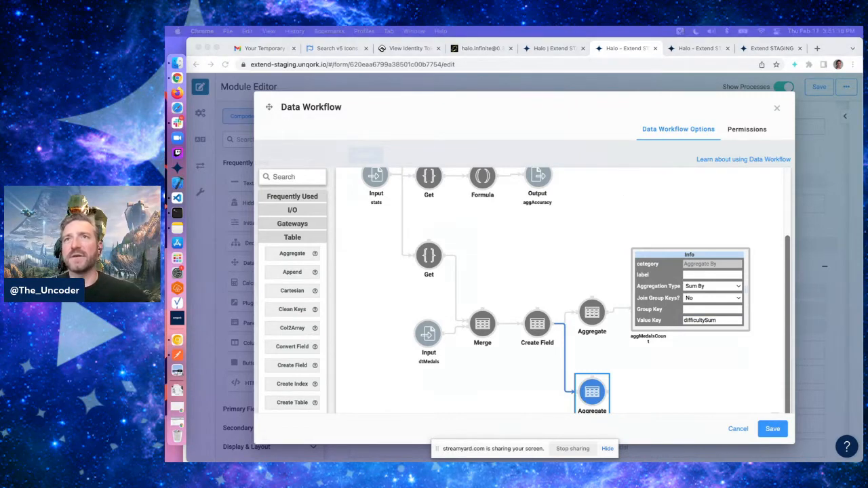
# Add an Output operator after the second Aggregate, connect them, and set its Component to aggMedalsDifficulty
pyautogui.click(536, 327)
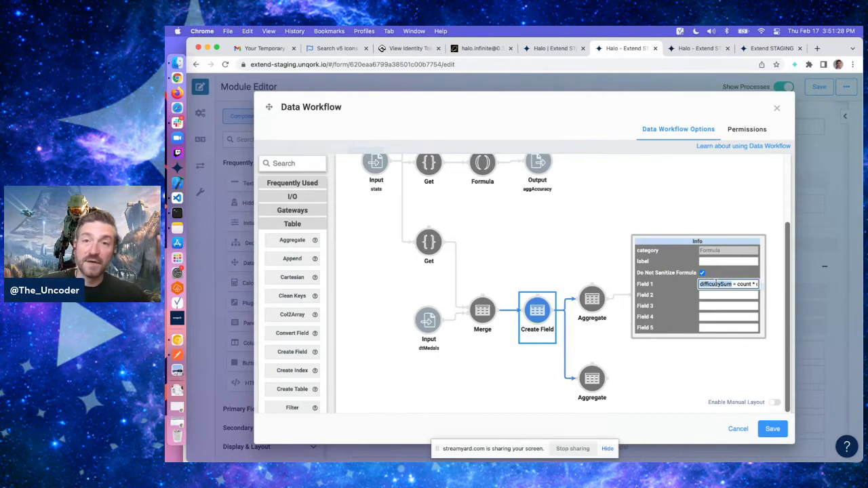
pyautogui.moveTo(709, 241); pyautogui.dragTo(708, 169)
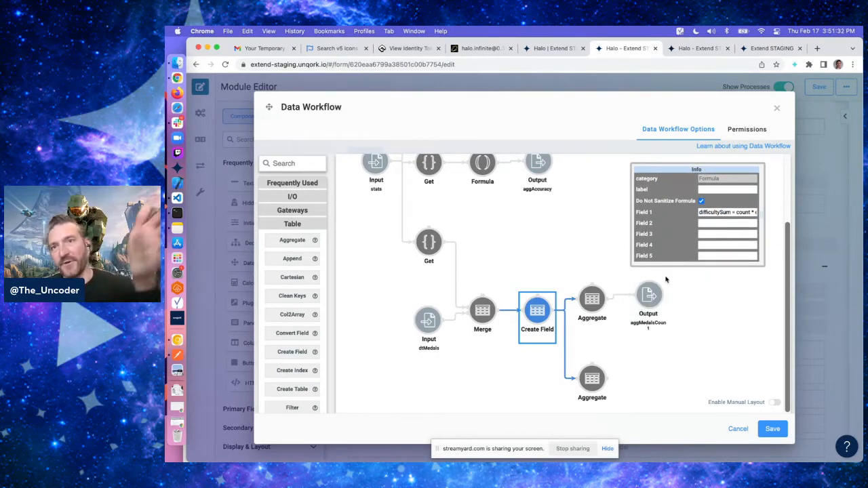
pyautogui.click(649, 295)
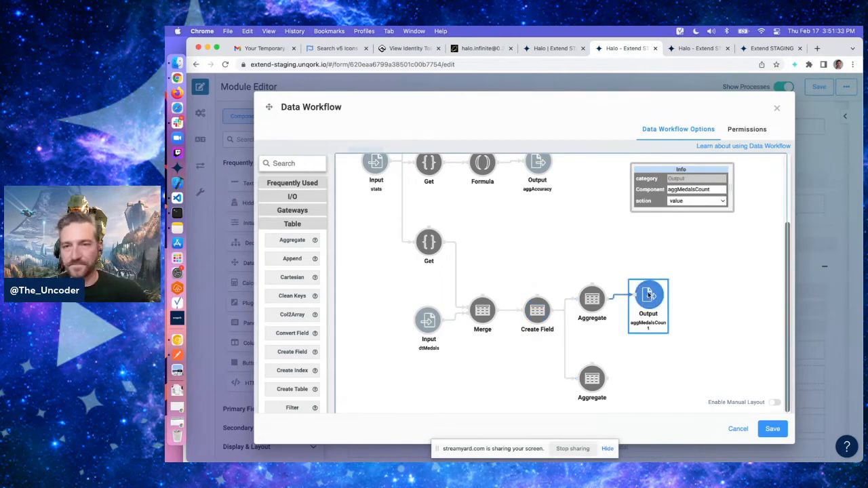
pyautogui.click(592, 380)
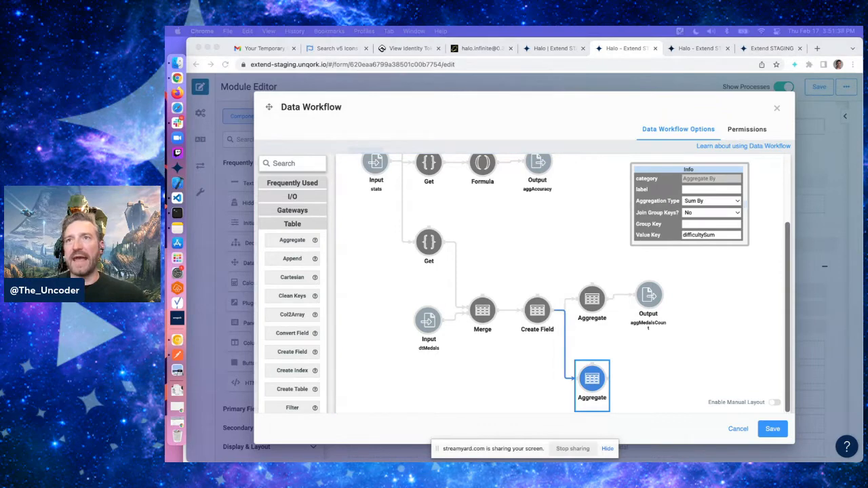
pyautogui.click(292, 197)
pyautogui.click(292, 196)
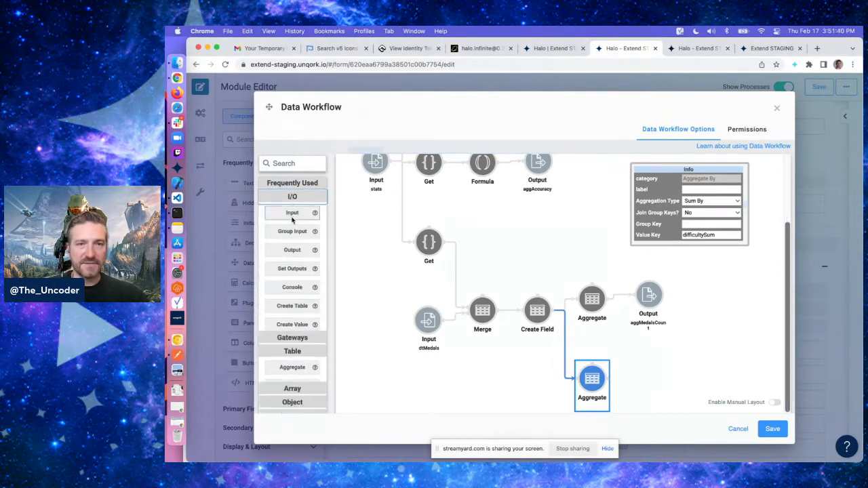
pyautogui.moveTo(288, 248); pyautogui.dragTo(717, 356)
pyautogui.moveTo(610, 378); pyautogui.dragTo(703, 357)
pyautogui.click(649, 378)
pyautogui.click(692, 190)
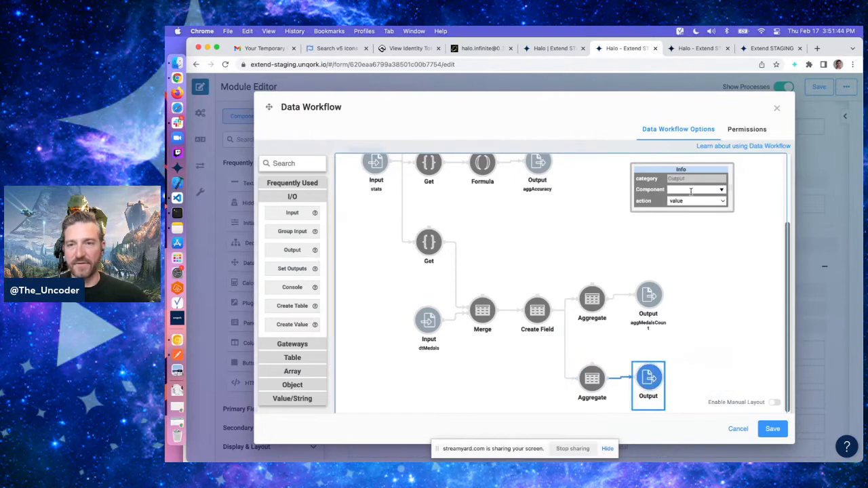
pyautogui.write('agg')
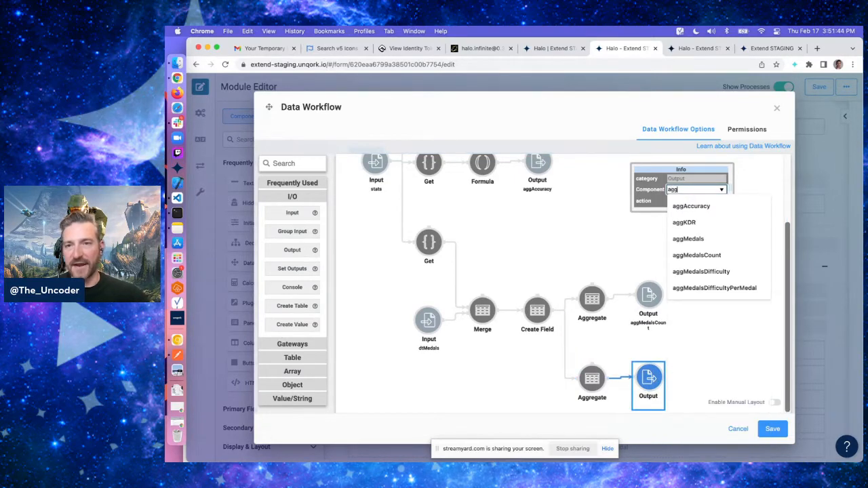
pyautogui.click(701, 272)
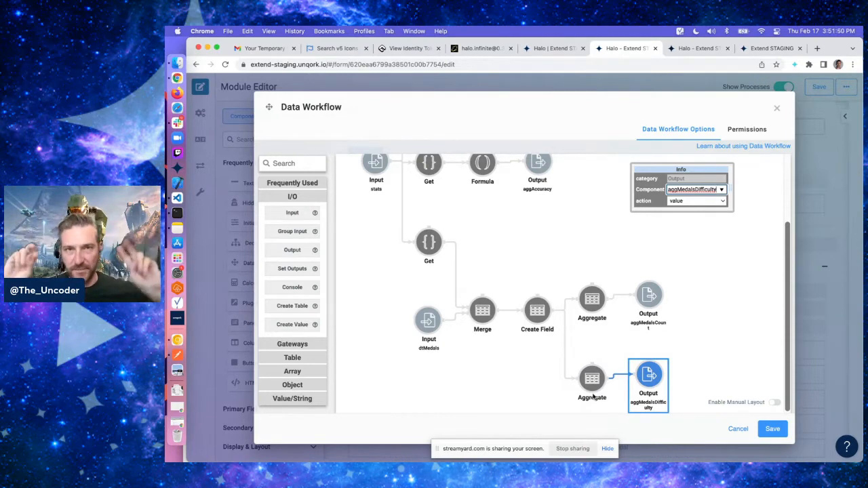
pyautogui.click(593, 397)
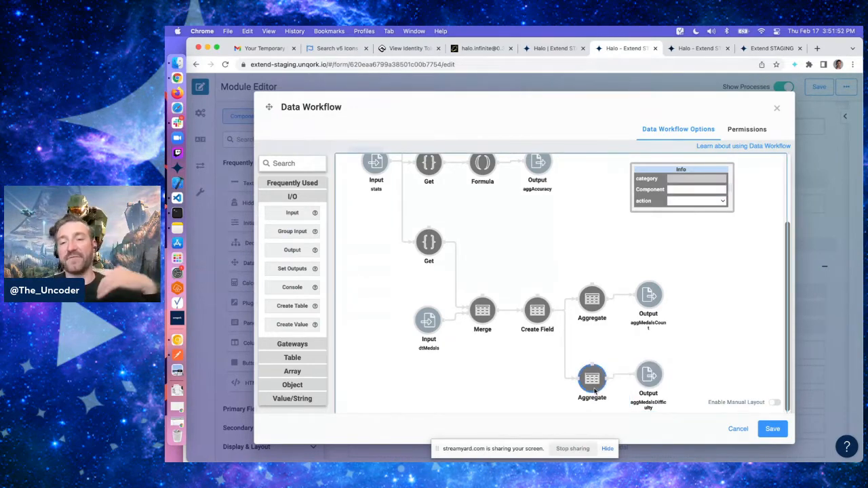
pyautogui.click(651, 380)
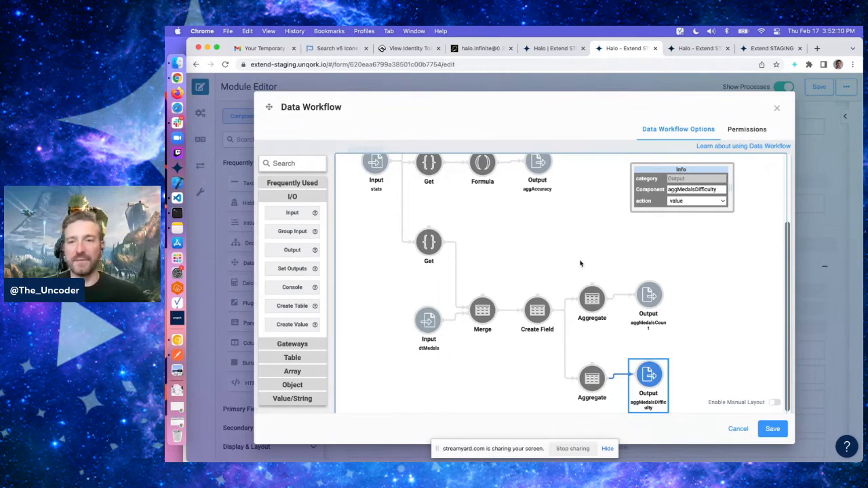
# Add a Formula operator and connect both Aggregate operators into it
pyautogui.hscroll(2, 580, 264)
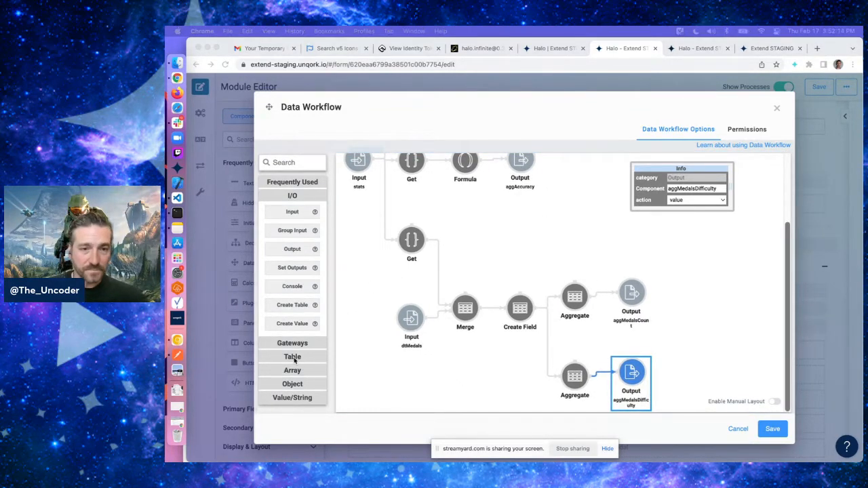
pyautogui.click(292, 398)
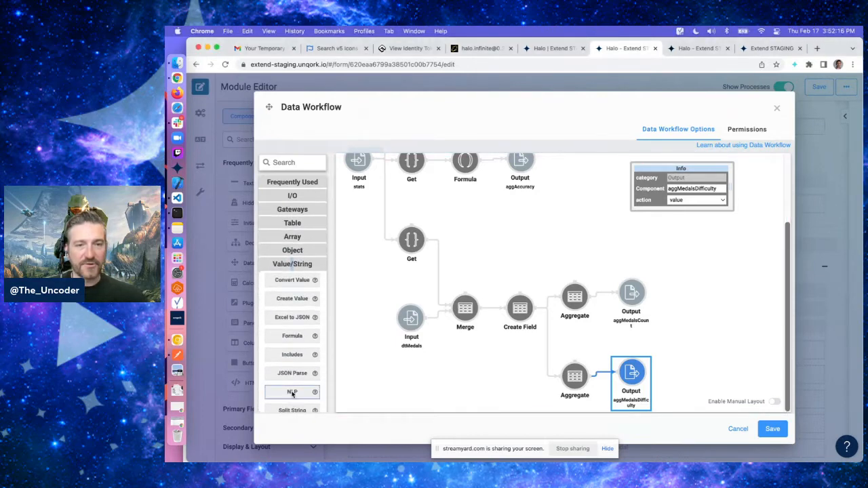
pyautogui.scroll(-1, 292, 336)
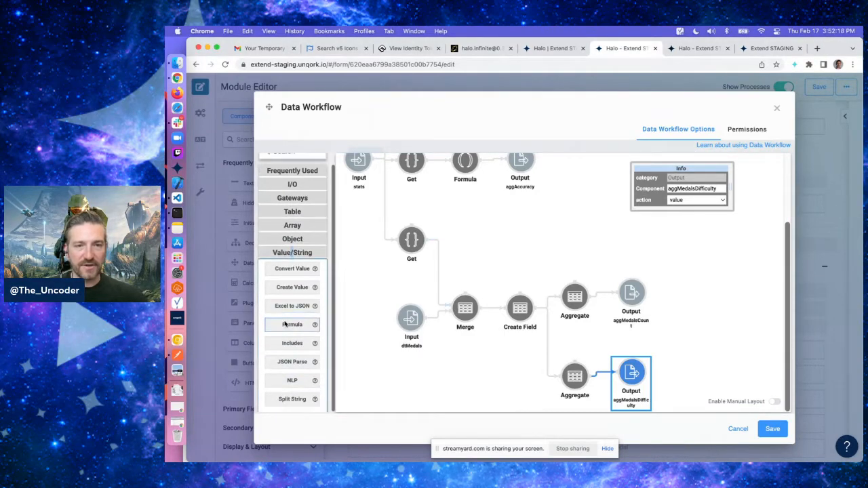
pyautogui.moveTo(293, 326); pyautogui.dragTo(680, 316)
pyautogui.scroll(-1, 626, 336)
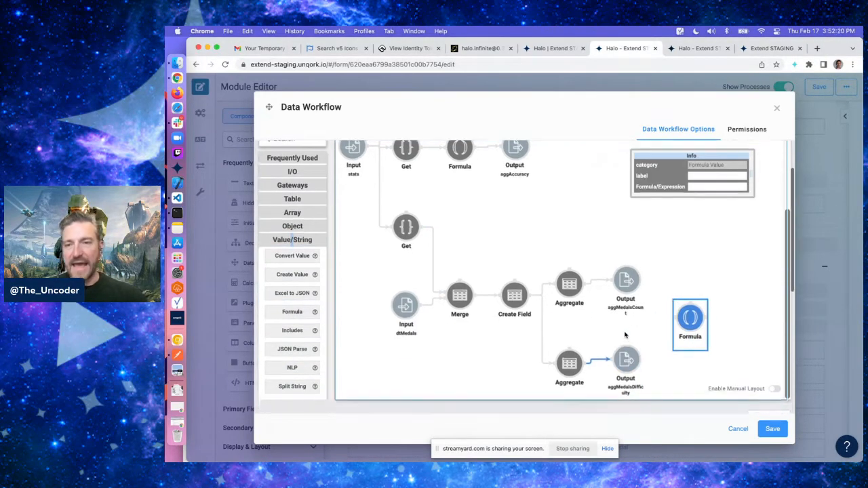
pyautogui.click(574, 287)
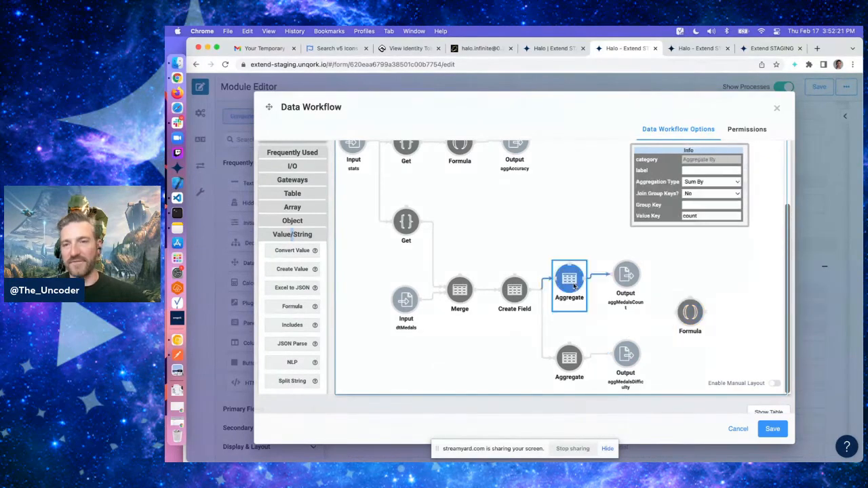
pyautogui.click(575, 369)
pyautogui.click(570, 288)
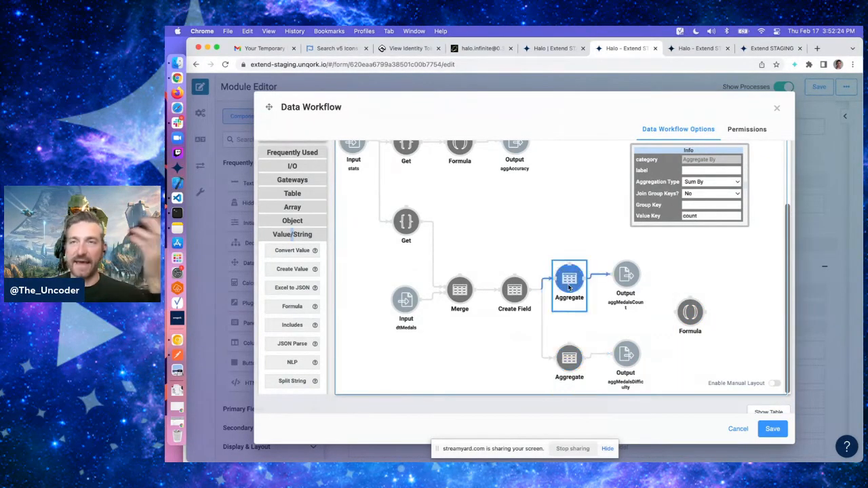
pyautogui.click(570, 358)
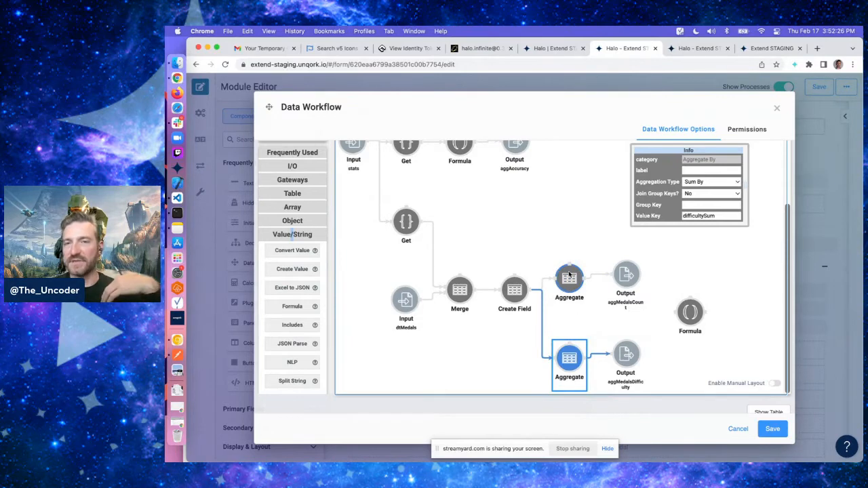
pyautogui.click(569, 289)
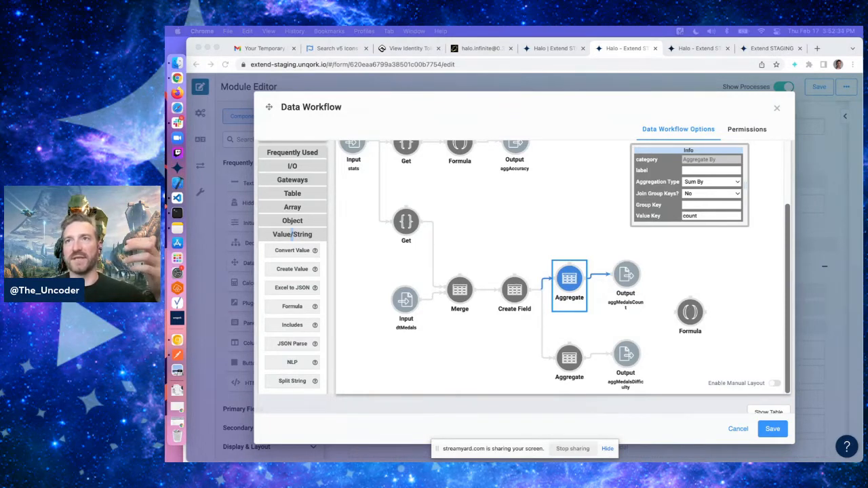
pyautogui.click(586, 361)
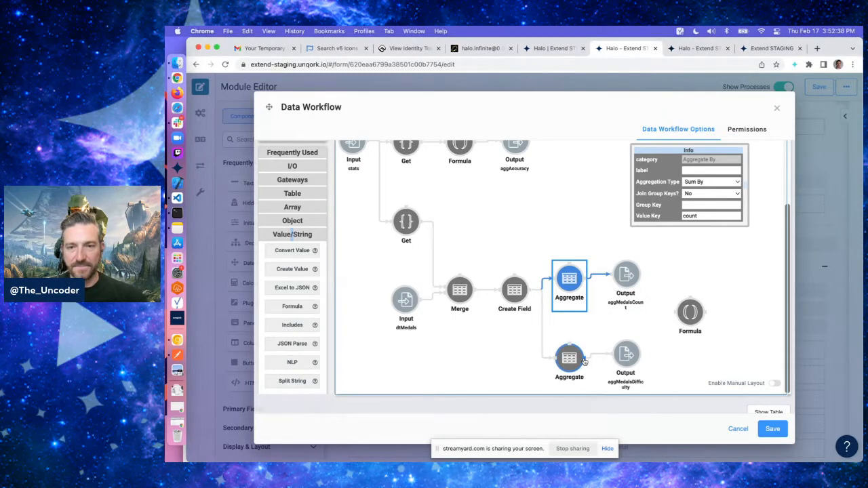
pyautogui.moveTo(586, 362); pyautogui.dragTo(687, 317)
pyautogui.scroll(-3, 667, 308)
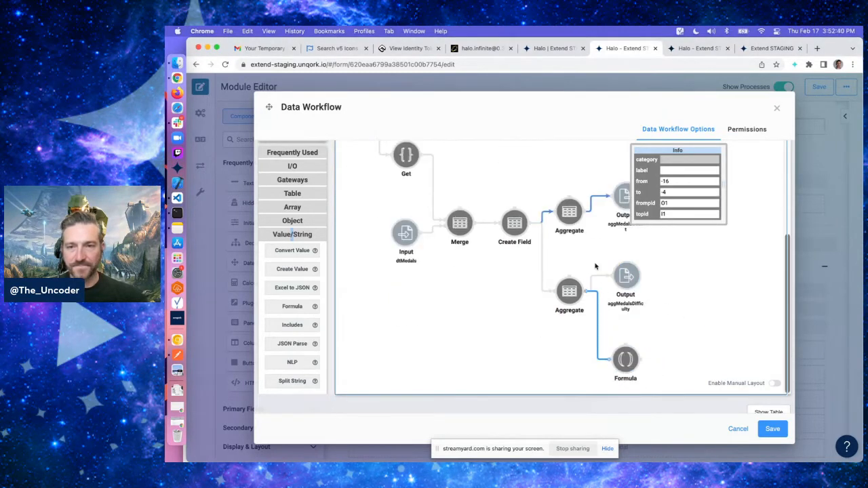
pyautogui.moveTo(587, 217); pyautogui.dragTo(625, 358)
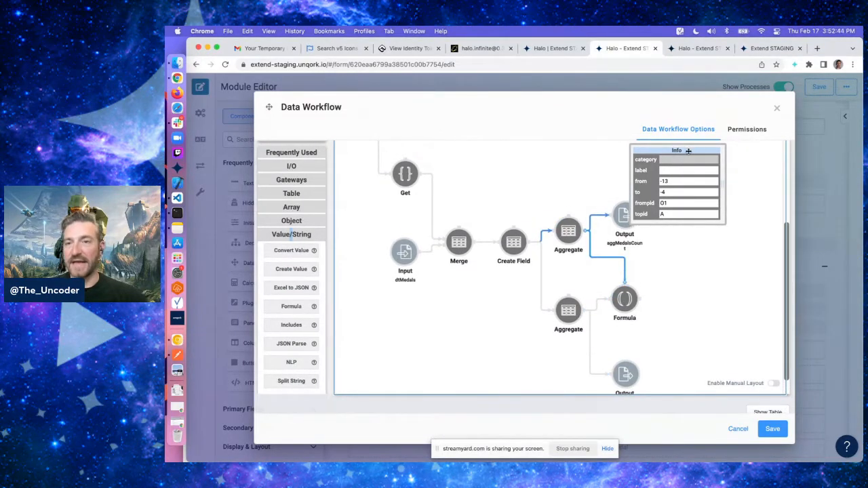
pyautogui.moveTo(686, 151); pyautogui.dragTo(510, 153)
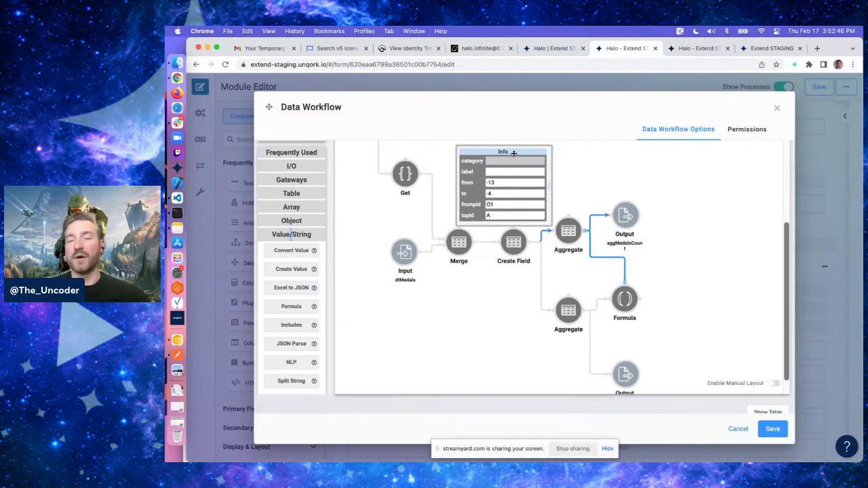
# Set the Formula's expression to =ROUND(A / _arg, 2)
pyautogui.click(624, 301)
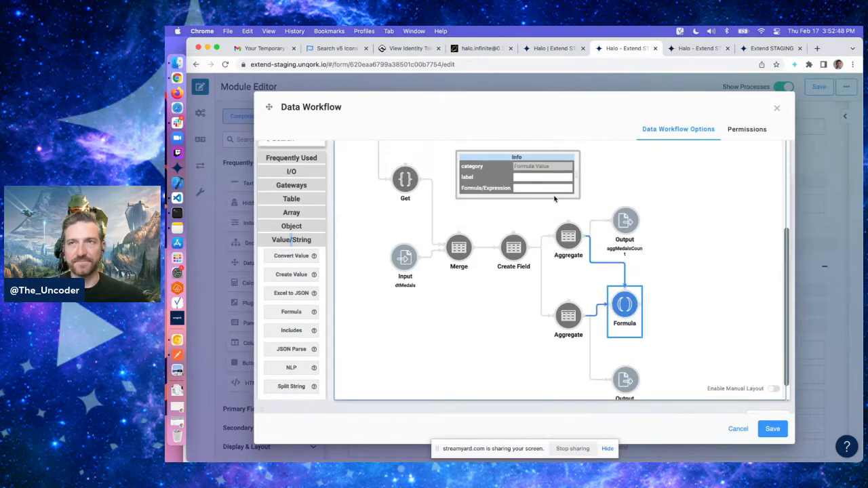
pyautogui.click(527, 189)
pyautogui.write('=ROUND(A / _arg, 2')
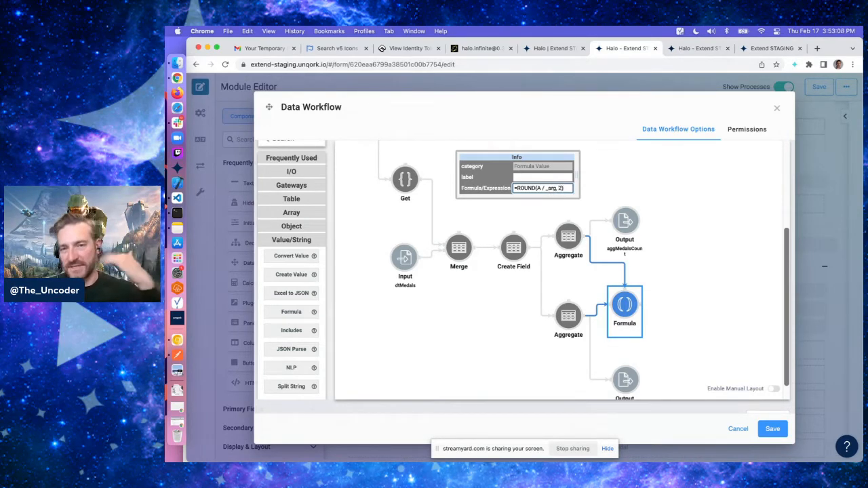
# Add an Output operator after the Formula, connect them, and set its Component to aggMedalsDifficultyPerMedal
pyautogui.click(289, 174)
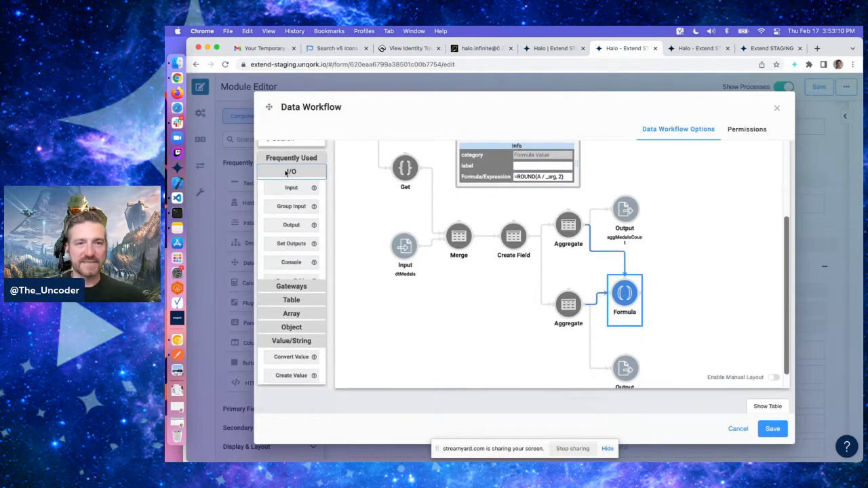
pyautogui.moveTo(293, 226); pyautogui.dragTo(665, 268)
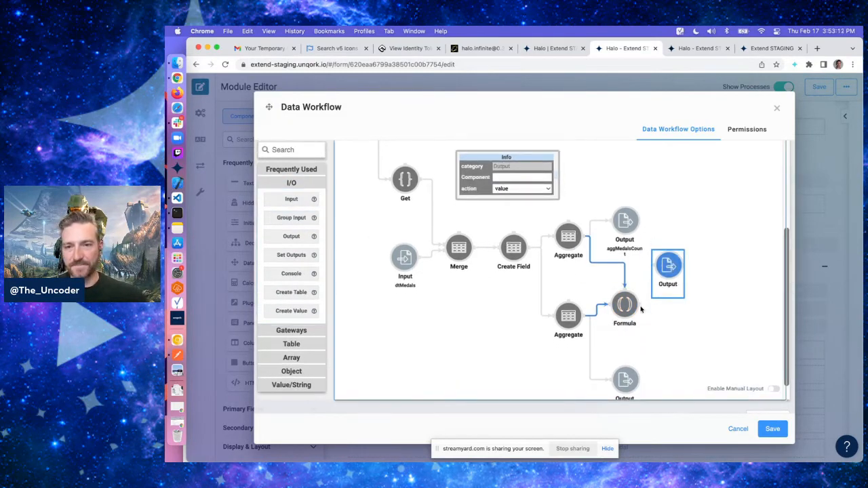
pyautogui.moveTo(640, 305); pyautogui.dragTo(659, 267)
pyautogui.click(680, 305)
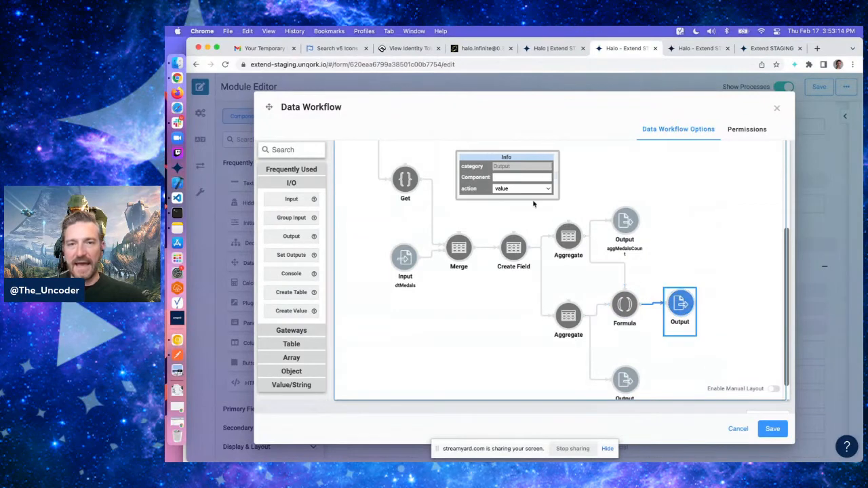
pyautogui.click(503, 177)
pyautogui.write('ag')
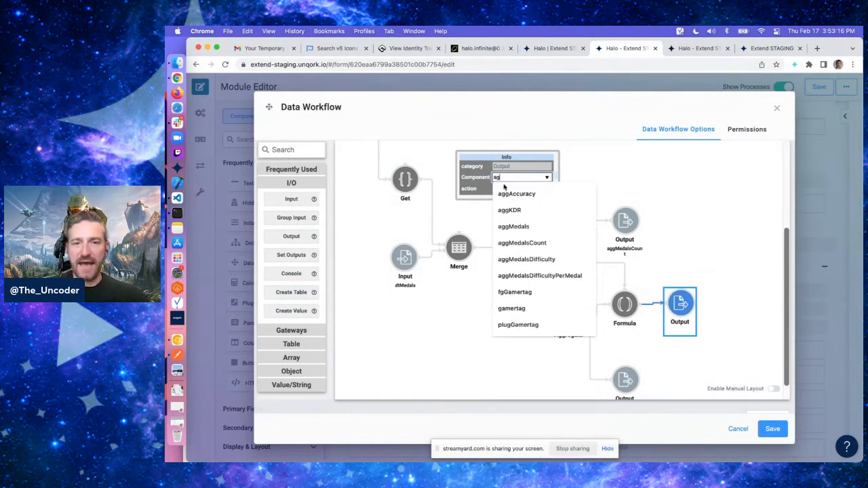
pyautogui.click(513, 274)
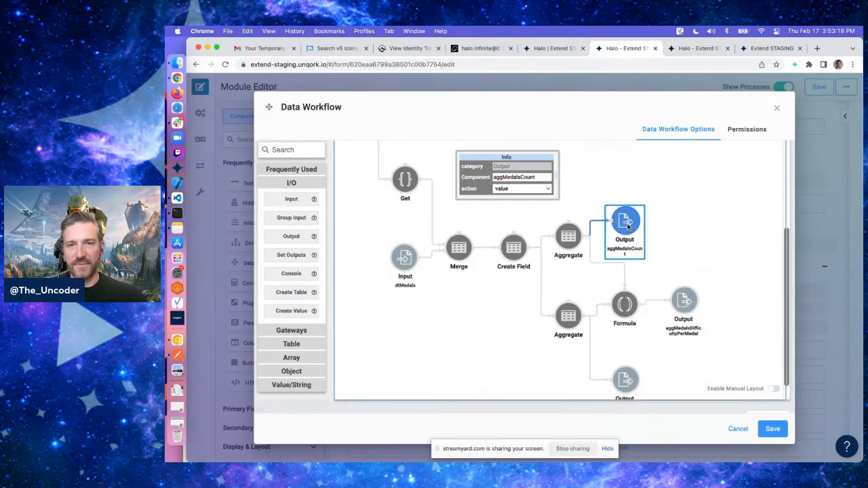
pyautogui.scroll(-3, 533, 232)
pyautogui.scroll(-3, 426, 244)
pyautogui.scroll(8, 426, 244)
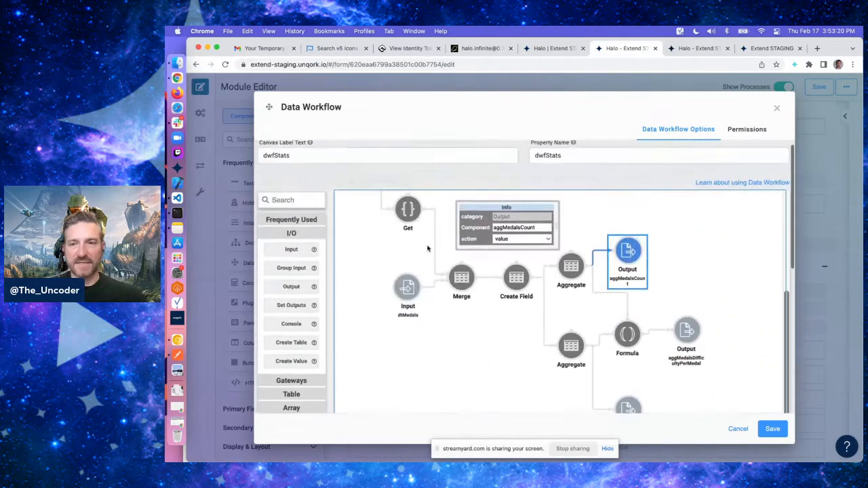
# Examine the Get, Formula and Output operators of the KDR branch on the dwfStats workflow canvas
pyautogui.scroll(3, 571, 276)
pyautogui.scroll(-5, 570, 276)
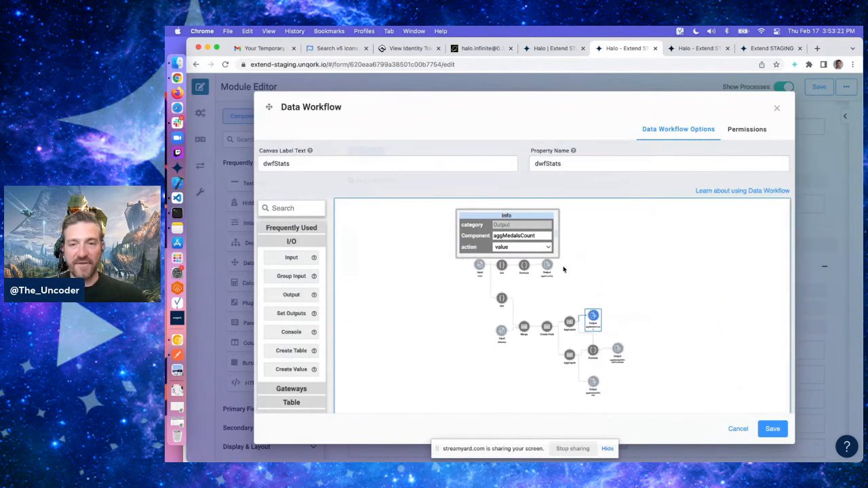
pyautogui.moveTo(516, 216); pyautogui.dragTo(415, 229)
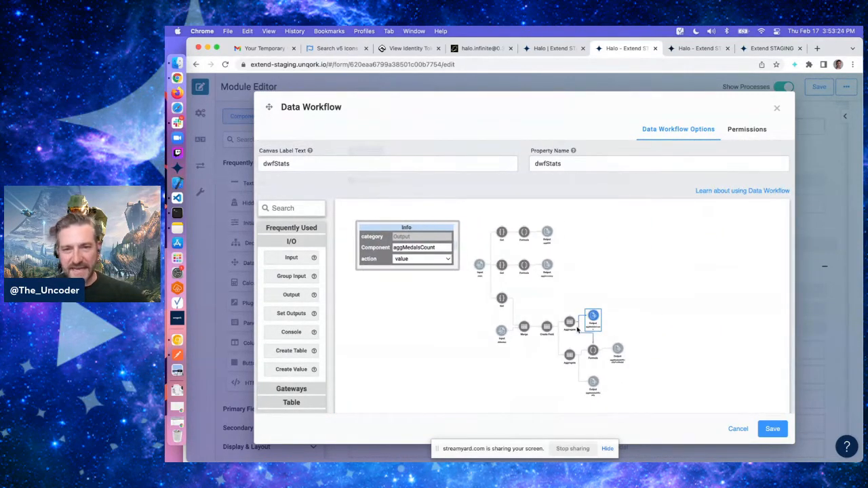
pyautogui.click(503, 235)
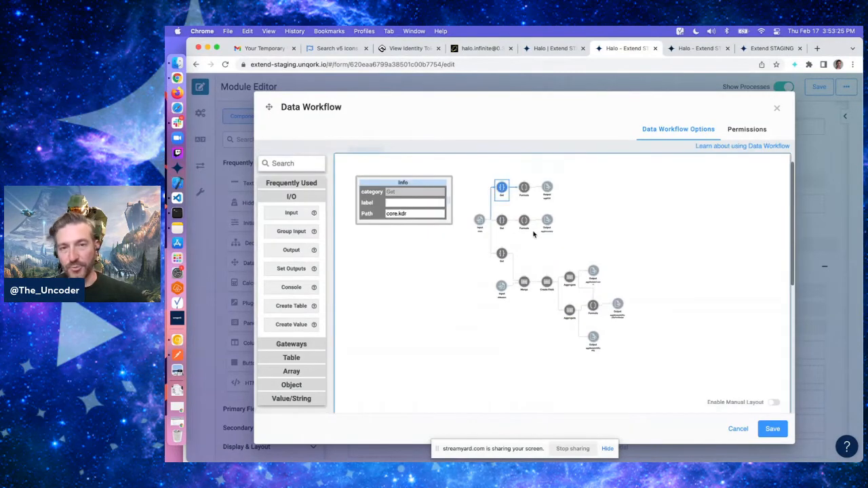
pyautogui.keyDown('shift'); pyautogui.click(525, 188); pyautogui.keyUp('shift')
pyautogui.keyDown('shift'); pyautogui.click(551, 188); pyautogui.keyUp('shift')
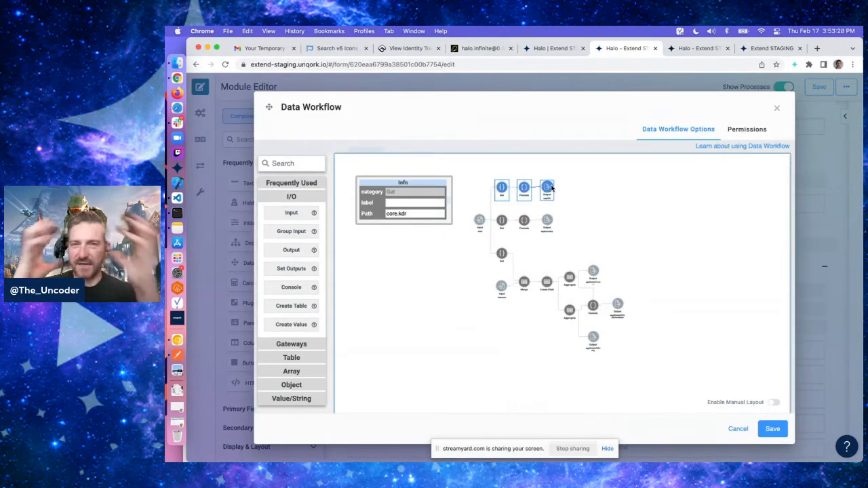
pyautogui.click(400, 204)
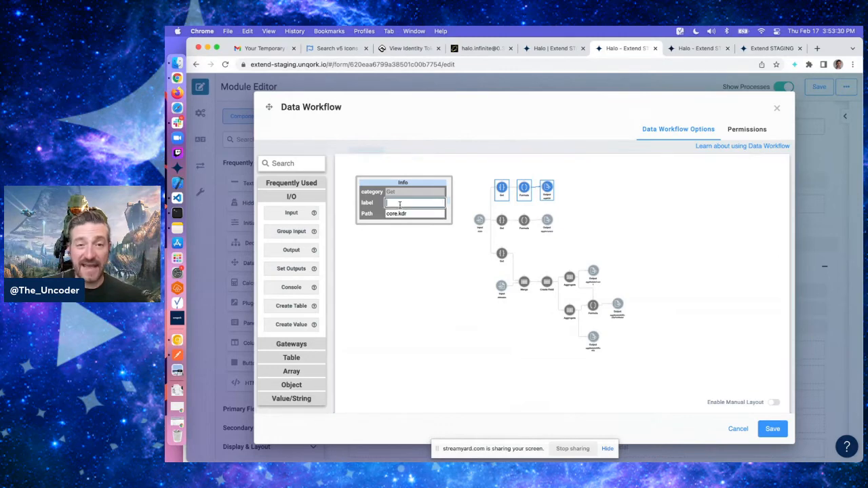
pyautogui.click(607, 202)
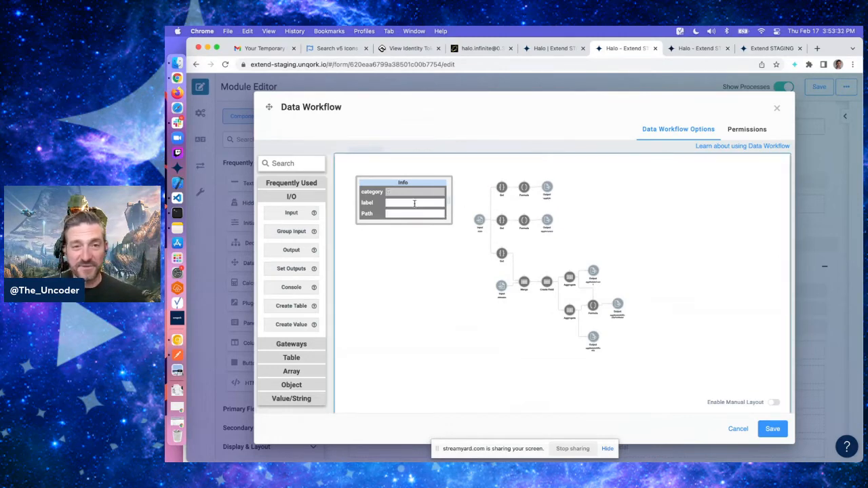
pyautogui.click(523, 188)
pyautogui.click(437, 203)
pyautogui.write('round')
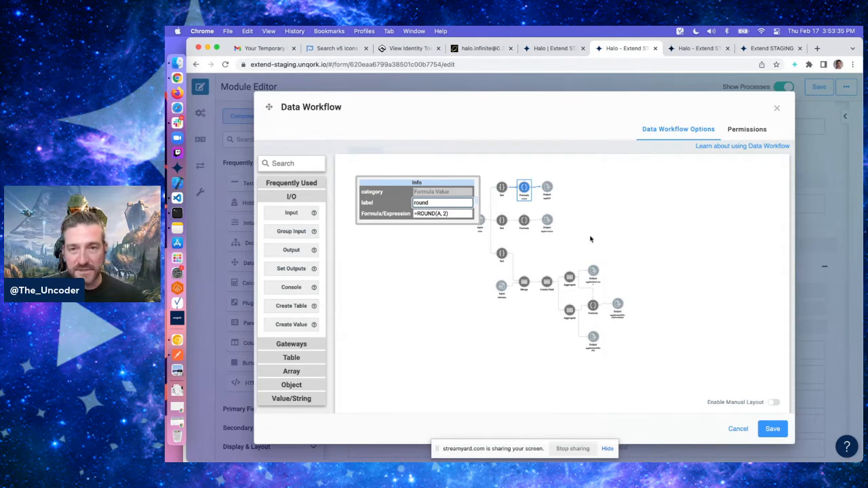
pyautogui.scroll(5, 590, 239)
pyautogui.hscroll(-1, 536, 241)
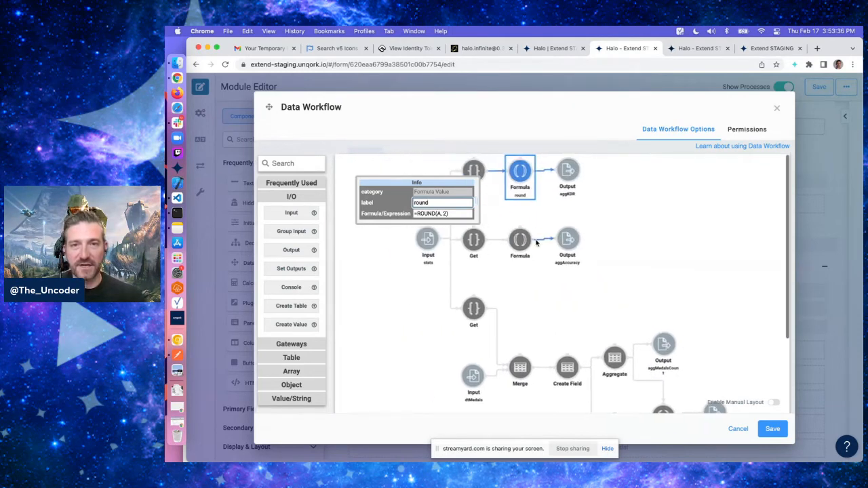
pyautogui.write('nd kdr')
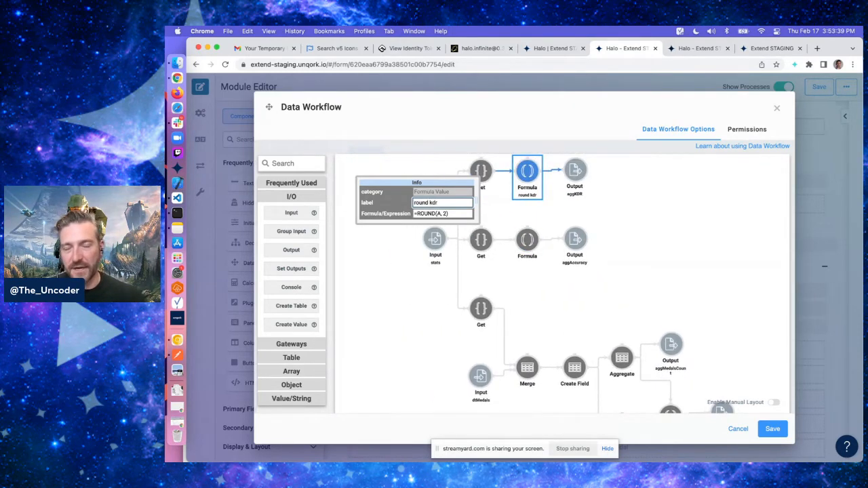
pyautogui.press('super+a')
pyautogui.press('BackSpace')
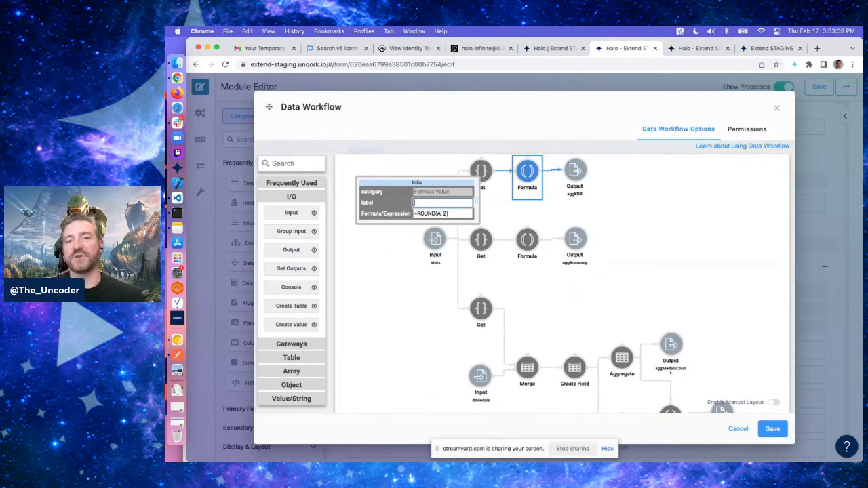
# Save the dwfStats data workflow
pyautogui.click(399, 200)
pyautogui.click(772, 427)
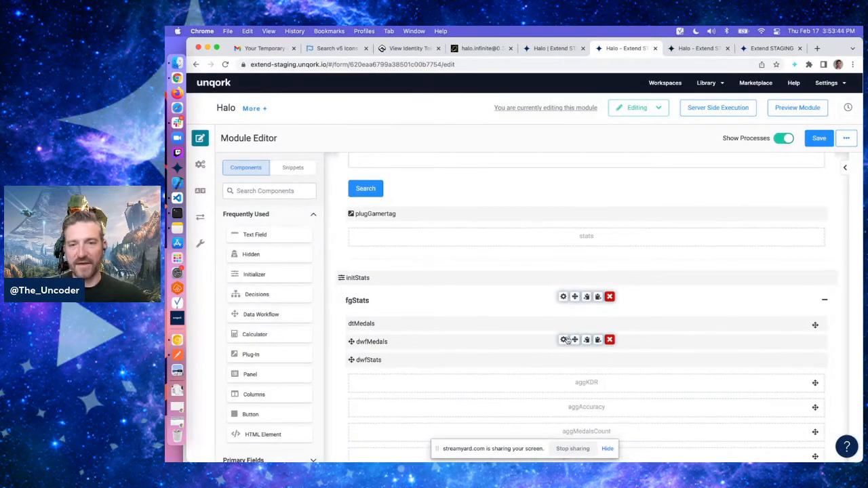
# Add a dwfStats trigger output with value GO to the initStats Initializer and save it
pyautogui.click(563, 278)
pyautogui.scroll(-3, 378, 307)
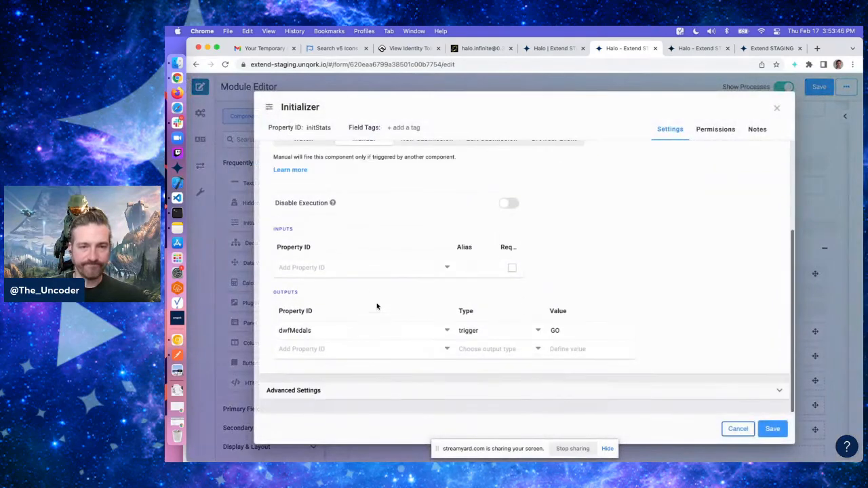
pyautogui.click(321, 351)
pyautogui.write('dwfStats')
pyautogui.press('Tab')
pyautogui.write('tr')
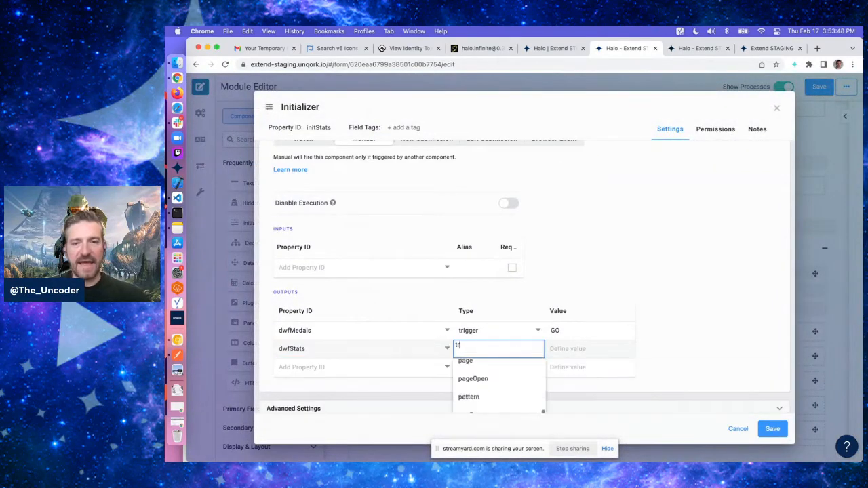
pyautogui.write('igger')
pyautogui.press('Tab')
pyautogui.write('Go')
pyautogui.press('Return')
pyautogui.write('G')
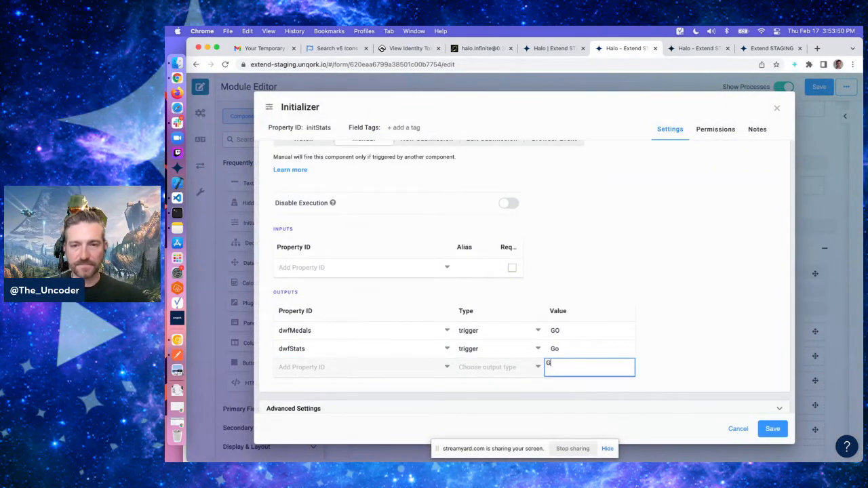
pyautogui.press('Up')
pyautogui.write('G')
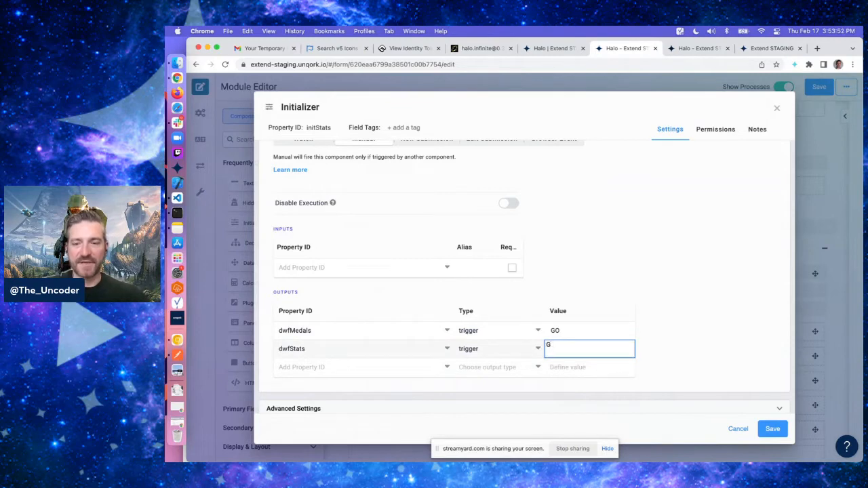
pyautogui.write('OO')
pyautogui.press('Return')
pyautogui.click(705, 272)
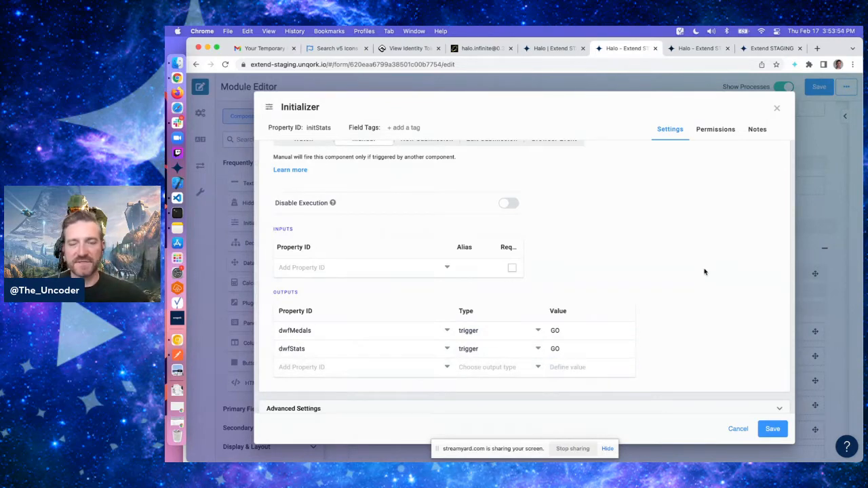
pyautogui.scroll(-1, 705, 272)
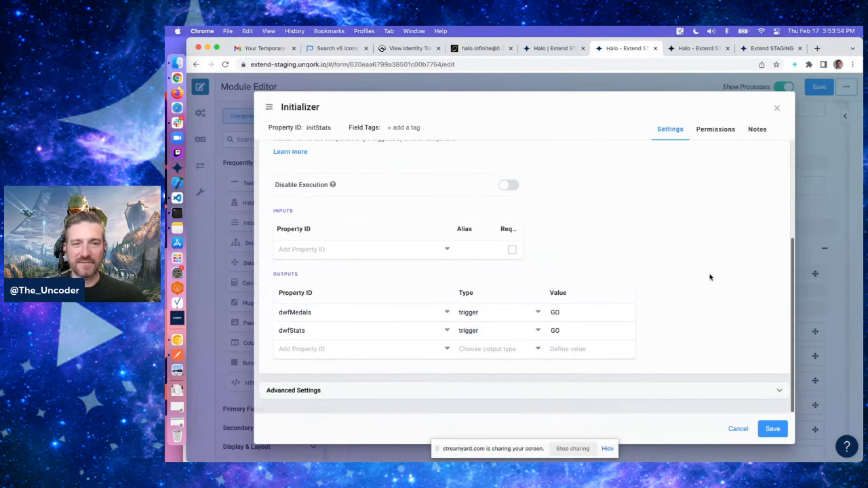
pyautogui.click(771, 429)
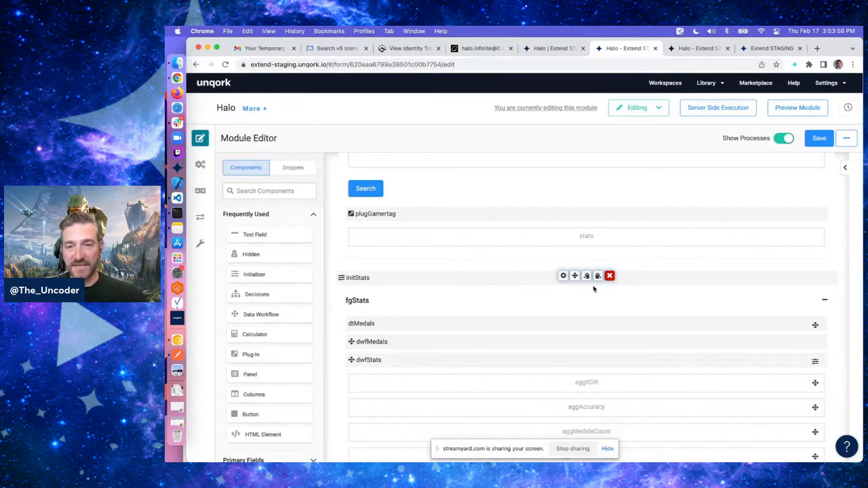
# Save the module
pyautogui.scroll(-2, 555, 292)
pyautogui.scroll(5, 556, 297)
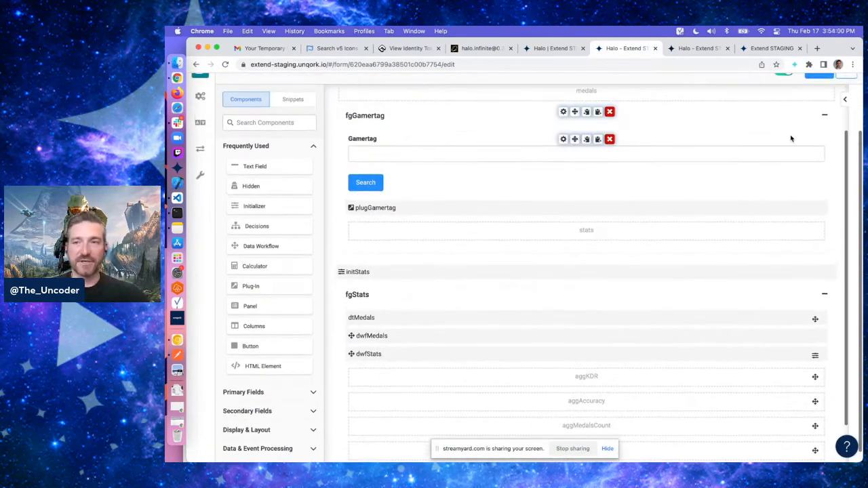
pyautogui.click(820, 75)
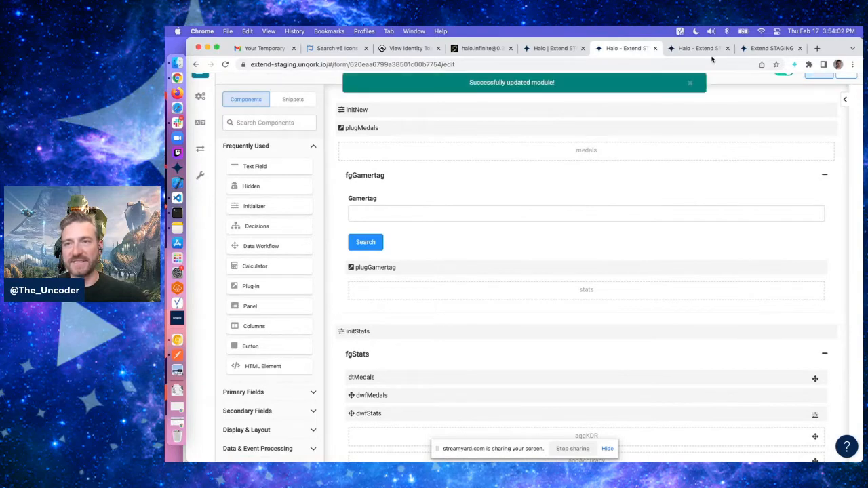
pyautogui.click(696, 48)
pyautogui.press('super+r')
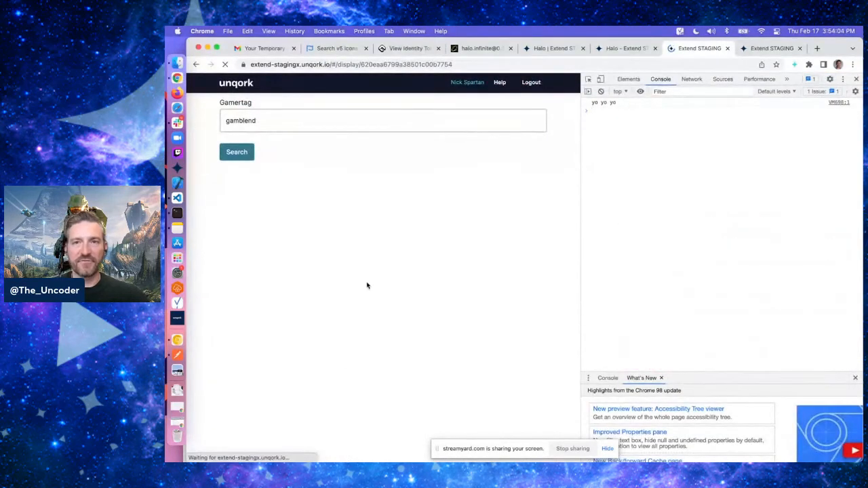
pyautogui.click(298, 116)
pyautogui.write('ga')
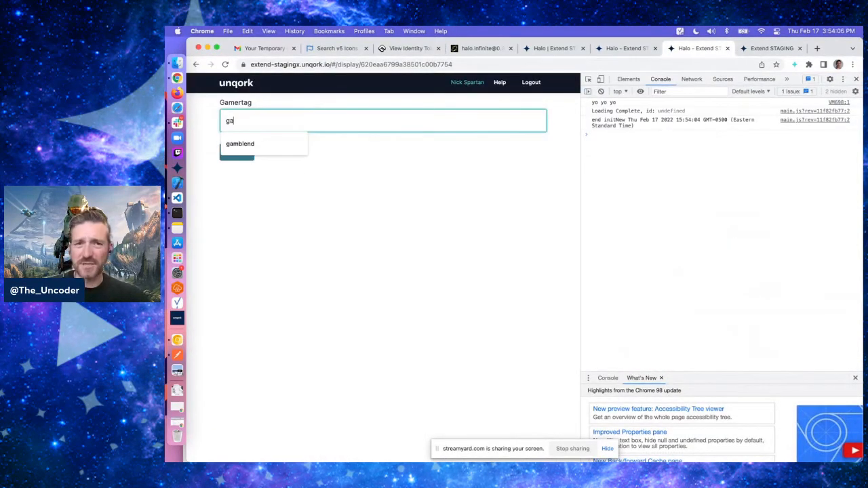
pyautogui.write('mblend')
pyautogui.click(345, 245)
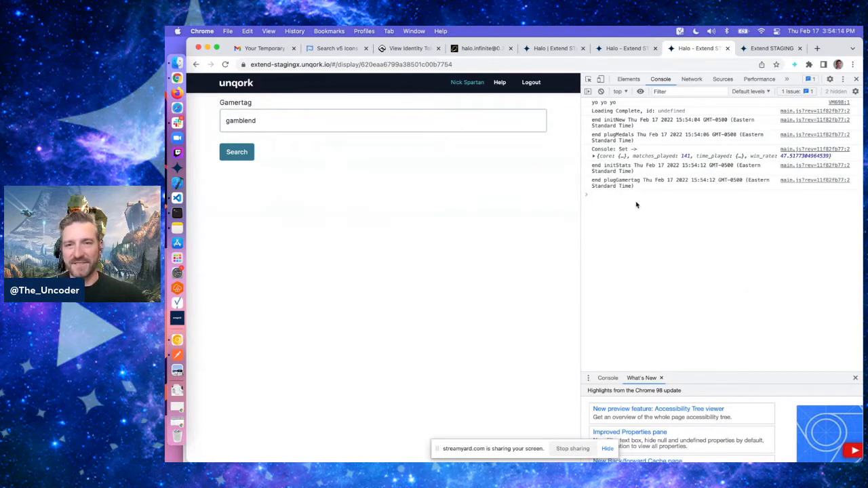
# Inspect the form submission data in the console to review the computed aggregate values
pyautogui.press('Up')
pyautogui.press('Return')
pyautogui.click(595, 207)
pyautogui.click(602, 216)
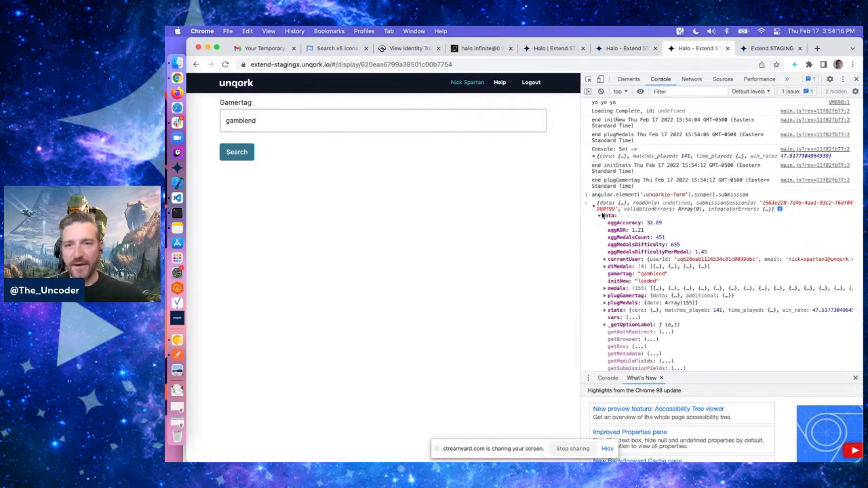
pyautogui.scroll(-3, 634, 258)
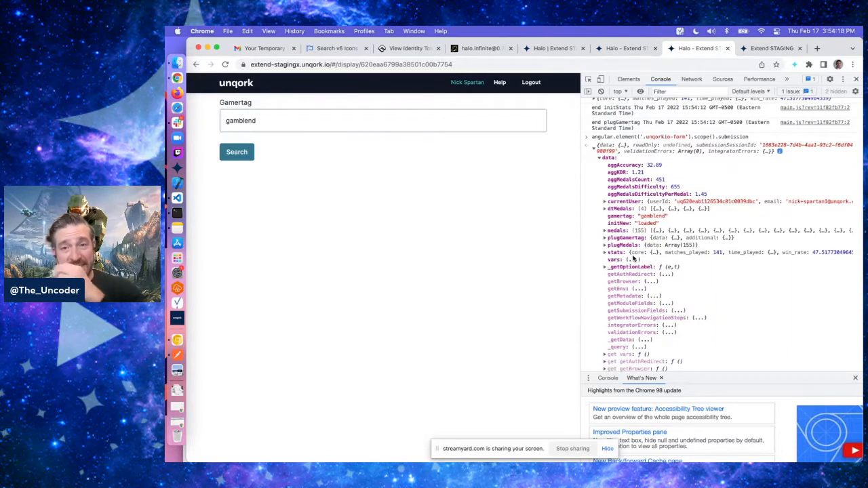
pyautogui.scroll(-1, 634, 258)
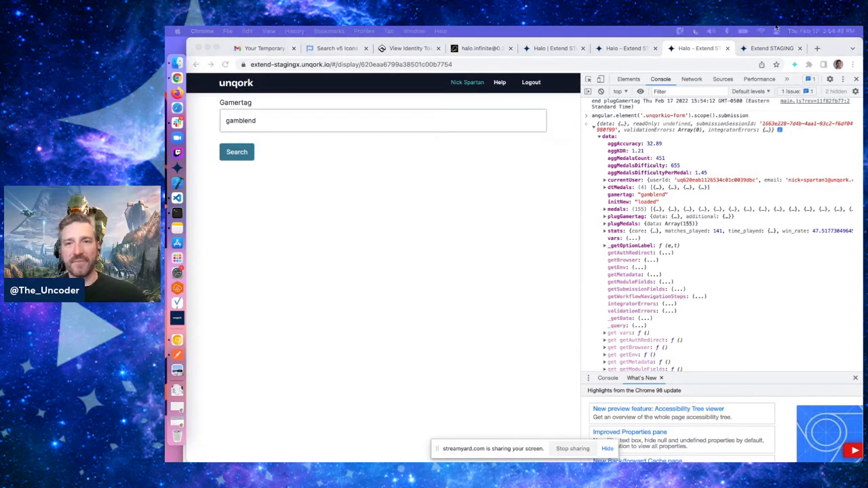
pyautogui.click(741, 168)
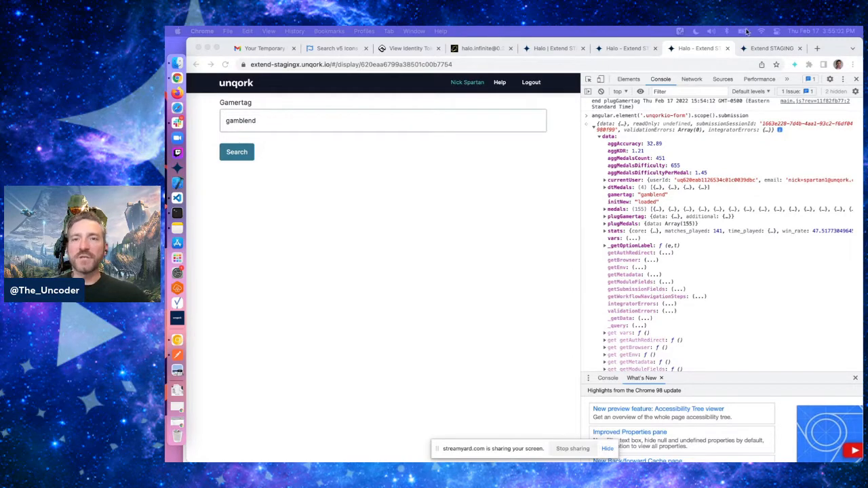
# Return to the module editor and drag a KPI component into the fgStats panel
pyautogui.click(626, 48)
pyautogui.scroll(-4, 531, 332)
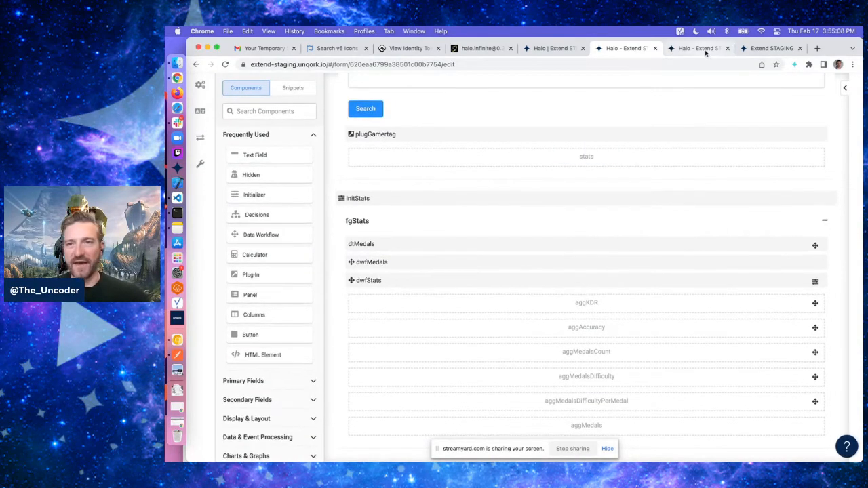
pyautogui.click(699, 49)
pyautogui.click(635, 48)
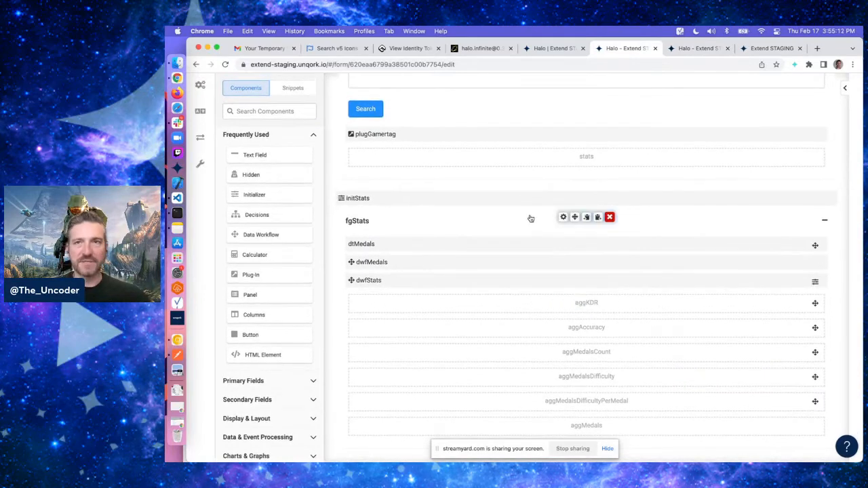
pyautogui.click(260, 418)
pyautogui.scroll(-3, 267, 333)
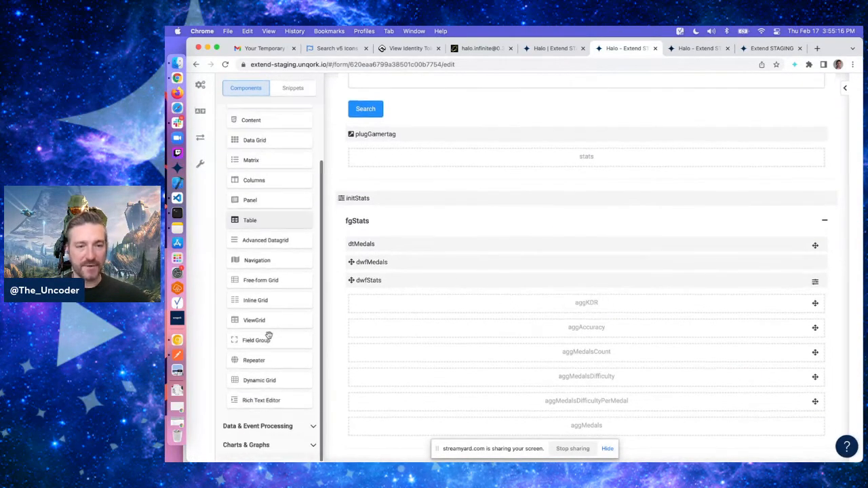
pyautogui.click(246, 445)
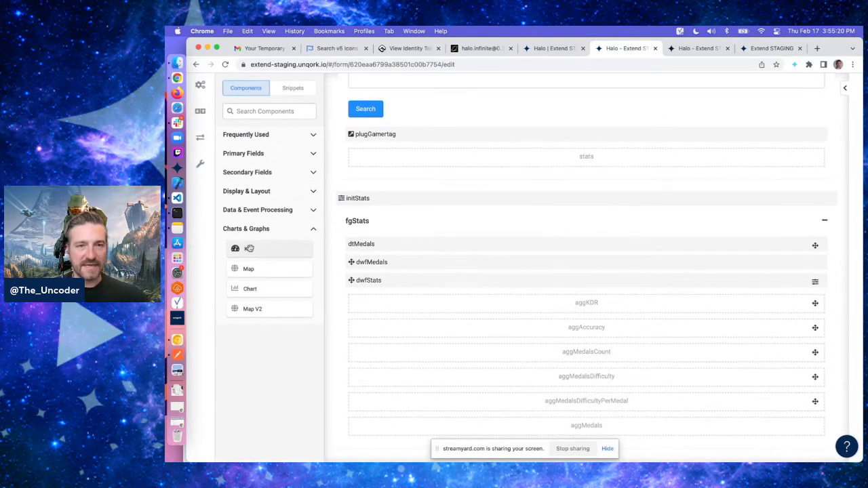
pyautogui.moveTo(249, 248); pyautogui.dragTo(405, 452)
pyautogui.moveTo(393, 451); pyautogui.dragTo(420, 387)
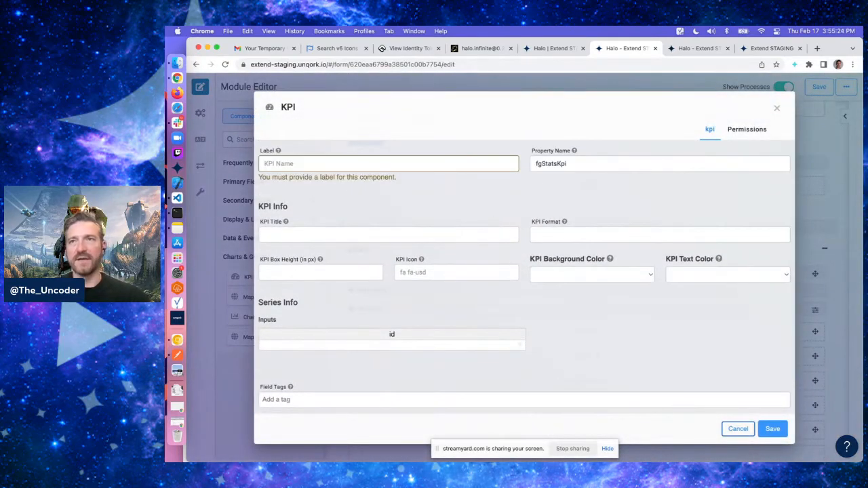
# Label the KPI kpiKDR and set its Property Name to kpiKDR
pyautogui.click(372, 170)
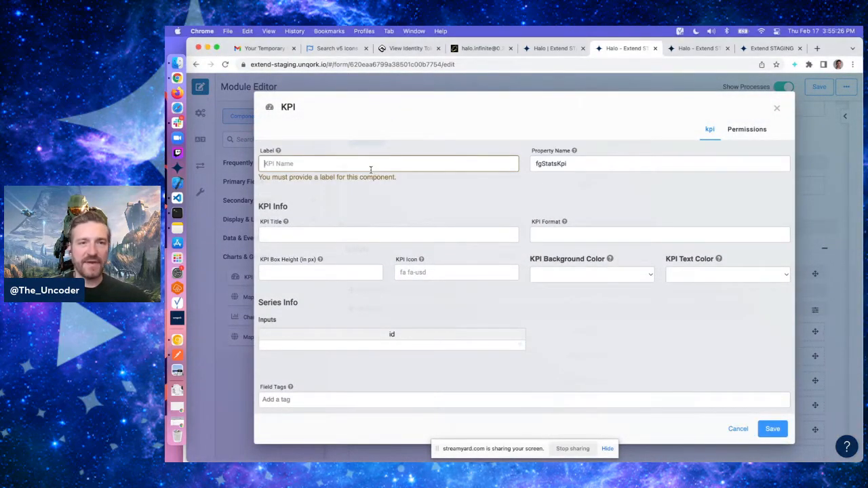
pyautogui.write('kpiKDR')
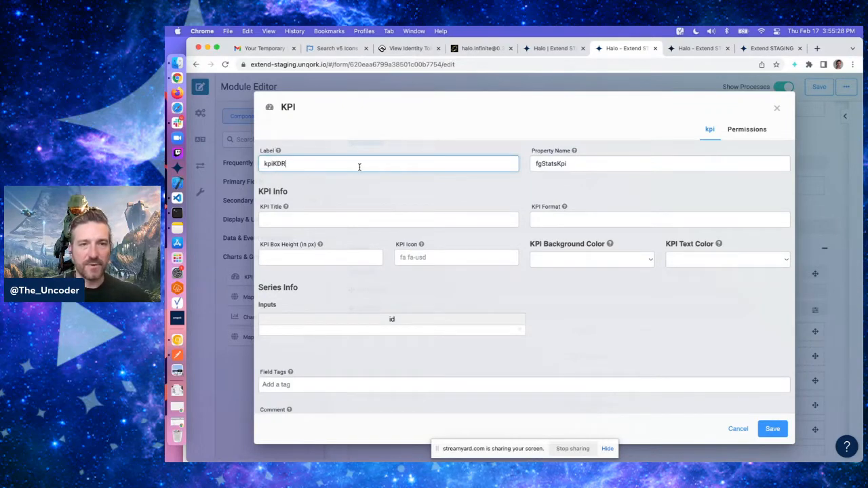
pyautogui.doubleClick(359, 167)
pyautogui.press('super+c')
pyautogui.doubleClick(566, 164)
pyautogui.press('super+v')
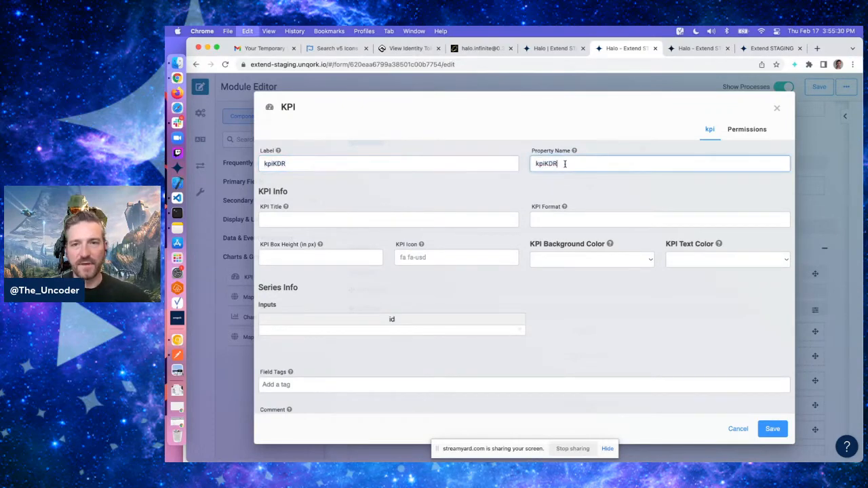
# Set the KPI Title to Kill to Death Ratio
pyautogui.click(492, 198)
pyautogui.click(339, 220)
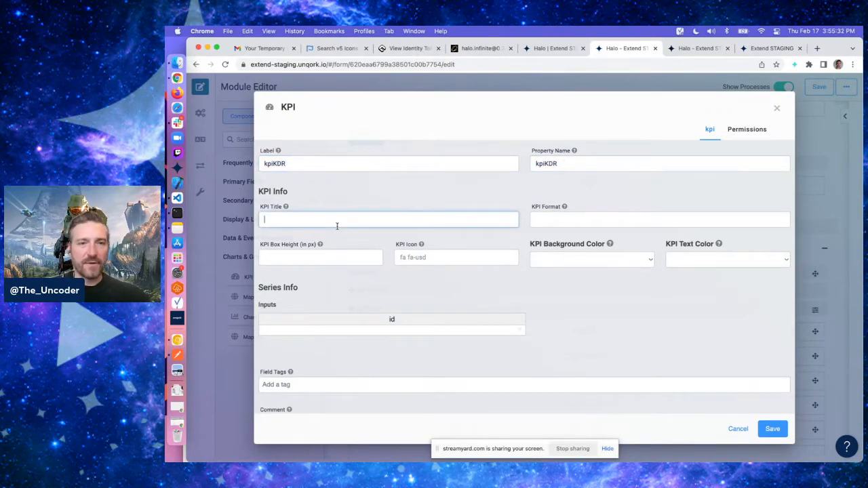
pyautogui.write('Kill to Death Ratio')
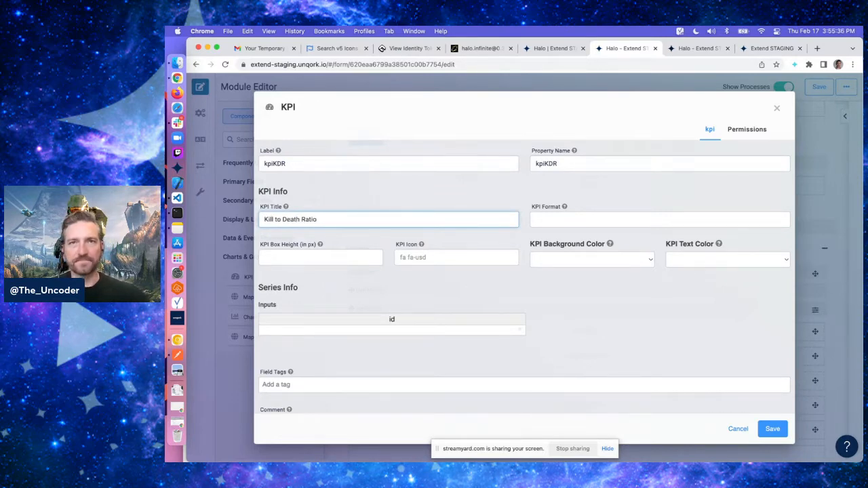
# Look up the skull icon on Font Awesome and copy its HTML code snippet
pyautogui.click(468, 260)
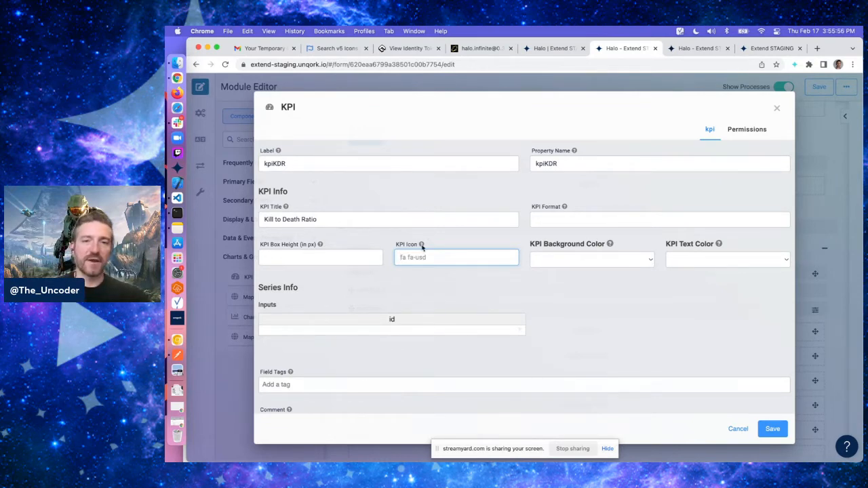
pyautogui.click(344, 50)
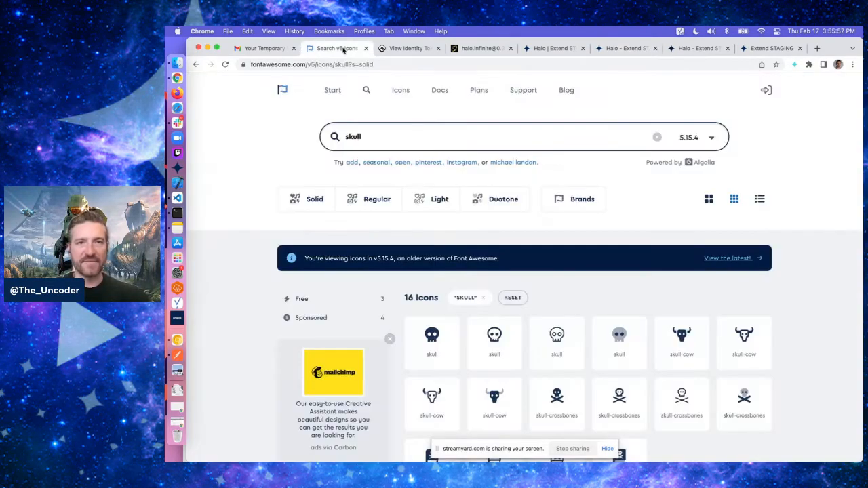
pyautogui.click(414, 135)
pyautogui.click(268, 142)
pyautogui.click(409, 138)
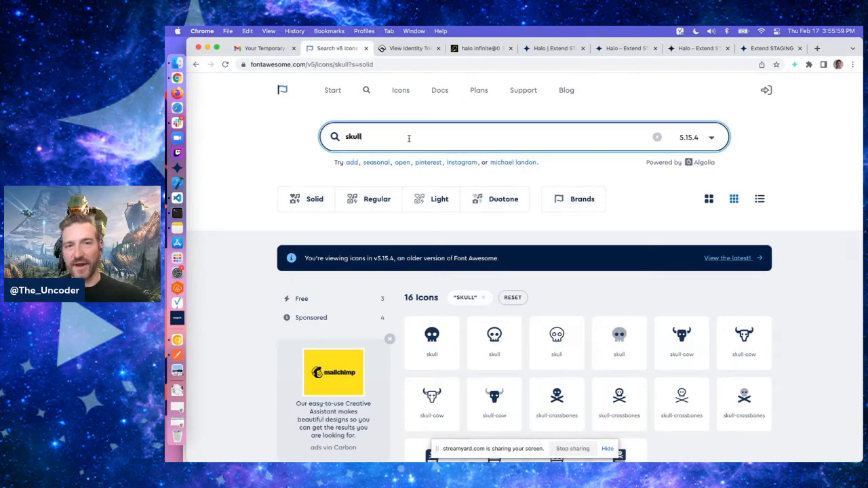
pyautogui.click(432, 333)
pyautogui.click(622, 207)
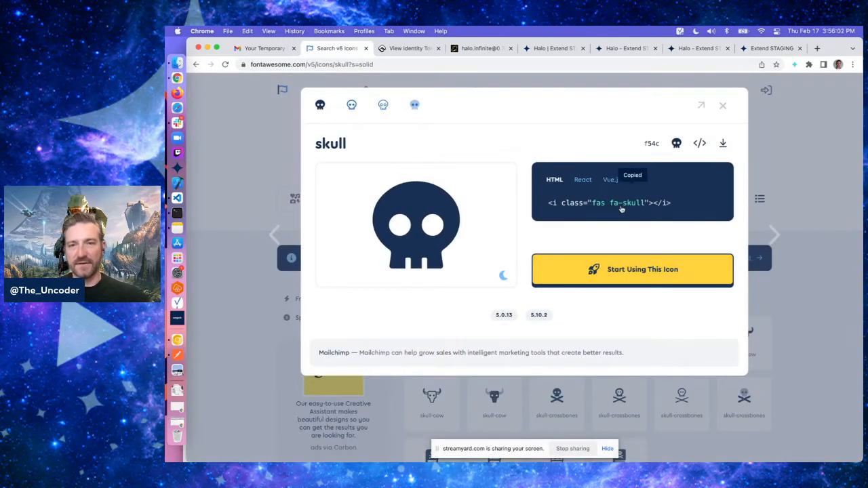
# Paste the snippet into the KPI Icon field and trim it to fas fa-skull
pyautogui.click(622, 48)
pyautogui.press('cmd+v')
pyautogui.hotkey('shift', 'End')
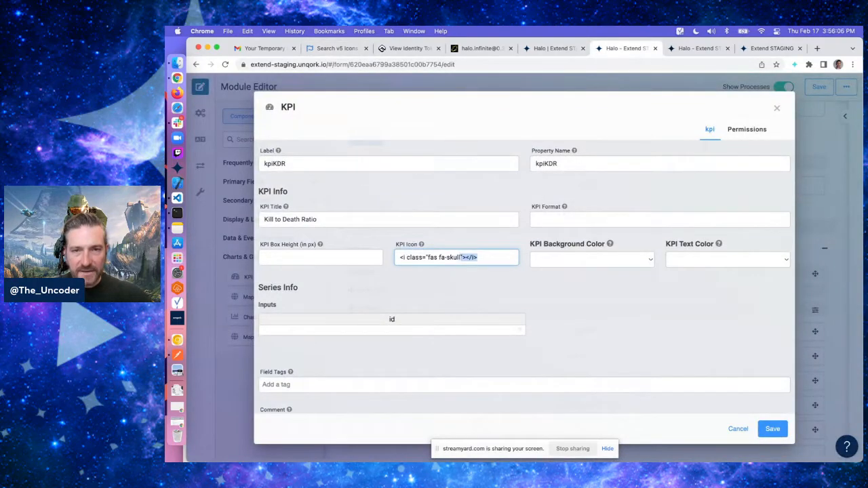
pyautogui.press('BackSpace')
pyautogui.moveTo(428, 257); pyautogui.dragTo(400, 257)
pyautogui.press('BackSpace')
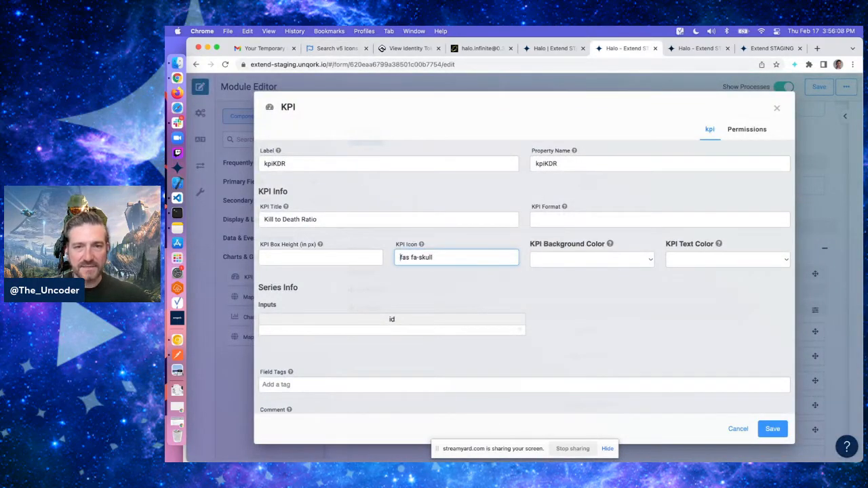
# Set the KPI's series input id to aggKDR and save the component
pyautogui.click(438, 278)
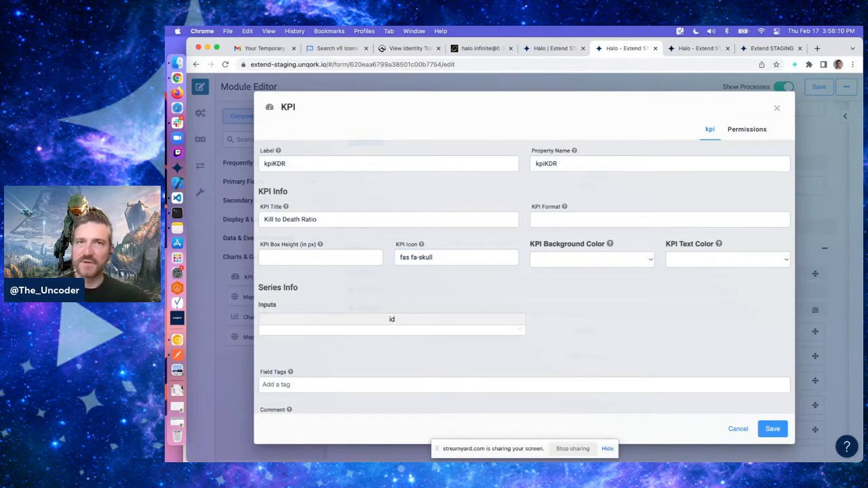
pyautogui.click(425, 330)
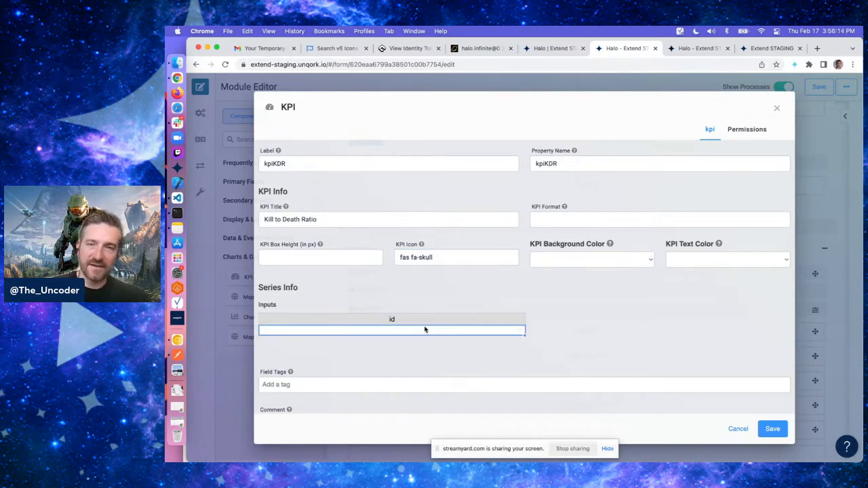
pyautogui.doubleClick(446, 253)
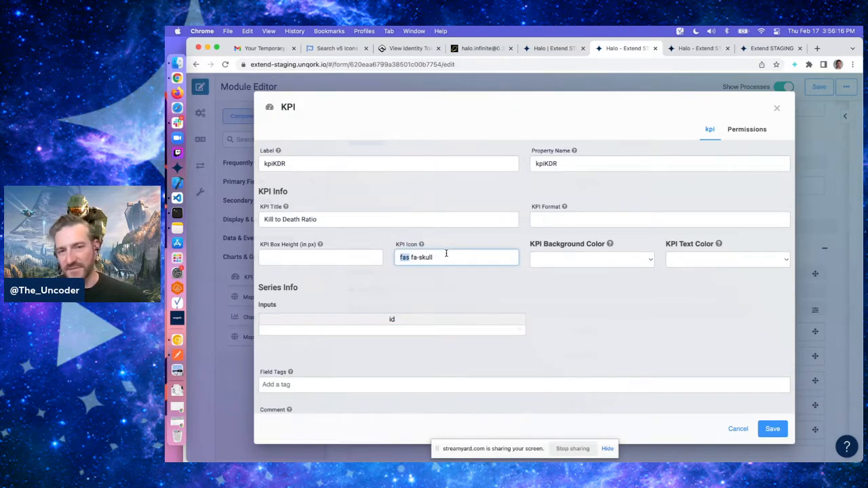
pyautogui.click(425, 330)
pyautogui.write('agg')
pyautogui.click(356, 344)
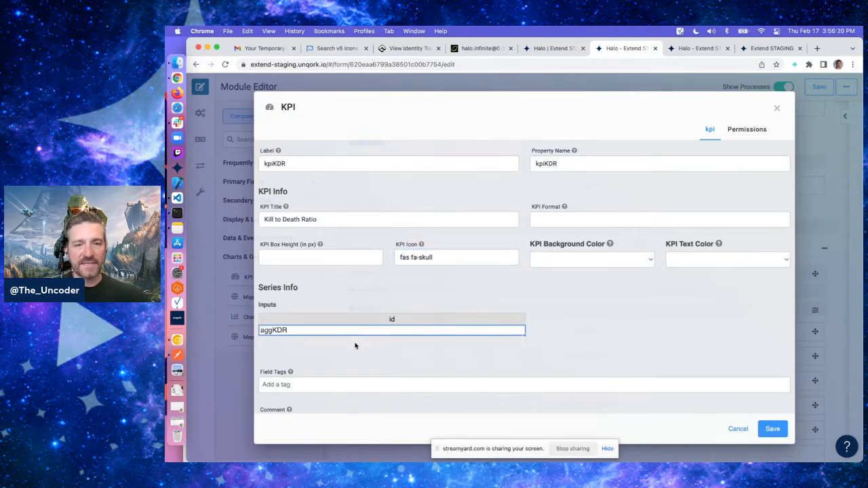
pyautogui.click(773, 429)
# Duplicate the kpiKDR component and open the copy's settings
pyautogui.scroll(-3, 601, 295)
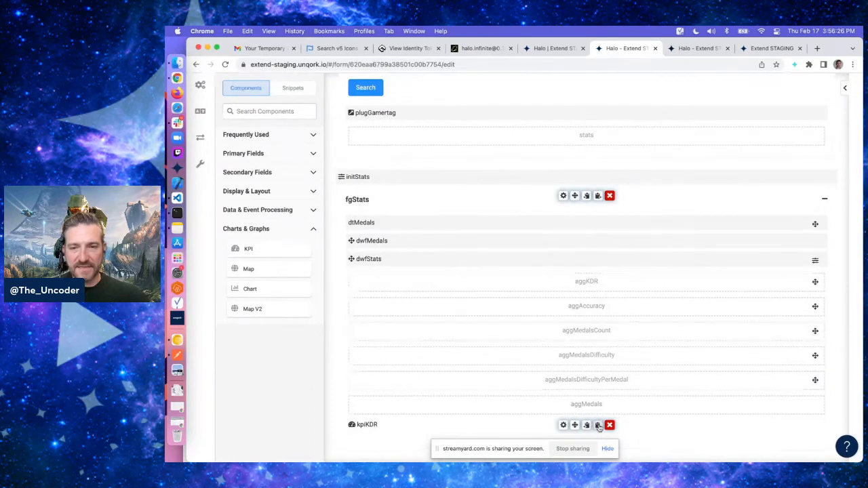
pyautogui.click(588, 425)
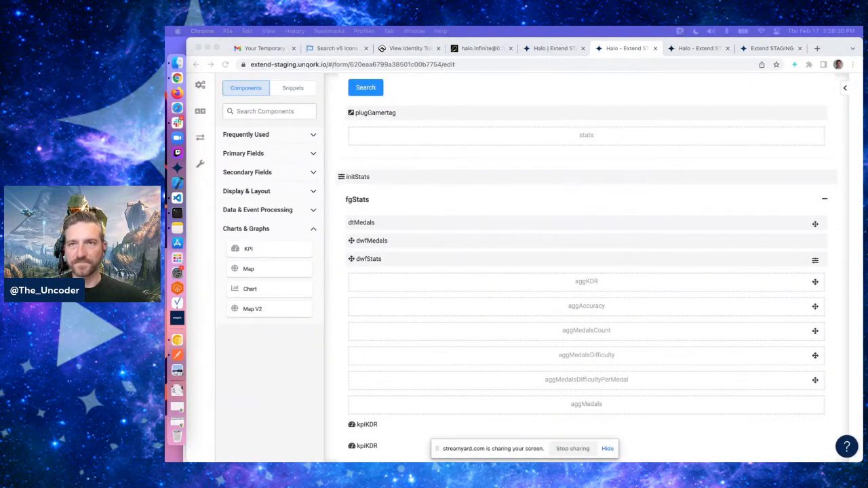
pyautogui.scroll(-1, 660, 325)
pyautogui.click(568, 426)
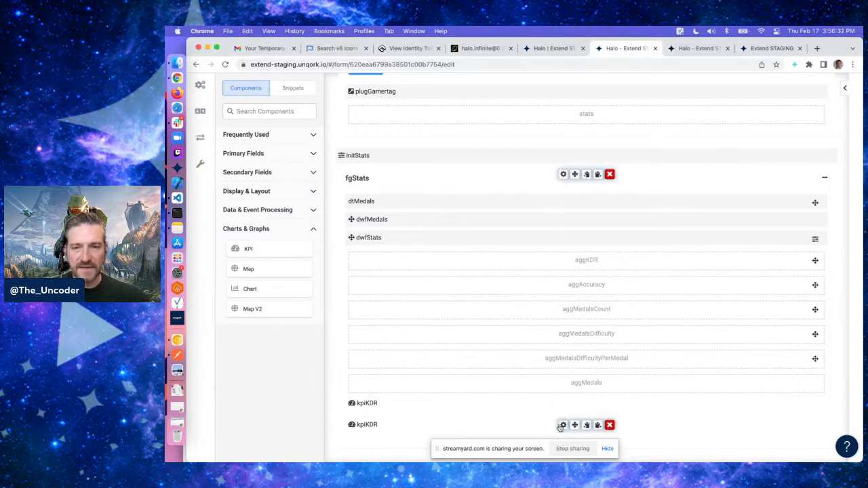
pyautogui.click(562, 426)
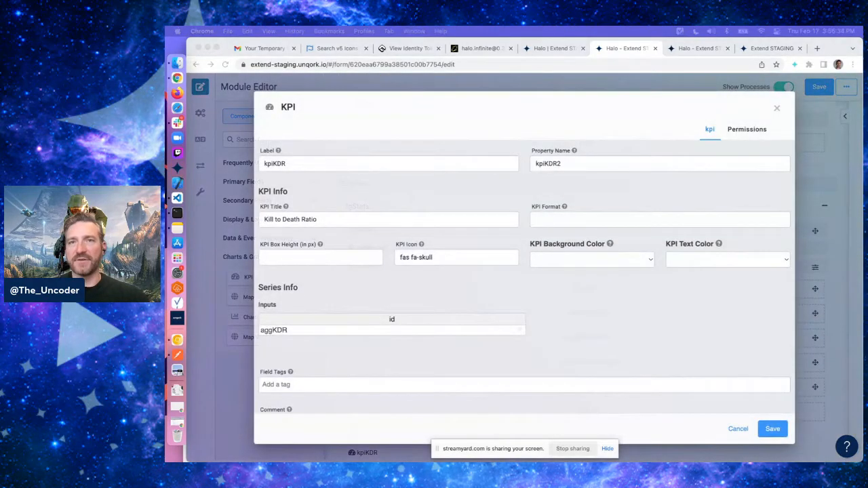
# Set the copy's Label and Property Name to kpiAccuracy
pyautogui.tripleClick(370, 169)
pyautogui.write('kpiA')
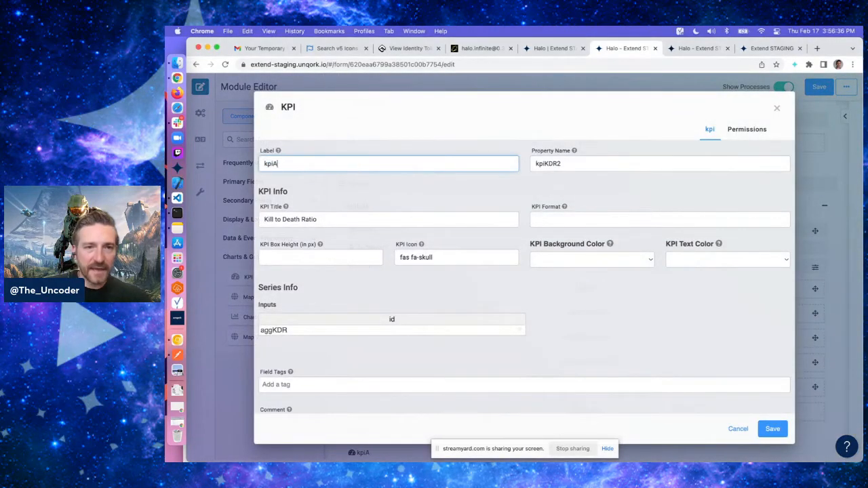
pyautogui.write('ccuracy')
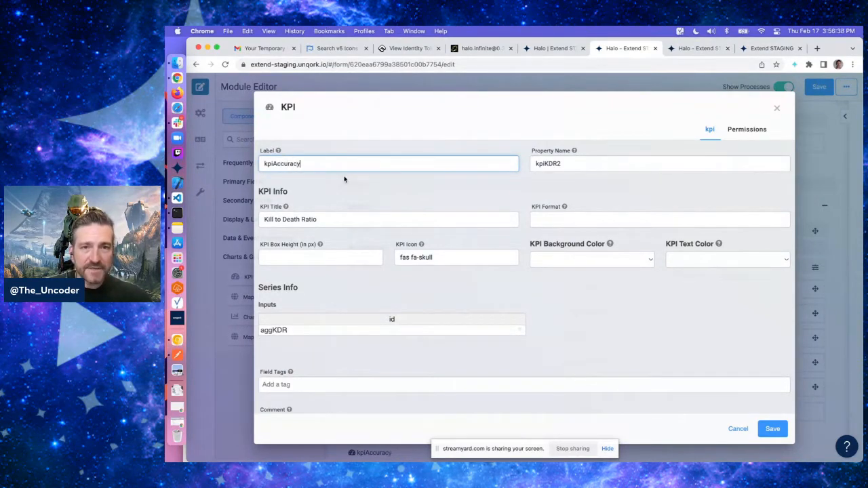
pyautogui.press('super+a')
pyautogui.press('super+c')
pyautogui.tripleClick(558, 166)
pyautogui.press('super+v')
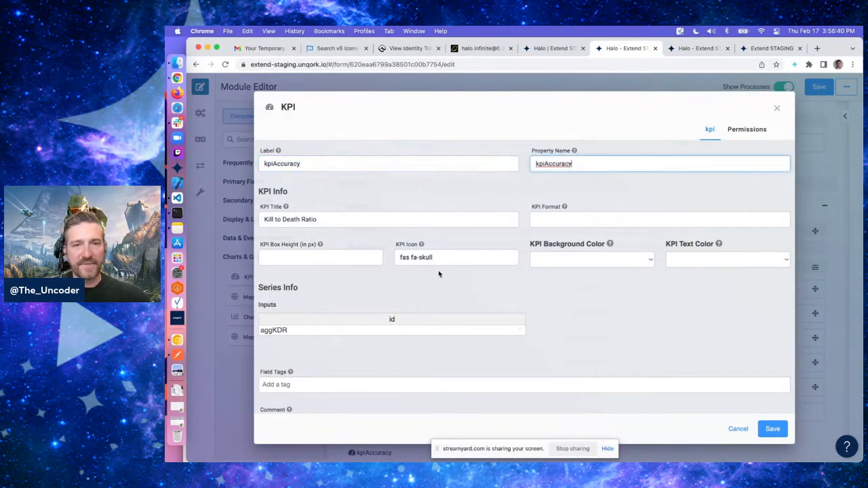
# Search Font Awesome for the bullseye icon and copy its code snippet
pyautogui.doubleClick(448, 257)
pyautogui.click(339, 48)
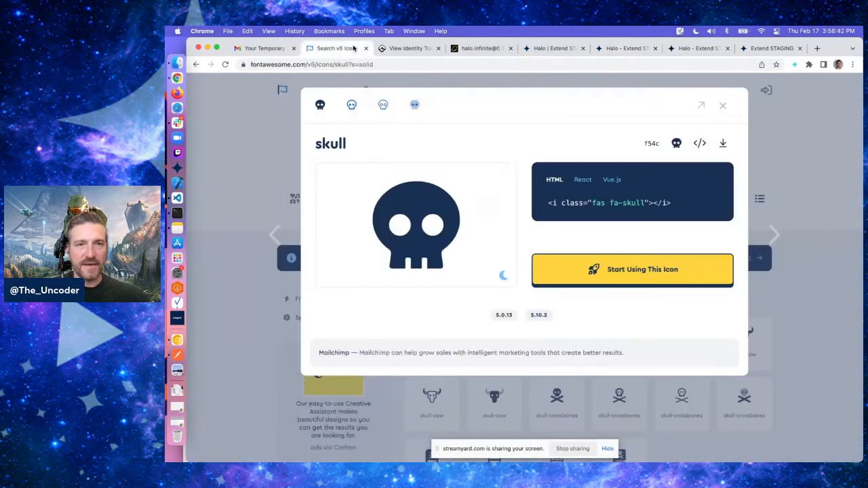
pyautogui.click(723, 106)
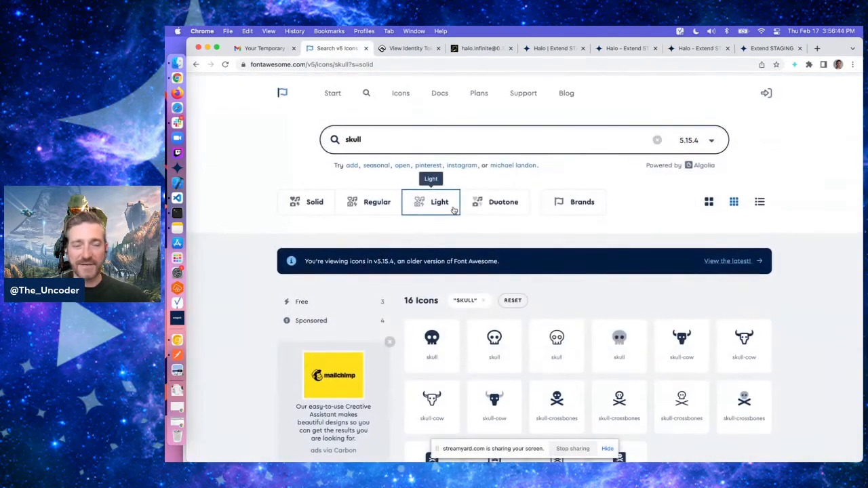
pyautogui.doubleClick(415, 133)
pyautogui.write('bulls')
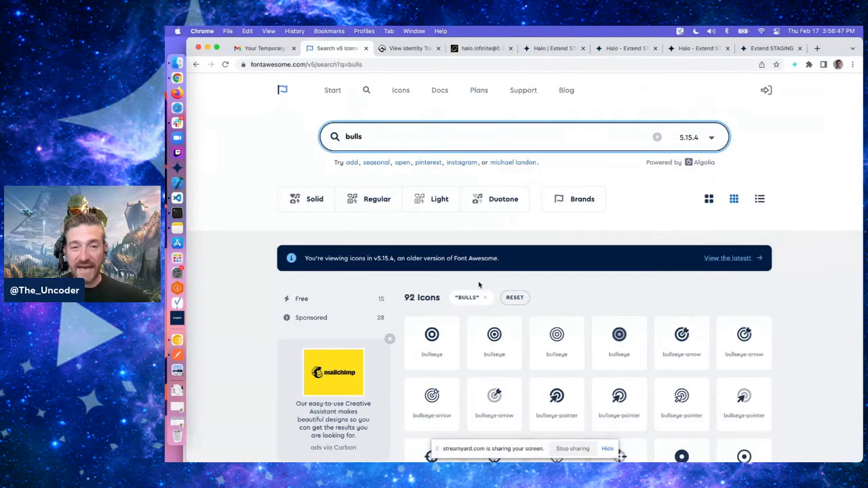
pyautogui.click(432, 339)
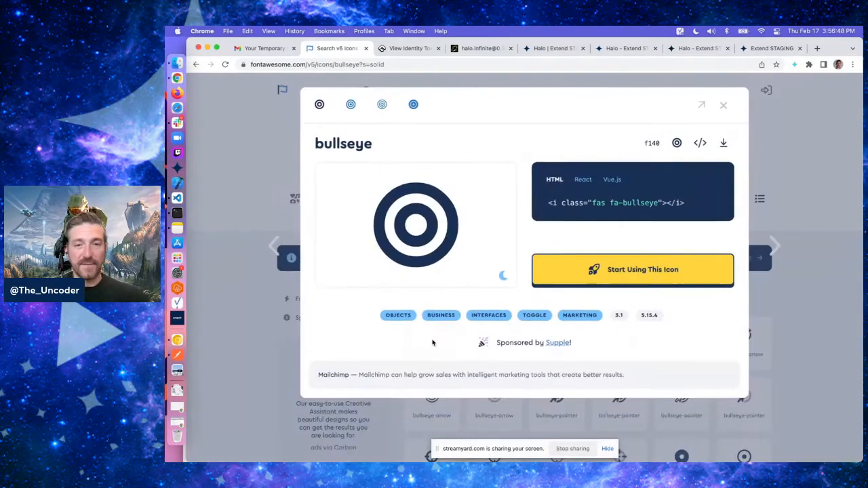
pyautogui.click(625, 208)
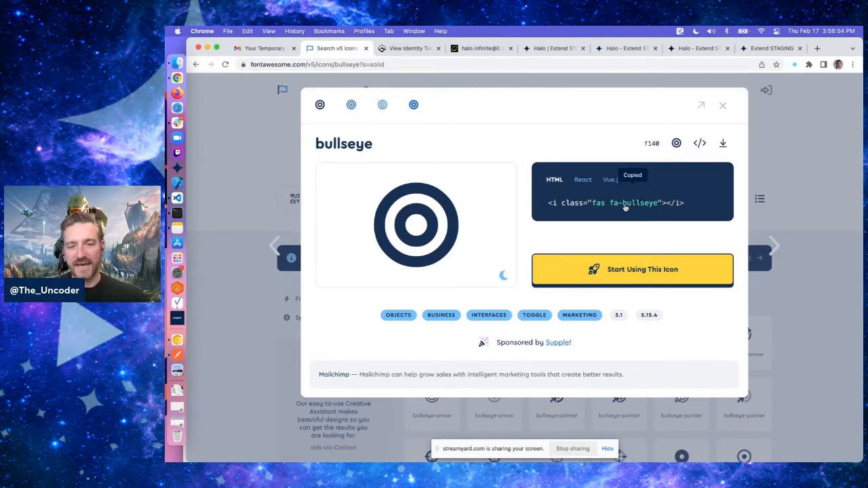
# Set the KPI Icon to fas fa-bullseye
pyautogui.click(612, 50)
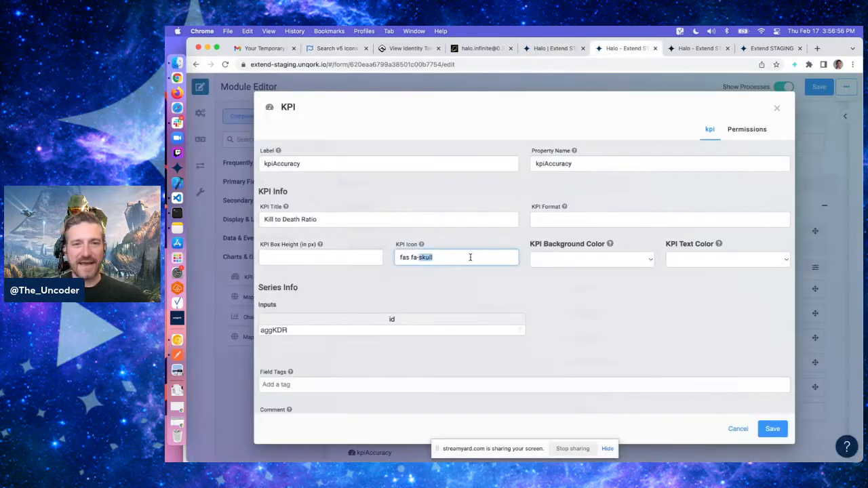
pyautogui.click(354, 50)
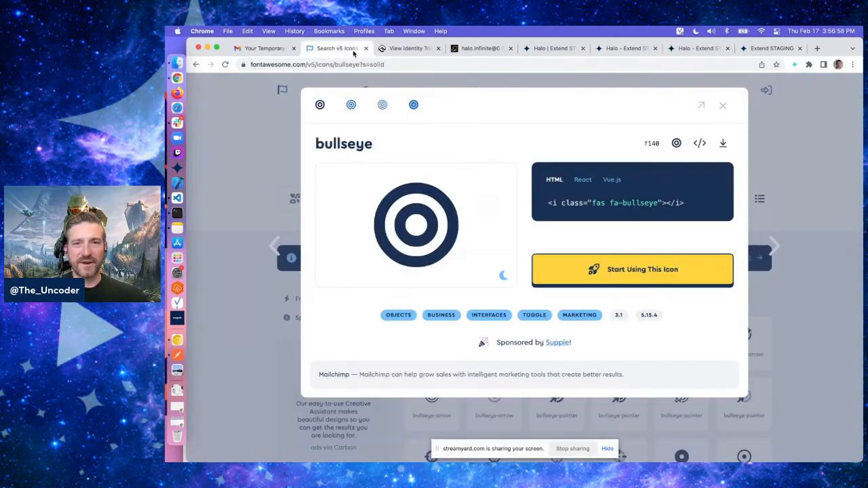
pyautogui.click(643, 203)
pyautogui.click(612, 49)
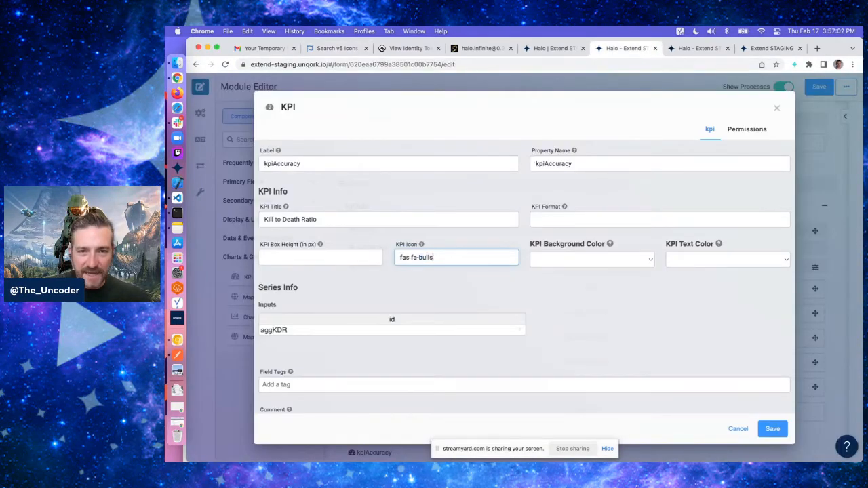
# Change the series input id to aggAccuracy
pyautogui.click(294, 331)
pyautogui.write('aggC')
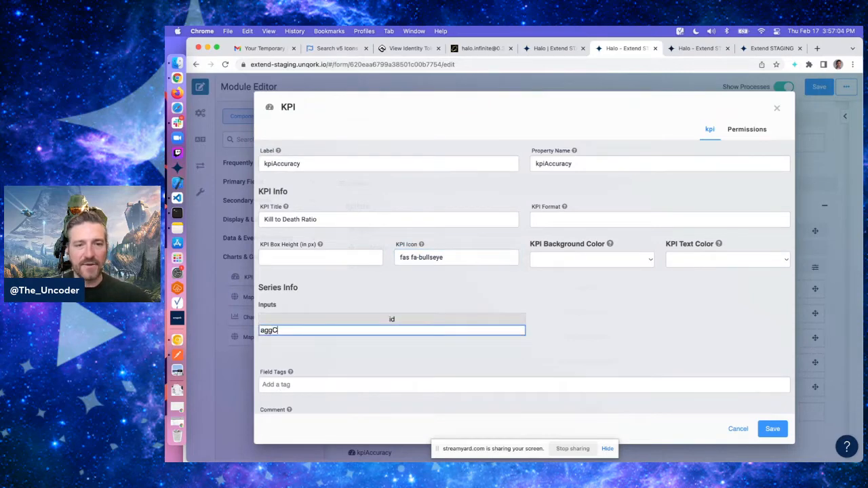
pyautogui.press('BackSpace')
pyautogui.write('AC')
pyautogui.click(289, 342)
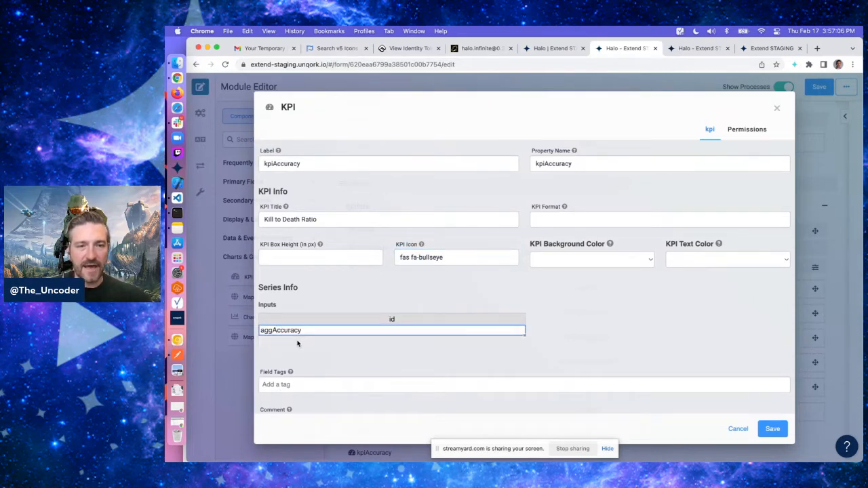
# Set the KPI Title to Accuracy
pyautogui.scroll(-1, 645, 346)
pyautogui.scroll(1, 690, 293)
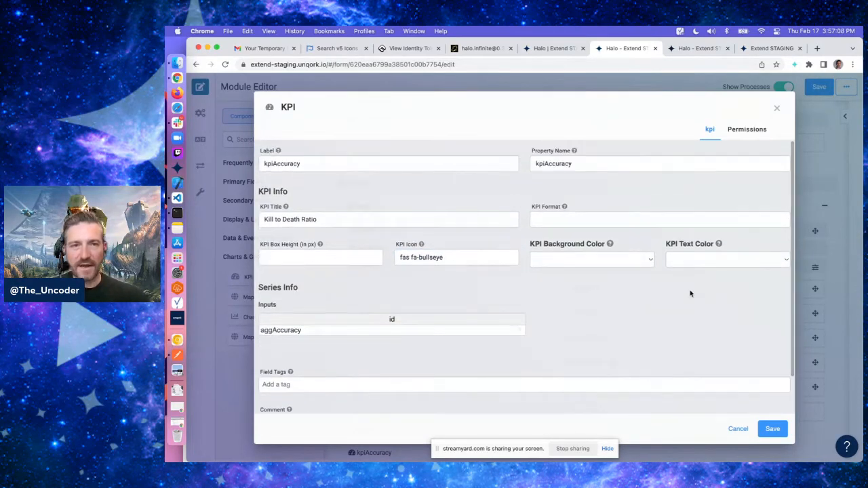
pyautogui.tripleClick(349, 219)
pyautogui.write('Acc')
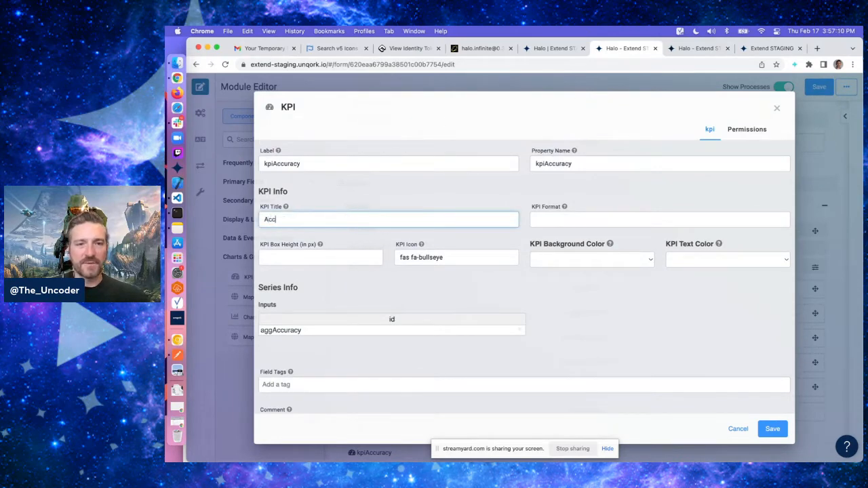
pyautogui.write('uracy')
# Set the KPI Format to X %
pyautogui.click(561, 221)
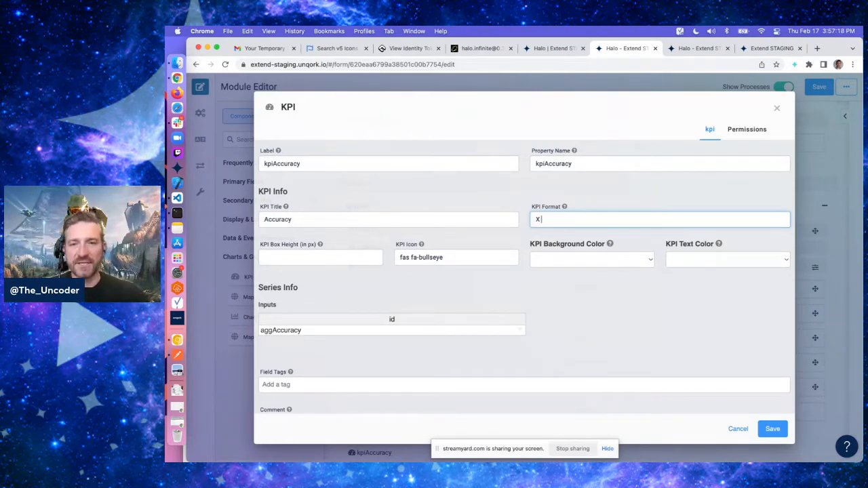
pyautogui.click(625, 294)
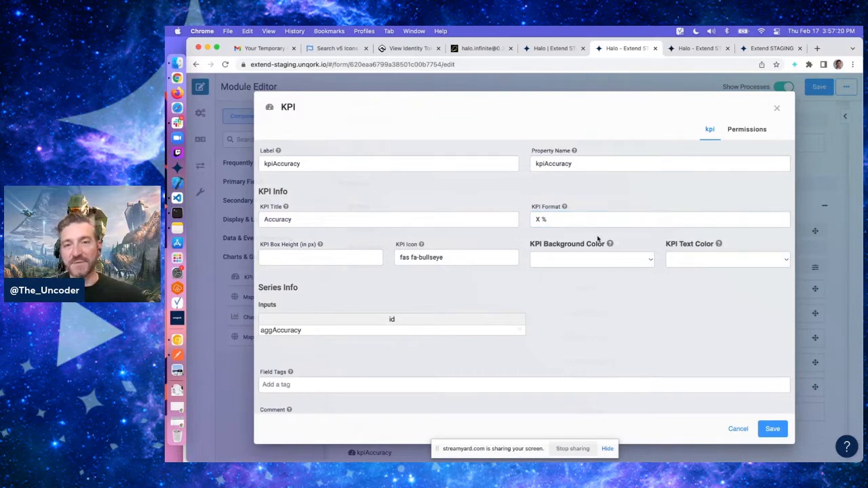
pyautogui.click(539, 220)
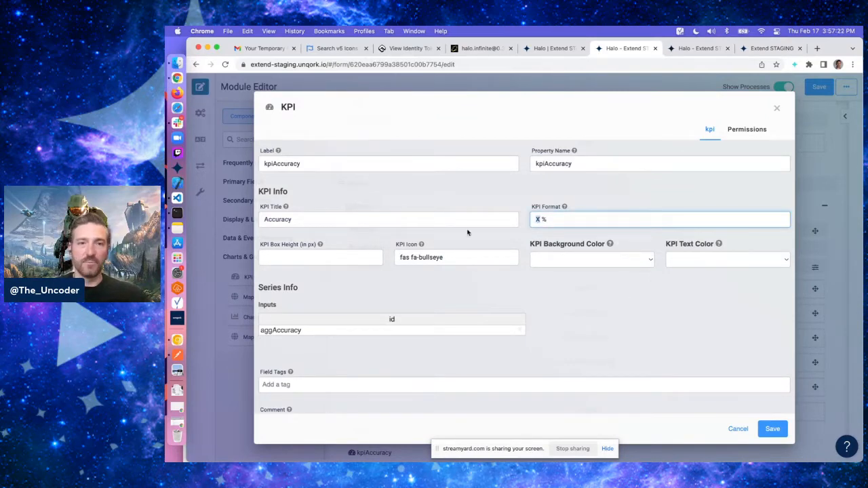
pyautogui.click(333, 334)
pyautogui.click(567, 217)
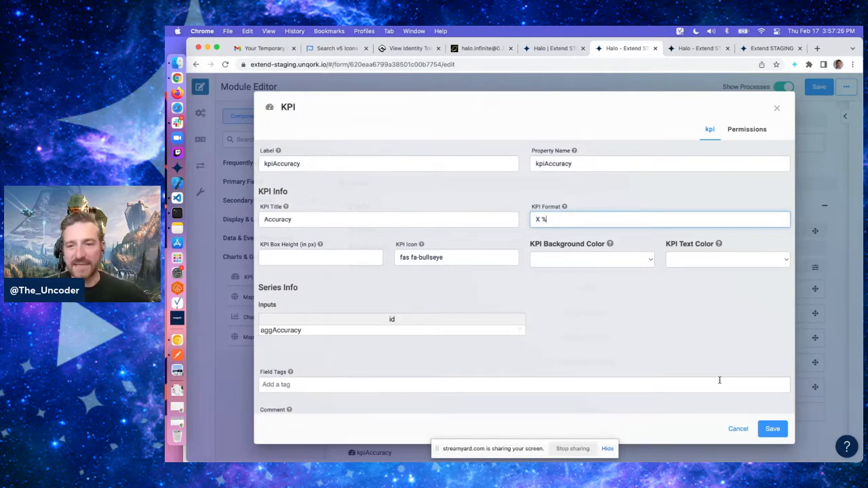
# Save the Accuracy KPI and duplicate the kpiKDR KPI component
pyautogui.click(773, 429)
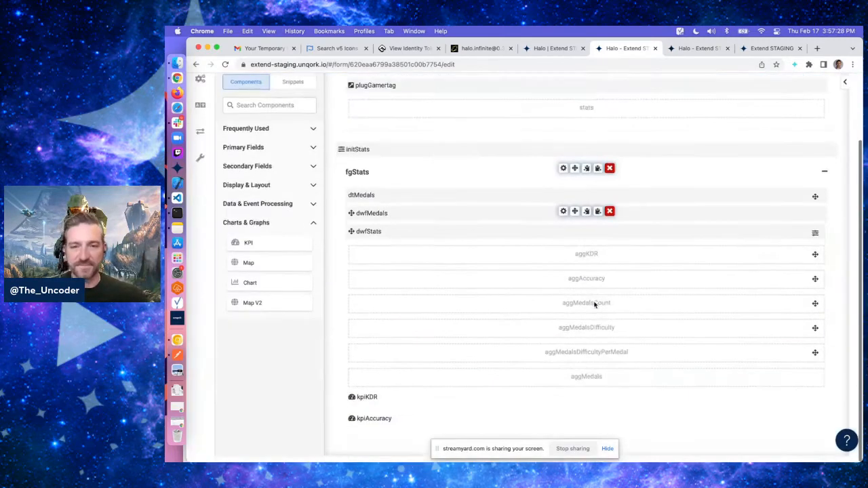
pyautogui.scroll(-2, 596, 304)
pyautogui.click(598, 426)
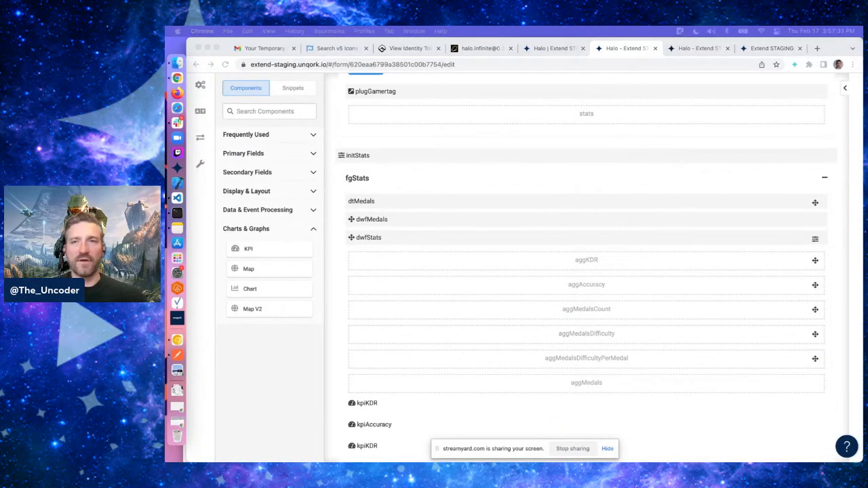
pyautogui.scroll(-1, 662, 346)
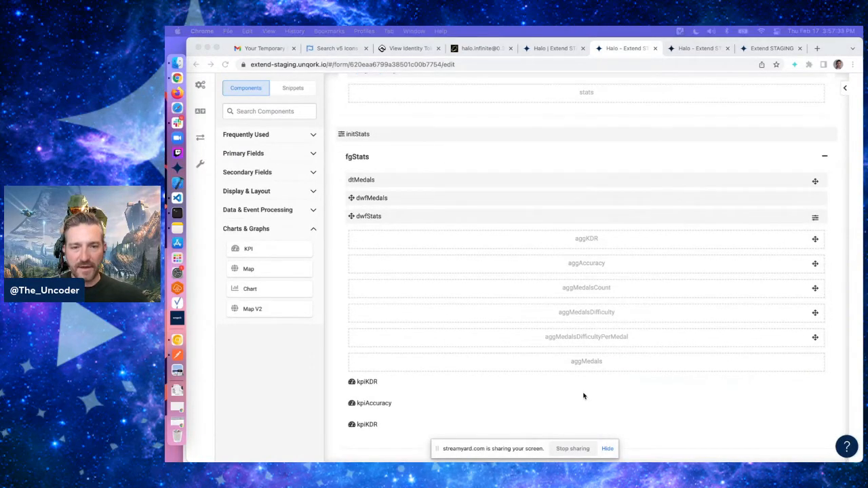
# Open the duplicated KPI and set its label and property name to kpiMedals
pyautogui.click(551, 427)
pyautogui.click(563, 424)
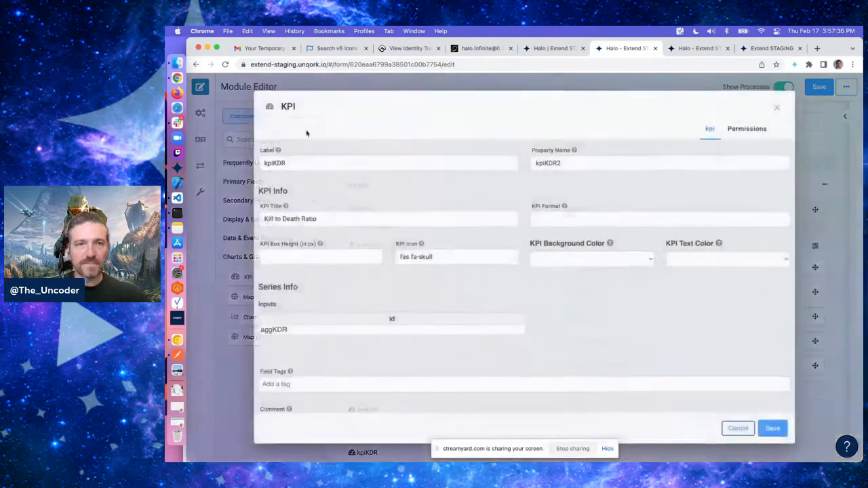
pyautogui.doubleClick(294, 164)
pyautogui.write('kpiMedals')
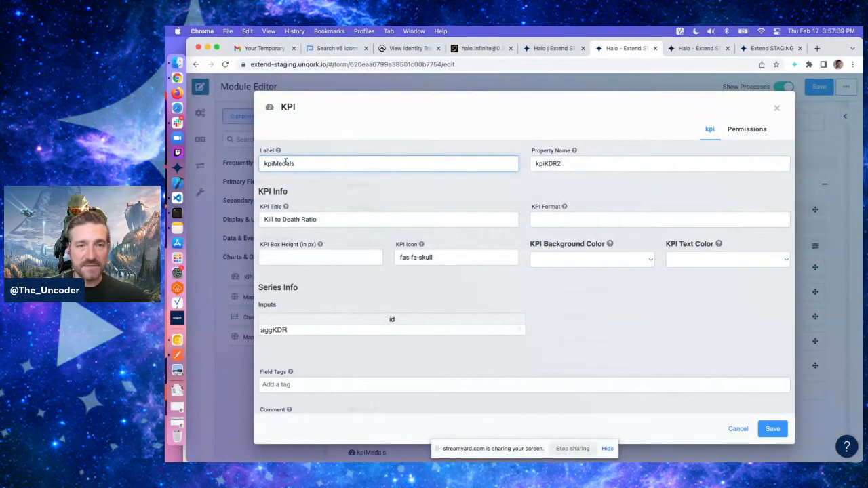
pyautogui.doubleClick(280, 161)
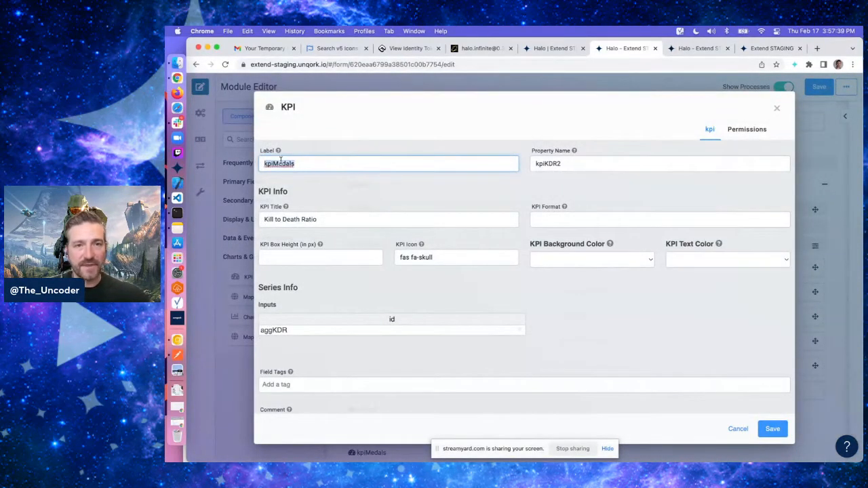
pyautogui.doubleClick(577, 163)
pyautogui.press('super+v')
# Set the KPI Title to Total Medals
pyautogui.tripleClick(406, 222)
pyautogui.write('Tota')
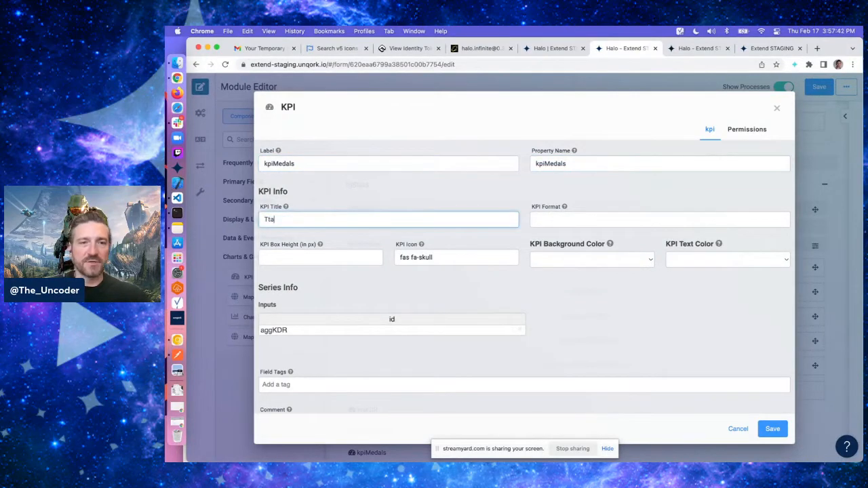
pyautogui.press('BackSpace')
pyautogui.press('BackSpace')
pyautogui.write('otal Medals')
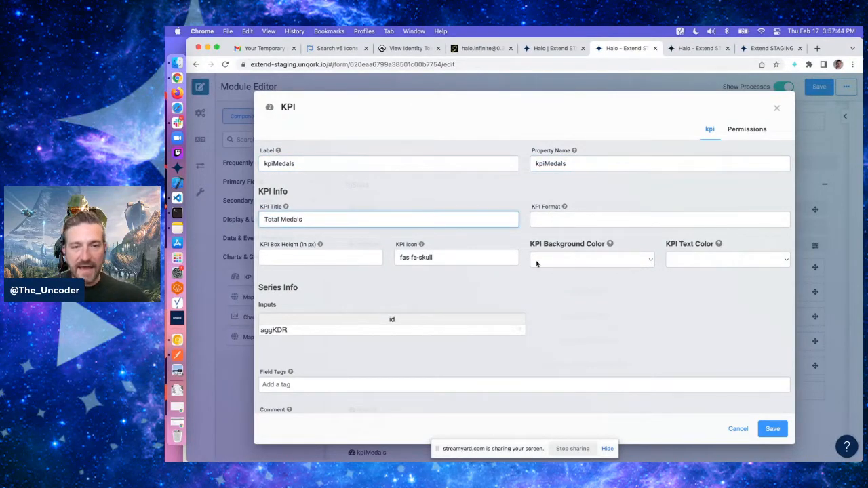
# Set the series input id to aggMedals
pyautogui.doubleClick(358, 333)
pyautogui.write('aggM')
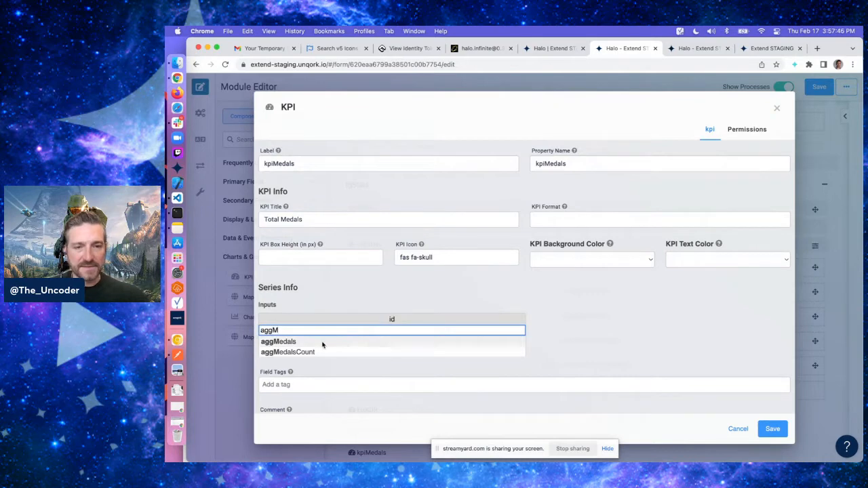
pyautogui.click(323, 345)
# Search the Font Awesome v5 icons for medal and open the medal icon
pyautogui.click(424, 49)
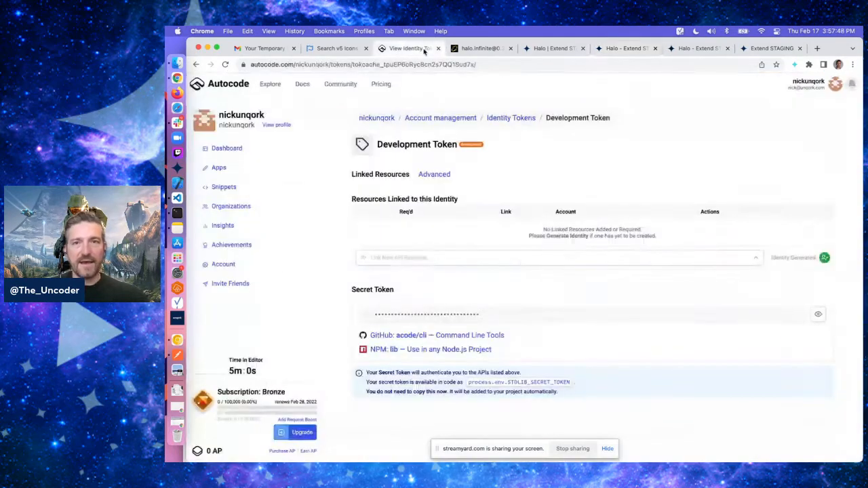
pyautogui.click(480, 48)
pyautogui.click(337, 48)
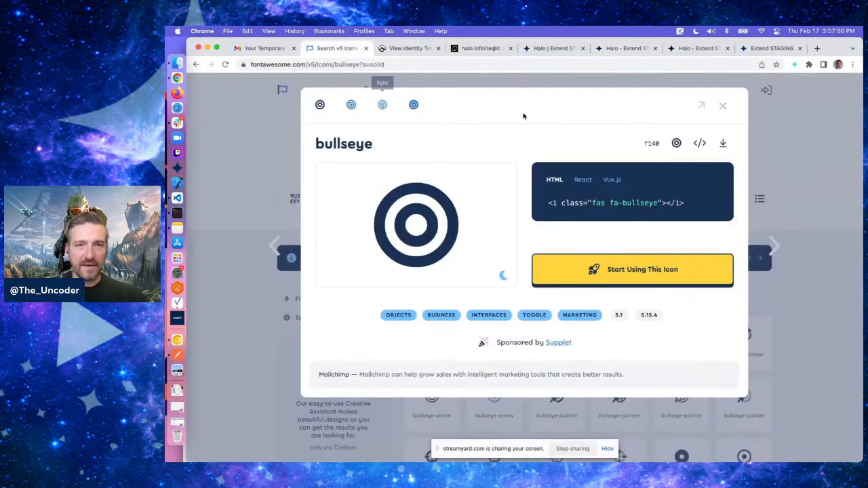
pyautogui.click(722, 106)
pyautogui.click(401, 139)
pyautogui.write('m')
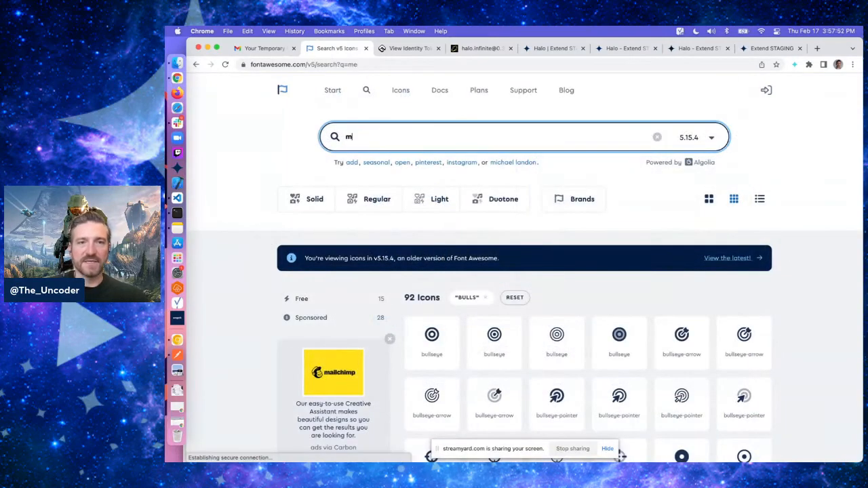
pyautogui.write('edal')
pyautogui.click(441, 341)
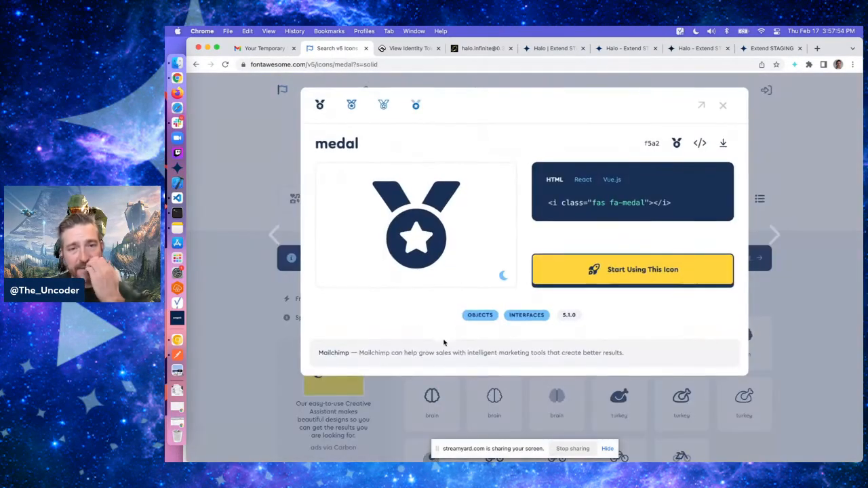
# Set the KPI Icon to fas fa-medal and save the KPI
pyautogui.click(699, 49)
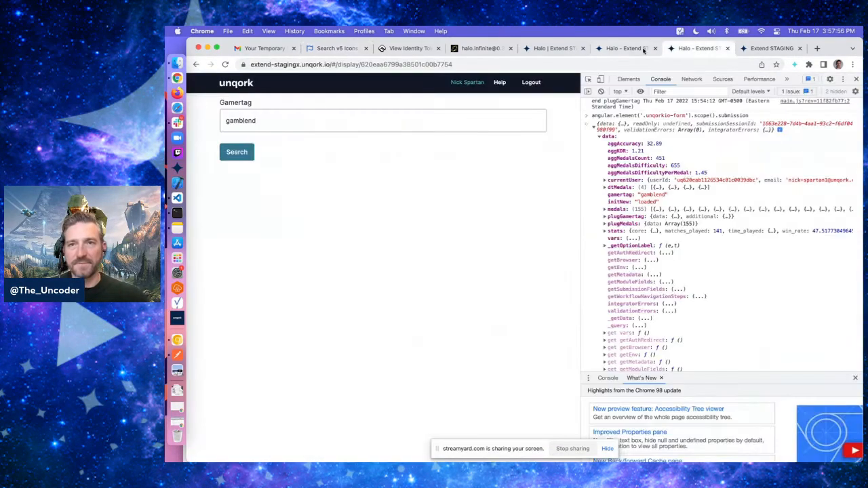
pyautogui.click(643, 51)
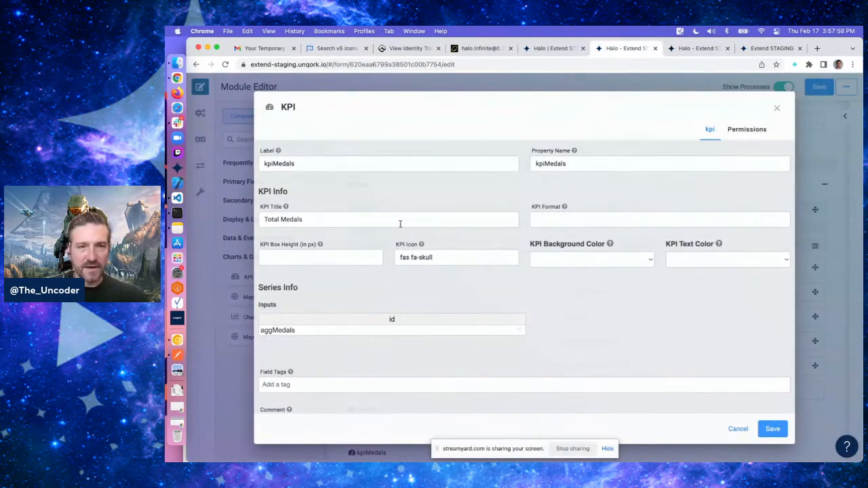
pyautogui.click(425, 256)
pyautogui.doubleClick(425, 257)
pyautogui.write('medal')
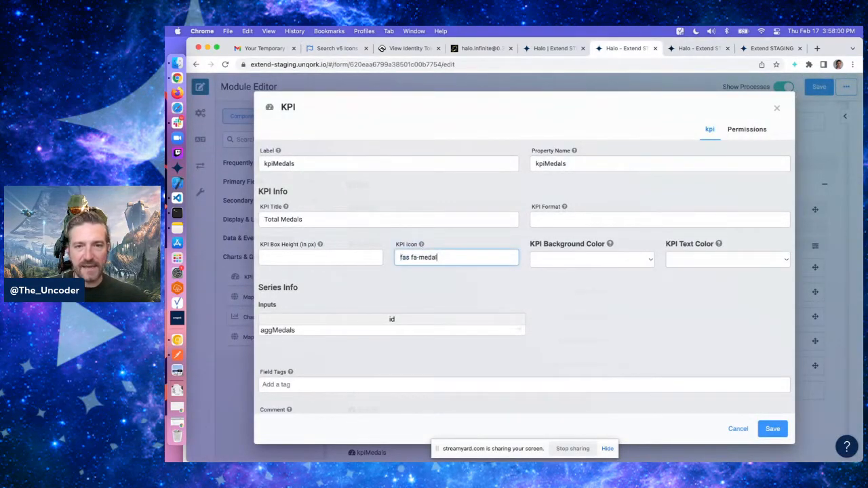
pyautogui.click(337, 51)
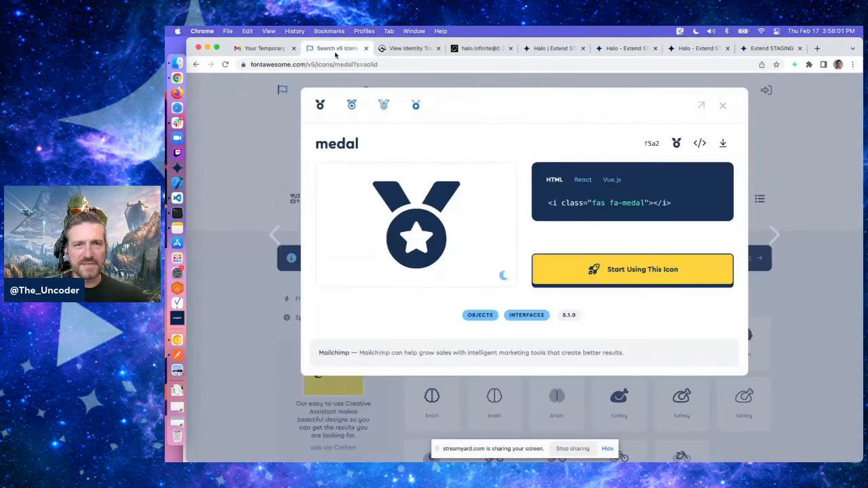
pyautogui.click(636, 51)
pyautogui.click(772, 429)
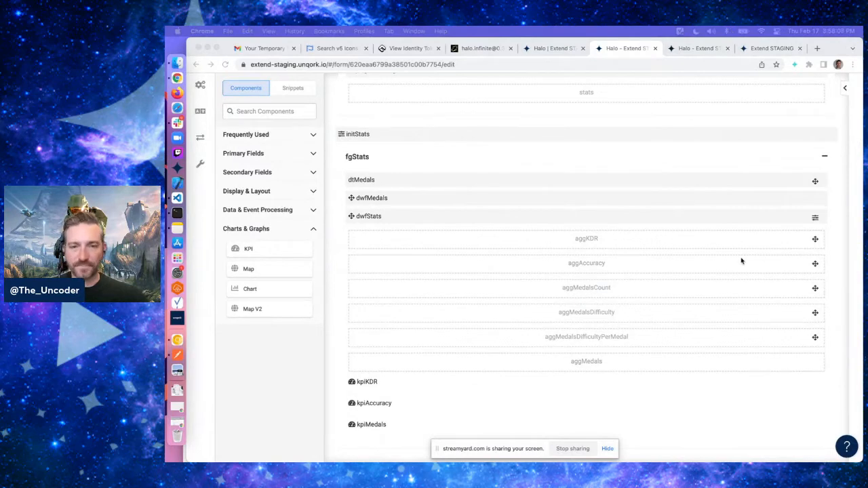
pyautogui.scroll(10, 677, 359)
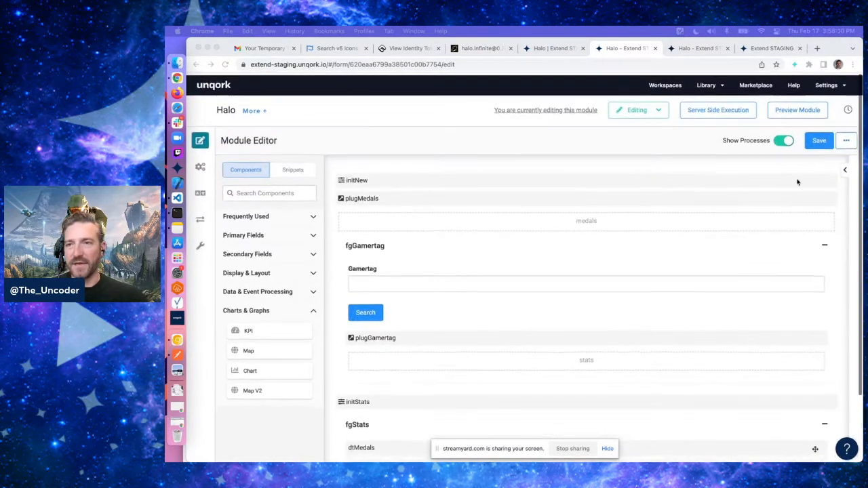
pyautogui.click(819, 141)
pyautogui.click(686, 49)
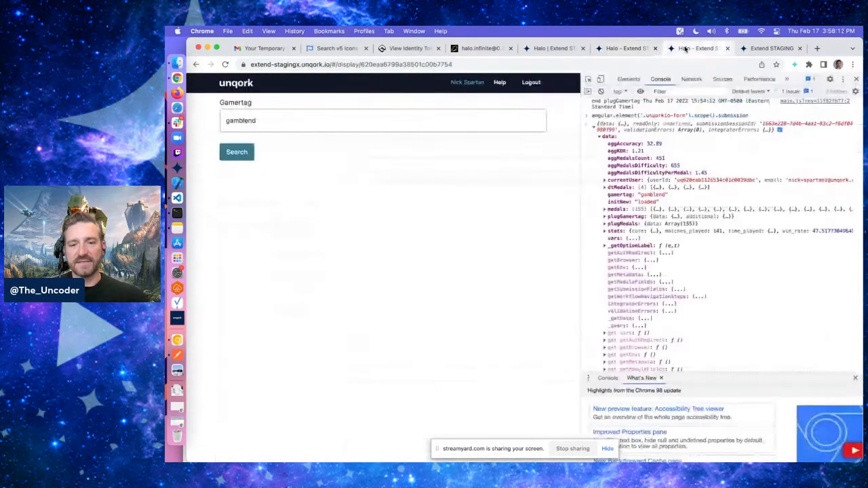
pyautogui.press('super+r')
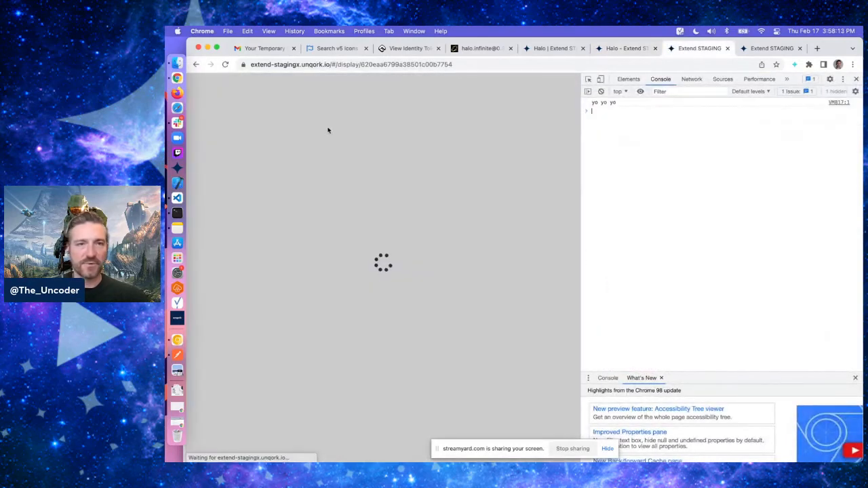
pyautogui.click(313, 124)
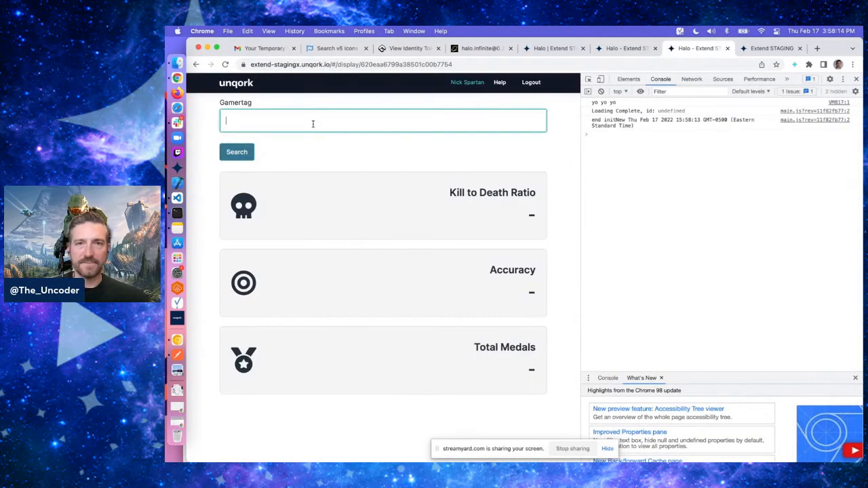
pyautogui.write('gamblend')
pyautogui.click(355, 150)
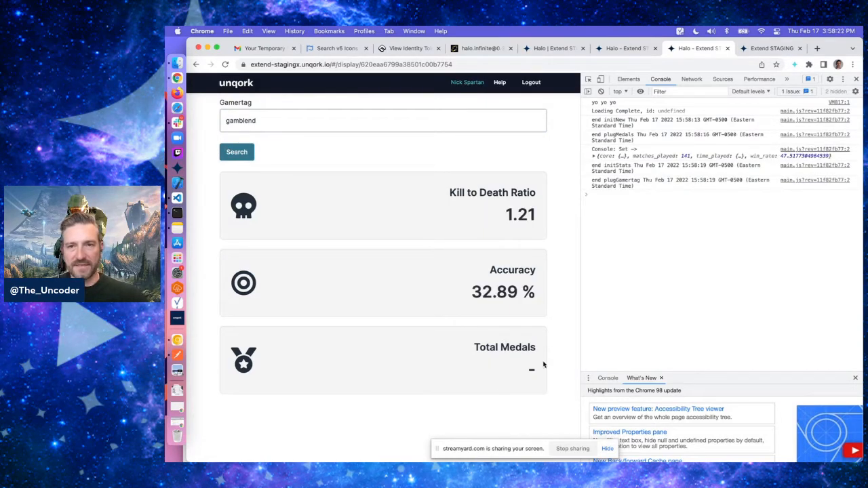
# Rerun the submission query in the console and expand its data values
pyautogui.press('Up')
pyautogui.press('Return')
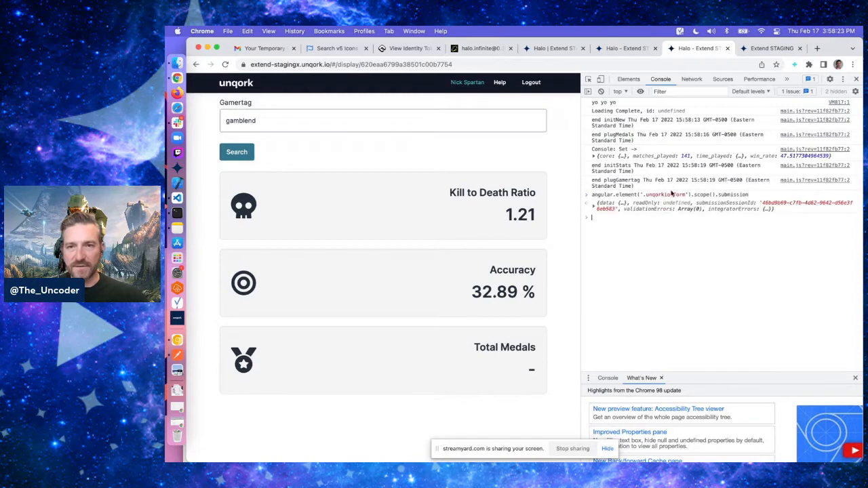
pyautogui.click(609, 209)
pyautogui.click(607, 216)
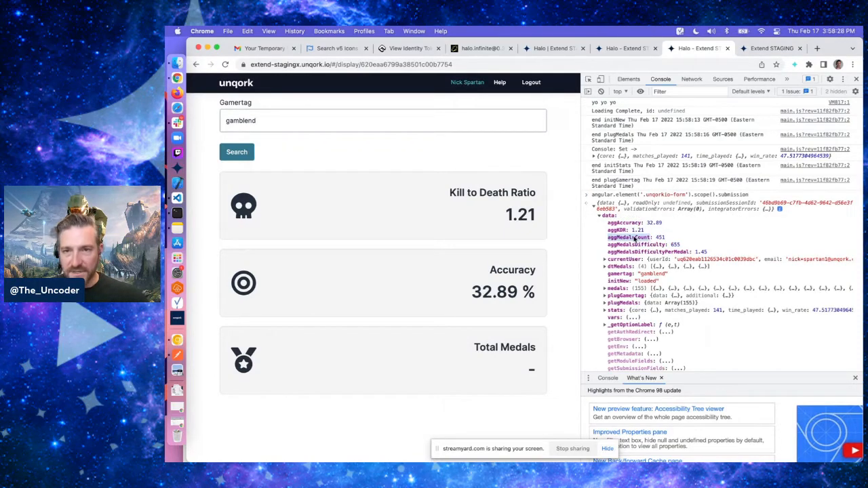
# Change the Total Medals KPI's series input to aggMedalsCount and save it
pyautogui.click(614, 52)
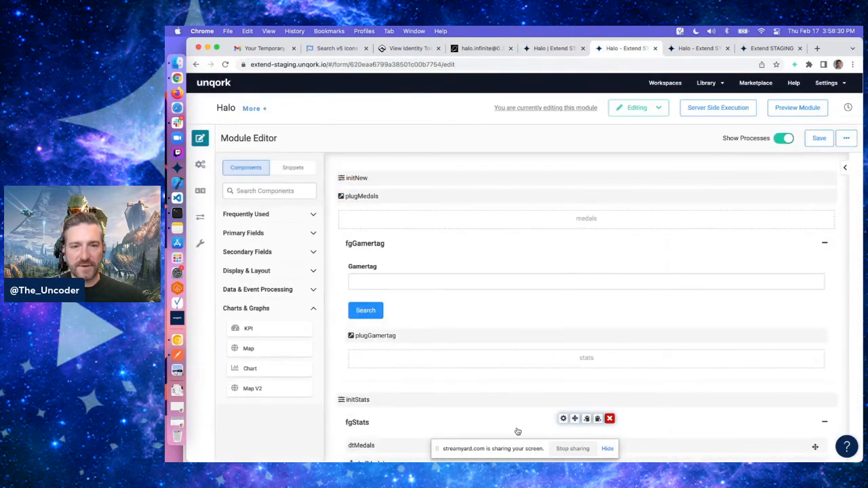
pyautogui.scroll(-5, 542, 386)
pyautogui.scroll(-3, 575, 403)
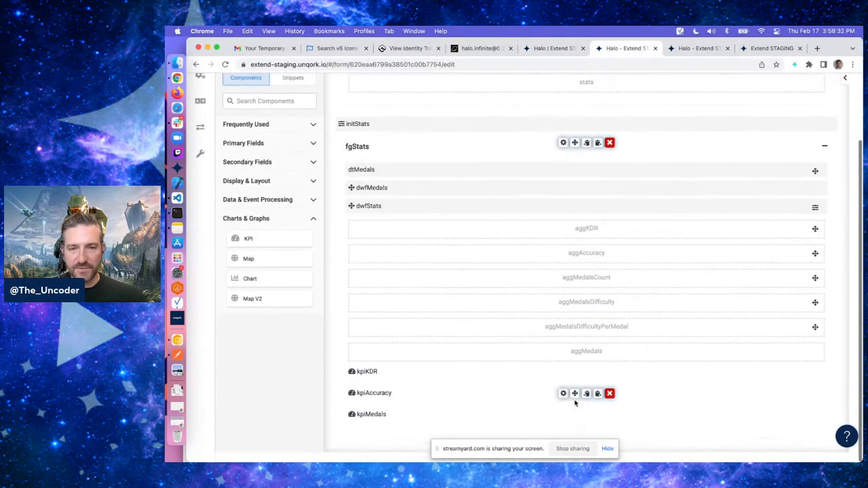
pyautogui.click(564, 426)
pyautogui.click(351, 331)
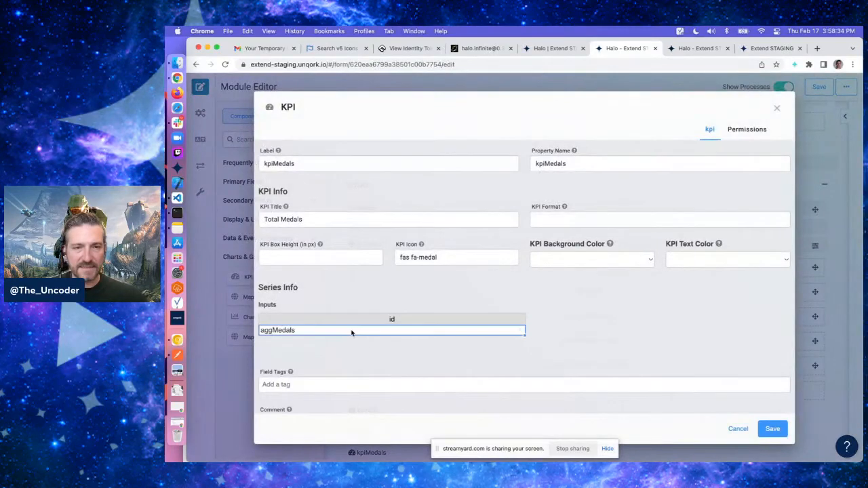
pyautogui.write('Count')
pyautogui.click(380, 348)
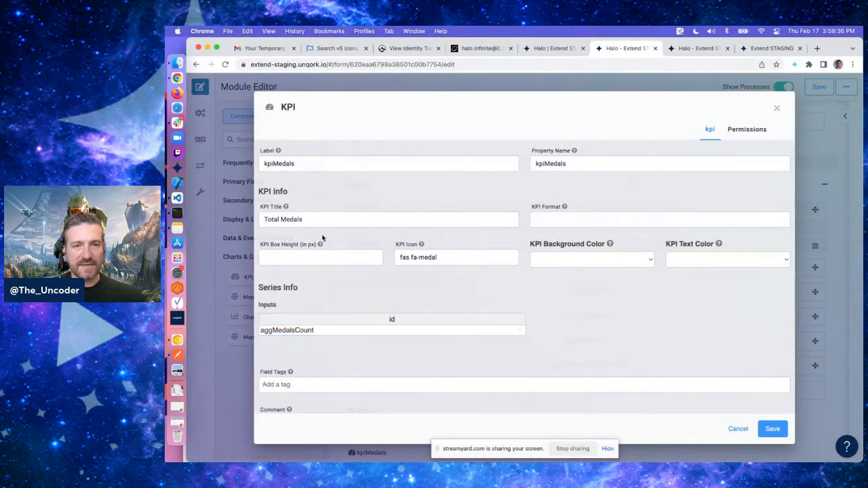
pyautogui.click(772, 429)
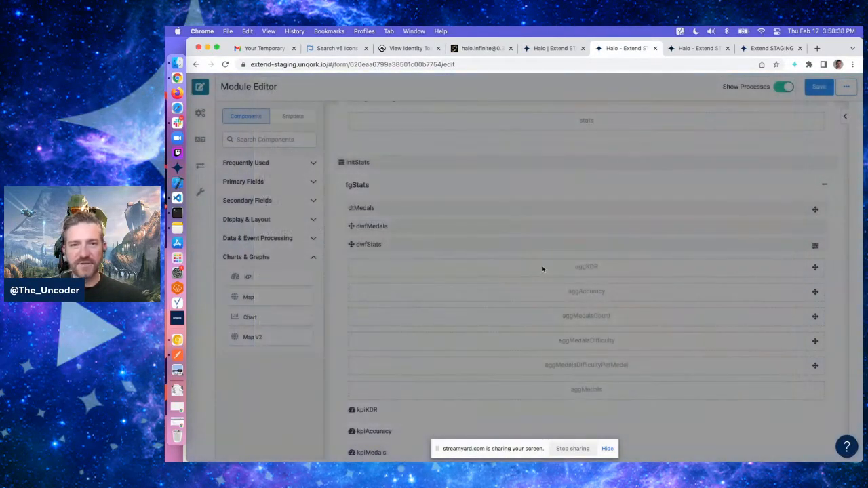
# Turn on Hide All Nested Fields for the fgStats field group and save
pyautogui.click(705, 49)
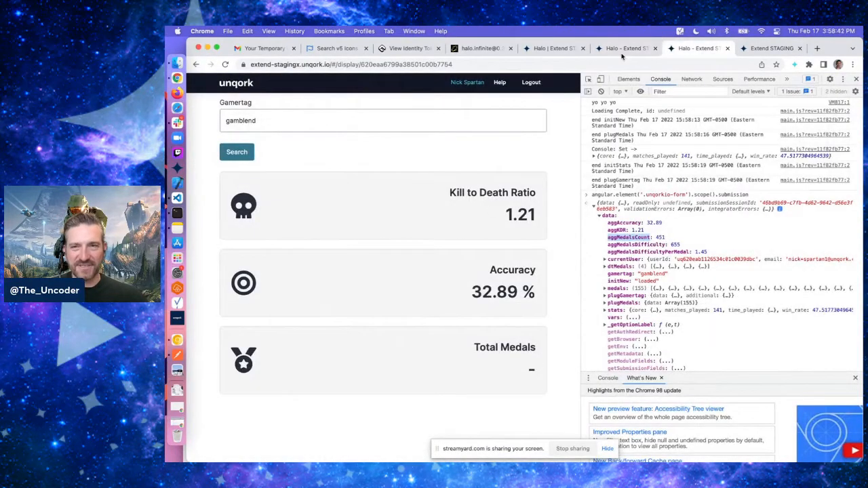
pyautogui.click(621, 48)
pyautogui.click(563, 152)
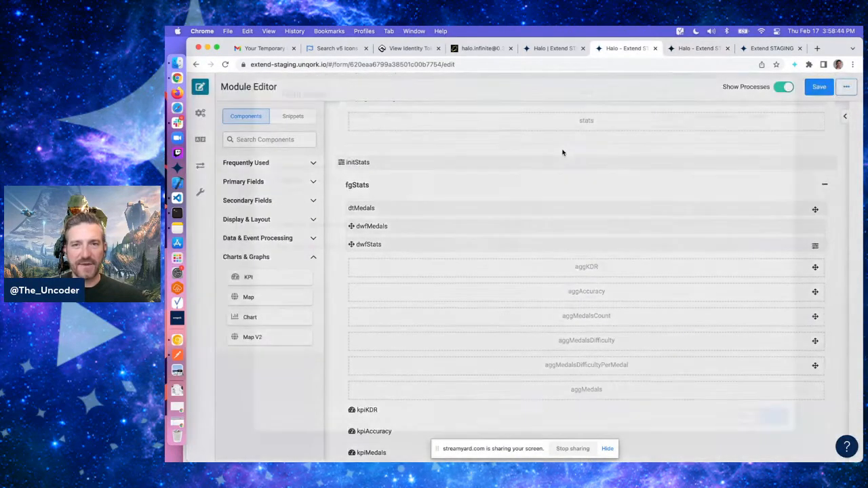
pyautogui.click(509, 260)
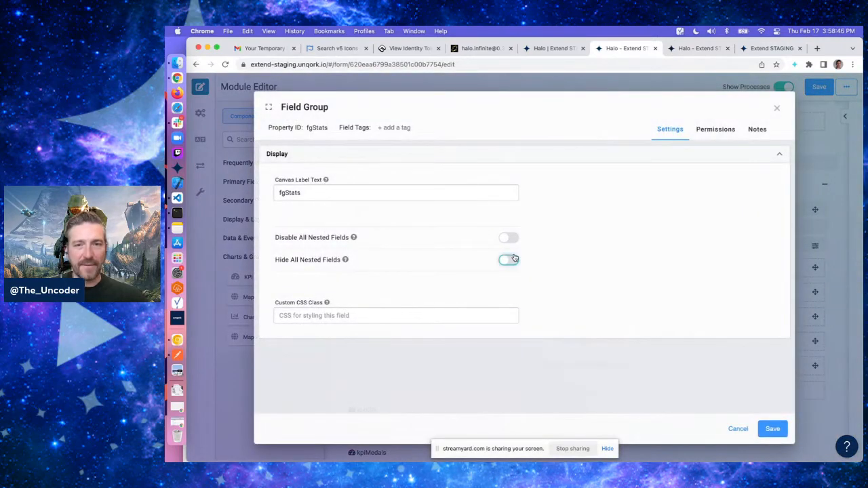
pyautogui.click(780, 432)
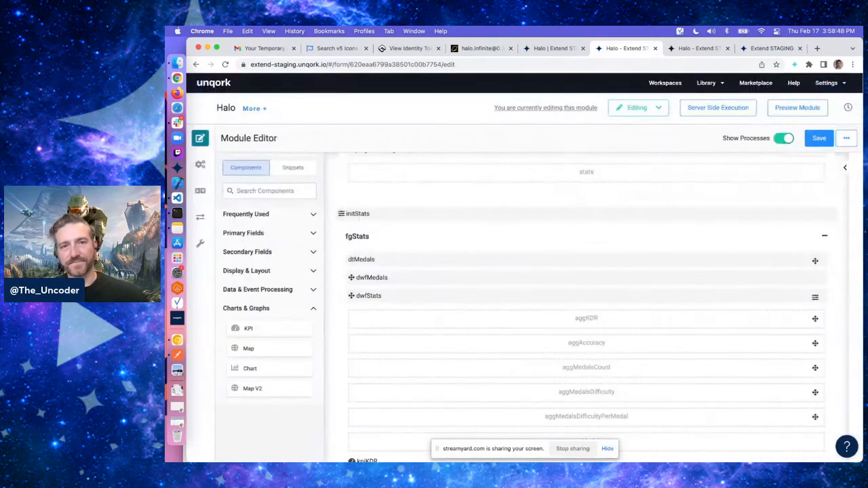
# Add an fgStats output of type visible with value yes to the initStats initializer and save it
pyautogui.scroll(3, 583, 205)
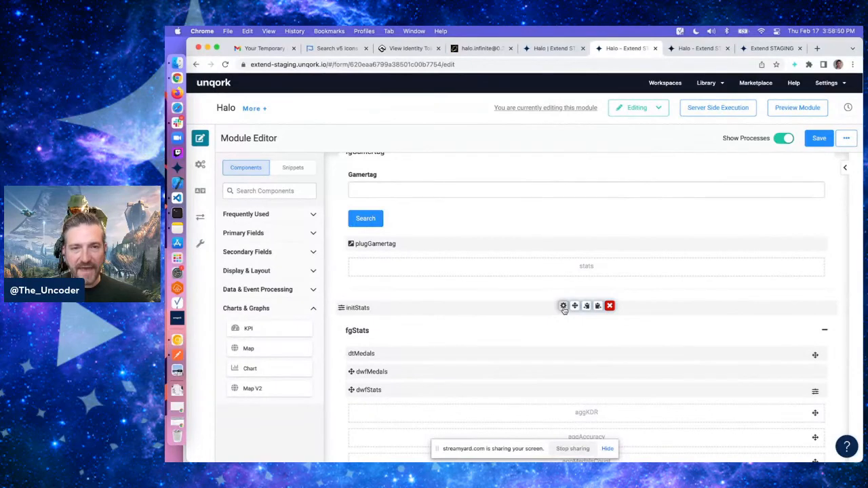
pyautogui.click(563, 306)
pyautogui.scroll(-4, 514, 314)
pyautogui.click(333, 348)
pyautogui.write('fgStats')
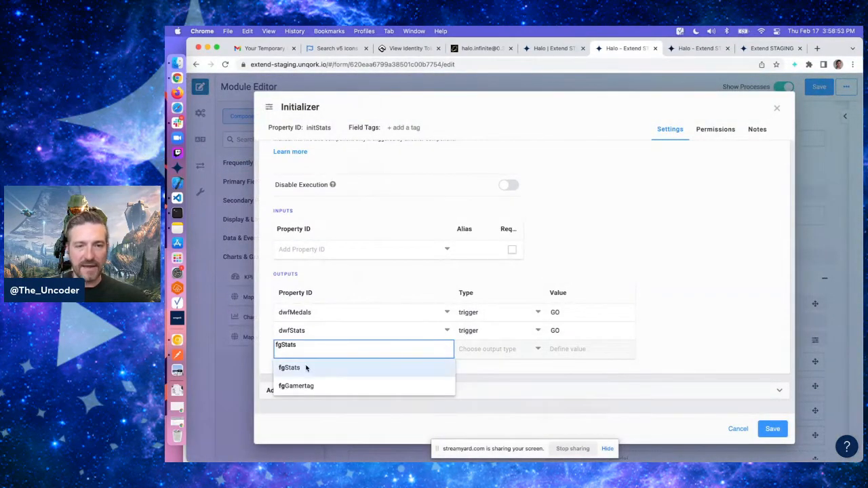
pyautogui.click(304, 367)
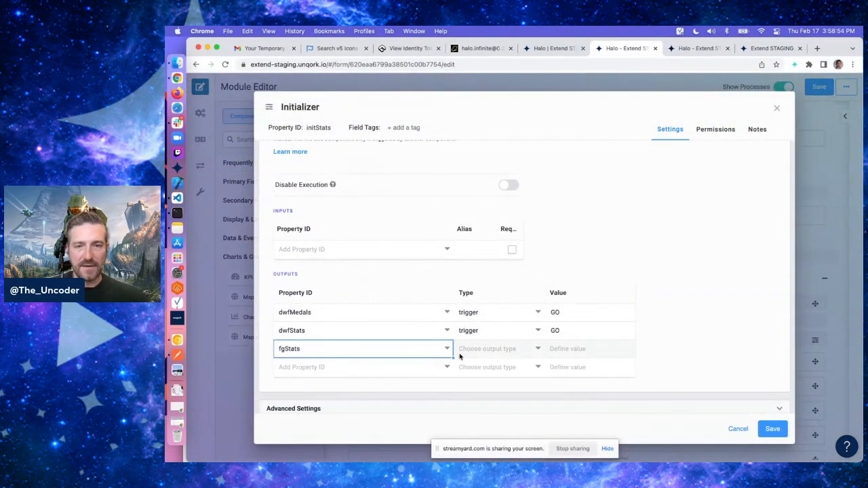
pyautogui.click(461, 352)
pyautogui.write('visible')
pyautogui.press('Tab')
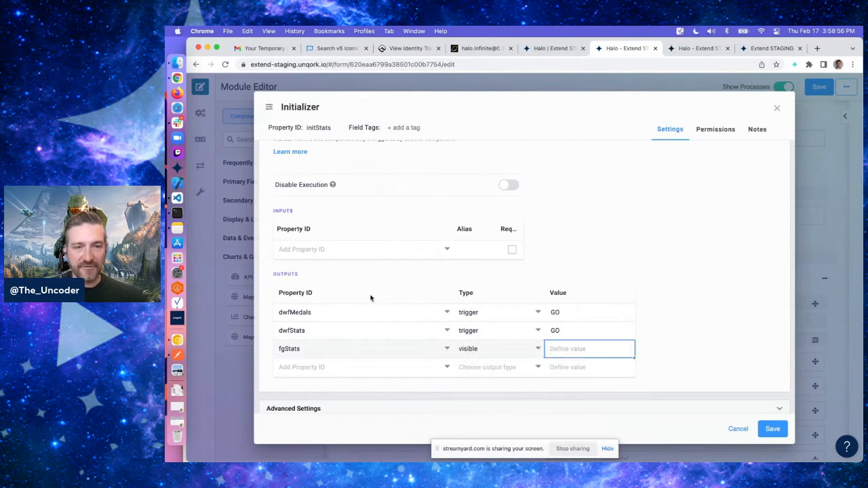
pyautogui.click(357, 309)
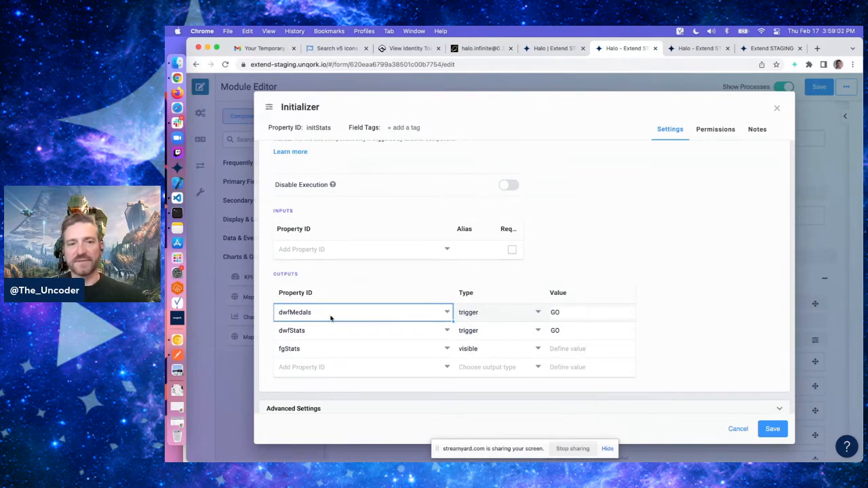
pyautogui.click(305, 333)
pyautogui.click(595, 355)
pyautogui.write('yes')
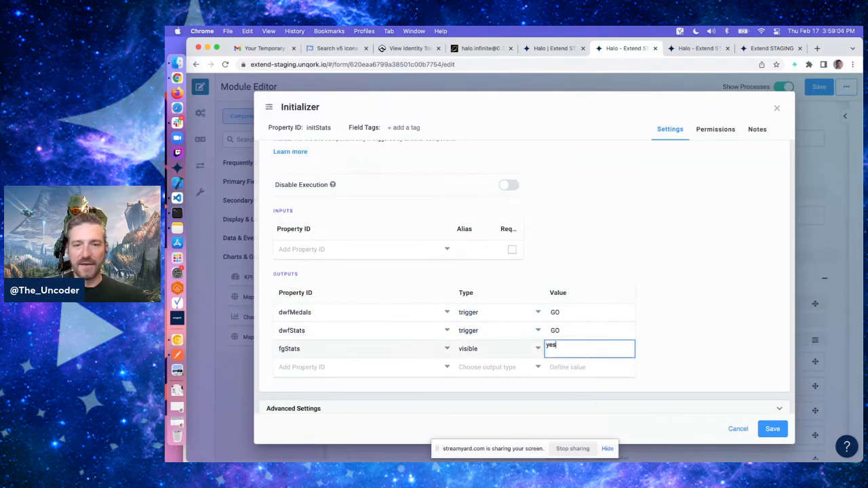
pyautogui.press('Return')
pyautogui.click(560, 348)
pyautogui.click(699, 310)
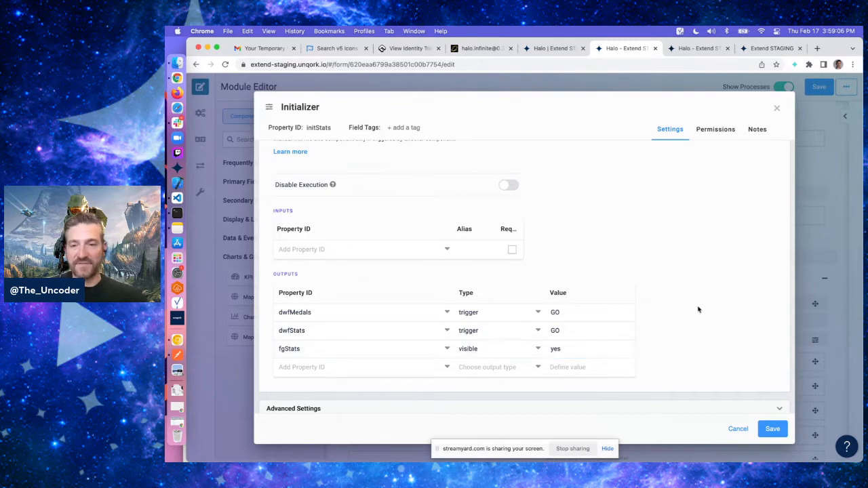
pyautogui.click(772, 429)
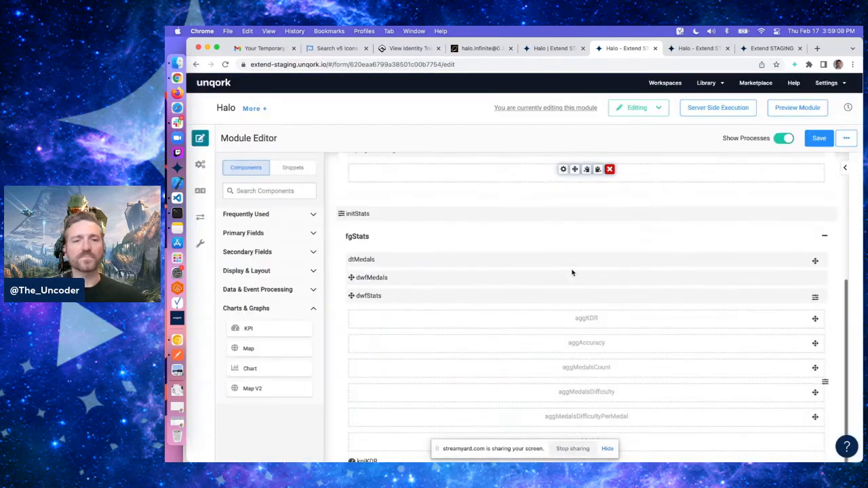
# Open the dwfStats data workflow, add an Aggregate operator and connect the Create Field node to it
pyautogui.scroll(-3, 572, 272)
pyautogui.scroll(-1, 572, 272)
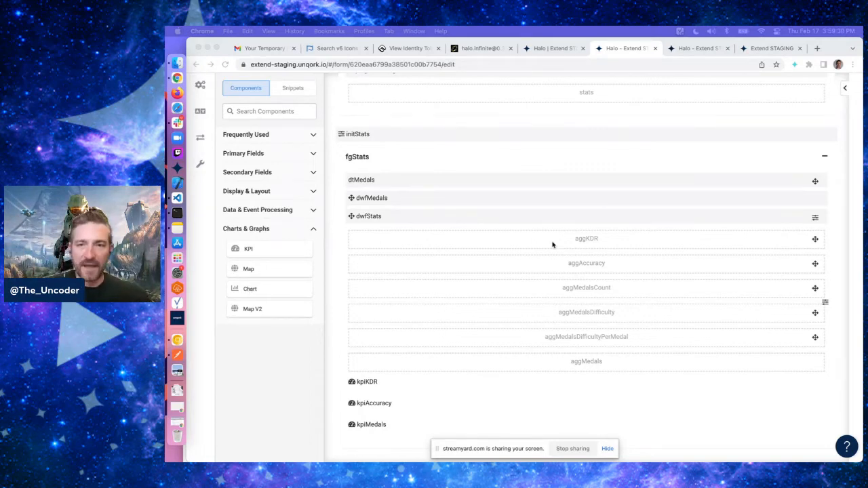
pyautogui.click(578, 220)
pyautogui.click(563, 214)
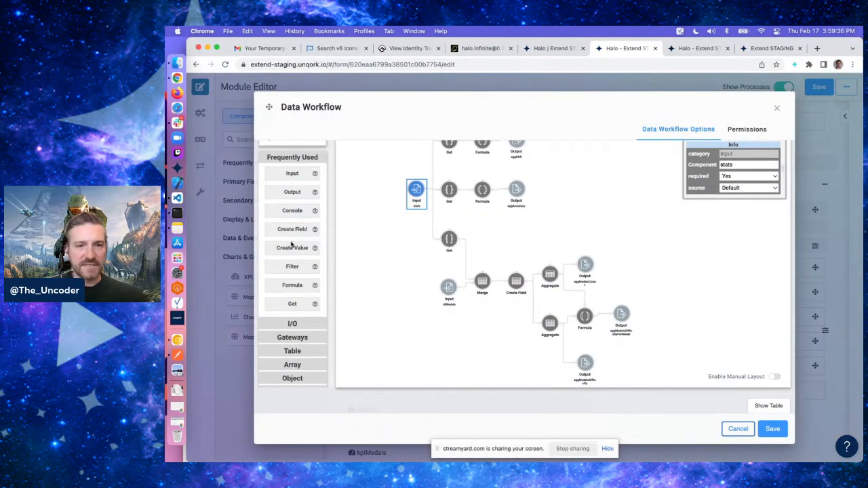
pyautogui.click(288, 350)
pyautogui.moveTo(304, 215); pyautogui.dragTo(508, 348)
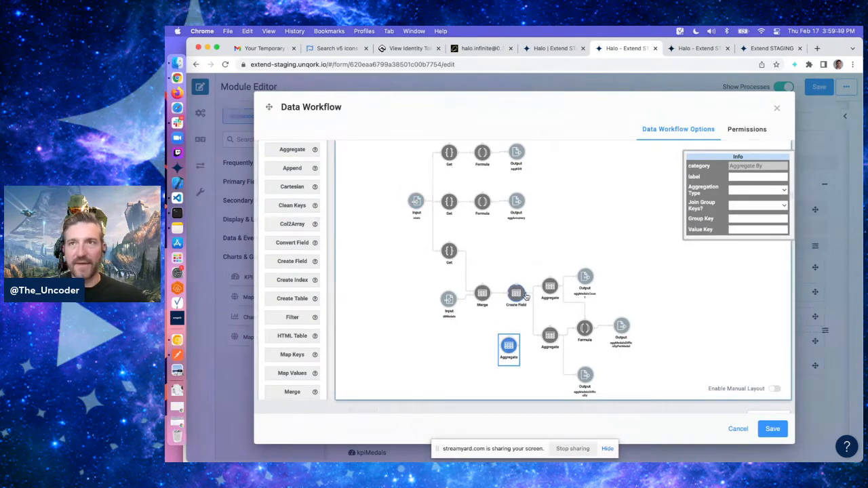
pyautogui.moveTo(527, 297); pyautogui.dragTo(509, 348)
pyautogui.scroll(-1, 573, 342)
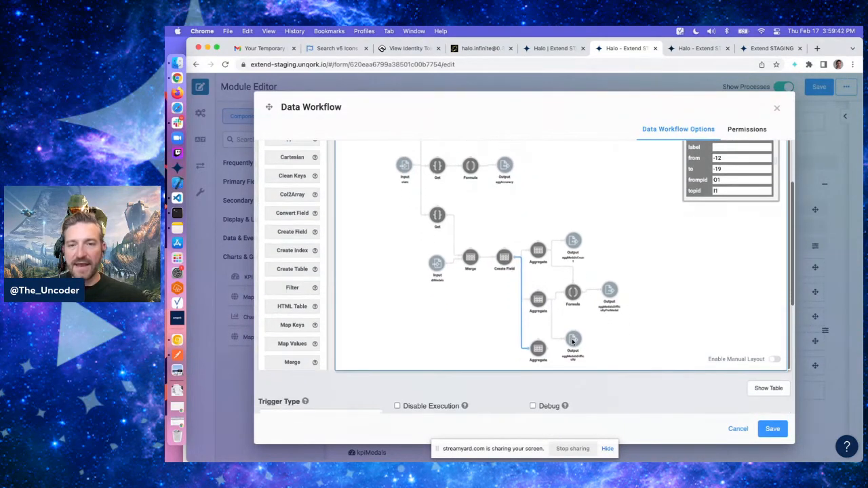
pyautogui.click(538, 348)
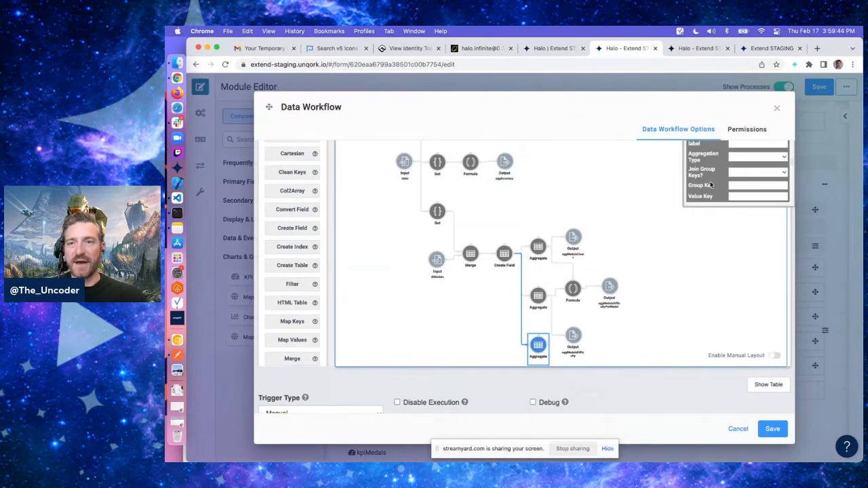
# Configure the new aggregate as Sum By, join group keys No, group key difficulty and value key count
pyautogui.scroll(1, 711, 184)
pyautogui.moveTo(720, 155); pyautogui.dragTo(668, 188)
pyautogui.scroll(-1, 563, 306)
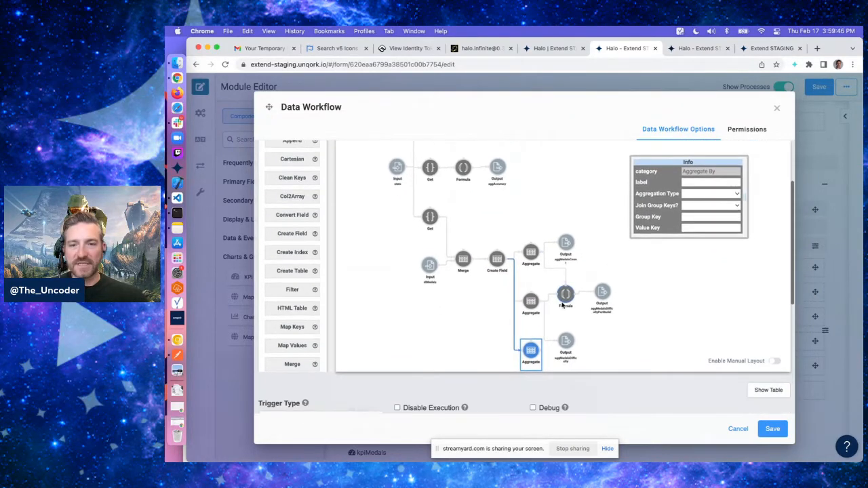
pyautogui.scroll(-1, 563, 305)
pyautogui.click(696, 189)
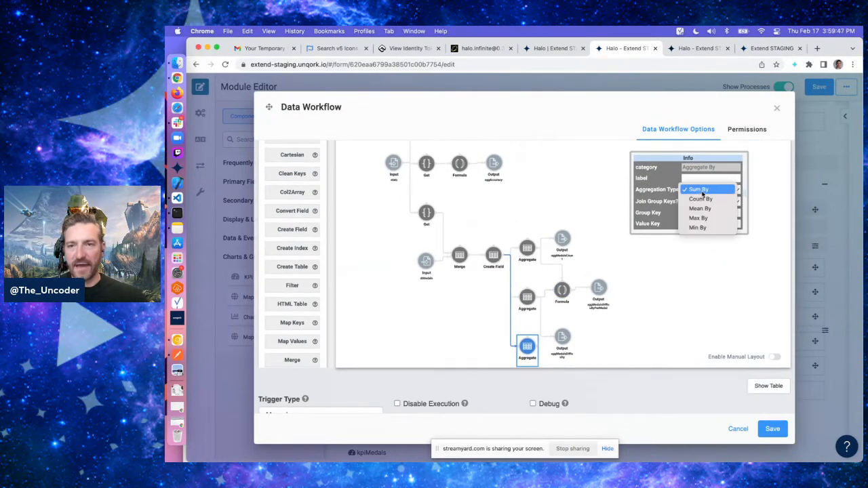
pyautogui.click(702, 193)
pyautogui.click(701, 202)
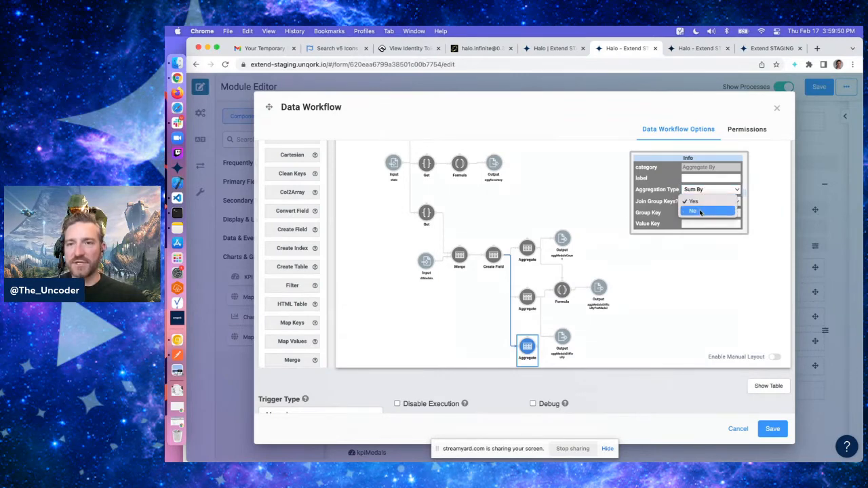
pyautogui.click(702, 212)
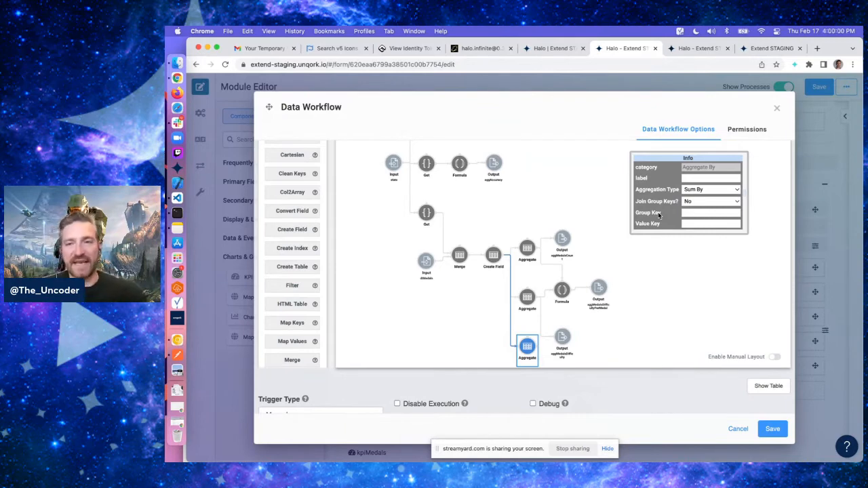
pyautogui.click(713, 213)
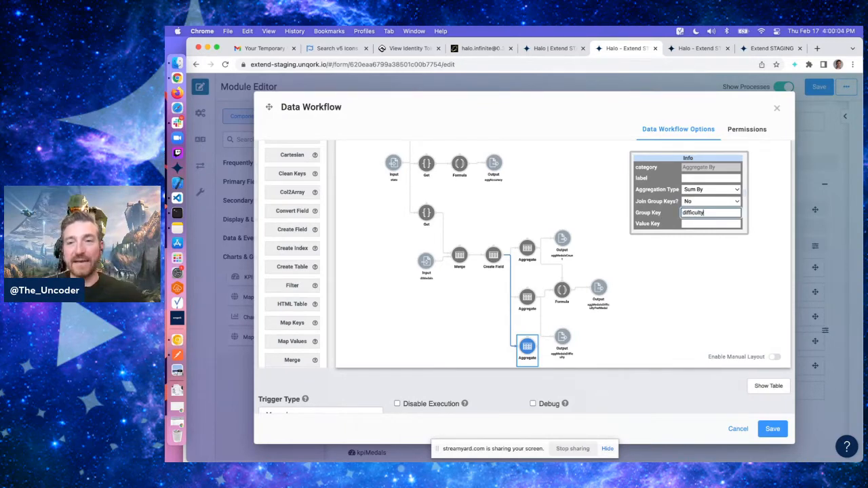
pyautogui.click(715, 223)
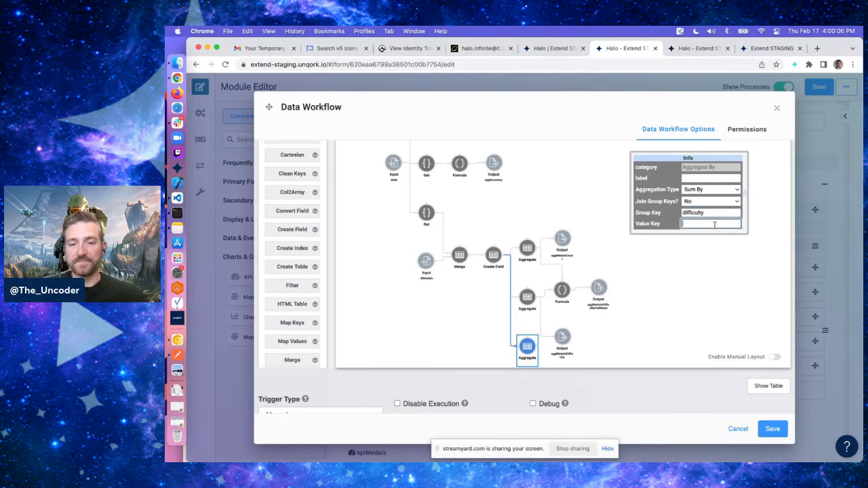
pyautogui.click(677, 230)
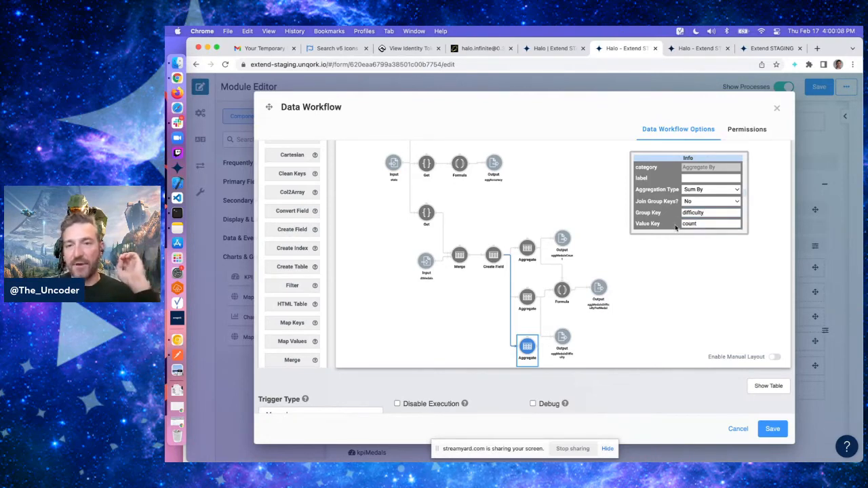
pyautogui.click(714, 213)
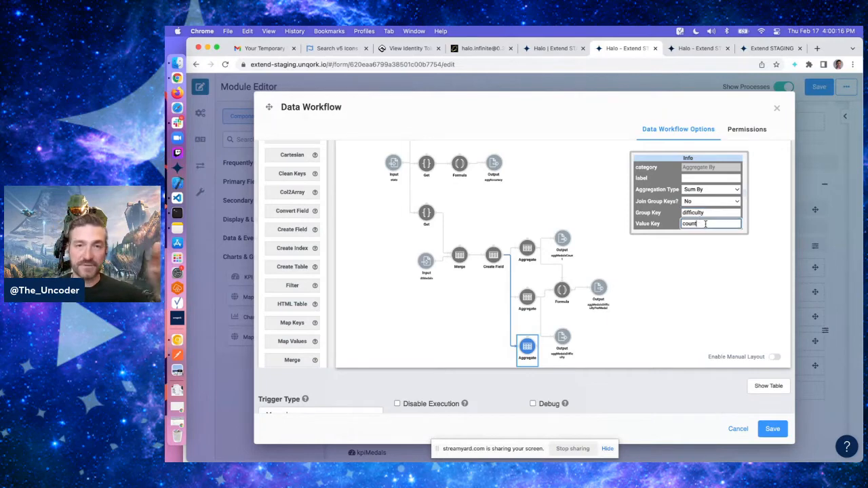
pyautogui.click(705, 224)
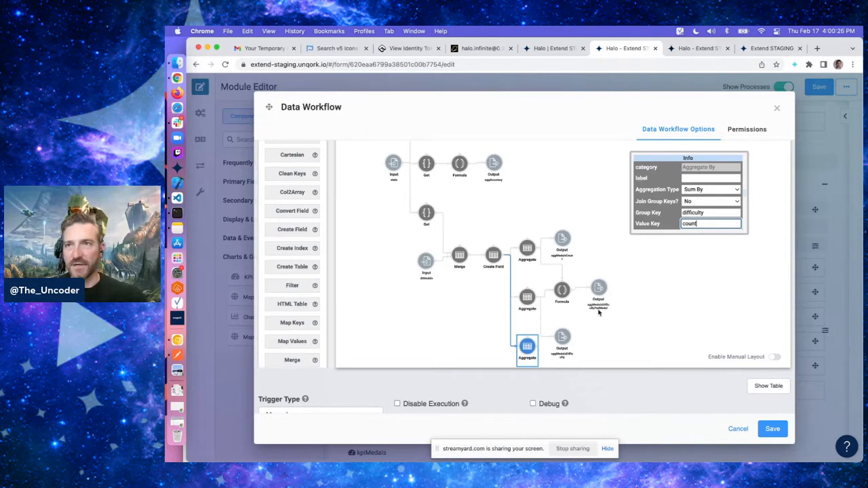
# Add an Output operator to the workflow and connect the new aggregate to it
pyautogui.scroll(3, 294, 150)
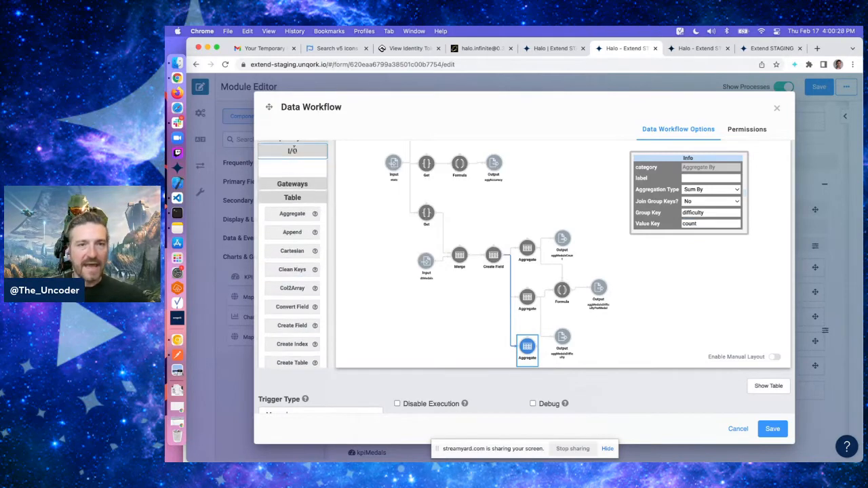
pyautogui.moveTo(294, 204); pyautogui.dragTo(443, 314)
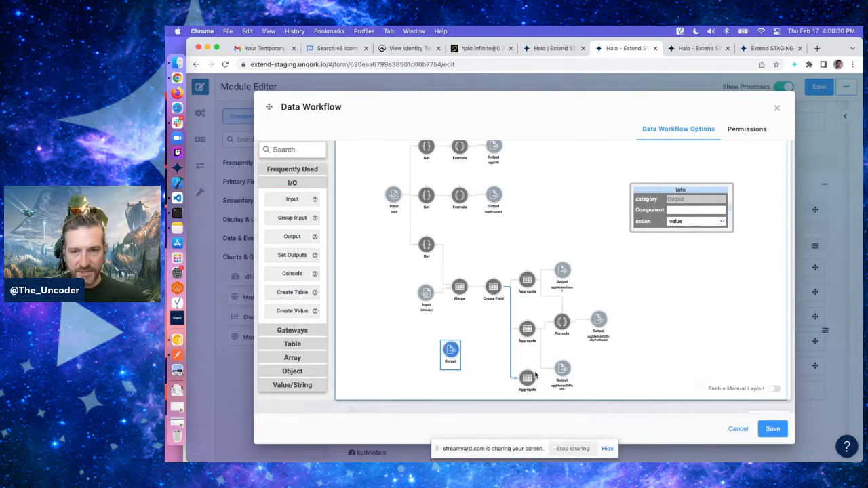
pyautogui.moveTo(536, 375); pyautogui.dragTo(451, 351)
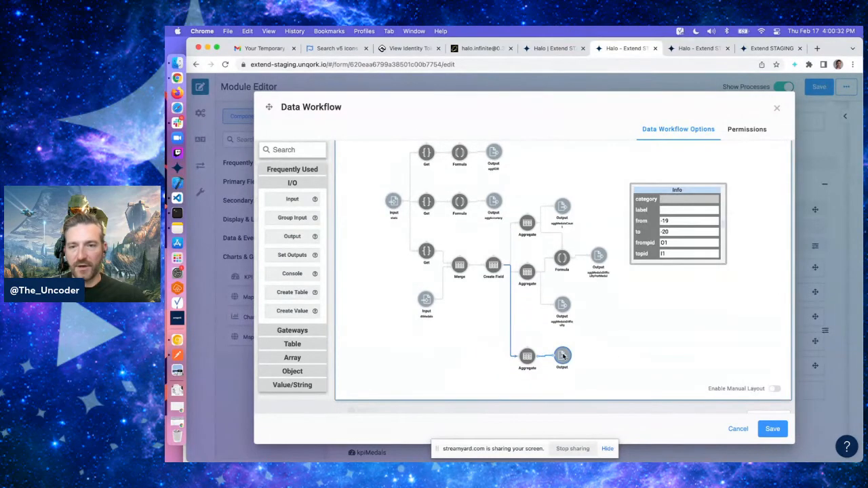
pyautogui.click(563, 357)
# Set the new output's component to aggMedals and save the data workflow
pyautogui.click(692, 210)
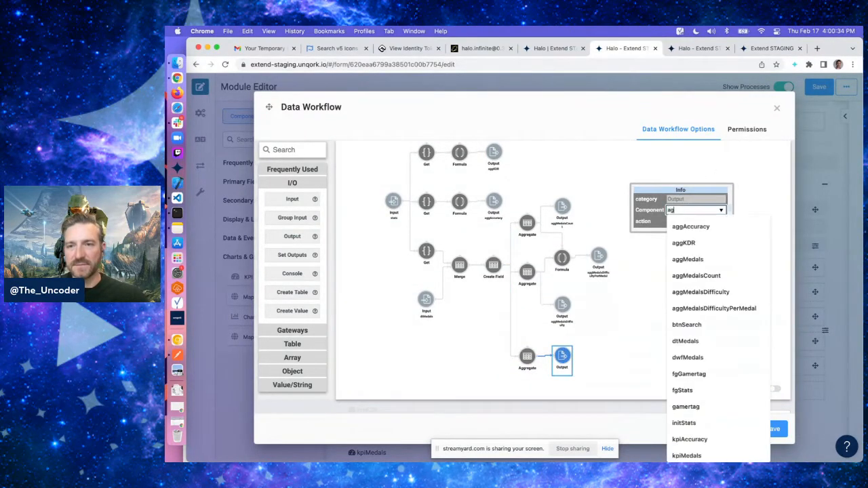
pyautogui.write('aggm')
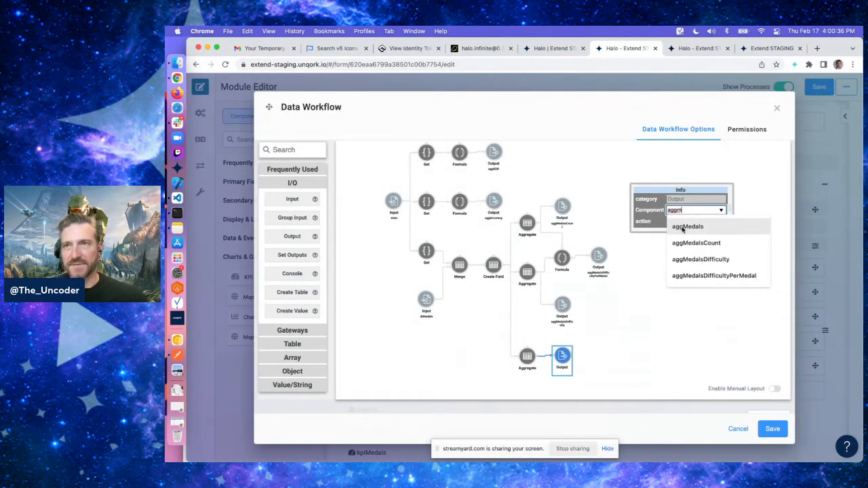
pyautogui.click(686, 226)
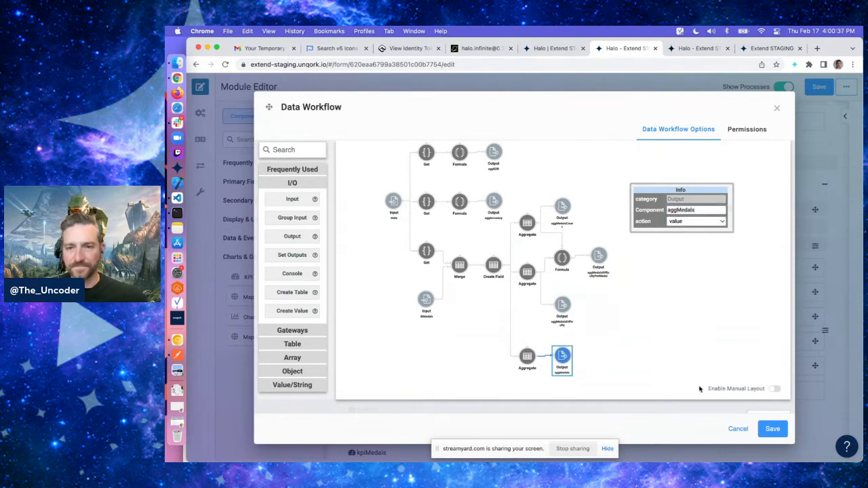
pyautogui.click(773, 429)
# Add a Chart component at the end of the fgStats group with label and property name chartMedals
pyautogui.scroll(-1, 602, 290)
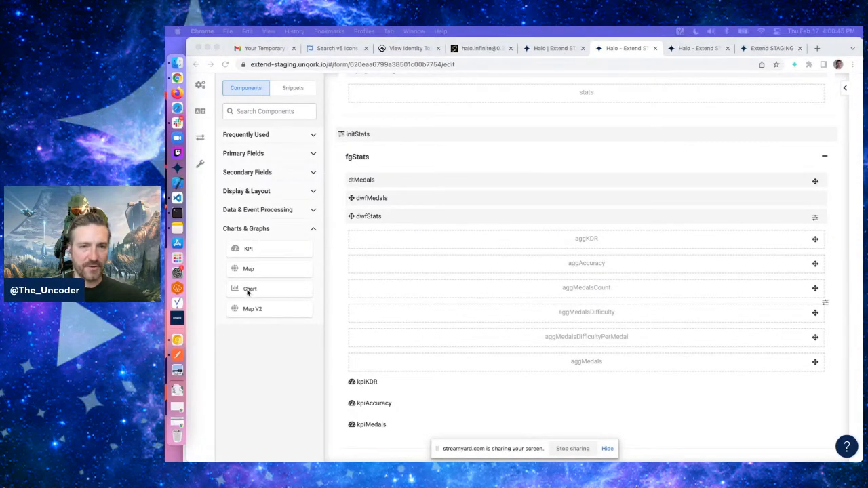
pyautogui.moveTo(251, 290); pyautogui.dragTo(399, 460)
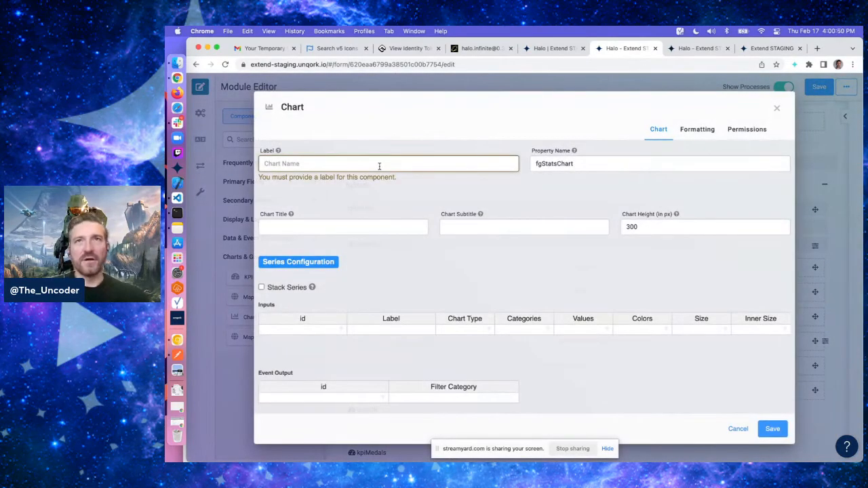
pyautogui.click(364, 162)
pyautogui.write('char')
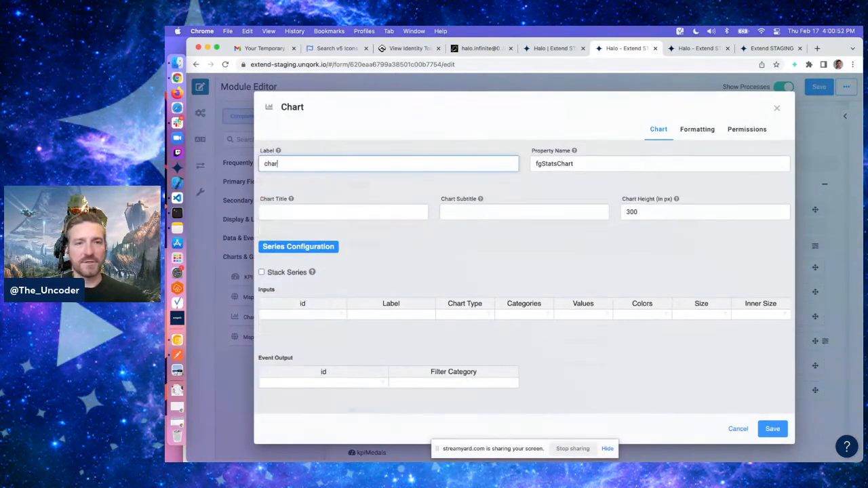
pyautogui.write('tMedals')
pyautogui.press('Tab')
pyautogui.write('chartM')
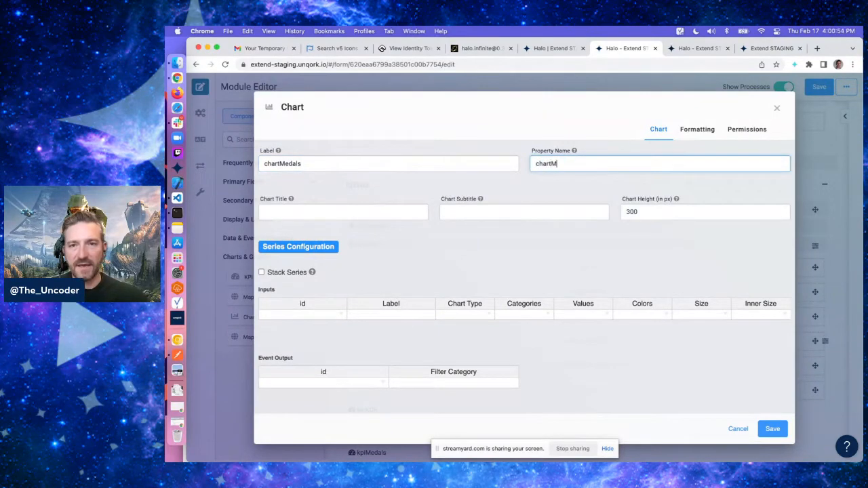
pyautogui.write('edals')
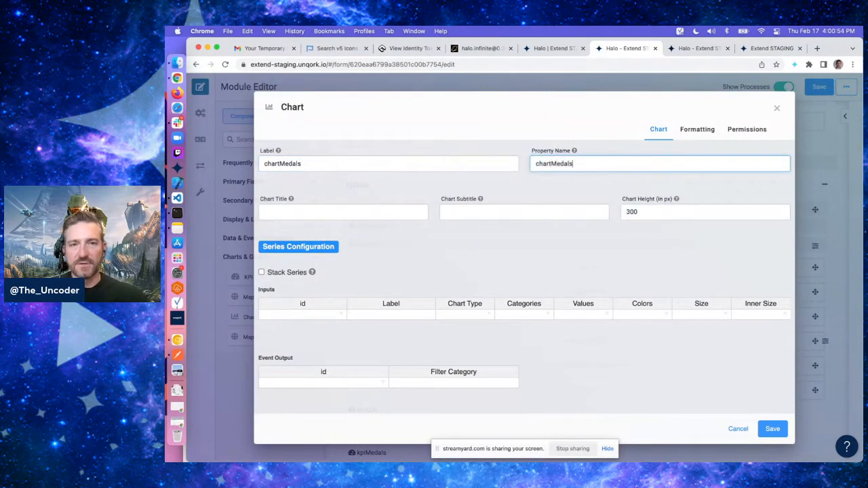
# Set the chart title to Medals by Difficulty
pyautogui.click(283, 214)
pyautogui.write('Mea')
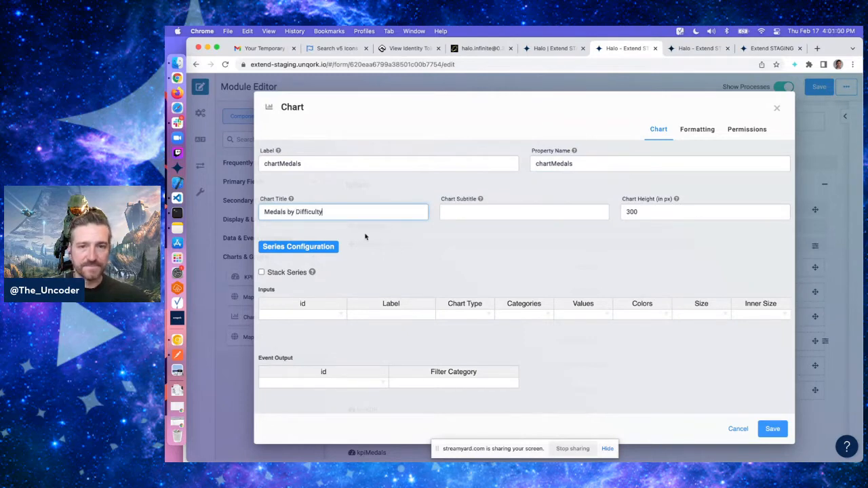
pyautogui.scroll(-2, 439, 285)
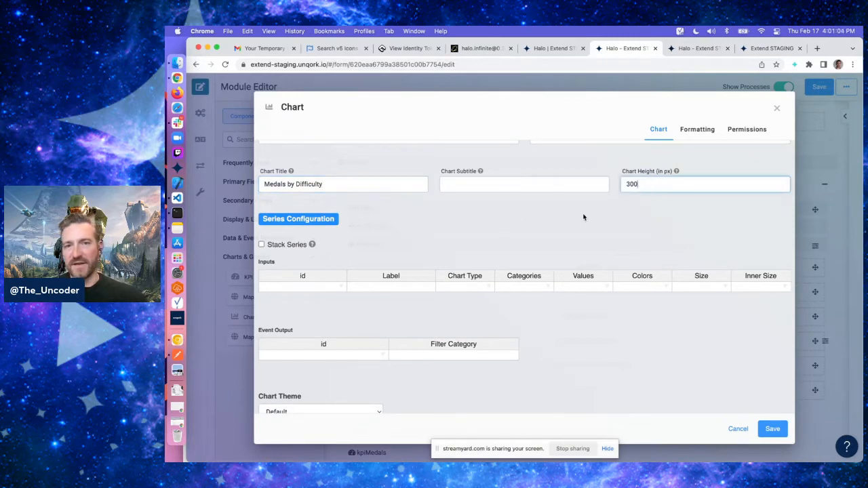
# Add a chart series input with id aggMedals and label Medals
pyautogui.scroll(-2, 490, 242)
pyautogui.click(320, 258)
pyautogui.write('aggM')
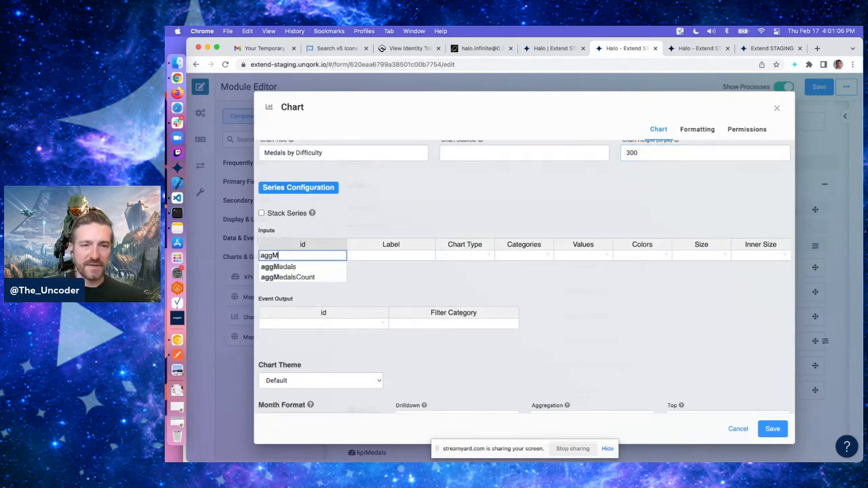
pyautogui.press('Return')
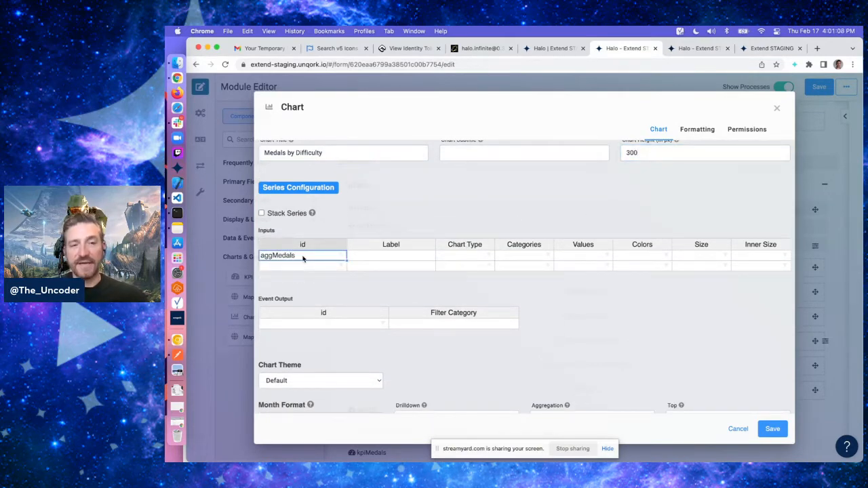
pyautogui.click(389, 261)
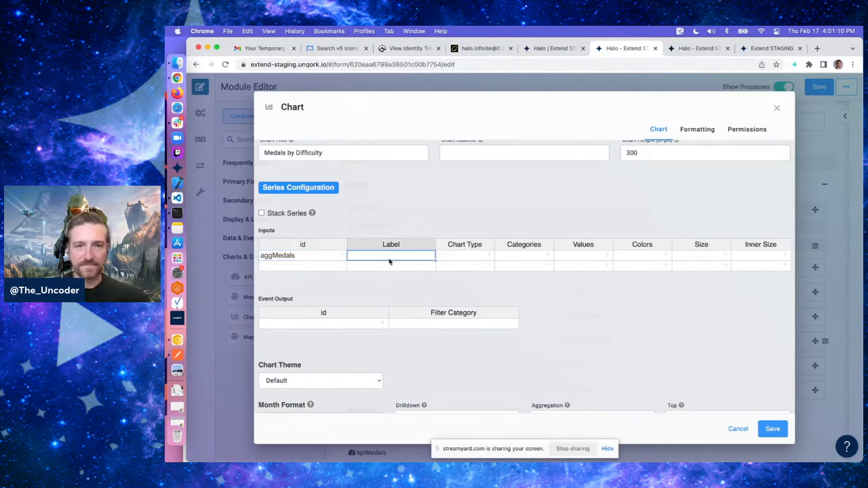
pyautogui.write('Medals')
pyautogui.click(467, 225)
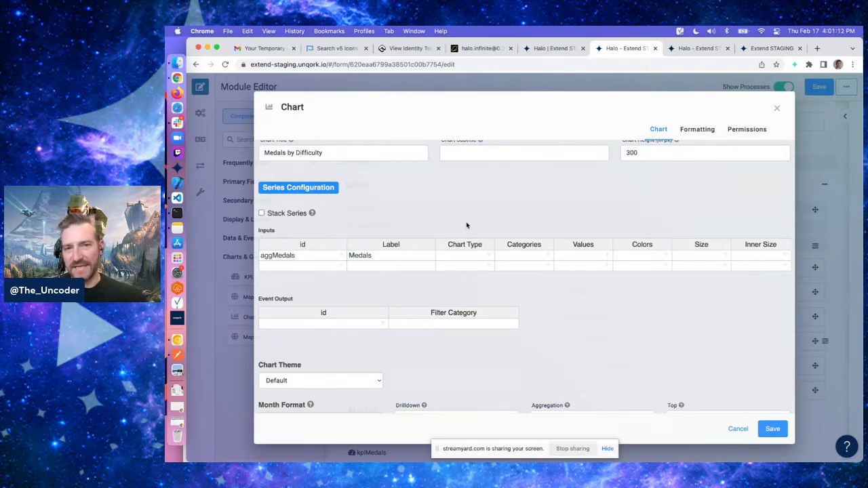
# Set the series chart type to pie and its categories to difficulty
pyautogui.click(470, 261)
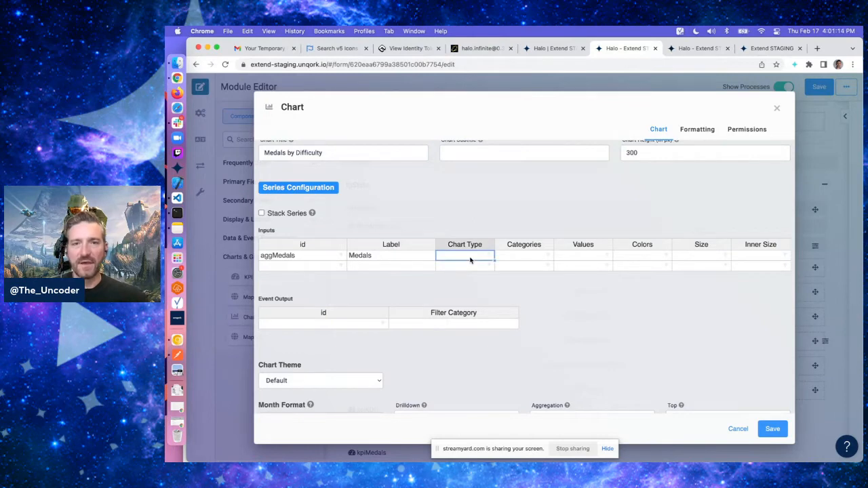
pyautogui.write('pie')
pyautogui.scroll(3, 468, 270)
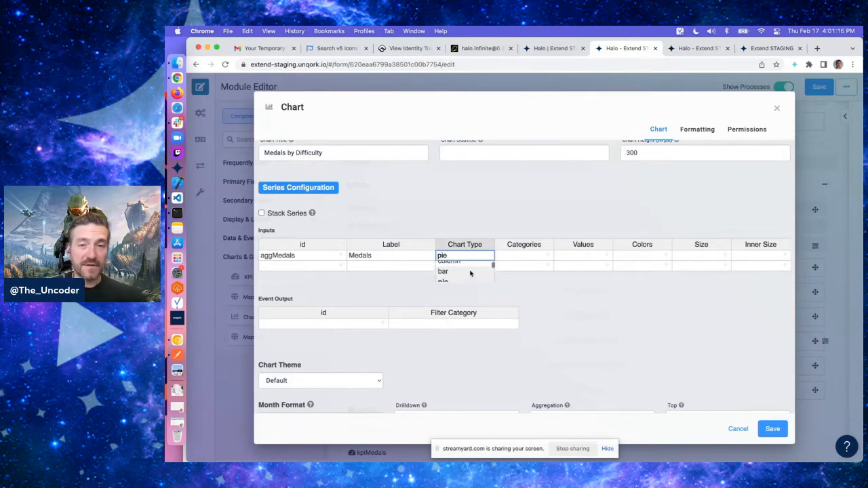
pyautogui.scroll(-3, 466, 284)
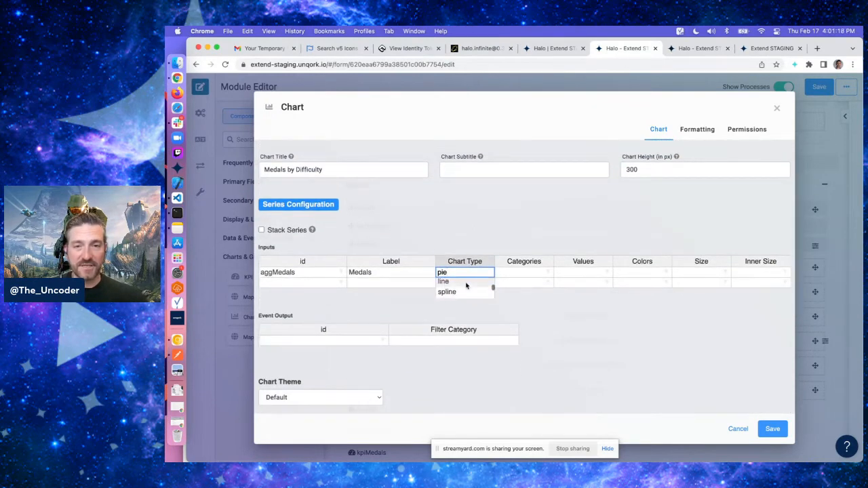
pyautogui.click(466, 283)
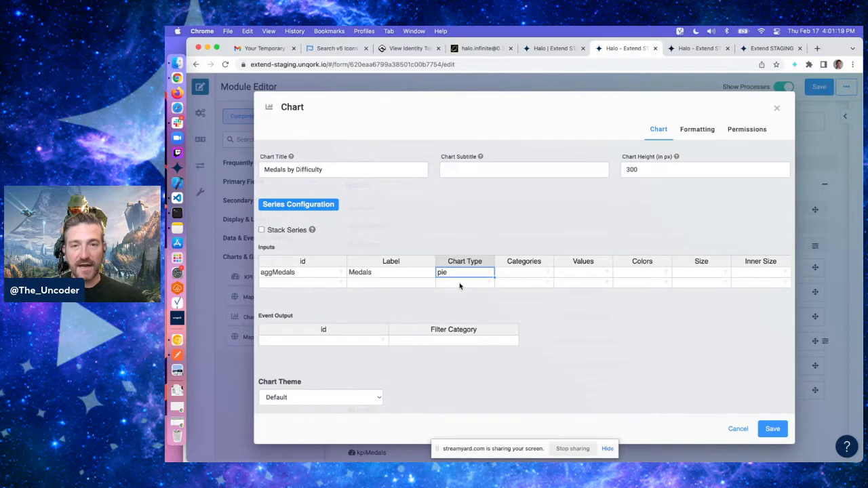
pyautogui.click(510, 275)
pyautogui.write('difficulty')
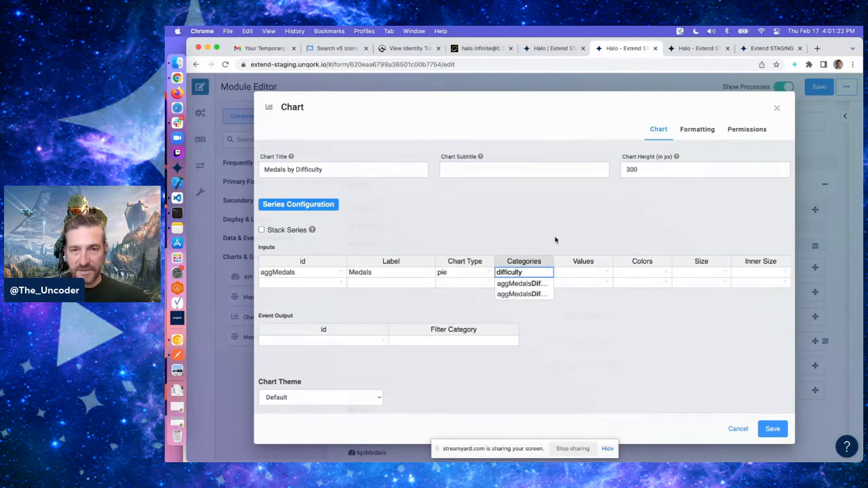
pyautogui.click(557, 237)
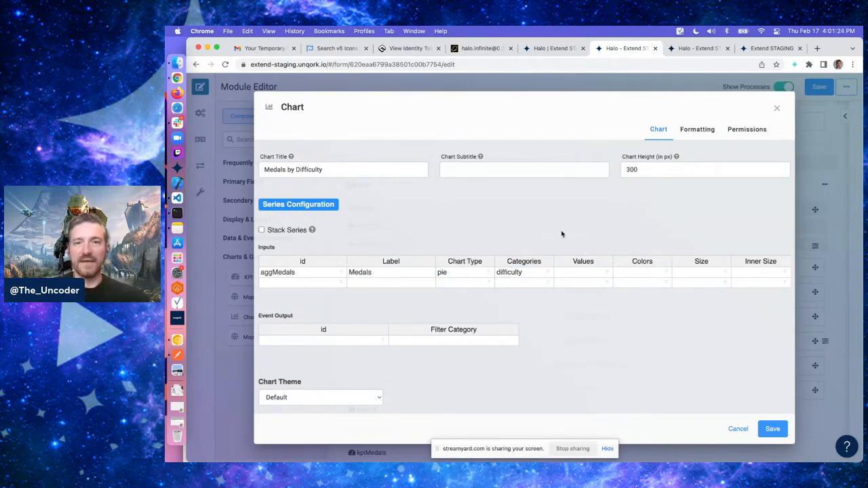
# Set the series values to count and save the chart
pyautogui.click(575, 281)
pyautogui.write('count')
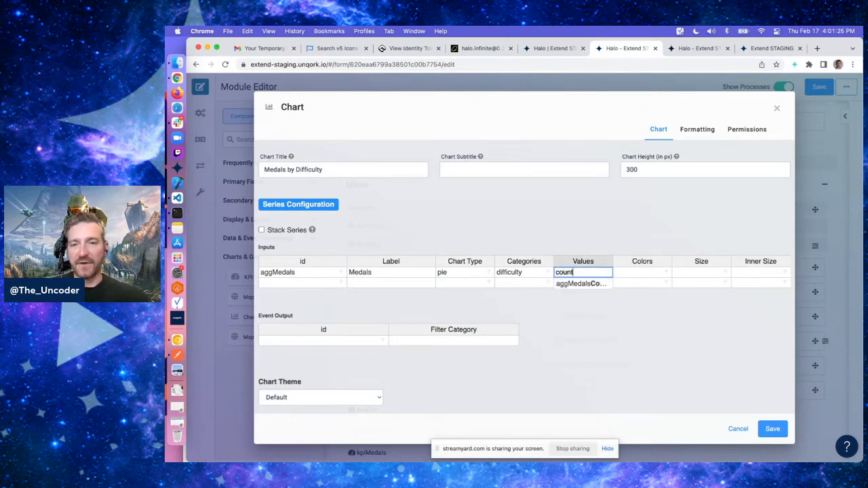
pyautogui.press('Return')
pyautogui.click(615, 329)
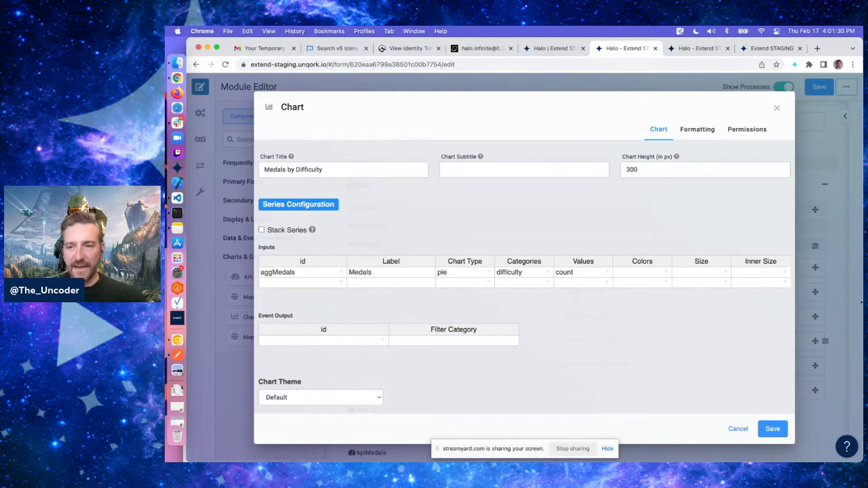
pyautogui.click(772, 428)
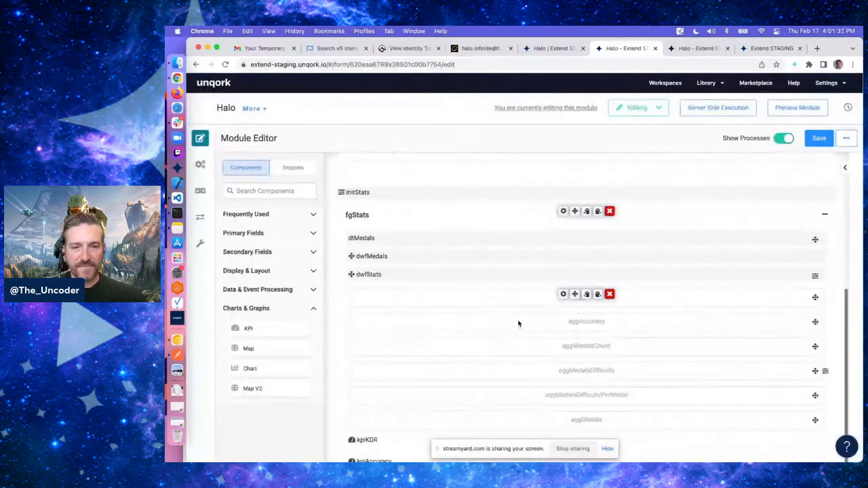
# Save the module
pyautogui.scroll(-3, 518, 324)
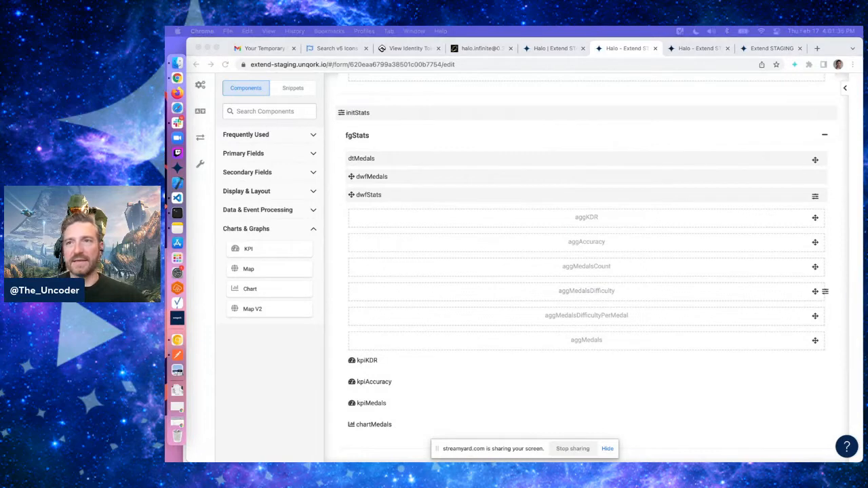
pyautogui.scroll(10, 839, 168)
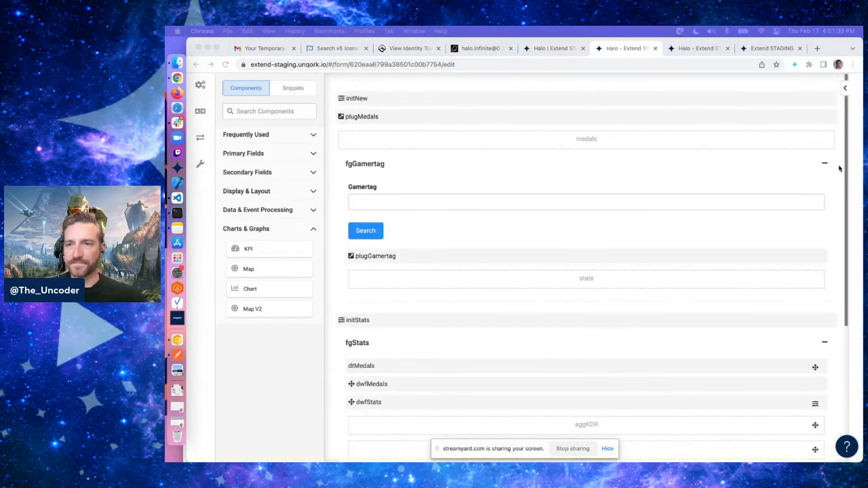
pyautogui.click(814, 142)
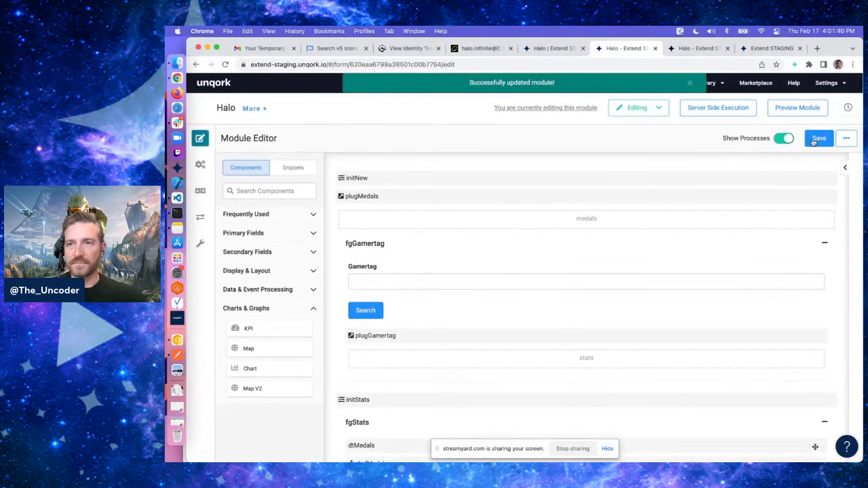
# Reload the module preview, enter a player's gamertag and run the search
pyautogui.click(681, 51)
pyautogui.press('super+r')
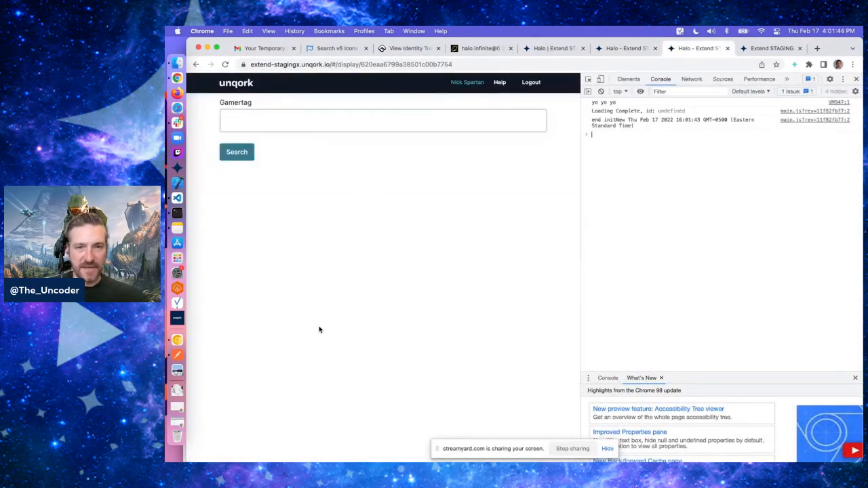
pyautogui.click(330, 120)
pyautogui.write('gamblend')
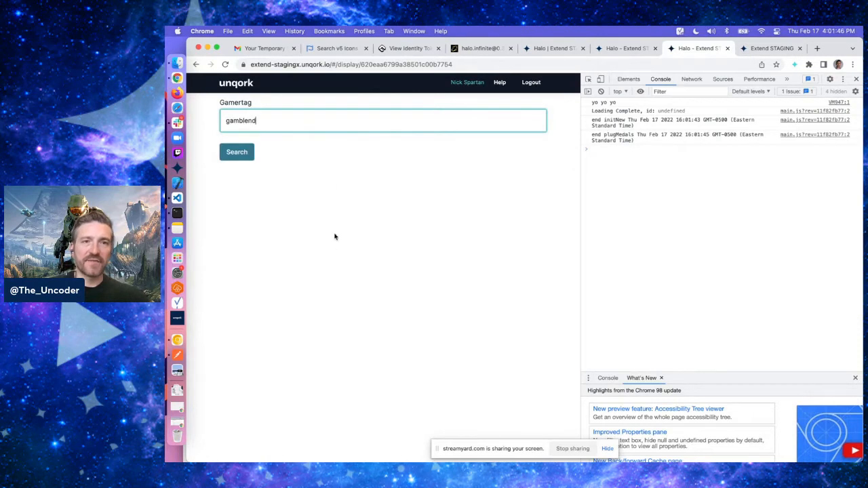
pyautogui.click(334, 250)
pyautogui.click(241, 152)
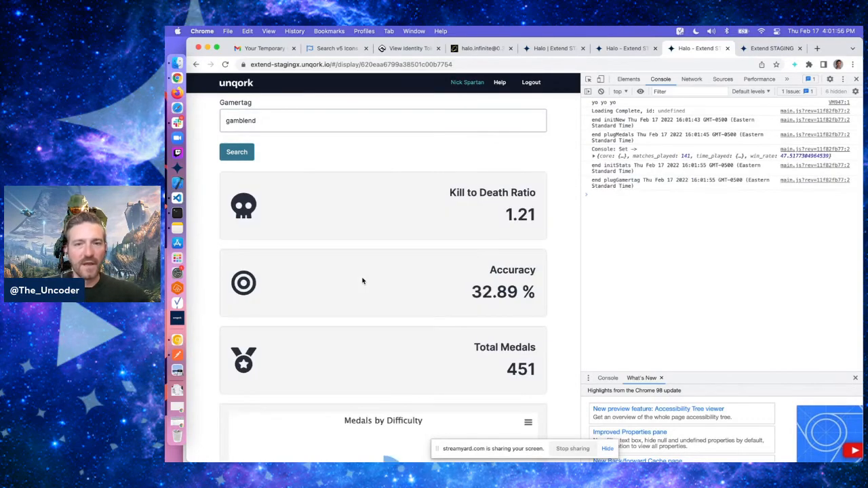
# Examine the KPI cards and the Medals by Difficulty pie chart in the preview
pyautogui.scroll(-3, 362, 281)
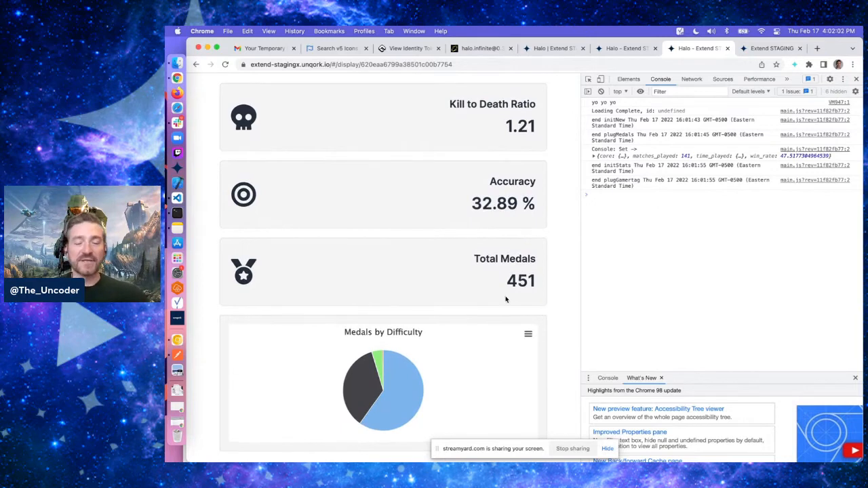
pyautogui.moveTo(374, 361)
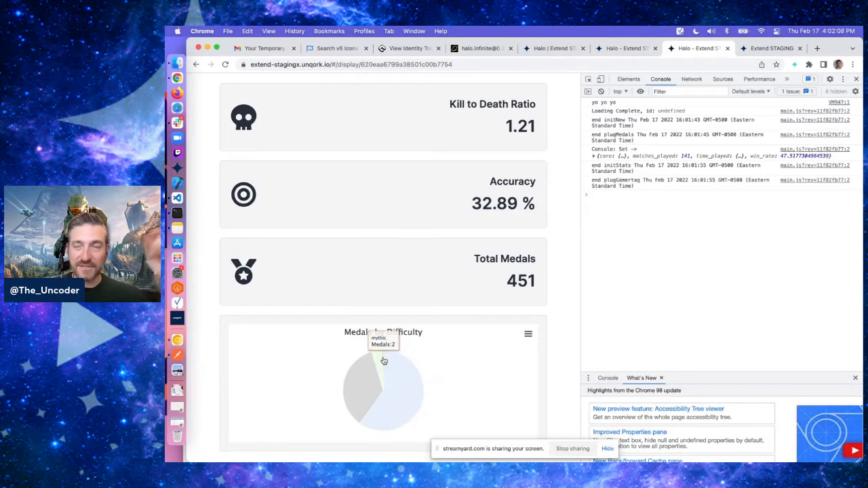
pyautogui.scroll(1, 536, 299)
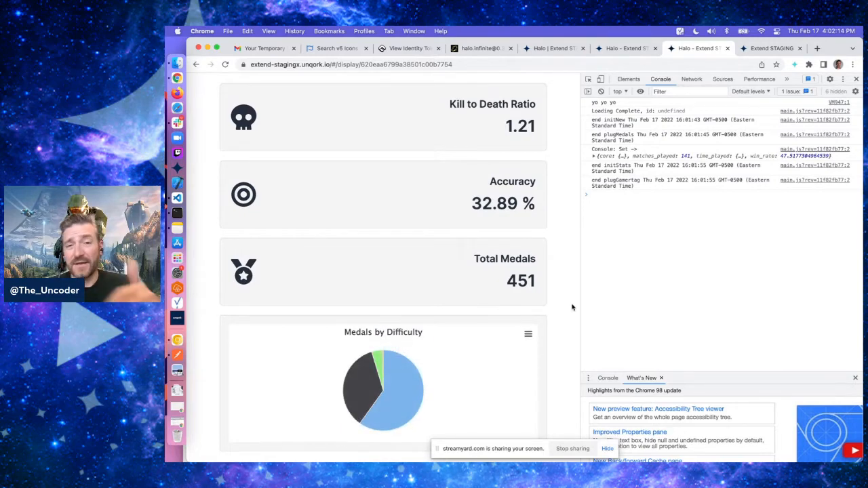
pyautogui.scroll(3, 572, 308)
pyautogui.scroll(-3, 572, 307)
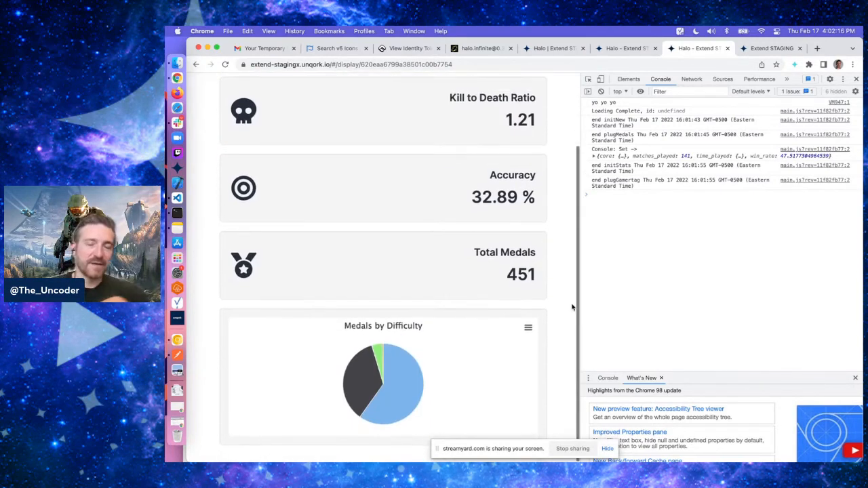
# Back in the editor, add a ViewGrid at the end of the stats group with label and property name vgMedals
pyautogui.click(627, 48)
pyautogui.scroll(-5, 508, 315)
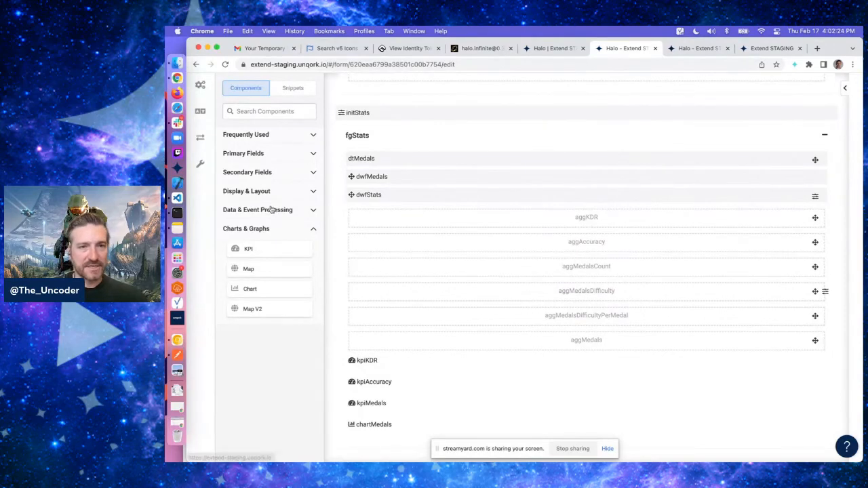
pyautogui.click(240, 193)
pyautogui.scroll(-3, 251, 329)
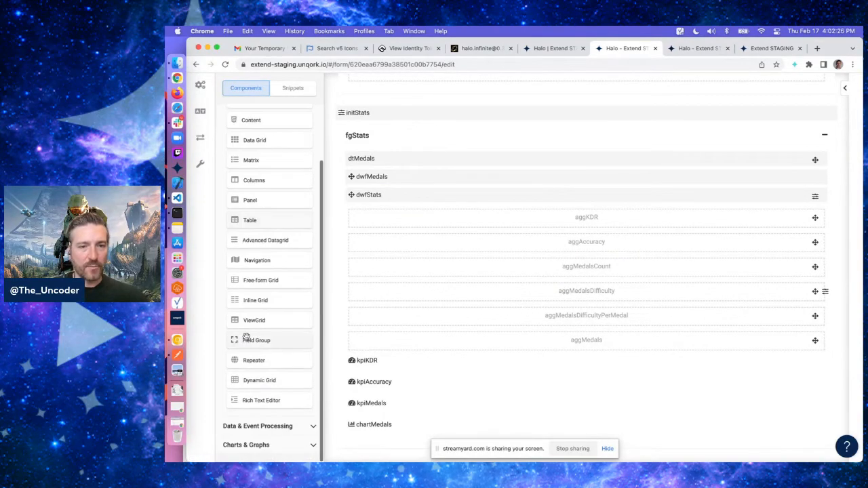
pyautogui.moveTo(264, 320); pyautogui.dragTo(384, 454)
pyautogui.write('vgM')
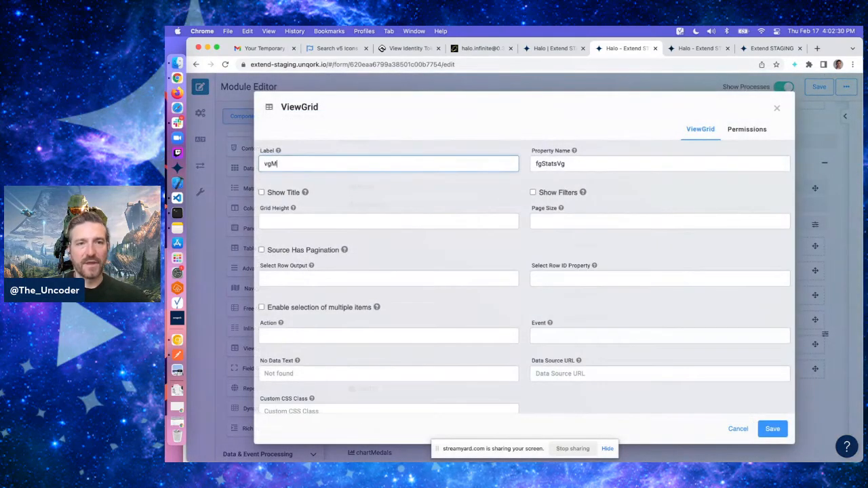
pyautogui.write('edals')
pyautogui.press('Tab')
pyautogui.write('vg')
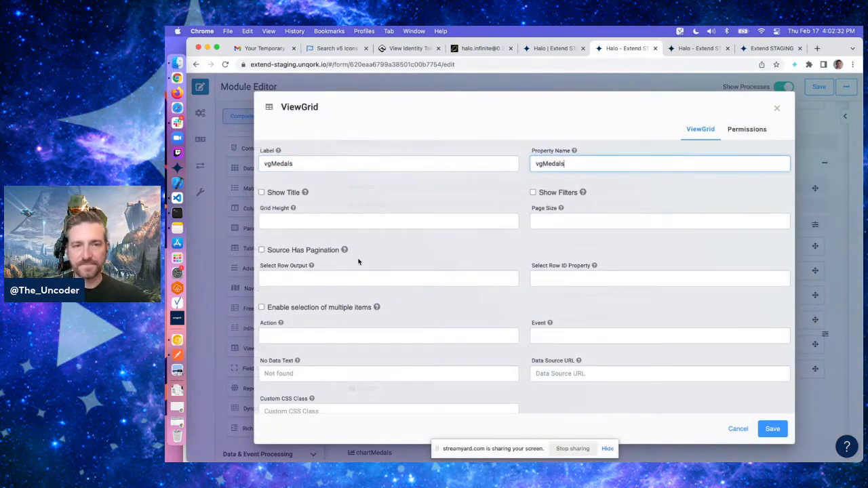
# Set the ViewGrid's first input id to stats.core.breakdowns.medals
pyautogui.scroll(-3, 387, 262)
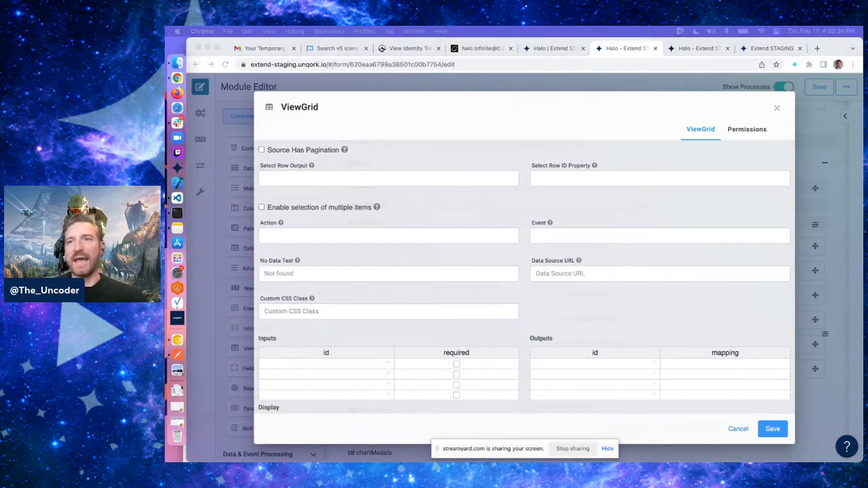
pyautogui.scroll(-3, 567, 211)
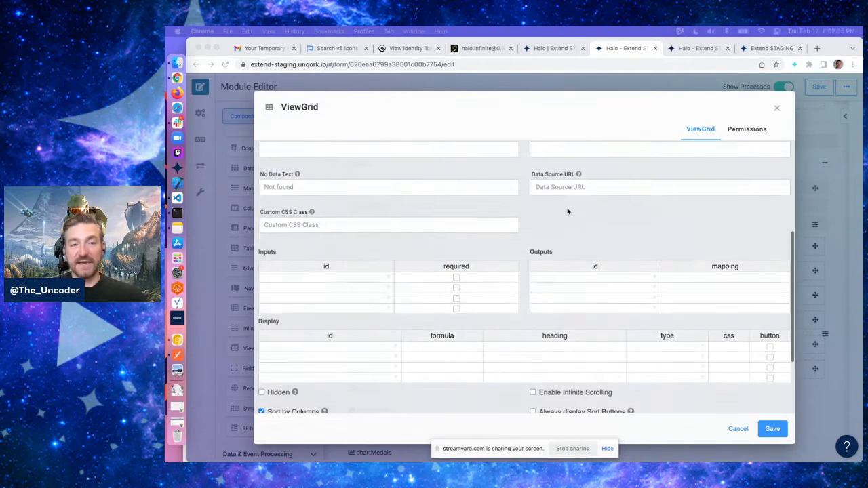
pyautogui.scroll(1, 568, 212)
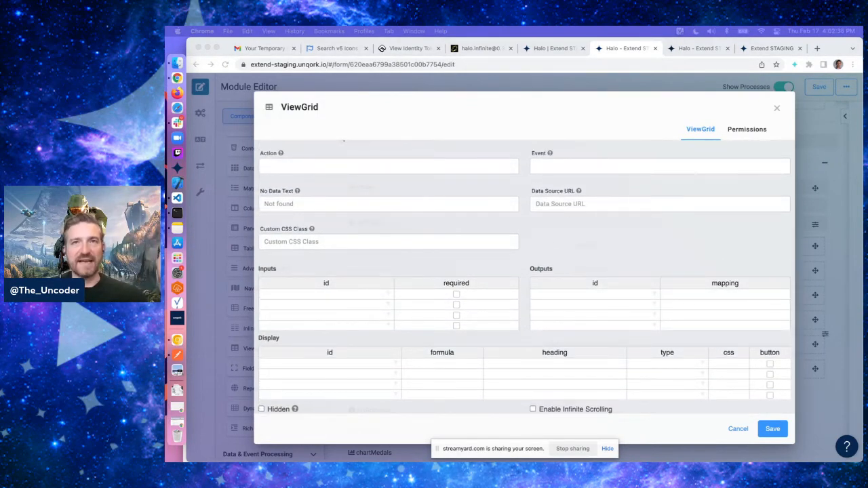
pyautogui.click(335, 165)
pyautogui.click(606, 257)
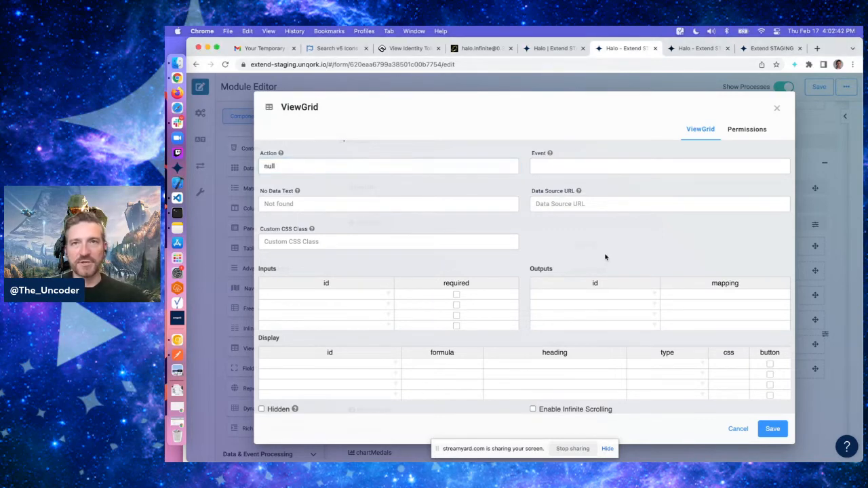
pyautogui.click(350, 295)
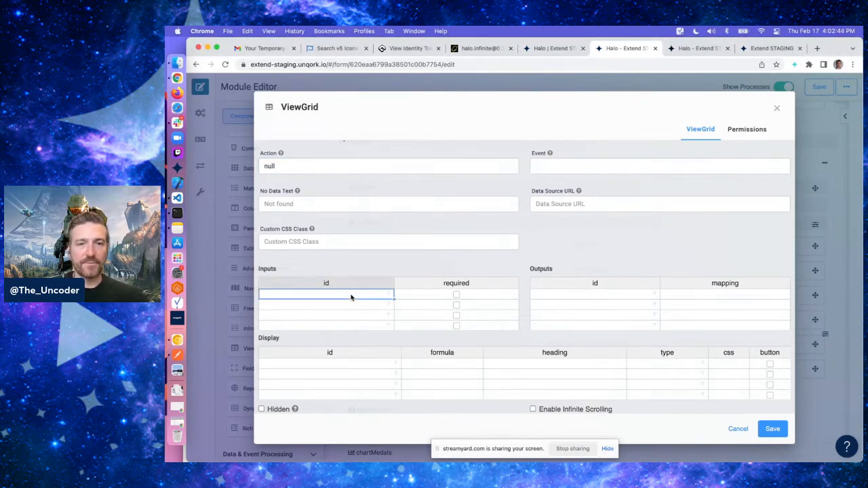
pyautogui.write('stats')
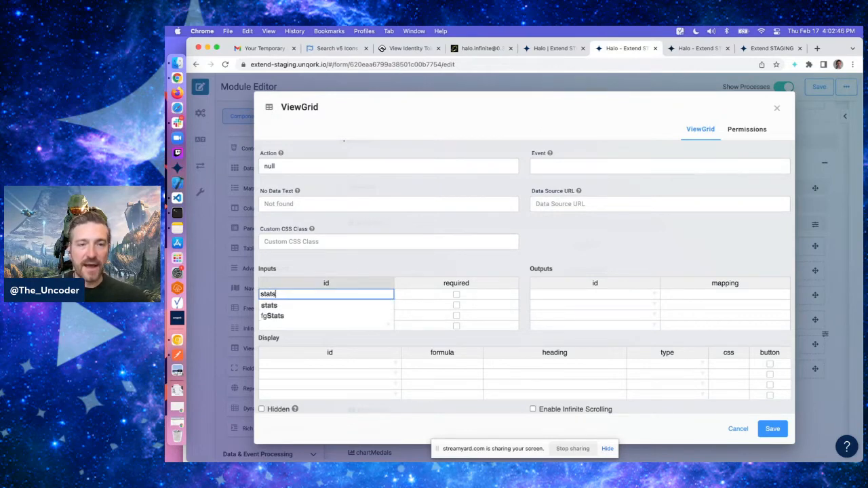
pyautogui.write('.cor')
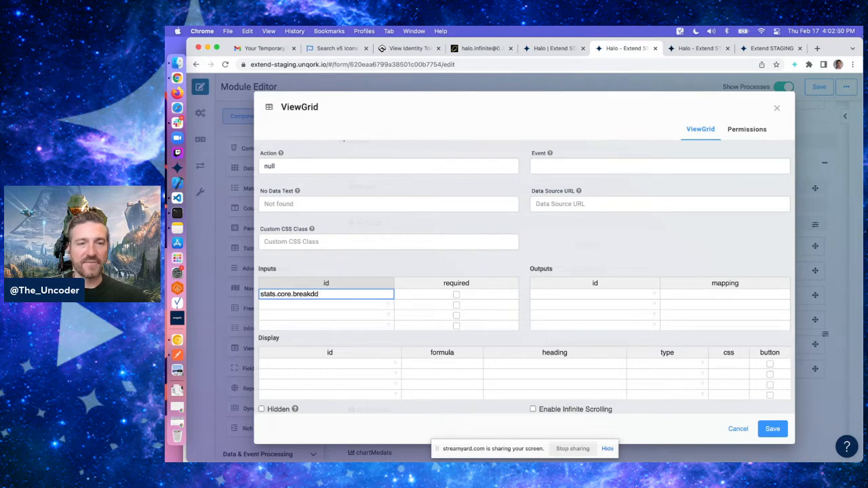
pyautogui.write('e.breakdowns.medals')
pyautogui.press('Tab')
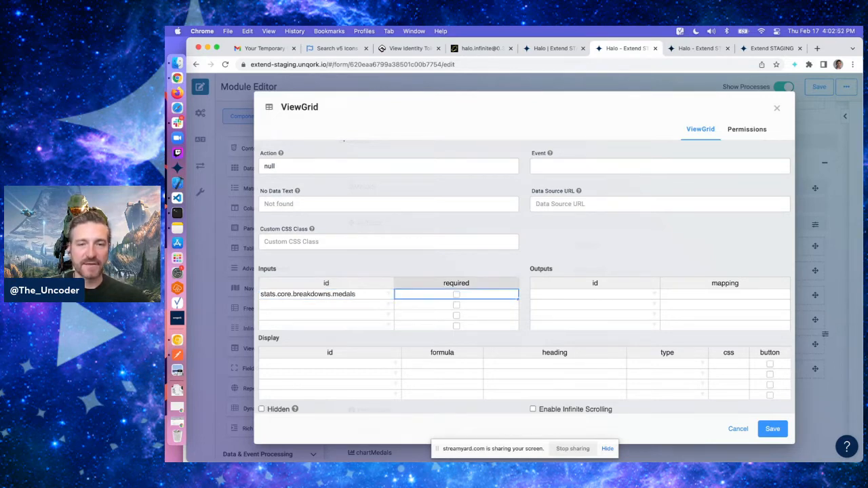
# Add three display columns to the ViewGrid with ids name, description and count
pyautogui.click(543, 263)
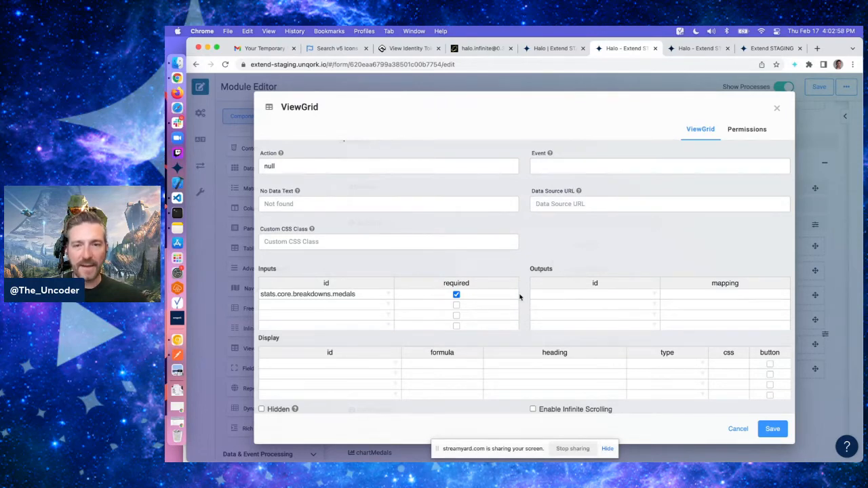
pyautogui.scroll(-3, 520, 297)
pyautogui.click(366, 260)
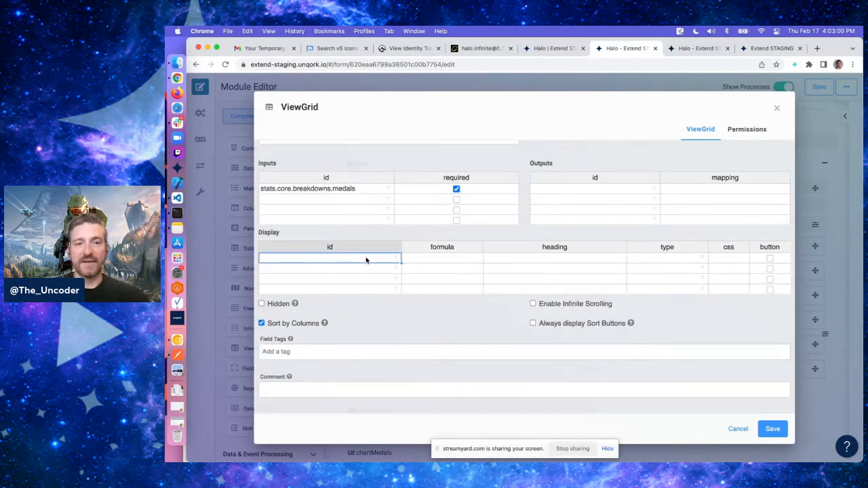
pyautogui.press('Return')
pyautogui.write('descip')
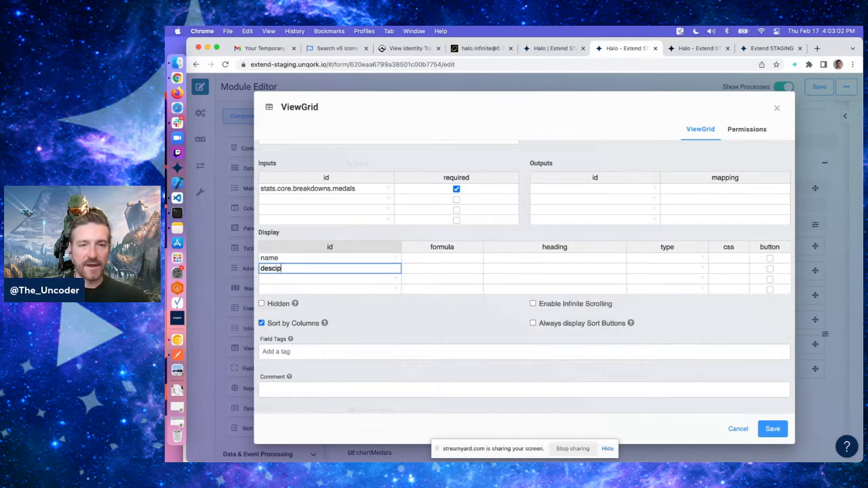
pyautogui.write('iption')
pyautogui.press('Return')
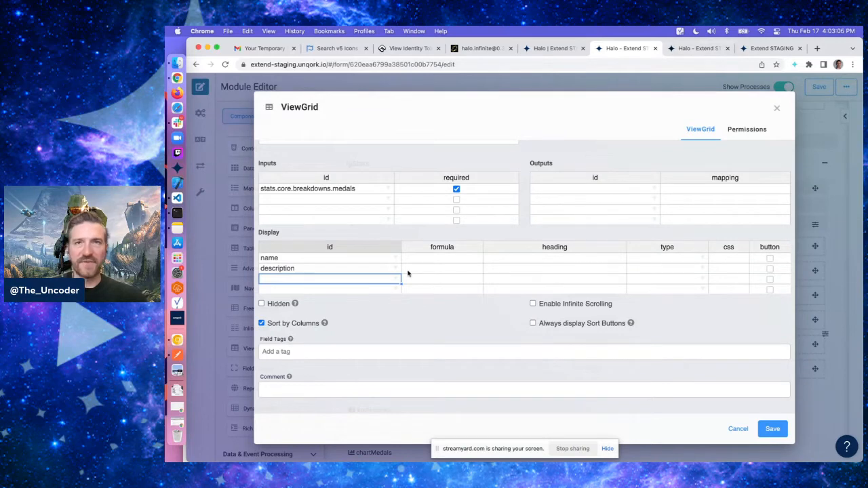
pyautogui.write('count')
pyautogui.press('Up')
pyautogui.press('Up')
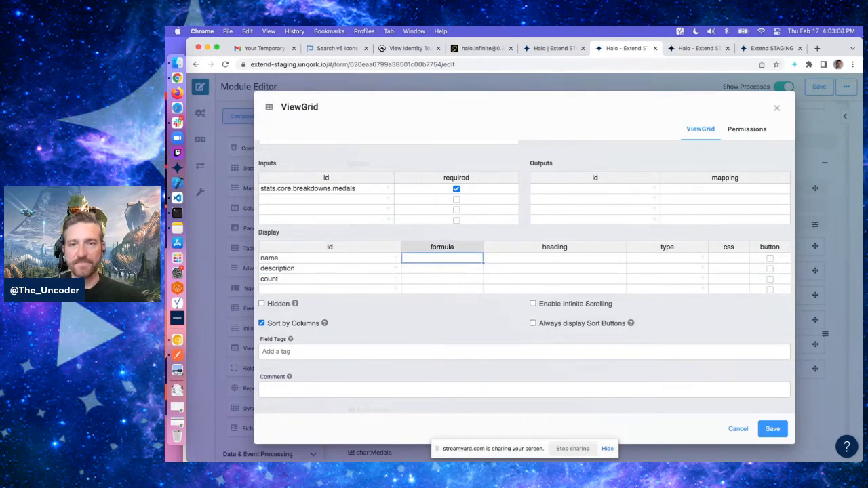
# Give the display columns the headings Name, Description and Count
pyautogui.press('Right')
pyautogui.write('Name')
pyautogui.press('Return')
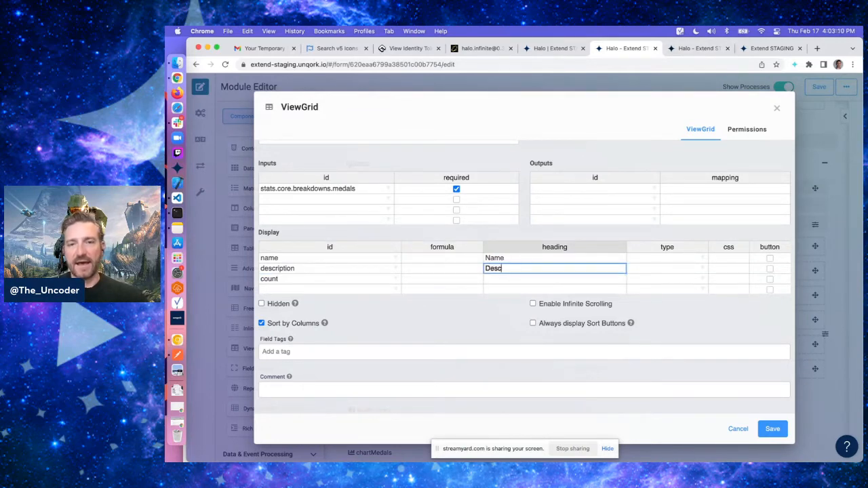
pyautogui.write('Description')
pyautogui.press('Return')
pyautogui.write('C')
# Set the display column types to string for name and description and number for count
pyautogui.press('Right')
pyautogui.press('Up')
pyautogui.press('Up')
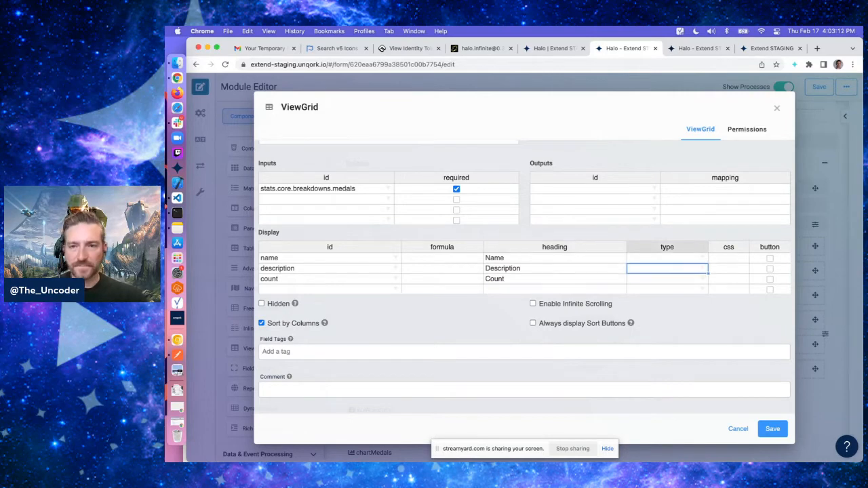
pyautogui.write('string')
pyautogui.press('Return')
pyautogui.write('string')
pyautogui.press('Return')
pyautogui.write('number')
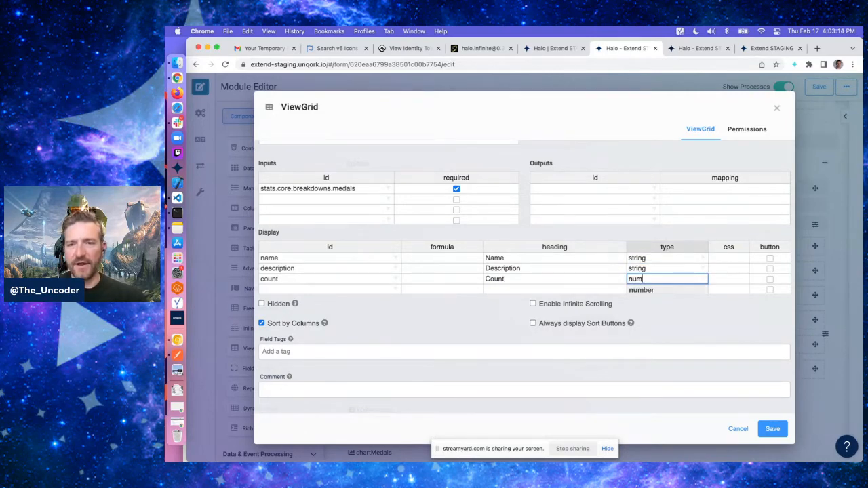
pyautogui.press('Return')
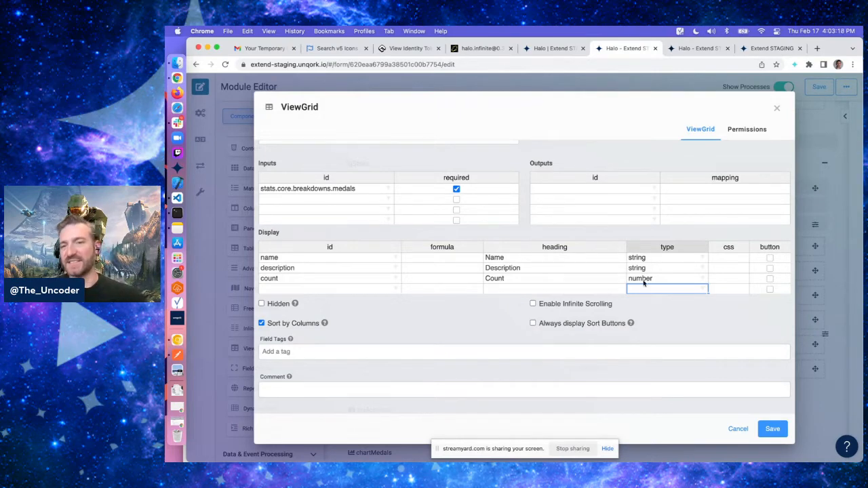
pyautogui.press('Up')
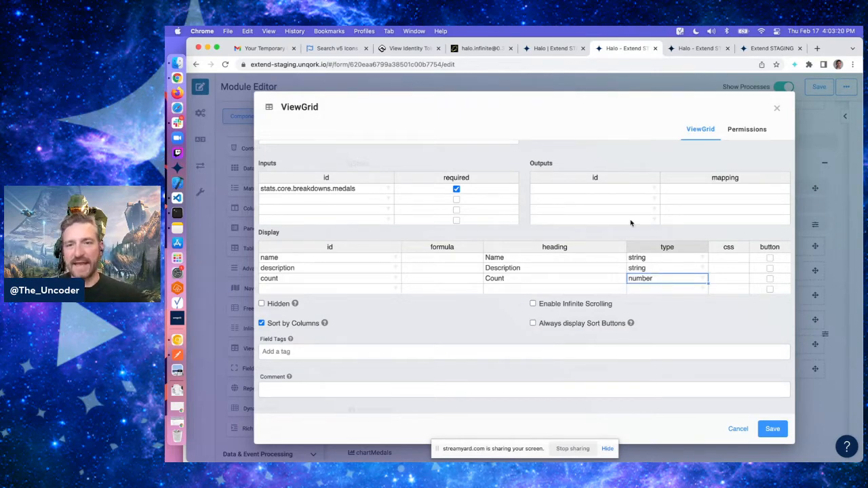
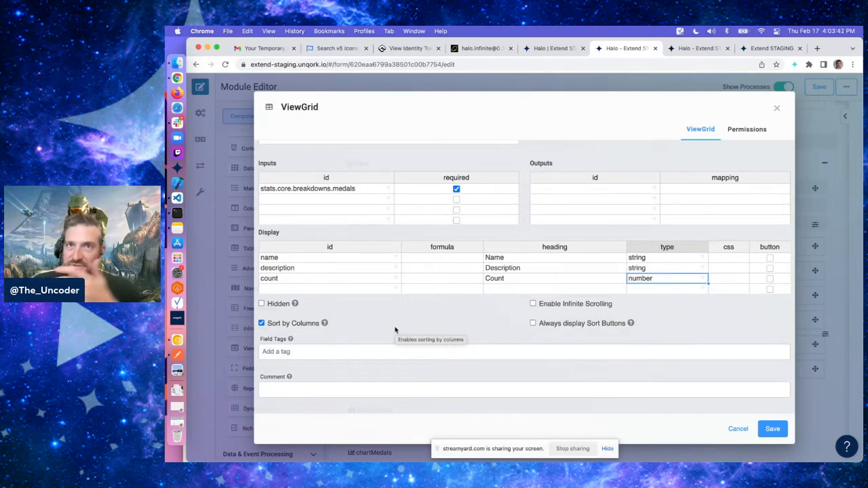
# Save the ViewGrid settings and then save the module
pyautogui.click(678, 324)
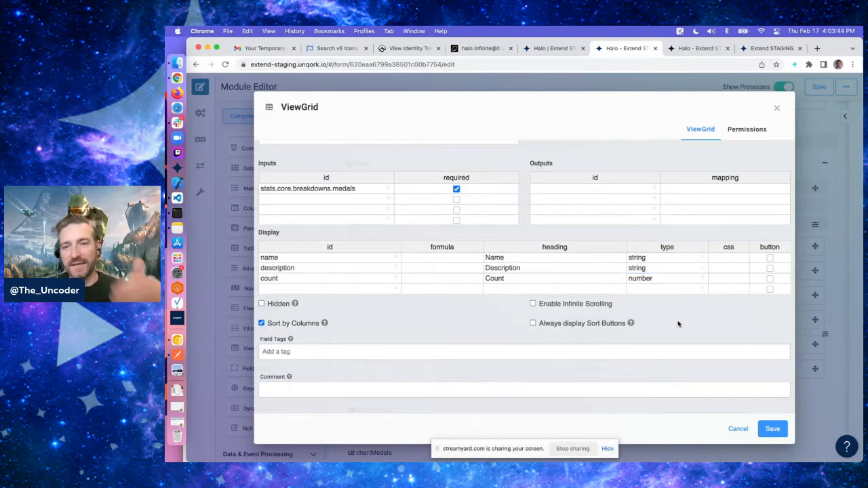
pyautogui.click(772, 429)
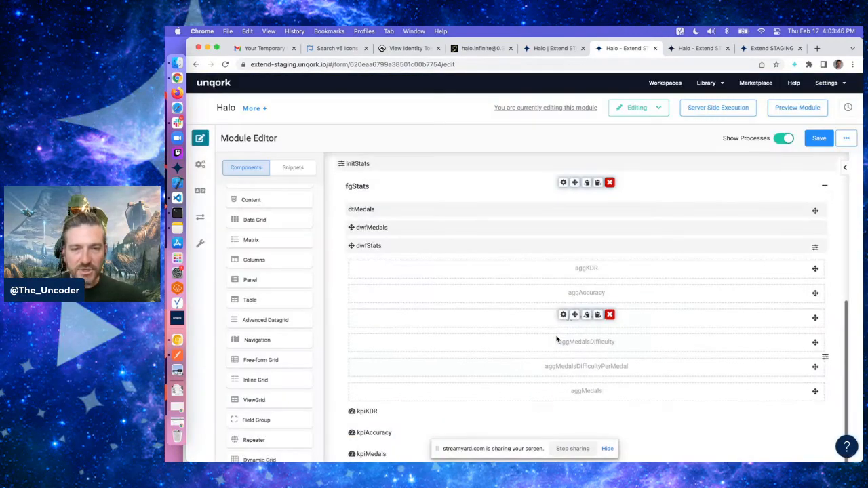
pyautogui.scroll(-2, 556, 339)
pyautogui.scroll(5, 785, 136)
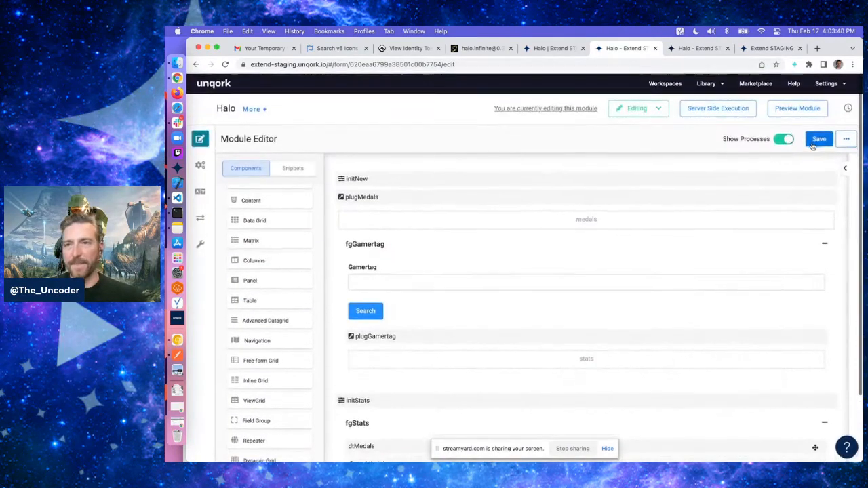
pyautogui.click(819, 138)
# Reload the module preview and search for the gamertag gamblend
pyautogui.click(686, 49)
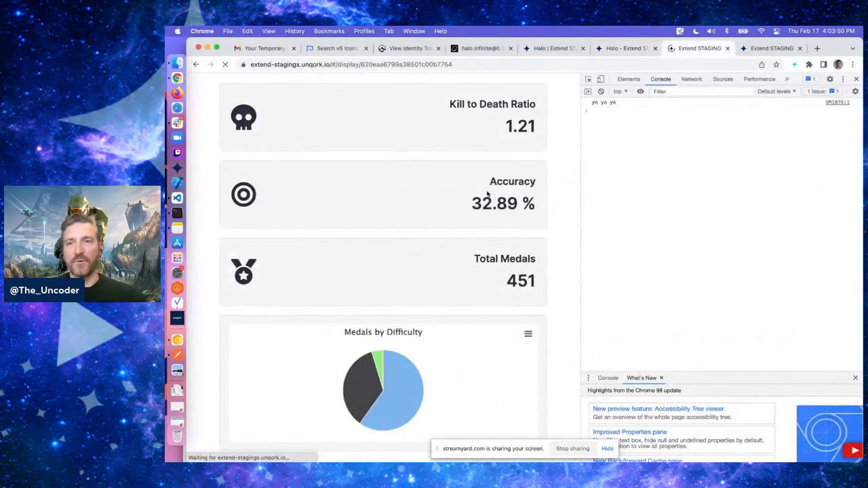
pyautogui.press('super+r')
pyautogui.write('gamblen')
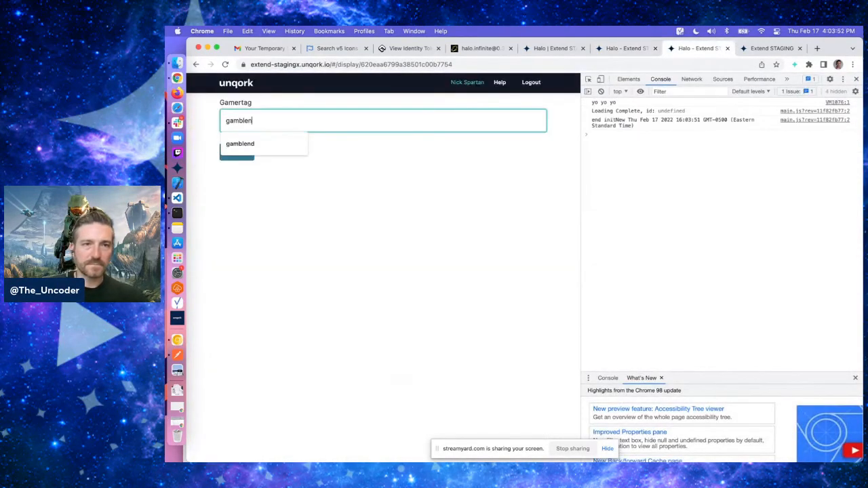
pyautogui.write('d')
pyautogui.click(237, 152)
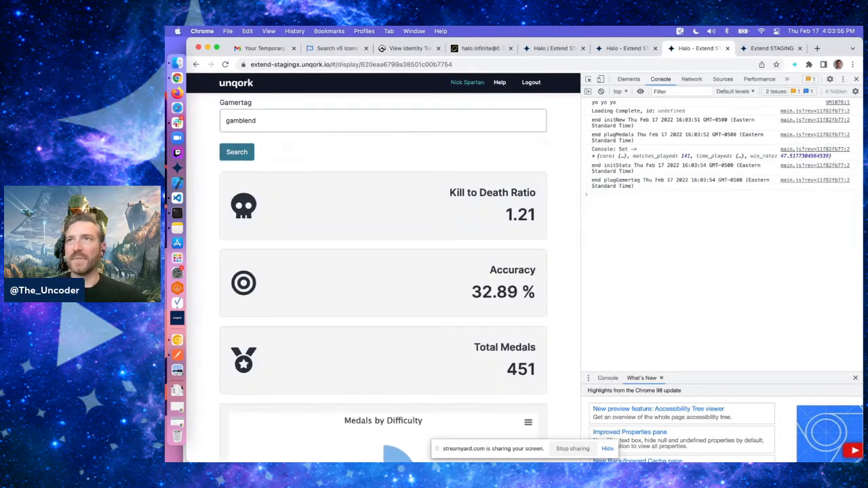
# Sort the previewed medals grid by the Count column, ascending and then descending
pyautogui.scroll(-10, 572, 324)
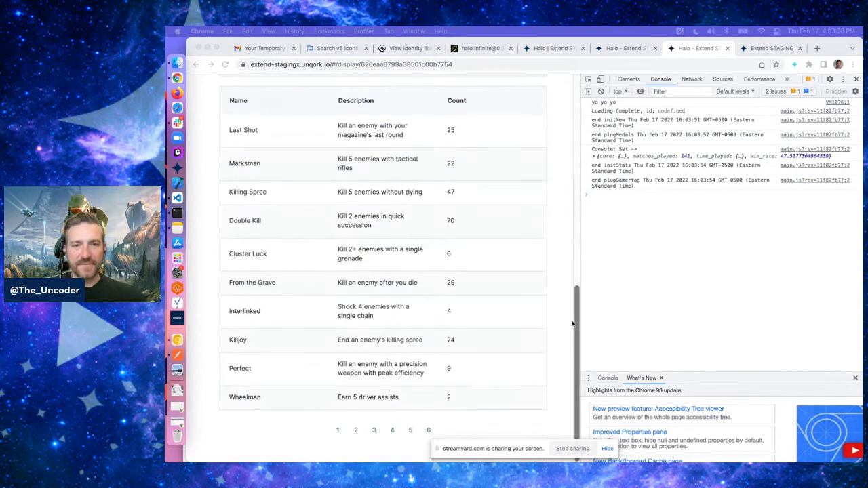
pyautogui.scroll(1, 327, 261)
pyautogui.scroll(-1, 316, 279)
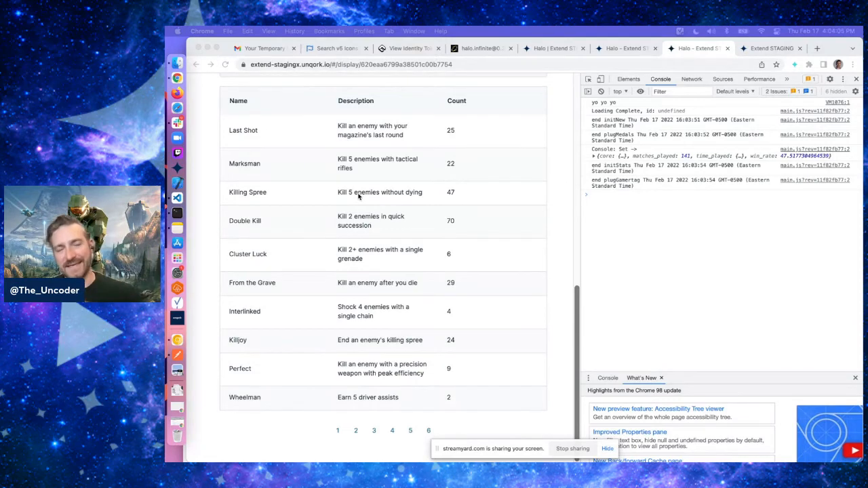
pyautogui.click(457, 101)
pyautogui.click(457, 101)
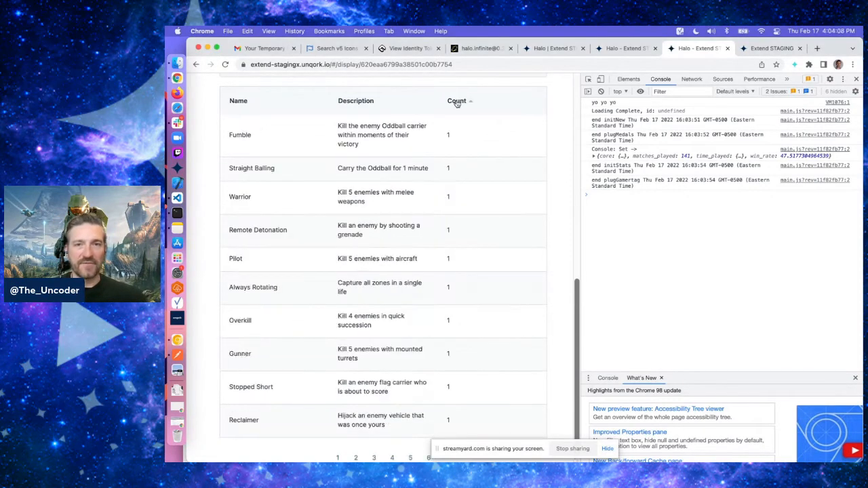
pyautogui.click(458, 101)
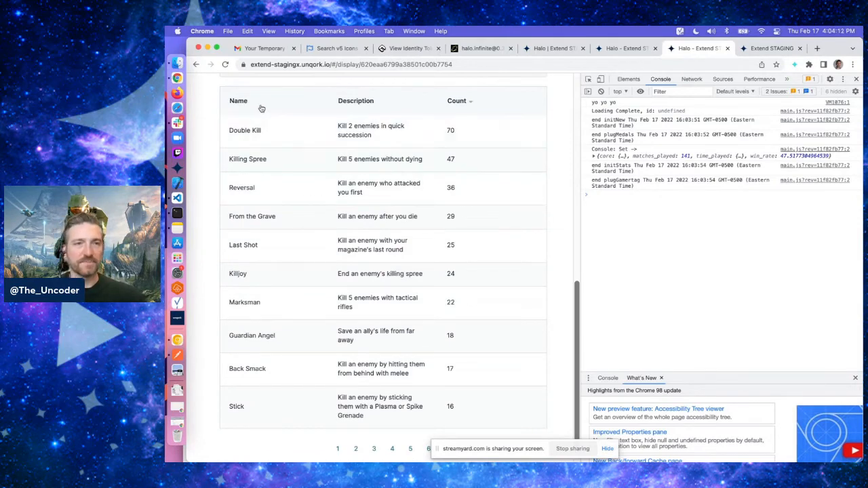
# In the module editor, find the Button component and place it below vgMedals
pyautogui.click(625, 48)
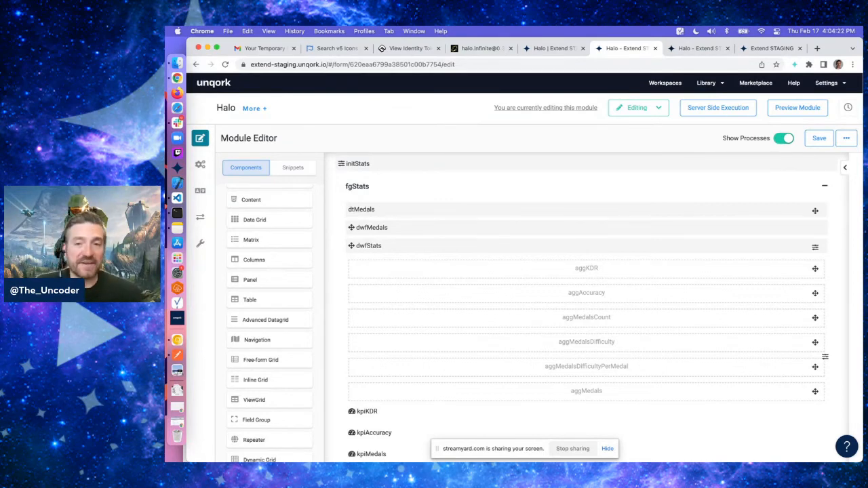
pyautogui.scroll(-3, 640, 285)
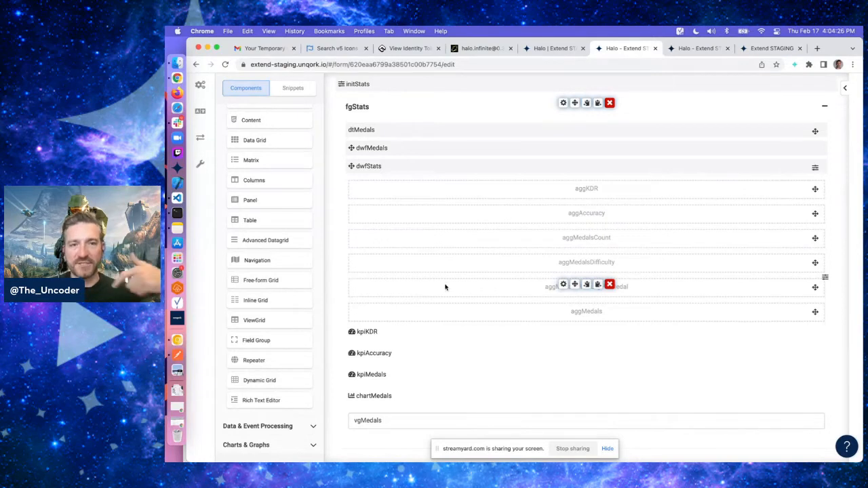
pyautogui.scroll(3, 281, 266)
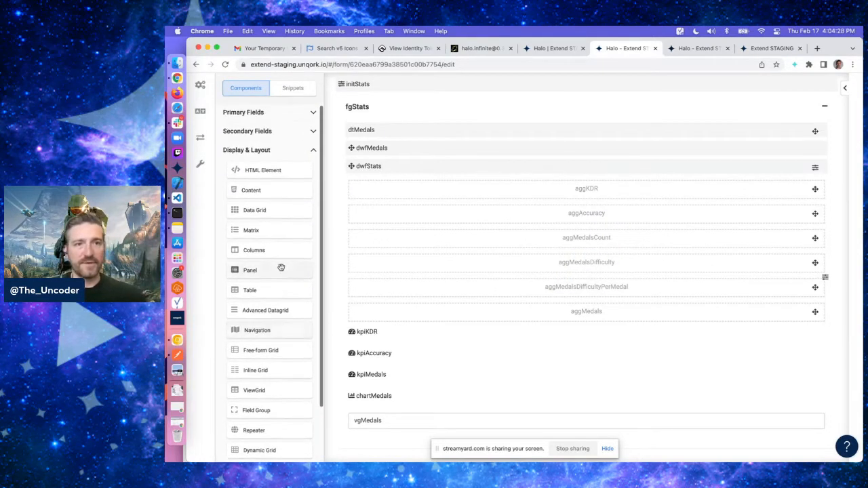
pyautogui.scroll(2, 281, 266)
pyautogui.click(262, 174)
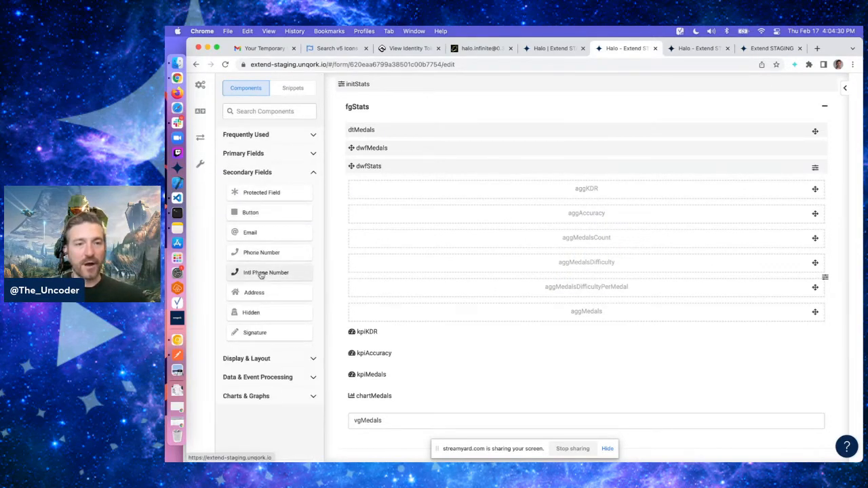
pyautogui.click(246, 154)
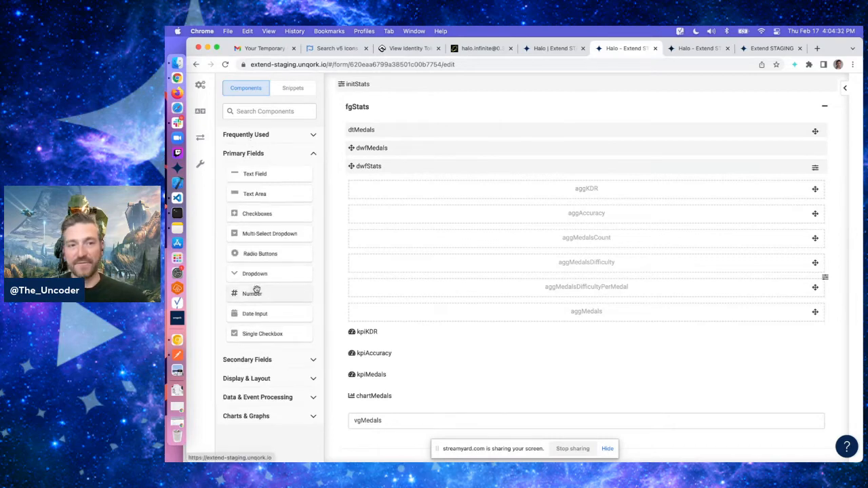
pyautogui.scroll(1, 274, 167)
pyautogui.click(283, 148)
pyautogui.write('b')
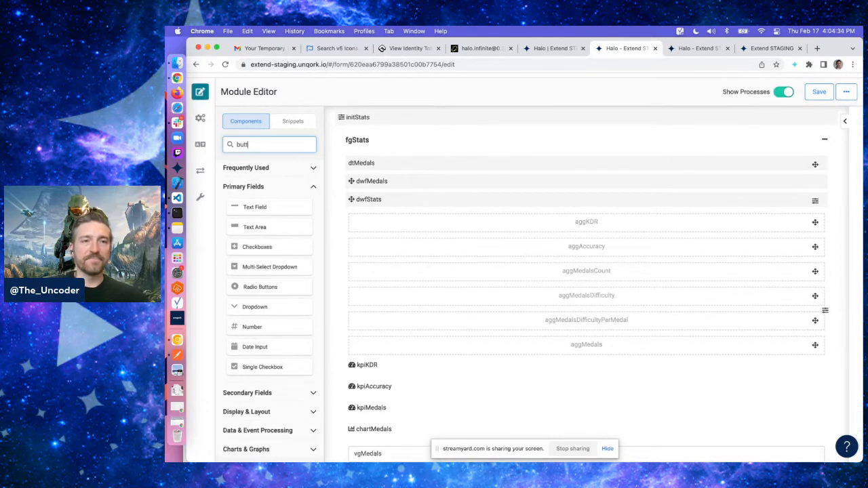
pyautogui.write('utt')
pyautogui.scroll(-1, 548, 248)
pyautogui.moveTo(282, 201); pyautogui.dragTo(406, 444)
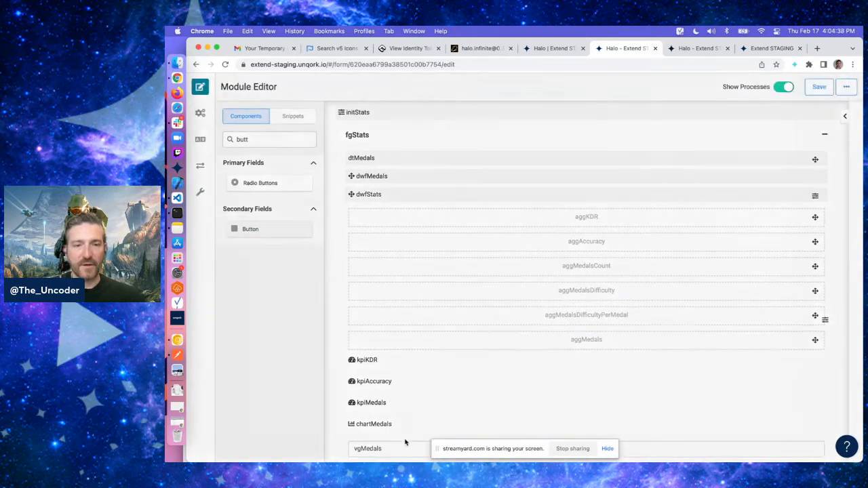
# Set the button's property ID to btnSave and its label to Save Profile, keeping the Save action, and save it
pyautogui.write('btnSa')
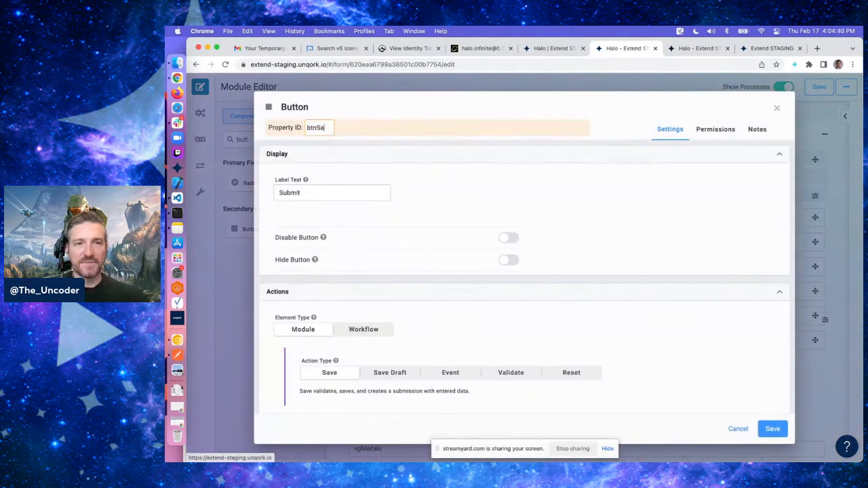
pyautogui.write('ve')
pyautogui.press('Tab')
pyautogui.write('Save Pro')
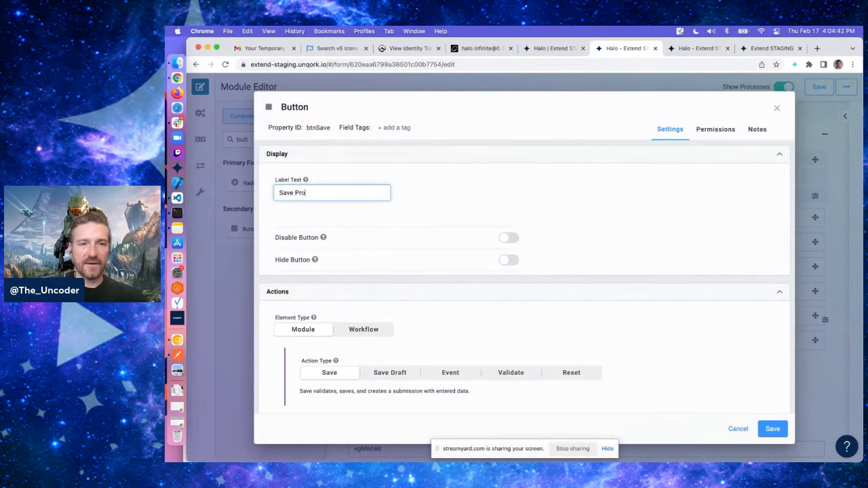
pyautogui.scroll(-3, 618, 277)
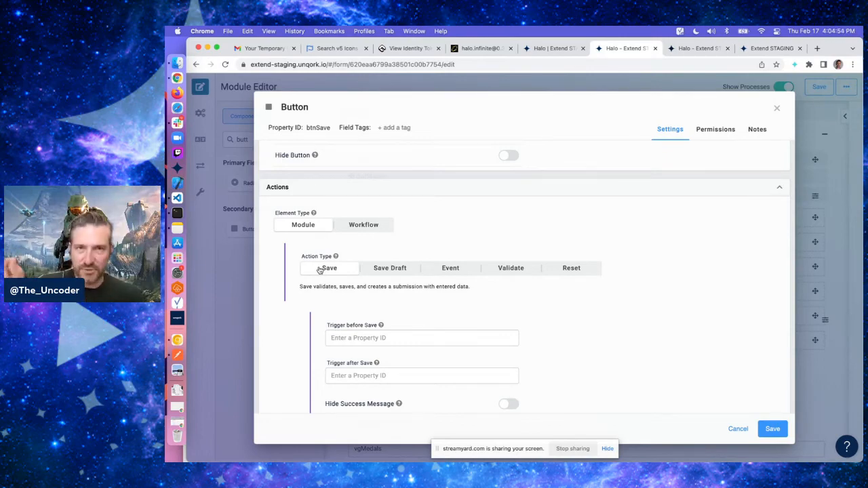
pyautogui.scroll(-5, 593, 285)
pyautogui.scroll(10, 597, 268)
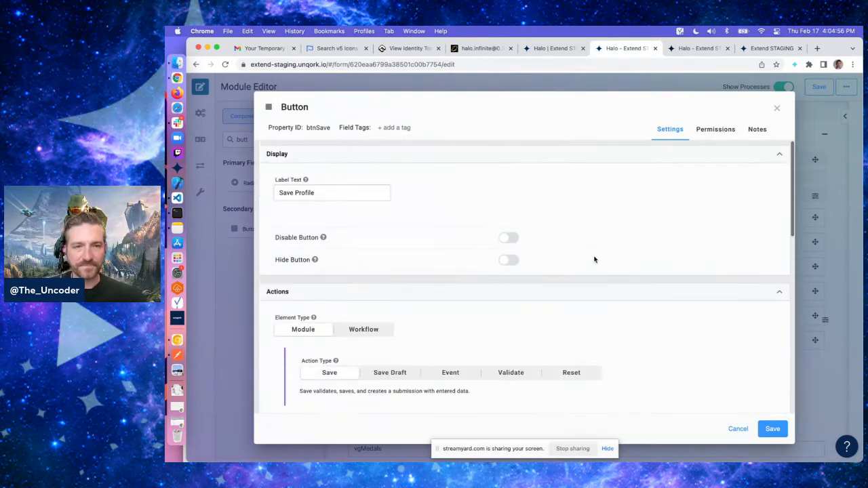
pyautogui.click(772, 430)
# Save the module
pyautogui.scroll(-3, 615, 293)
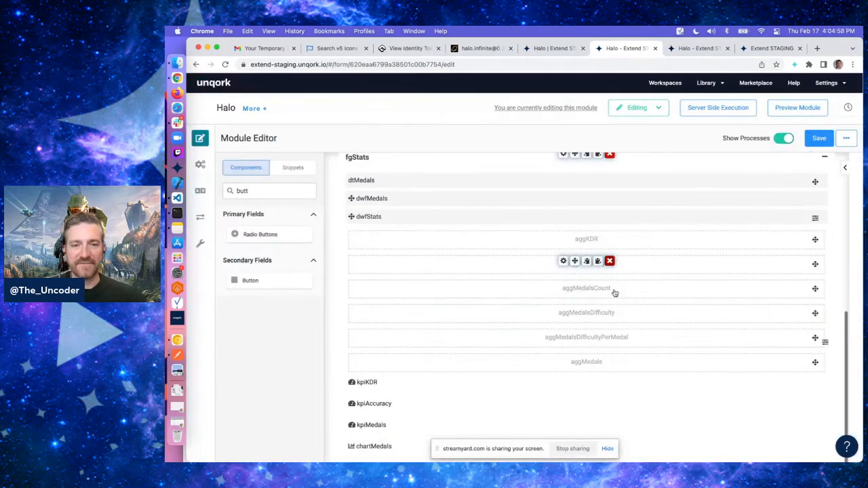
pyautogui.scroll(10, 756, 178)
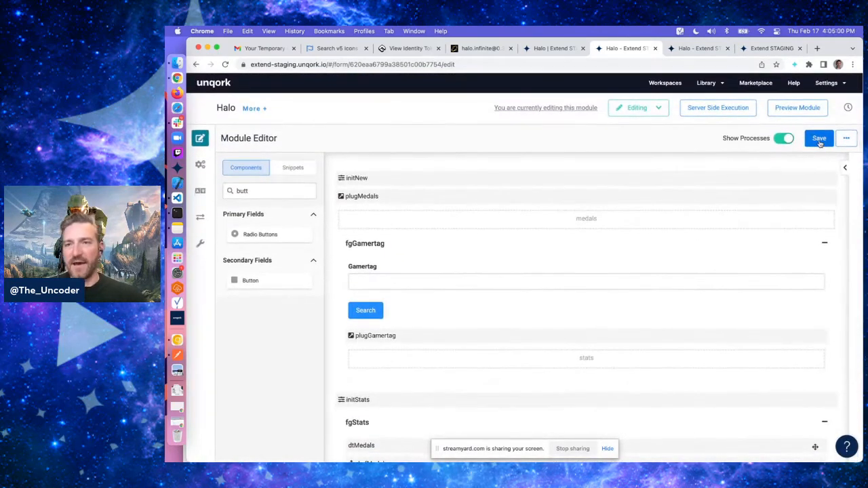
pyautogui.click(820, 139)
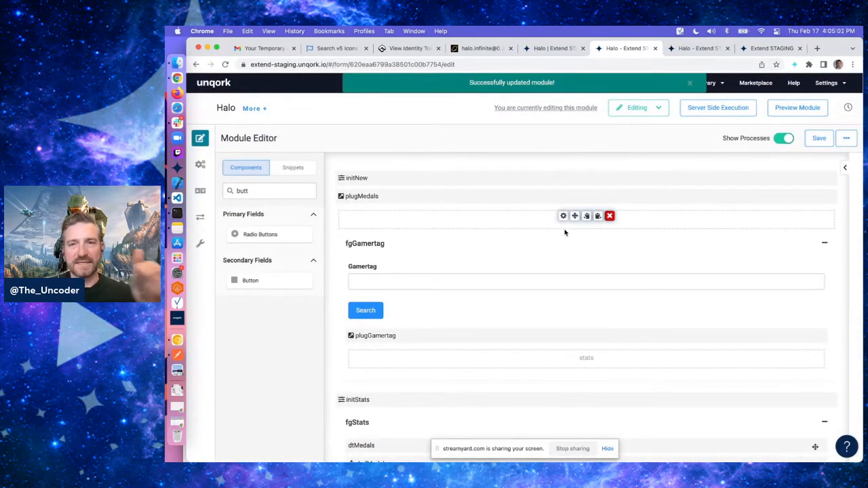
pyautogui.click(695, 48)
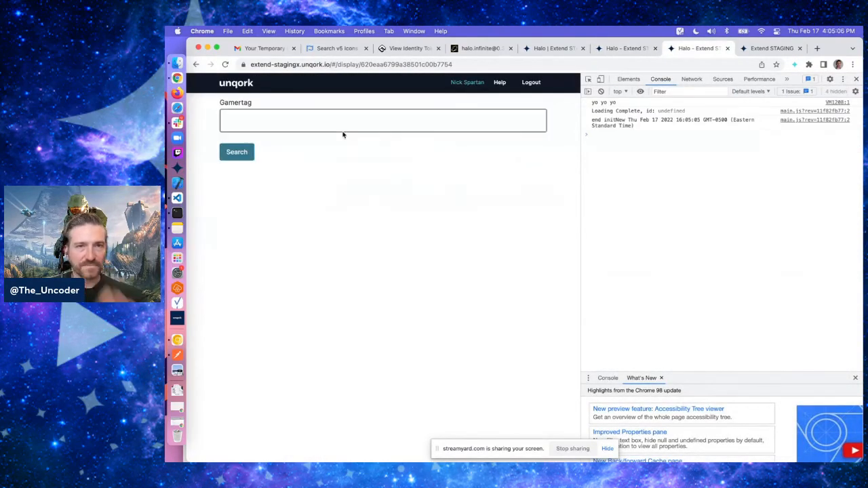
pyautogui.click(332, 127)
pyautogui.write('gamblend')
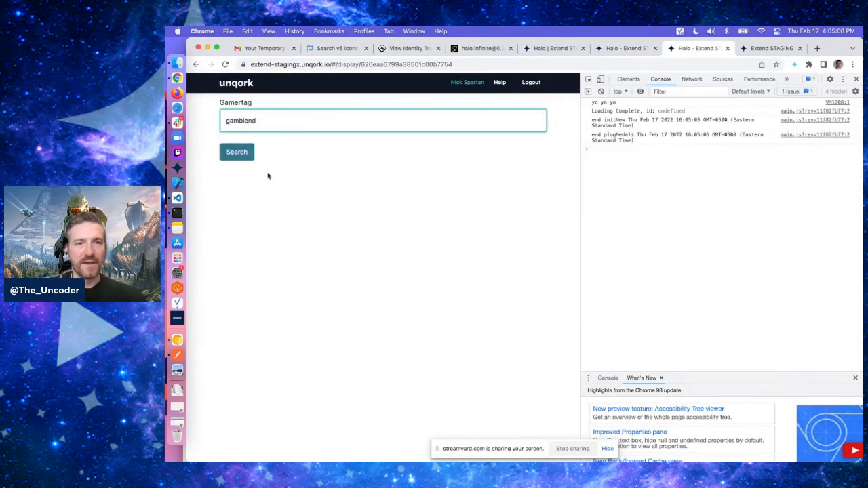
pyautogui.click(245, 159)
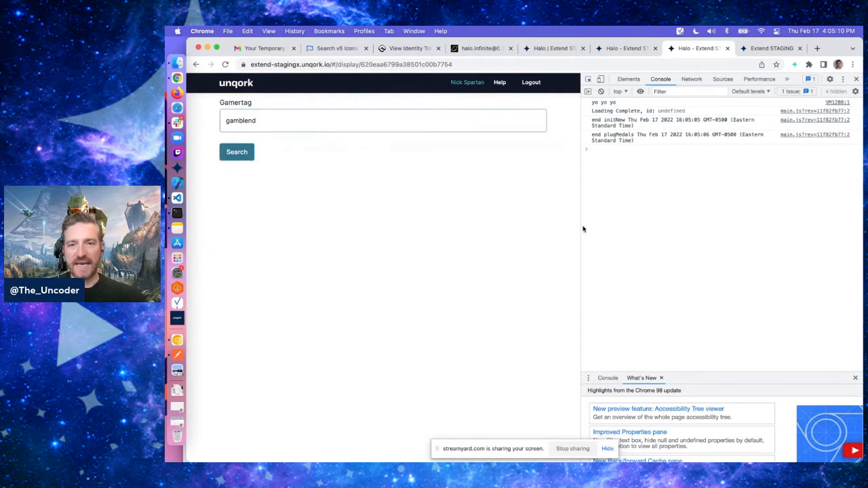
# Submit the stats with Save Profile in the preview and dismiss the success dialog
pyautogui.moveTo(582, 227); pyautogui.dragTo(694, 232)
pyautogui.scroll(-15, 516, 217)
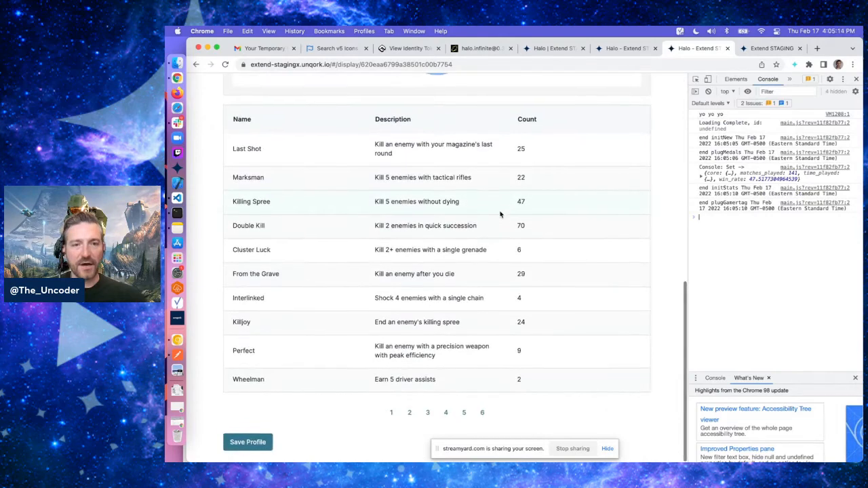
pyautogui.click(259, 443)
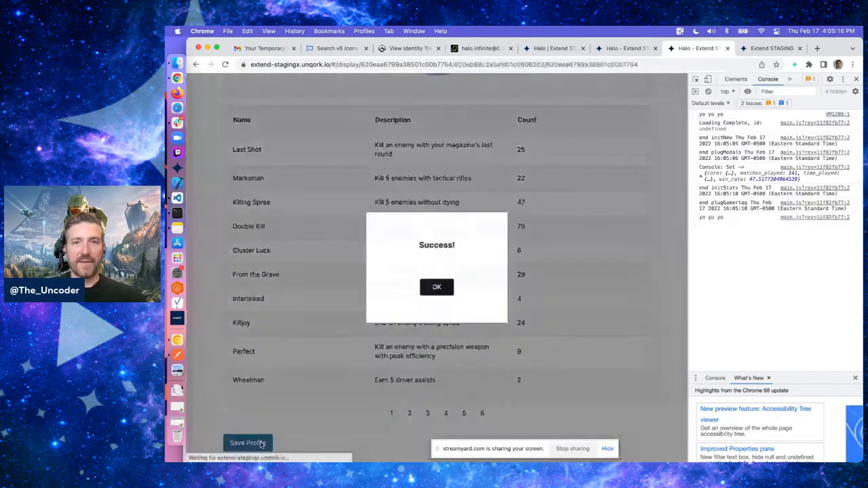
pyautogui.click(442, 288)
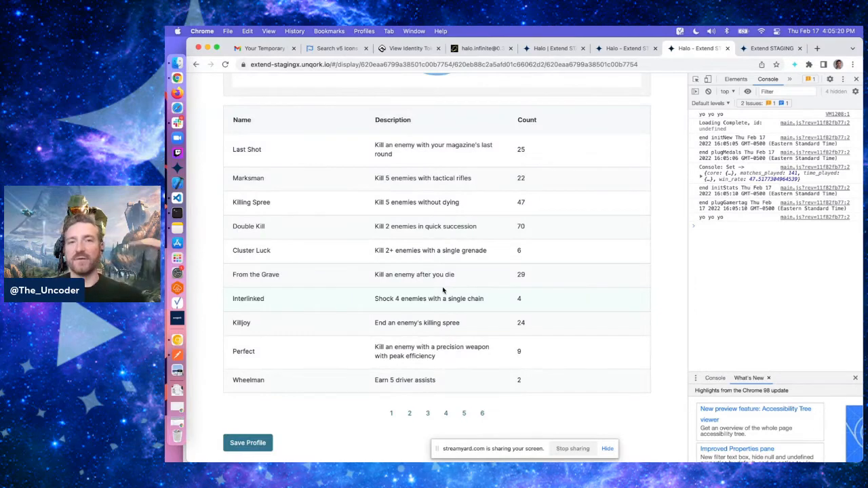
# Examine the module and submission IDs in the preview page's address
pyautogui.click(462, 63)
pyautogui.press('Left')
pyautogui.press('Left')
pyautogui.press('shift+super+Right')
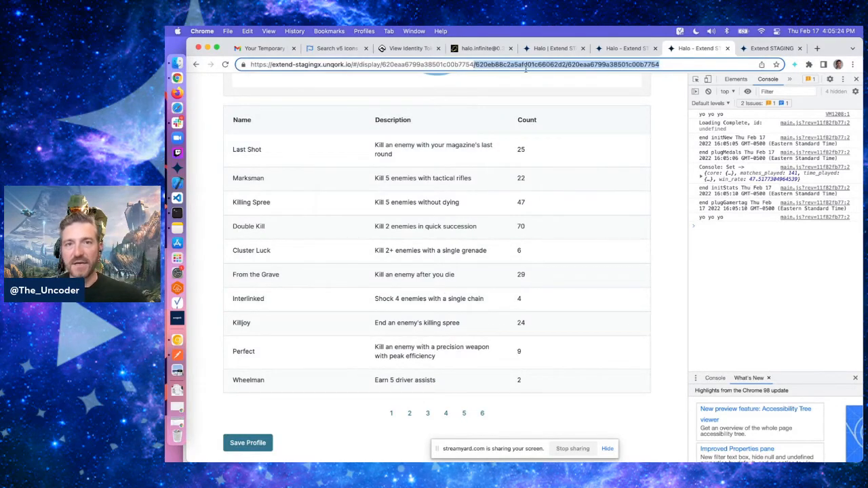
pyautogui.doubleClick(446, 65)
pyautogui.click(445, 65)
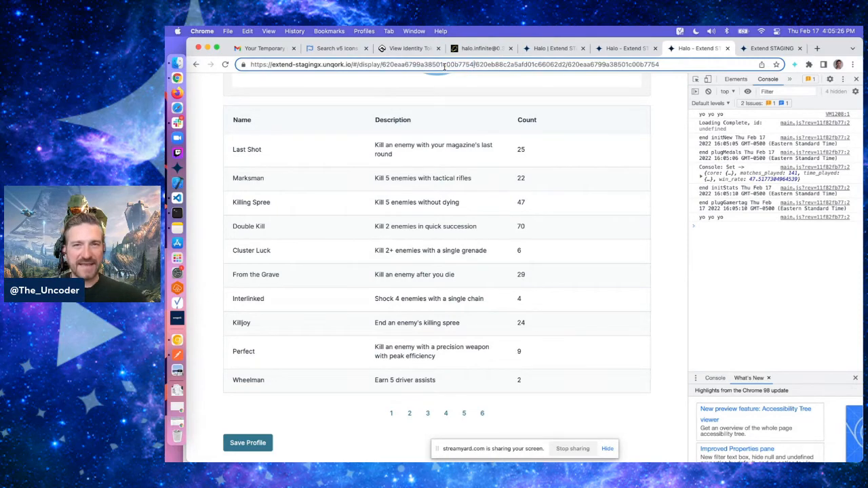
pyautogui.doubleClick(437, 64)
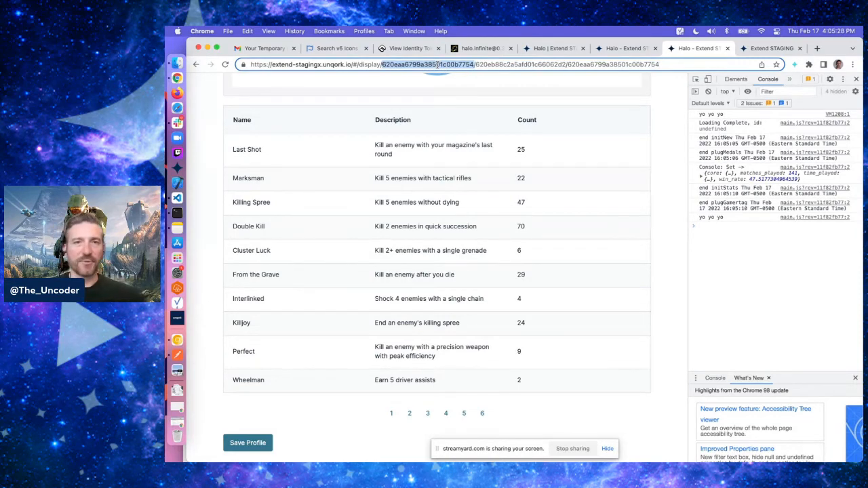
pyautogui.click(496, 66)
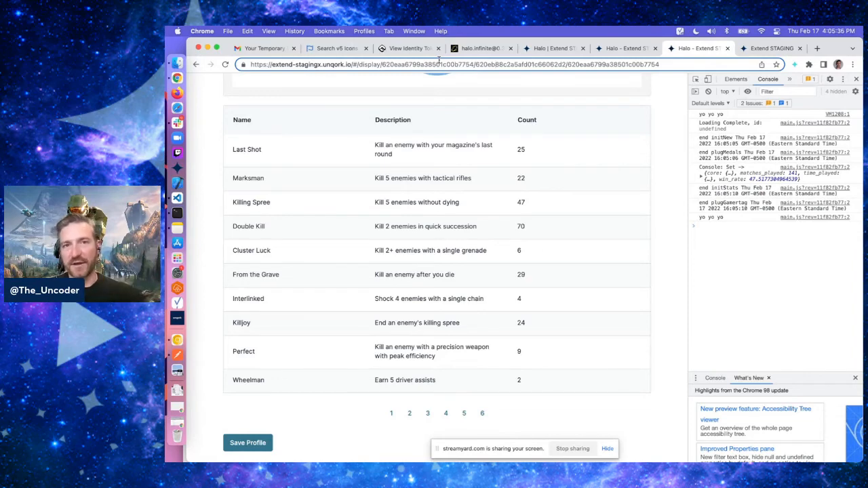
pyautogui.doubleClick(445, 66)
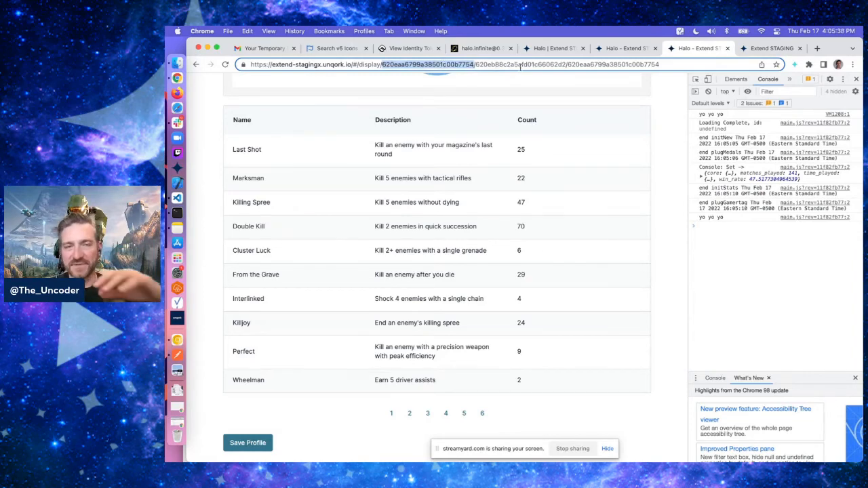
# Select the IDs in the preview page's address and reload the page
pyautogui.doubleClick(527, 66)
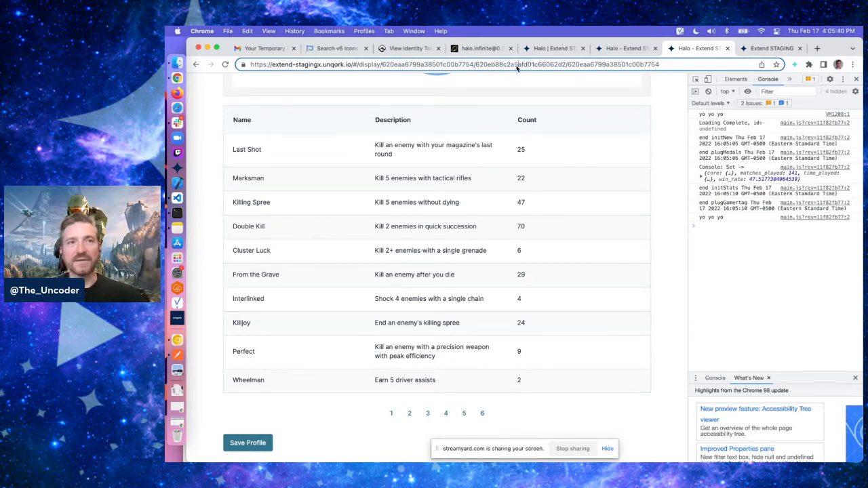
pyautogui.doubleClick(517, 66)
pyautogui.doubleClick(517, 66)
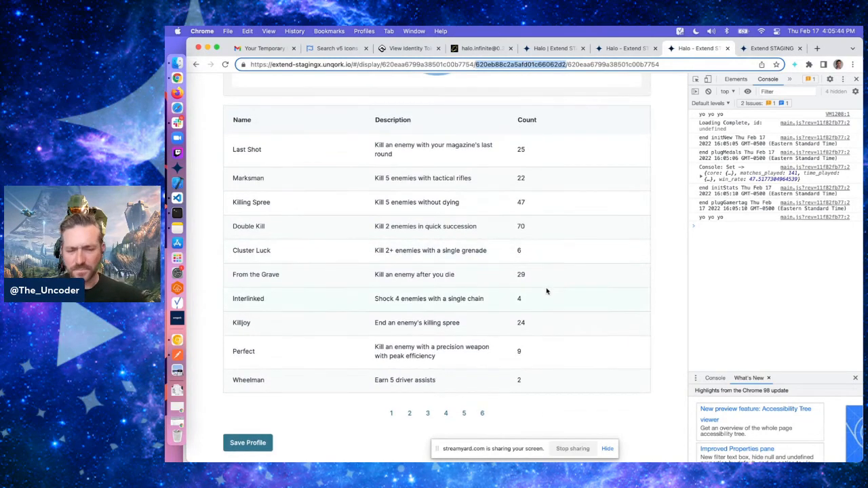
pyautogui.scroll(15, 582, 321)
pyautogui.press('super+r')
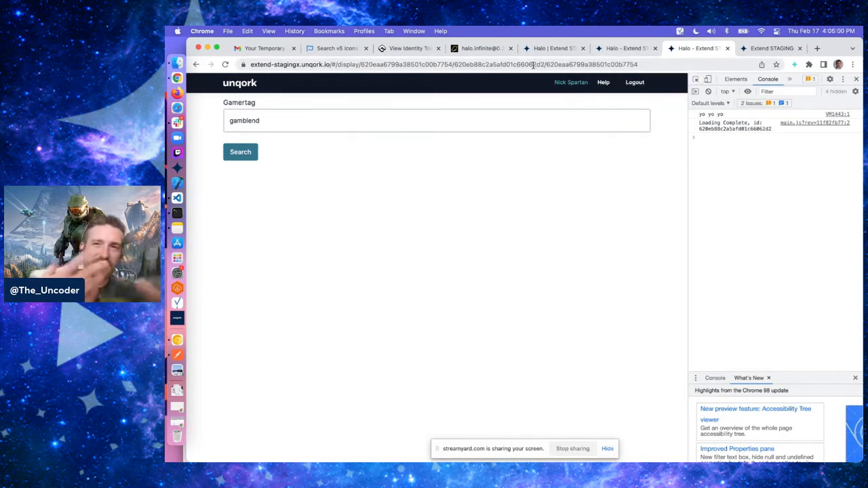
# Add an Initializer named initEdit at the end of the module with the Edit Submission trigger type
pyautogui.click(628, 49)
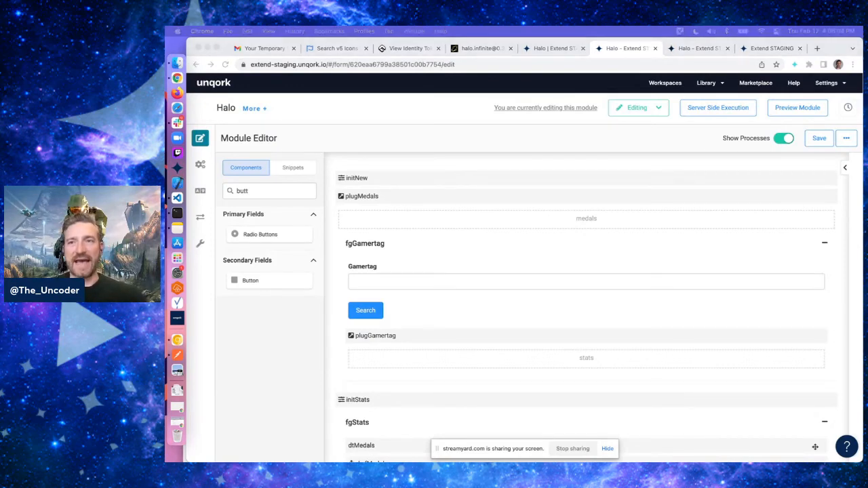
pyautogui.scroll(-10, 658, 256)
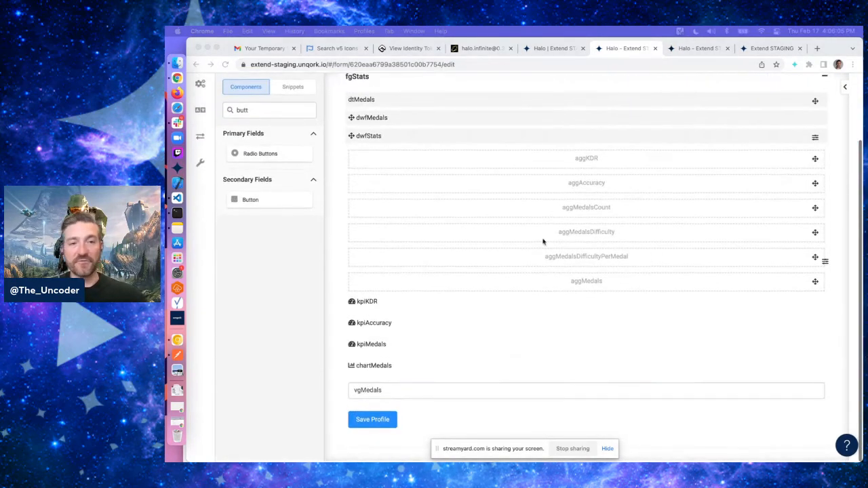
pyautogui.doubleClick(262, 110)
pyautogui.write('in')
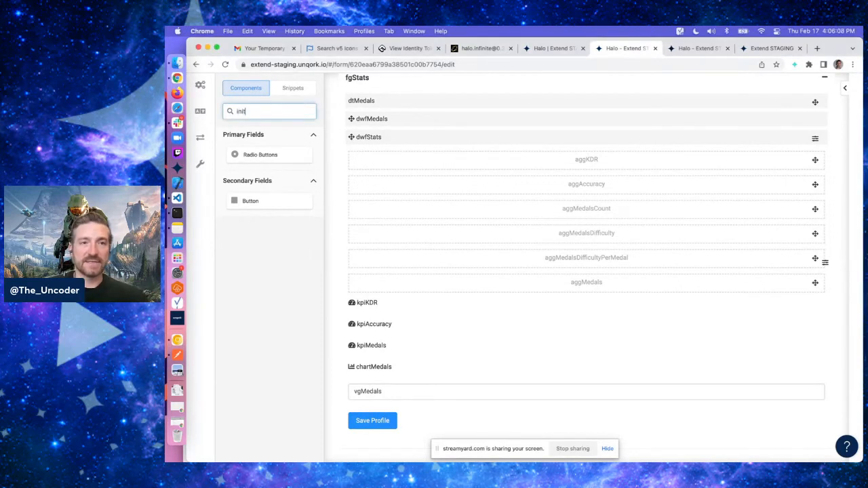
pyautogui.write('it')
pyautogui.moveTo(253, 157); pyautogui.dragTo(399, 453)
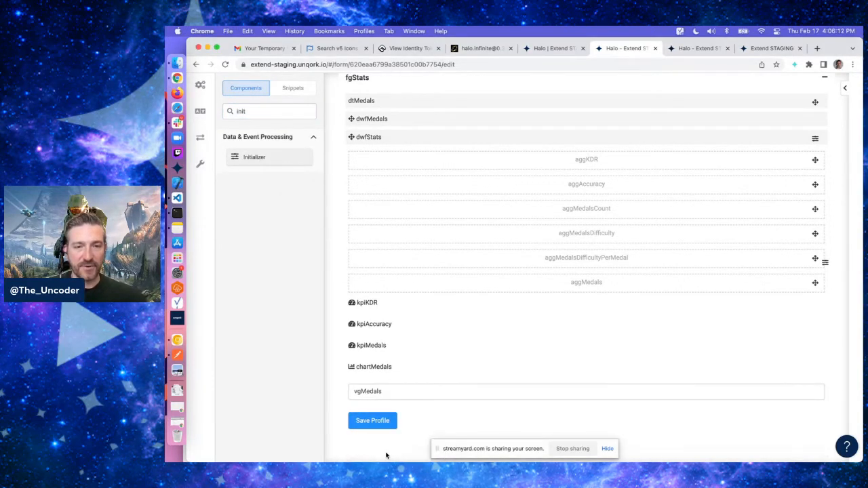
pyautogui.write('initE')
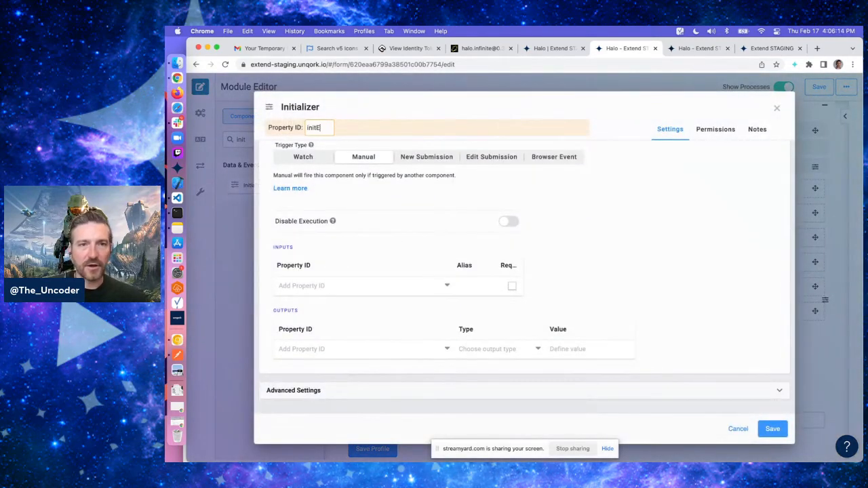
pyautogui.write('dit')
pyautogui.click(490, 157)
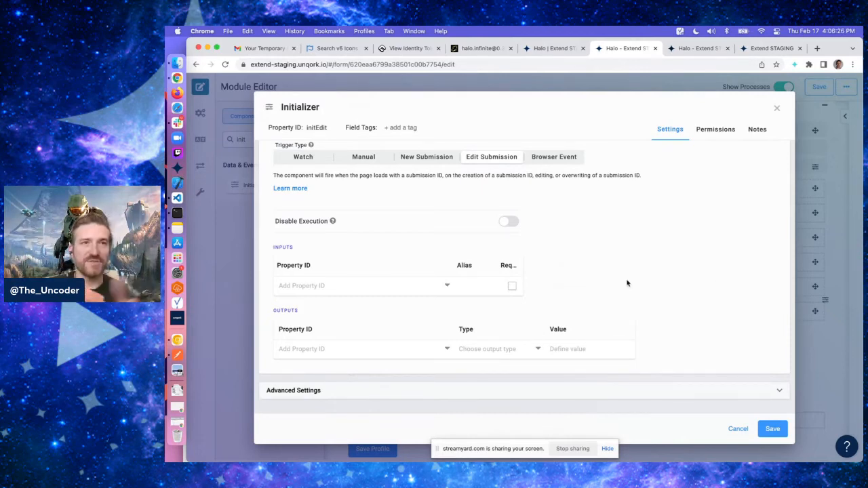
# Add an initEdit output setting btnSearch's visible property to no
pyautogui.click(337, 348)
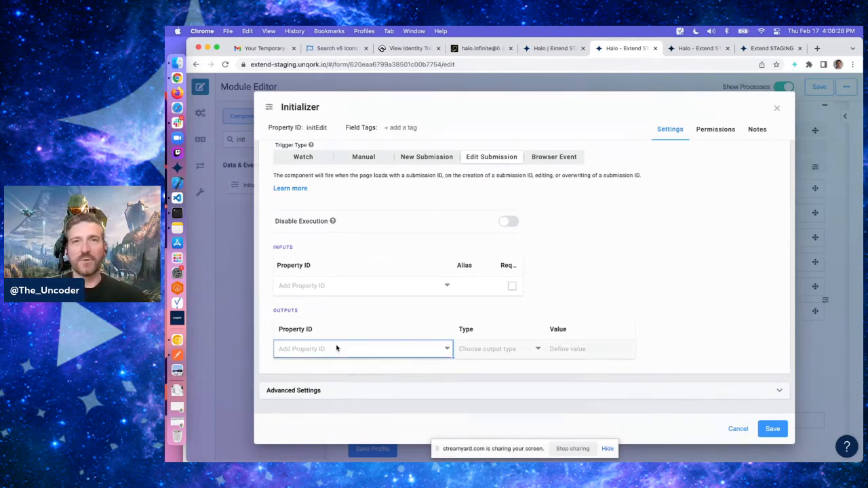
pyautogui.write('btnSearch')
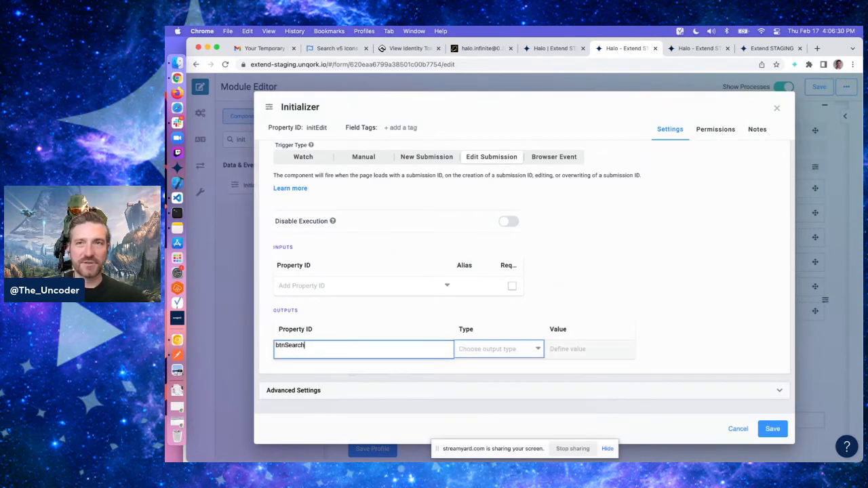
pyautogui.press('Tab')
pyautogui.write('visi')
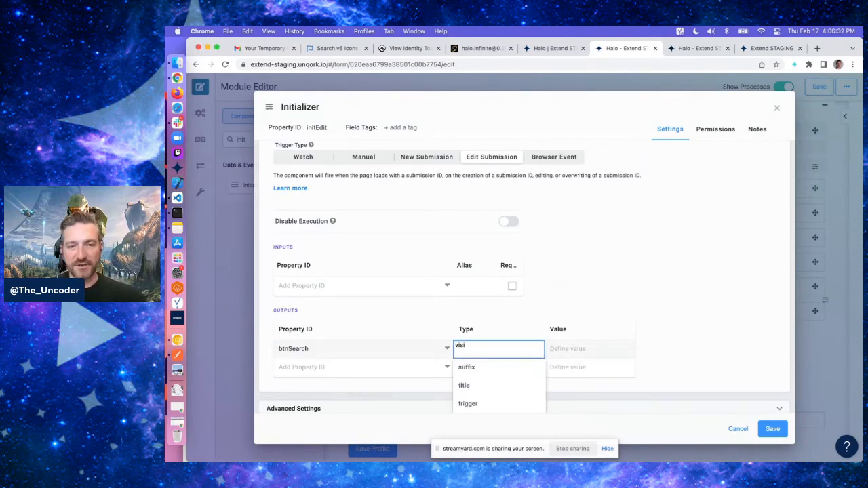
pyautogui.press('Tab')
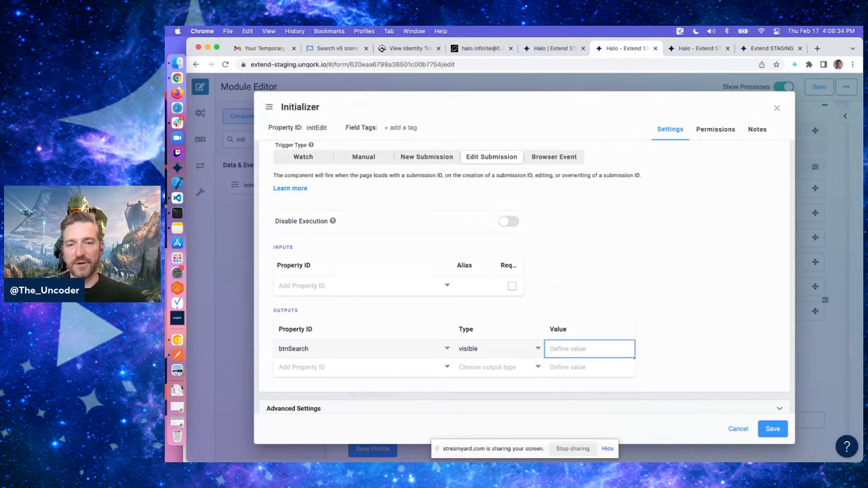
pyautogui.press('Return')
pyautogui.write('no')
pyautogui.press('Return')
# Add an initEdit output setting btnSave's visible property to no
pyautogui.press('Left')
pyautogui.press('Left')
pyautogui.write('b')
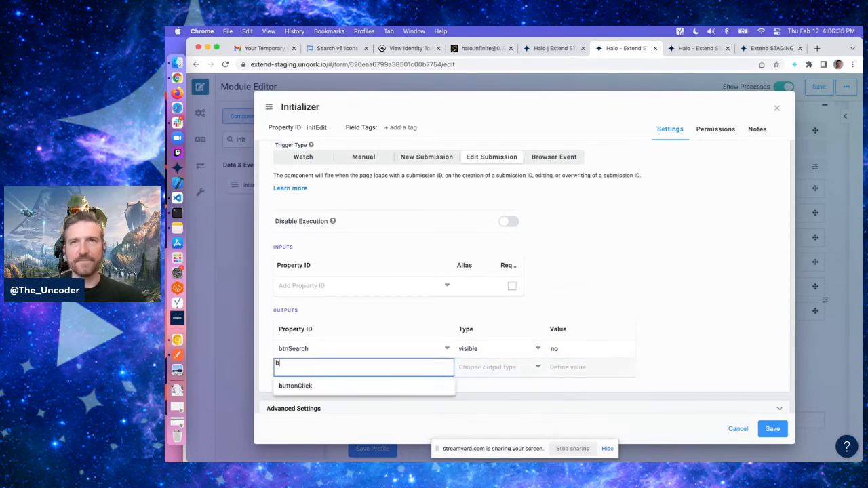
pyautogui.write('tnSave')
pyautogui.press('Tab')
pyautogui.write('vis')
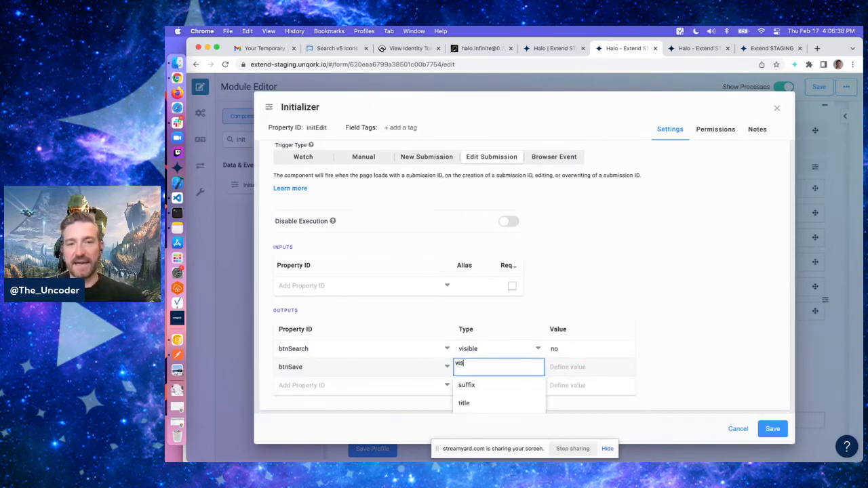
pyautogui.write('ible')
pyautogui.press('Tab')
pyautogui.write('no')
pyautogui.press('Return')
pyautogui.press('Left')
pyautogui.press('Left')
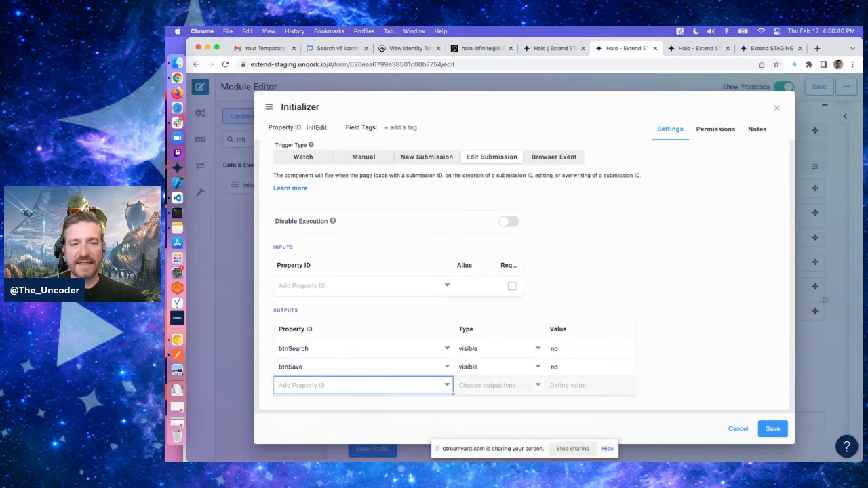
# Add an output setting gamertag's readOnlyView to yes
pyautogui.write('gamertag')
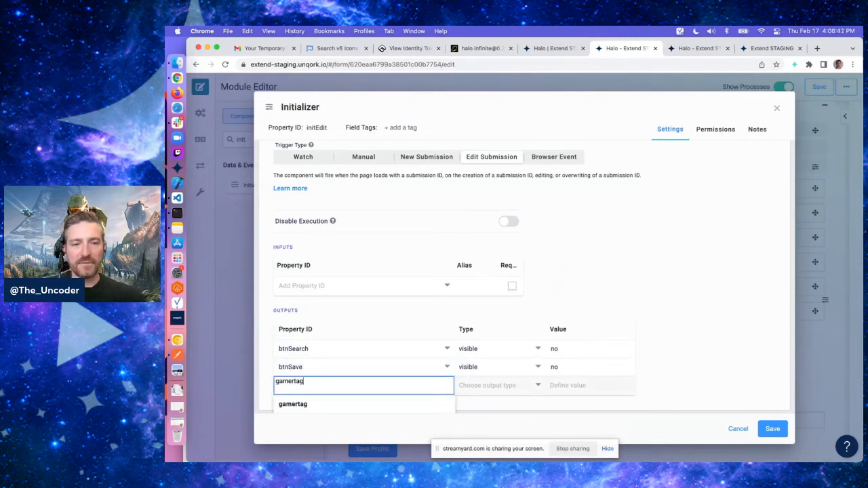
pyautogui.press('Tab')
pyautogui.write('read')
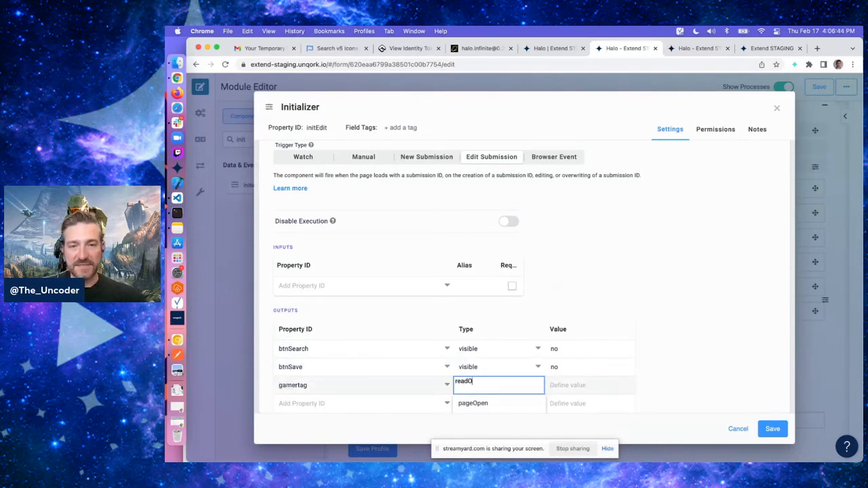
pyautogui.write('OnlyView')
pyautogui.press('Tab')
pyautogui.scroll(-2, 732, 317)
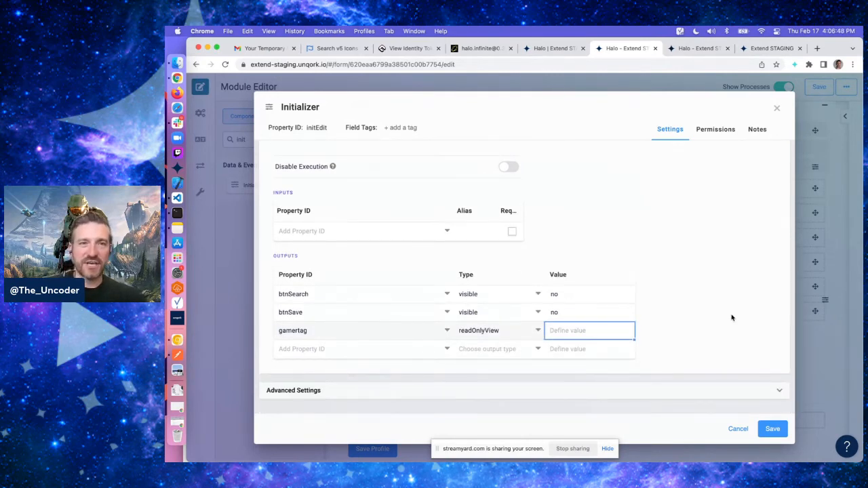
pyautogui.write('yes')
pyautogui.press('Tab')
# Add an output triggering initStats with the value GO
pyautogui.click(338, 351)
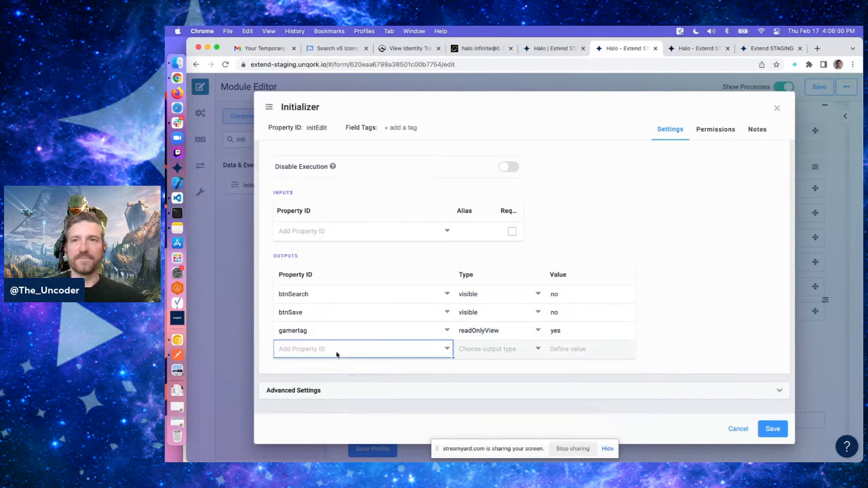
pyautogui.write('initStats')
pyautogui.press('Tab')
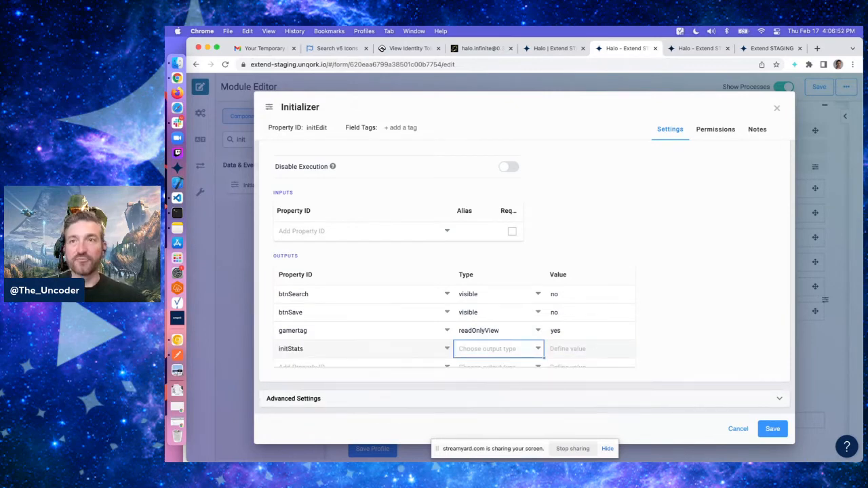
pyautogui.write('trigger')
pyautogui.press('Tab')
pyautogui.write('GO')
pyautogui.press('Return')
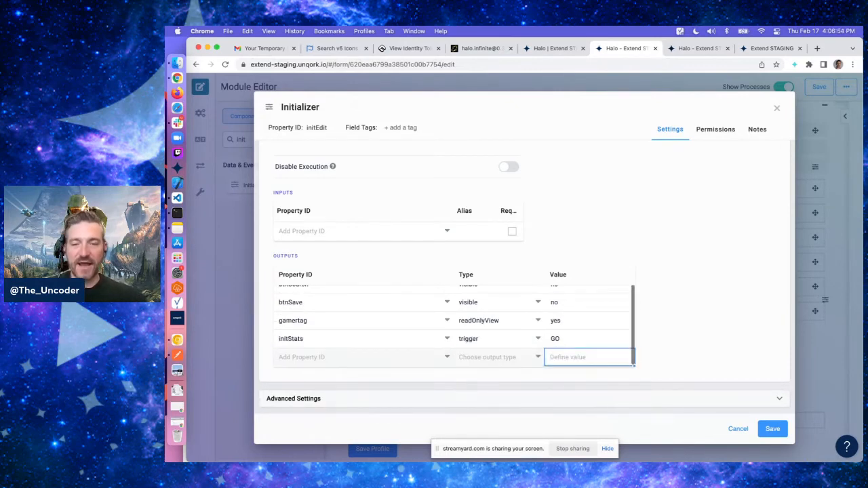
# Set the Initializer's canvas label to initEdit and save the component
pyautogui.click(660, 311)
pyautogui.scroll(5, 450, 256)
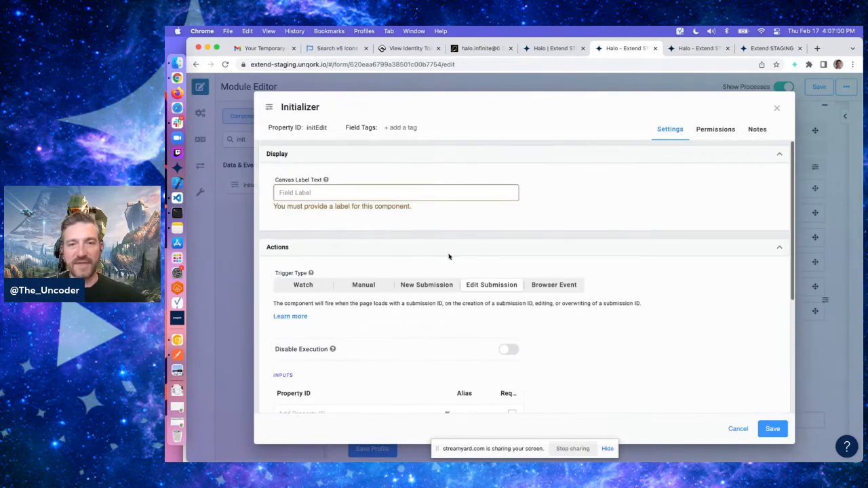
pyautogui.click(457, 194)
pyautogui.write('initEdit')
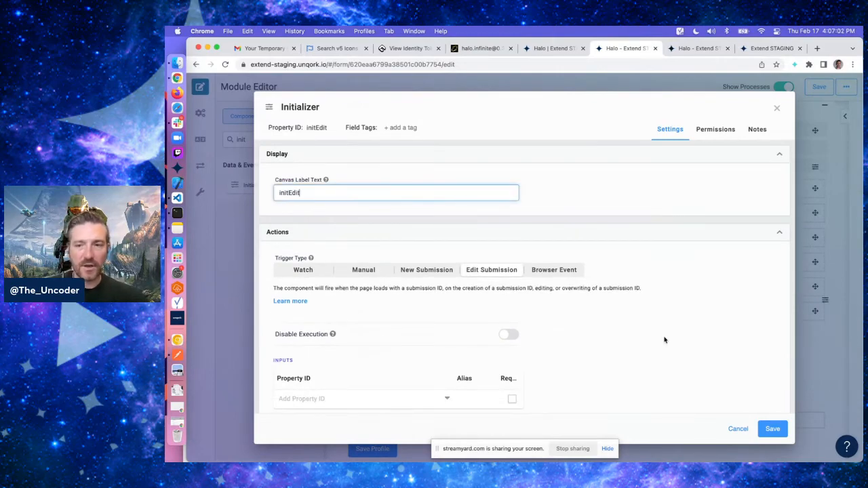
pyautogui.click(773, 429)
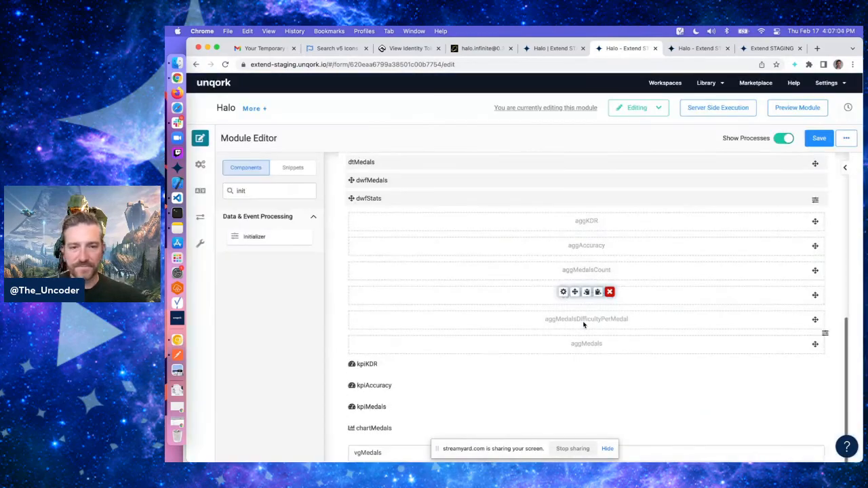
# Save the module
pyautogui.scroll(-3, 583, 325)
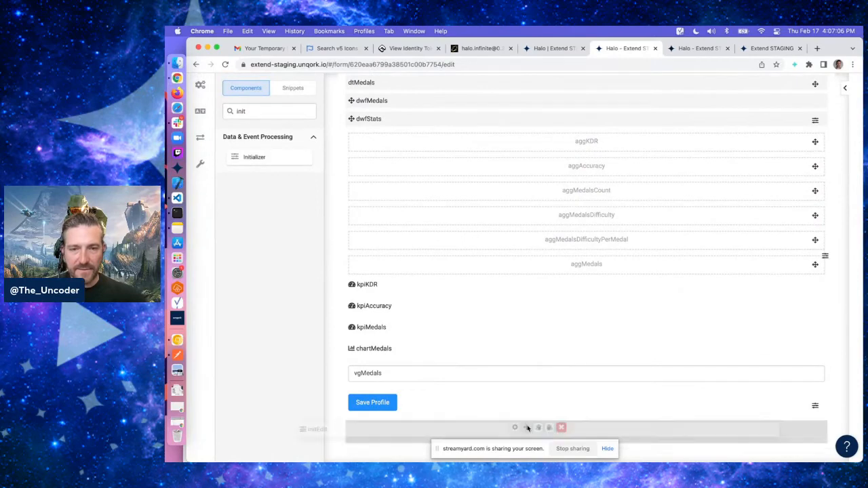
pyautogui.scroll(10, 682, 261)
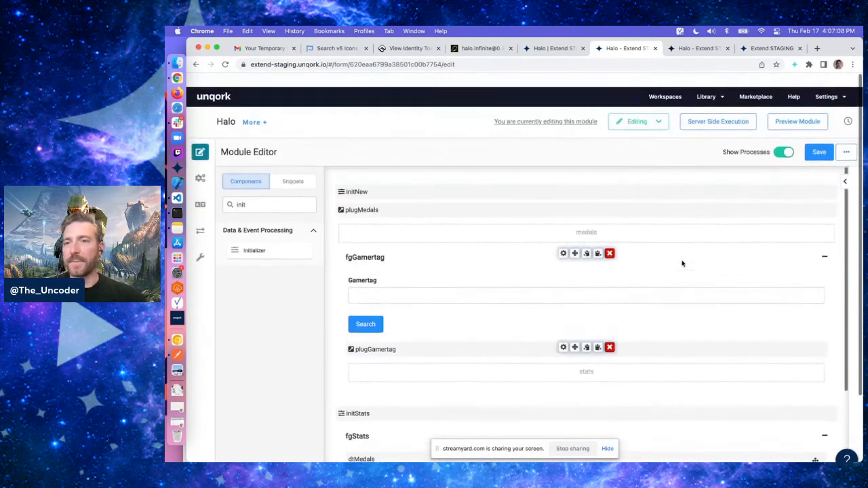
pyautogui.click(821, 140)
# Preview the module and scroll through the loaded submission's stats
pyautogui.click(798, 107)
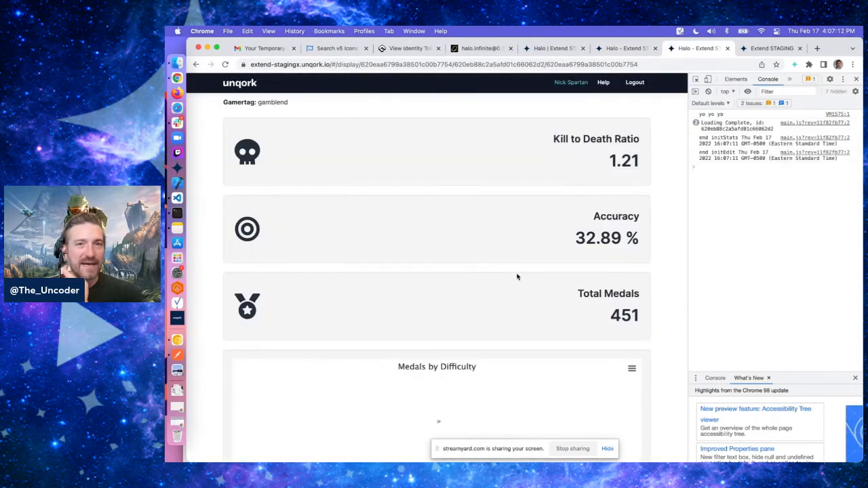
pyautogui.scroll(-10, 357, 153)
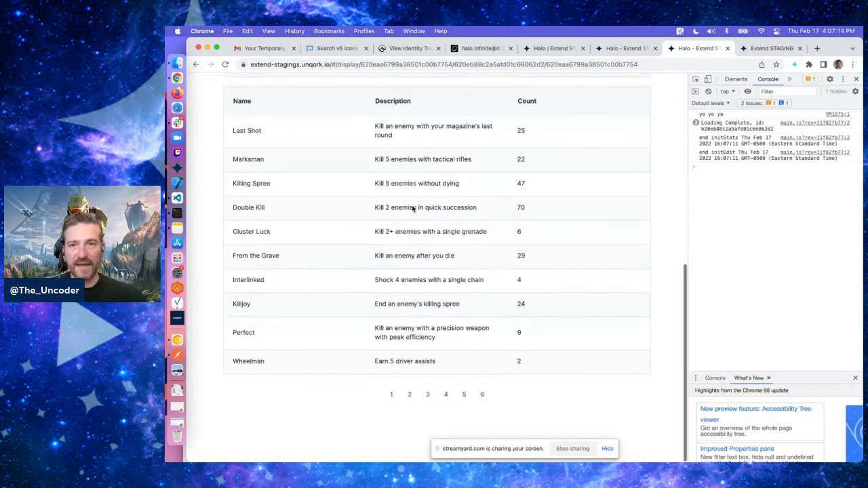
pyautogui.scroll(10, 359, 204)
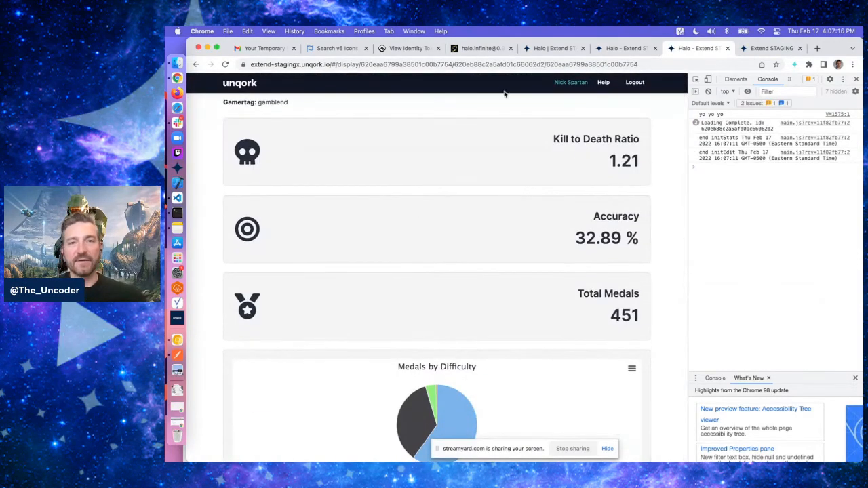
# Copy the preview page address and open it in a new incognito window
pyautogui.click(522, 65)
pyautogui.press('super+c')
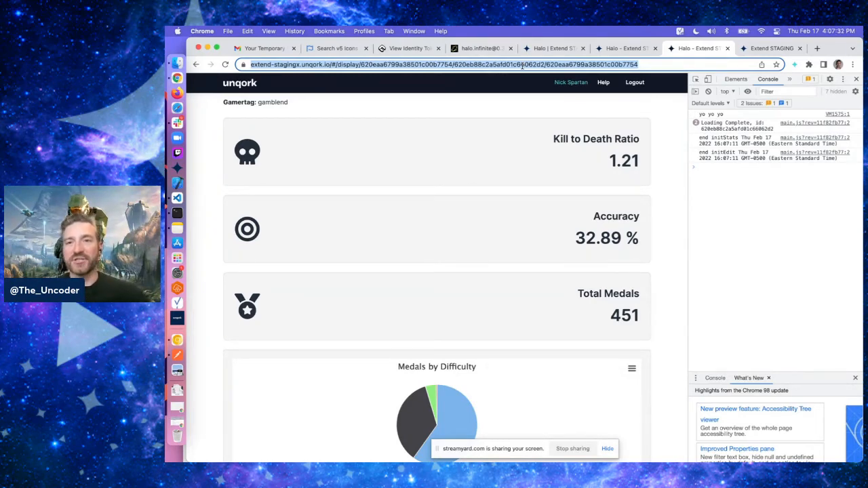
pyautogui.press('super+shift+n')
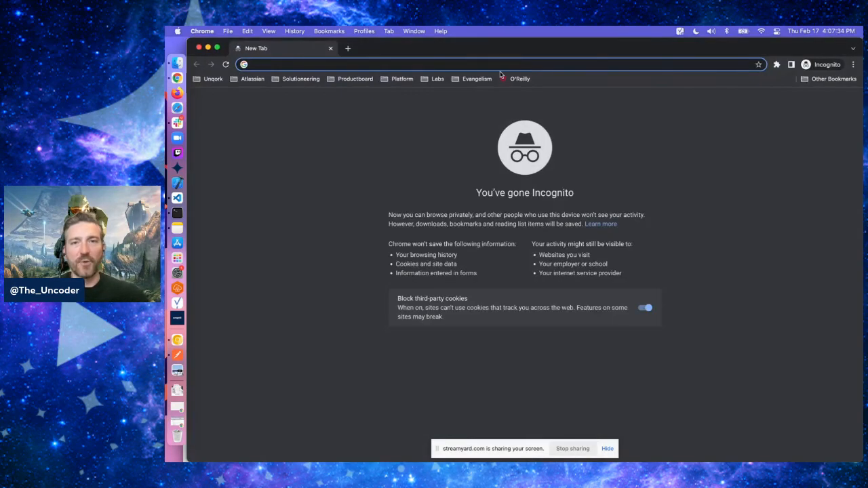
pyautogui.press('super+v')
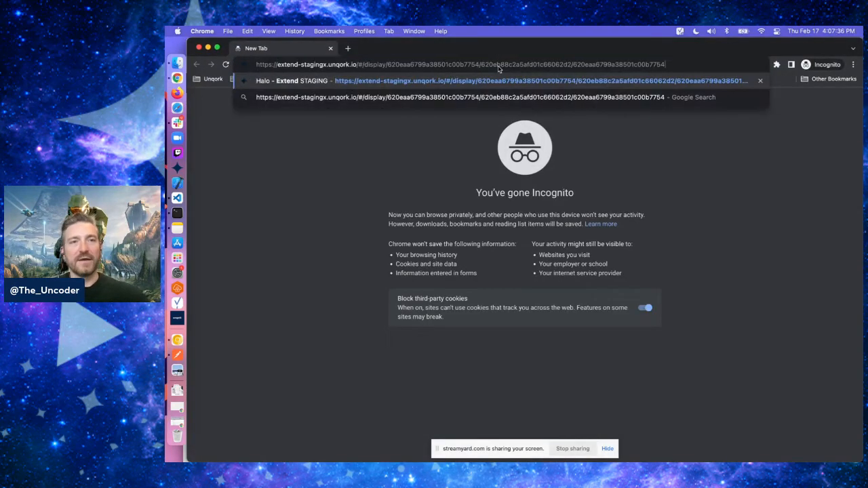
pyautogui.press('Return')
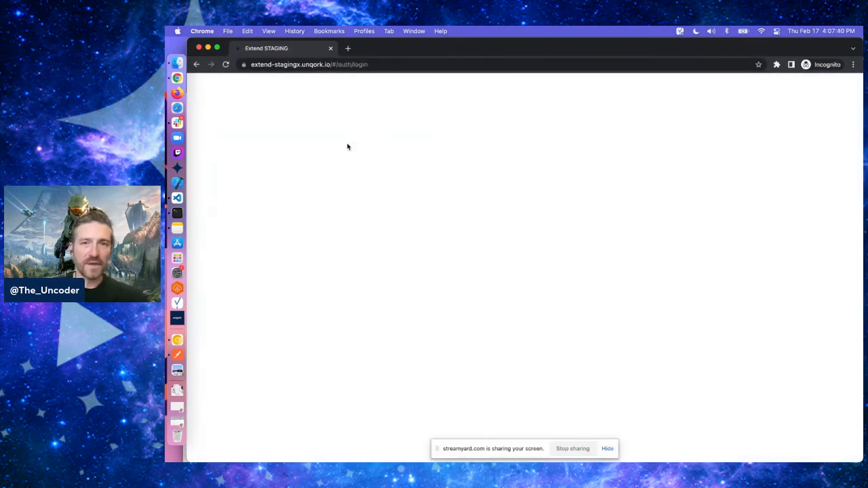
# Enter the second test user's e-mail address in the login form
pyautogui.click(360, 160)
pyautogui.write('nick_+')
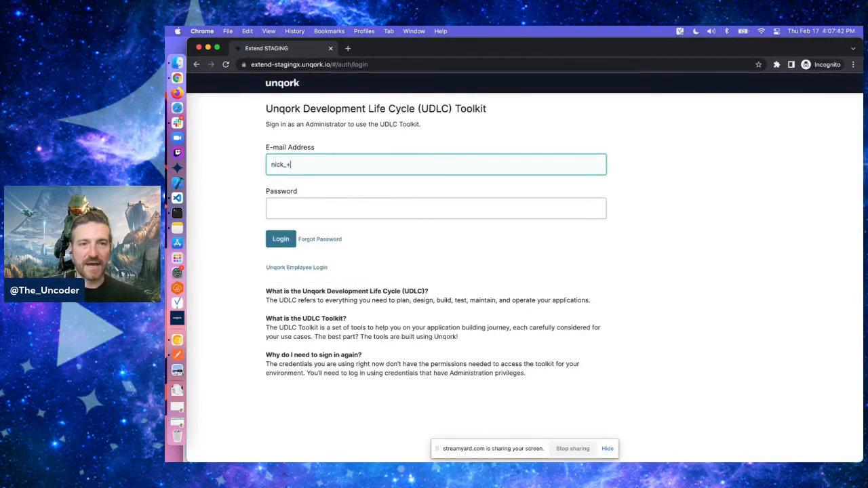
pyautogui.write('spa')
pyautogui.press('BackSpace')
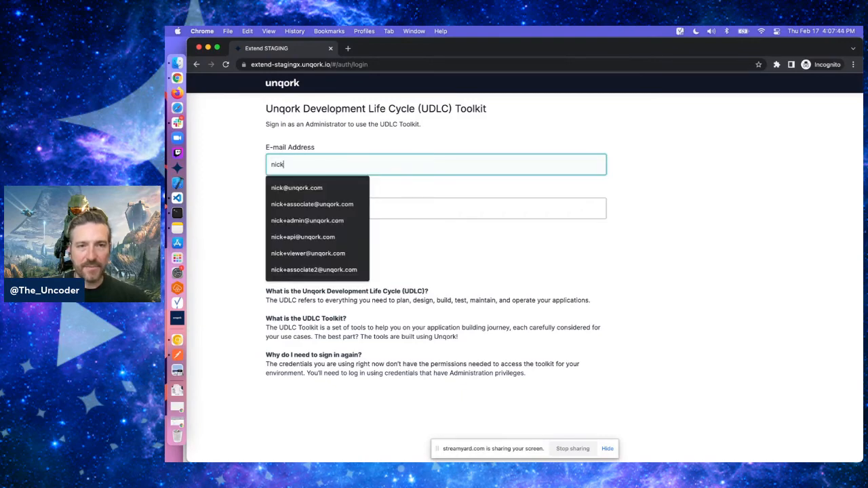
pyautogui.write('+spa')
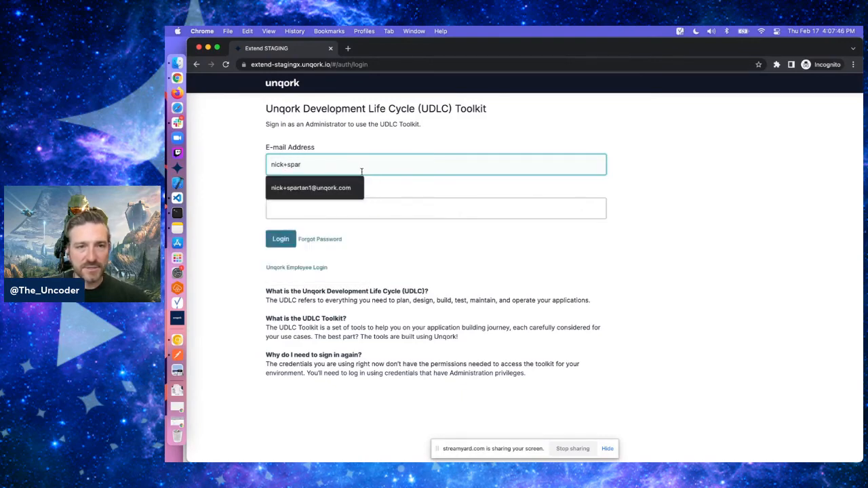
pyautogui.write('r')
pyautogui.click(345, 188)
pyautogui.click(315, 166)
pyautogui.press('BackSpace')
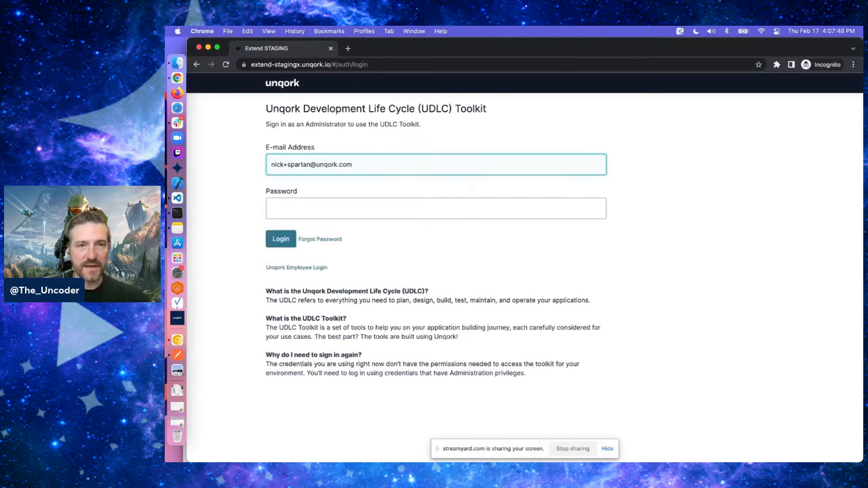
pyautogui.write('2')
pyautogui.press('Tab')
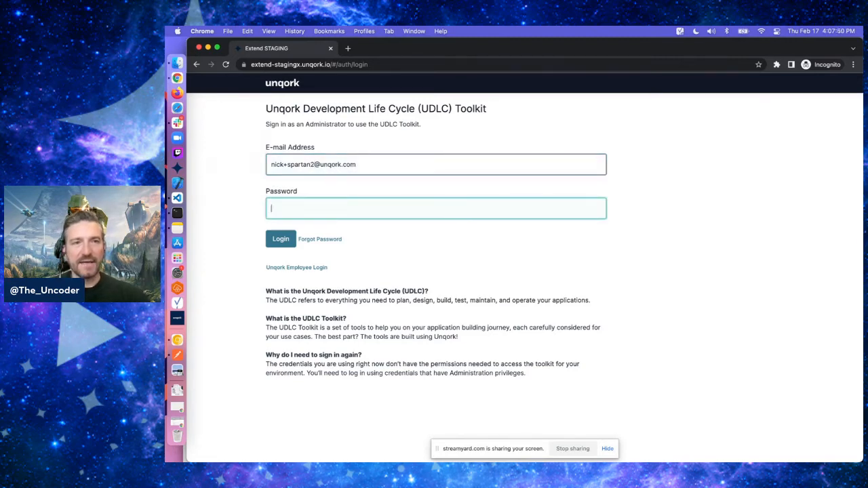
# Copy the second user's temporary password from the temporary password e-mail
pyautogui.click(233, 258)
pyautogui.moveTo(427, 51); pyautogui.dragTo(423, 82)
pyautogui.click(267, 51)
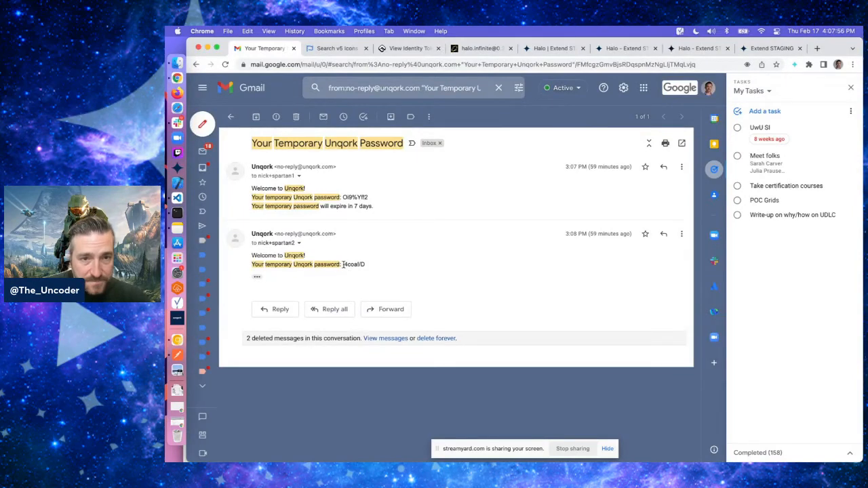
pyautogui.moveTo(343, 264); pyautogui.dragTo(371, 266)
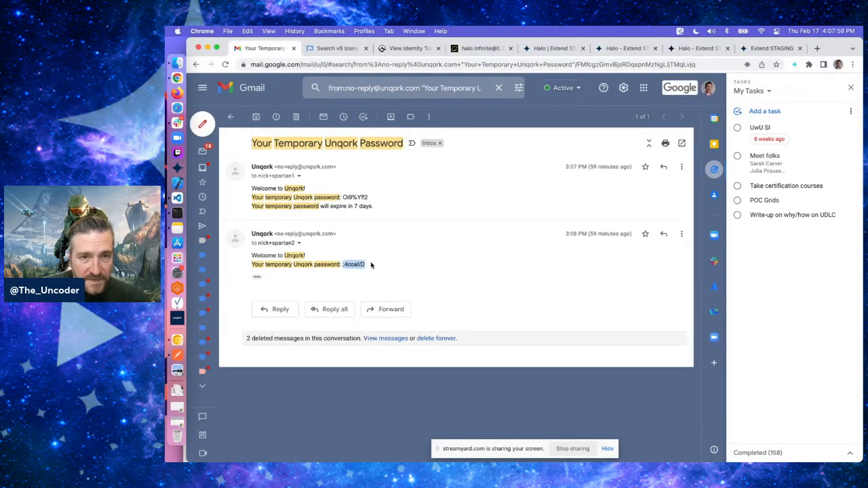
pyautogui.press('super+grave')
pyautogui.press('super+grave')
pyautogui.press('super+grave')
pyautogui.press('super+grave')
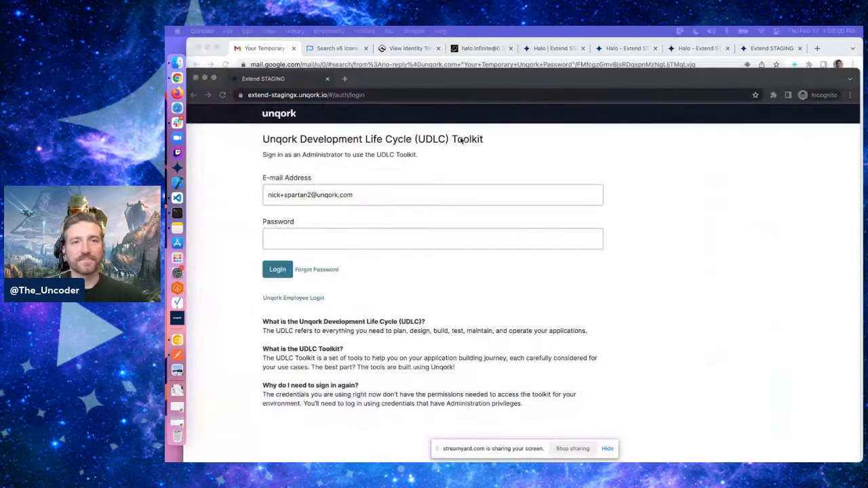
pyautogui.press('super+grave')
pyautogui.press('super+grave')
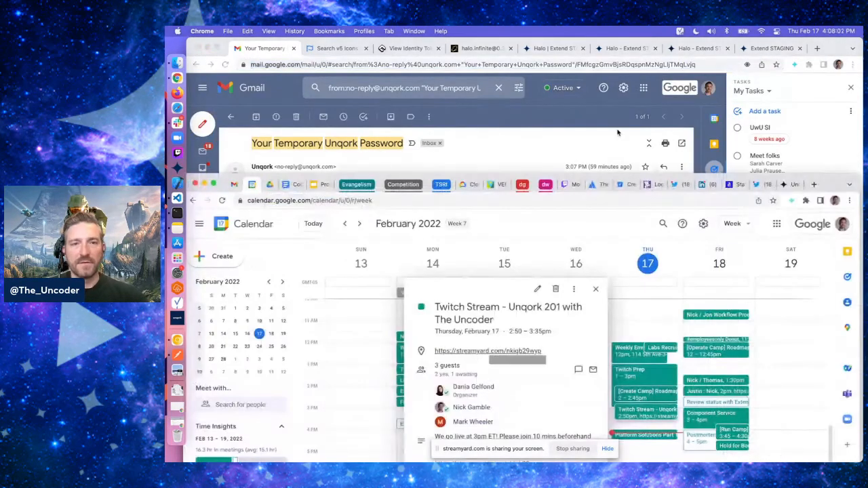
pyautogui.press('super+grave')
# Paste the temporary password into the login form and log in
pyautogui.moveTo(500, 82); pyautogui.dragTo(499, 51)
pyautogui.click(376, 209)
pyautogui.press('Down')
pyautogui.press('Return')
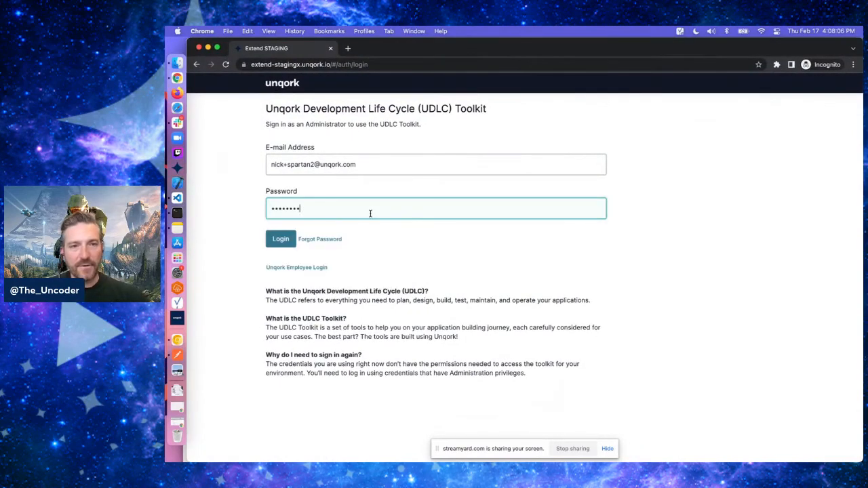
pyautogui.click(284, 237)
pyautogui.click(530, 296)
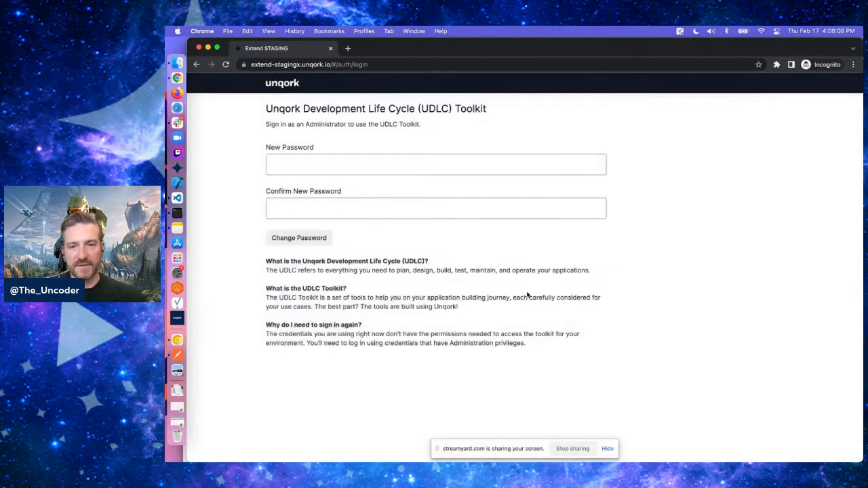
# Enter and confirm a new account password, then change the password
pyautogui.click(409, 165)
pyautogui.write('••••••••')
pyautogui.press('Tab')
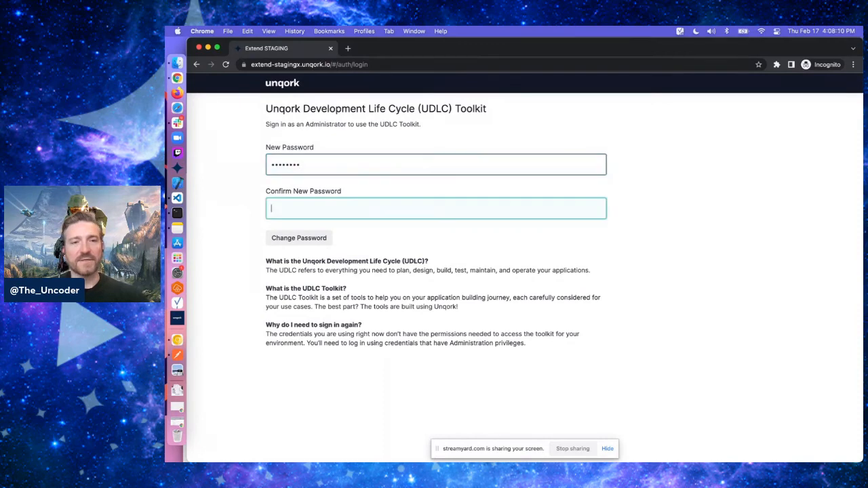
pyautogui.write('••••••••')
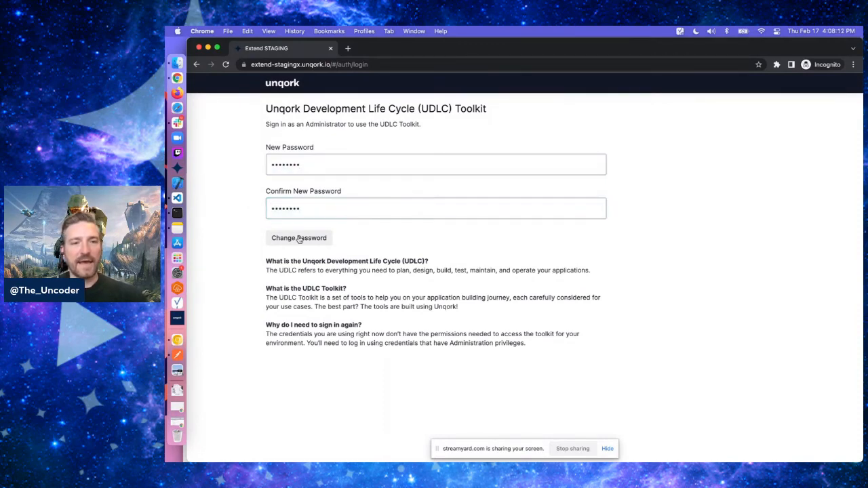
pyautogui.click(302, 240)
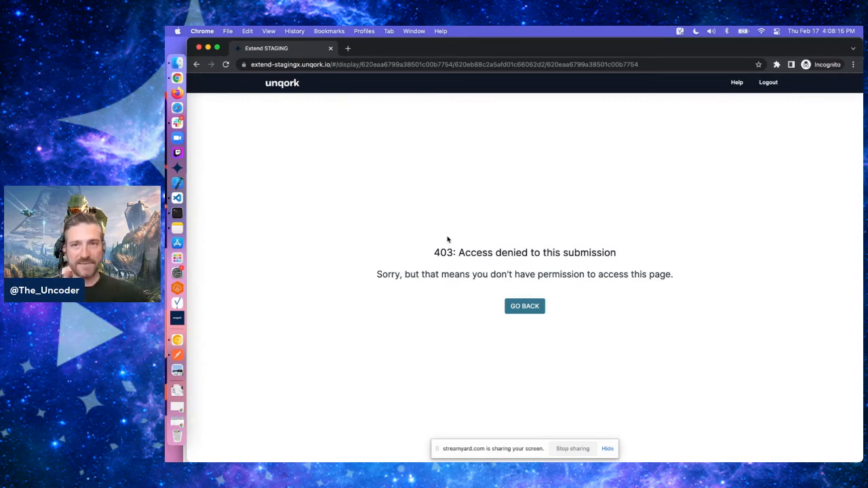
# Open the Administration page of the staging environment
pyautogui.press('super+grave')
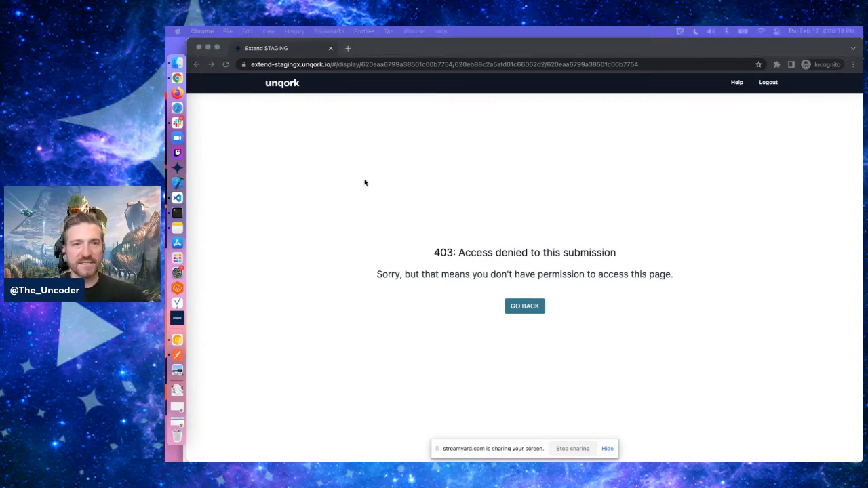
pyautogui.press('super+grave')
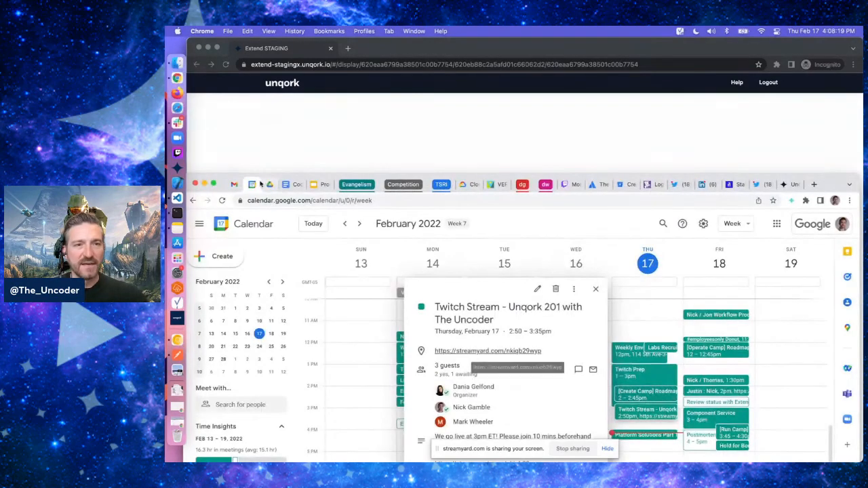
pyautogui.click(204, 184)
pyautogui.press('super+grave')
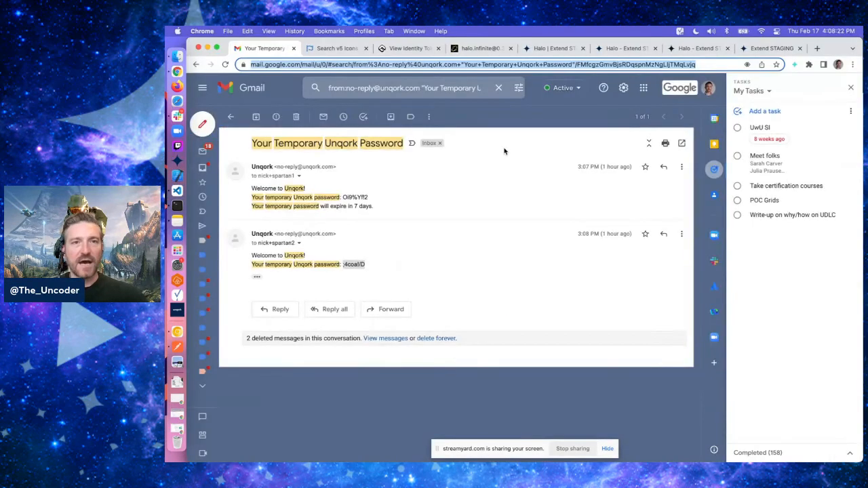
pyautogui.click(614, 48)
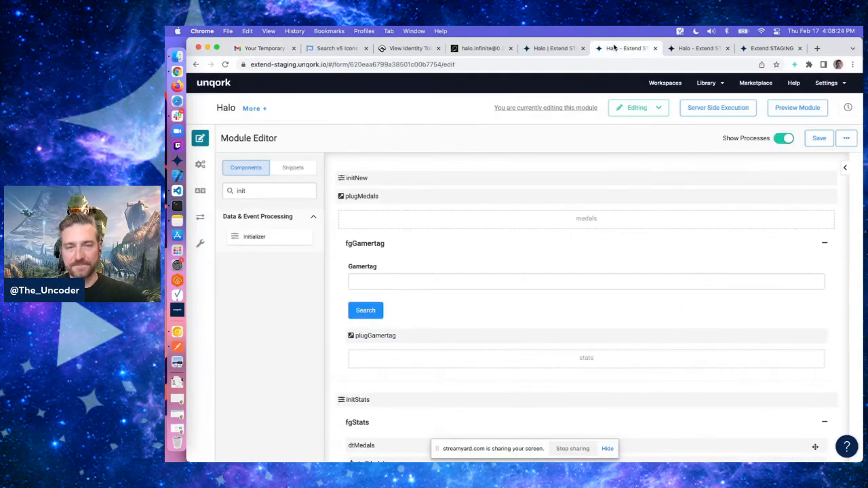
pyautogui.click(554, 48)
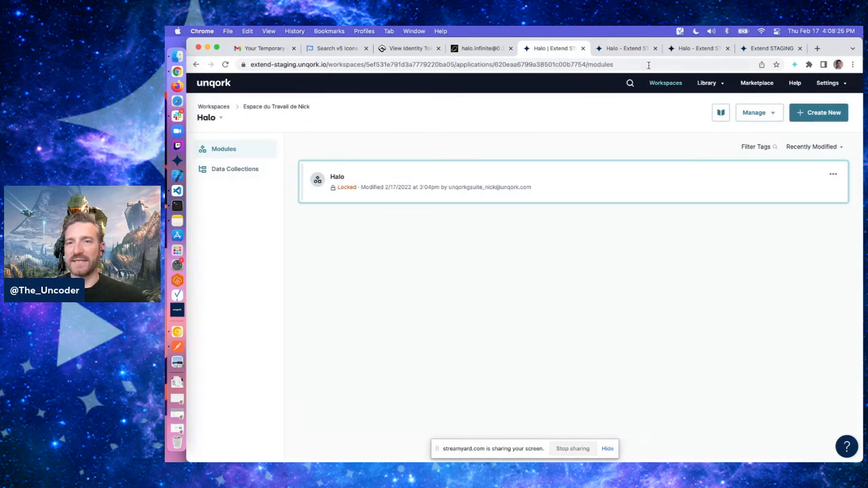
pyautogui.click(774, 48)
pyautogui.click(826, 83)
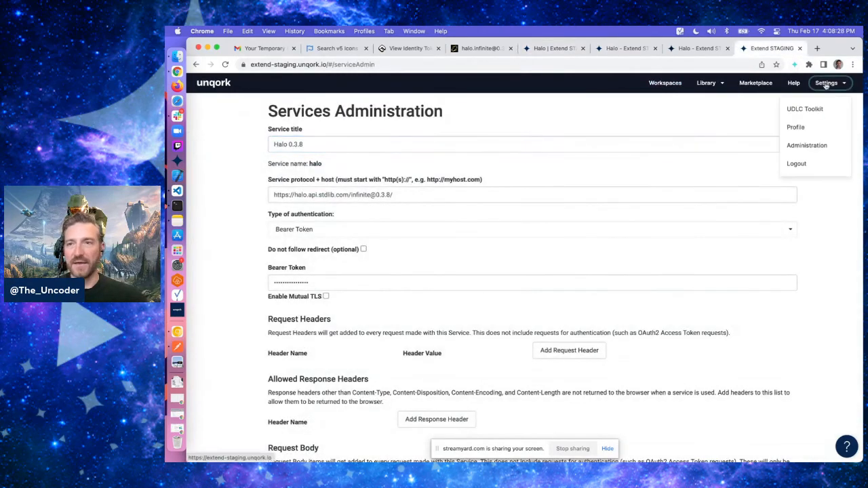
pyautogui.click(808, 145)
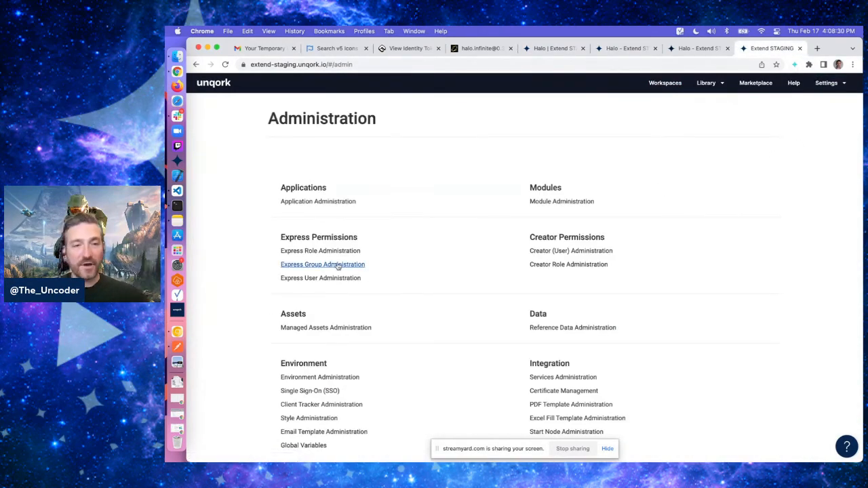
# Start a new express group named Spartans with the description spartans
pyautogui.click(334, 264)
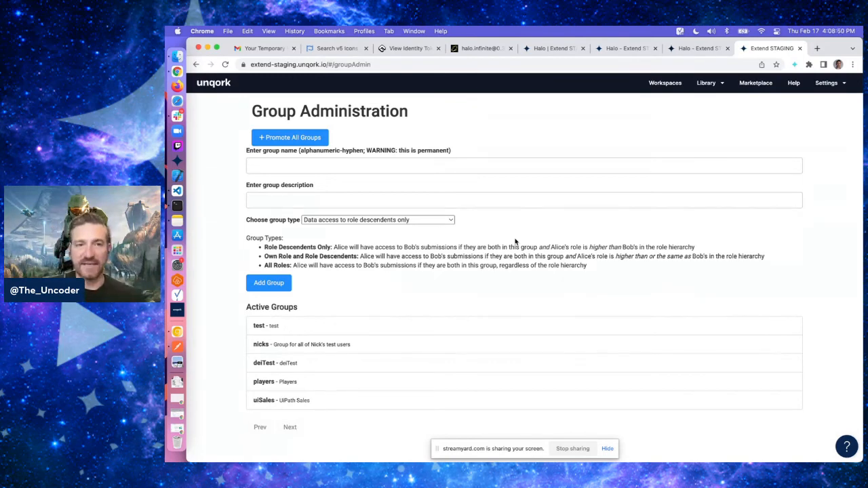
pyautogui.click(445, 166)
pyautogui.write('S')
pyautogui.press('Down')
pyautogui.press('Return')
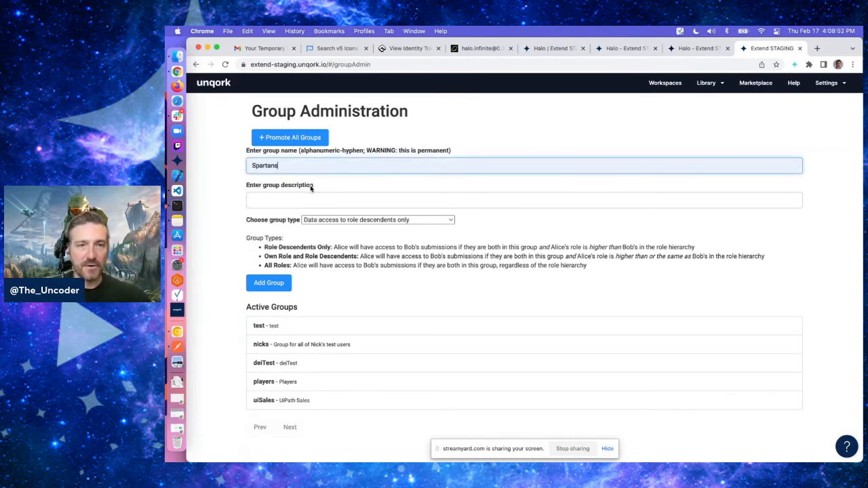
pyautogui.press('Tab')
pyautogui.write('sp')
pyautogui.click(287, 215)
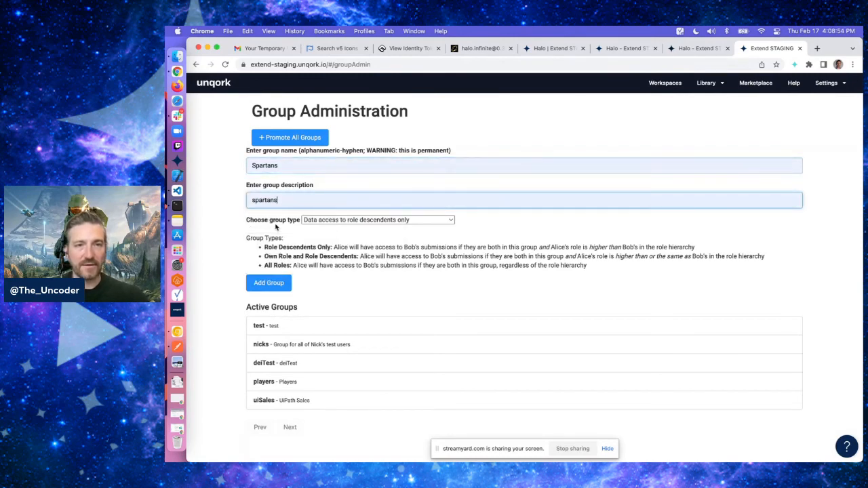
pyautogui.click(545, 232)
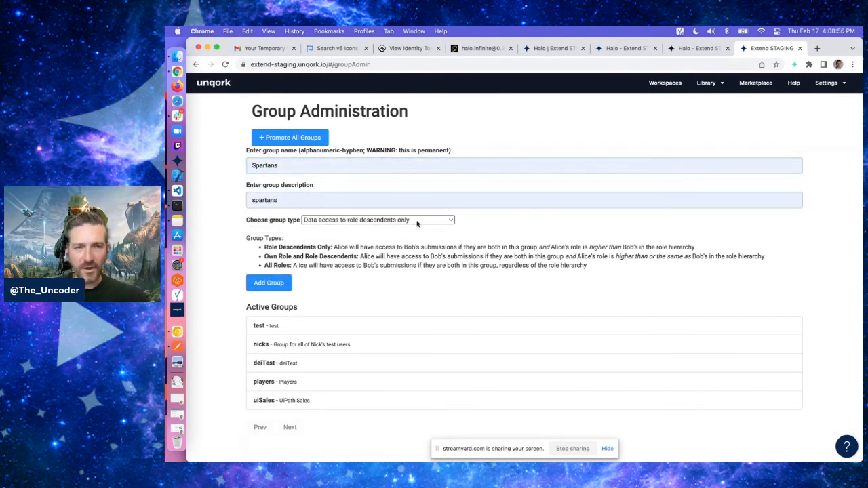
pyautogui.click(418, 223)
pyautogui.click(550, 240)
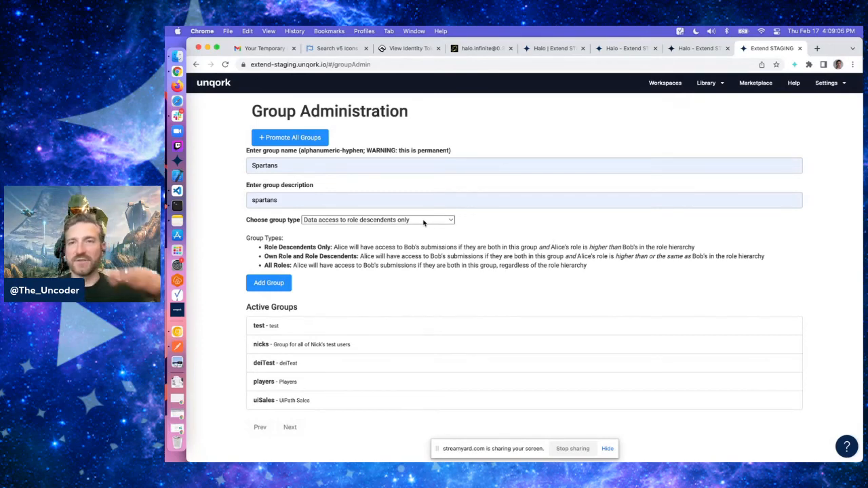
# Set the group type to data access to own role and role descendents only and add the group
pyautogui.click(381, 221)
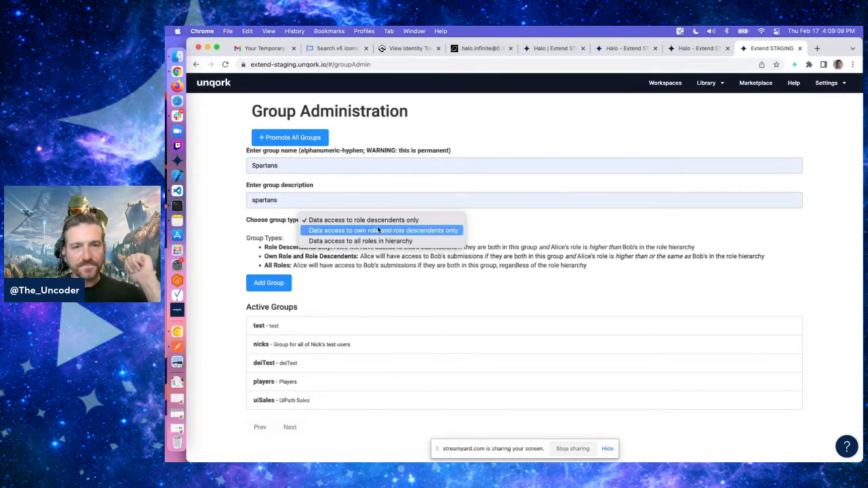
pyautogui.click(378, 230)
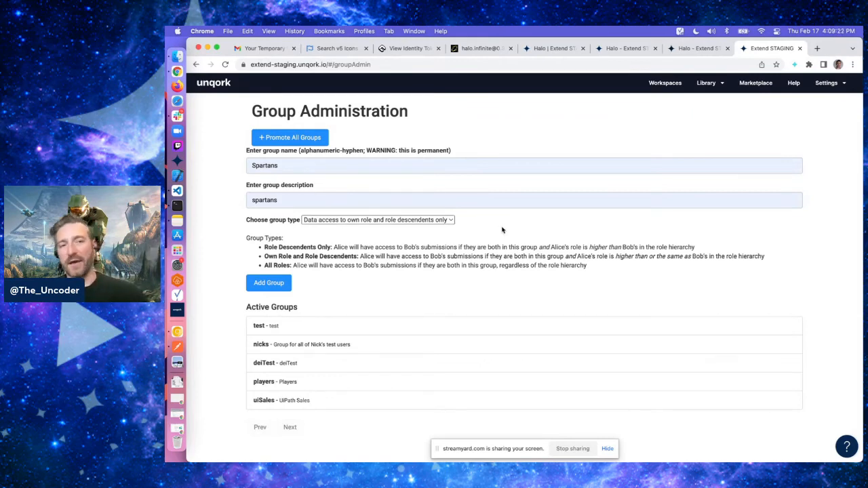
pyautogui.click(274, 283)
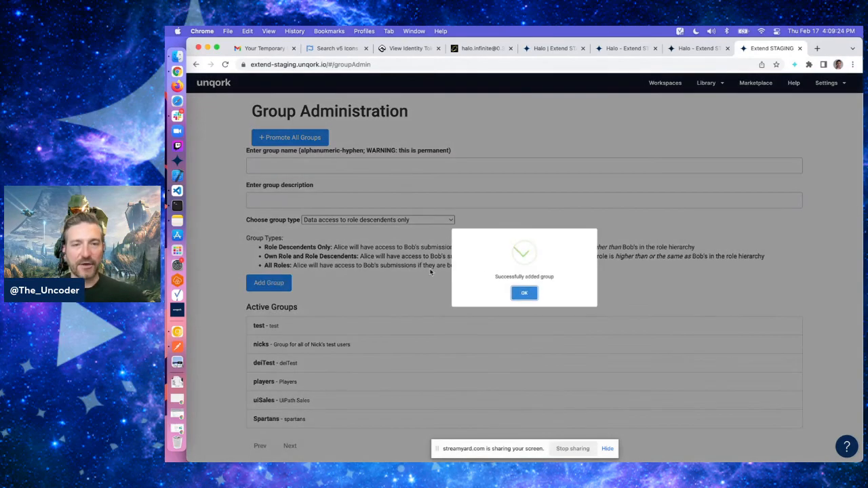
pyautogui.click(526, 293)
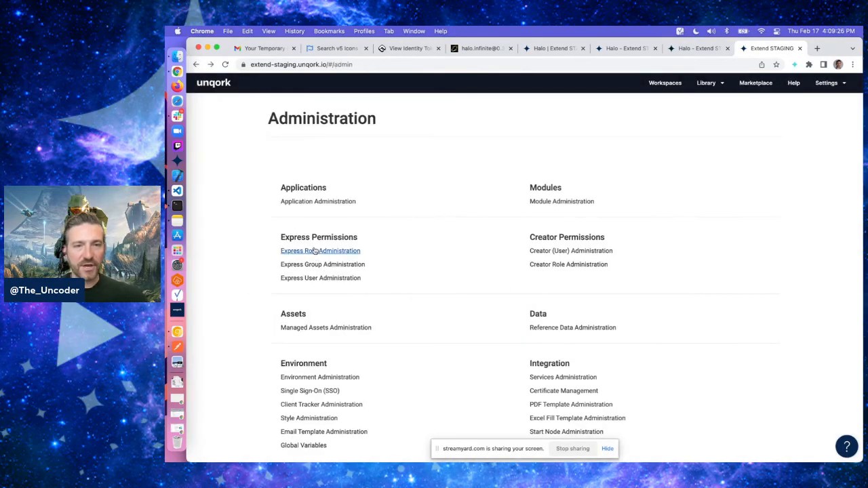
# Enroll the Spartan express role in the Spartans group and save the role changes
pyautogui.click(314, 249)
pyautogui.scroll(-10, 439, 248)
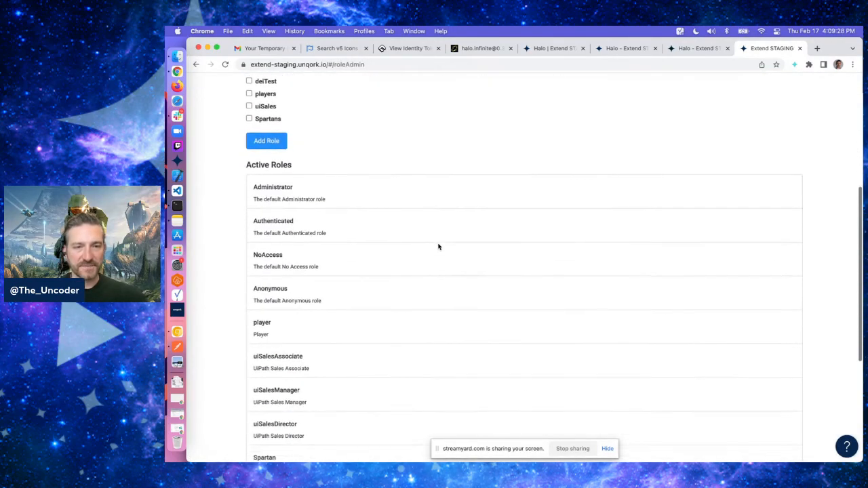
pyautogui.click(296, 245)
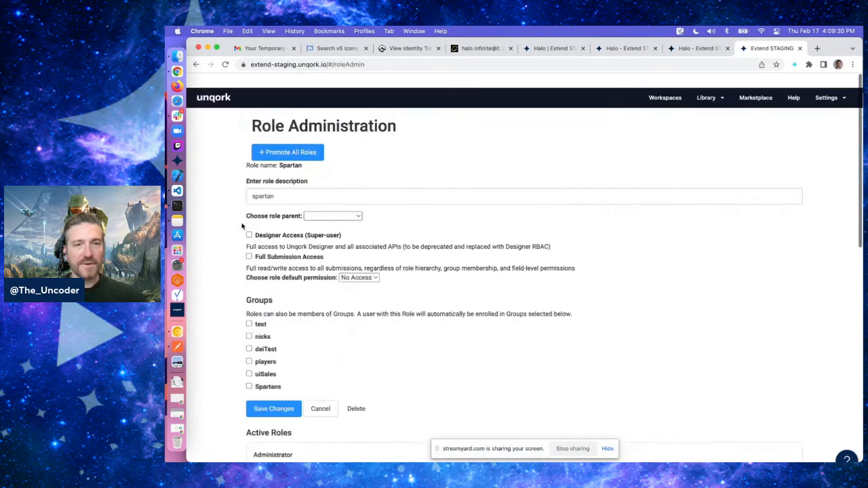
pyautogui.click(264, 373)
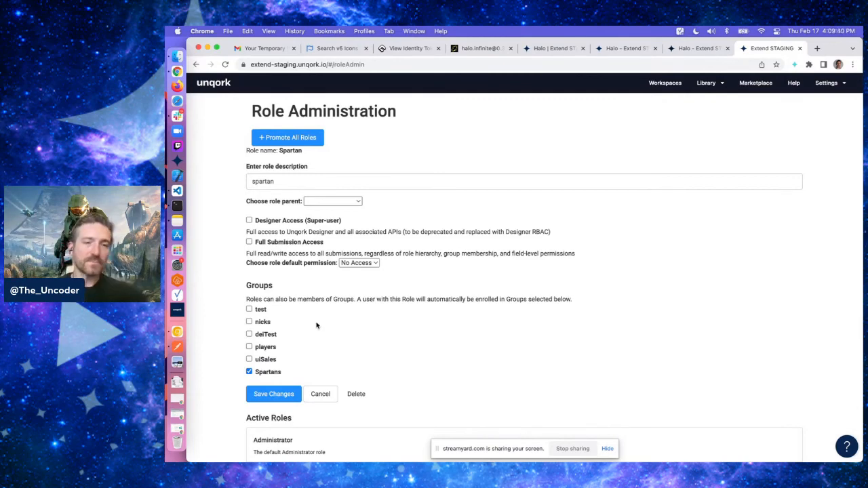
pyautogui.click(274, 394)
pyautogui.click(522, 293)
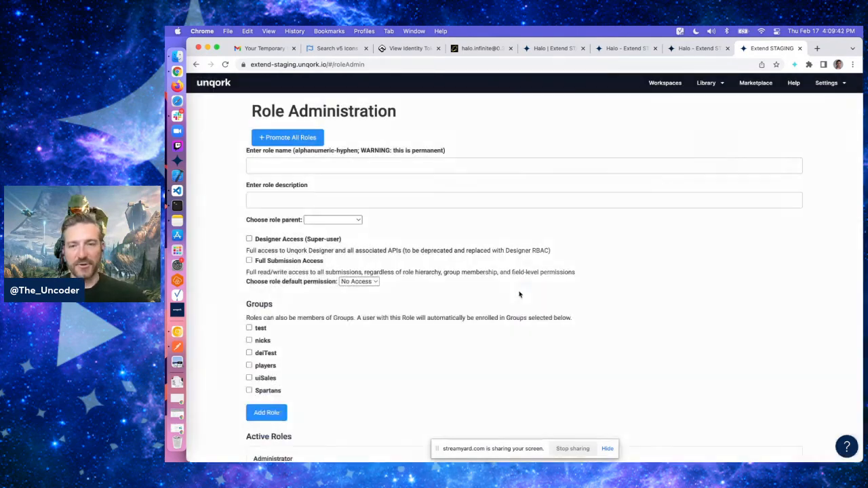
# Reload the shared submission page in the incognito window to check access
pyautogui.press('super+grave')
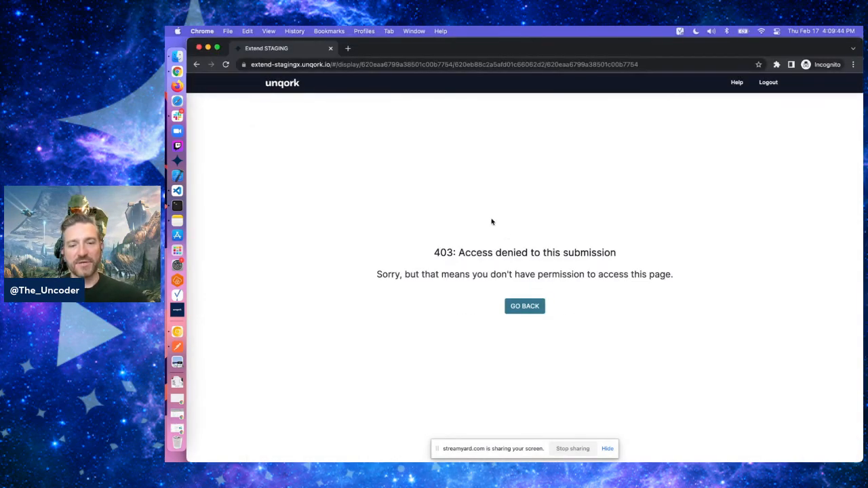
pyautogui.press('super+r')
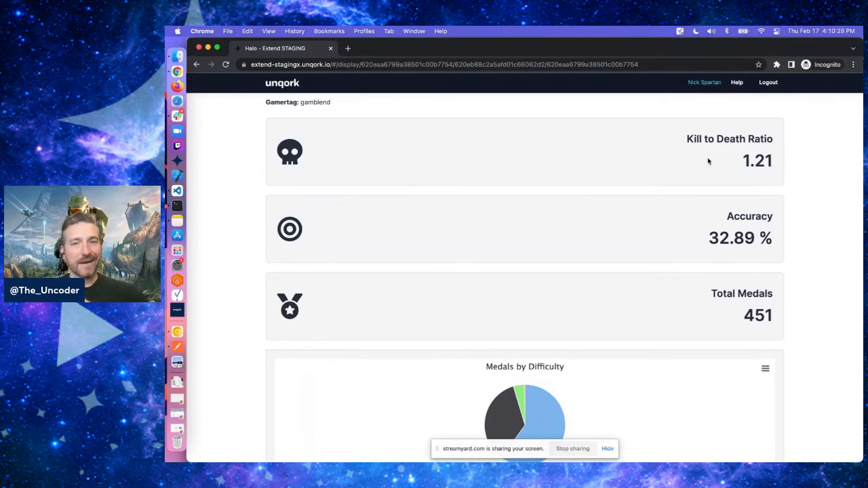
pyautogui.press('super+Tab')
pyautogui.press('super+grave')
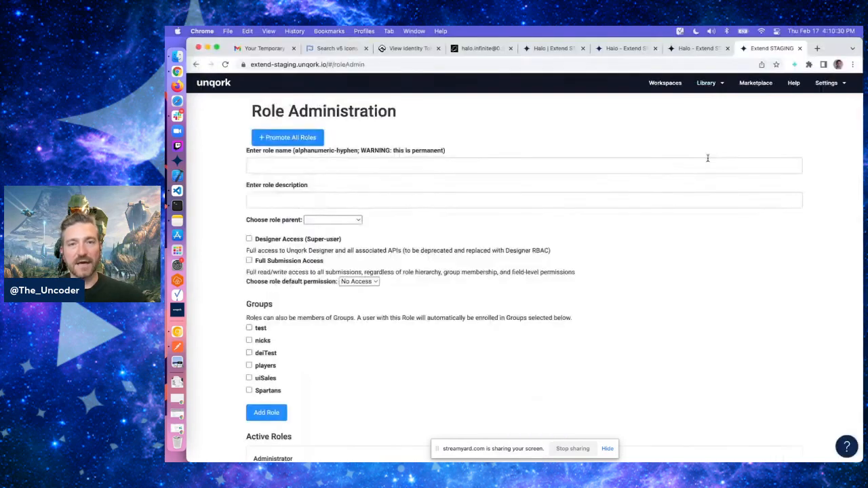